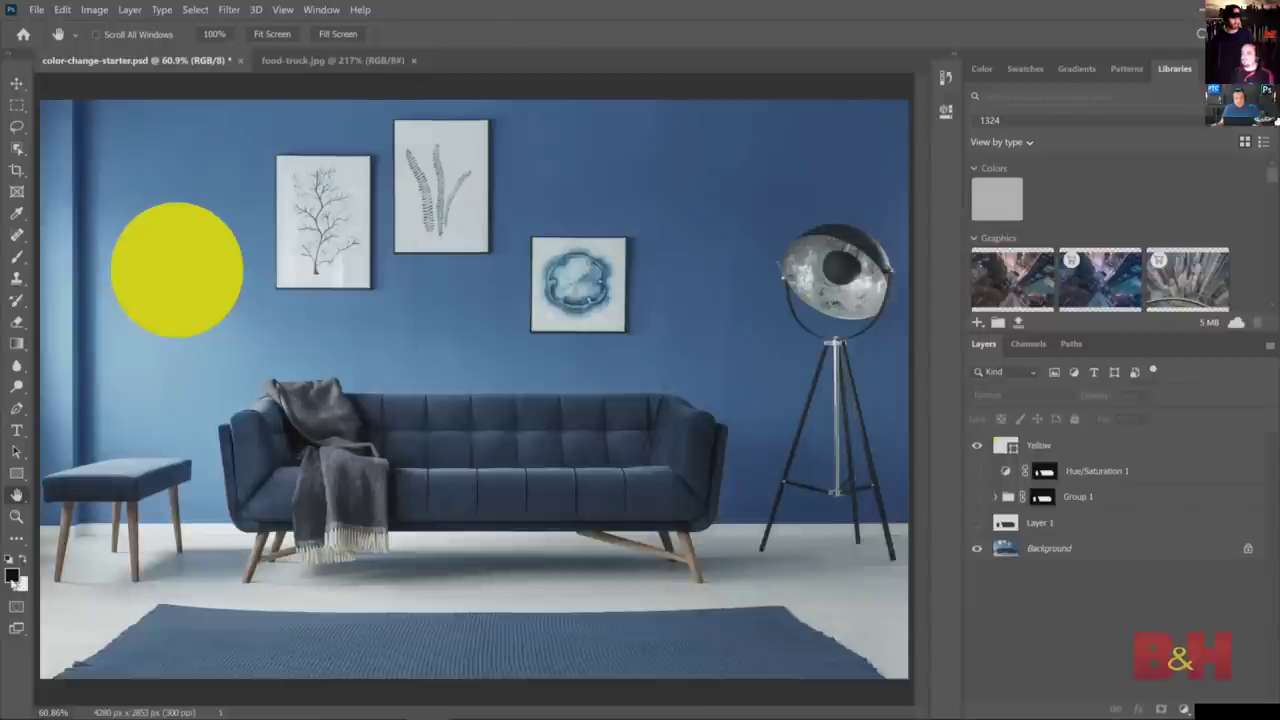
- Open the foreground colour picker and try several green shades
click(12, 575)
drag(597, 120, 538, 173)
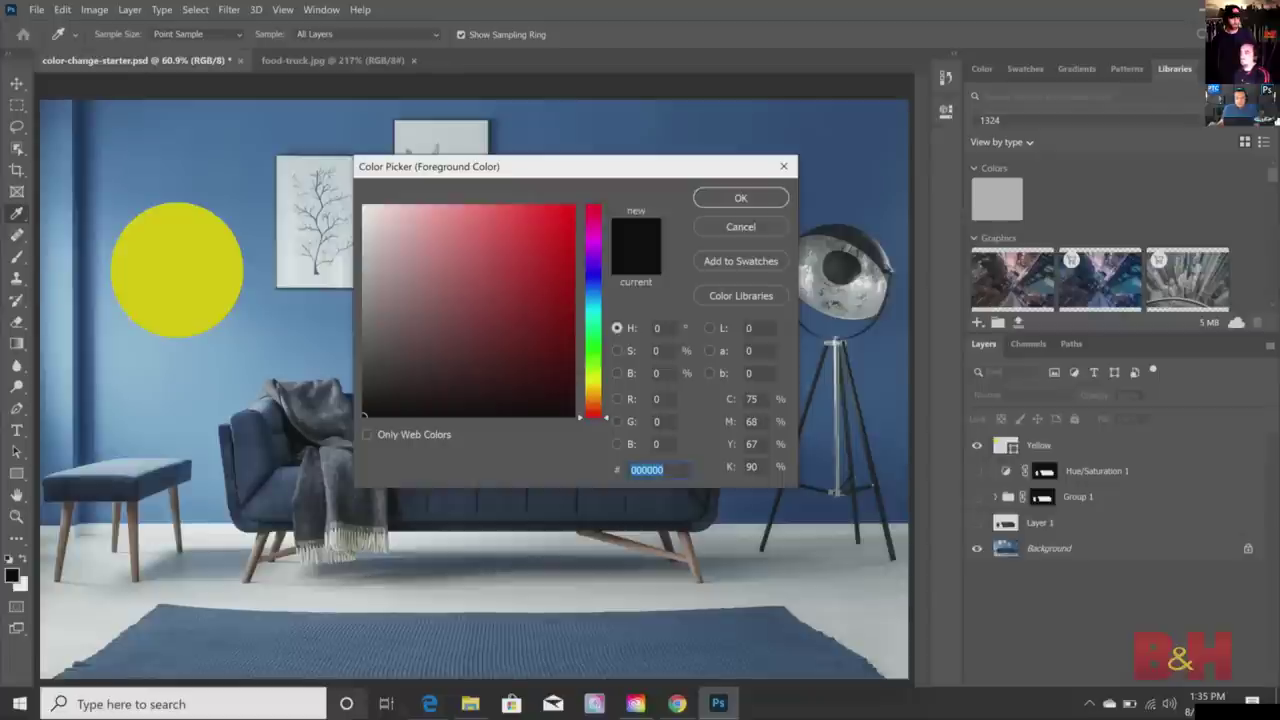
click(489, 286)
click(591, 332)
click(566, 222)
click(509, 320)
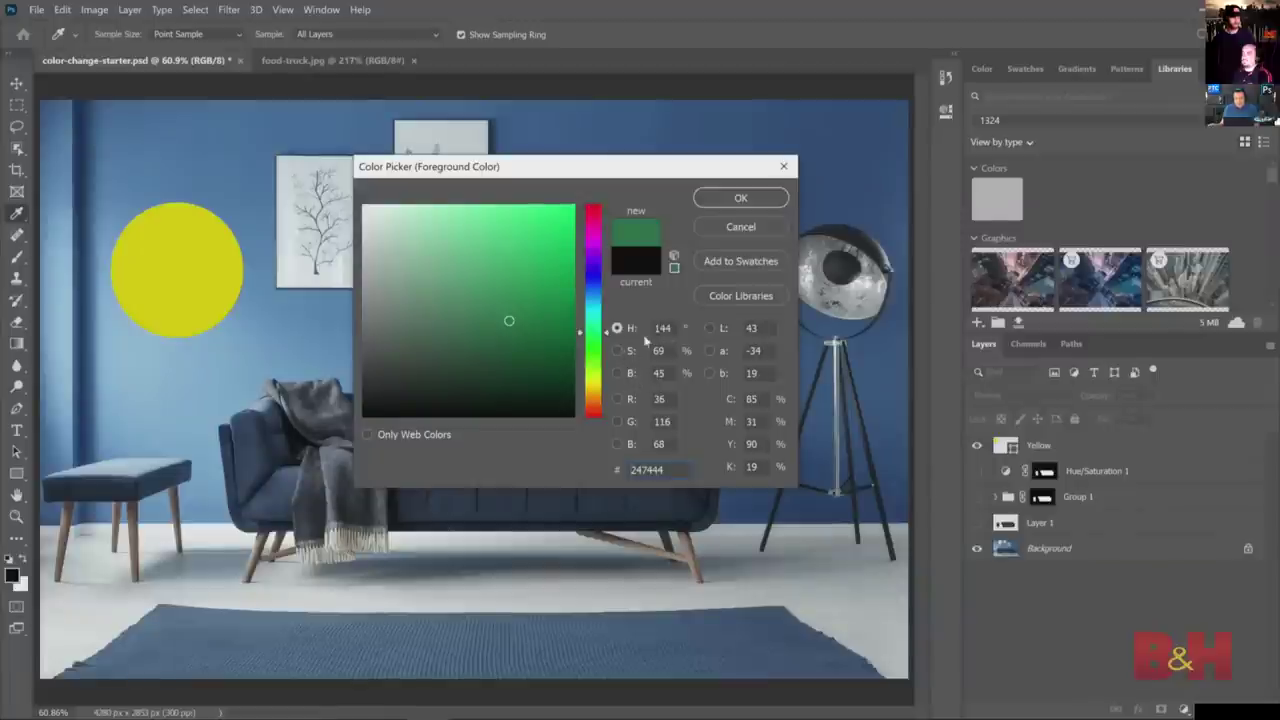
- Try bright red, white and deep brownish red, then close the picker without applying a colour
drag(600, 340, 604, 206)
drag(530, 245, 581, 205)
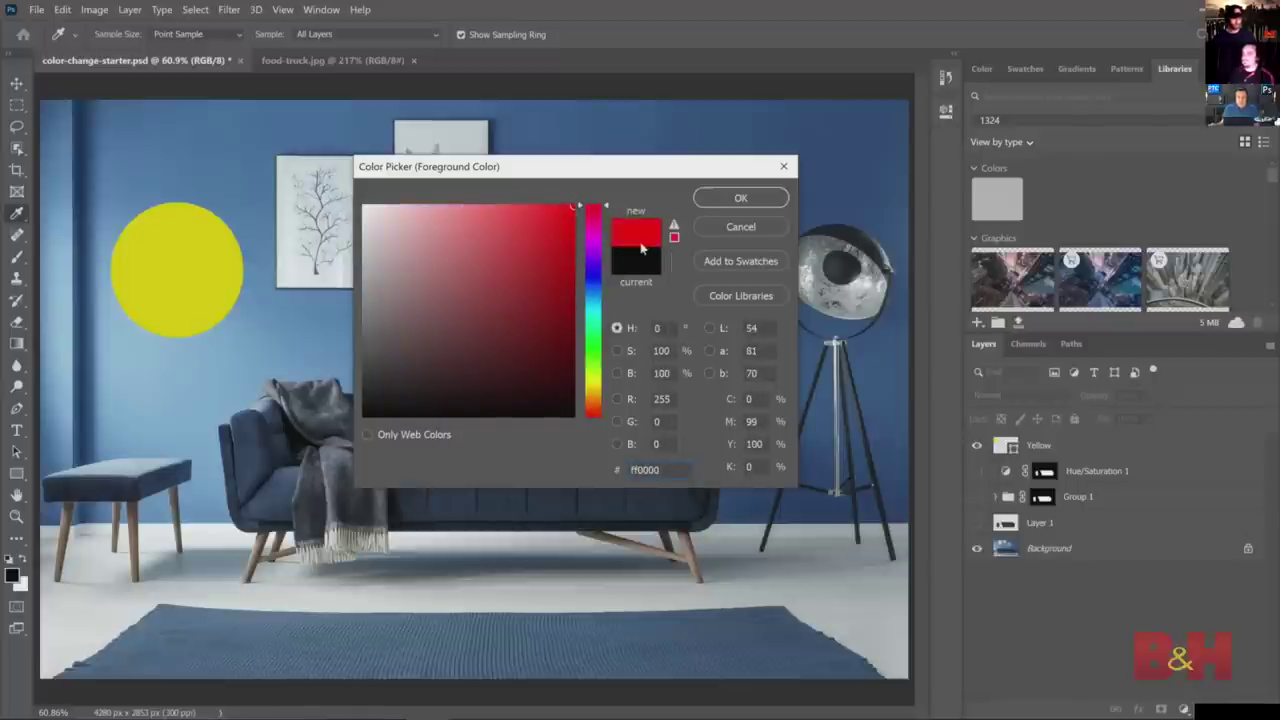
drag(577, 206, 312, 255)
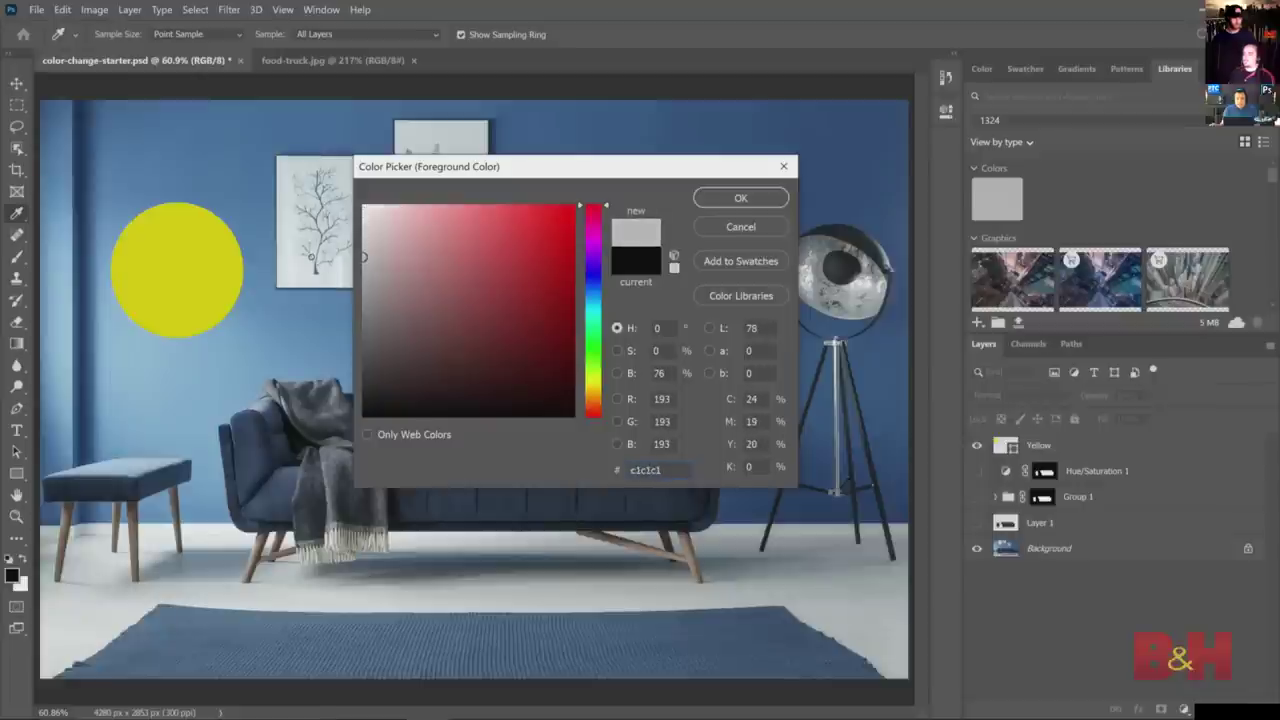
drag(312, 256, 464, 280)
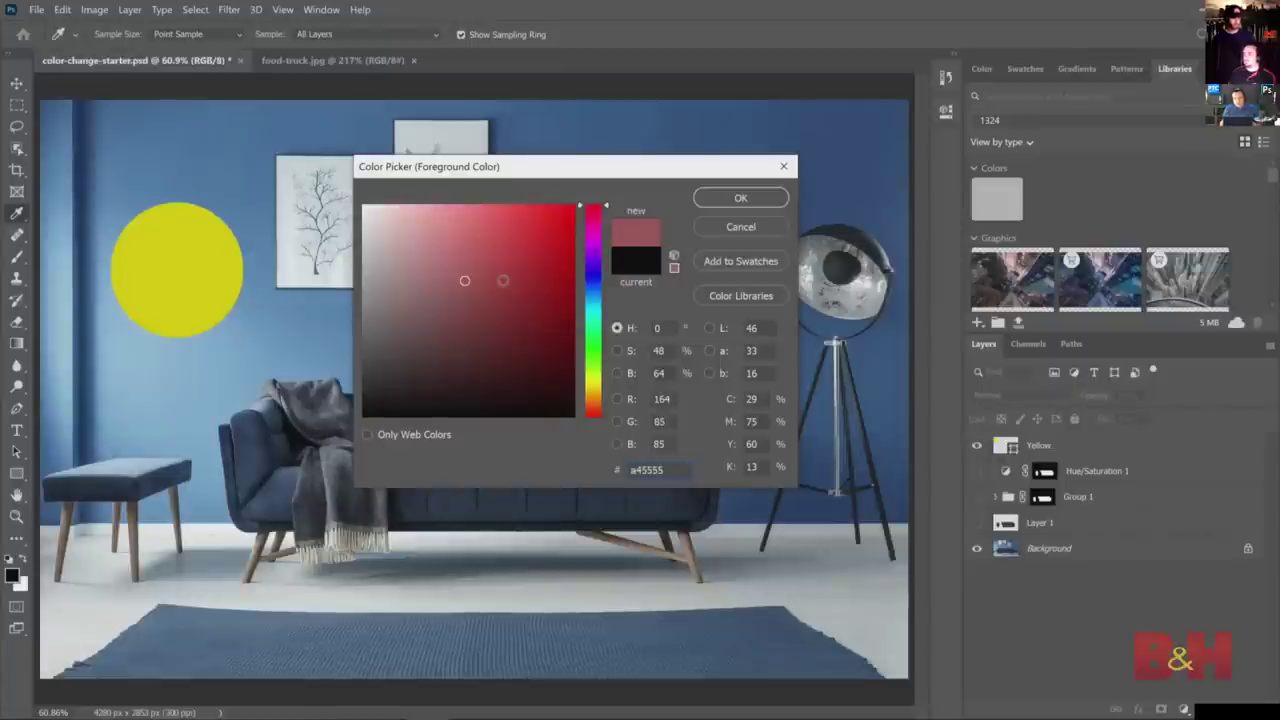
drag(503, 280, 492, 324)
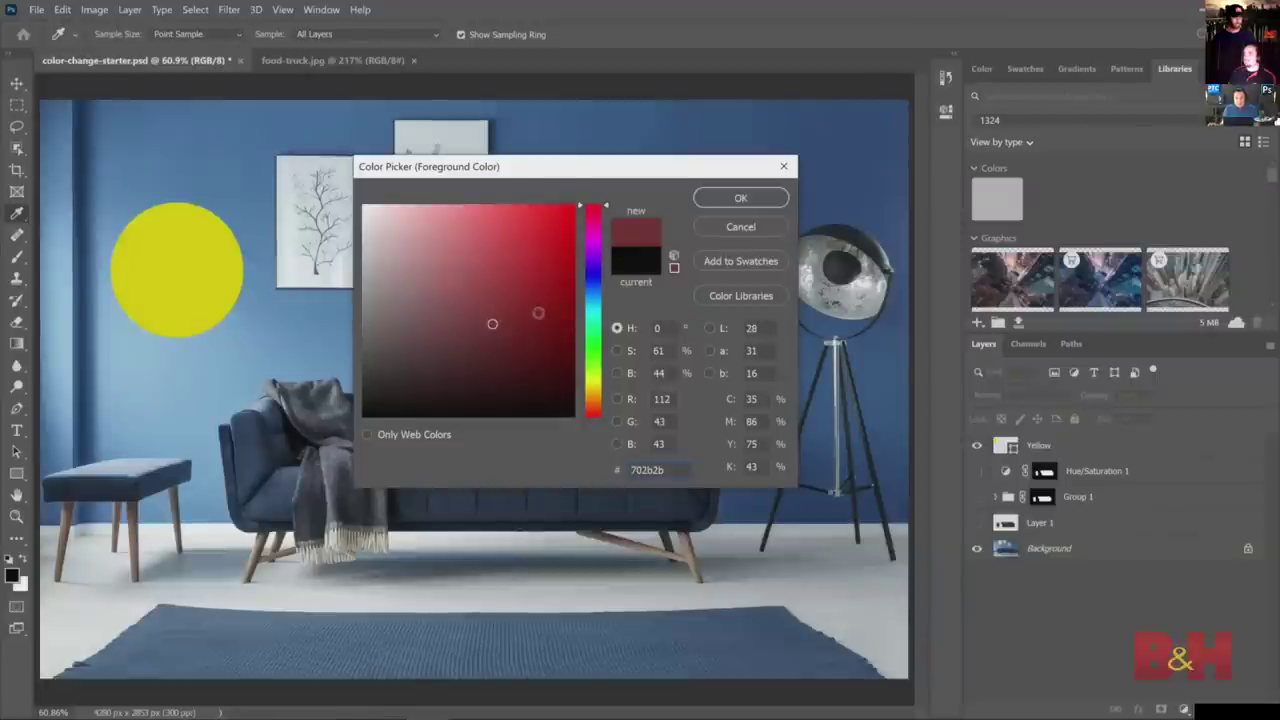
click(740, 227)
key(h)
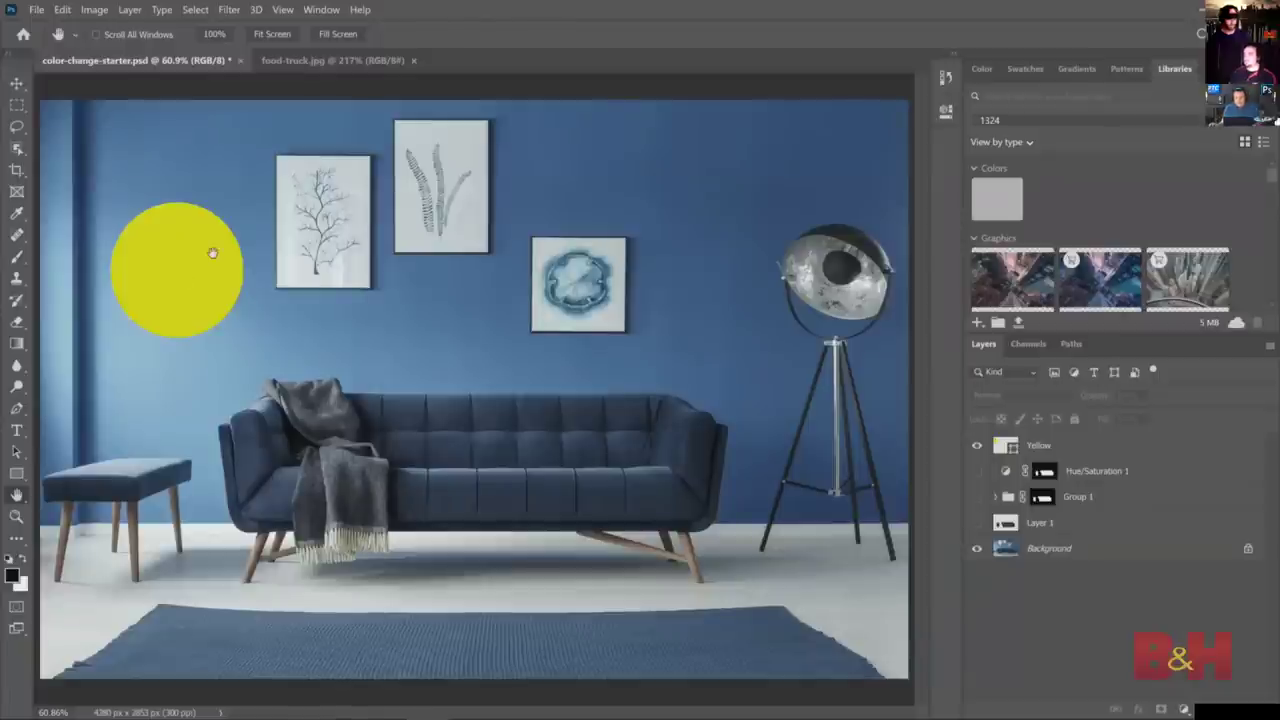
- Hide the Yellow layer, select Background, zoom the sofa to 100% and back to 66.7%, and pick Object Selection
click(1021, 548)
click(979, 446)
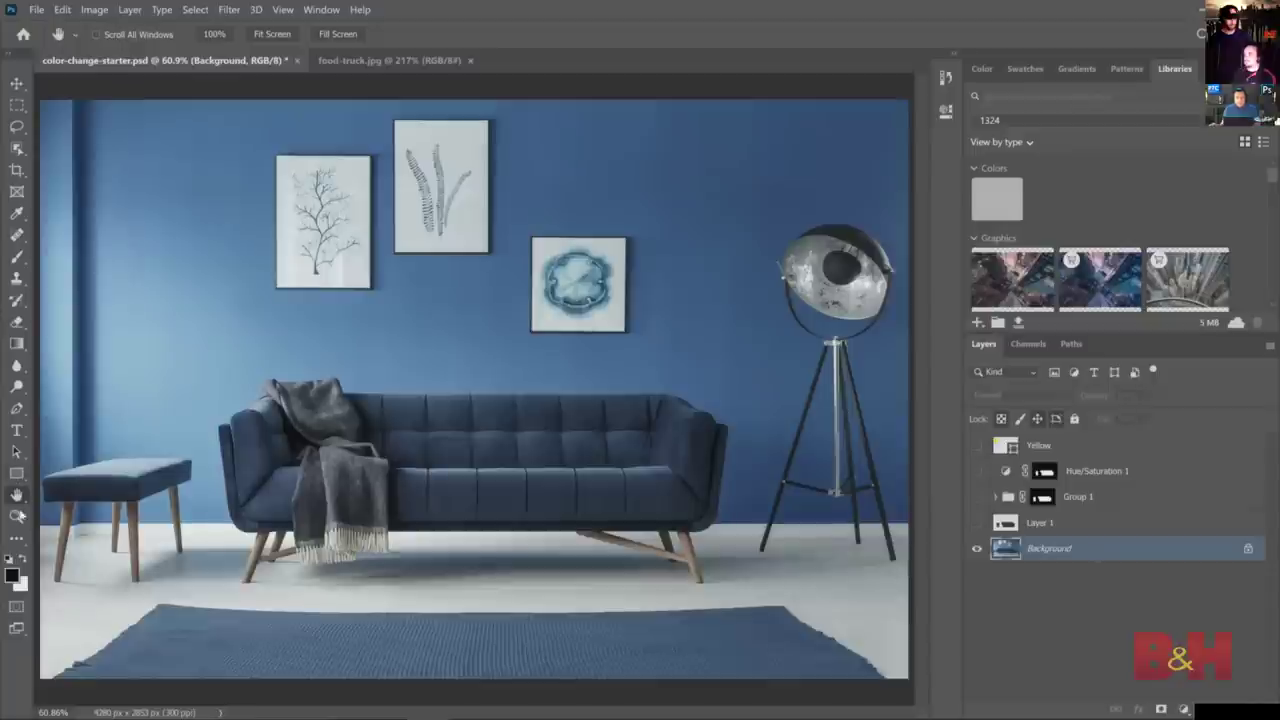
click(16, 516)
click(364, 506)
click(693, 541)
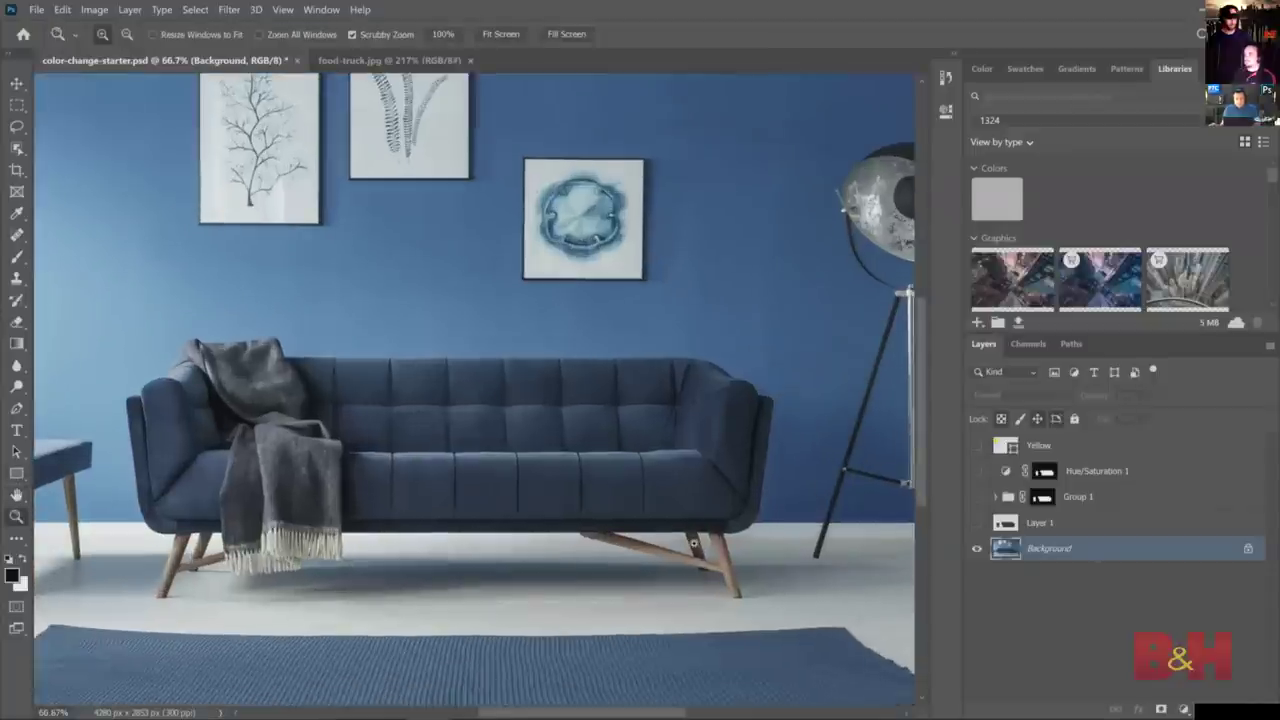
click(486, 480)
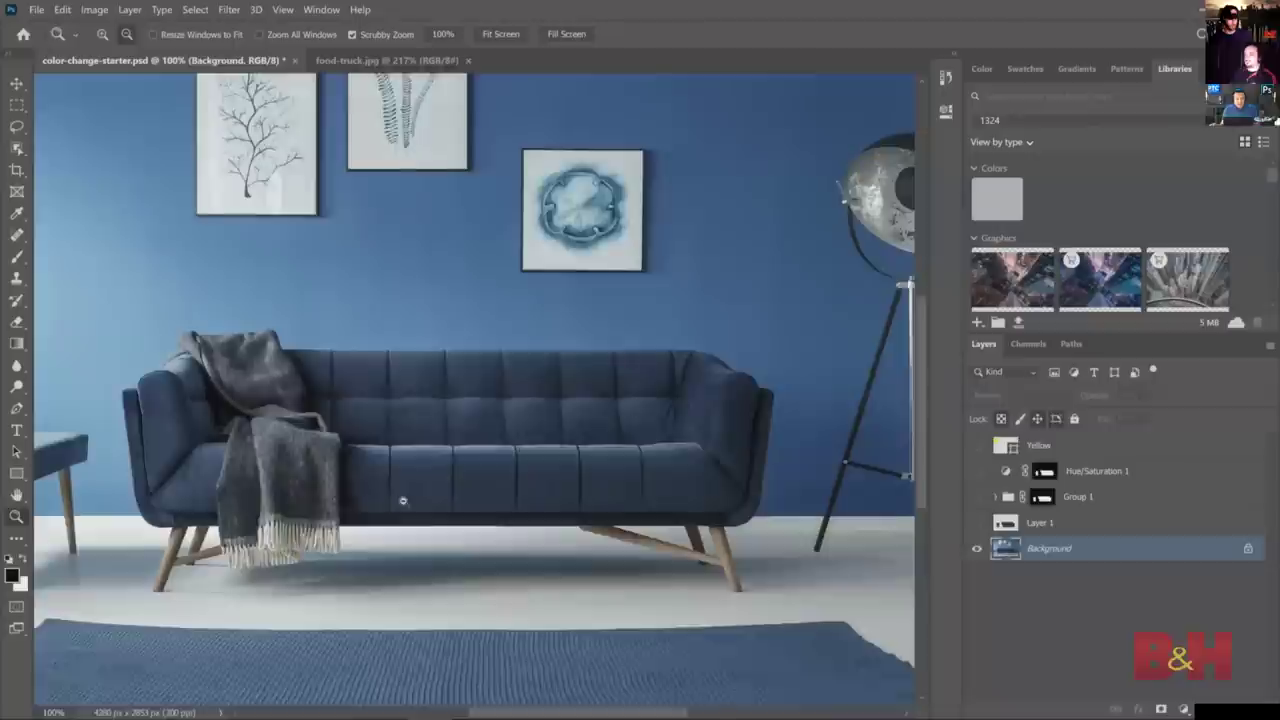
alt+click(400, 502)
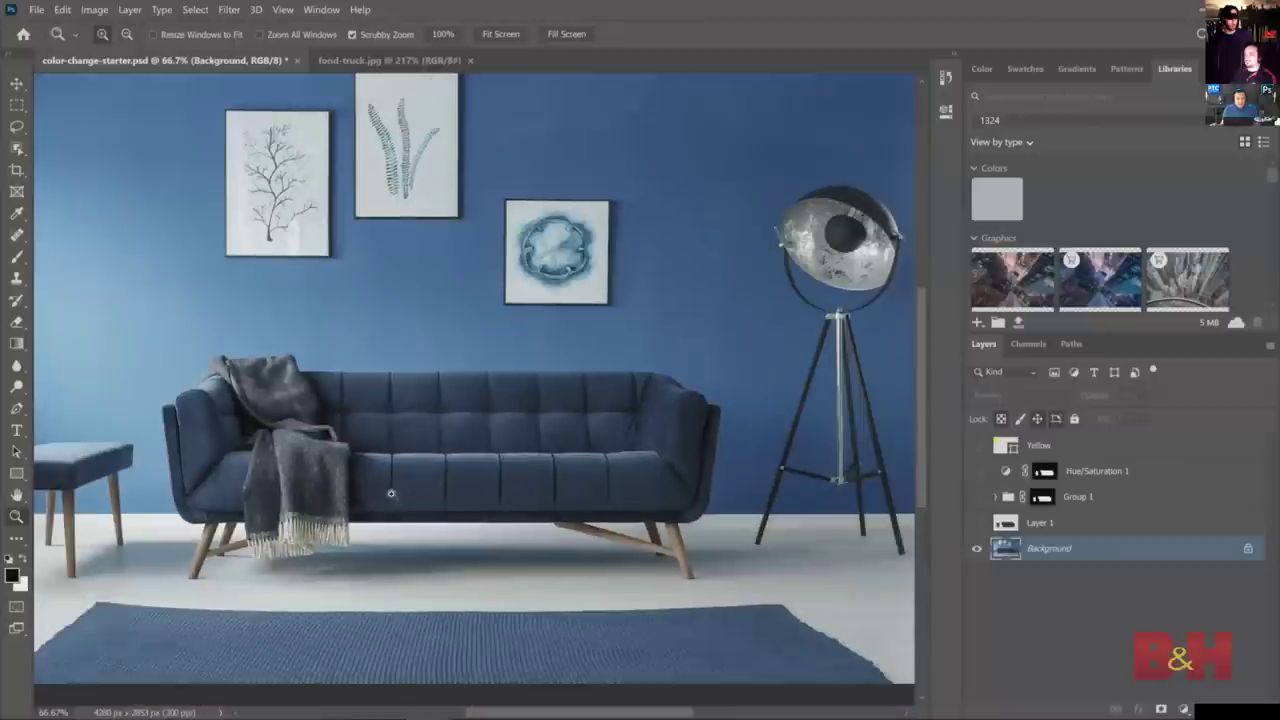
click(18, 152)
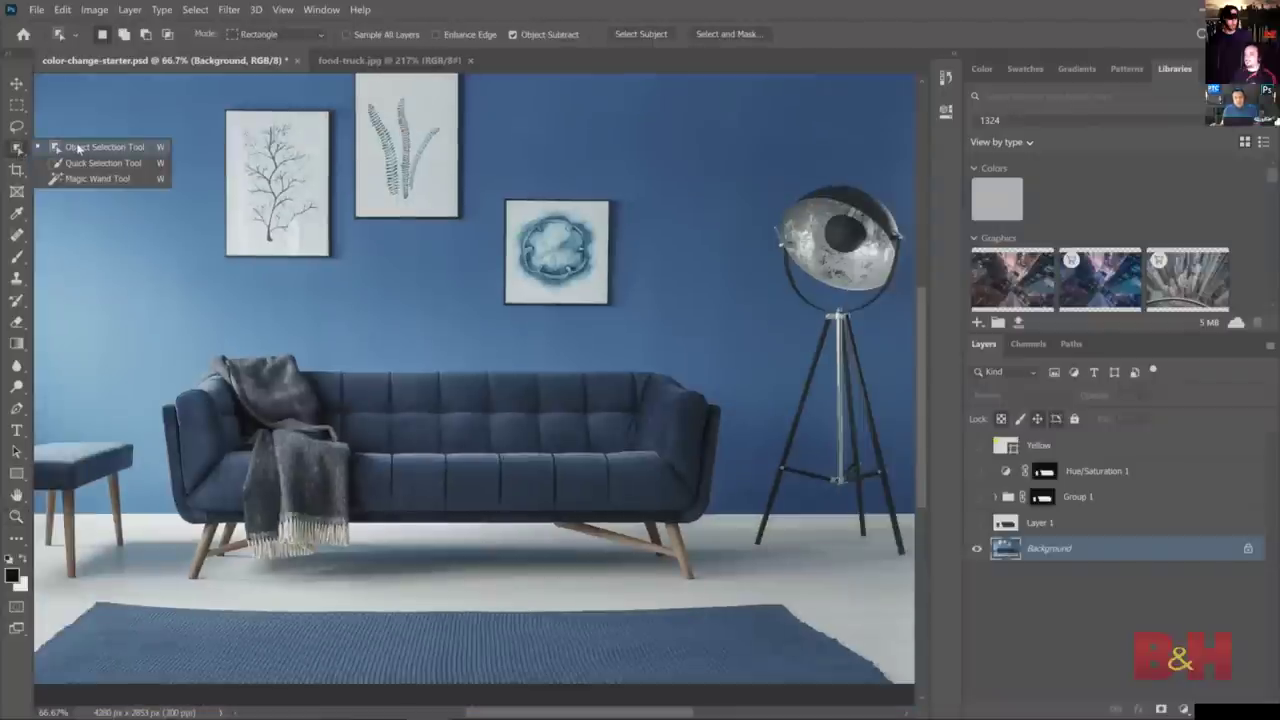
click(82, 149)
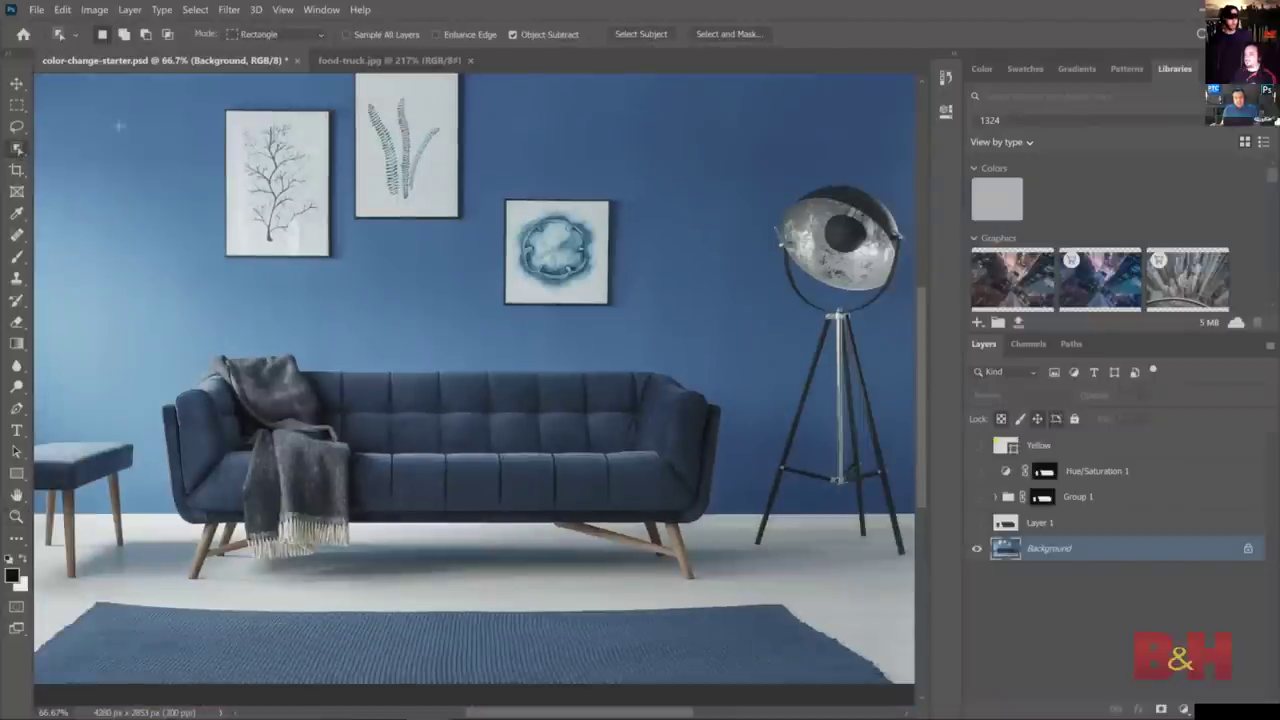
- Draw a Rectangle-mode object selection box around the sofa
click(241, 38)
click(252, 40)
drag(613, 547, 725, 530)
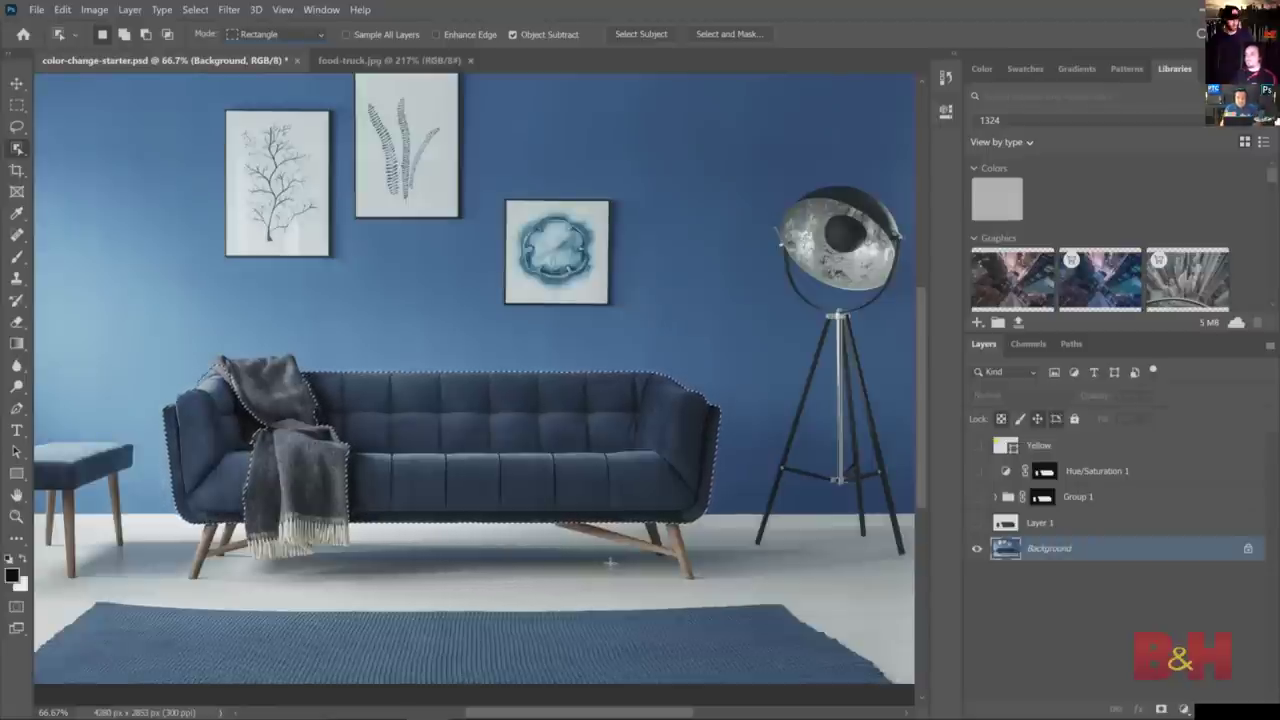
- Zoom to 200% and pan along the sofa to check the selection edges, then duplicate Background
click(16, 516)
click(198, 443)
click(193, 444)
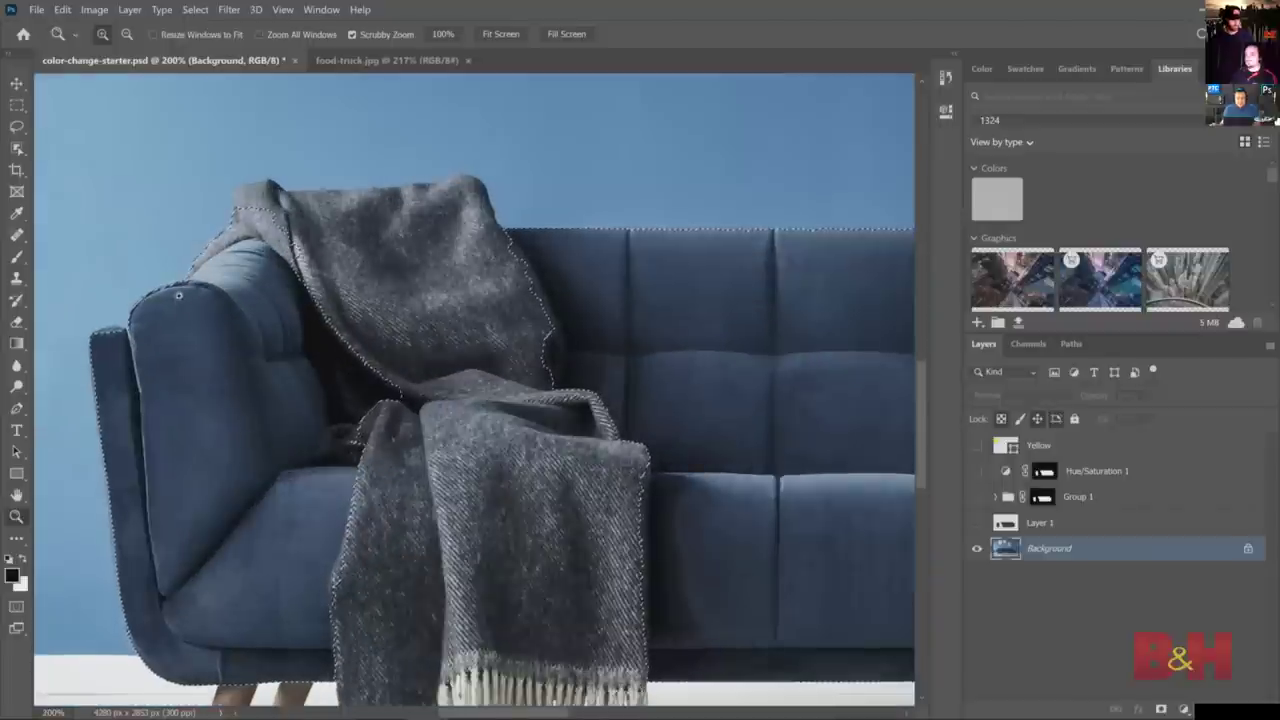
drag(674, 571, 426, 497)
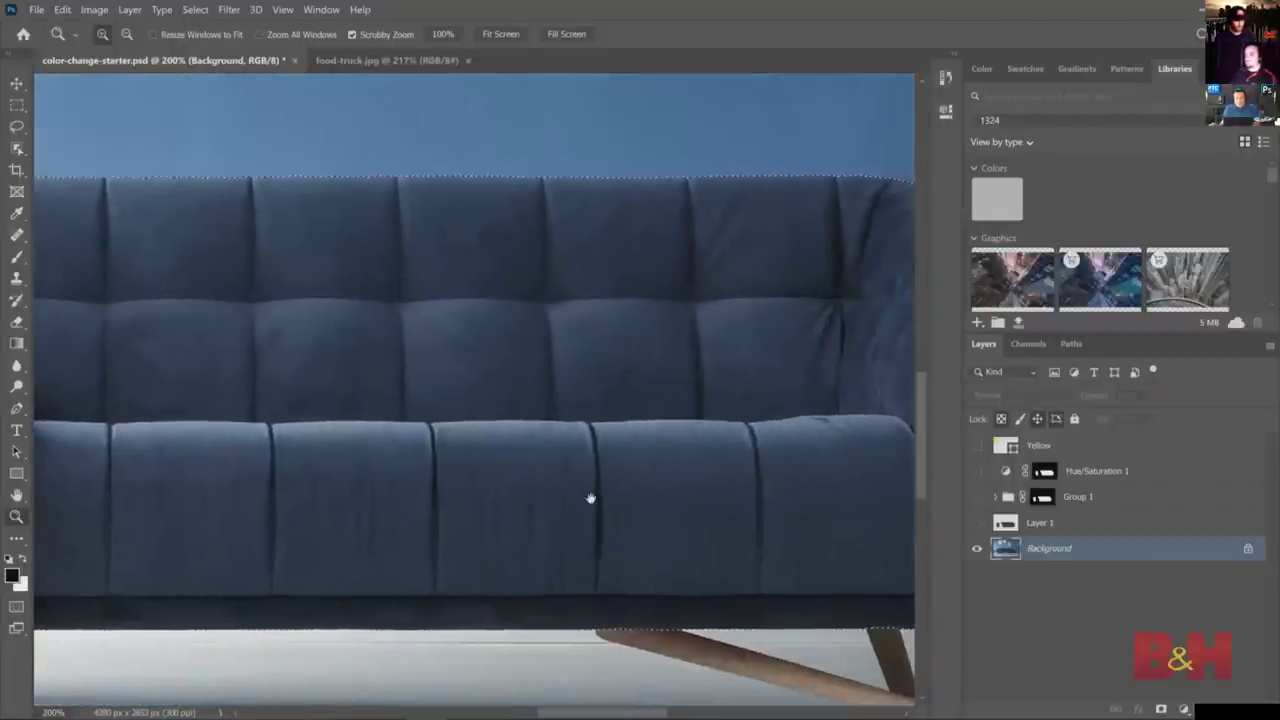
drag(589, 500, 466, 494)
scroll(466, 460, left, 10)
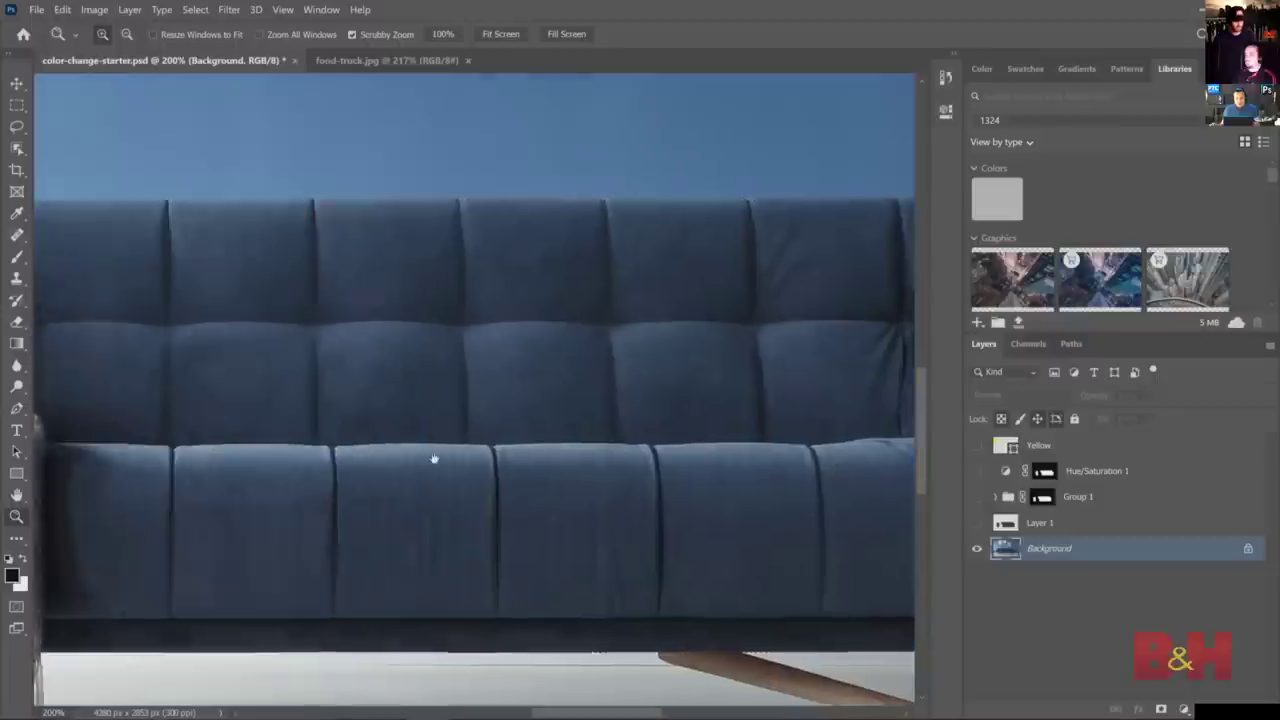
scroll(495, 429, left, 2)
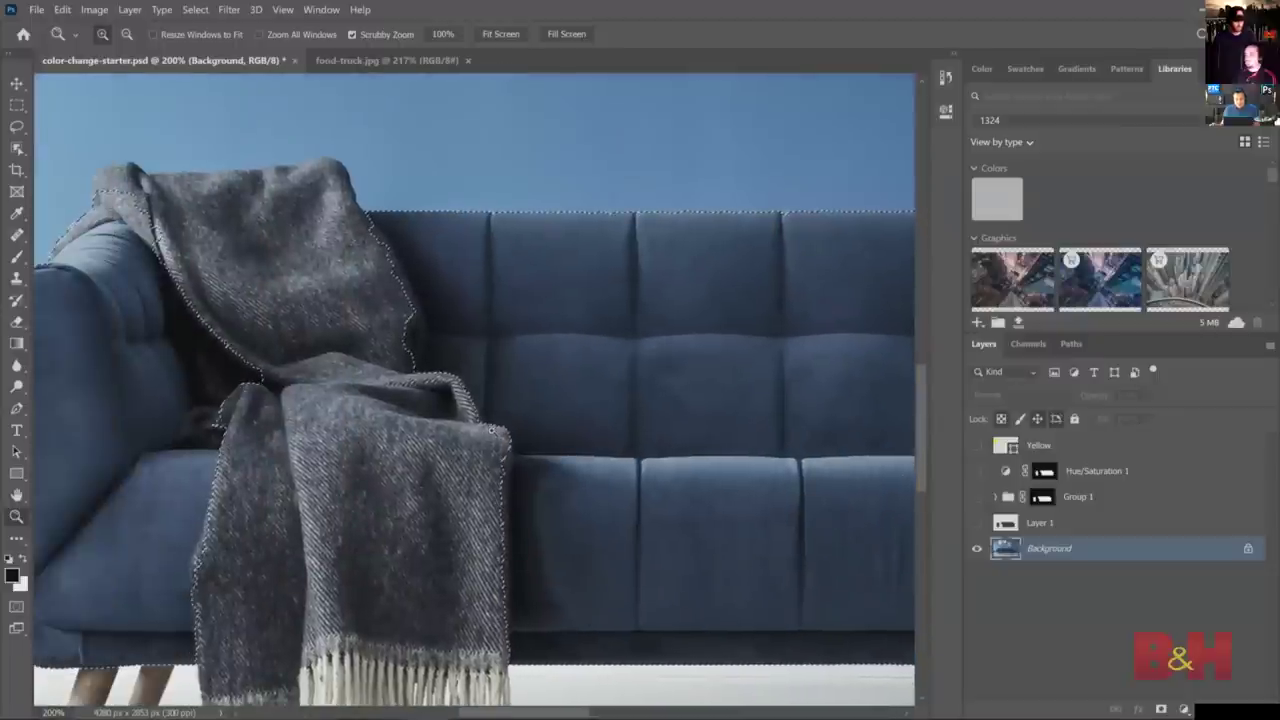
alt+click(495, 428)
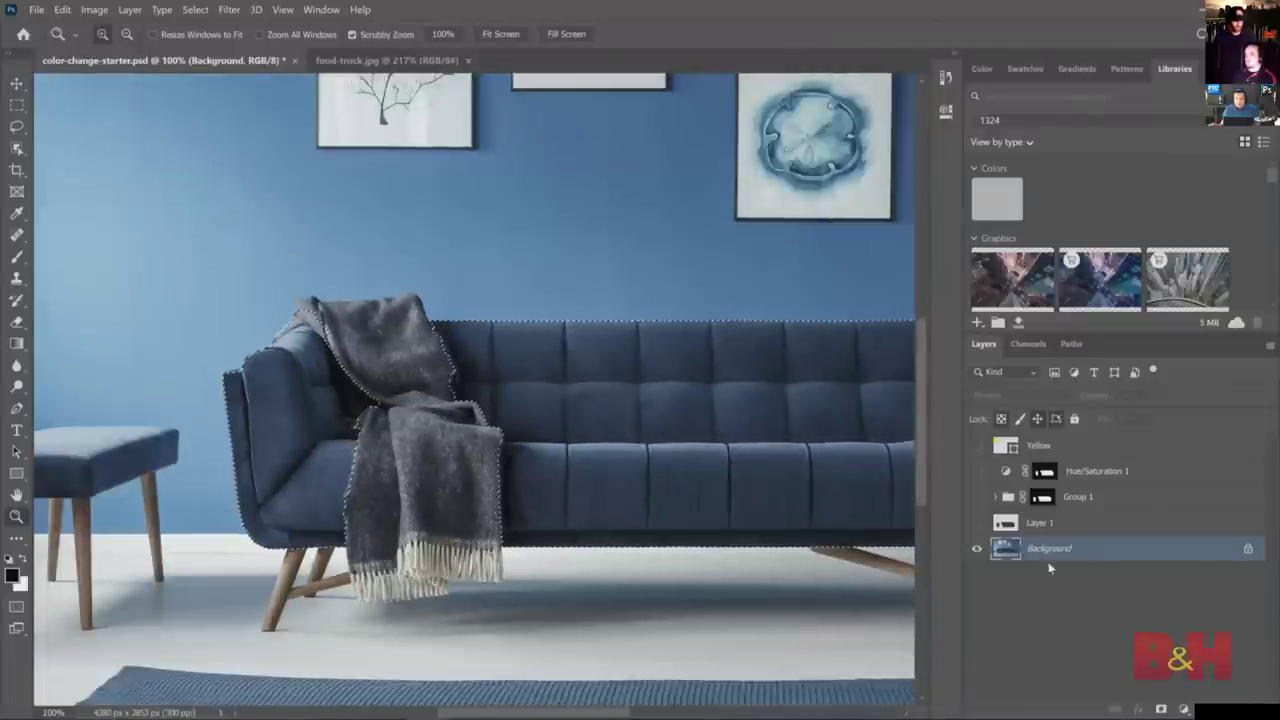
drag(1068, 557, 1185, 708)
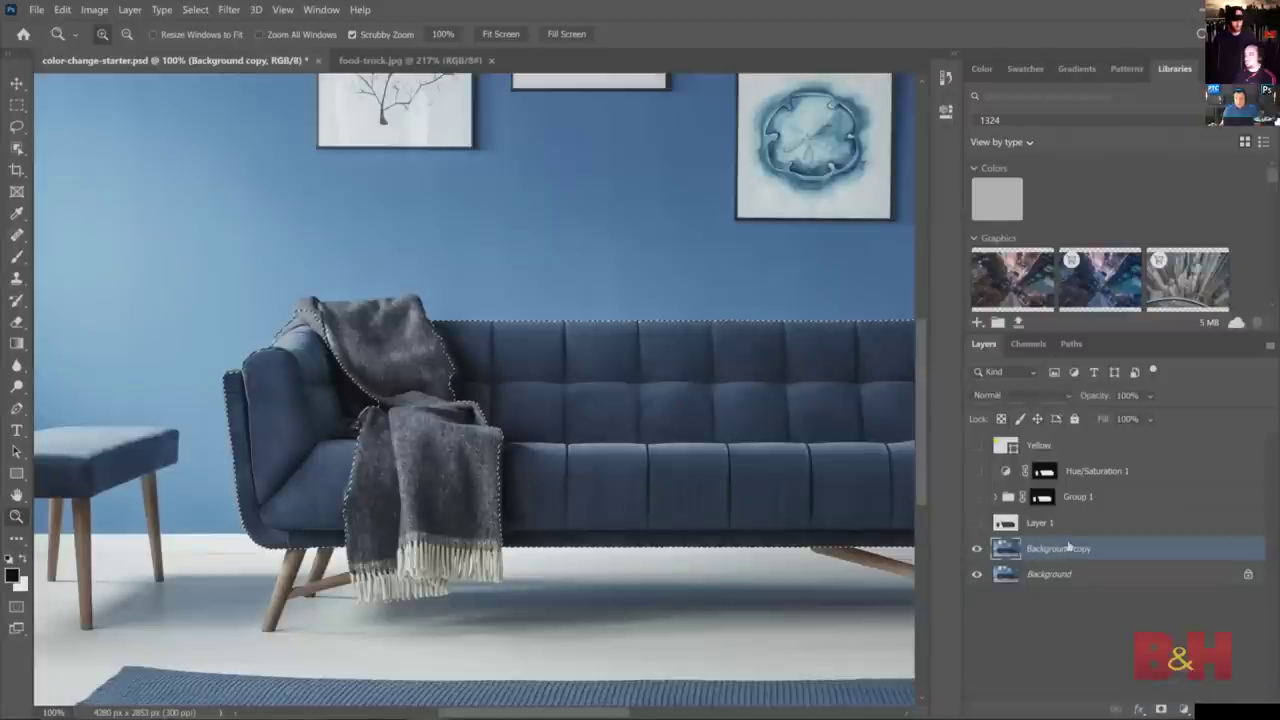
- Set the Layers panel thumbnails to the largest size
click(1270, 344)
click(1179, 678)
click(518, 279)
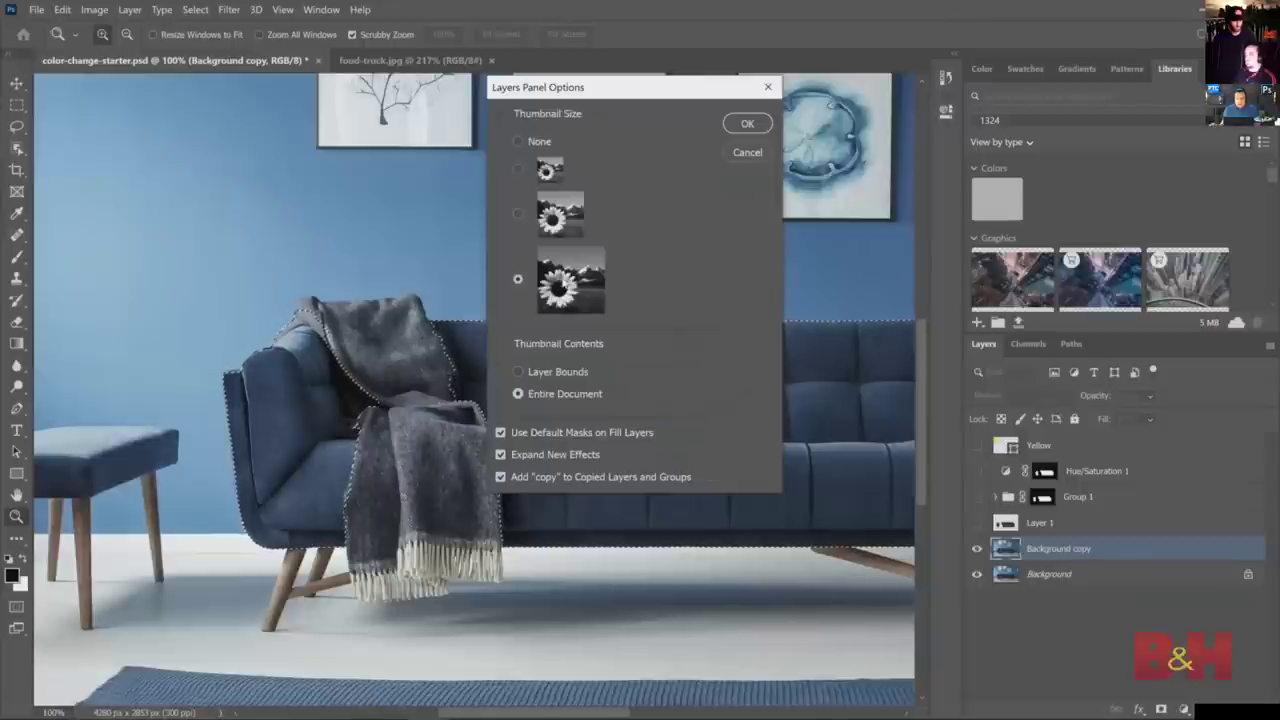
click(747, 123)
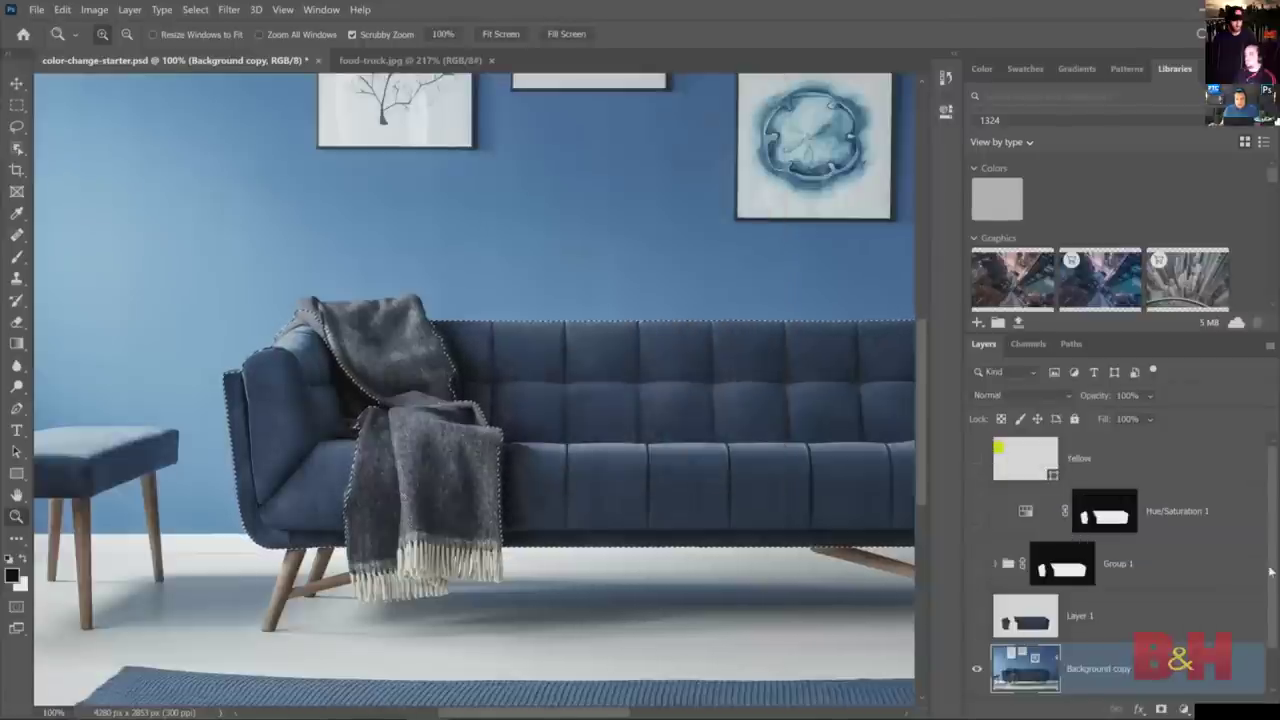
- Hide the original Background and add a layer mask from the sofa selection
scroll(1270, 571, down, 1)
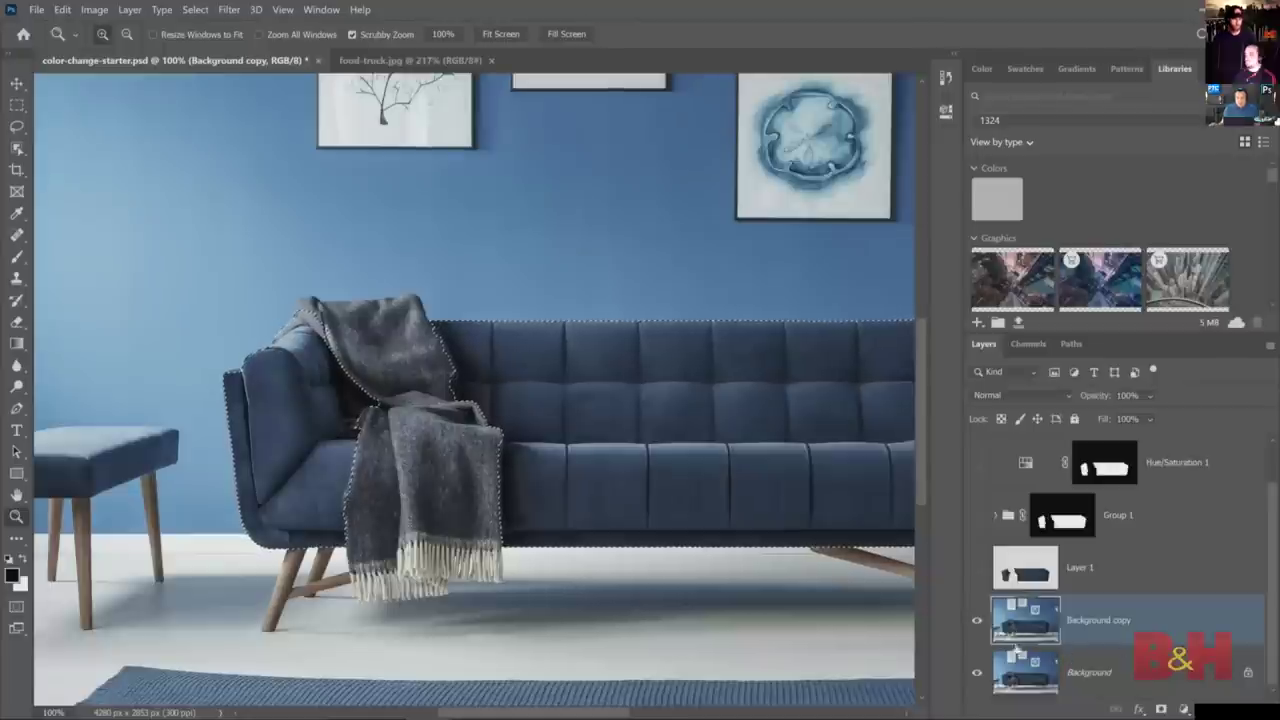
click(977, 676)
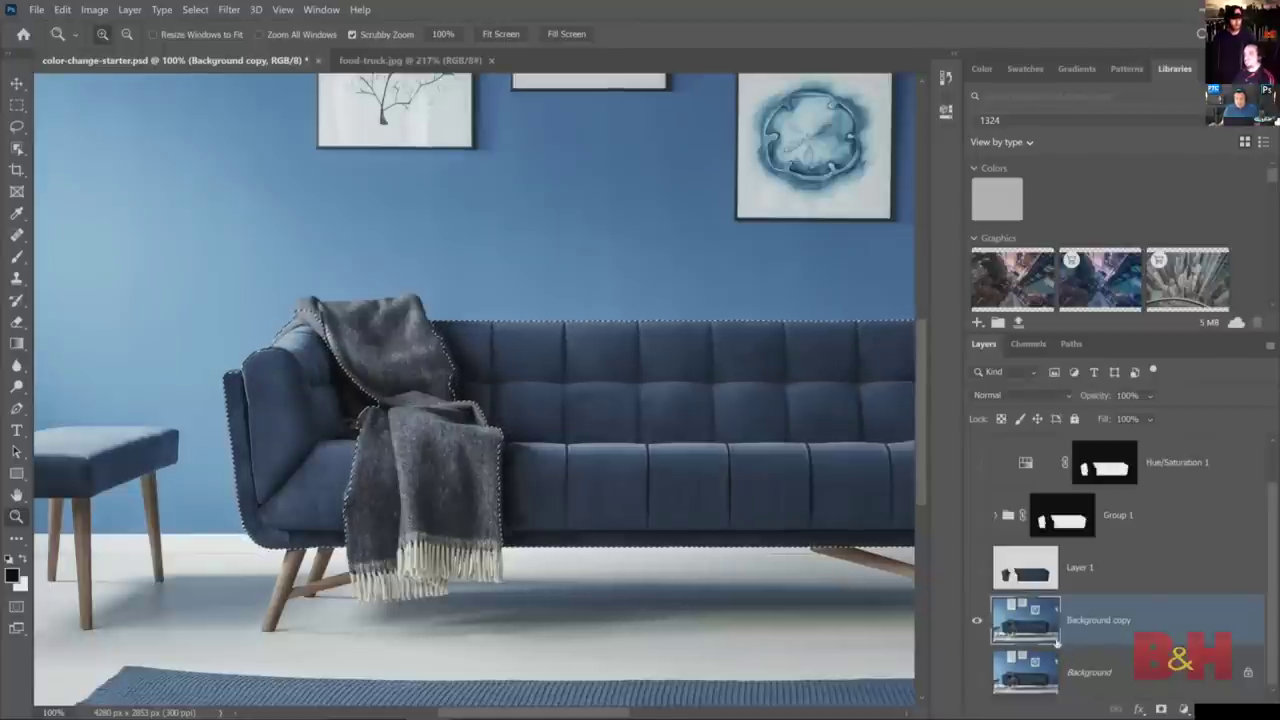
click(1160, 708)
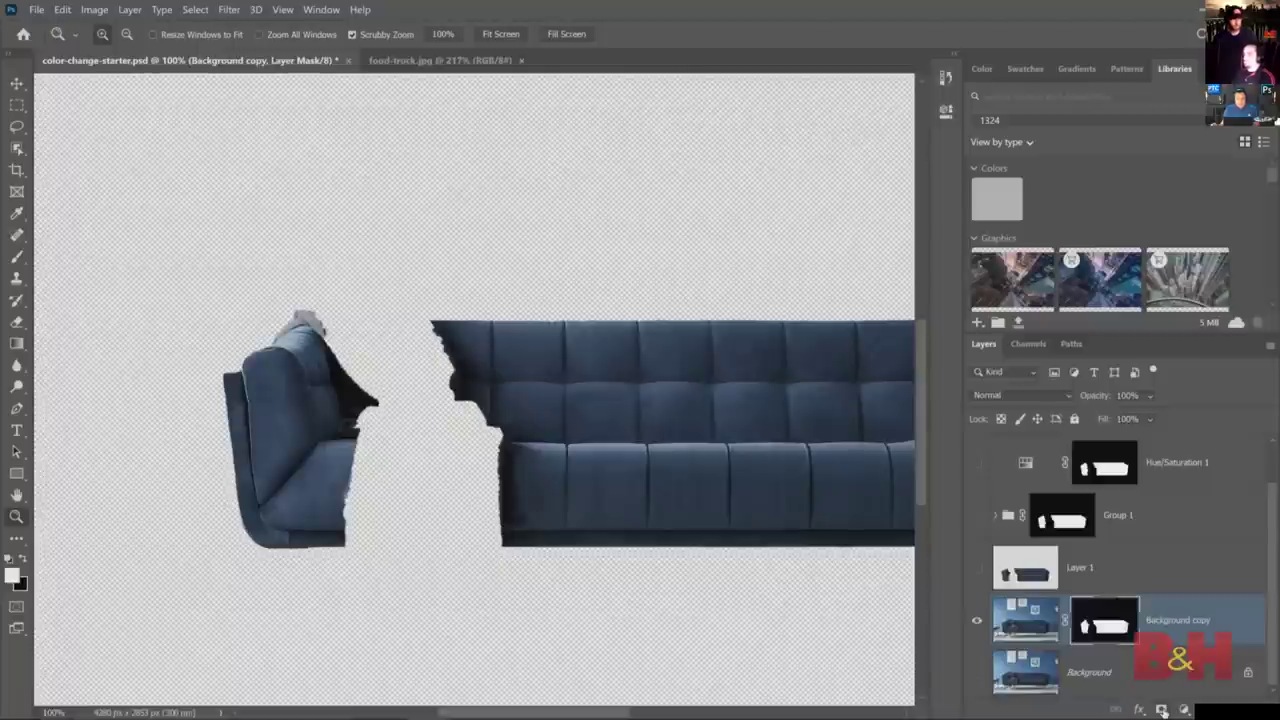
- Zoom to 300% on the sofa's left end and paint out the stray stroke in black with the Brush
click(603, 497)
click(262, 352)
click(17, 256)
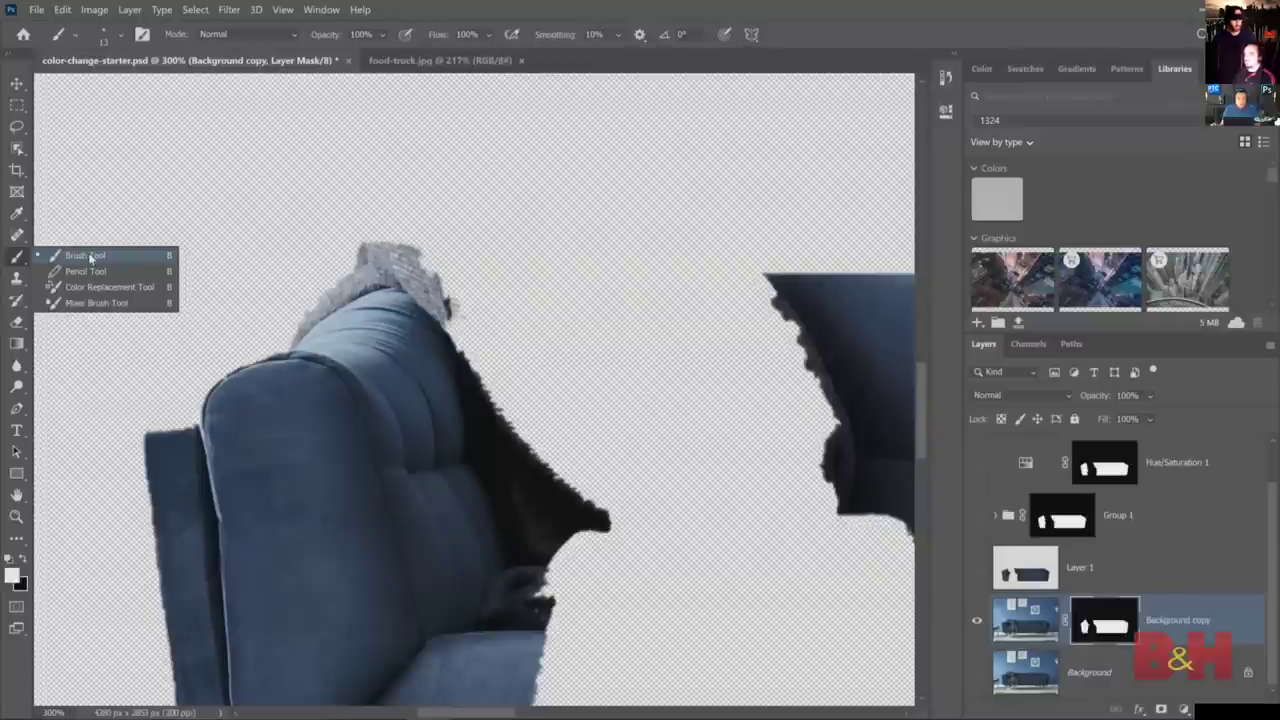
click(90, 259)
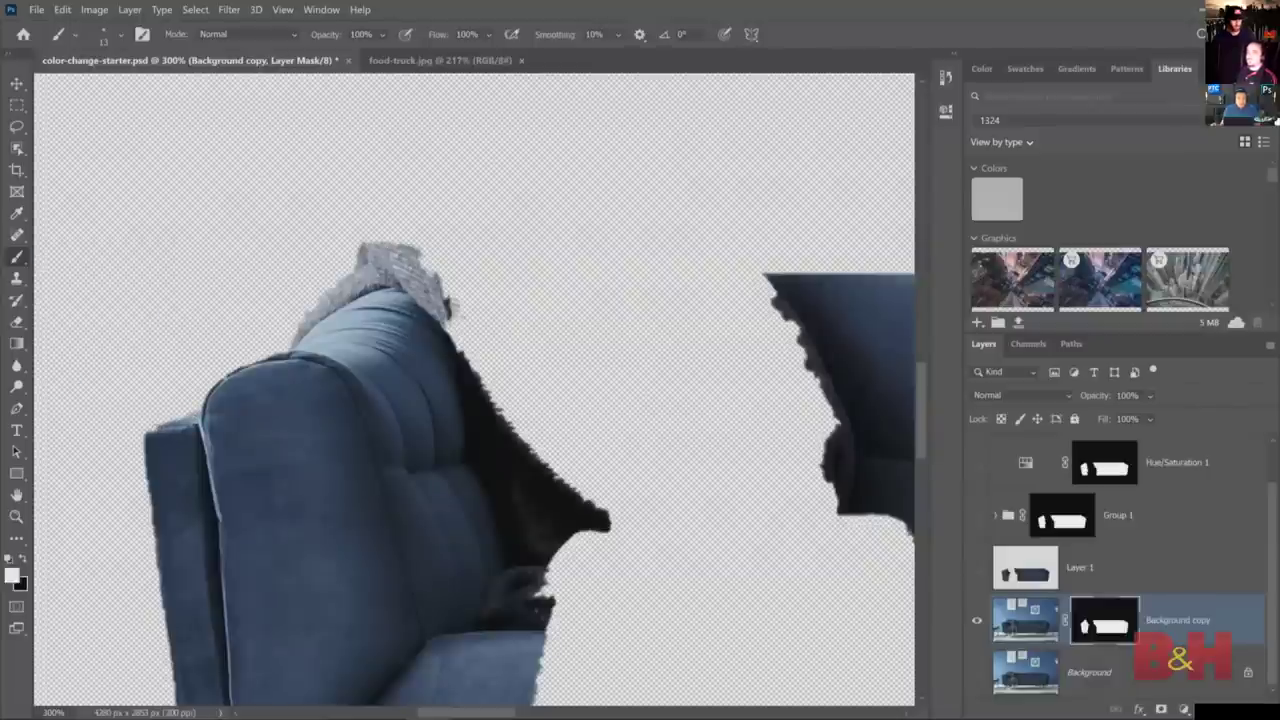
drag(165, 420, 92, 366)
click(24, 558)
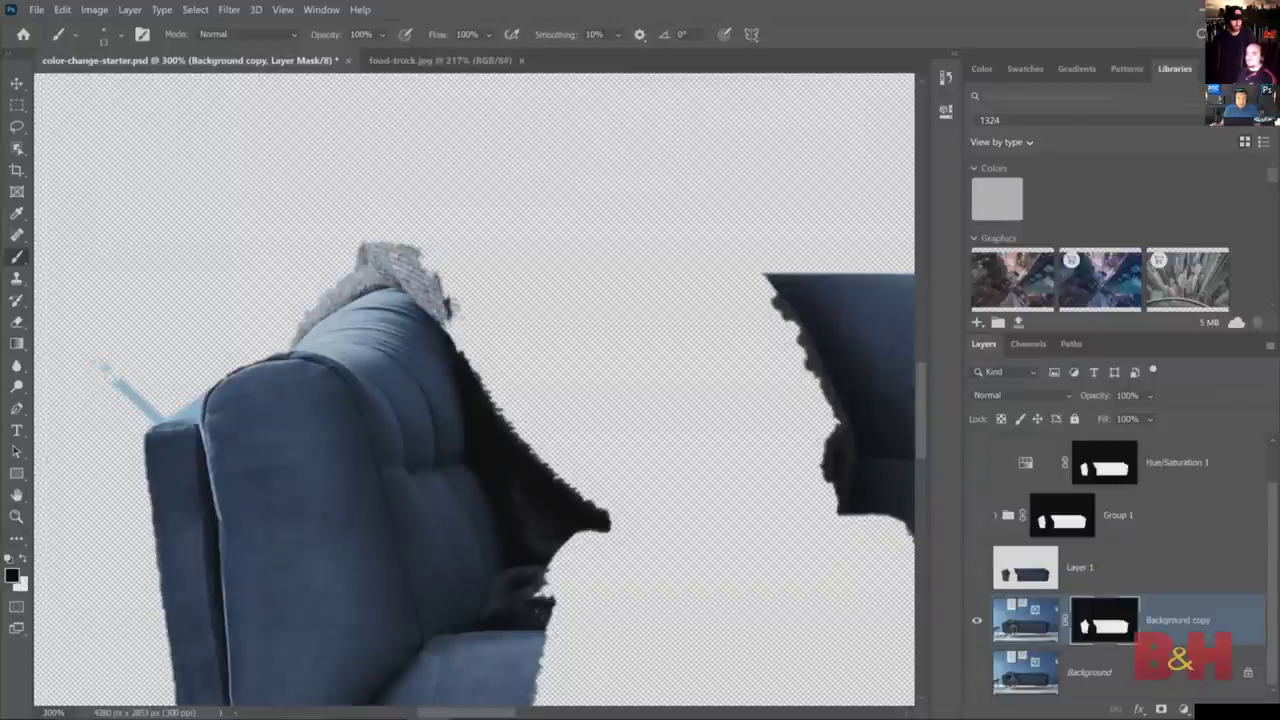
drag(100, 367, 138, 380)
mouse_move(138, 380)
mouse_down()
mouse_move(180, 410)
mouse_move(198, 394)
mouse_up()
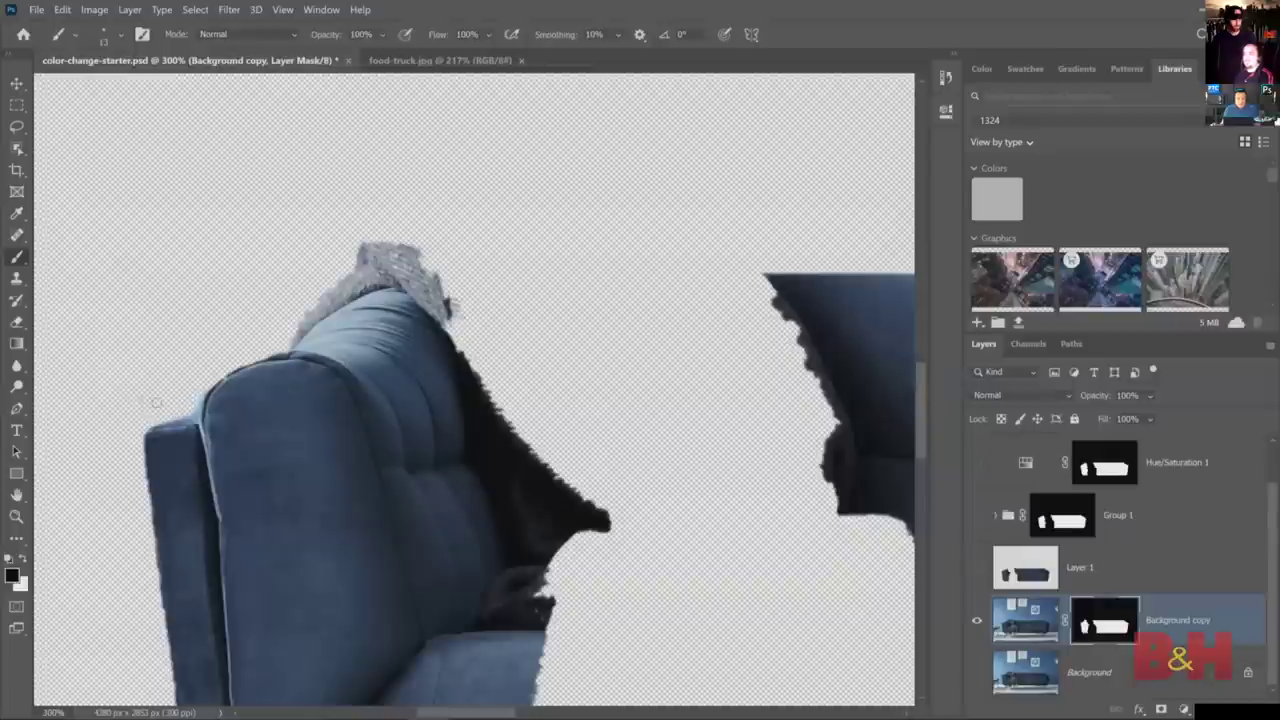
- Paint out the grey fur above the sofa's top edge on the mask
drag(290, 338, 318, 320)
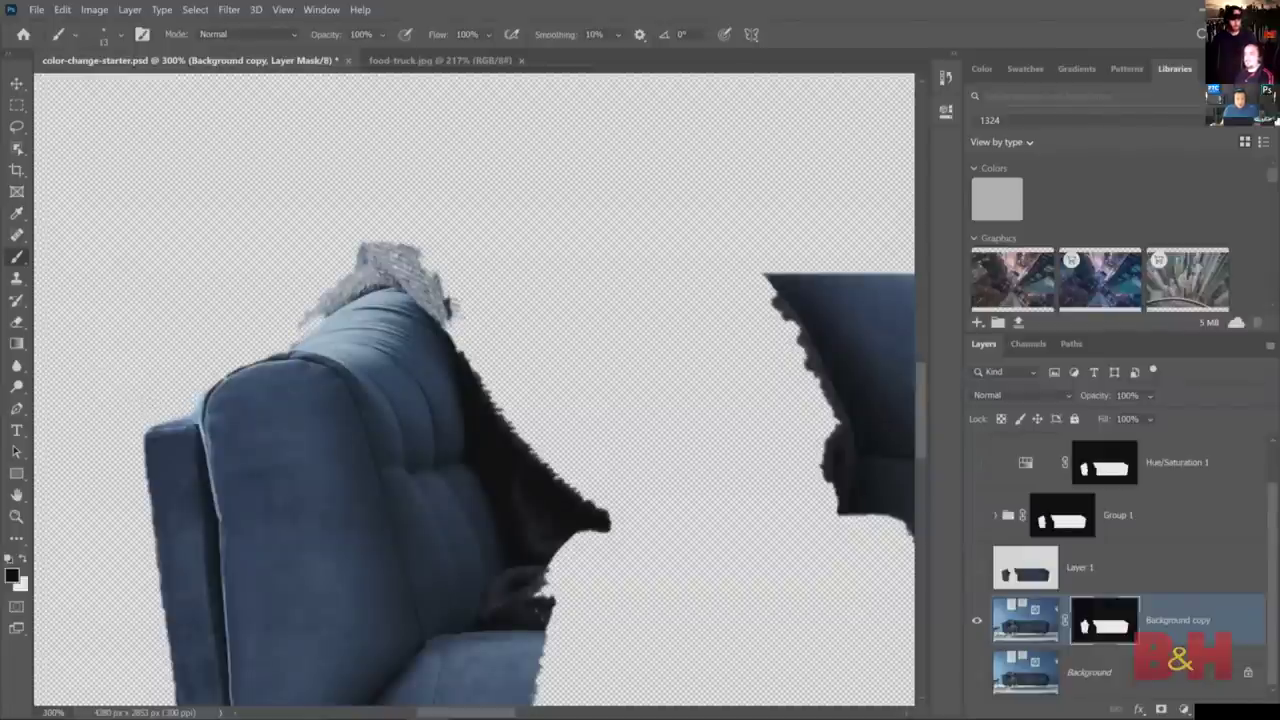
mouse_move(322, 298)
mouse_down()
mouse_move(455, 312)
mouse_move(335, 282)
mouse_move(293, 316)
mouse_move(391, 241)
mouse_move(420, 262)
mouse_move(405, 275)
mouse_move(455, 294)
mouse_up()
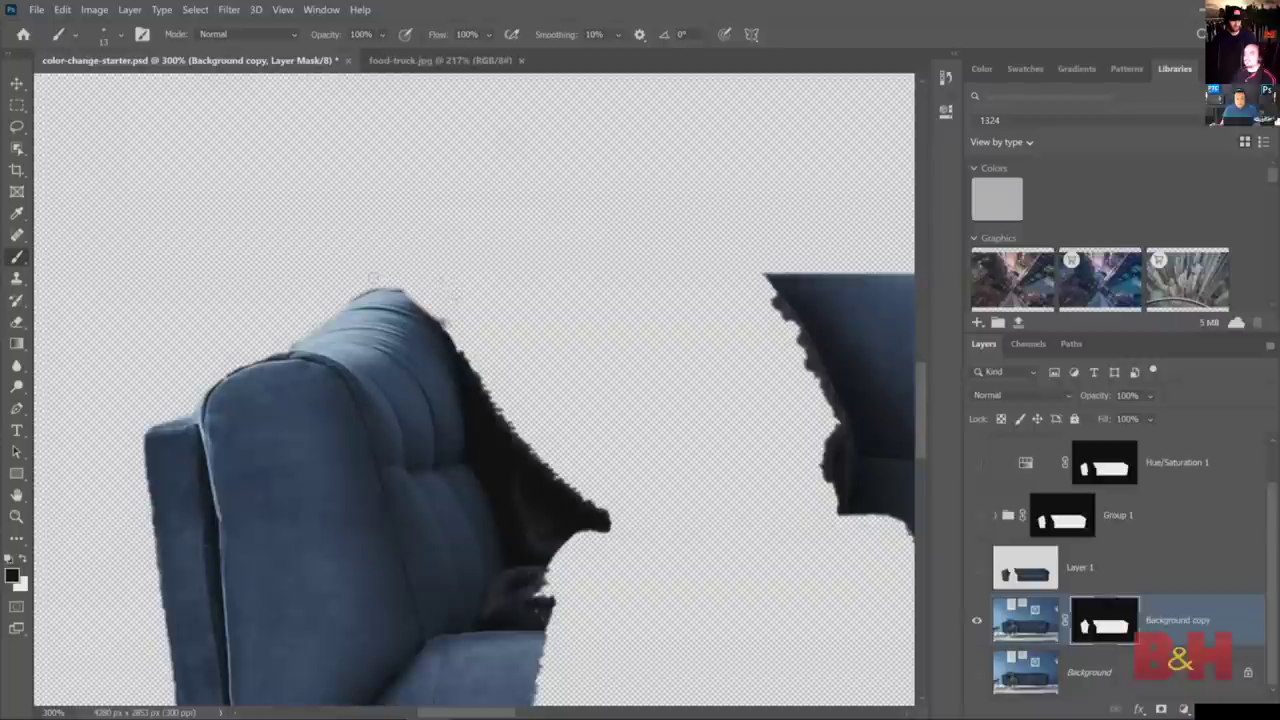
drag(533, 401, 388, 349)
drag(781, 475, 131, 383)
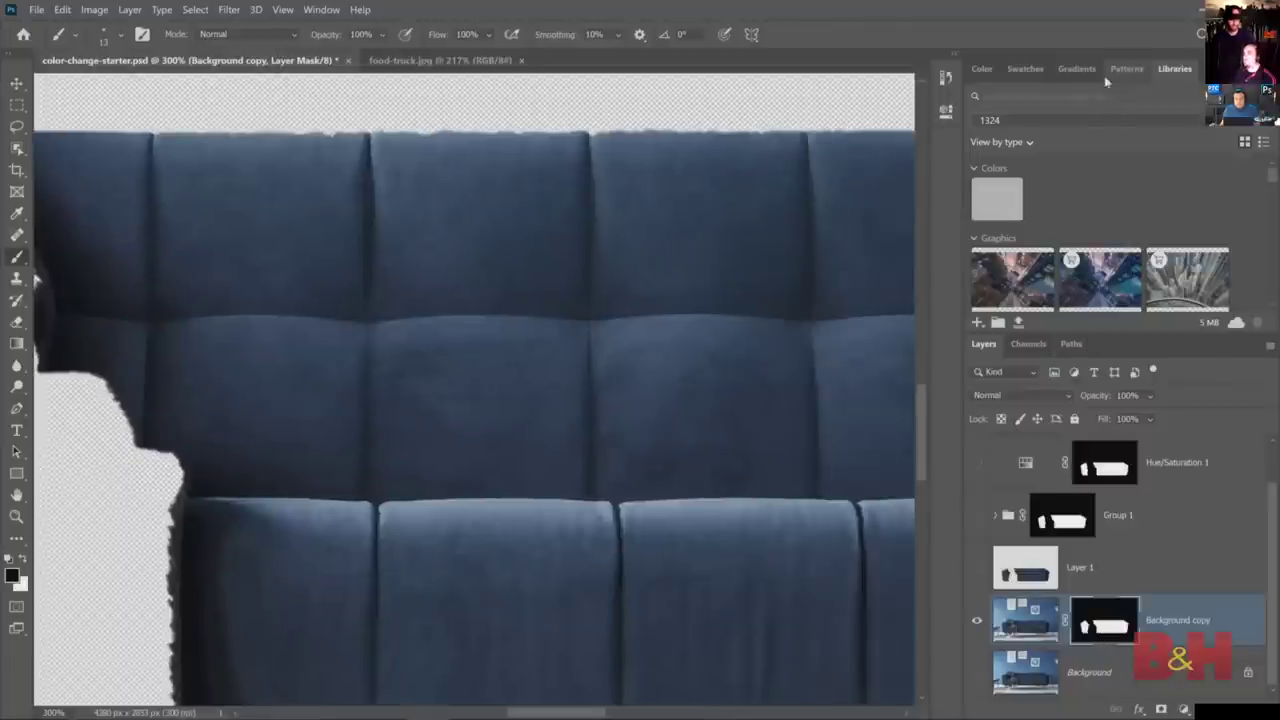
click(952, 112)
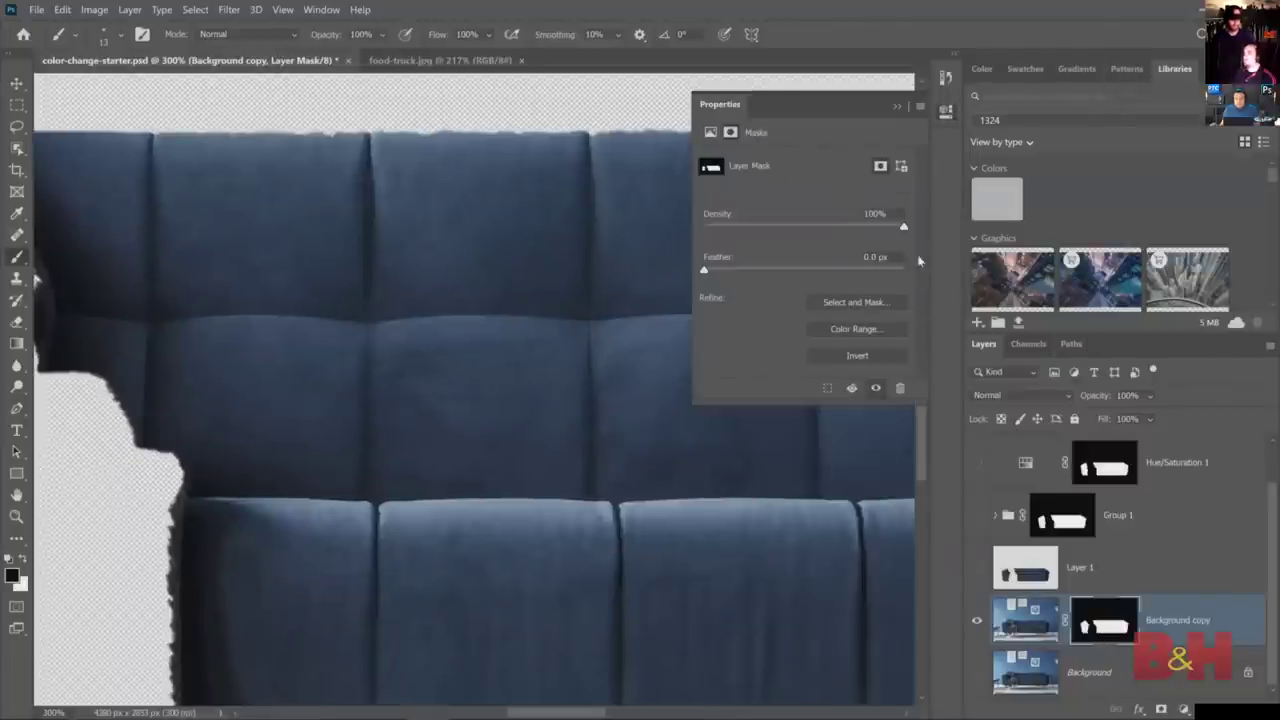
- Refine the mask in Select and Mask with Black & White view, Smooth 27 and Contrast 23%
click(852, 303)
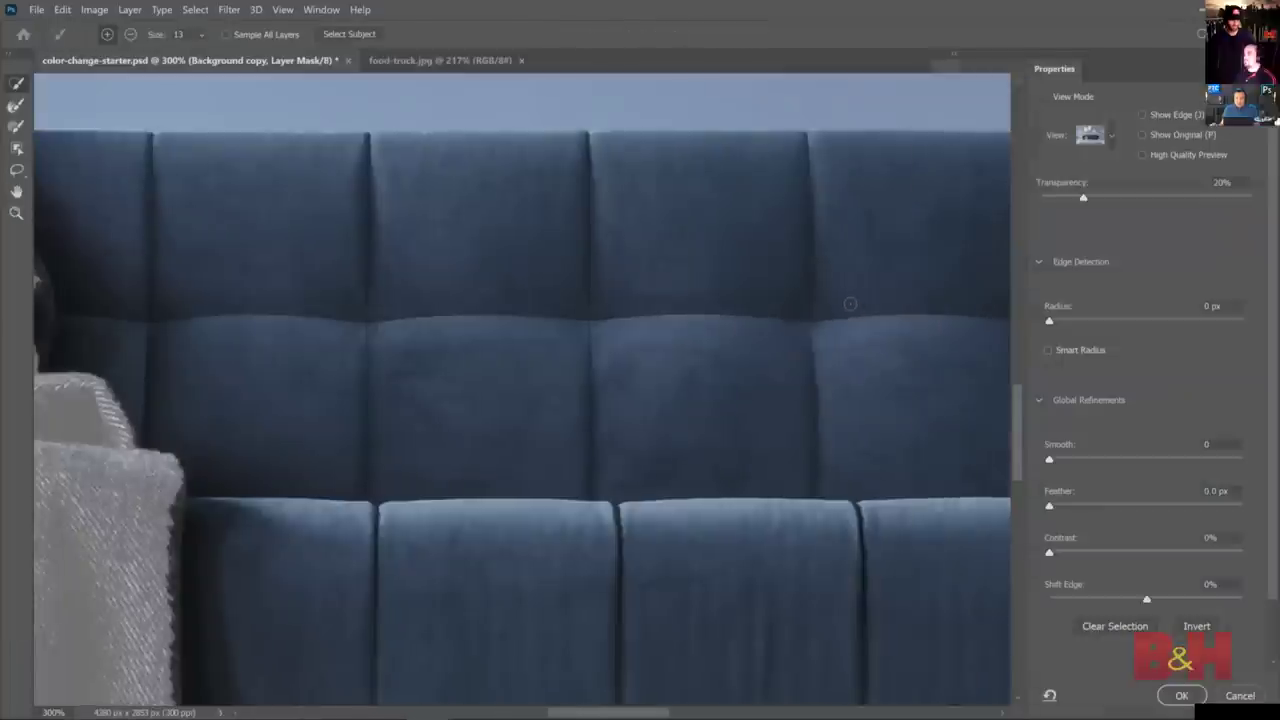
click(1112, 145)
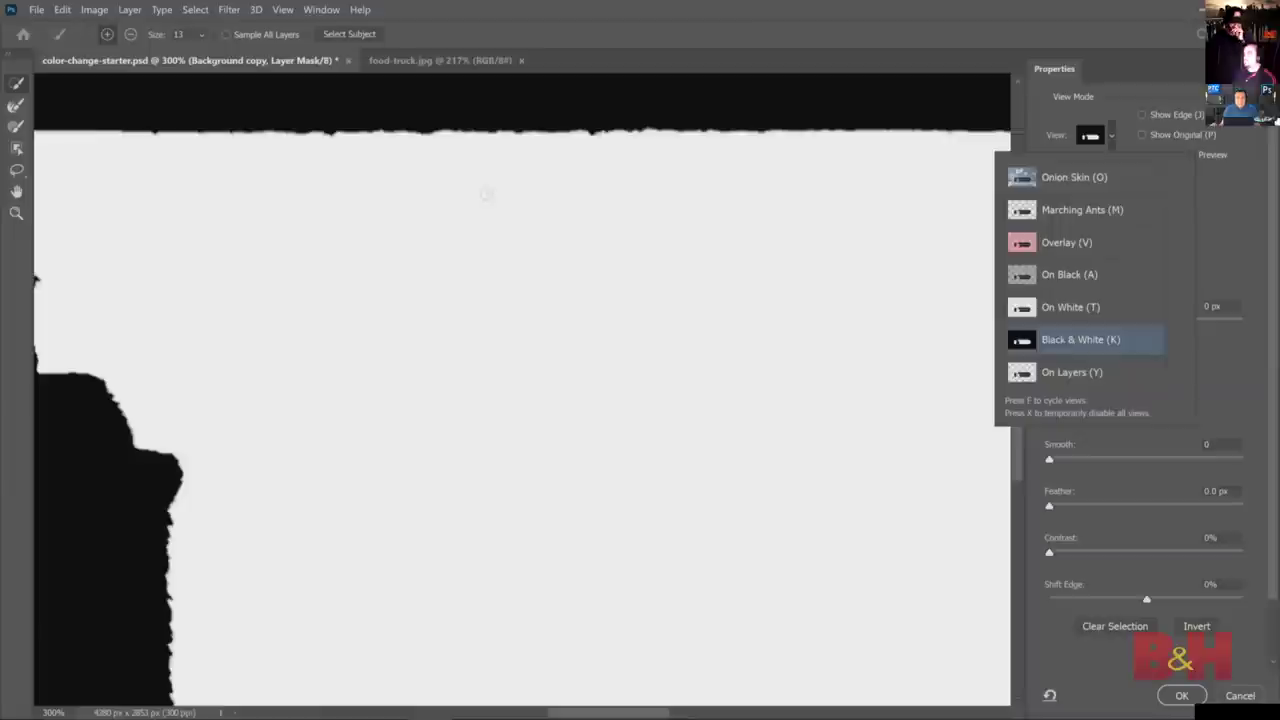
click(1080, 340)
drag(471, 248, 511, 334)
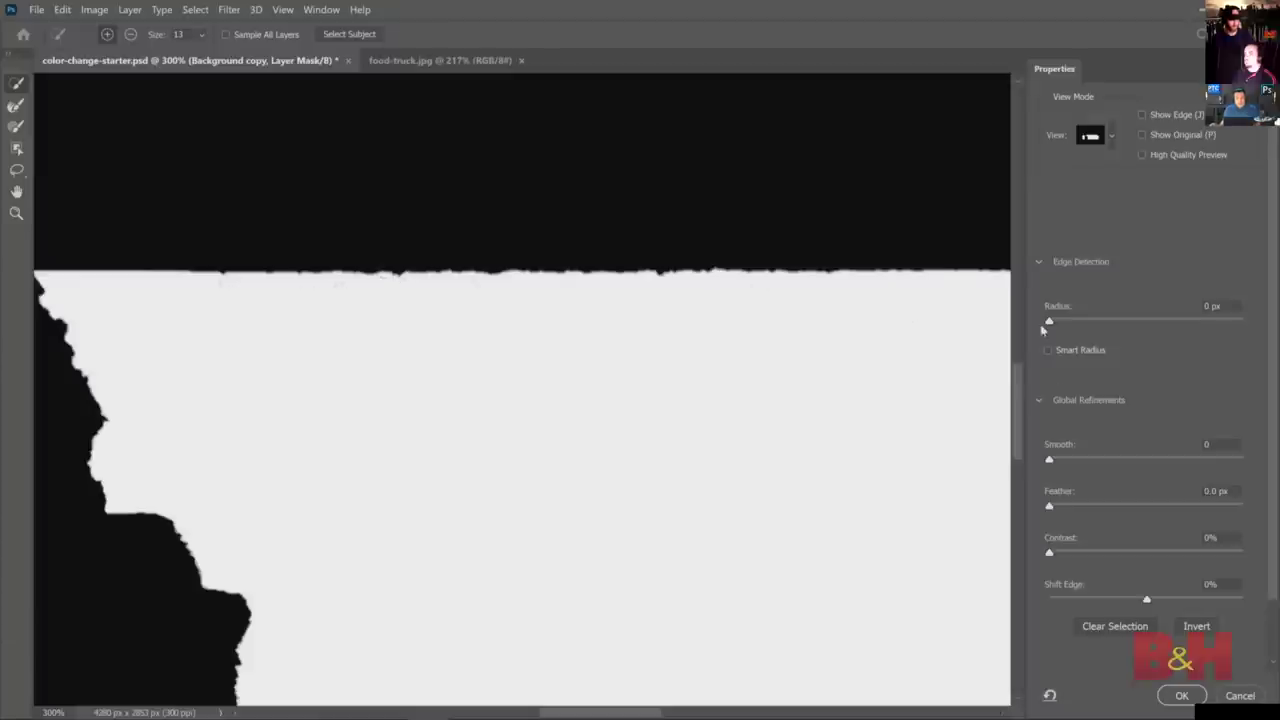
drag(1051, 461, 1080, 460)
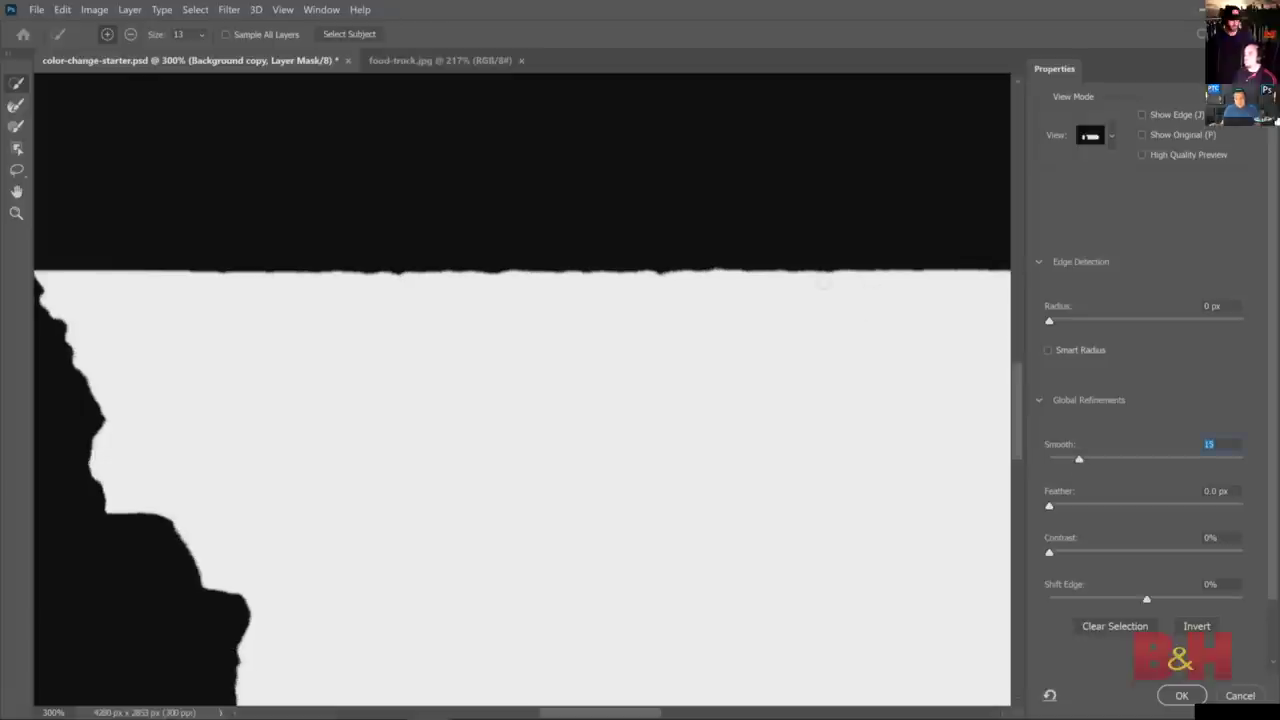
drag(1080, 460, 1100, 460)
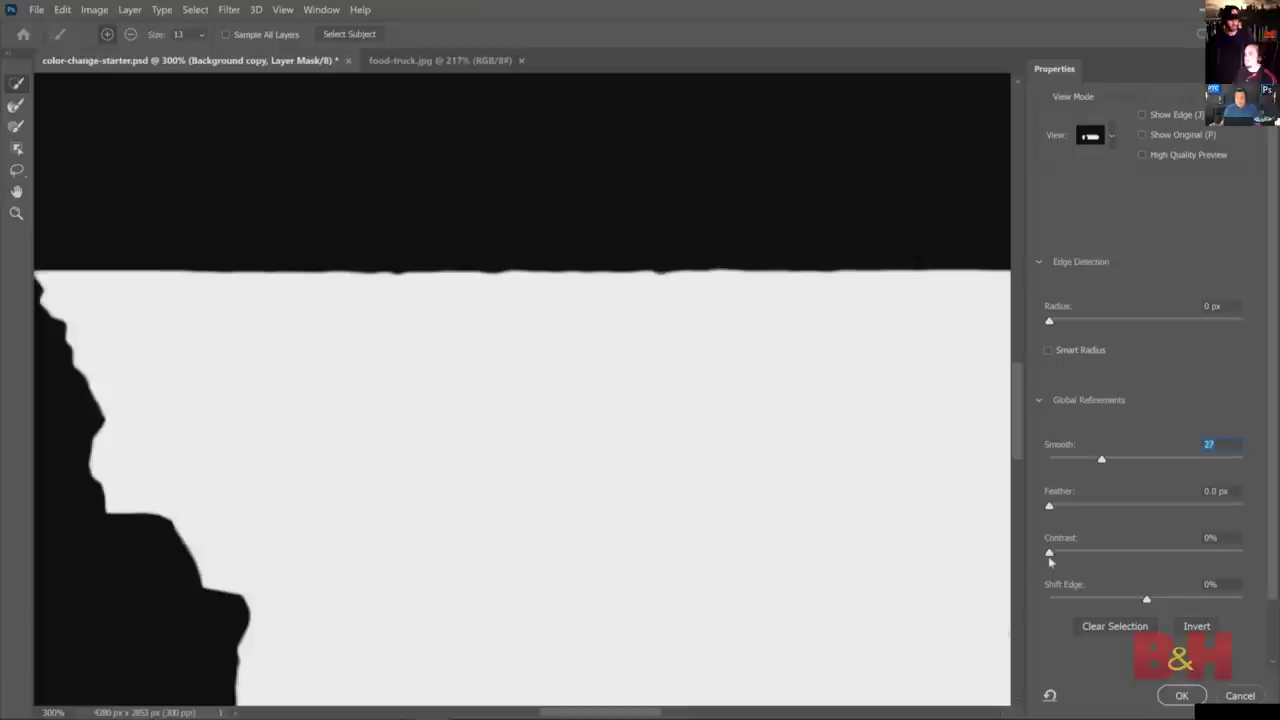
drag(1049, 556, 1083, 555)
click(1178, 695)
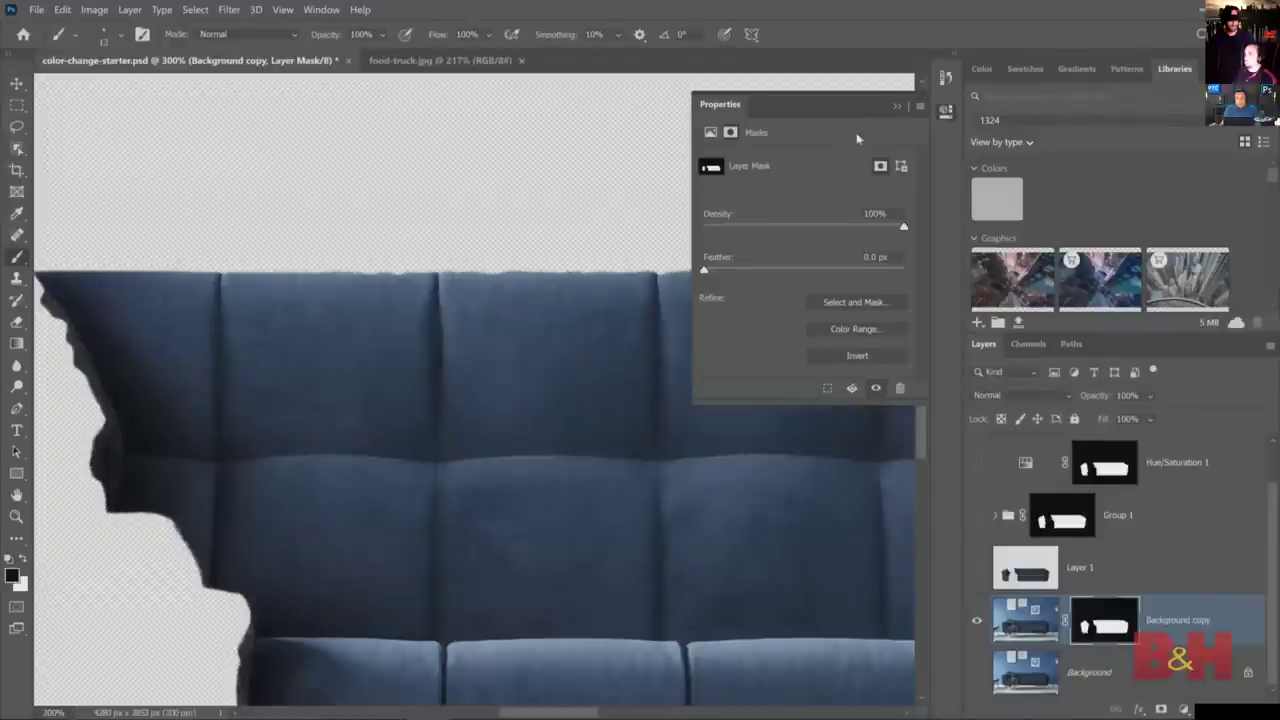
- Brush away the jagged outline on the sofa's left edge and zoom out to 100%
click(897, 105)
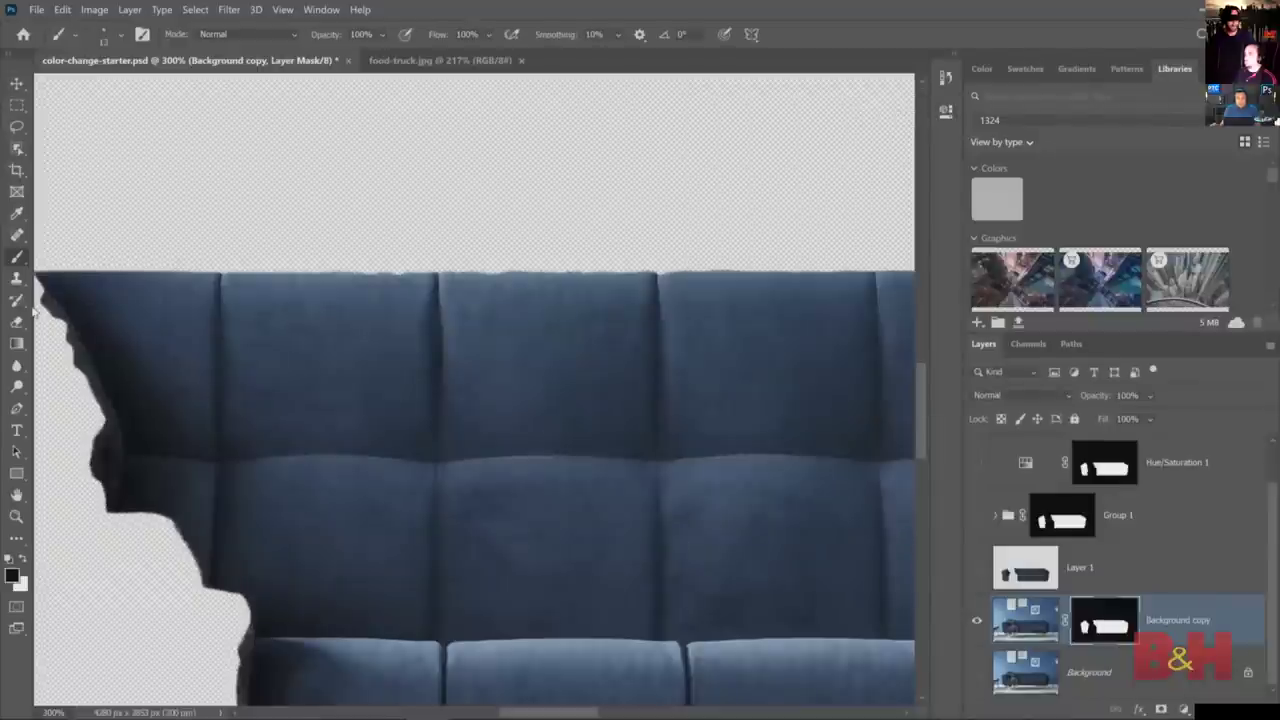
mouse_move(45, 300)
mouse_down()
mouse_move(95, 400)
mouse_move(54, 312)
mouse_up()
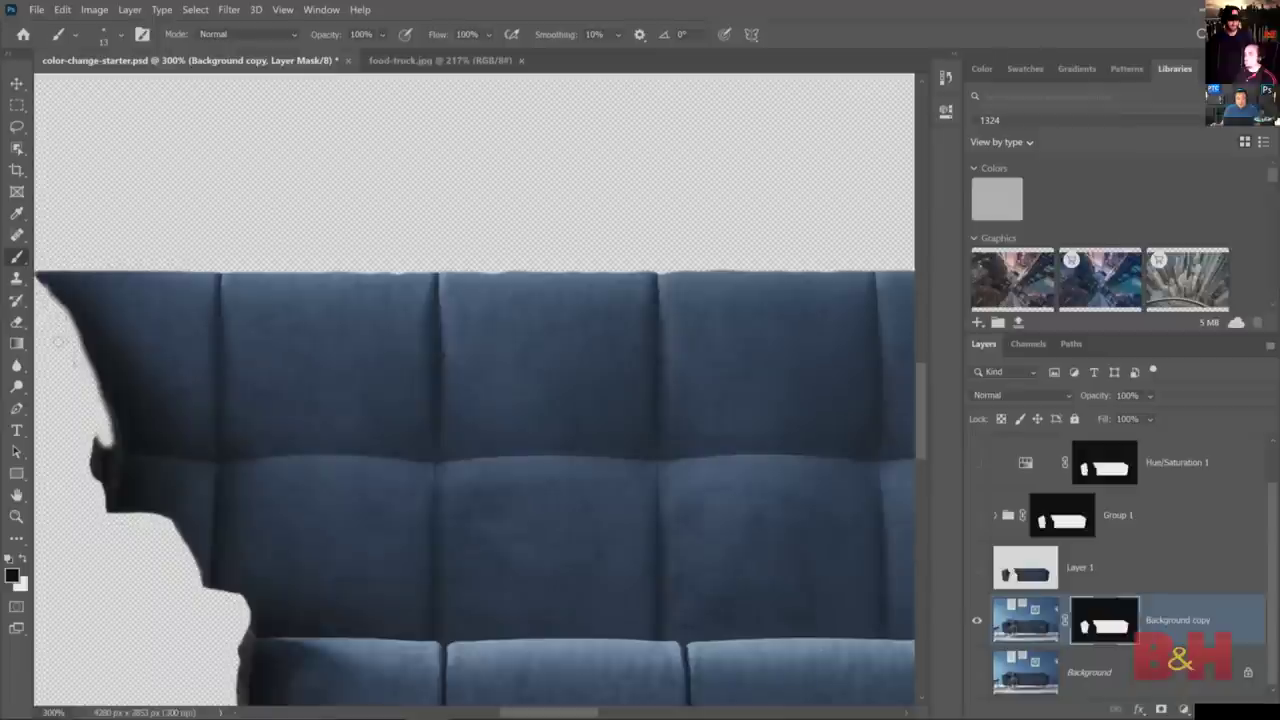
click(16, 517)
key(ctrl+minus)
key(ctrl+minus)
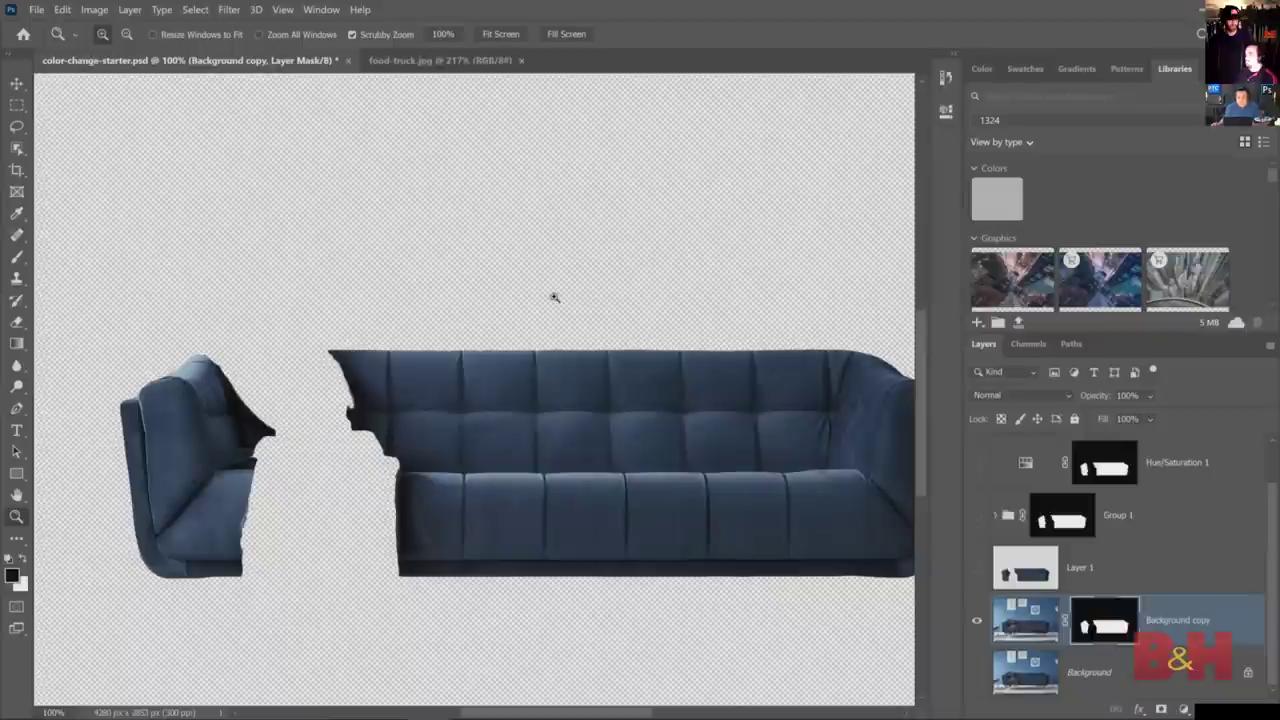
- Turn the Background layer back on and fit the whole image on screen
click(977, 673)
click(977, 673)
click(977, 674)
right_click(526, 459)
click(566, 467)
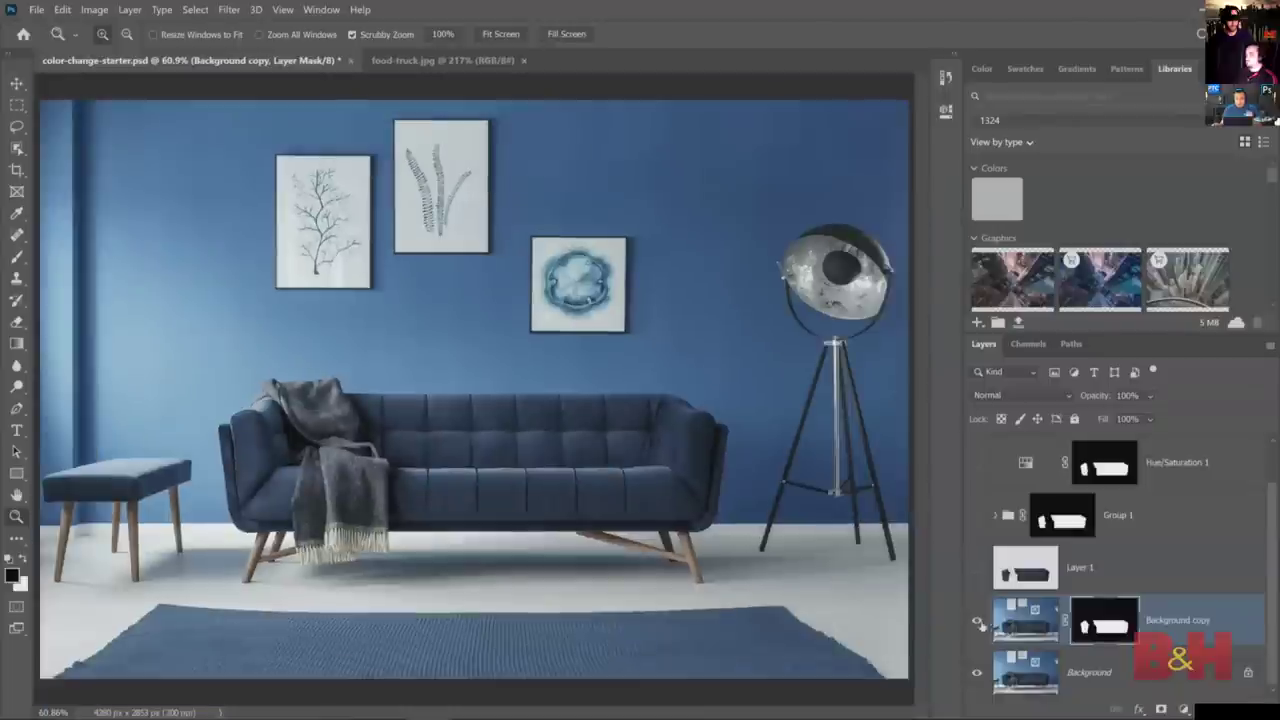
- Rename the masked Background copy layer to 'Couch'
double_click(1185, 621)
text(Couch)
key(Return)
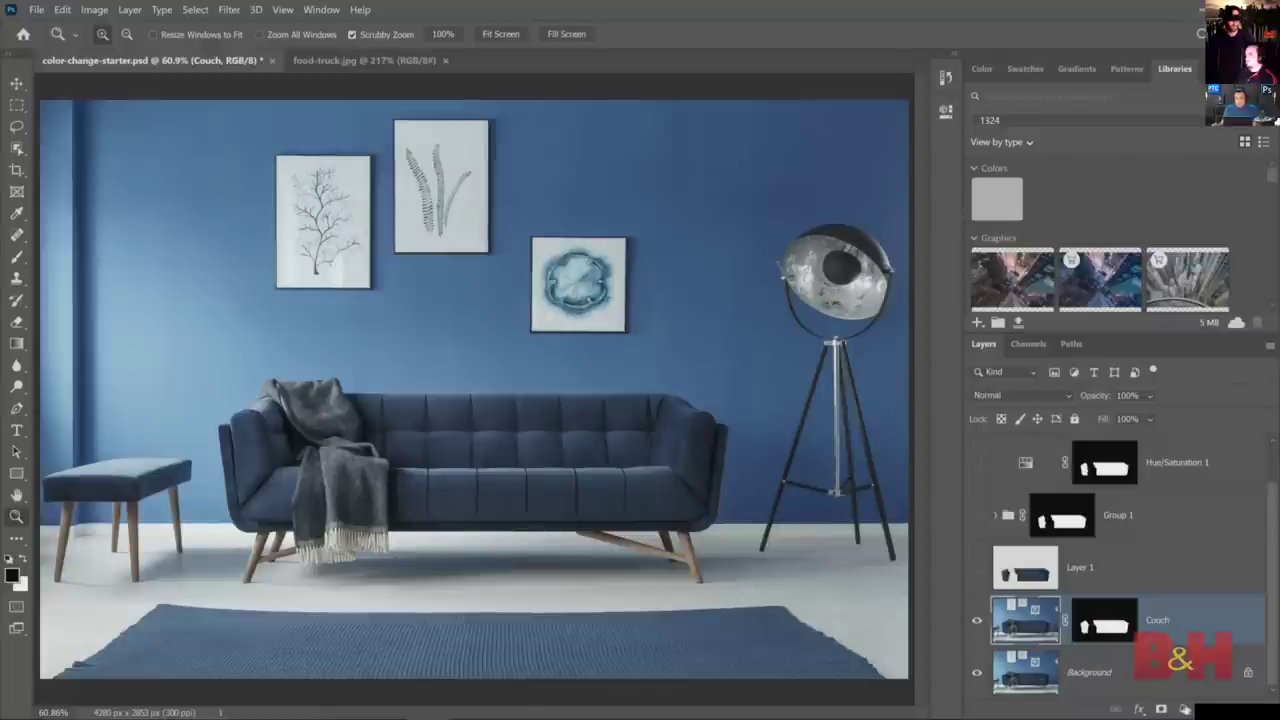
click(1184, 709)
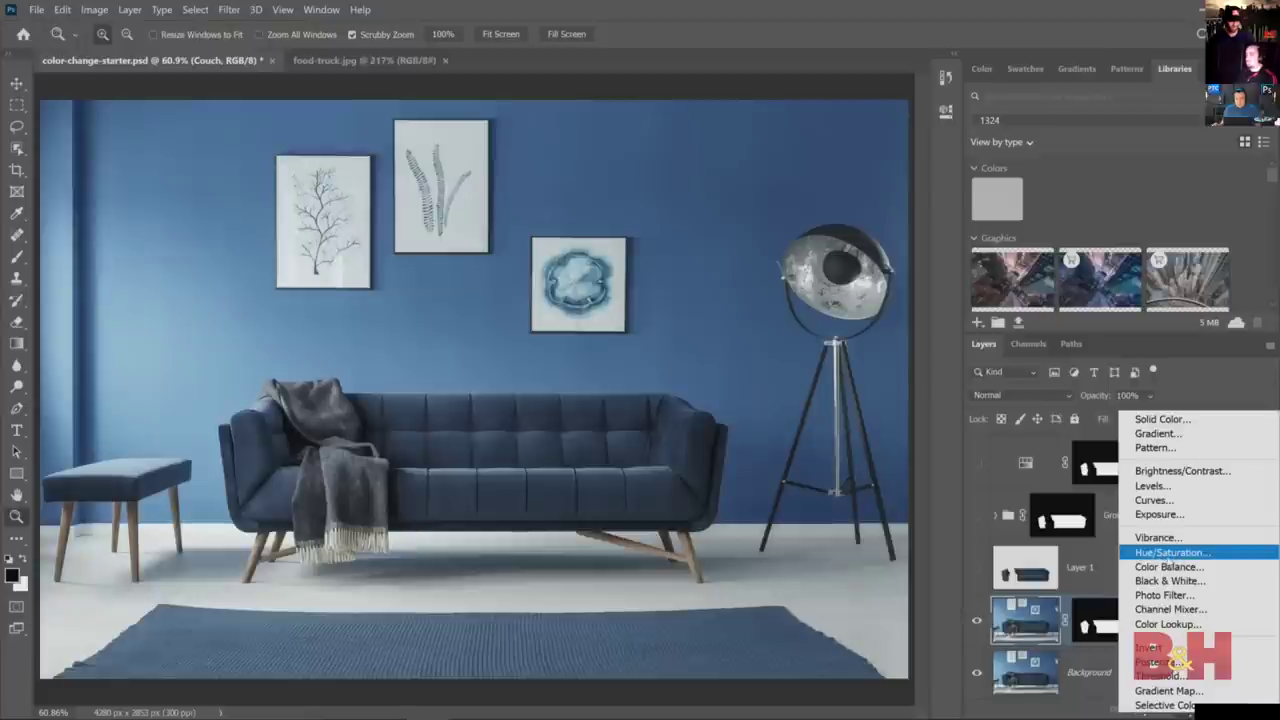
- Add a Hue/Saturation layer clipped to Couch with Hue -157, Saturation +70, Lightness +38
click(1166, 557)
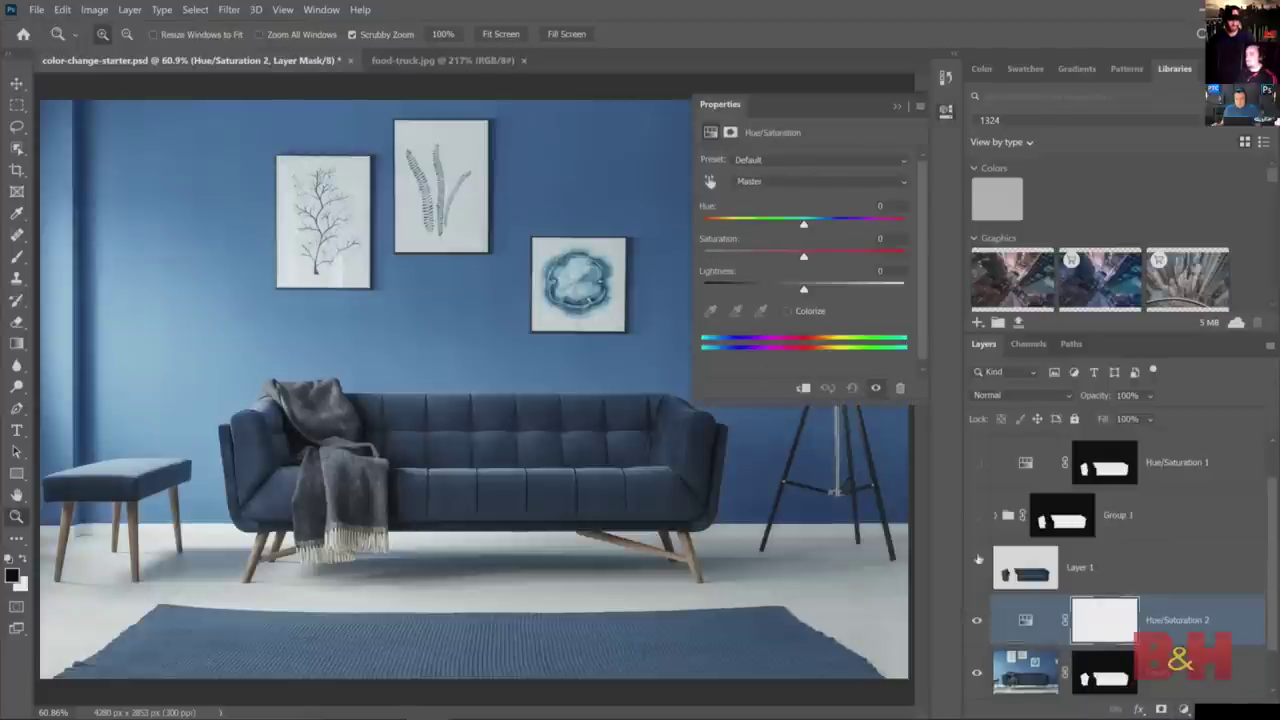
click(804, 389)
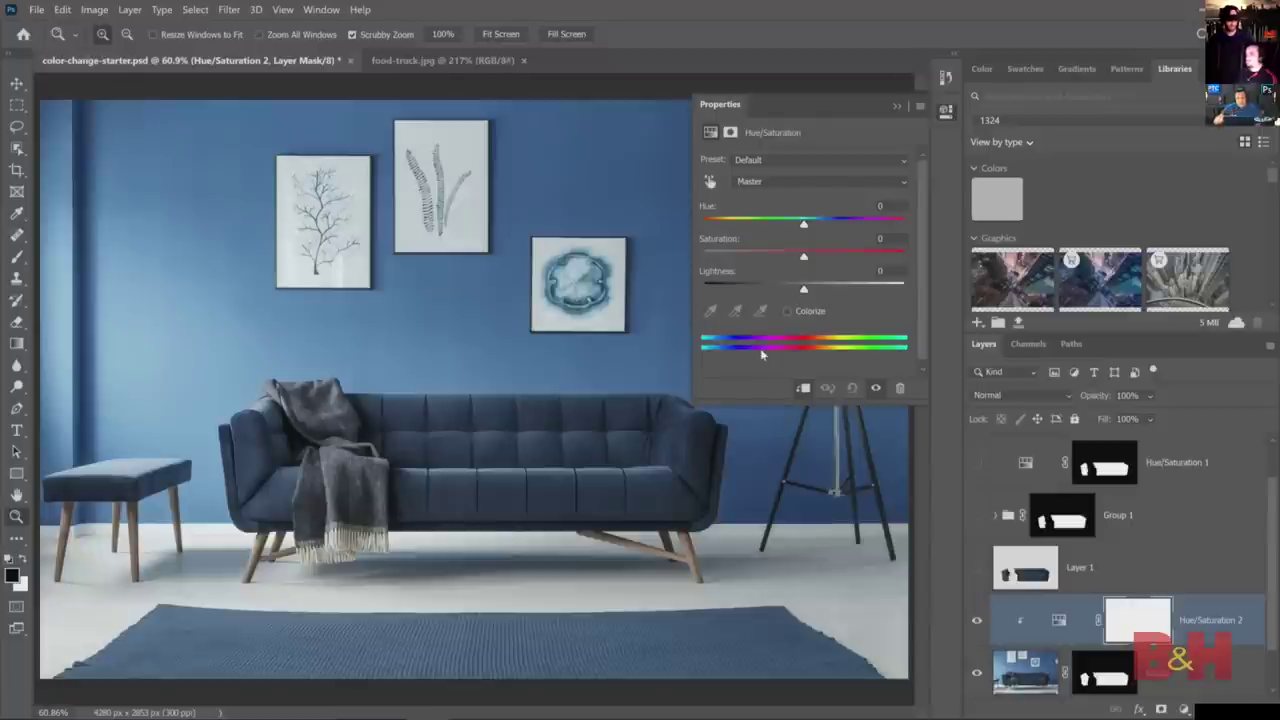
drag(803, 226, 715, 236)
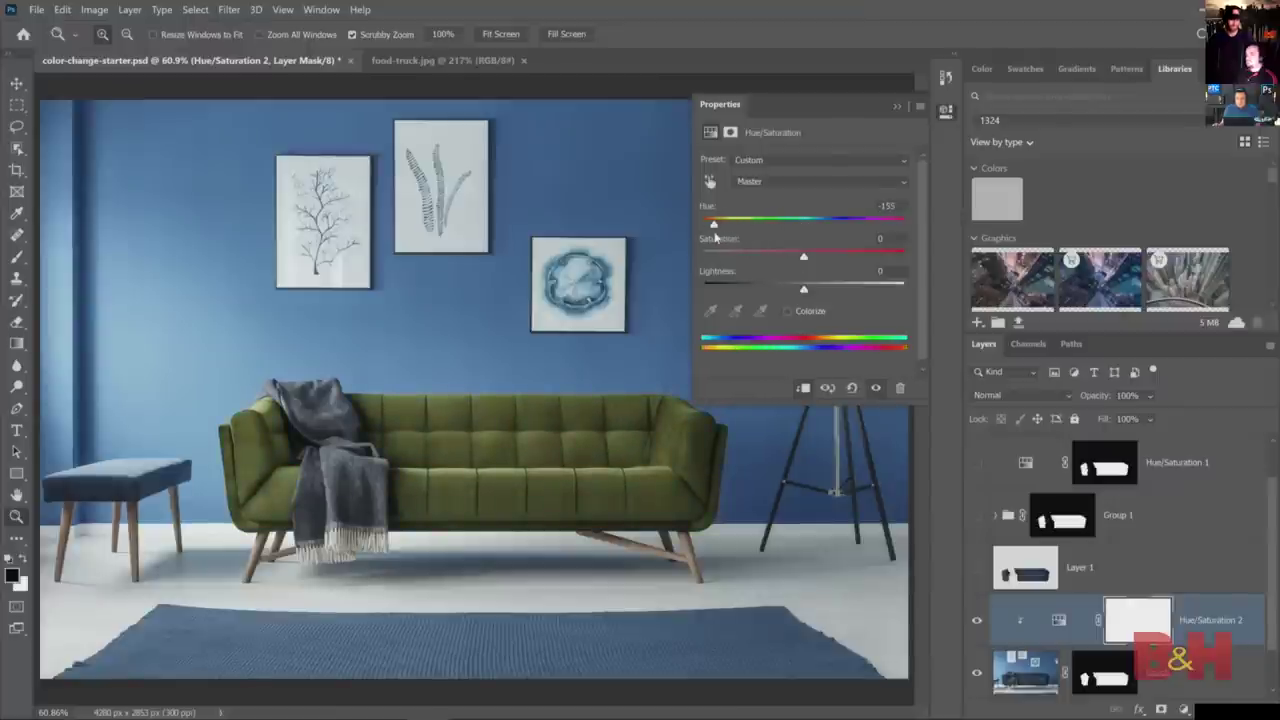
drag(803, 257, 875, 268)
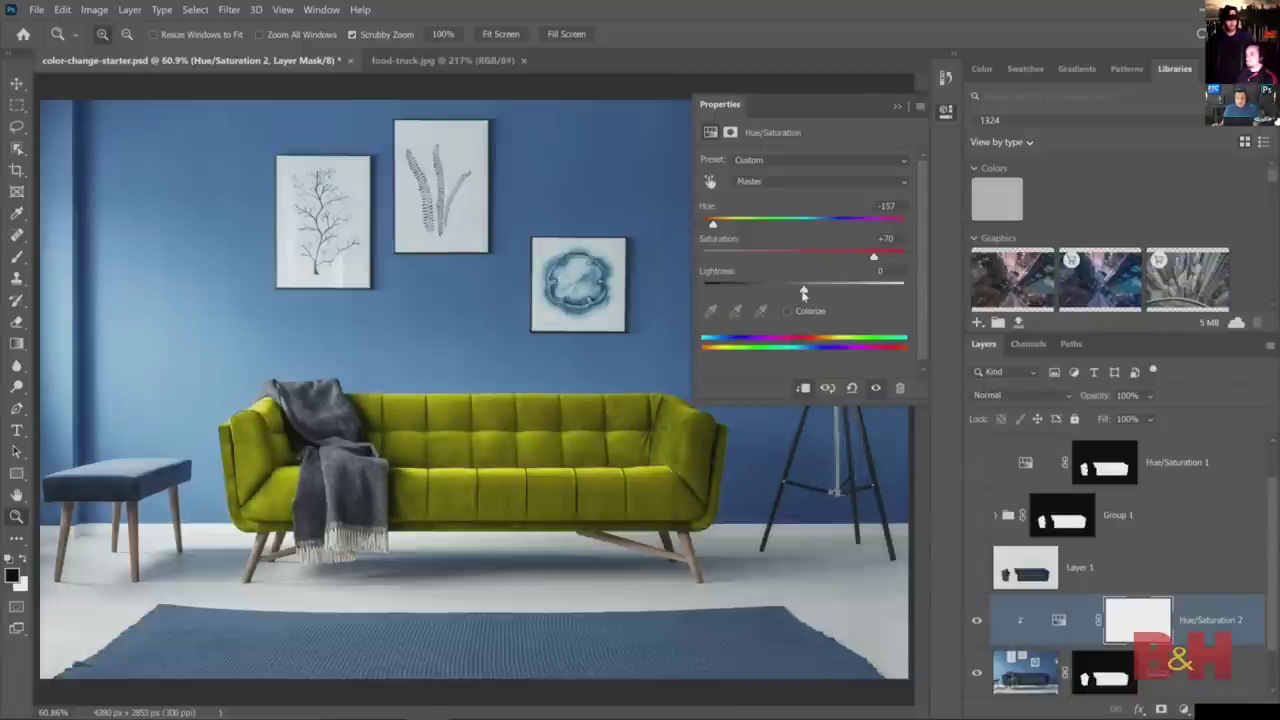
drag(801, 292, 844, 310)
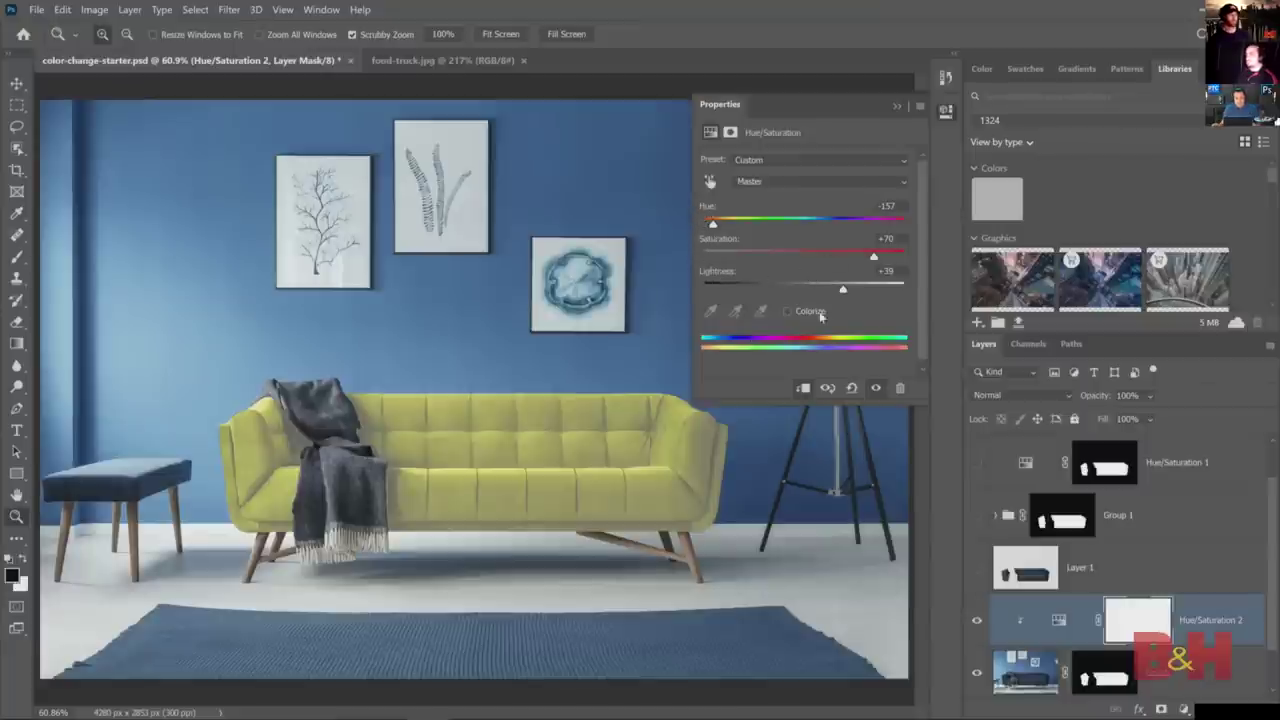
drag(895, 291, 842, 291)
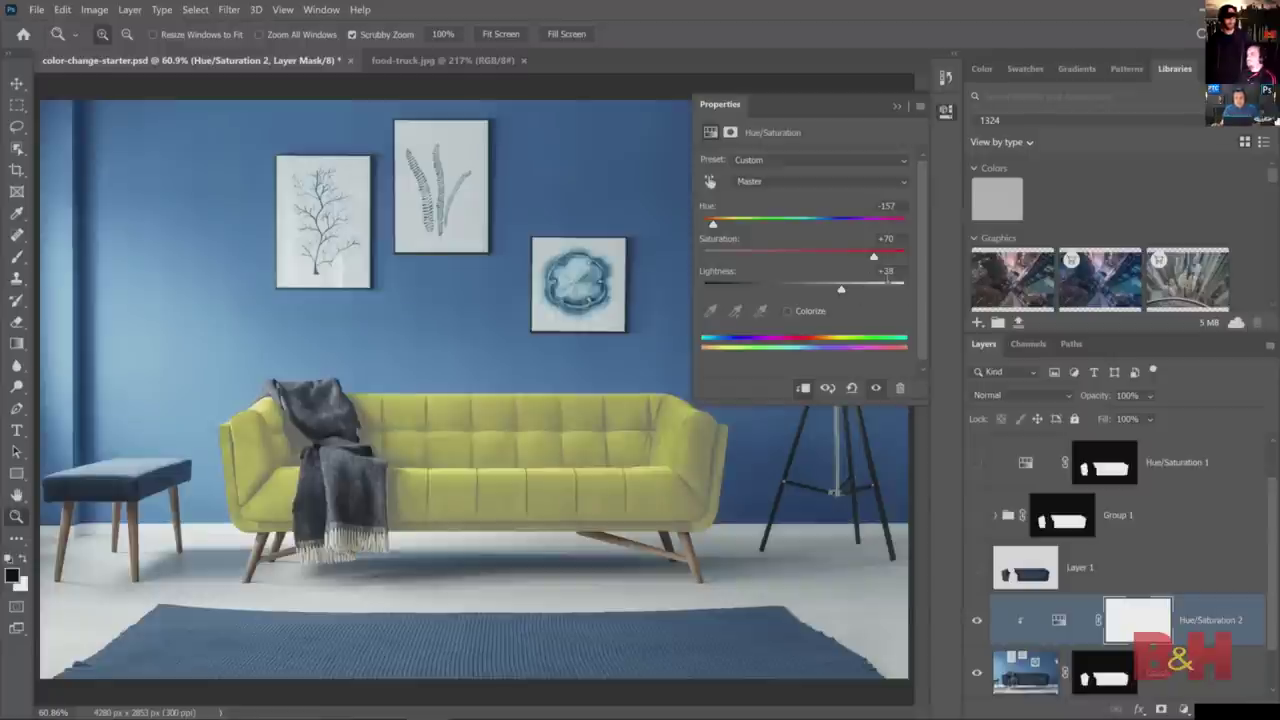
- Reset Hue/Saturation to defaults, set Hue -151 and Saturation +80, then select the Couch layer
click(852, 389)
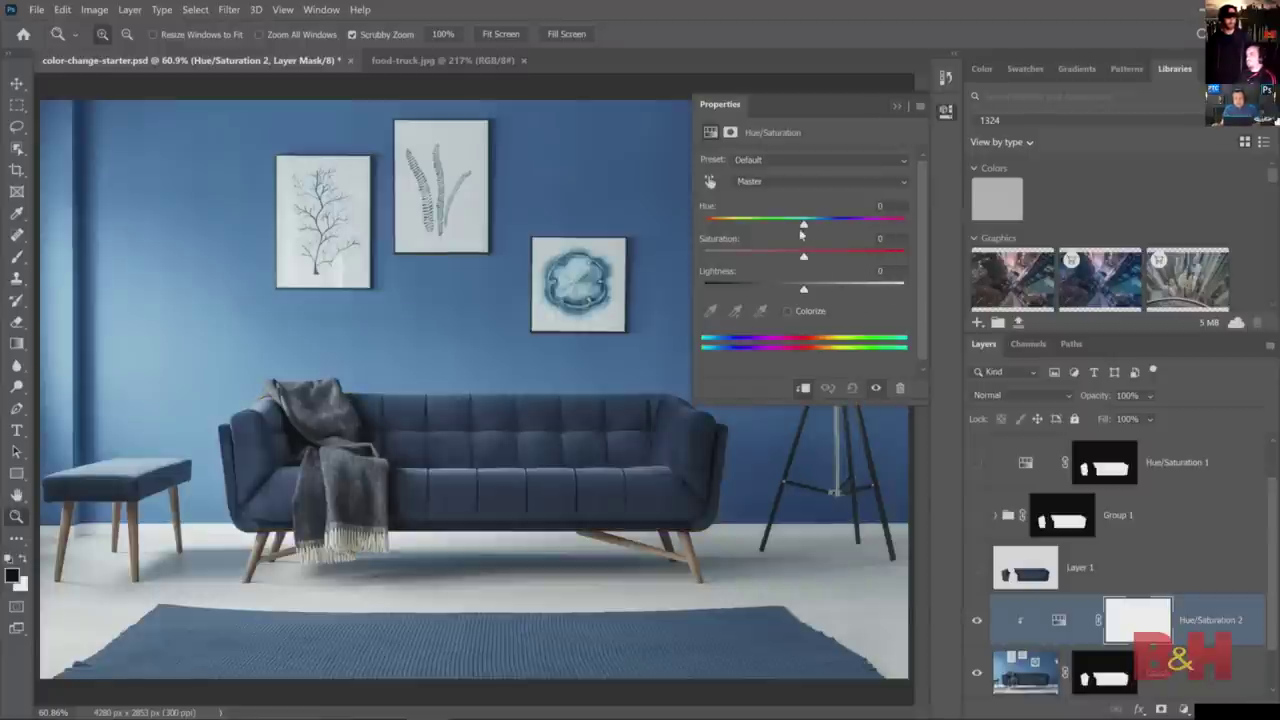
drag(804, 224, 731, 226)
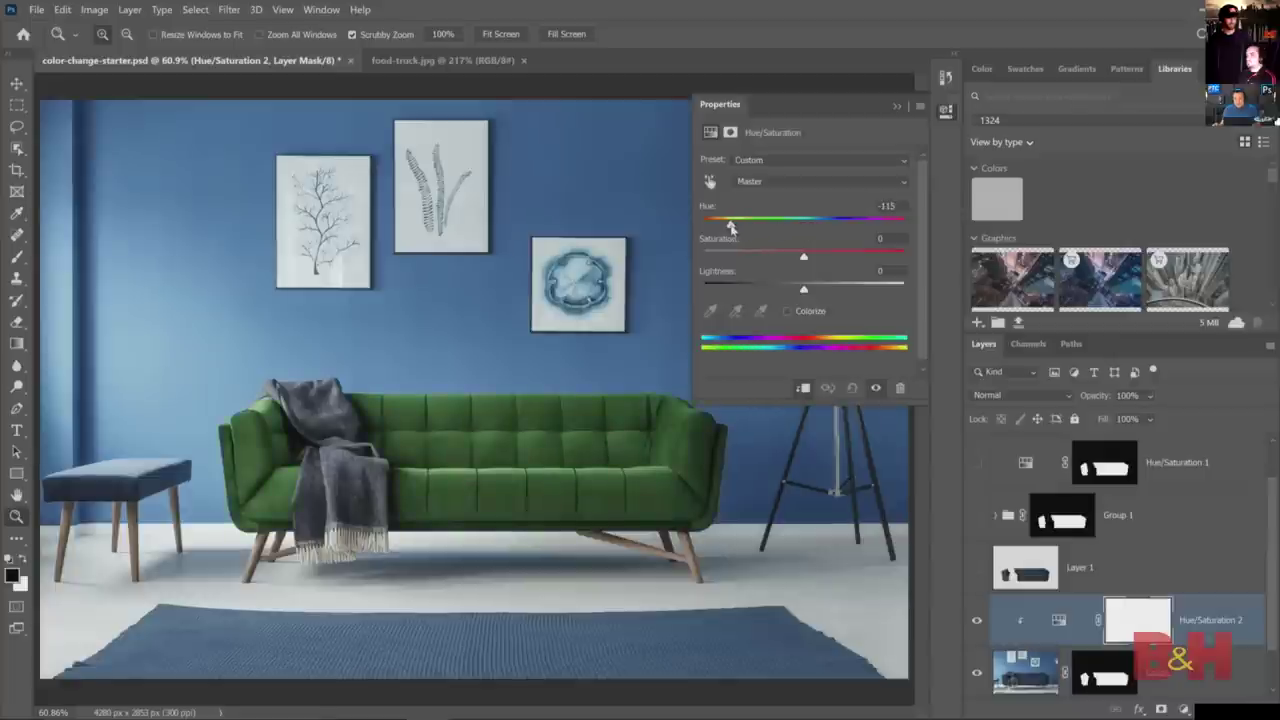
drag(803, 257, 879, 257)
drag(730, 224, 715, 224)
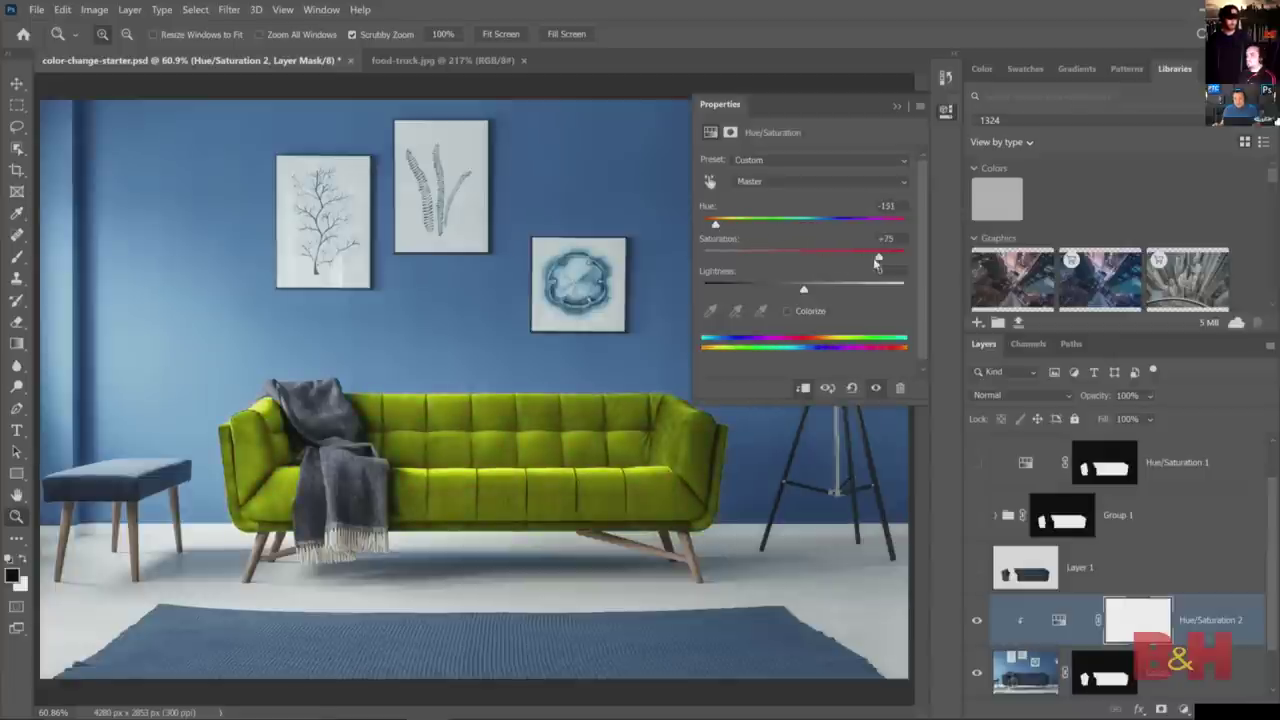
drag(877, 262, 883, 262)
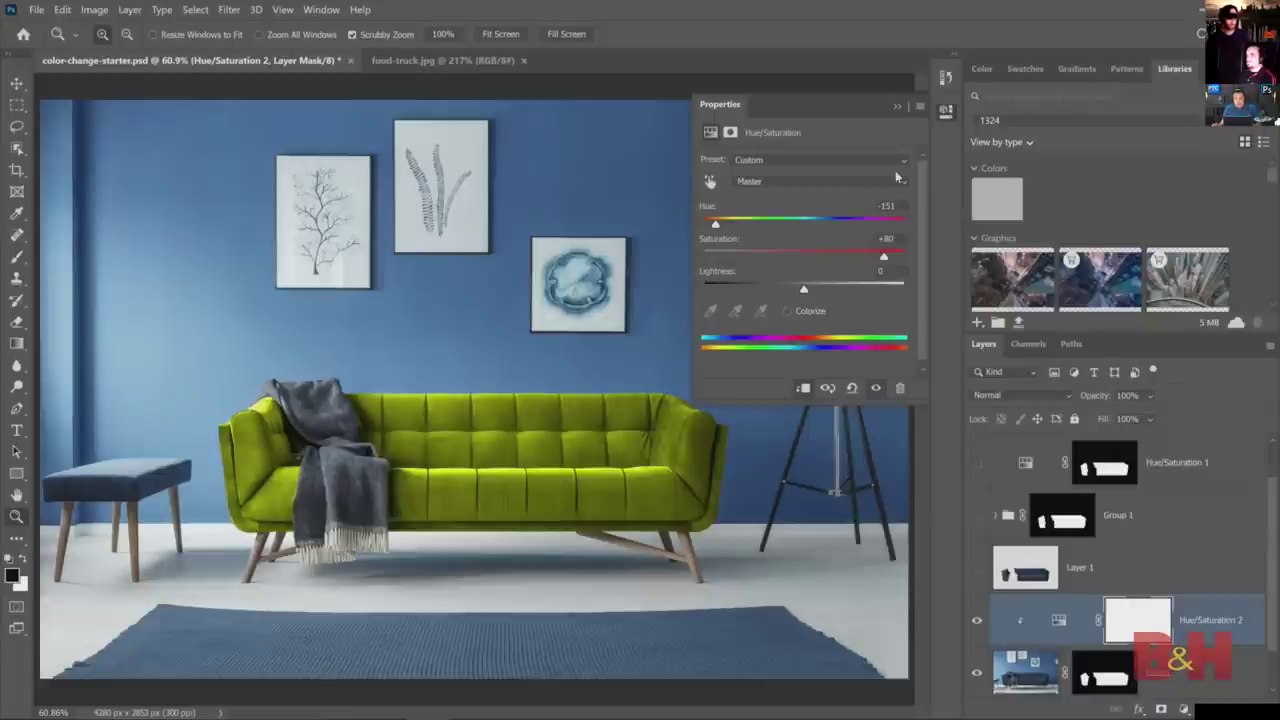
click(897, 106)
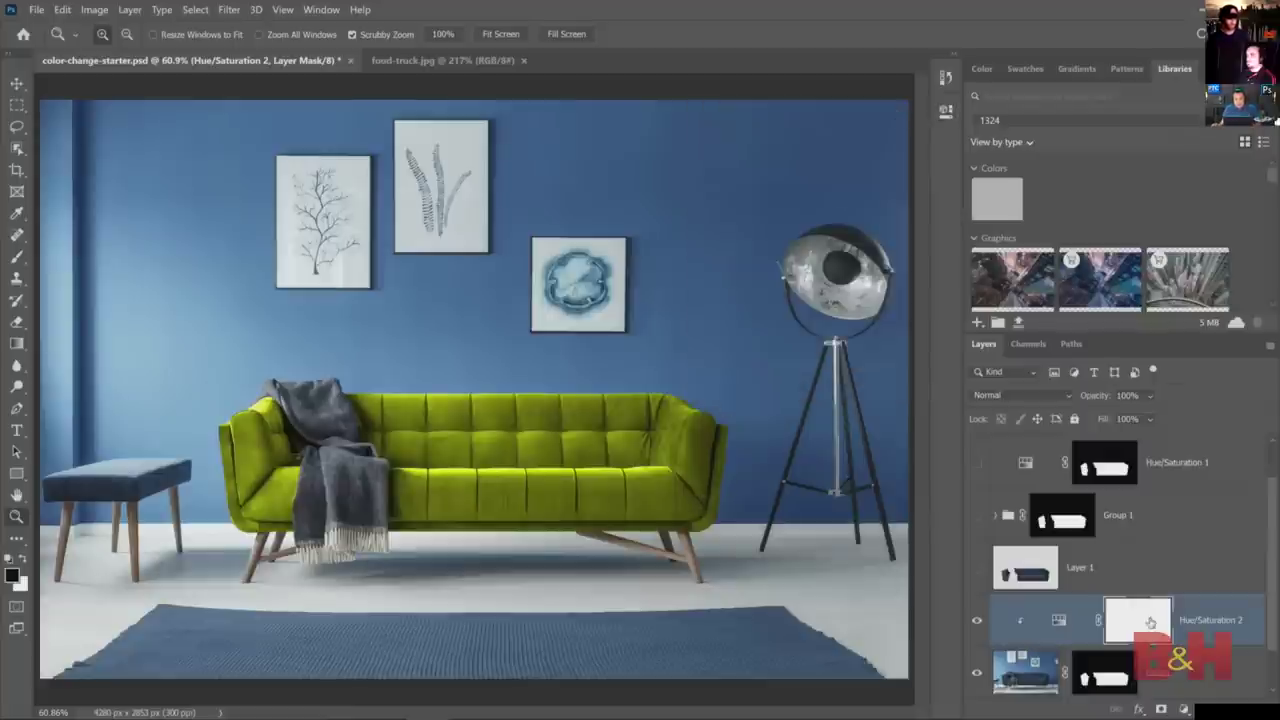
click(1180, 672)
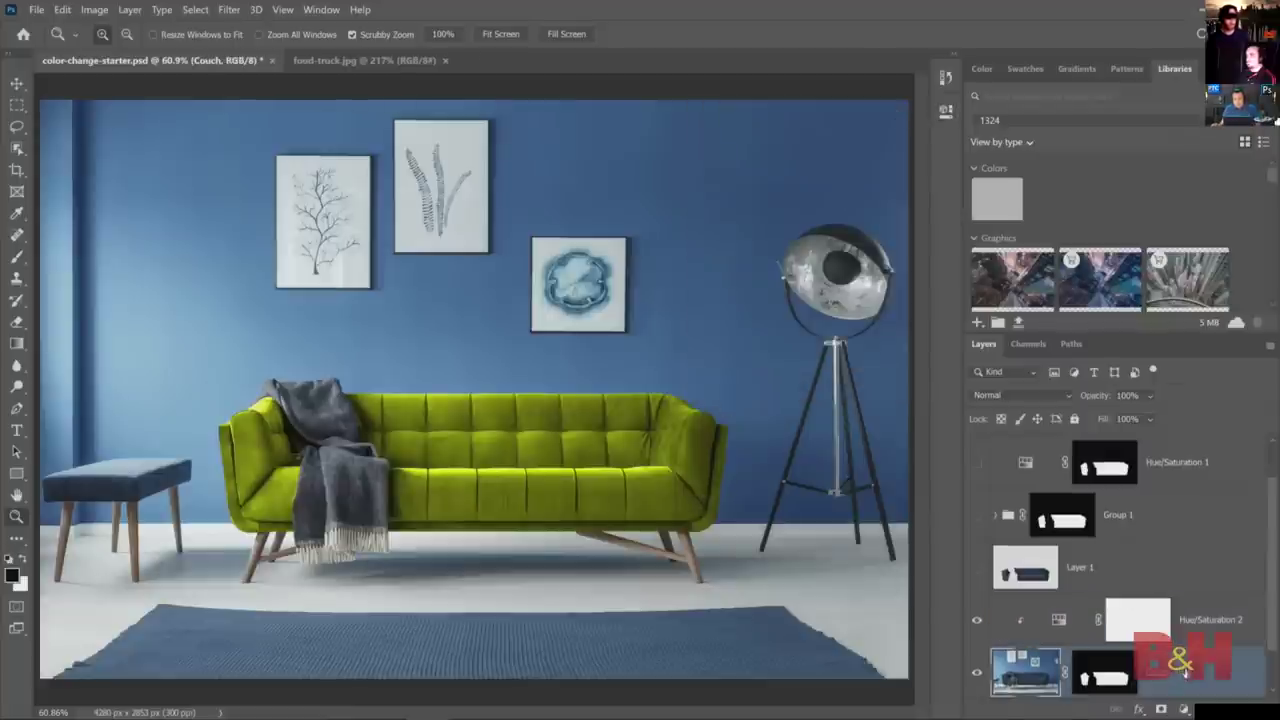
click(1184, 708)
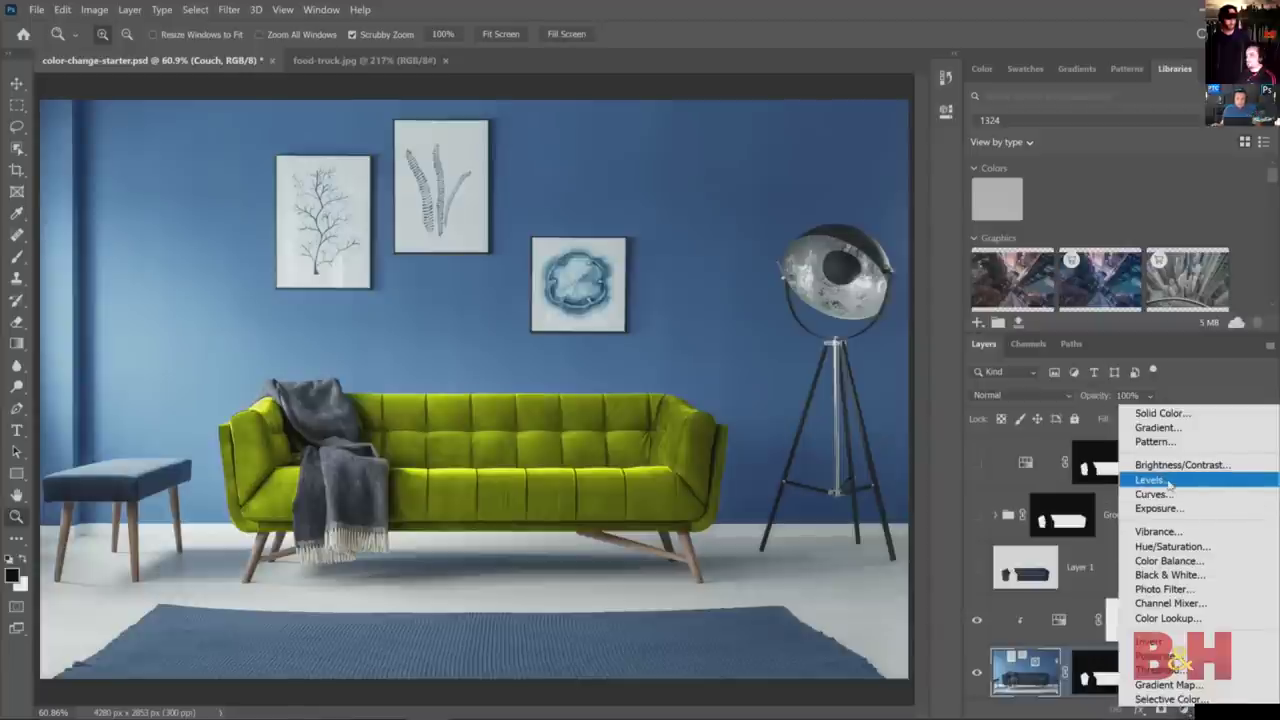
- Add a Levels adjustment with input 0/1.50/172 and output levels 28–217 on the couch
click(1150, 480)
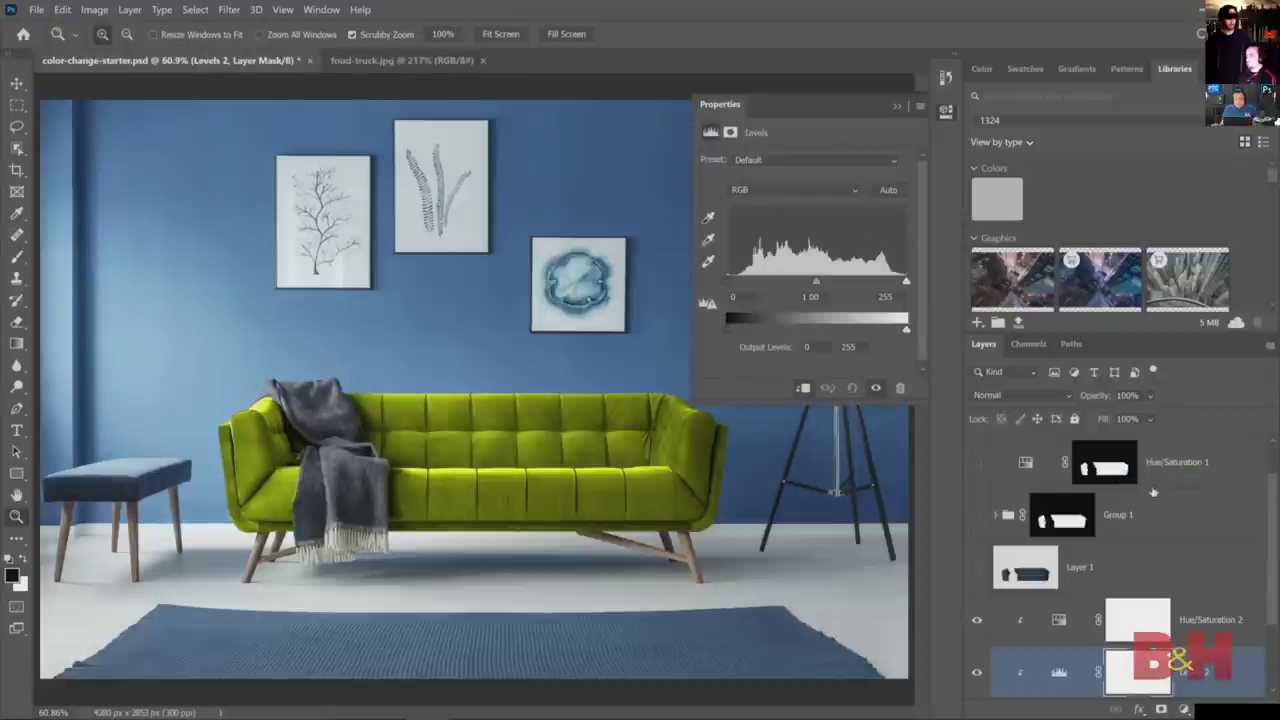
drag(1277, 510, 1265, 598)
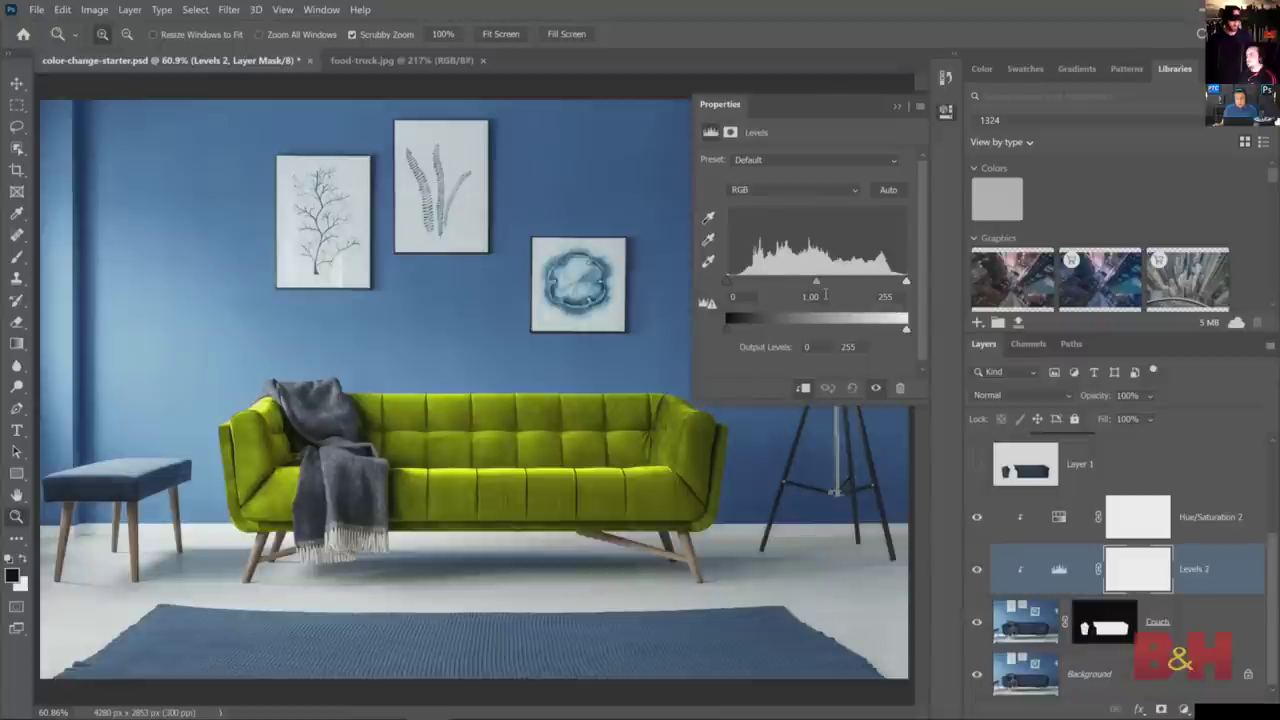
mouse_move(729, 282)
mouse_down()
mouse_move(765, 282)
mouse_move(706, 290)
mouse_up()
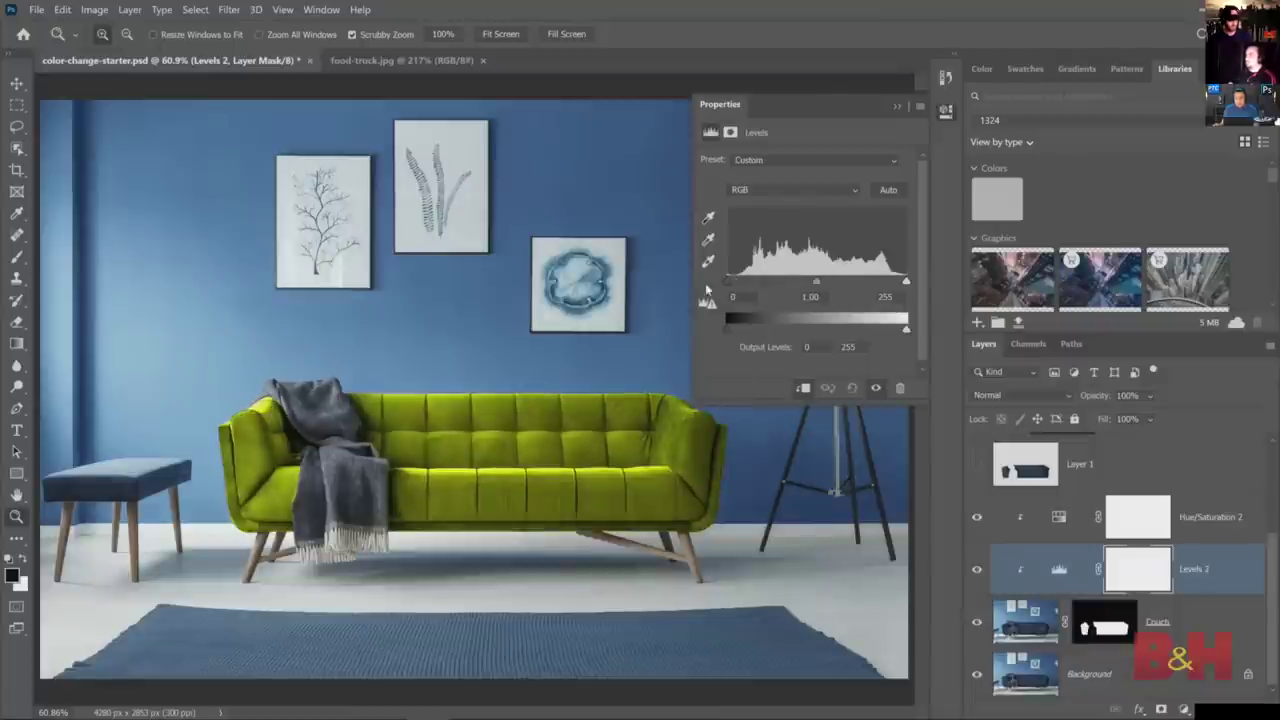
drag(813, 285, 769, 283)
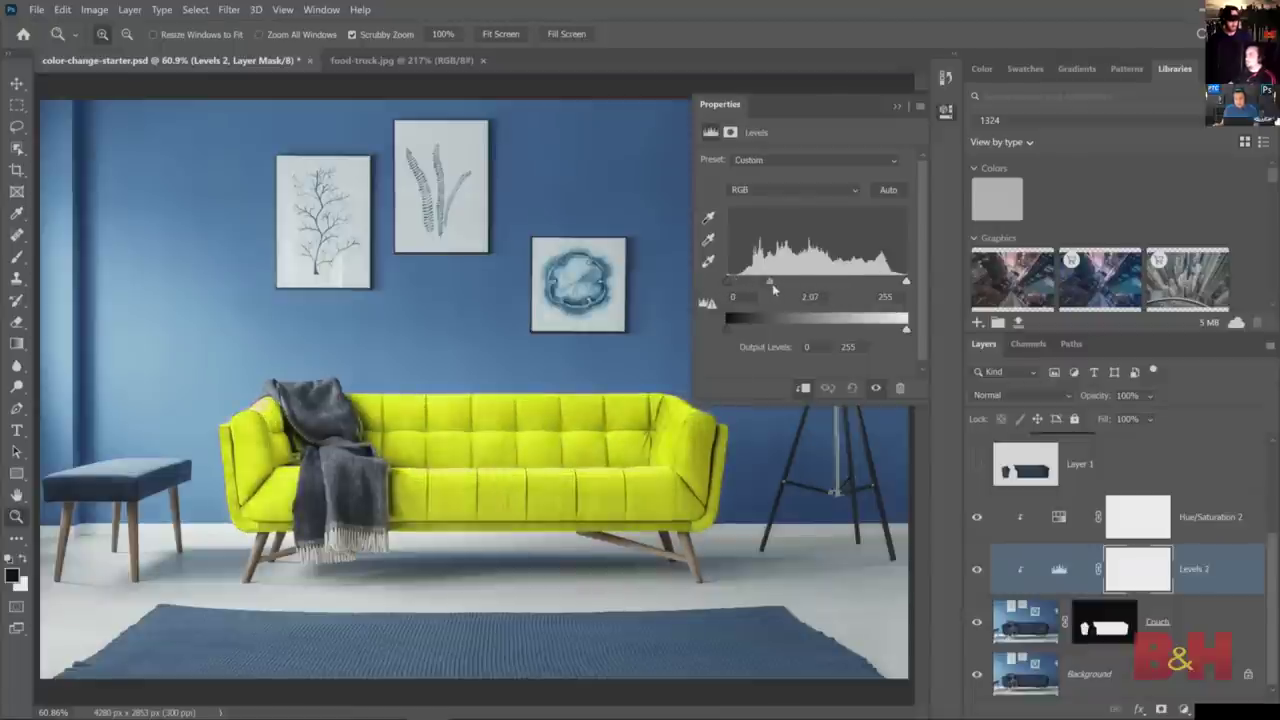
drag(904, 282, 850, 285)
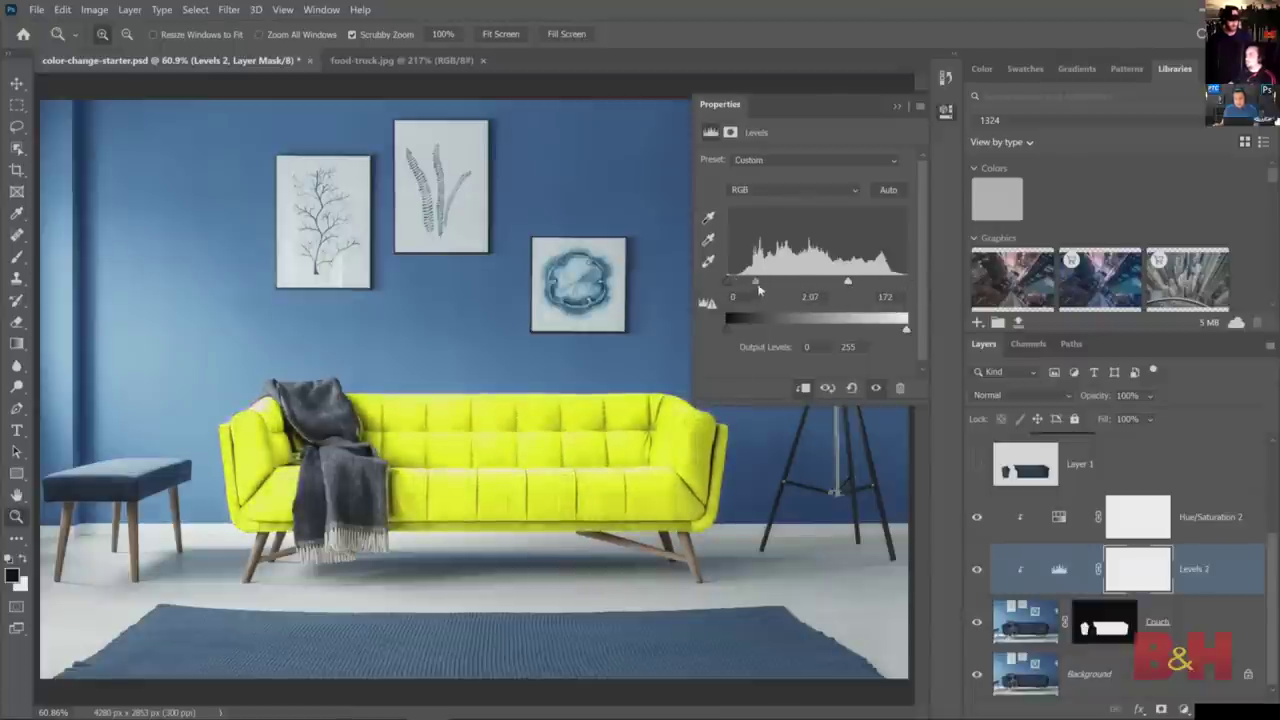
drag(756, 283, 775, 285)
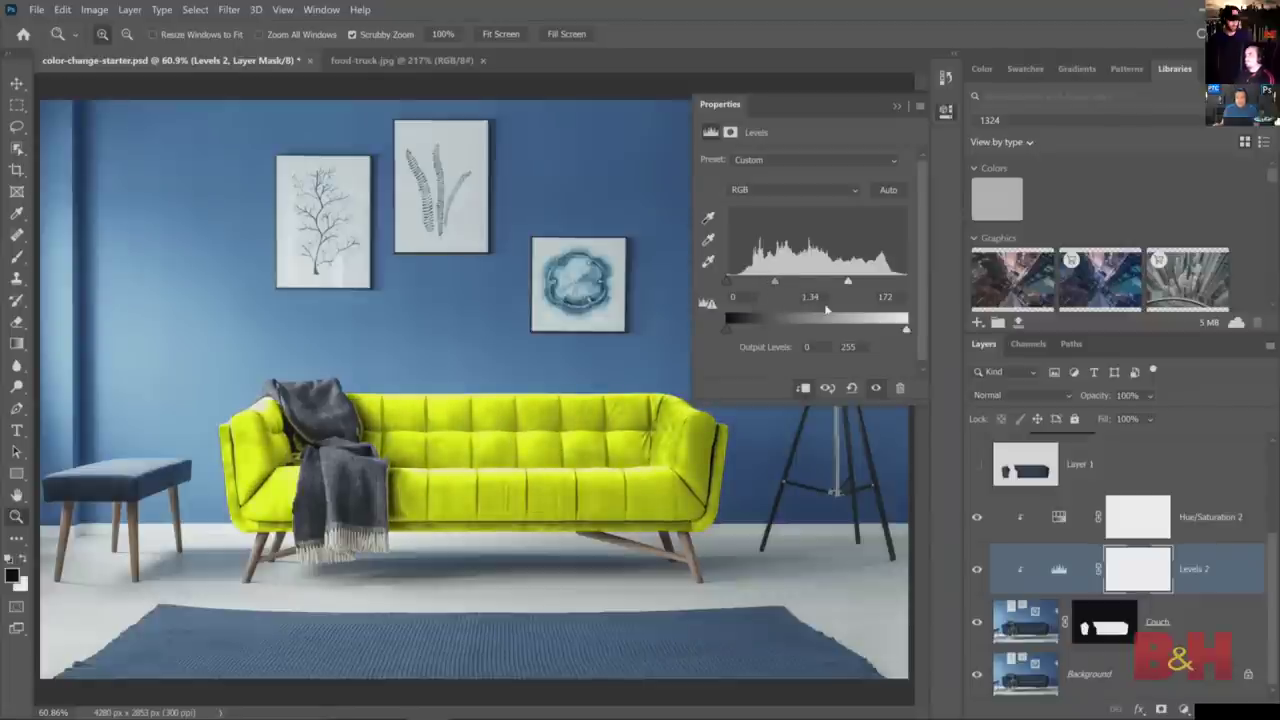
drag(904, 331, 881, 339)
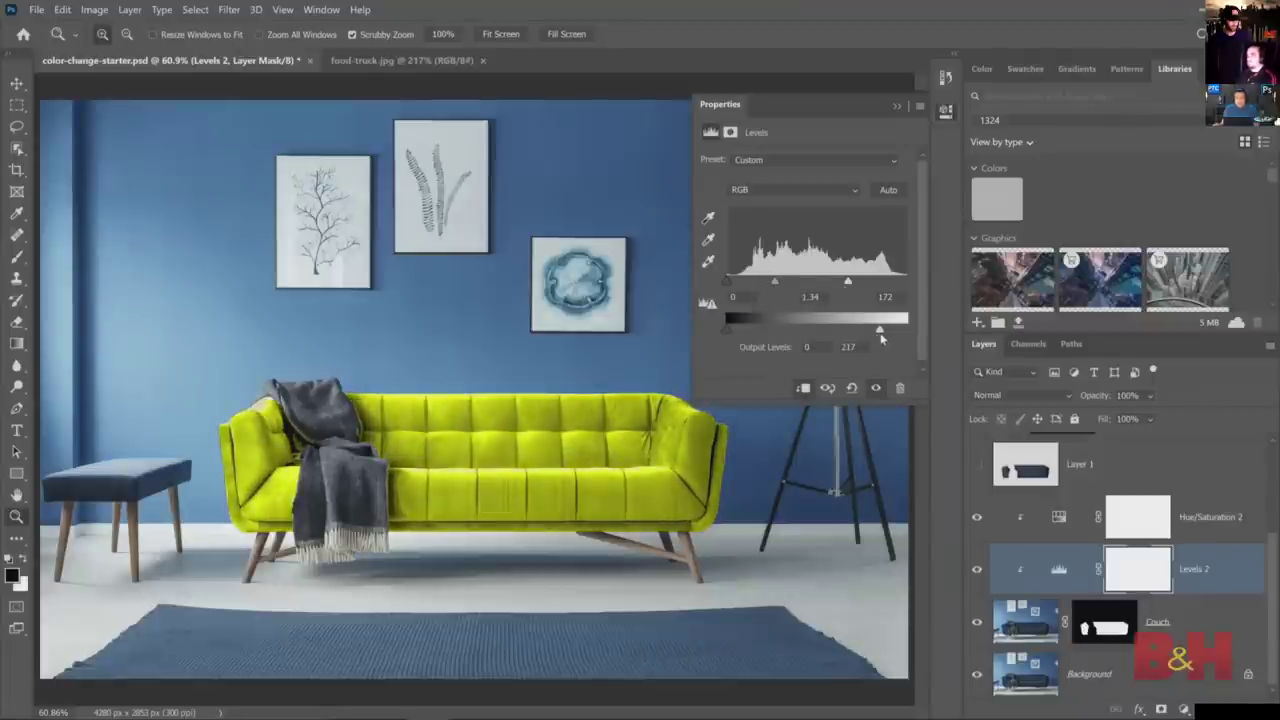
drag(735, 331, 747, 333)
drag(776, 285, 770, 287)
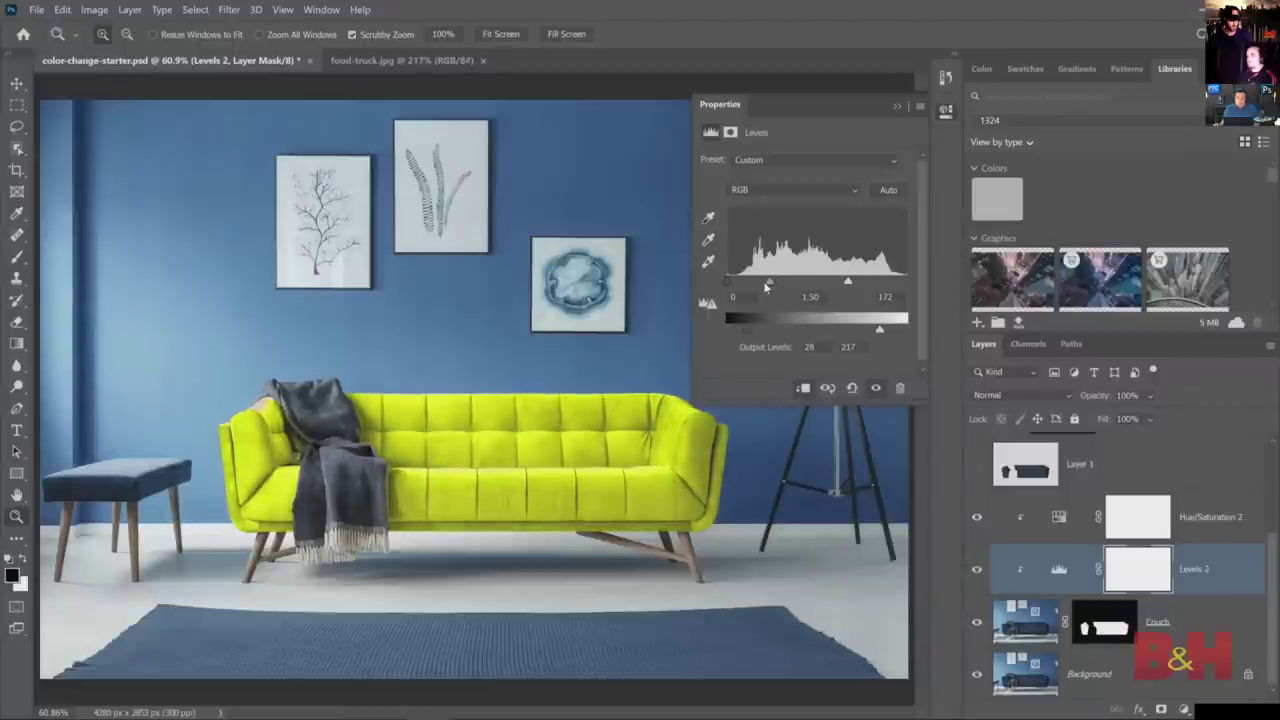
click(1059, 518)
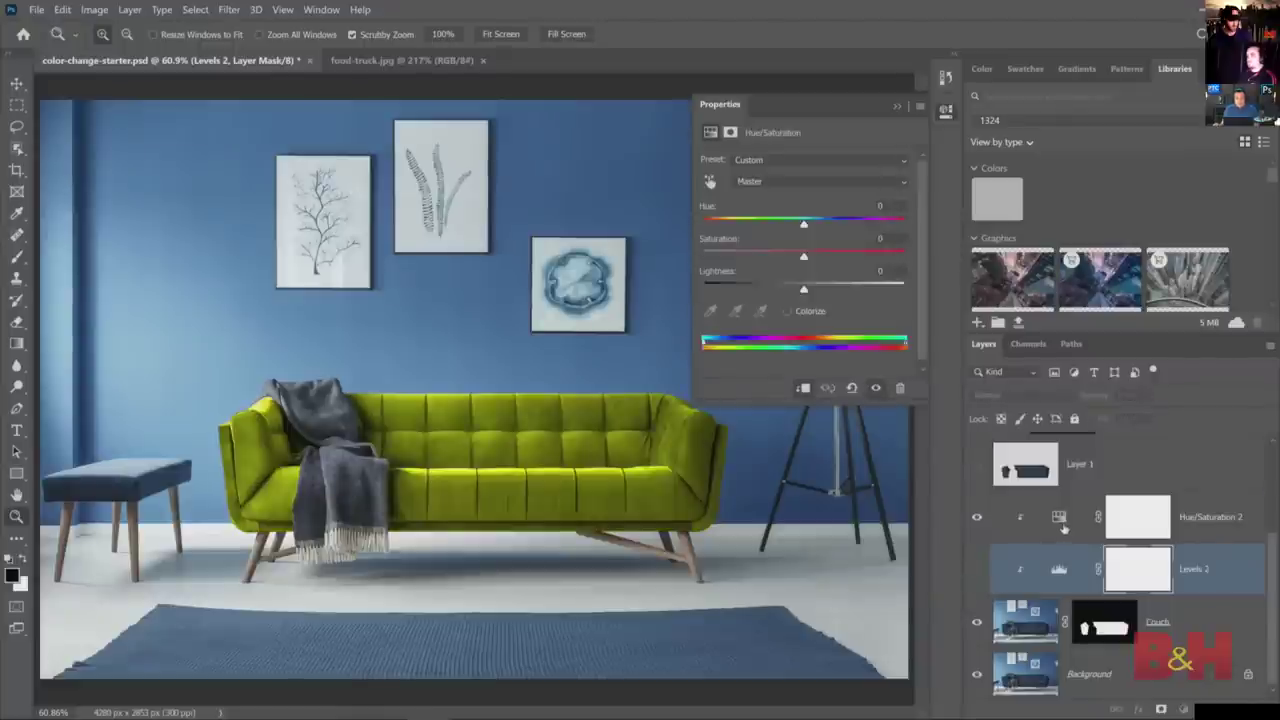
- Nudge Hue/Saturation 2 lightness, then turn Levels 2 back on and reset it to defaults
mouse_move(810, 292)
mouse_down()
mouse_move(852, 289)
mouse_move(768, 290)
mouse_move(888, 286)
mouse_move(729, 289)
mouse_move(725, 308)
mouse_move(803, 300)
mouse_up()
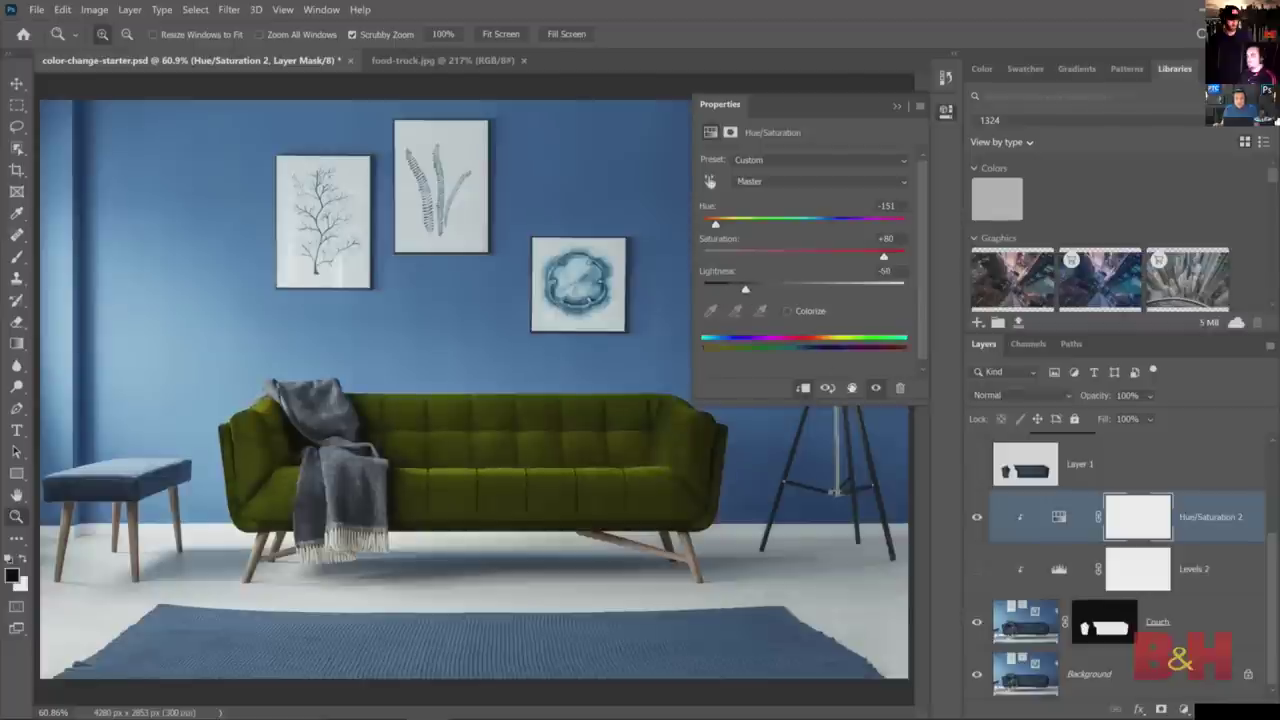
click(977, 569)
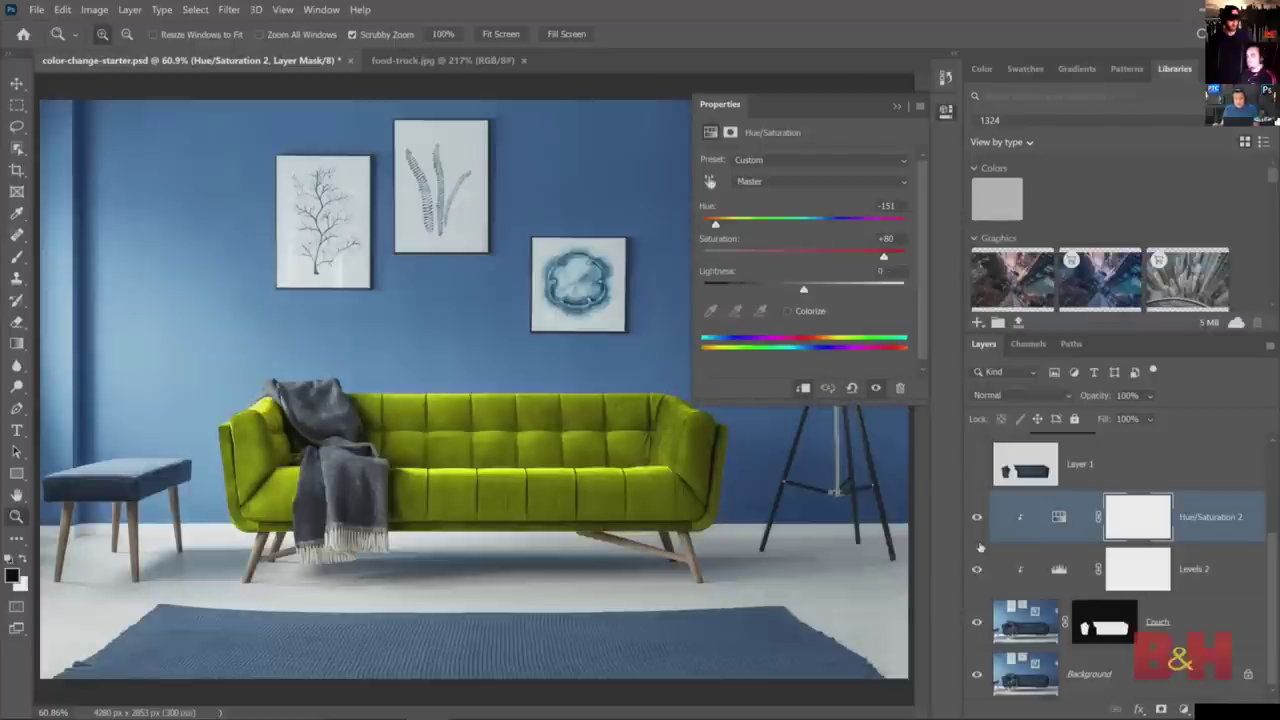
click(1058, 569)
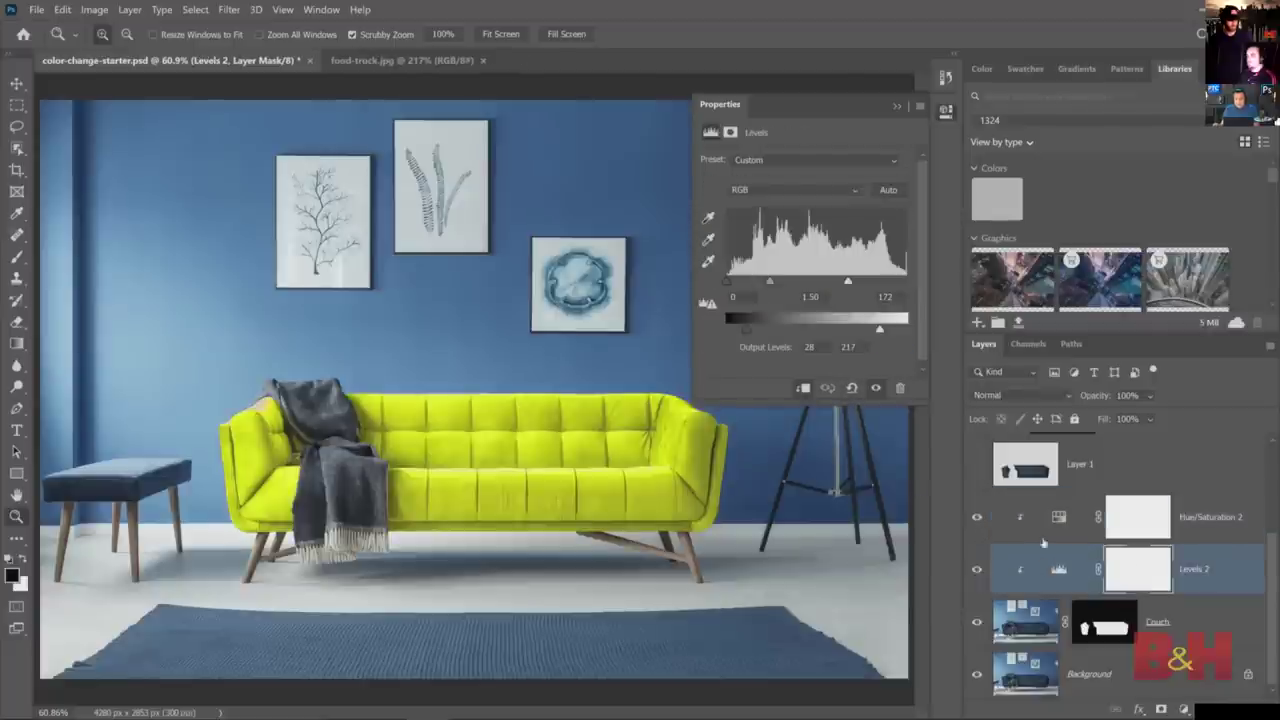
click(853, 389)
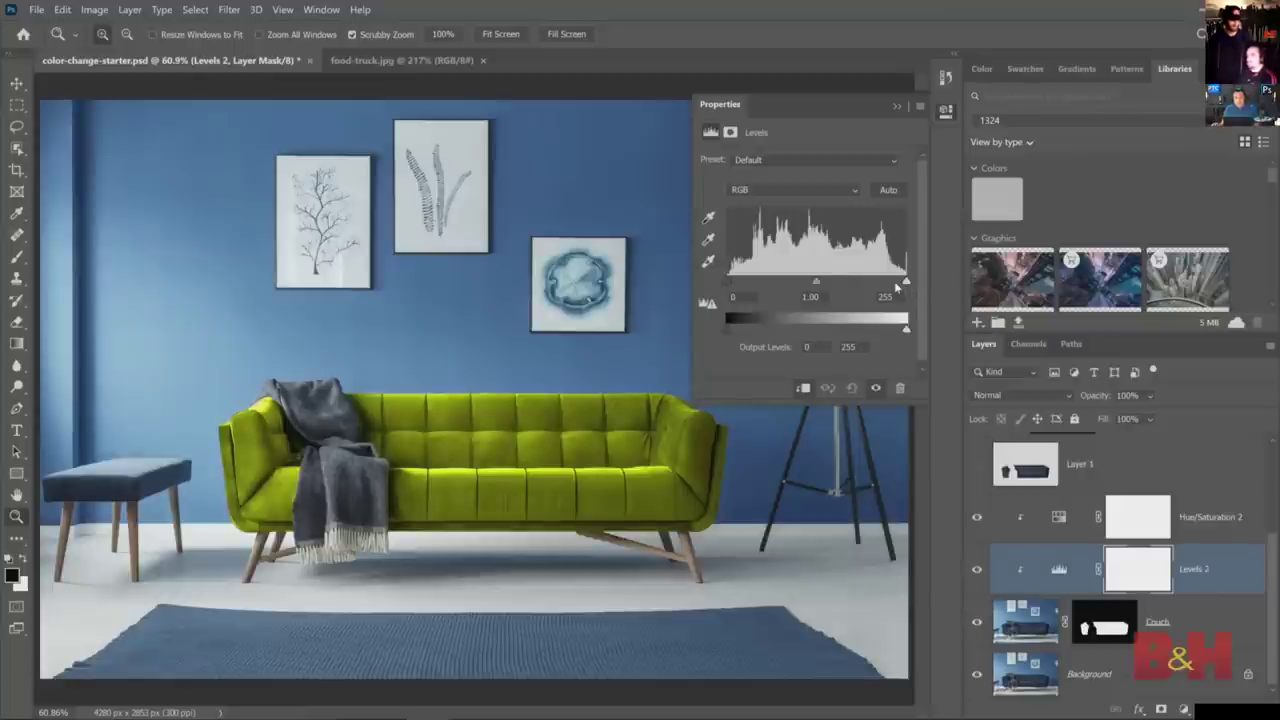
drag(728, 285, 768, 283)
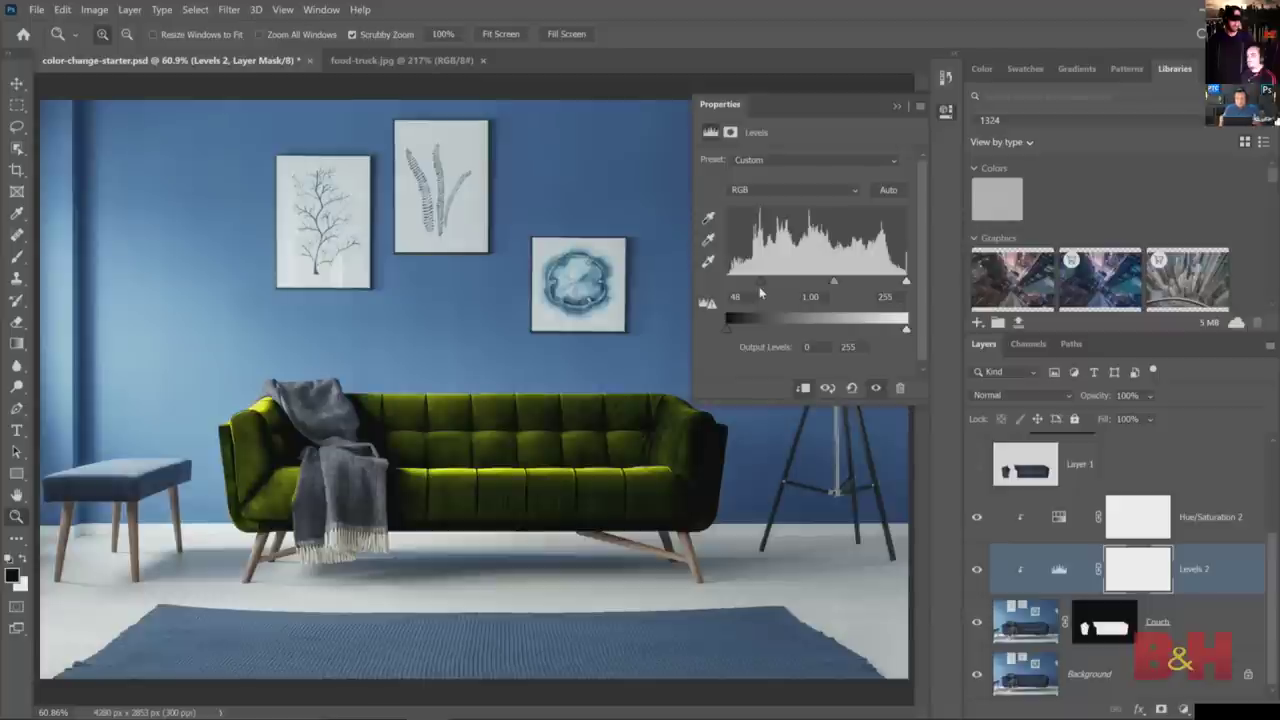
mouse_move(759, 288)
mouse_down()
mouse_move(748, 280)
mouse_move(776, 276)
mouse_up()
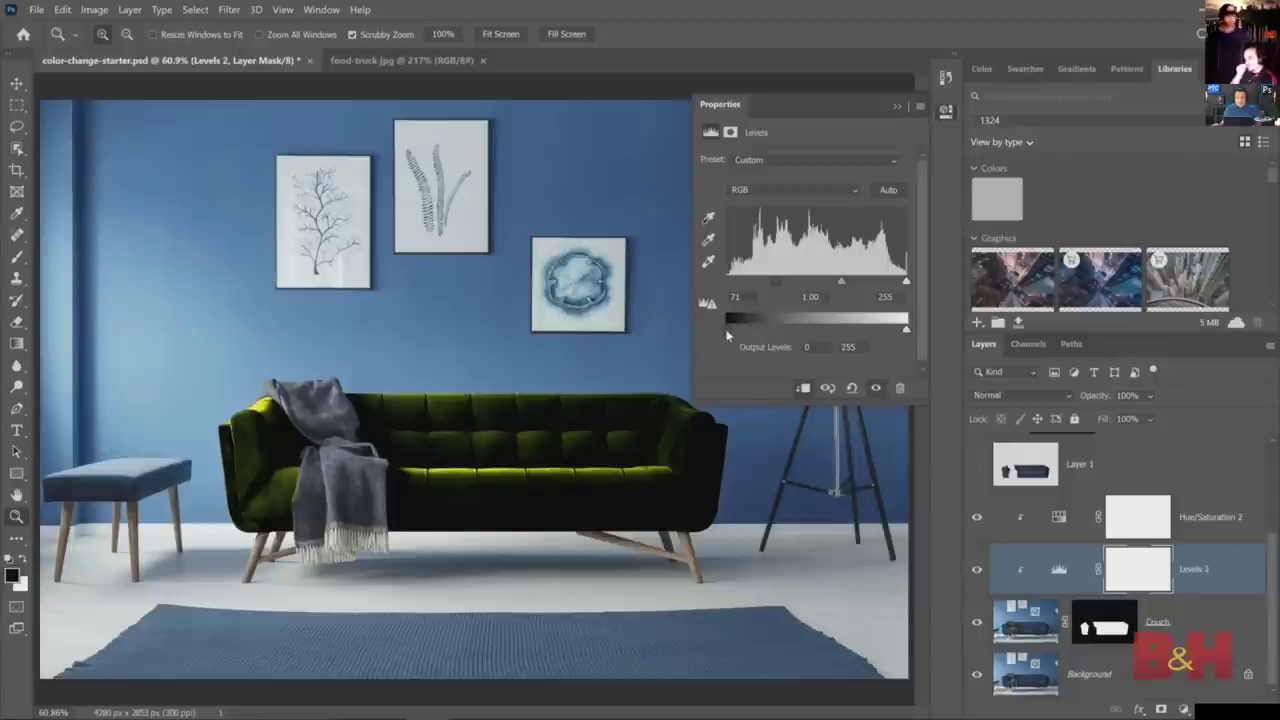
drag(729, 330, 755, 334)
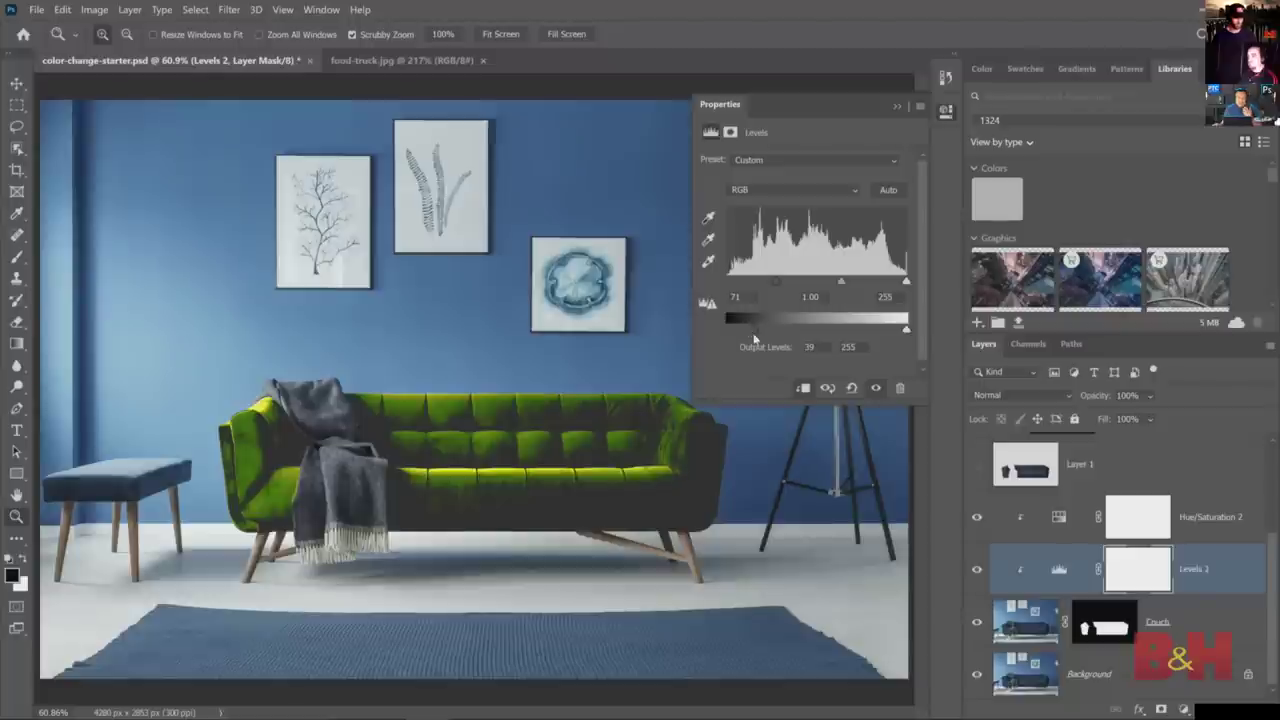
drag(751, 332, 728, 330)
drag(776, 281, 708, 287)
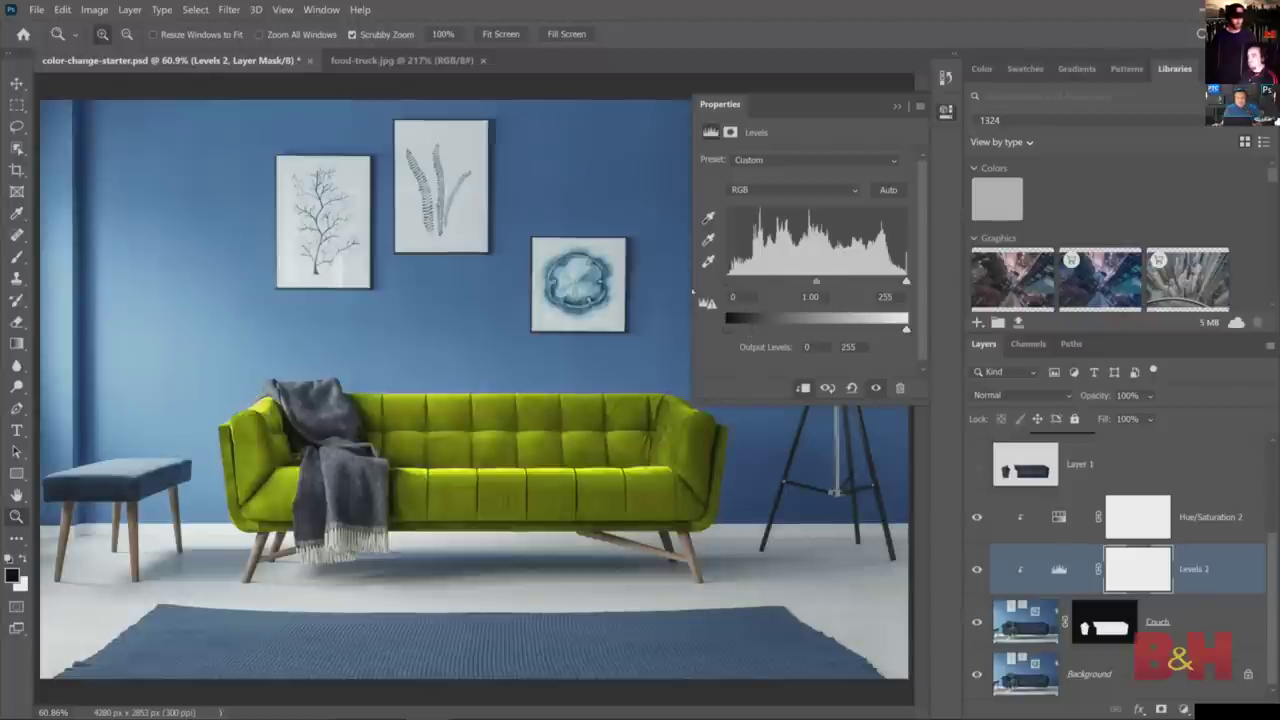
drag(905, 281, 820, 286)
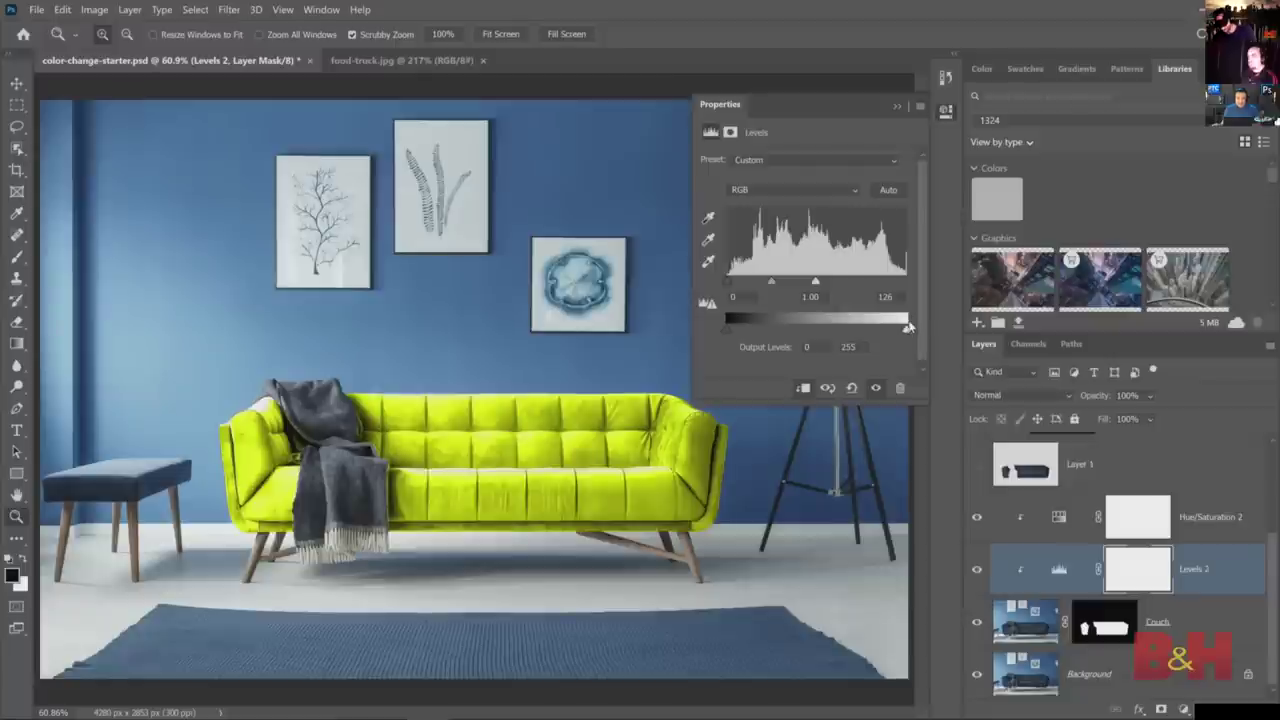
drag(906, 331, 754, 327)
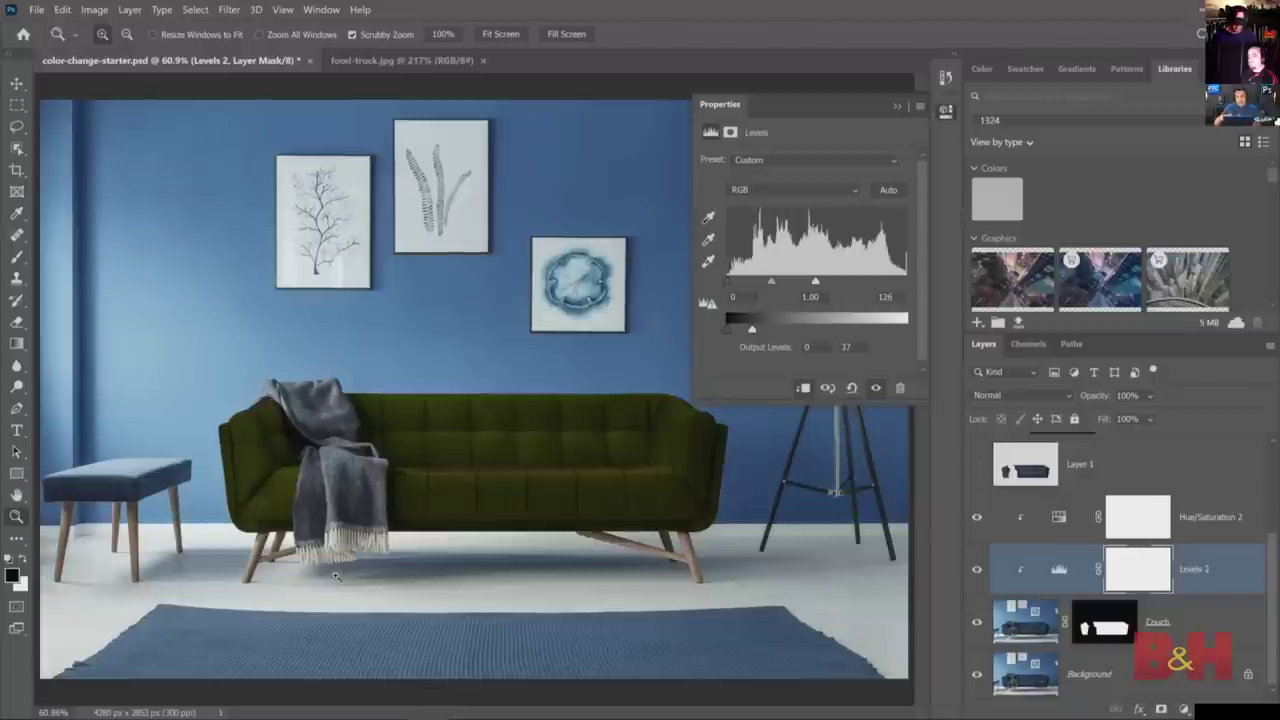
mouse_move(754, 331)
mouse_down()
mouse_move(805, 330)
mouse_move(748, 331)
mouse_up()
drag(772, 286, 786, 287)
key(ctrl+z)
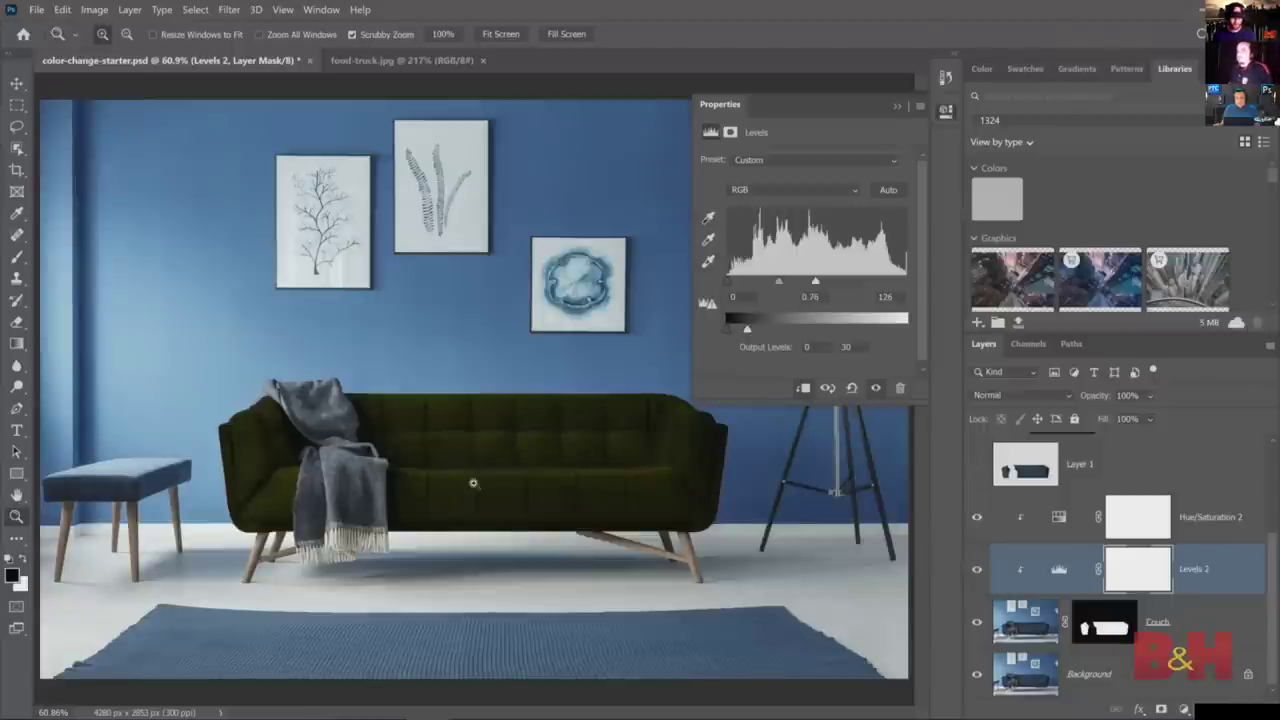
click(851, 388)
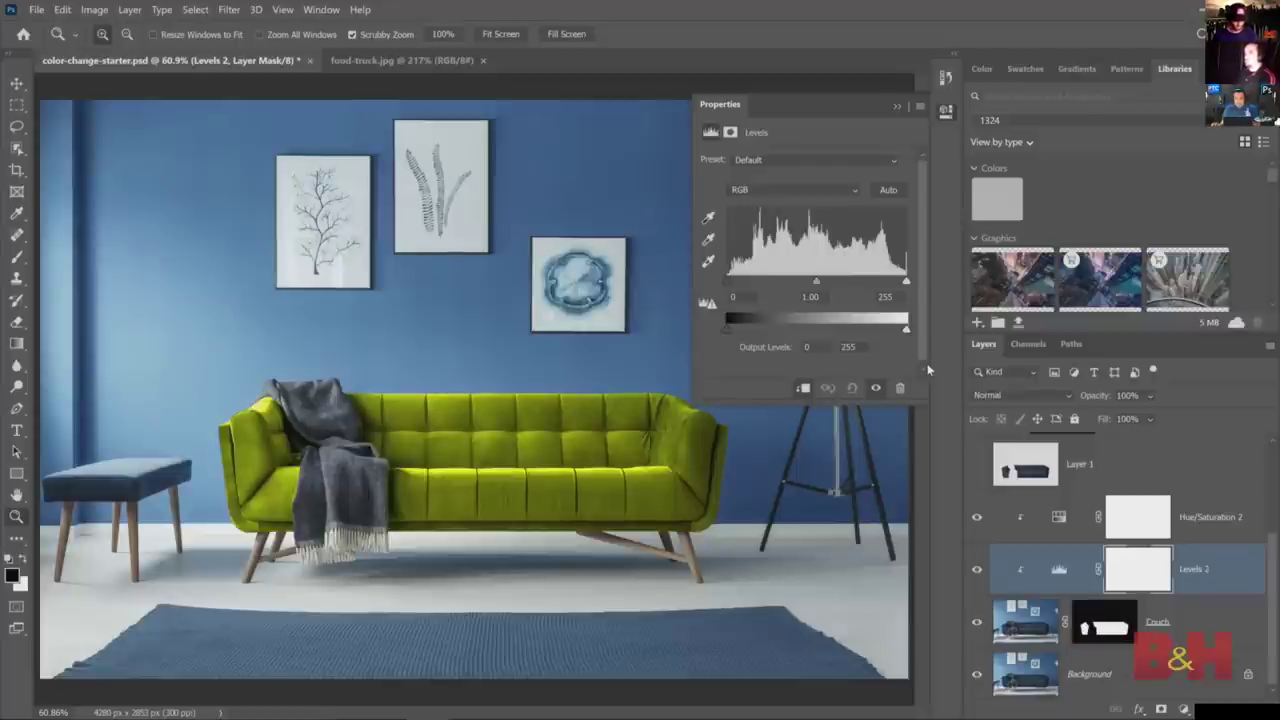
- Collapse the Properties panel and open saturation-vibrance.psd from the project files
click(898, 107)
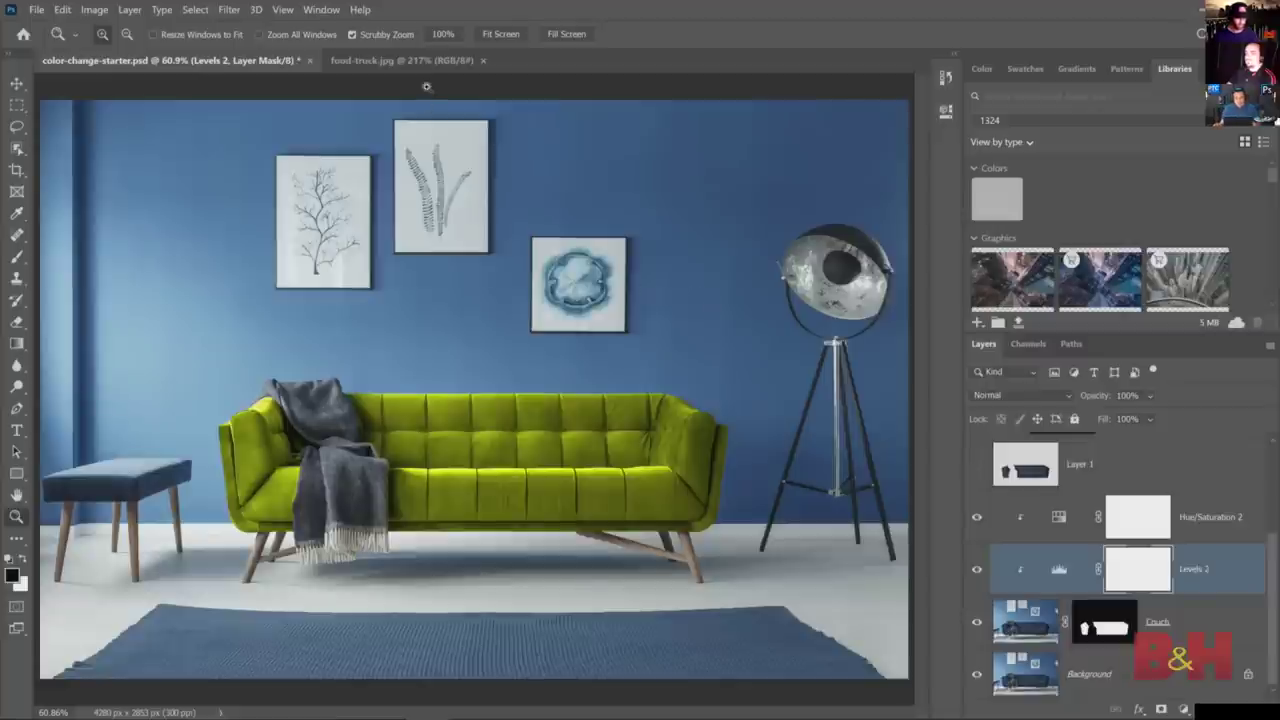
click(38, 10)
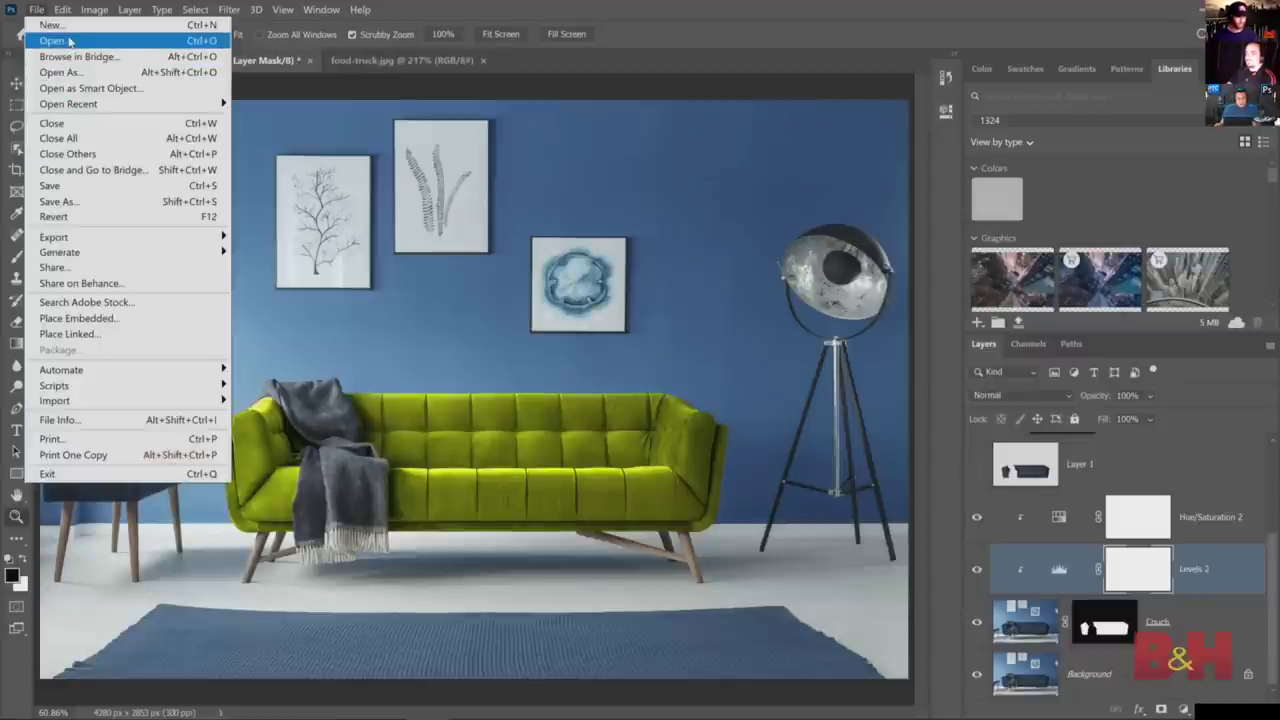
click(55, 40)
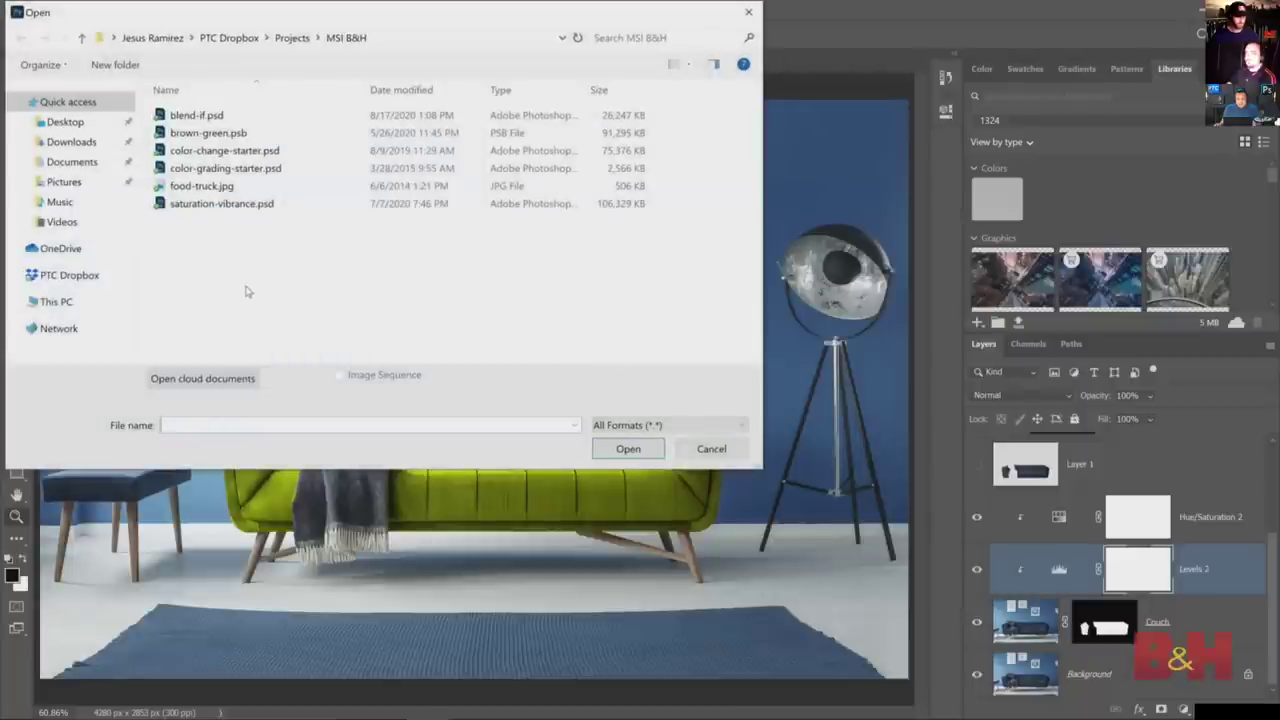
double_click(235, 203)
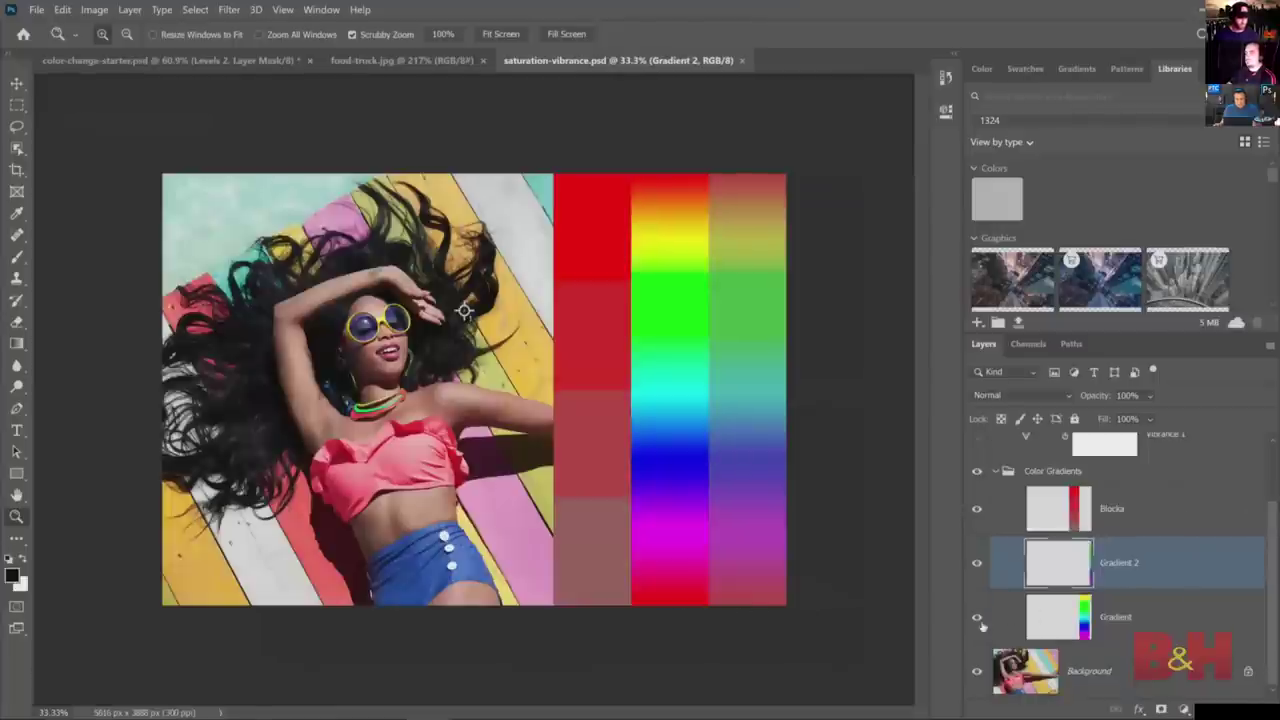
- Collapse and hide the Color Gradients group, then bring up the foreground Color Picker
click(996, 471)
click(977, 471)
click(976, 551)
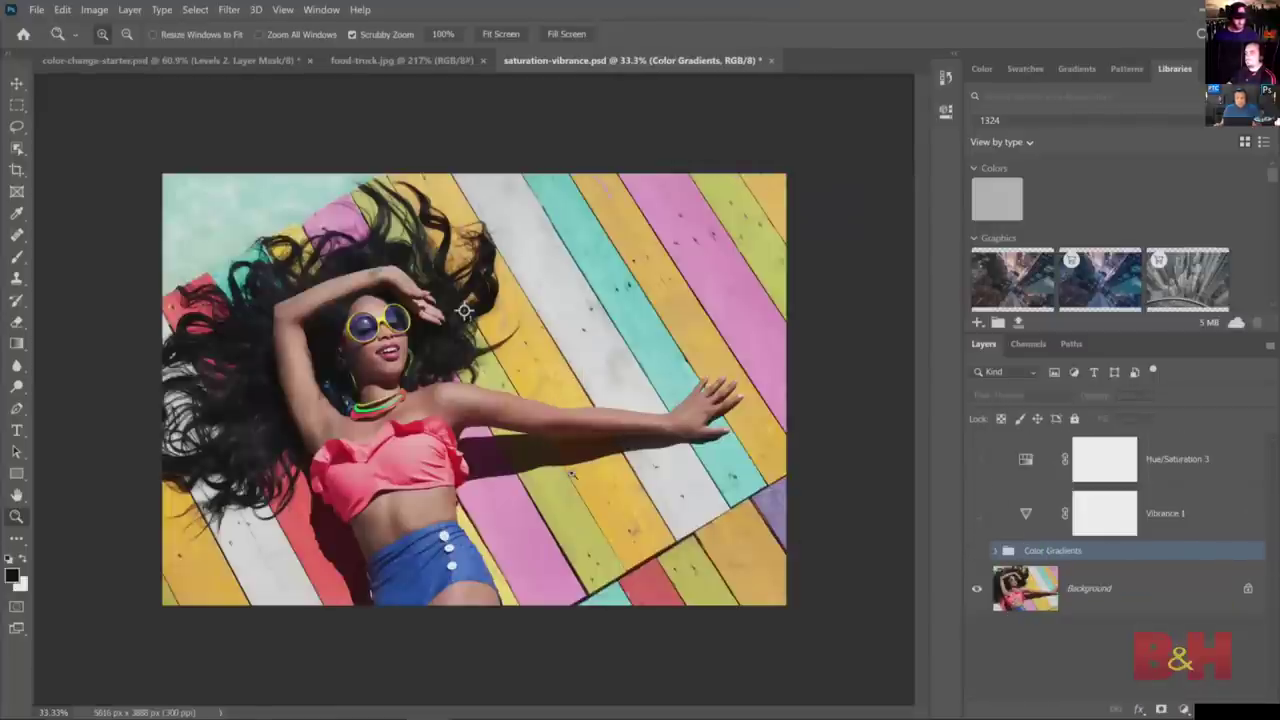
click(13, 575)
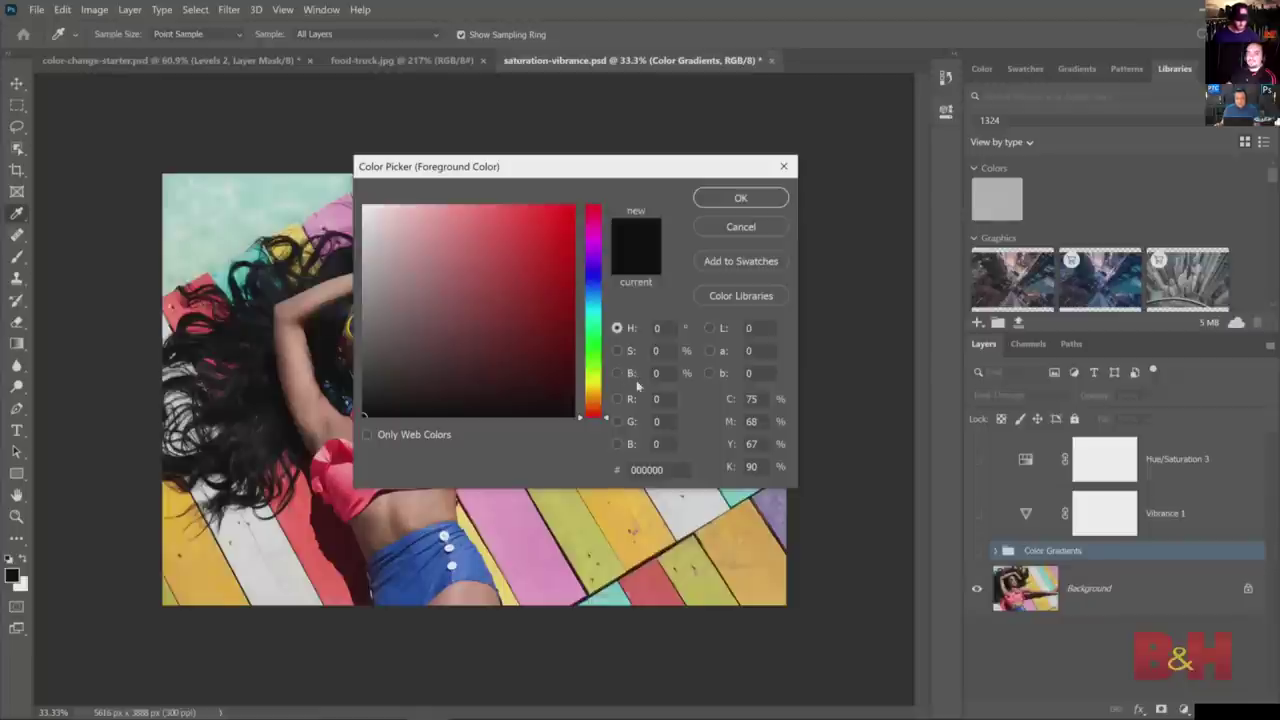
- Sample a red, shift the hue to purple, and enter saturation 74 and brightness 95
click(536, 249)
drag(588, 282, 588, 269)
double_click(660, 351)
text(74)
key(Tab)
text(95)
key(Tab)
- Try the brightness colour field, then cancel so the foreground stays black, and select Zoom
click(617, 373)
drag(470, 314, 510, 264)
click(617, 328)
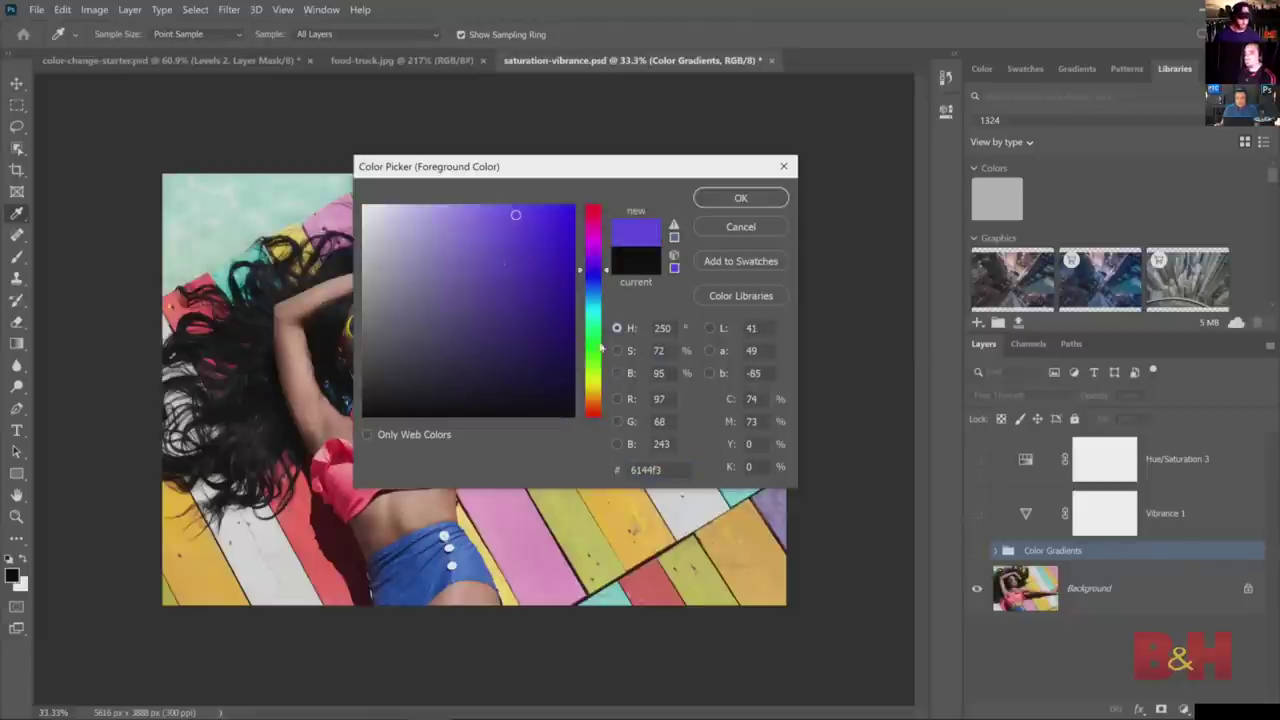
click(740, 227)
key(z)
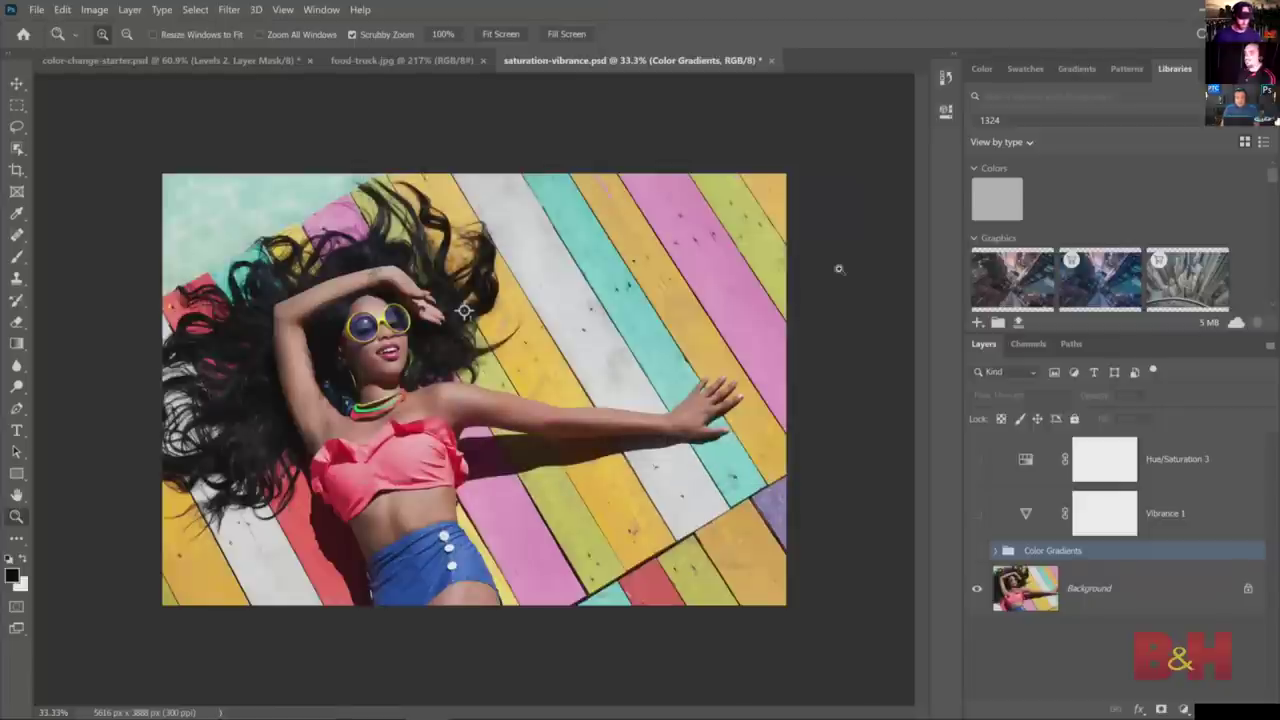
- View at 100%, delete Hue/Saturation 3, and add a new Hue/Saturation adjustment layer
double_click(15, 518)
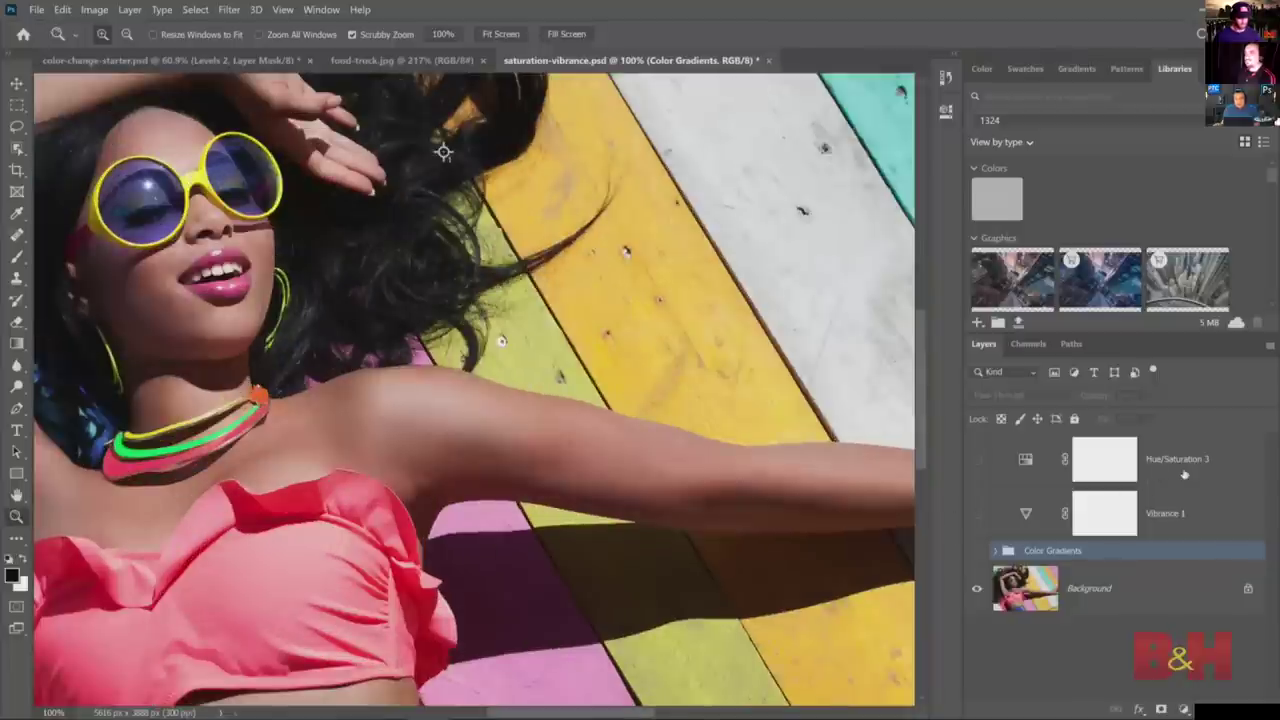
drag(1055, 472, 1247, 700)
click(1185, 708)
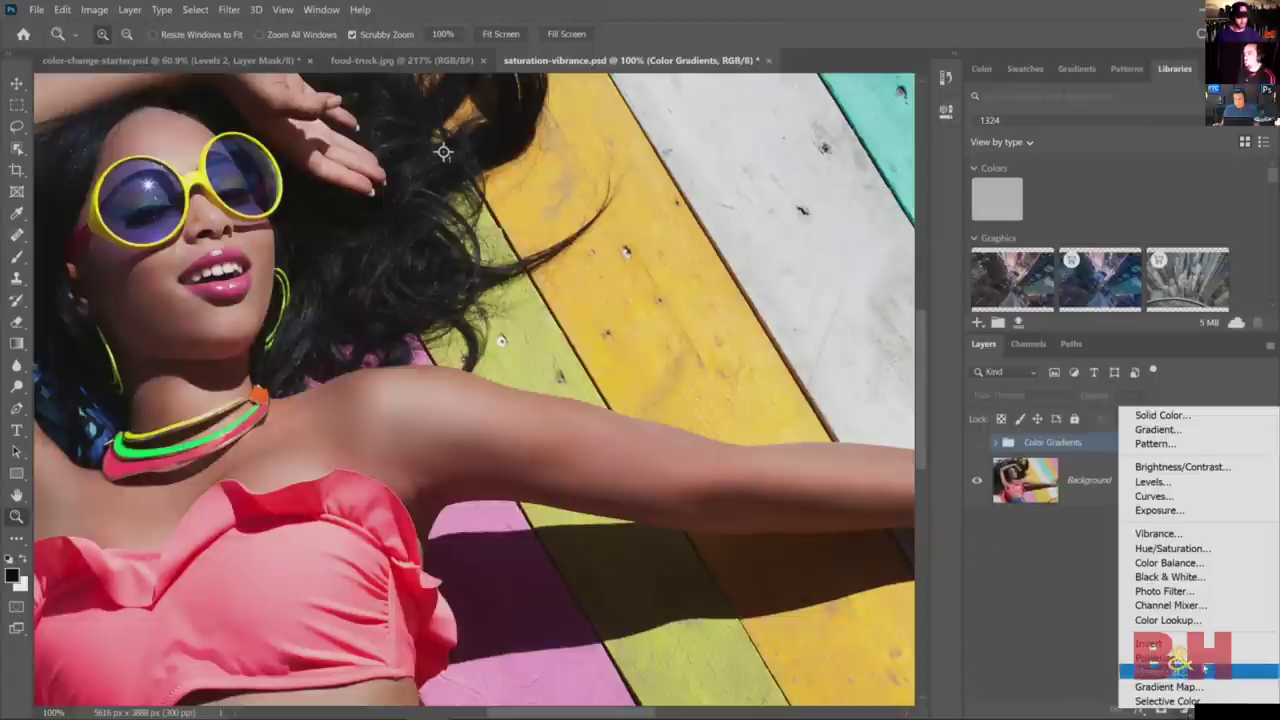
click(1172, 549)
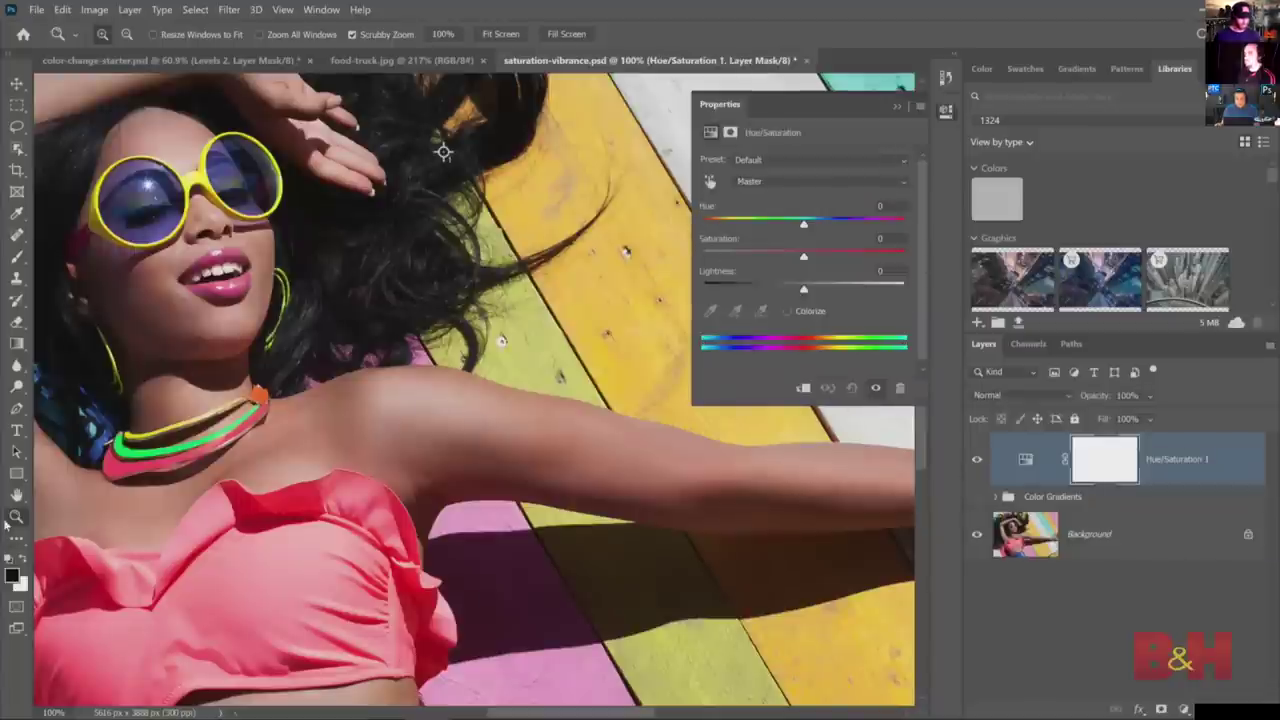
right_click(318, 350)
- Fit the image on screen, test Saturation -100, reset and hide Hue/Saturation 1, expand Color Gradients
click(336, 358)
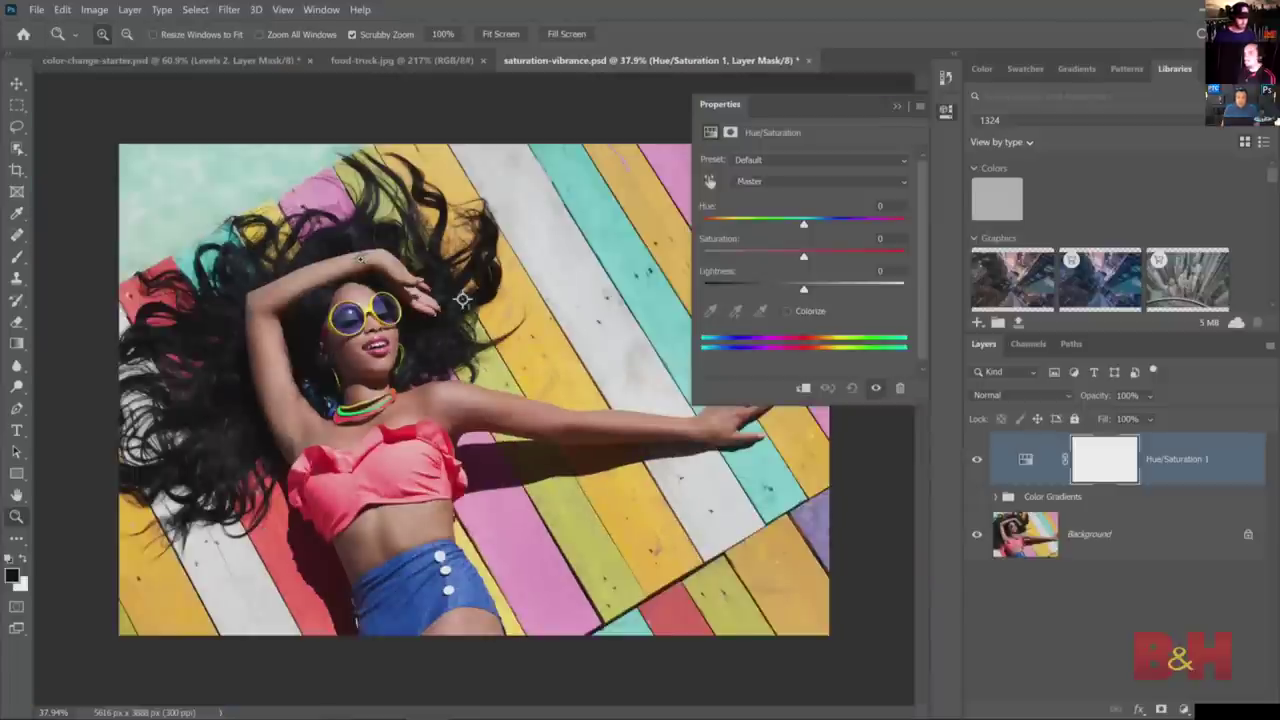
drag(803, 260, 690, 262)
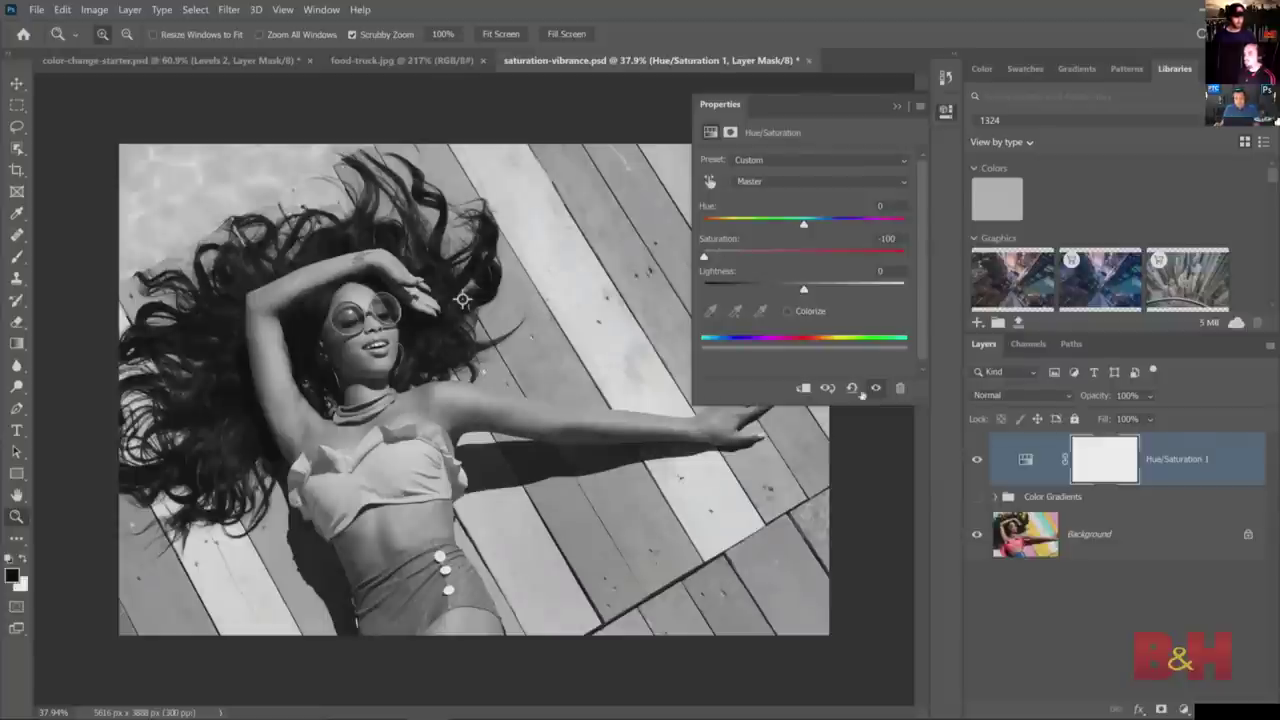
click(849, 389)
click(977, 459)
click(997, 500)
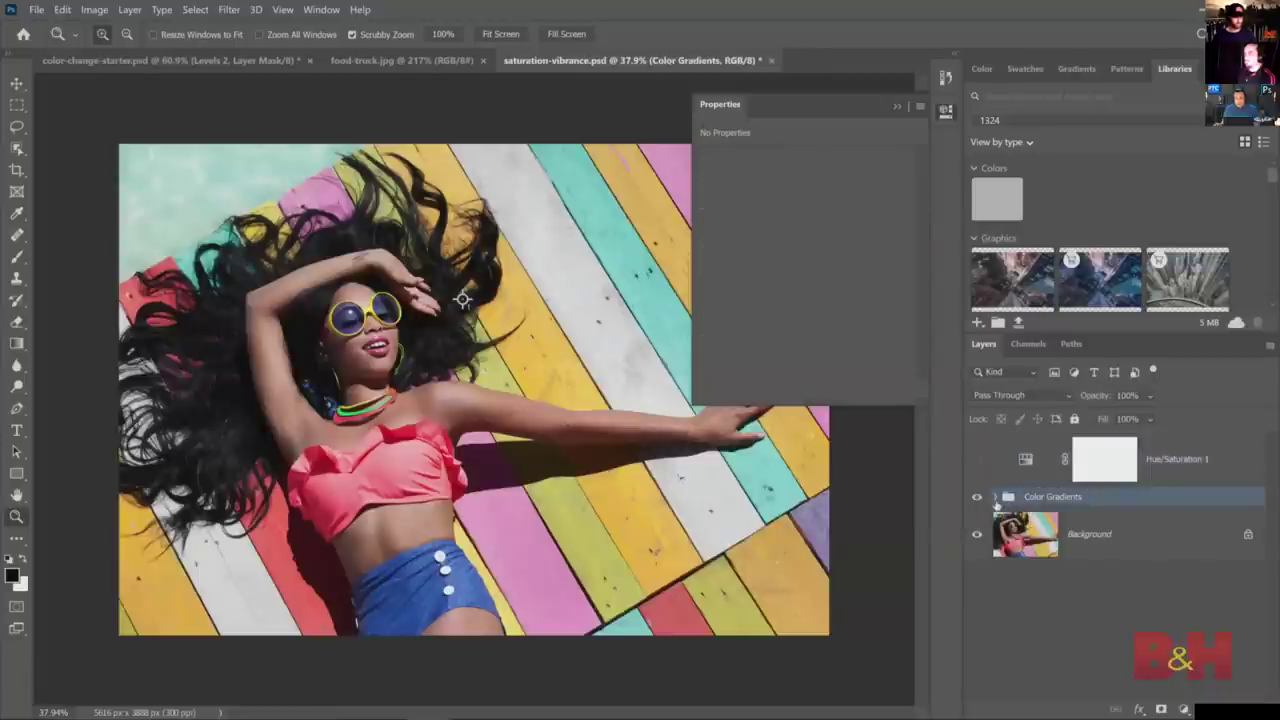
click(996, 497)
- Show the Blocks and gradient layers, collapse Color Gradients, and zoom the view to 50%
drag(977, 552, 980, 640)
click(996, 497)
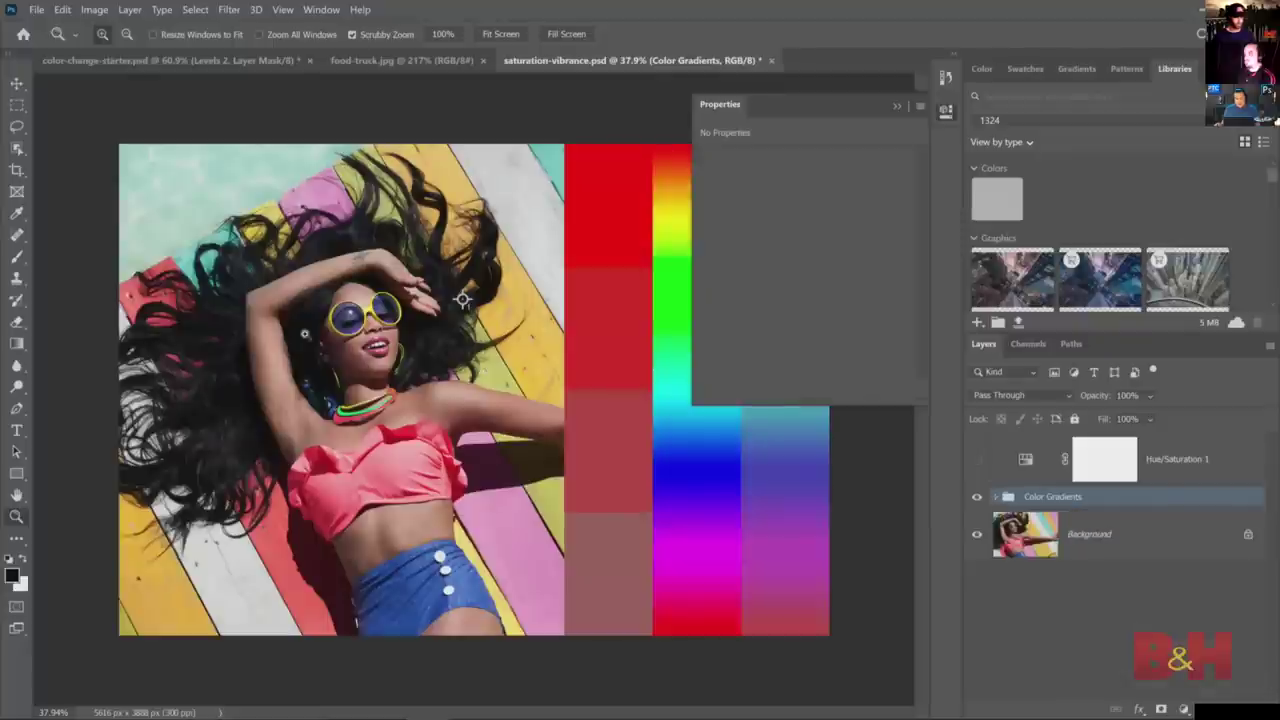
click(16, 495)
click(16, 516)
click(700, 460)
drag(714, 471, 444, 436)
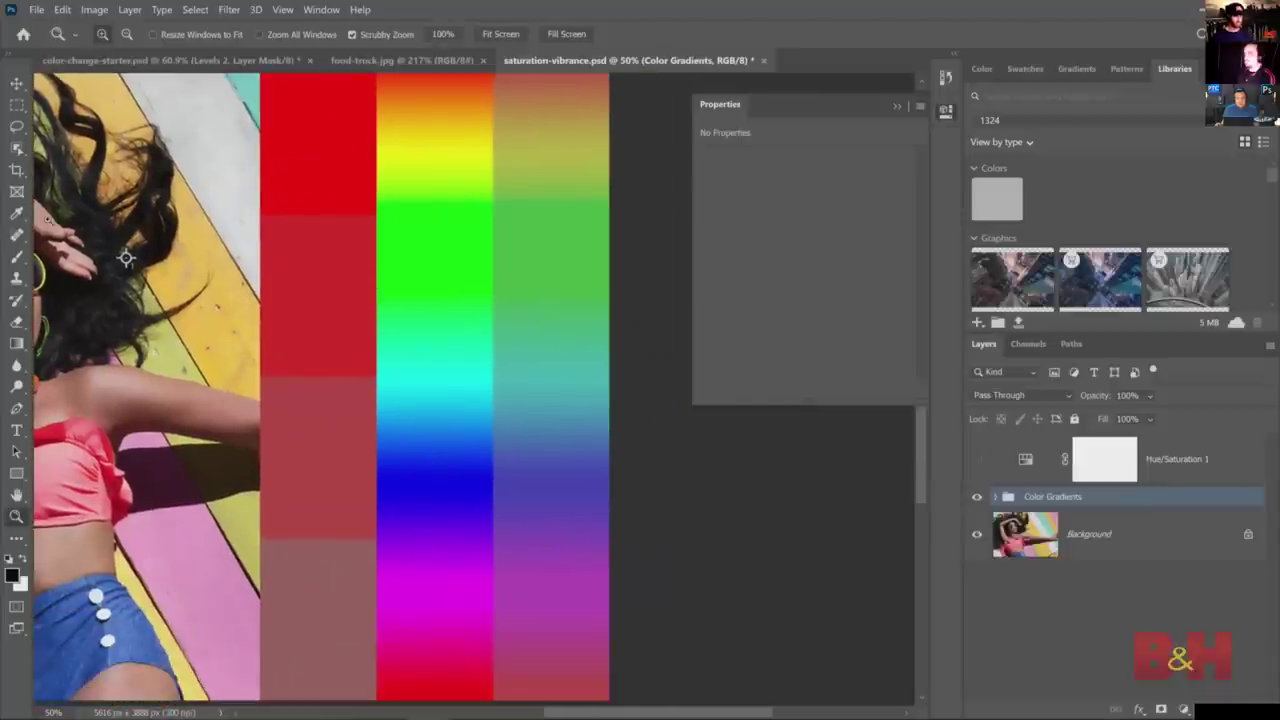
click(321, 10)
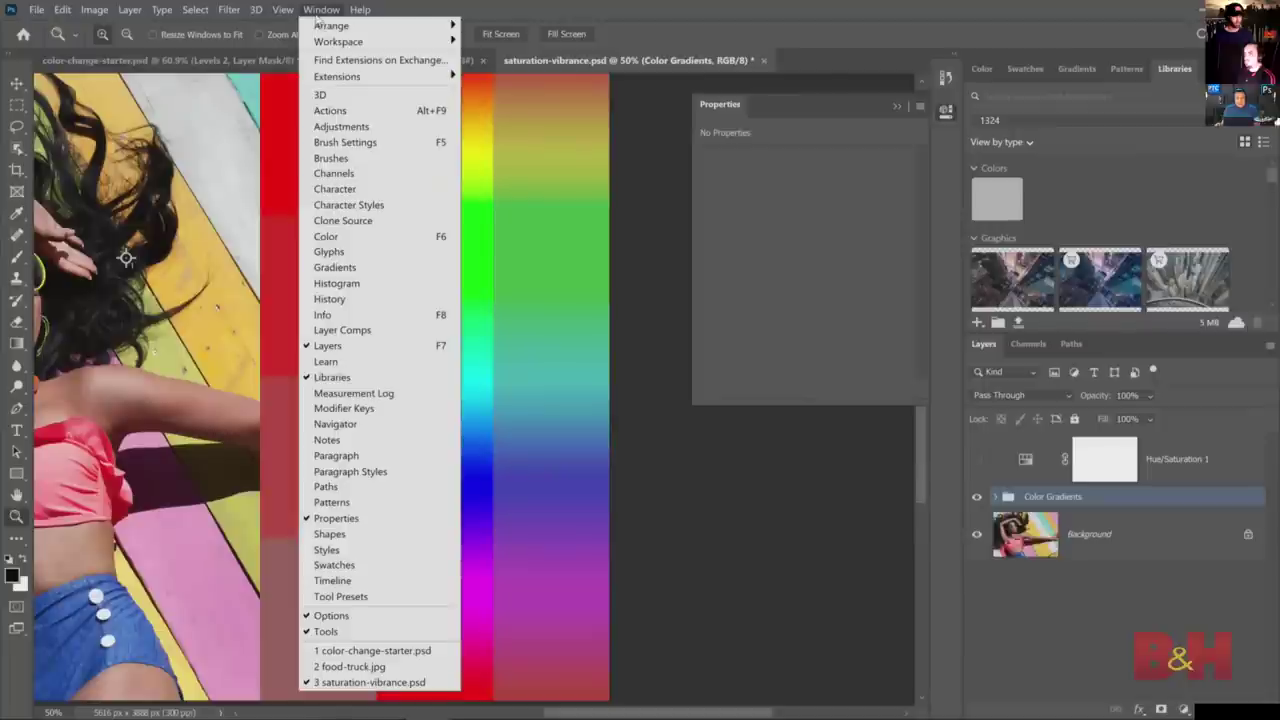
- Show the Info panel with its second readout set to HSB Color, then collapse it
click(348, 316)
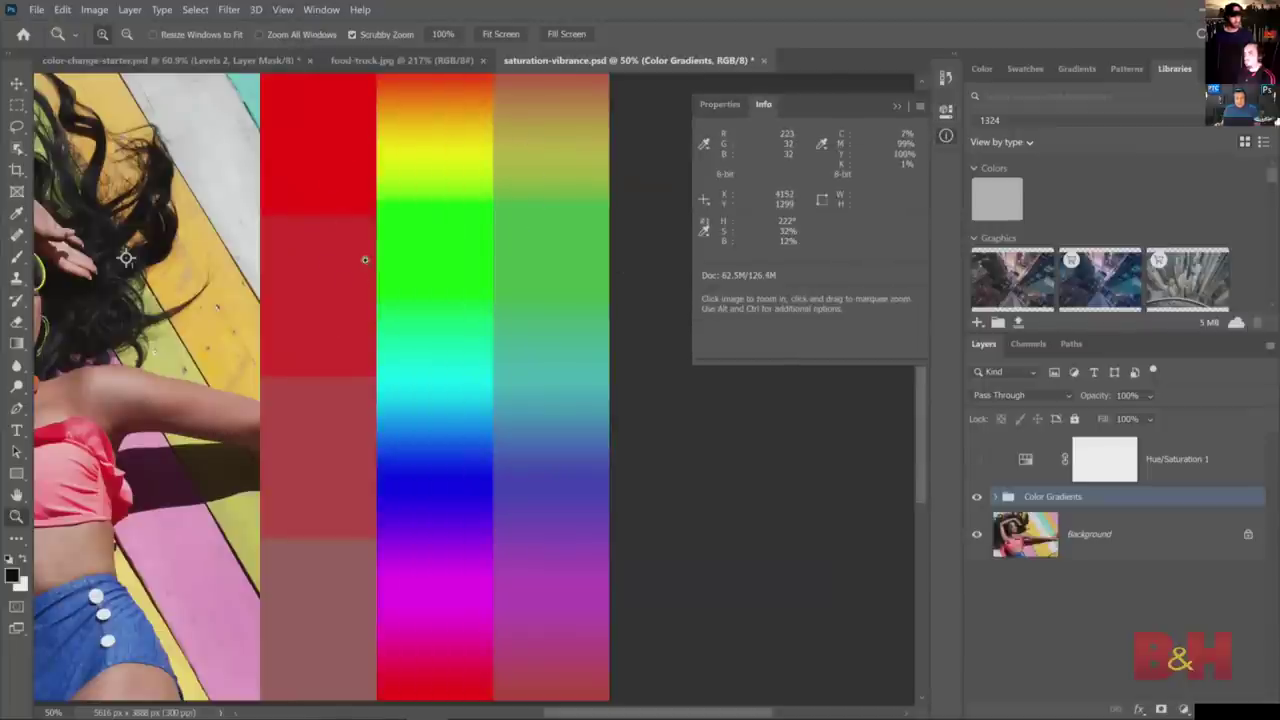
click(822, 146)
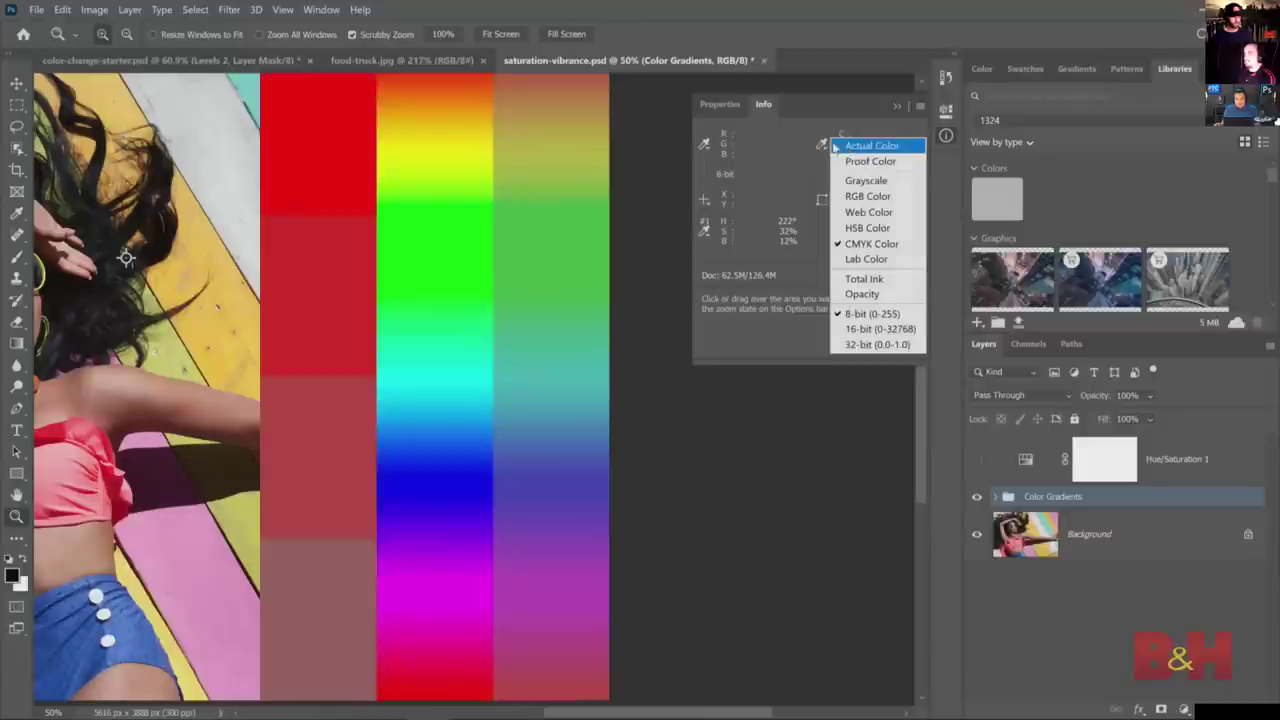
click(866, 228)
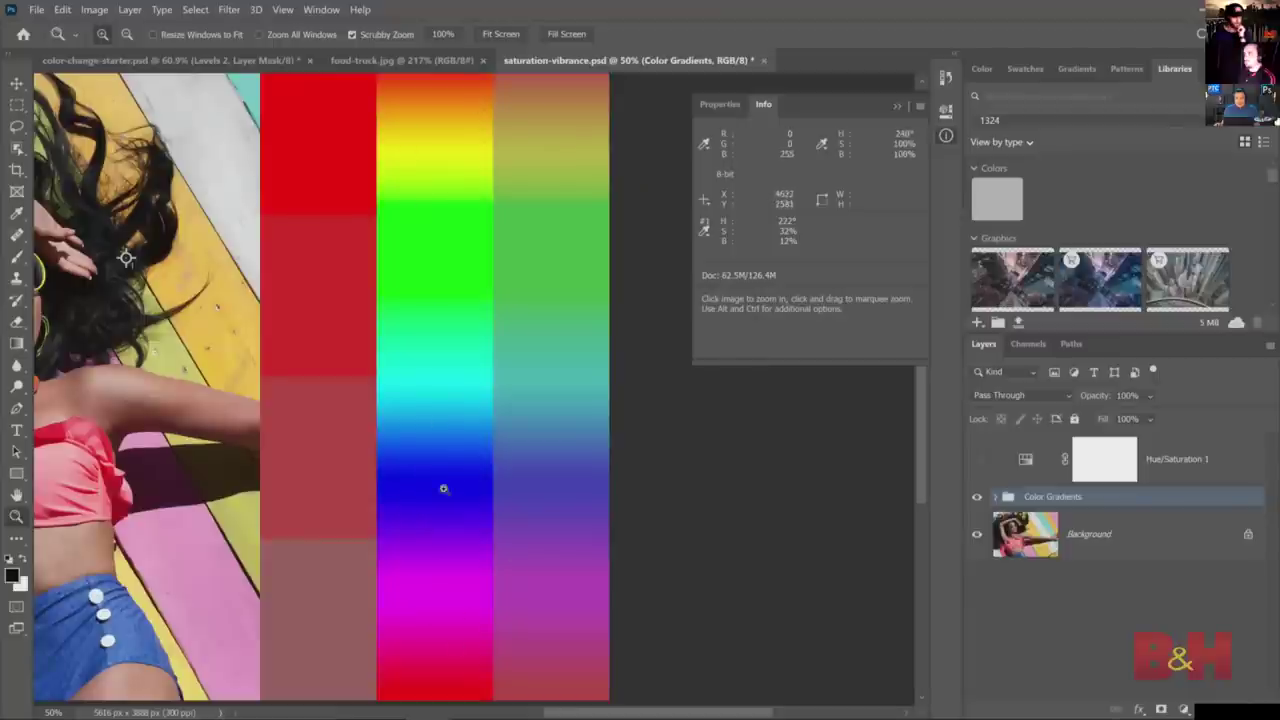
click(894, 100)
- Fit the image on screen and turn on and select the Hue/Saturation 1 layer
click(477, 466)
right_click(480, 478)
click(480, 478)
click(979, 465)
click(1030, 465)
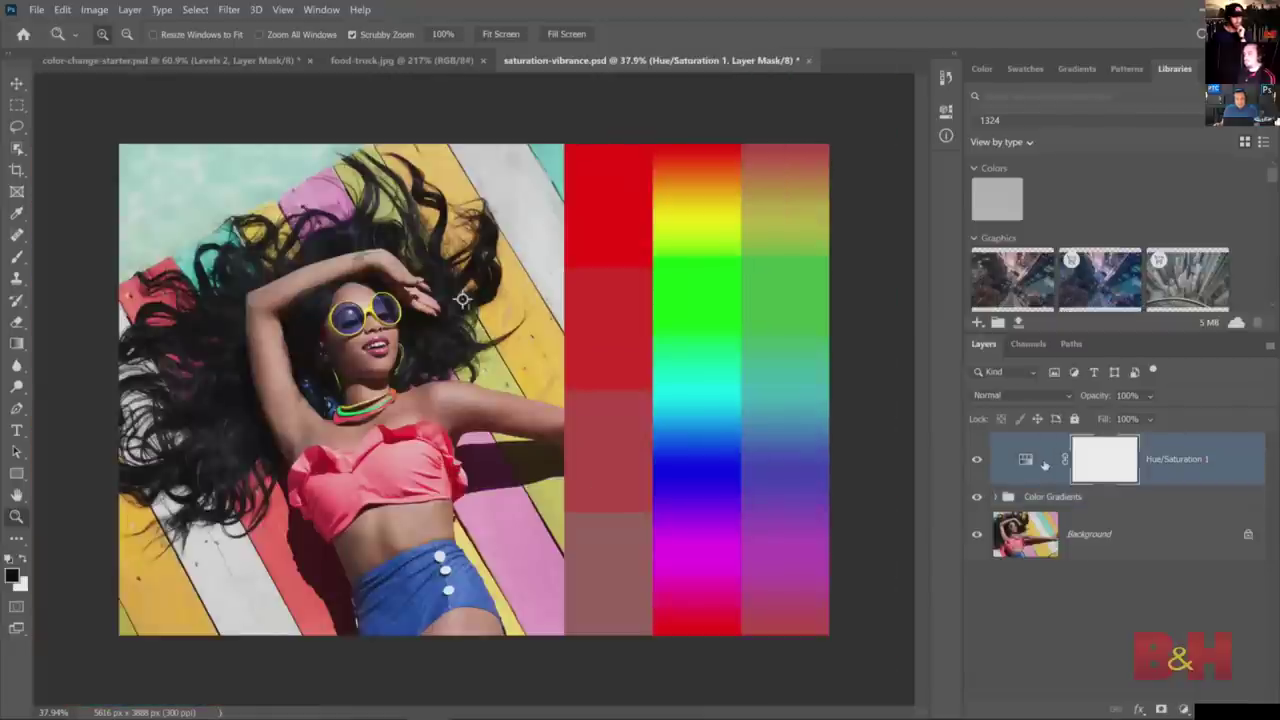
- Dock the Properties panel, set Hue/Saturation 1 Saturation to -100, then hide the layer
click(1050, 452)
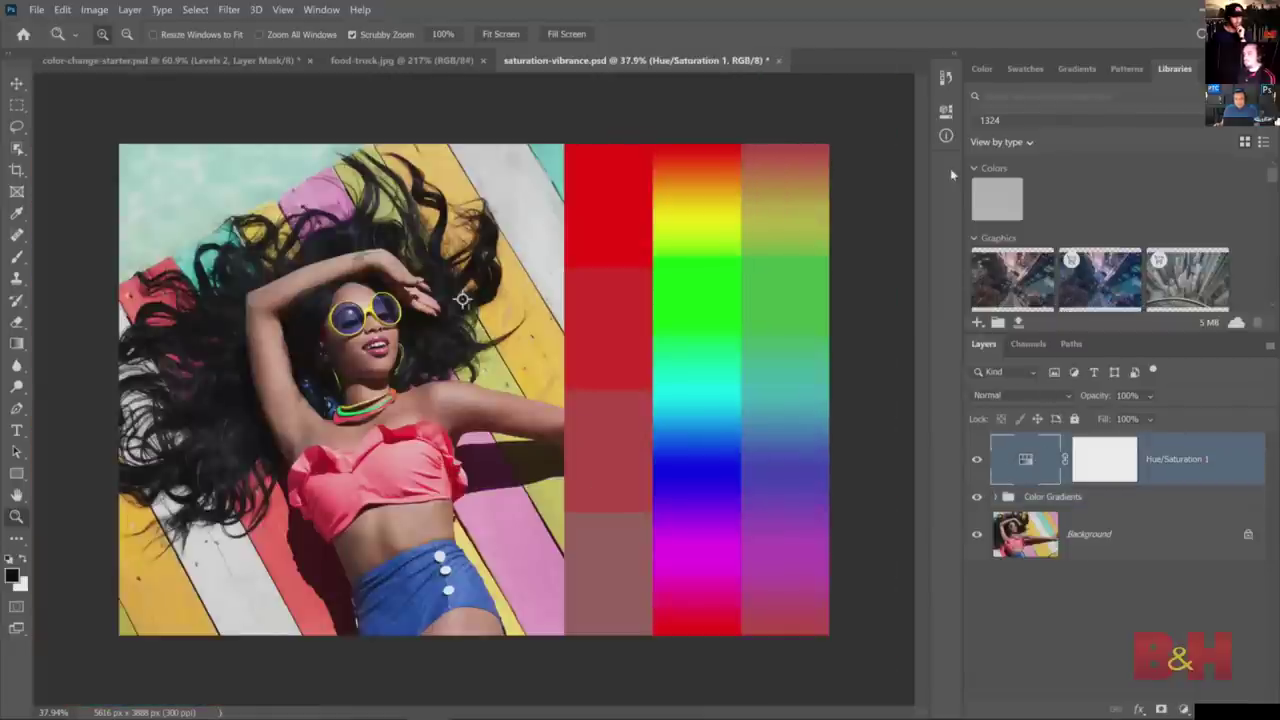
click(945, 113)
drag(750, 104, 978, 82)
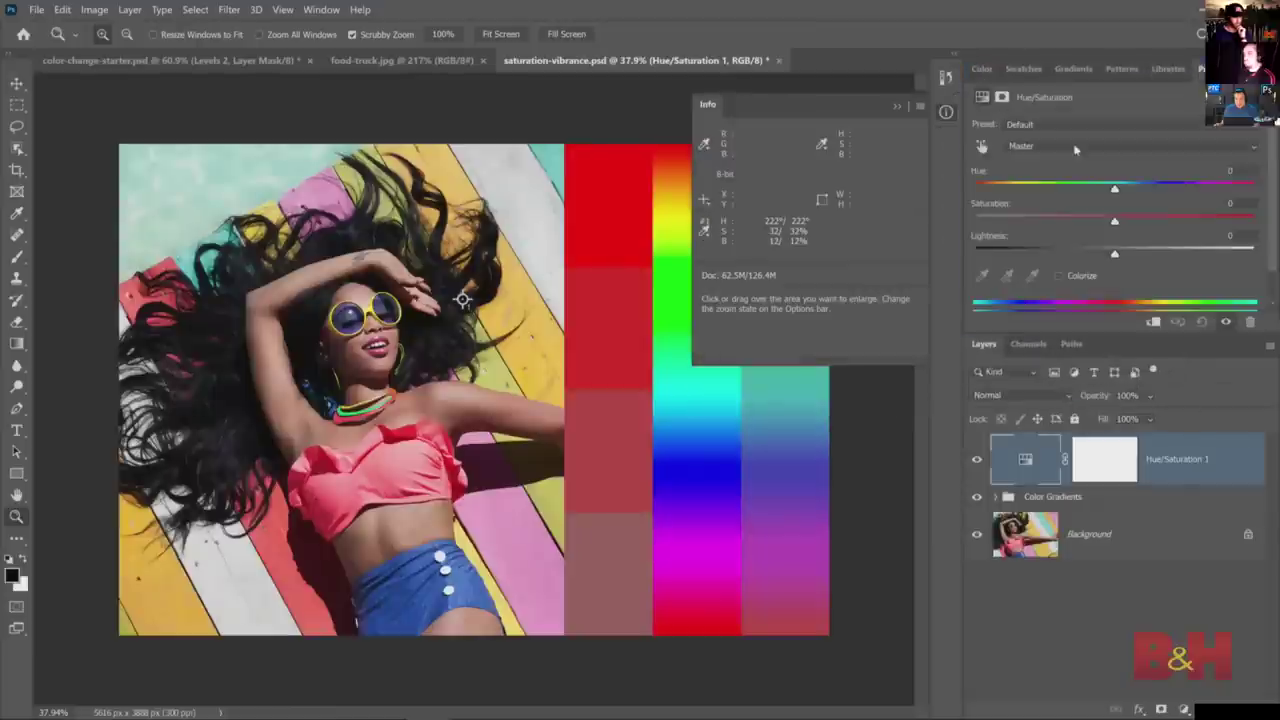
click(944, 113)
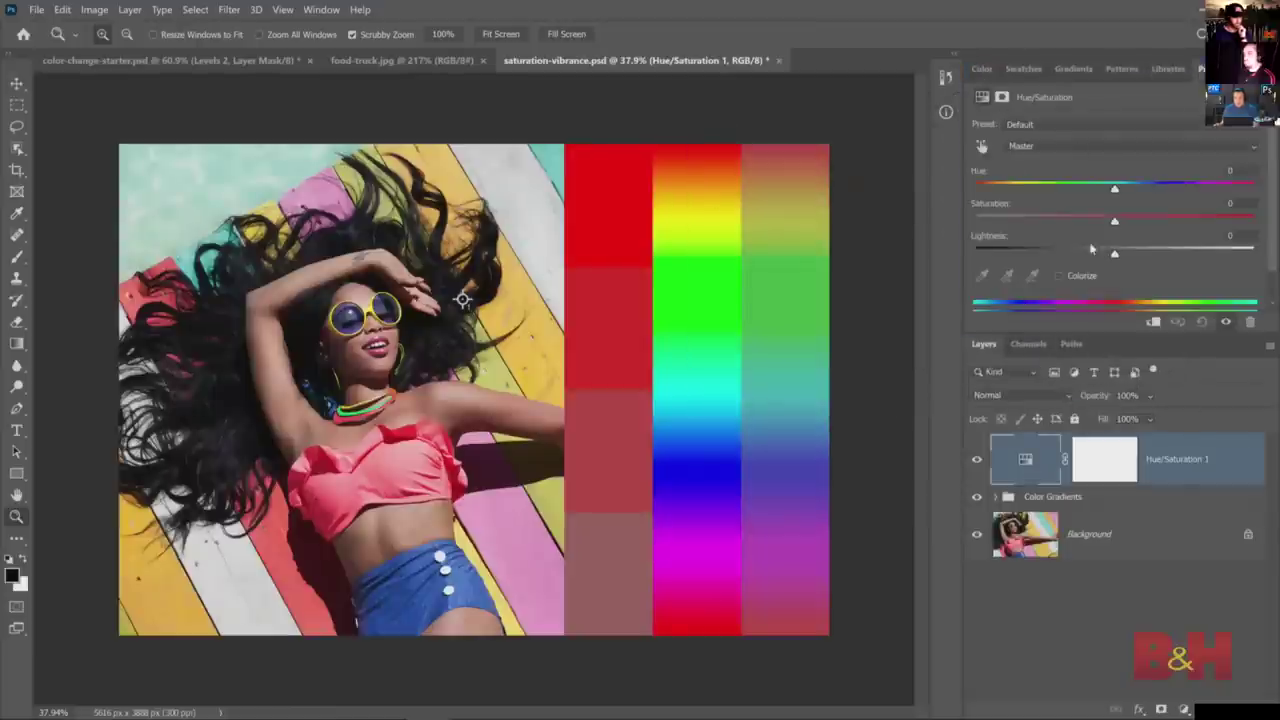
drag(1116, 221, 960, 225)
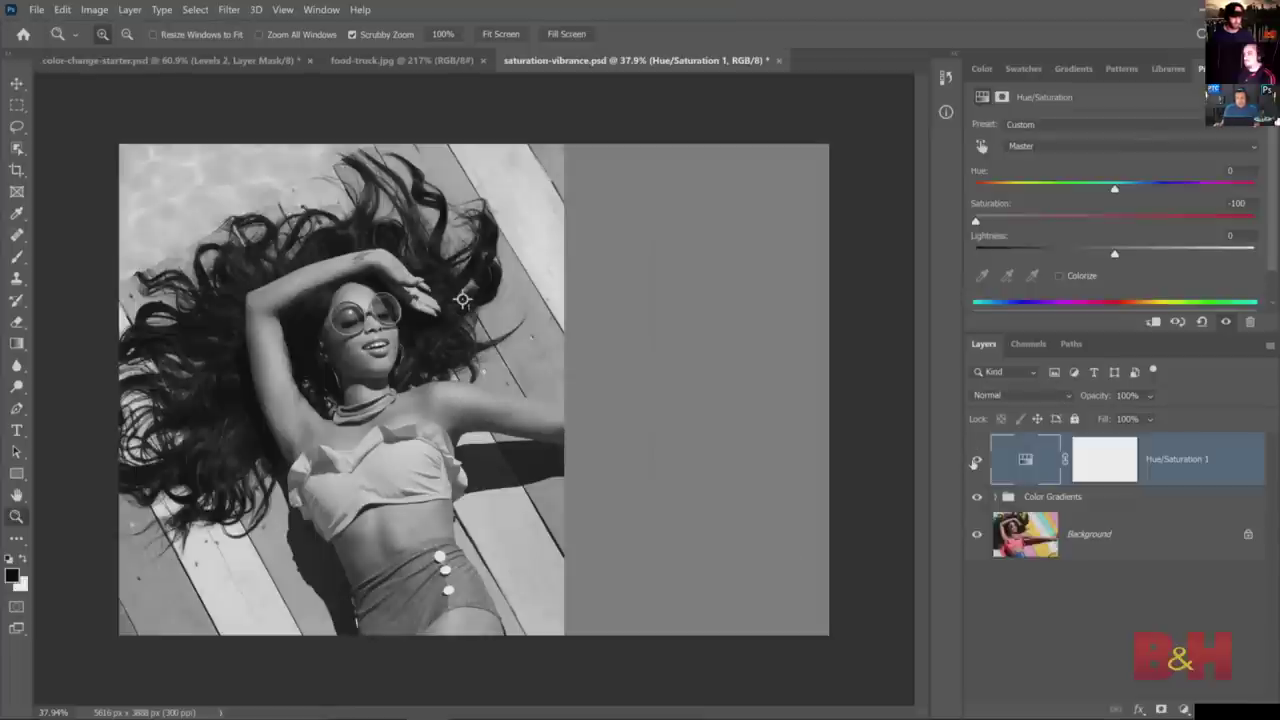
click(975, 460)
- Add a Vibrance 1 layer, compare it with Hue/Saturation 1 by toggling eyes, leaving Vibrance on
click(1179, 706)
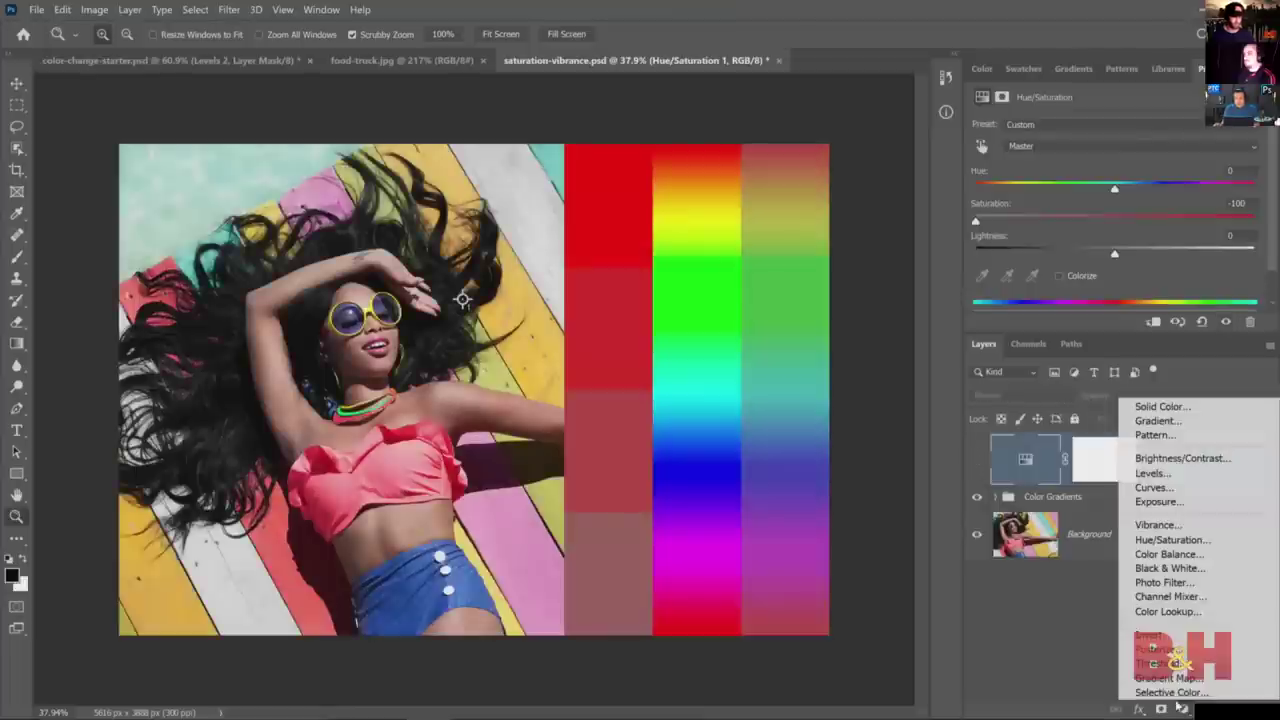
click(1174, 527)
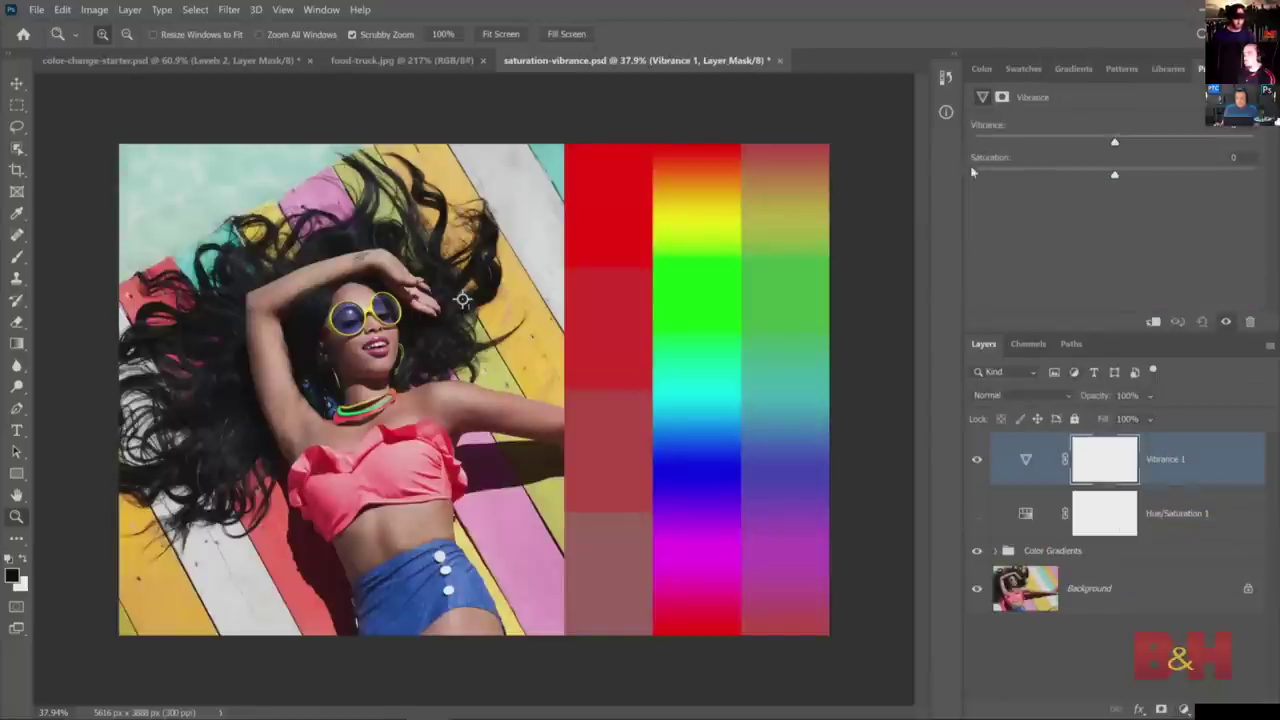
click(976, 459)
click(976, 513)
click(1021, 505)
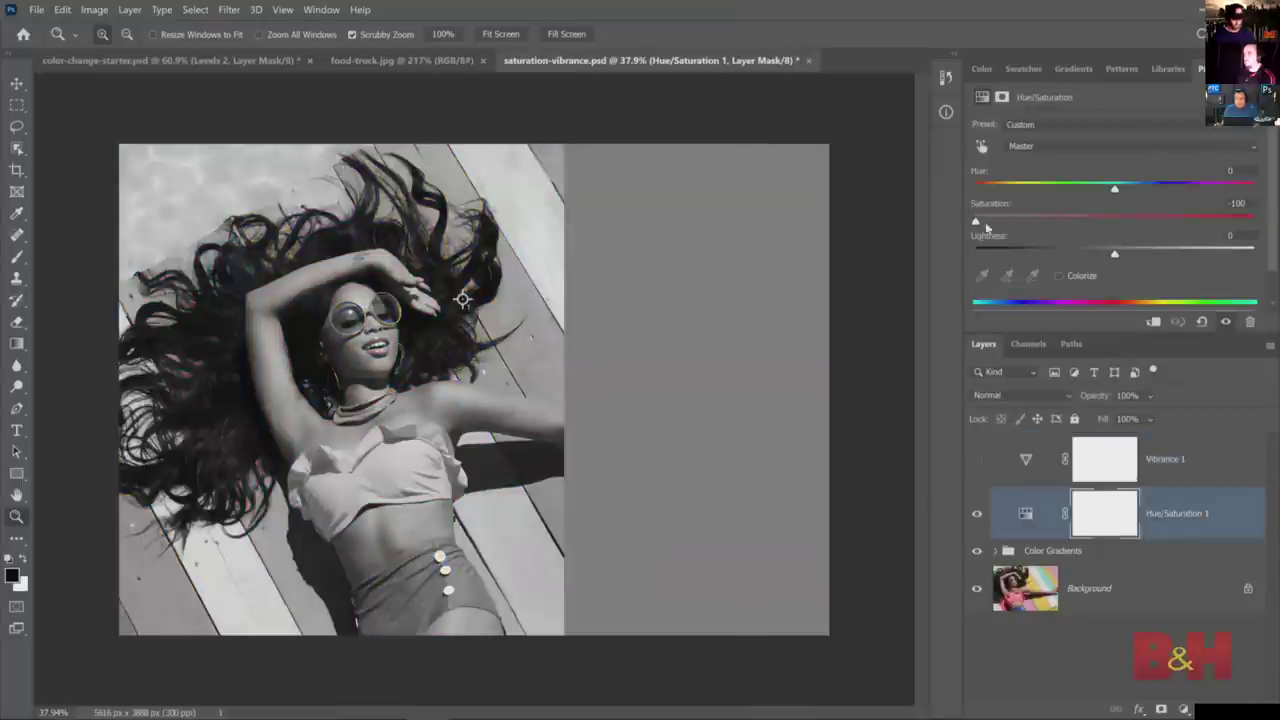
click(976, 513)
click(991, 475)
click(977, 468)
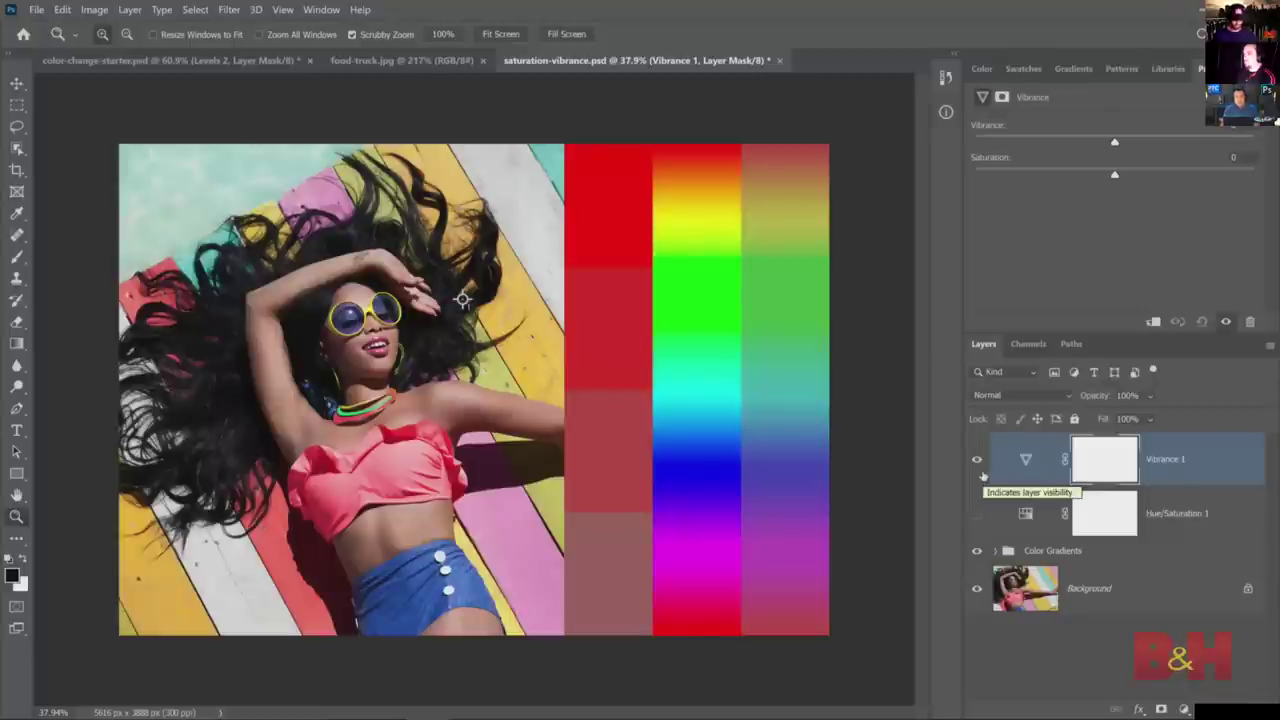
- Set Vibrance 1 Saturation to -100, dismiss the Color Picker, then swap visibility to Hue/Saturation 1
drag(1115, 178, 942, 176)
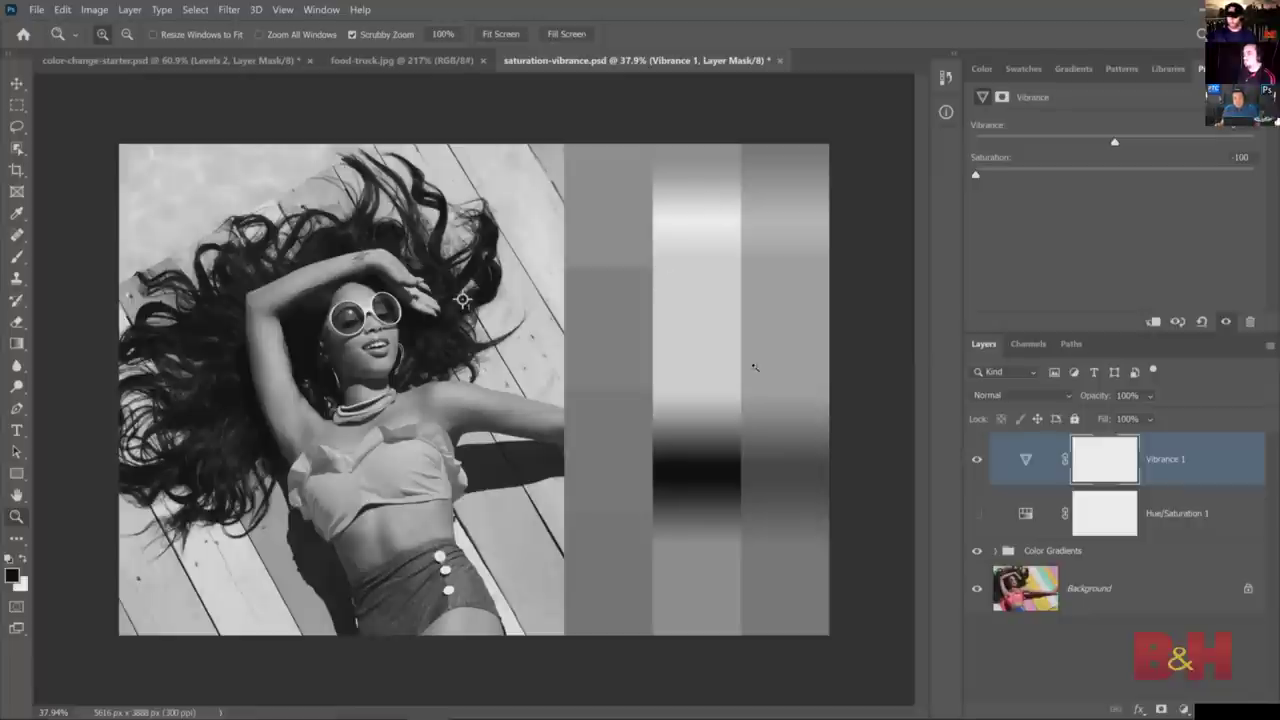
key(ctrl+comma)
key(ctrl+comma)
click(13, 572)
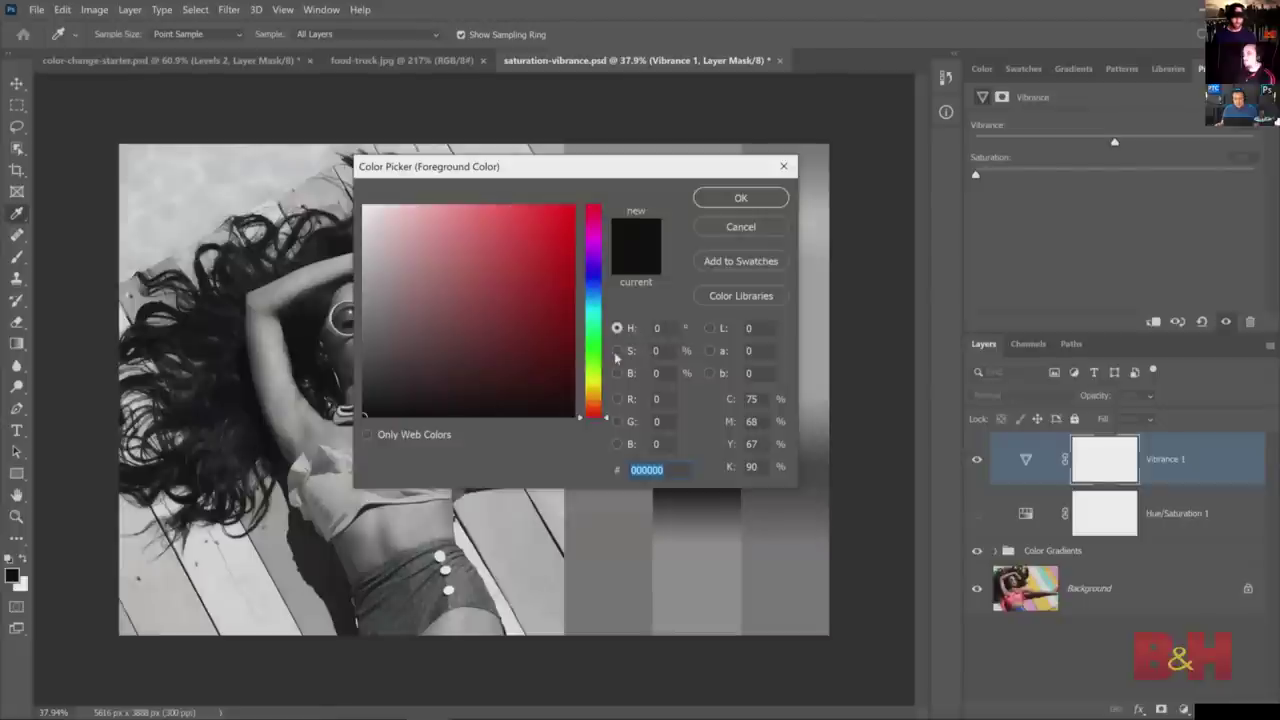
click(740, 227)
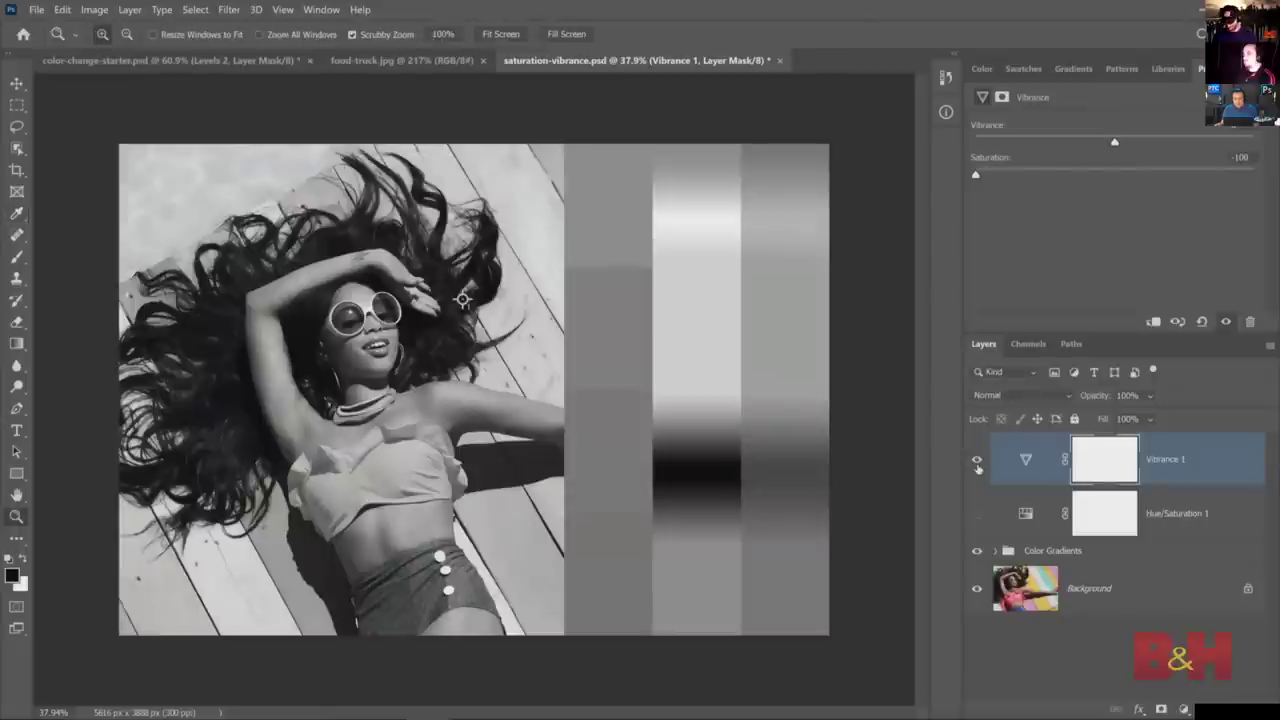
click(977, 459)
click(977, 513)
click(1025, 513)
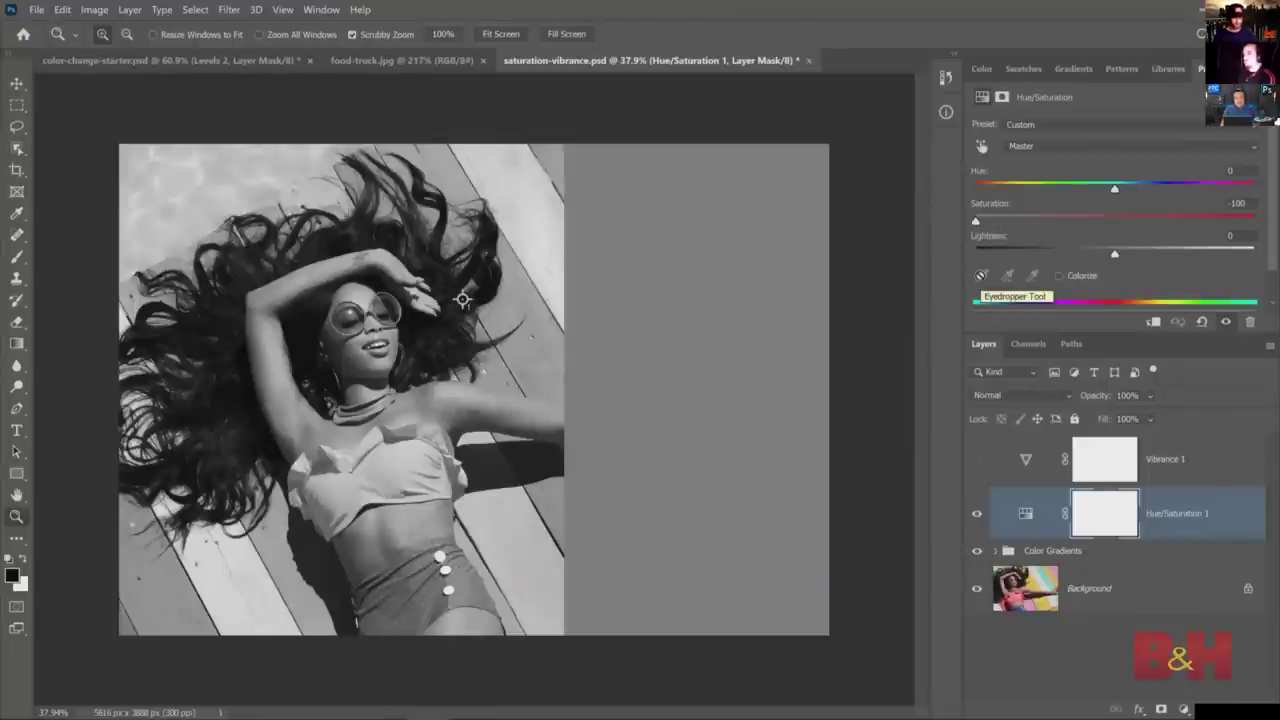
- Compare Hue/Saturation 1 against Vibrance 1, ending with only Vibrance 1 visible and selected
click(977, 513)
click(977, 459)
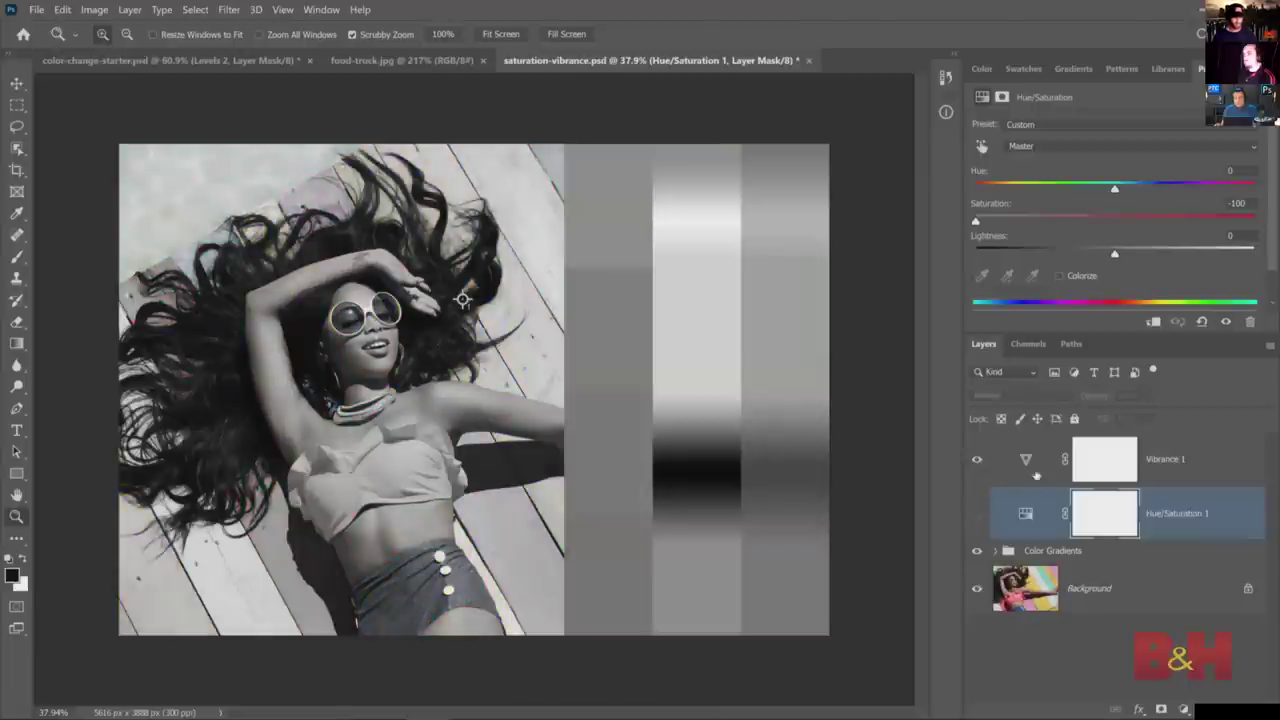
click(977, 459)
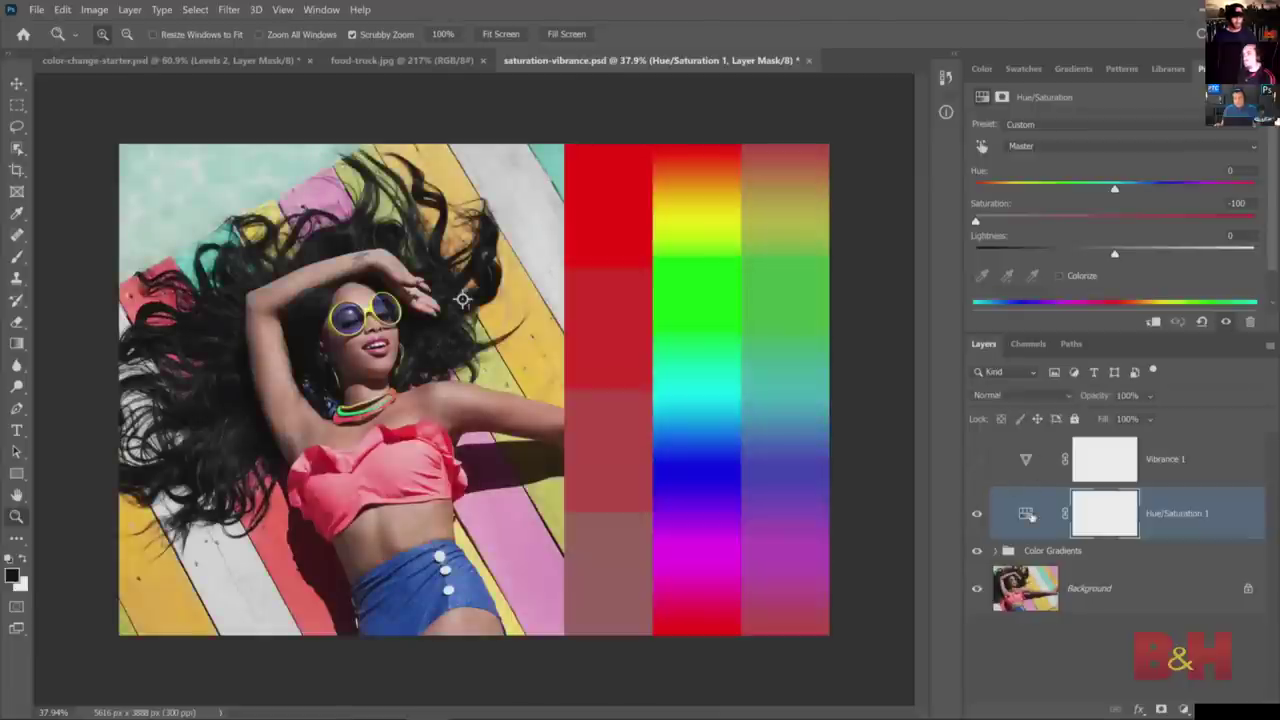
click(977, 513)
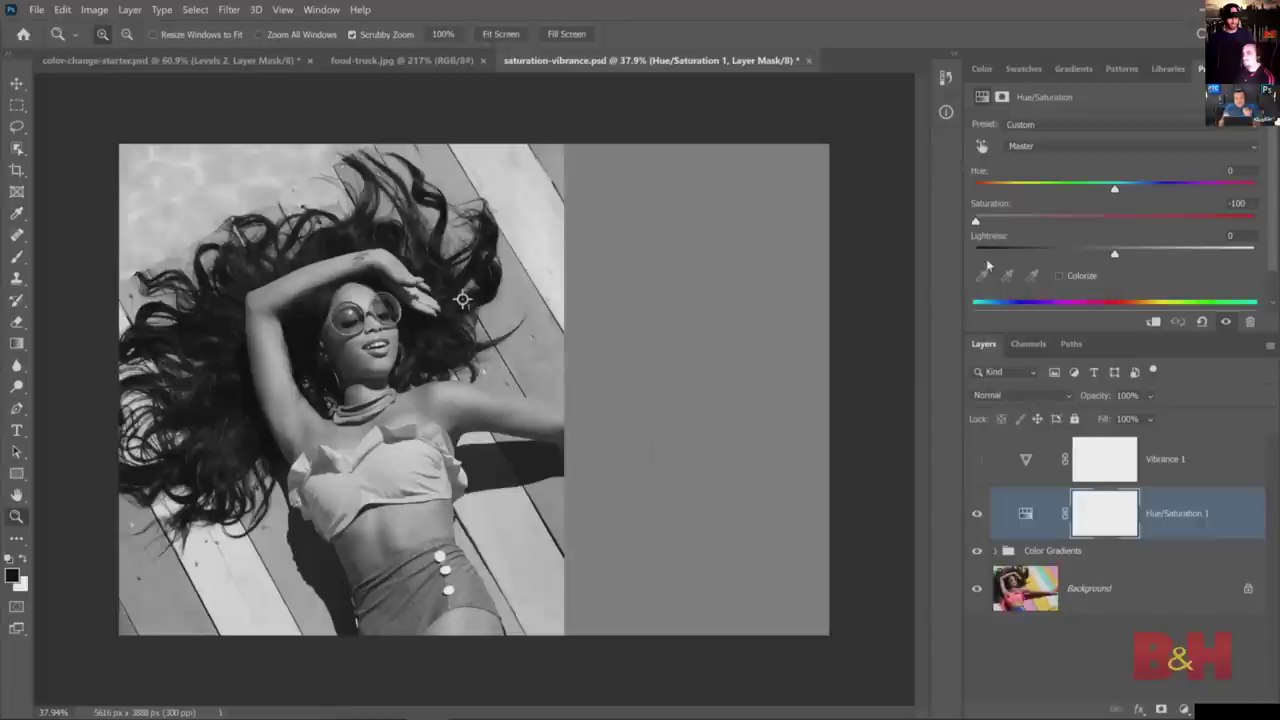
click(977, 513)
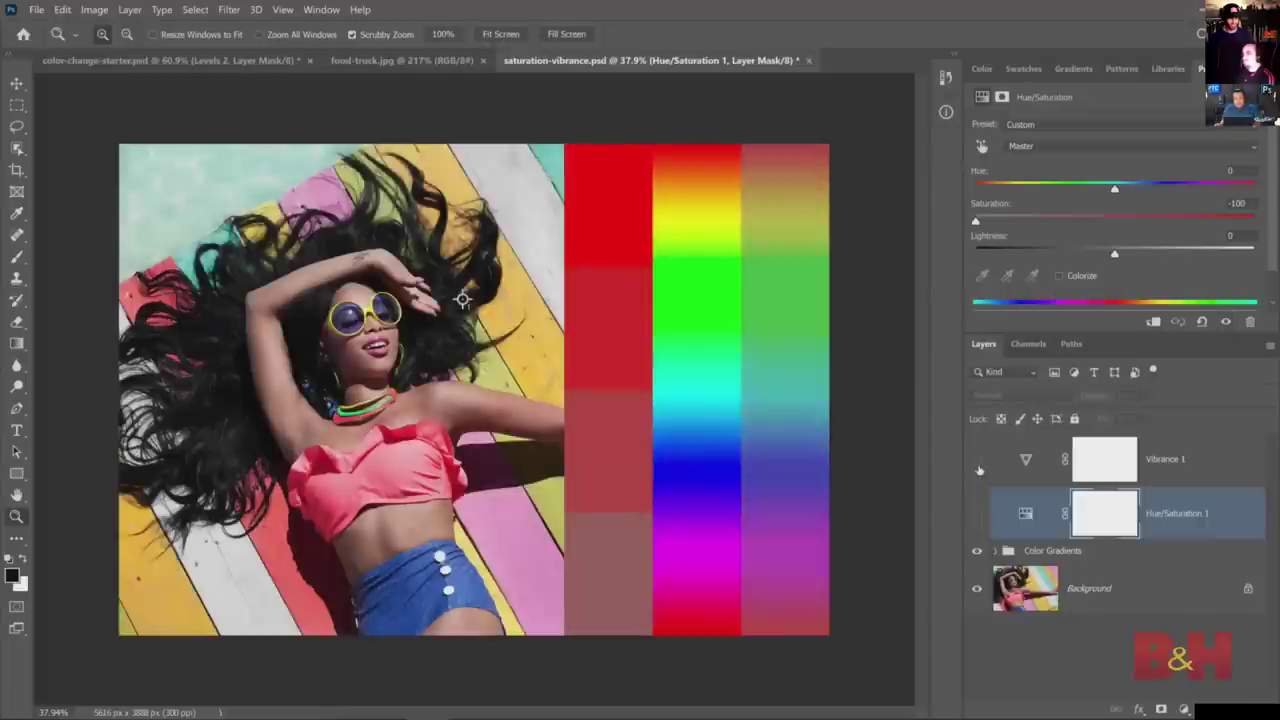
click(977, 459)
click(1016, 468)
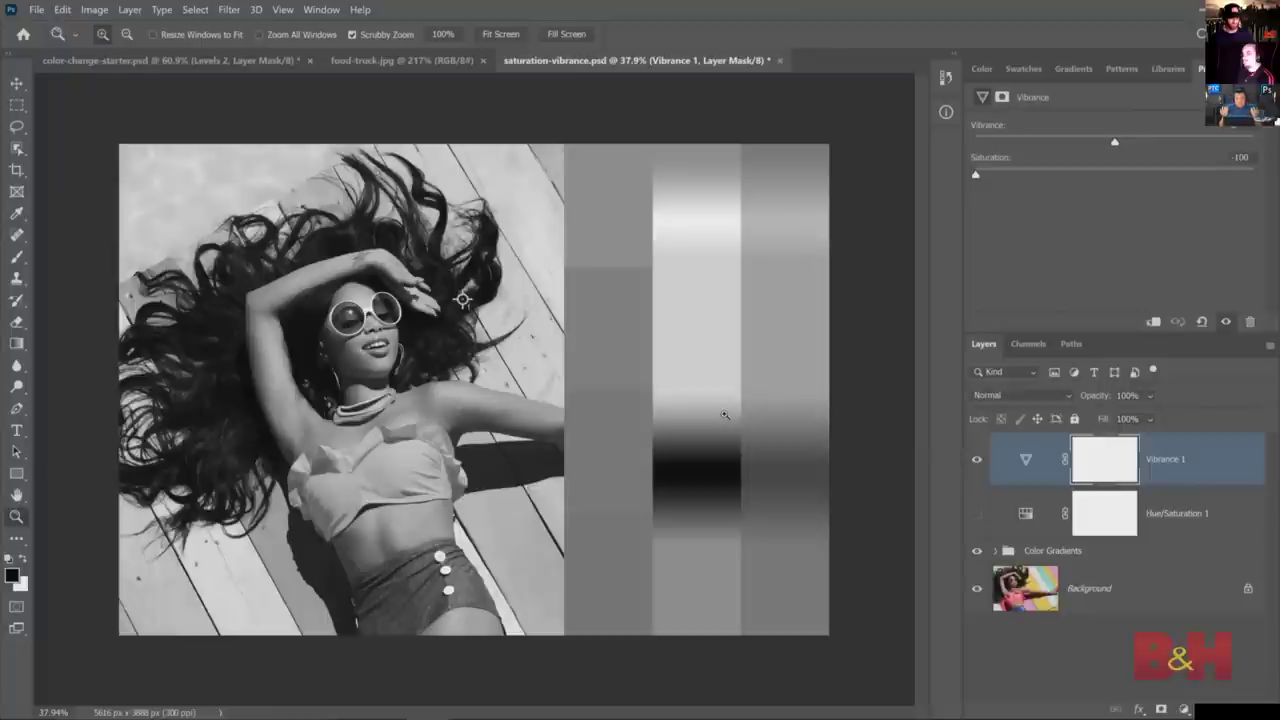
- Toggle Vibrance 1 off, on and off again to restore full colour, then select Hue/Saturation 1
click(977, 460)
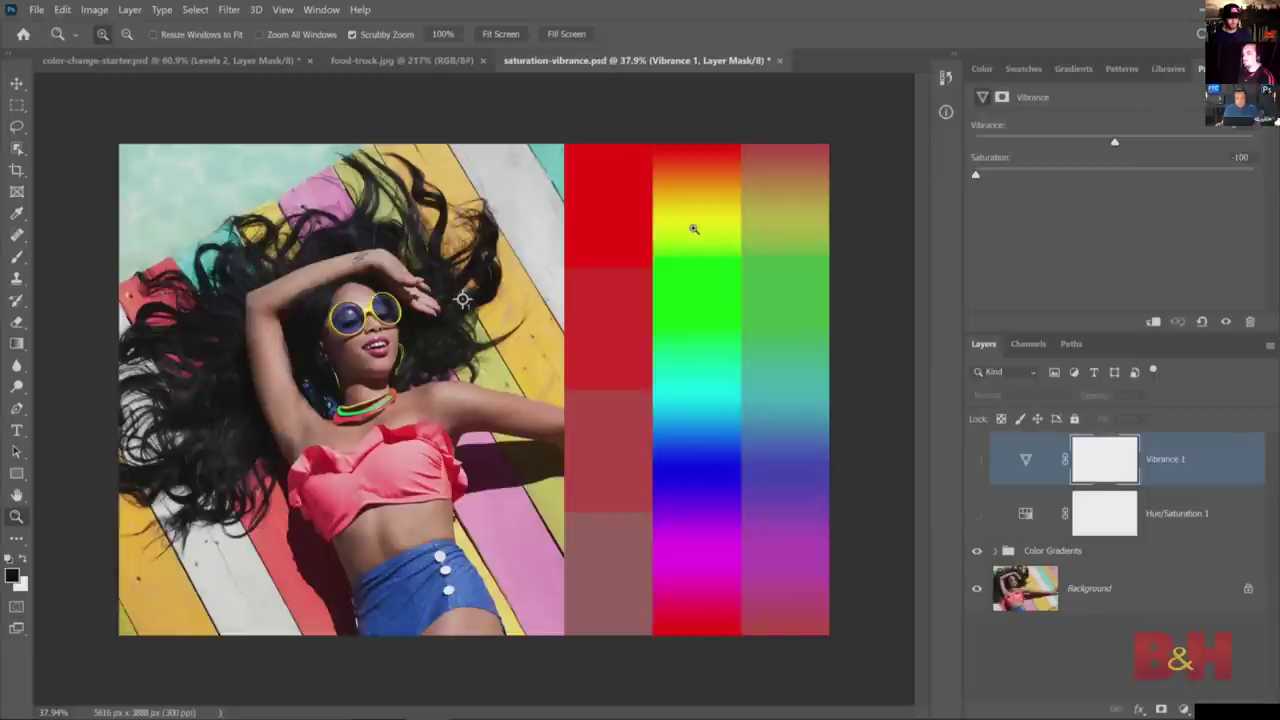
click(975, 462)
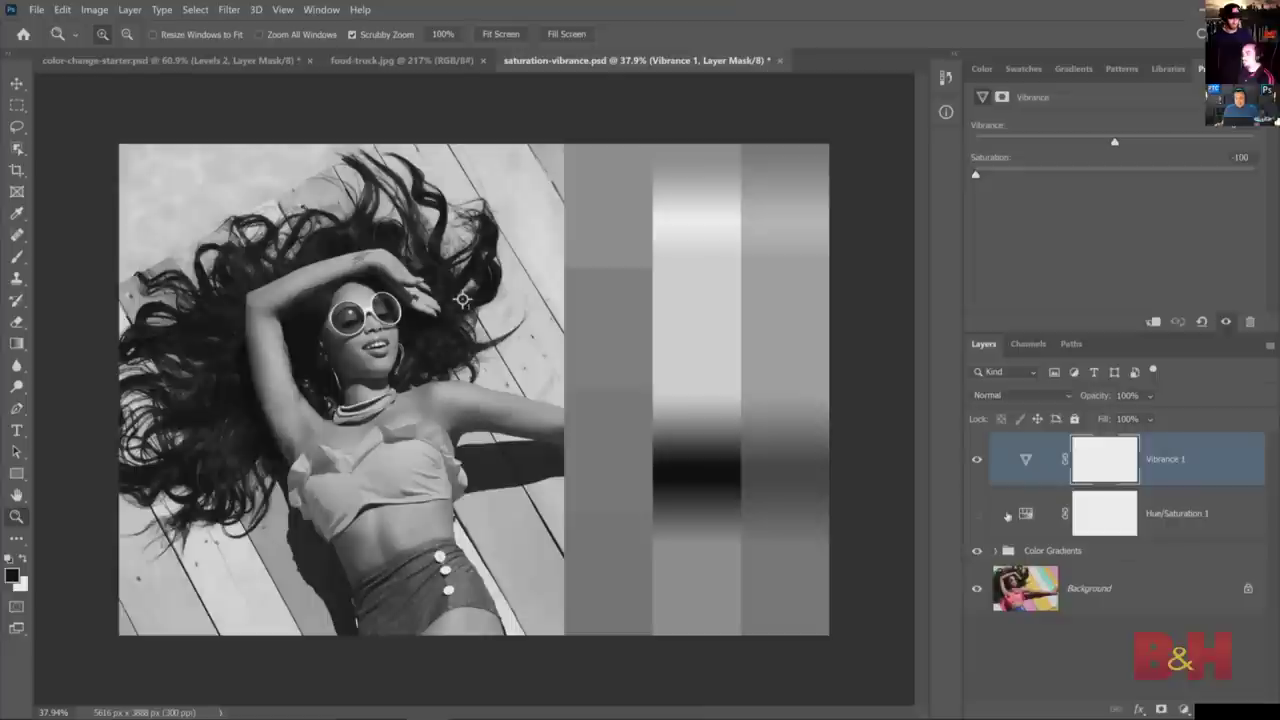
click(977, 461)
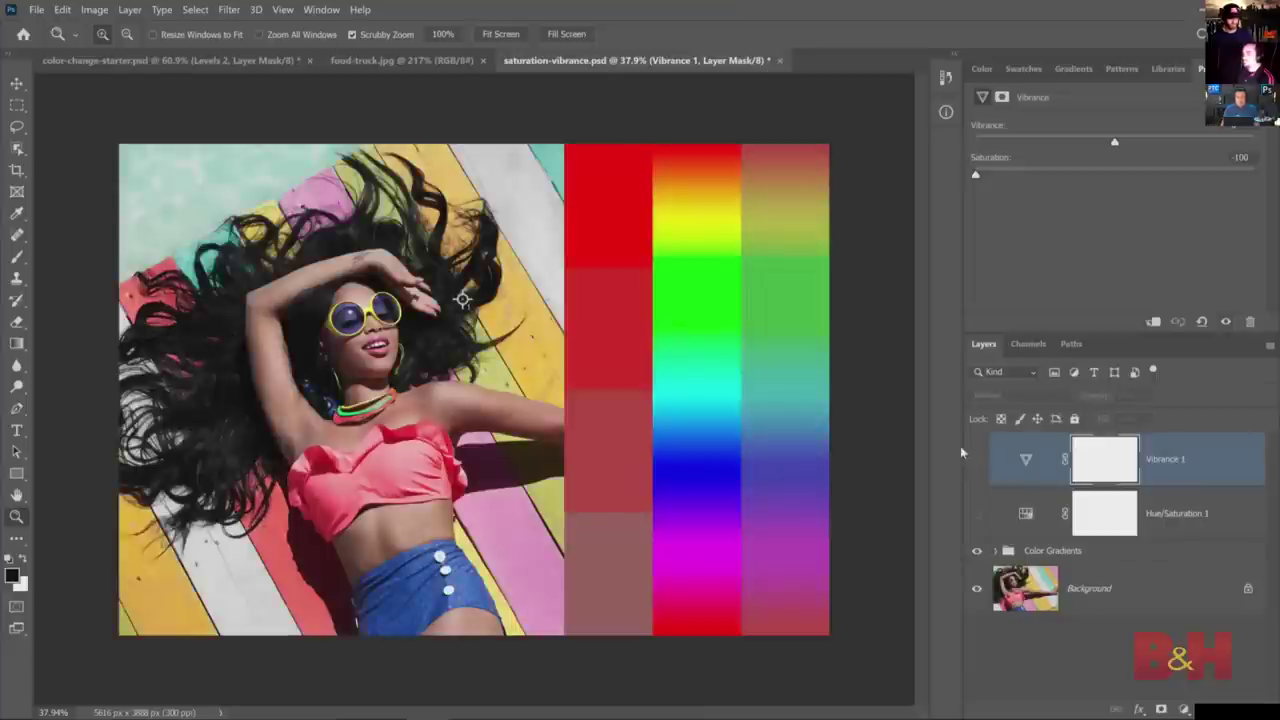
click(1023, 528)
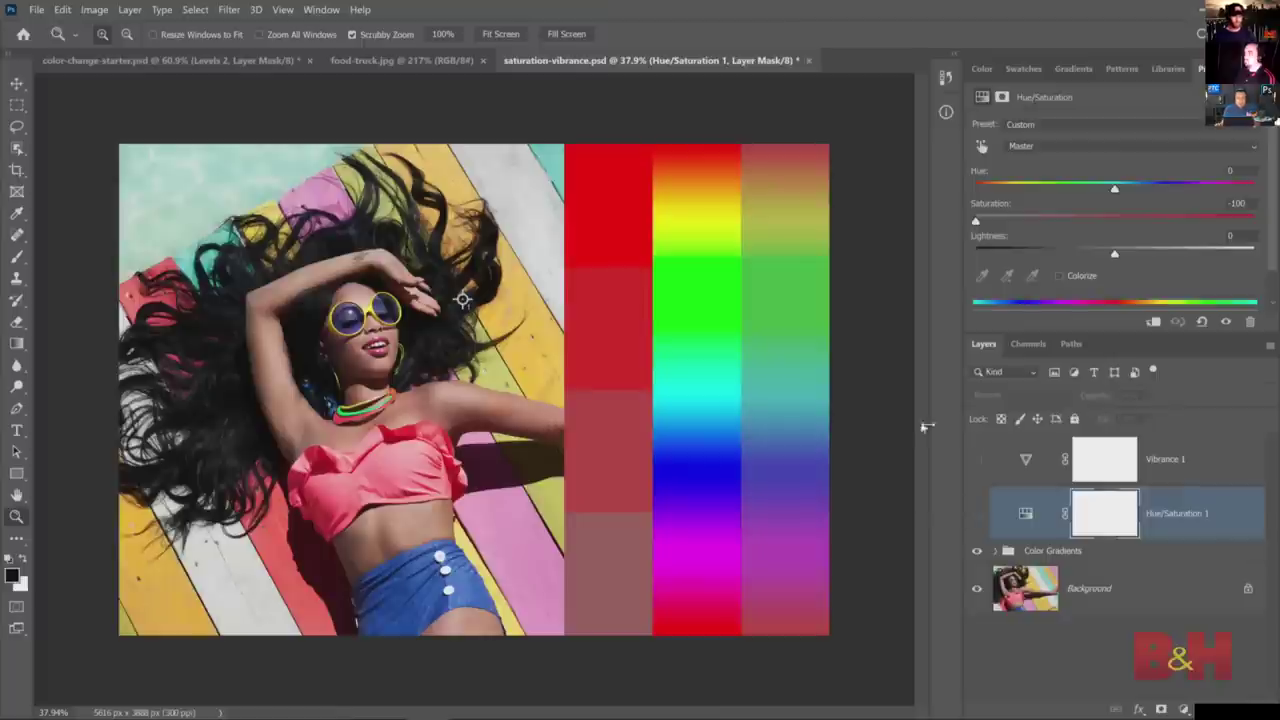
- Nudge Hue/Saturation saturation toward zero with both adjustments shown, then hide both layers
drag(983, 225, 1093, 222)
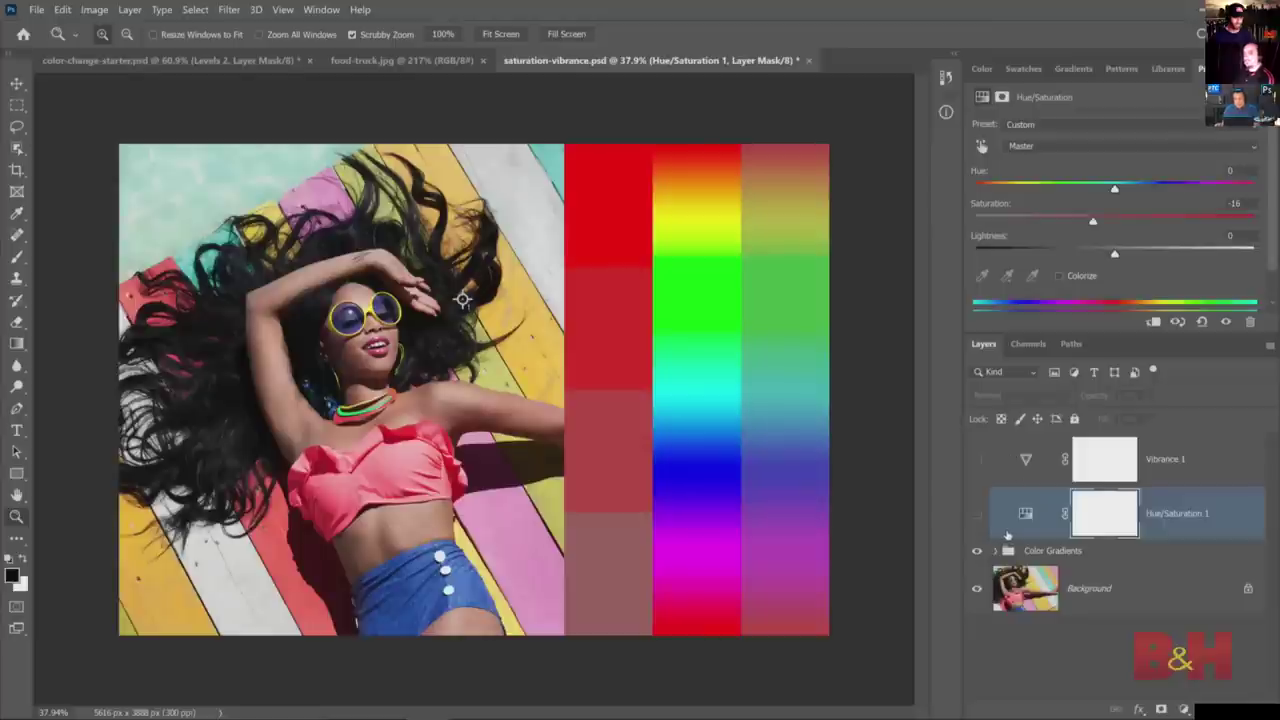
click(978, 515)
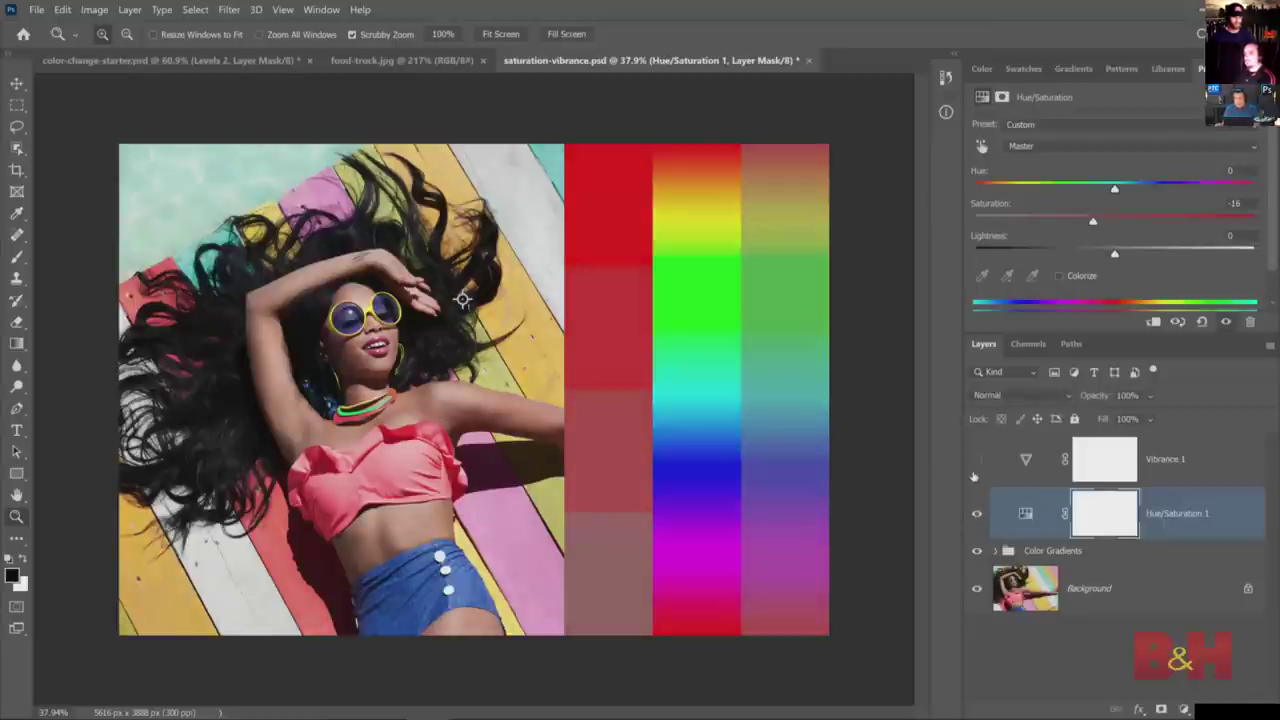
click(977, 459)
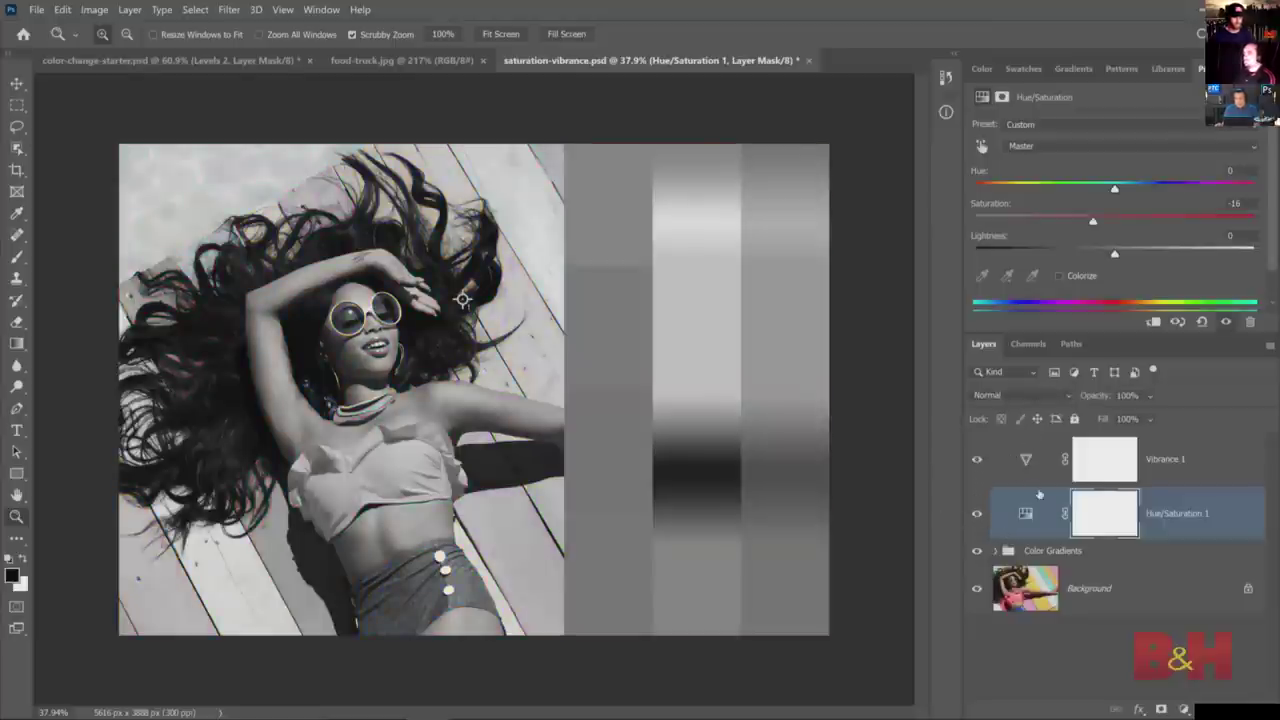
drag(1094, 221, 1115, 221)
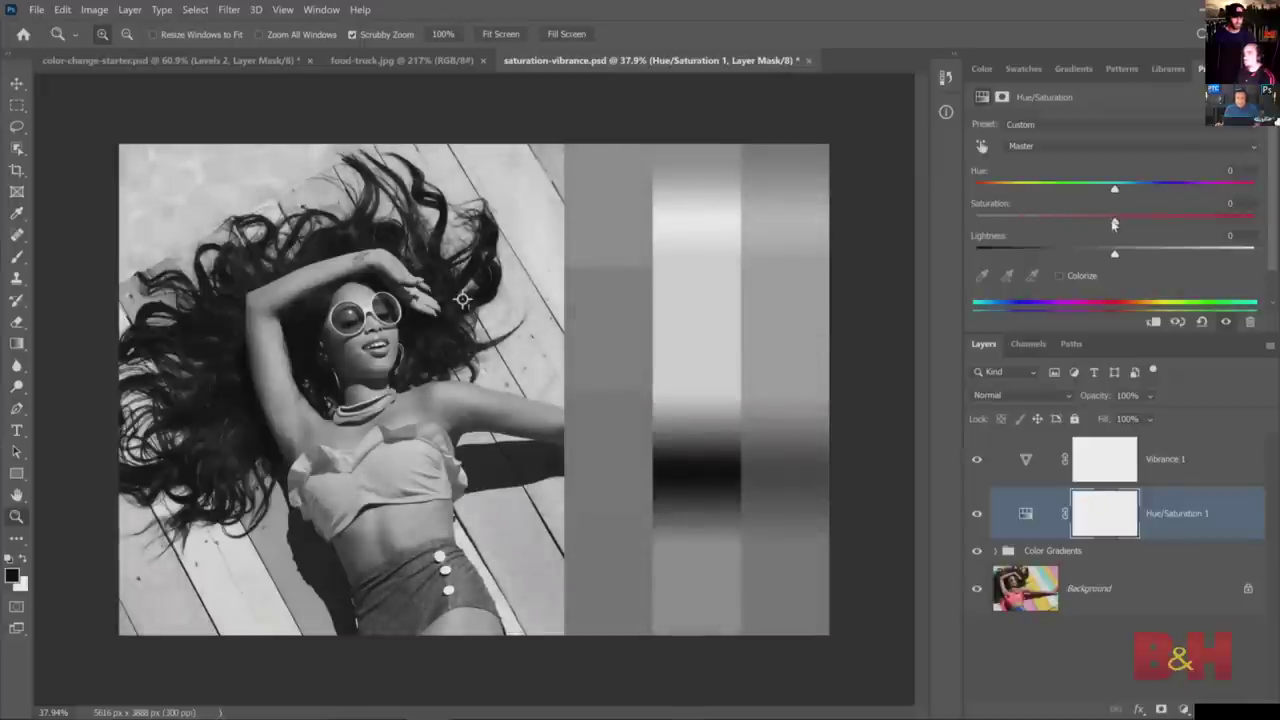
click(1022, 464)
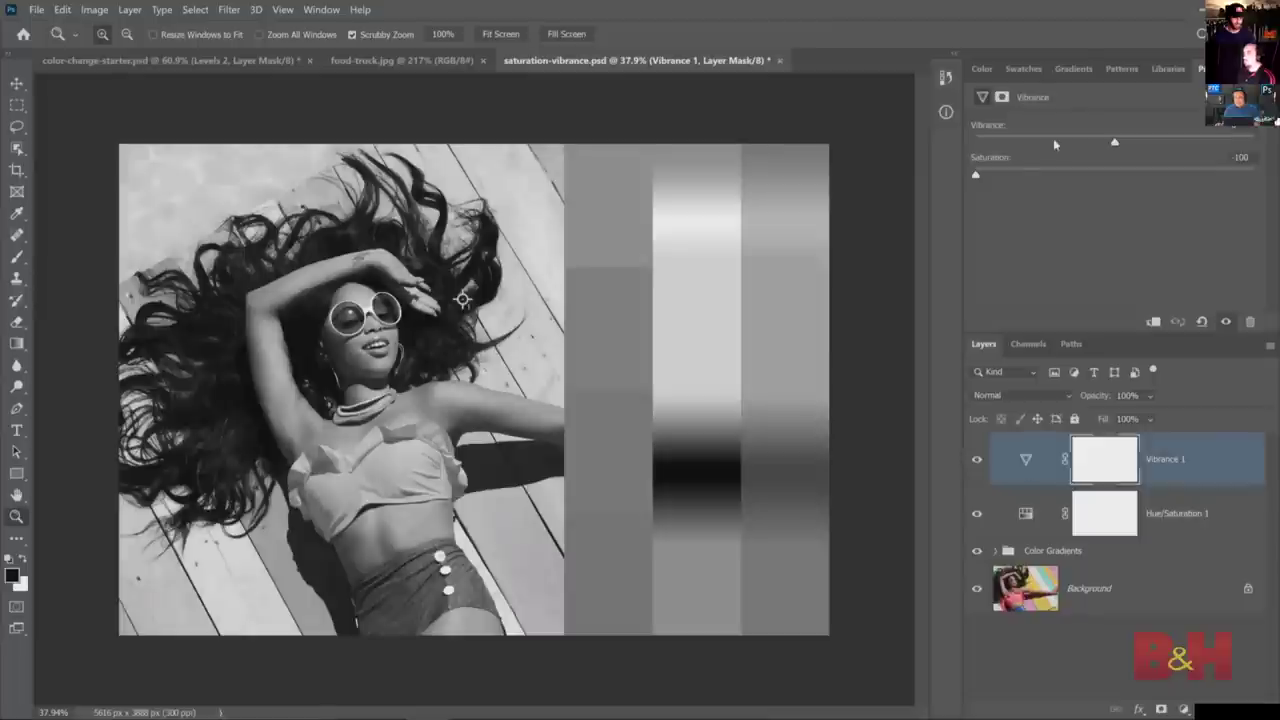
drag(977, 513, 977, 473)
- Set Hue/Saturation 1 Saturation to +100, compare against a reset, then hide the layer
click(1036, 521)
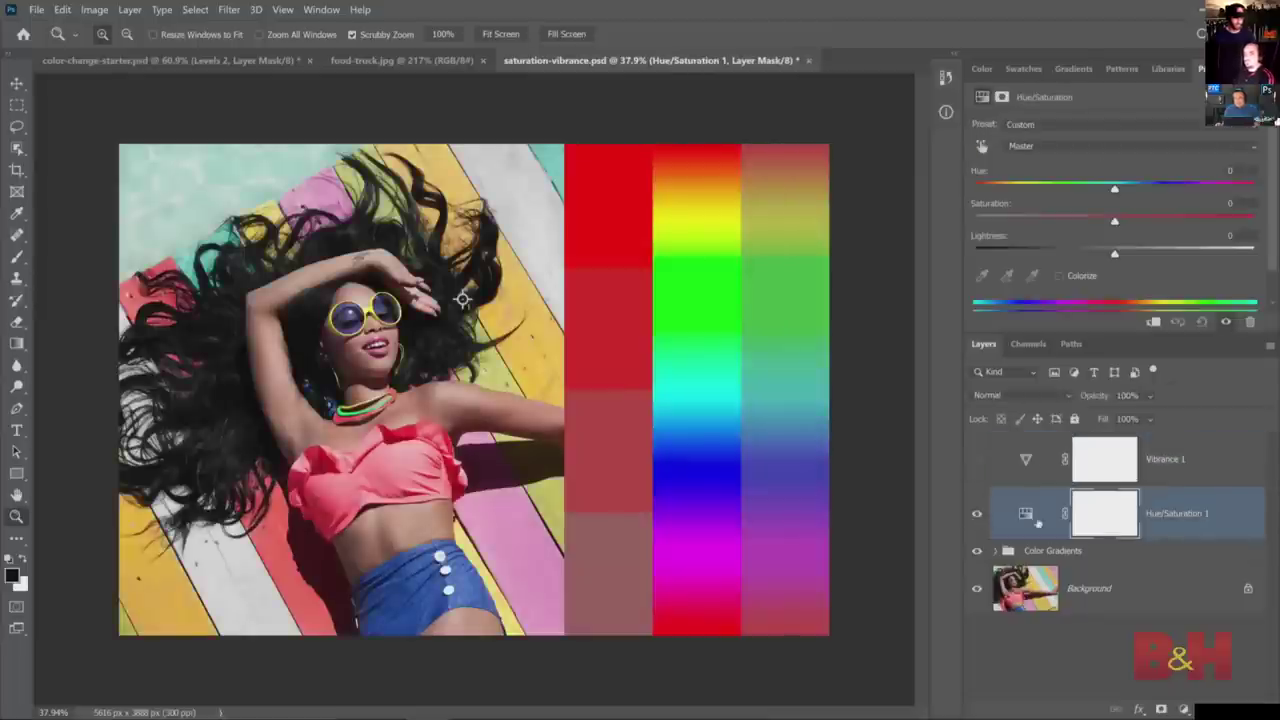
drag(1115, 222, 1270, 218)
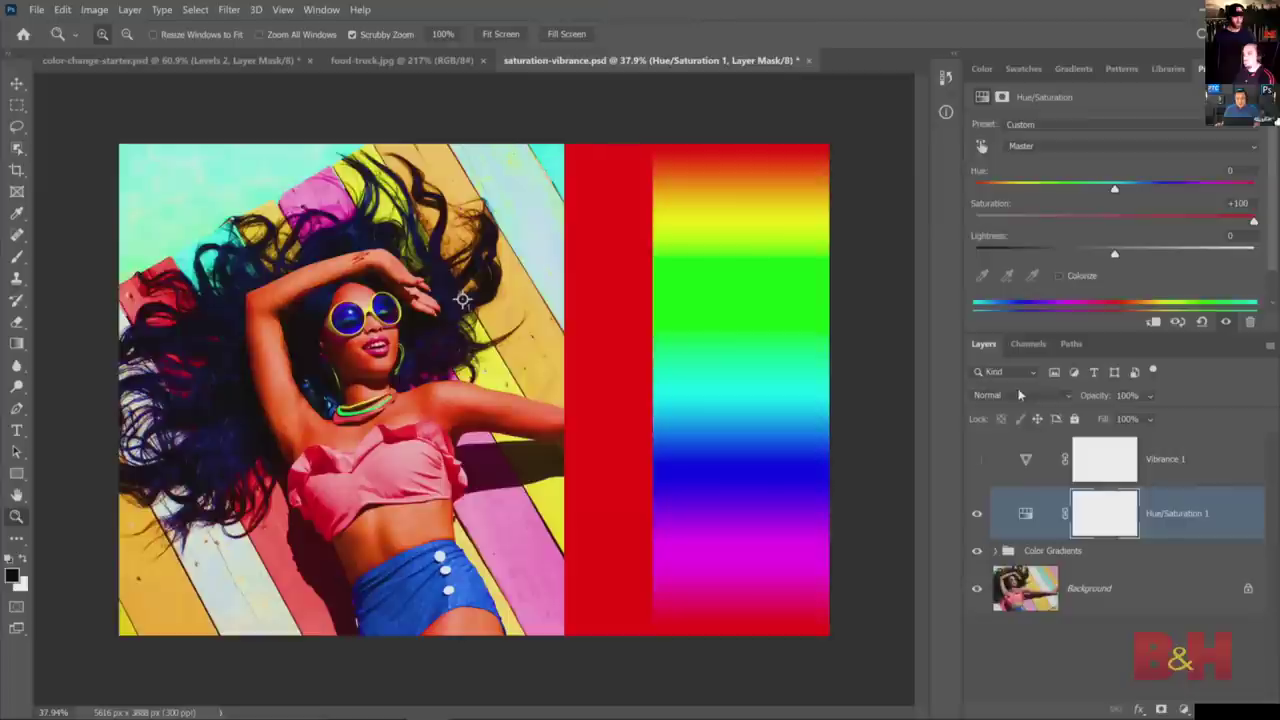
click(1201, 321)
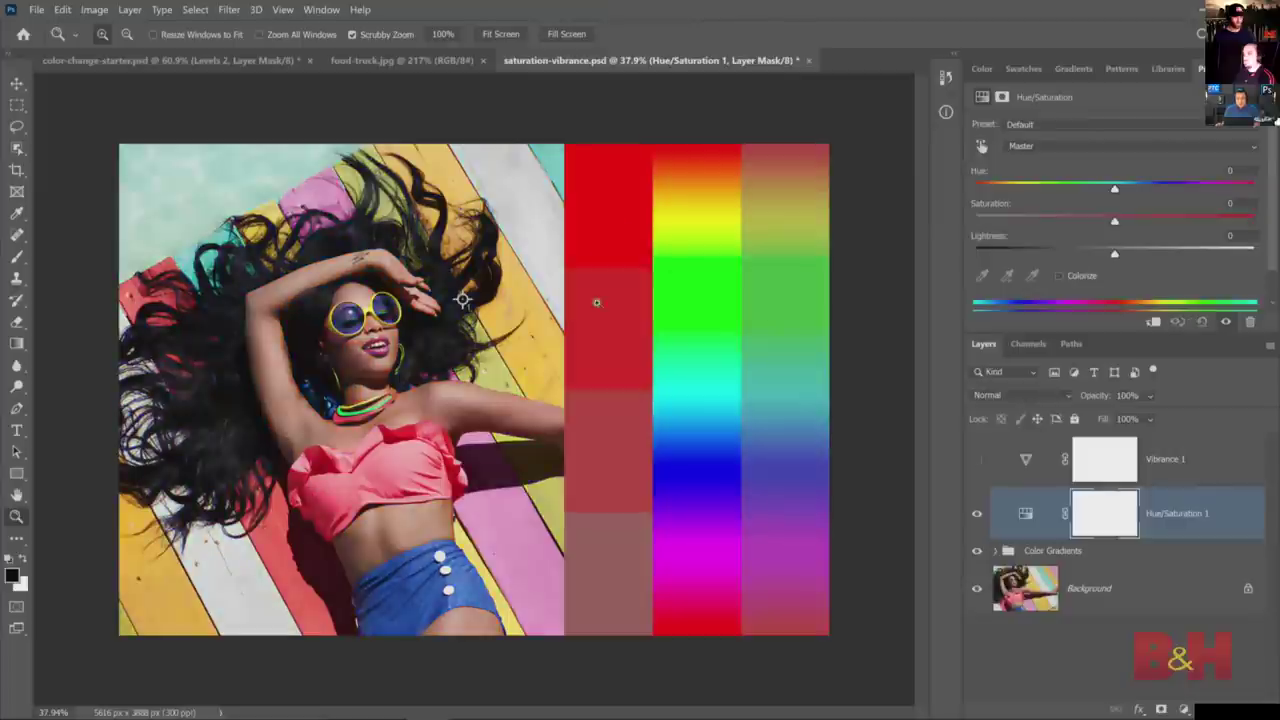
key(ctrl+z)
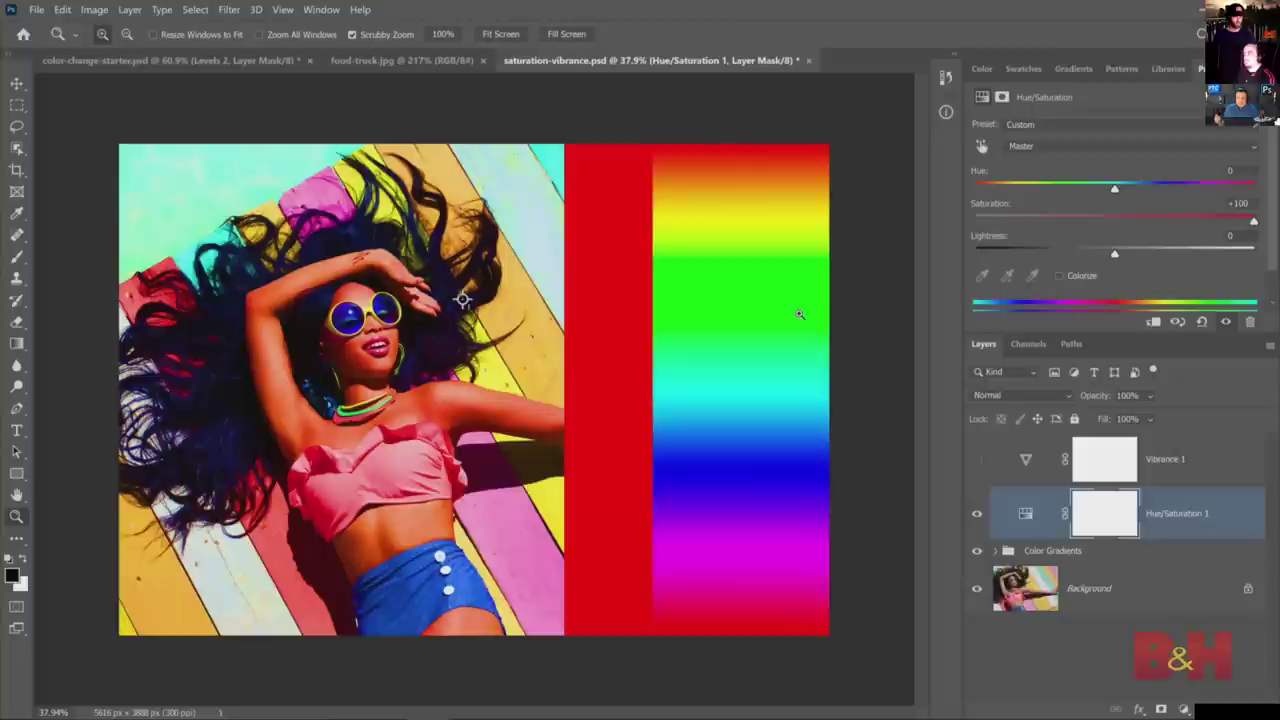
click(977, 513)
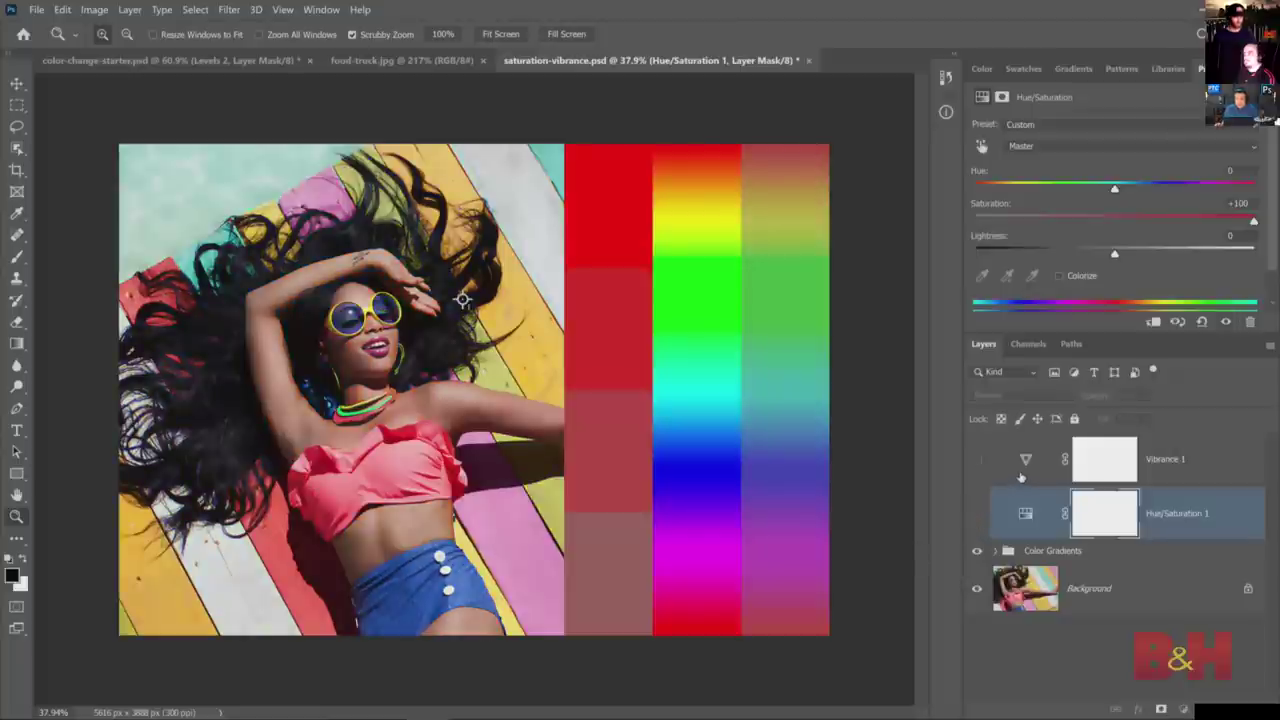
- Show and reset Vibrance 1, then raise Vibrance to maximum
click(1020, 476)
click(977, 461)
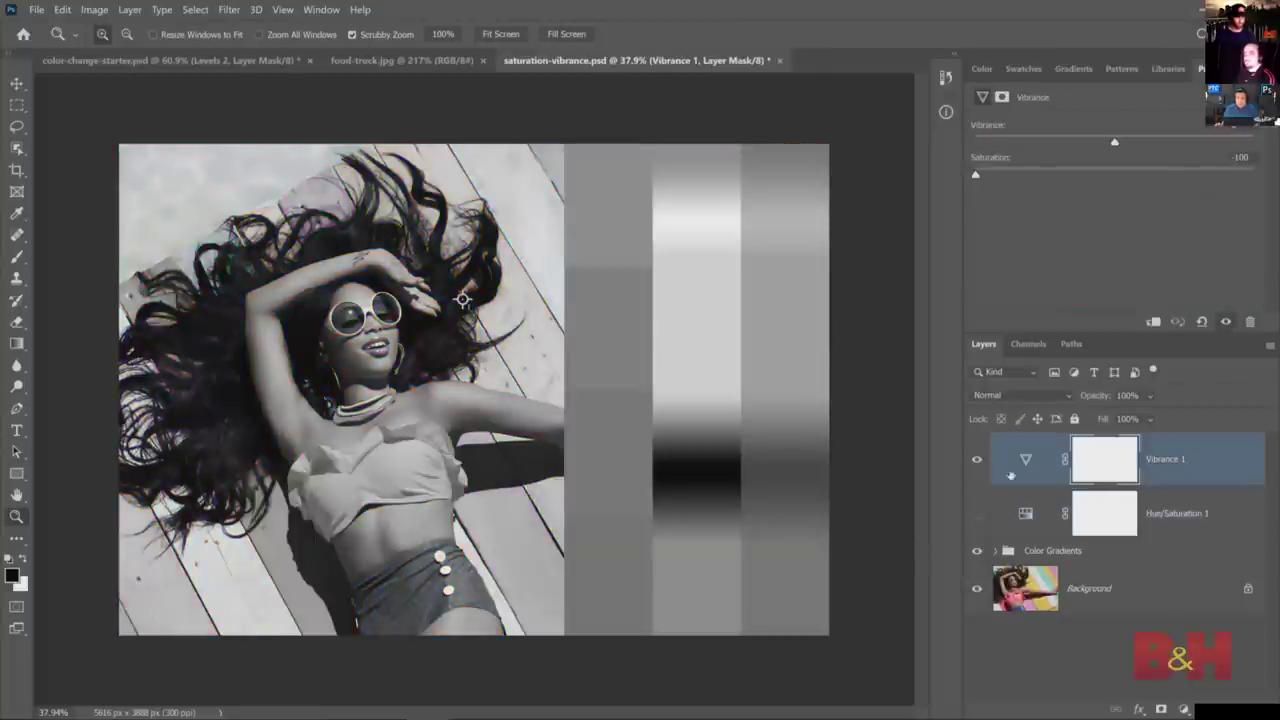
click(1201, 321)
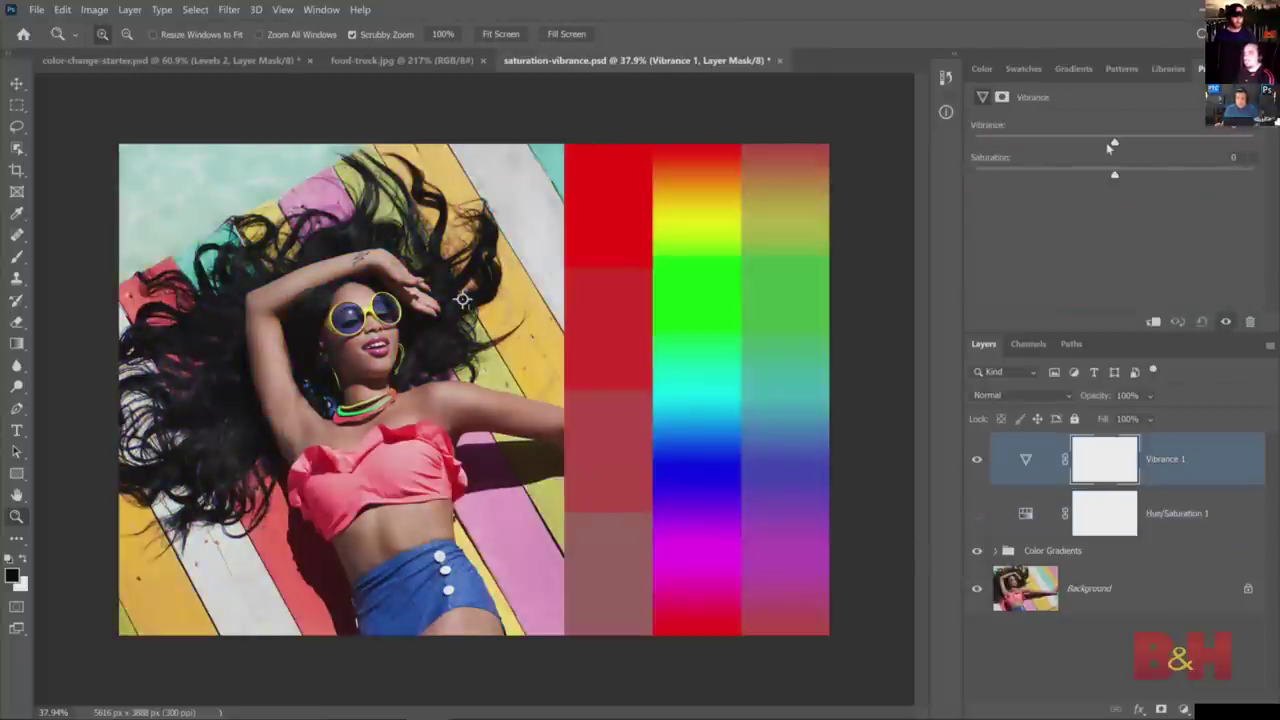
drag(1126, 145, 1263, 148)
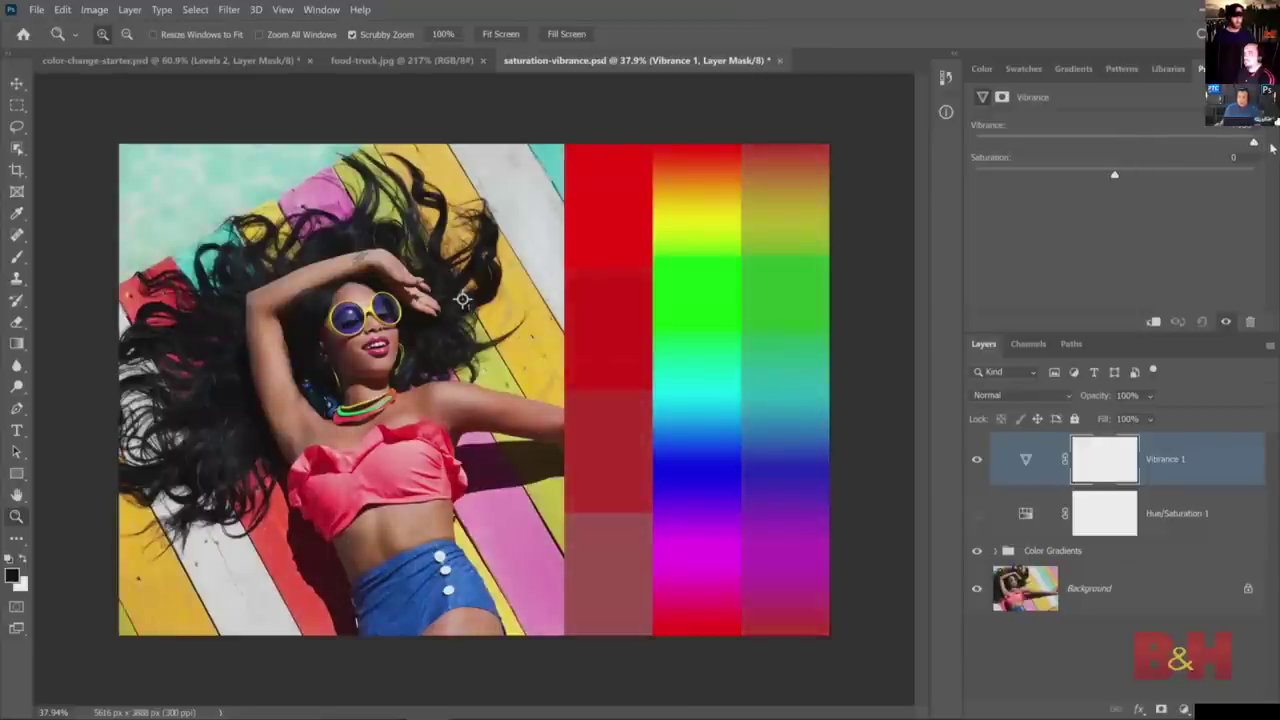
- Repeatedly toggle Vibrance 1 to compare the image with and without the vibrance boost
click(976, 459)
click(976, 459)
click(977, 460)
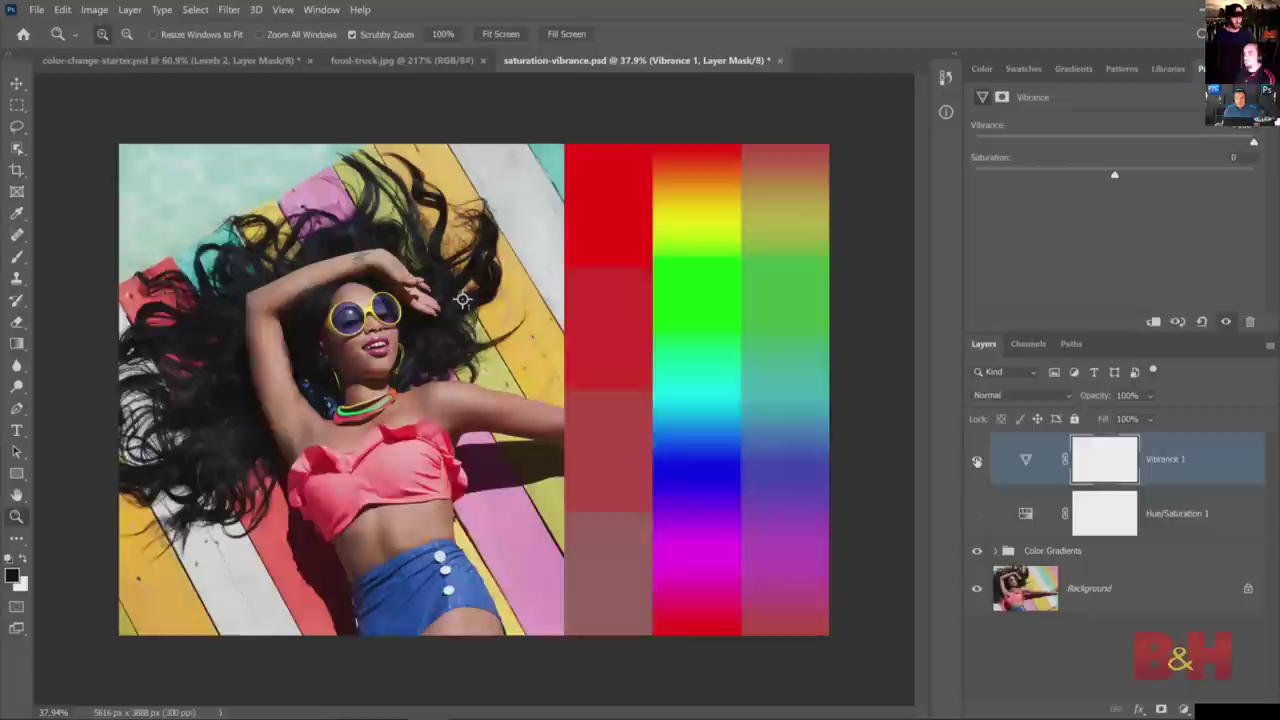
click(977, 460)
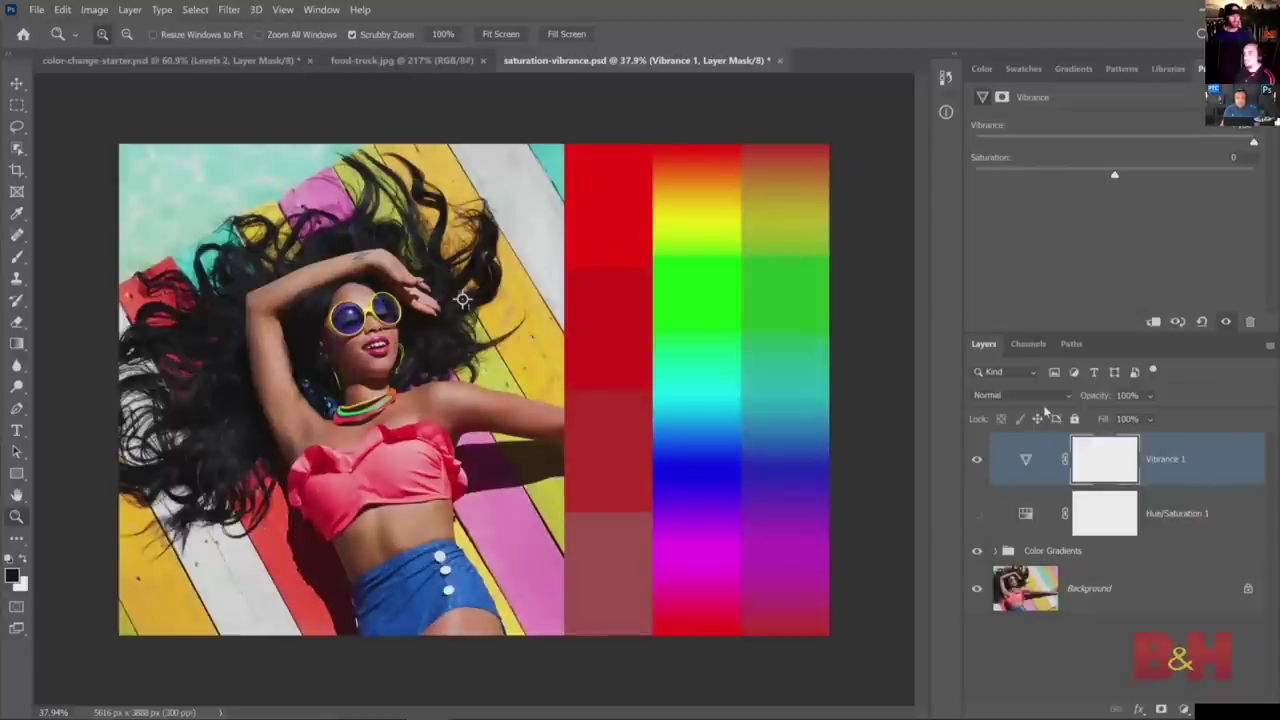
click(977, 460)
click(977, 460)
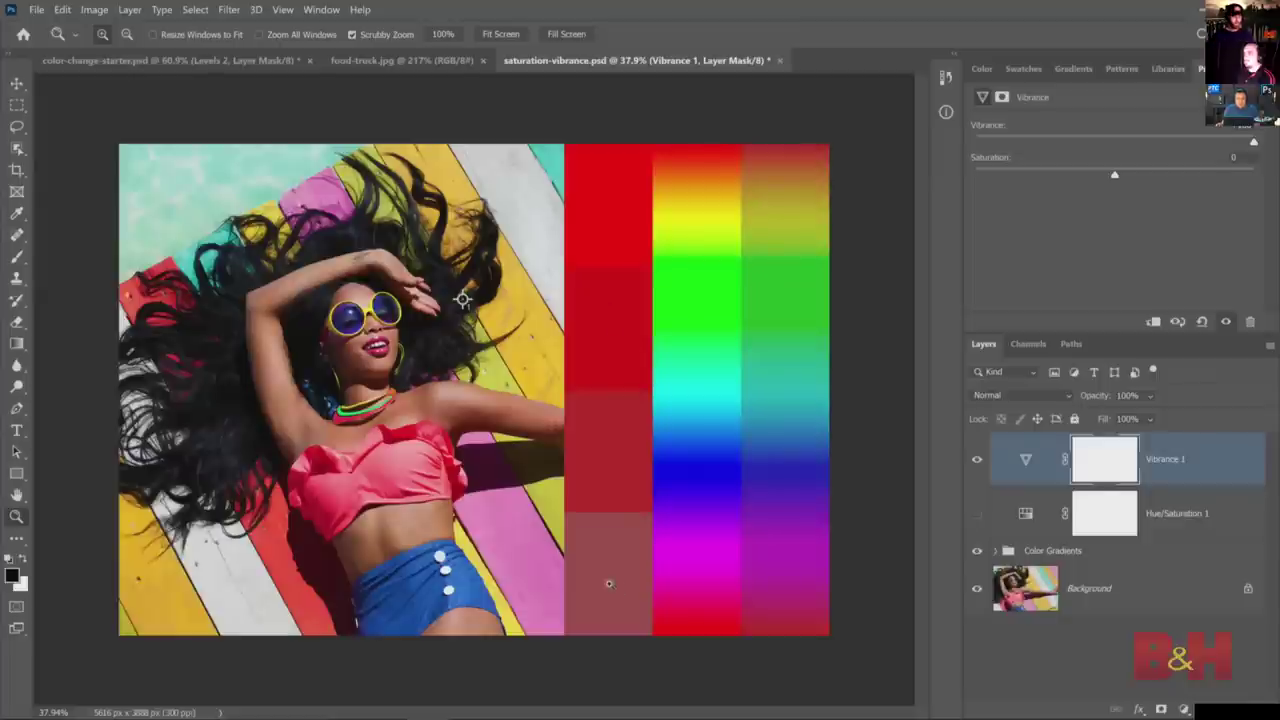
click(976, 460)
click(976, 460)
click(976, 460)
click(972, 470)
click(972, 470)
click(971, 470)
click(970, 470)
click(970, 472)
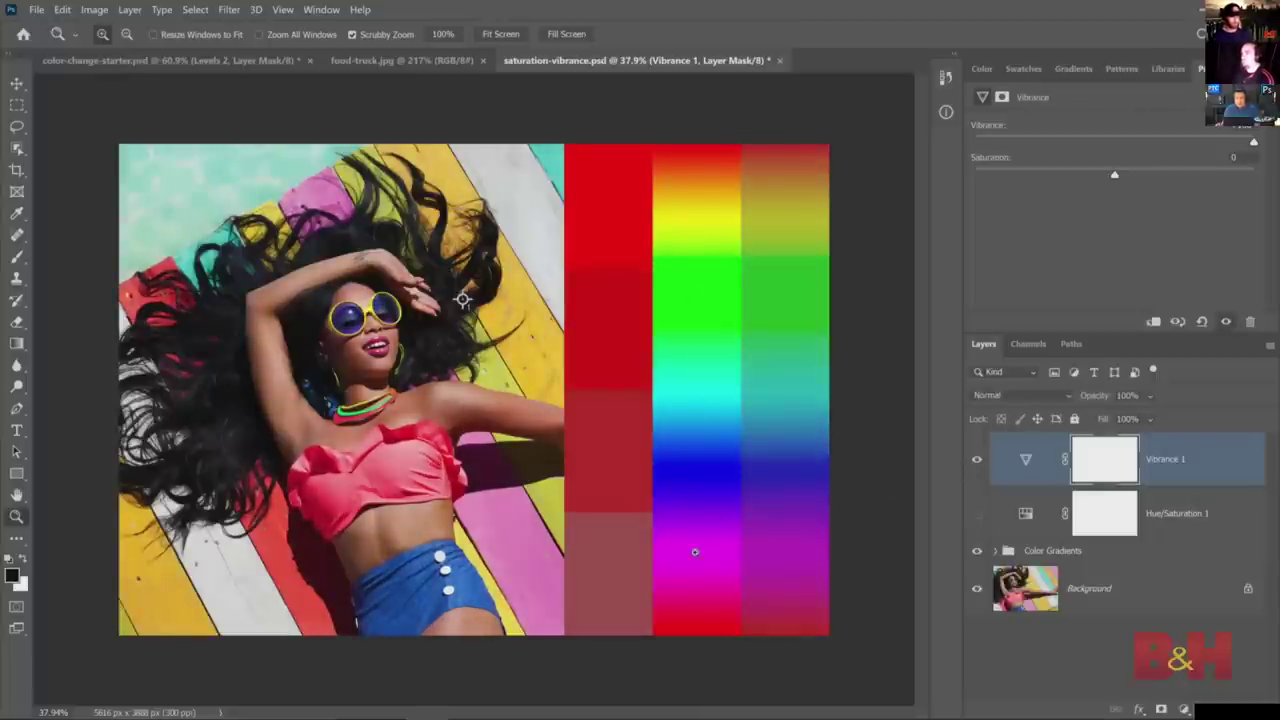
click(976, 469)
click(976, 469)
click(976, 469)
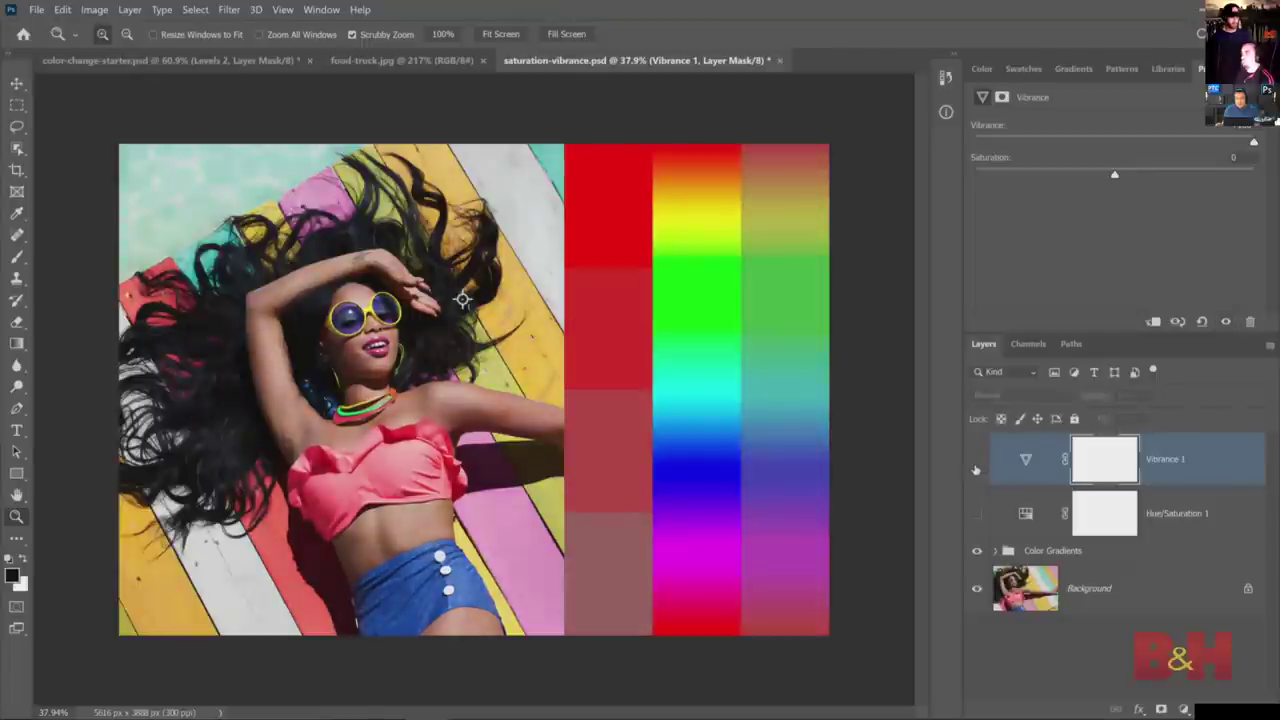
click(976, 469)
click(976, 469)
click(976, 469)
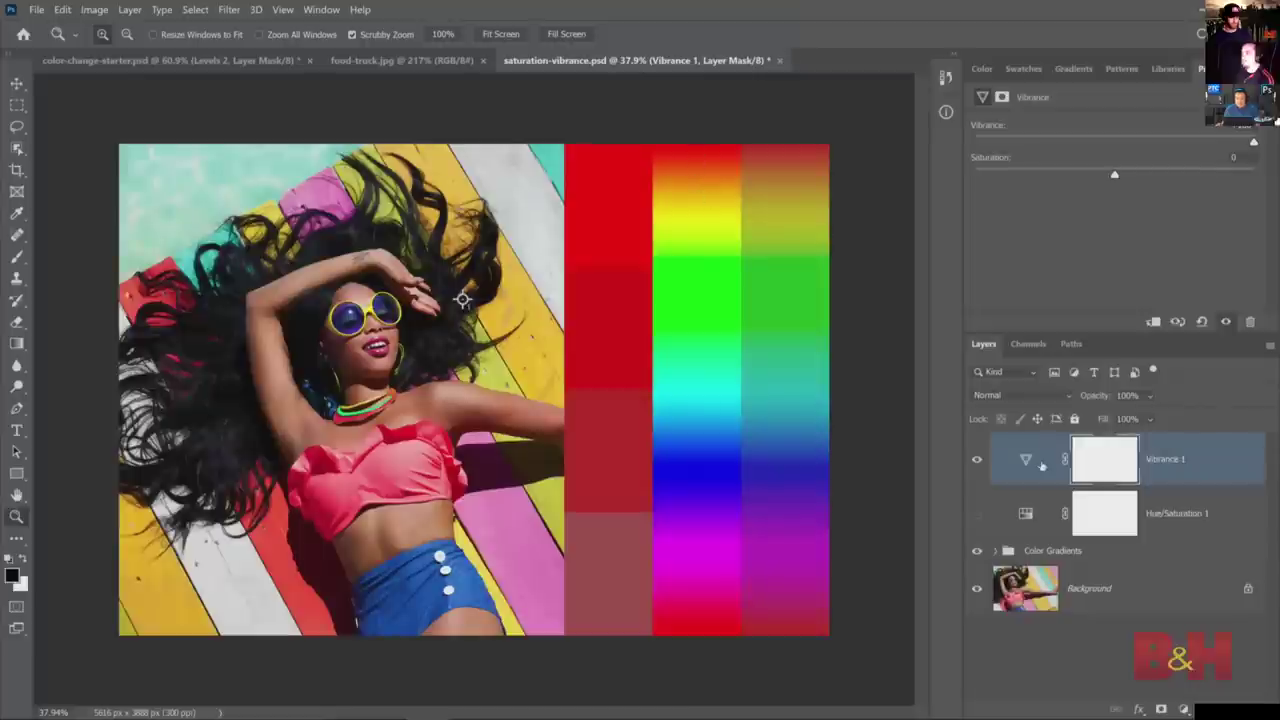
click(977, 460)
click(977, 460)
click(977, 460)
click(977, 460)
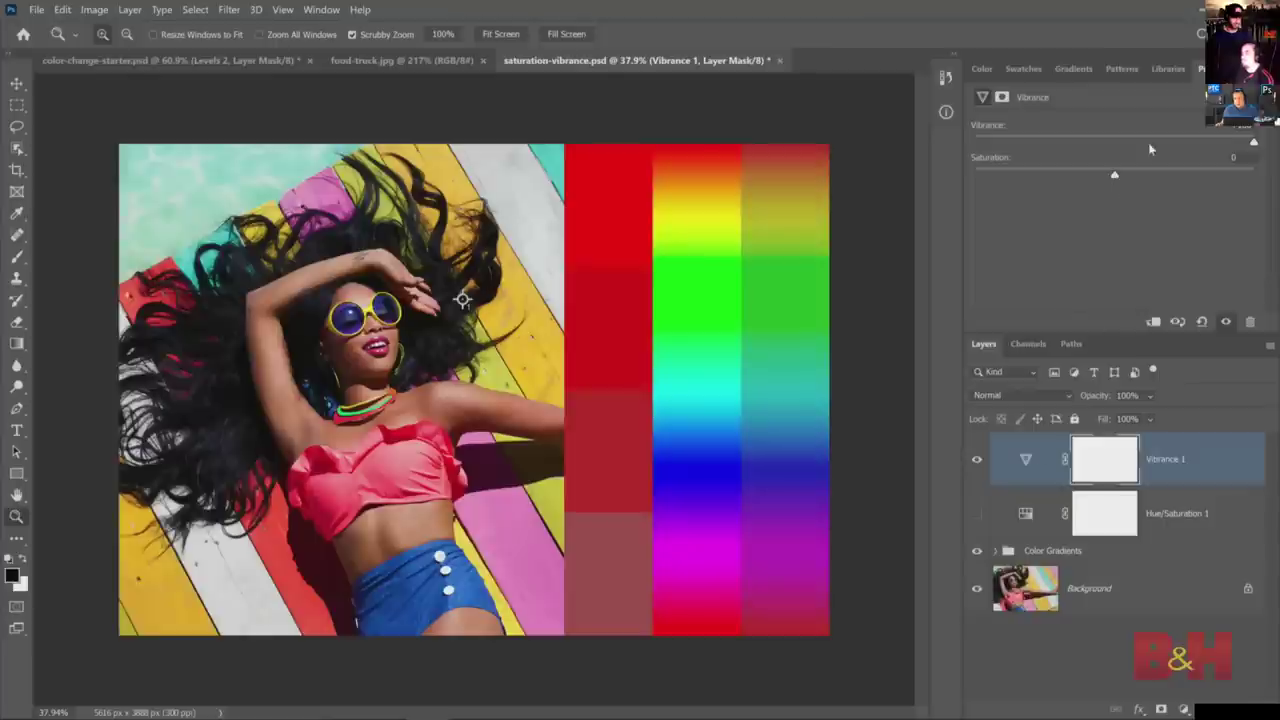
- Test Saturation +17, reset, set Vibrance back to maximum, and hide Vibrance 1
drag(1120, 141, 1254, 141)
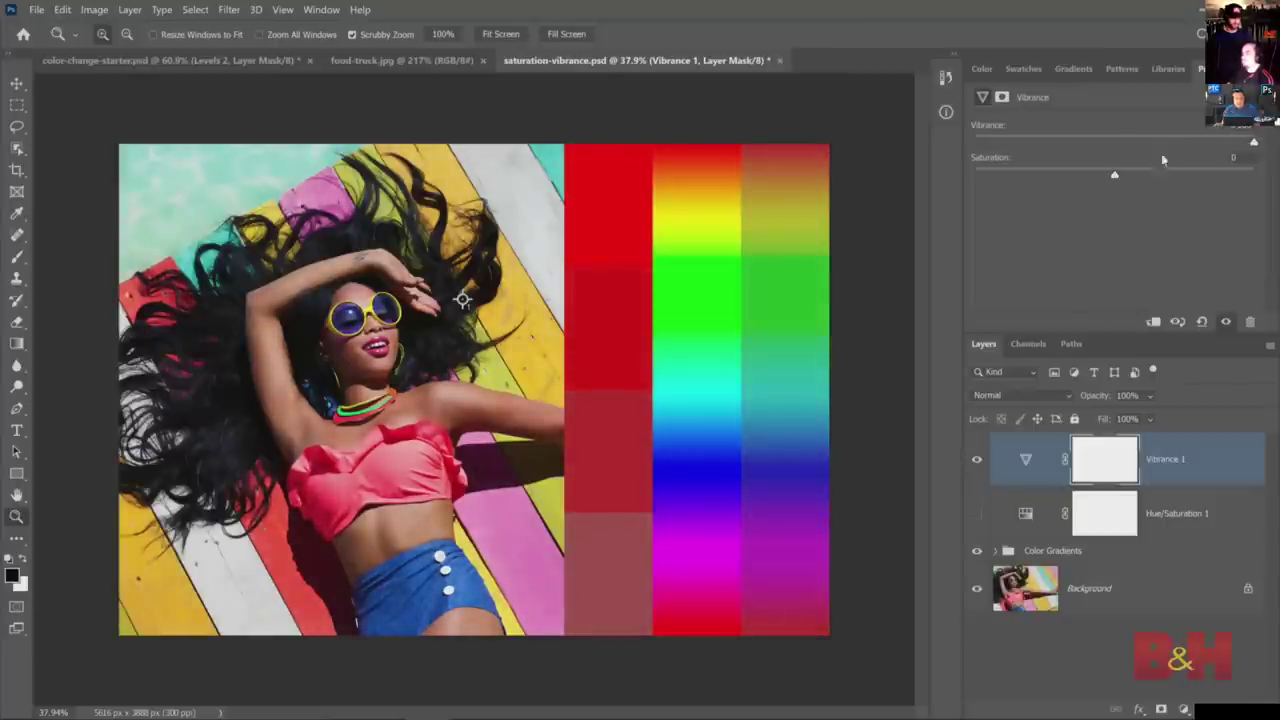
drag(1115, 176, 1131, 176)
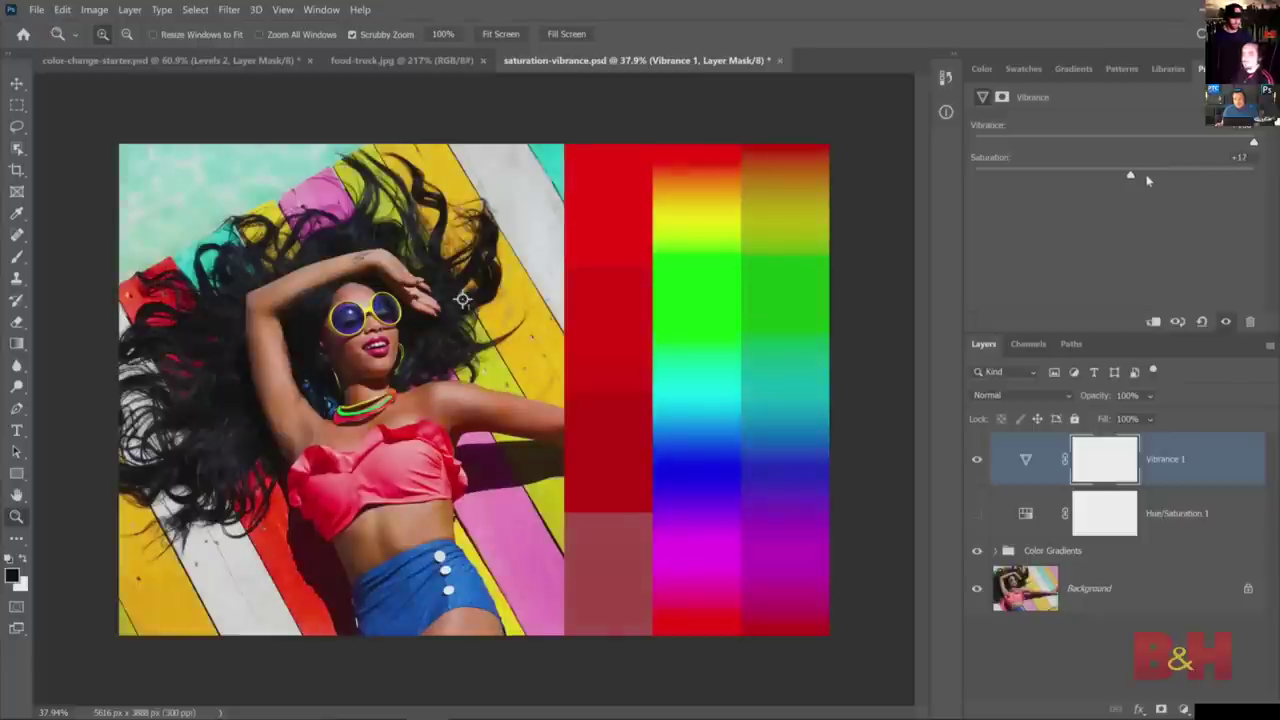
click(1201, 321)
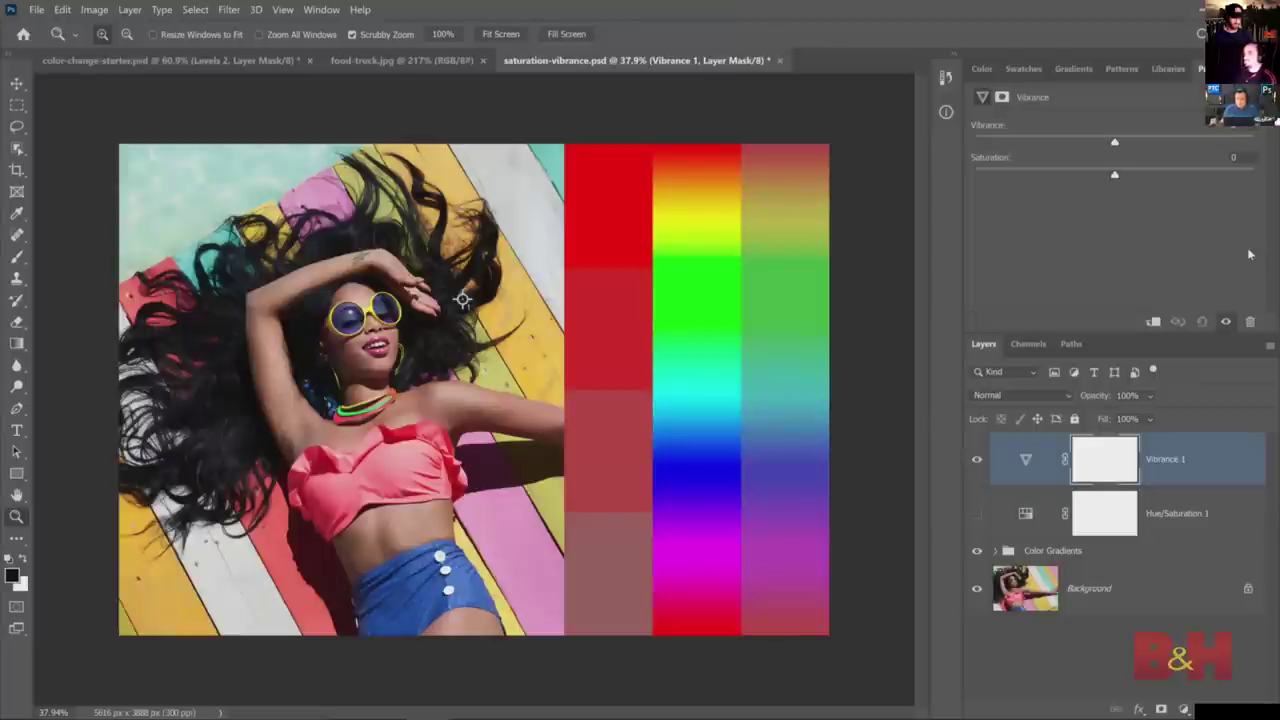
drag(1122, 147, 1272, 149)
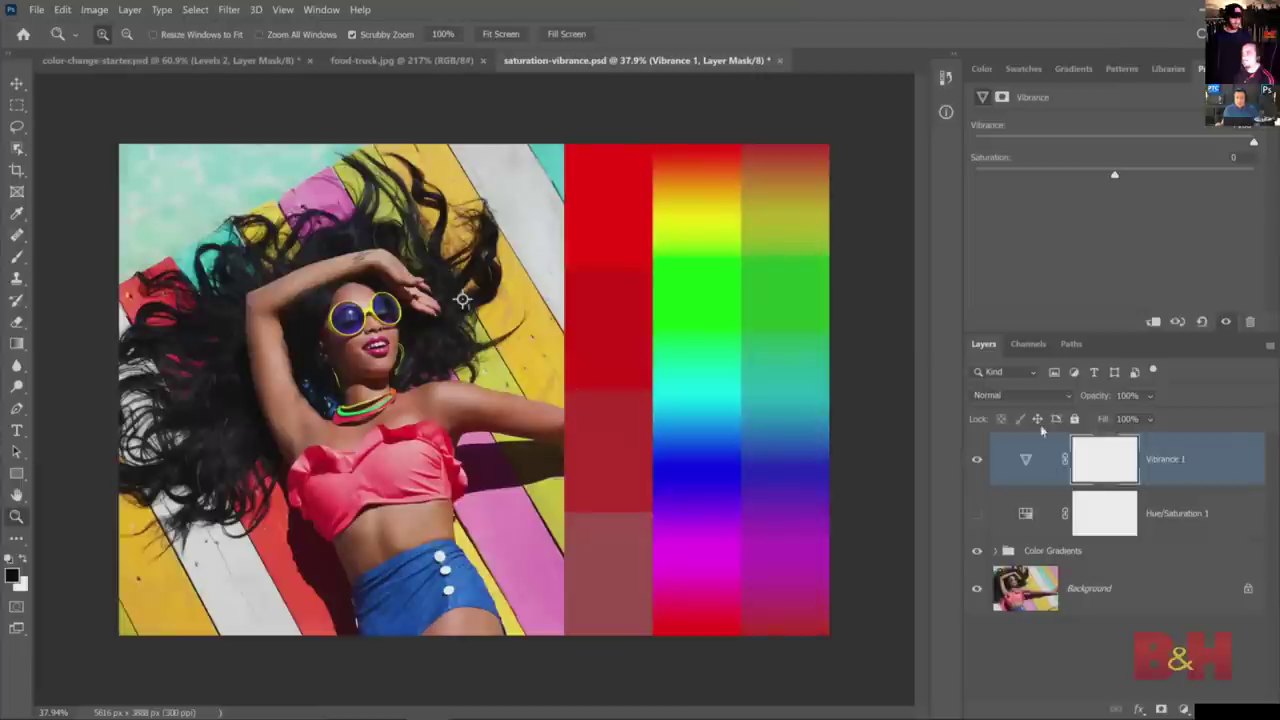
click(979, 463)
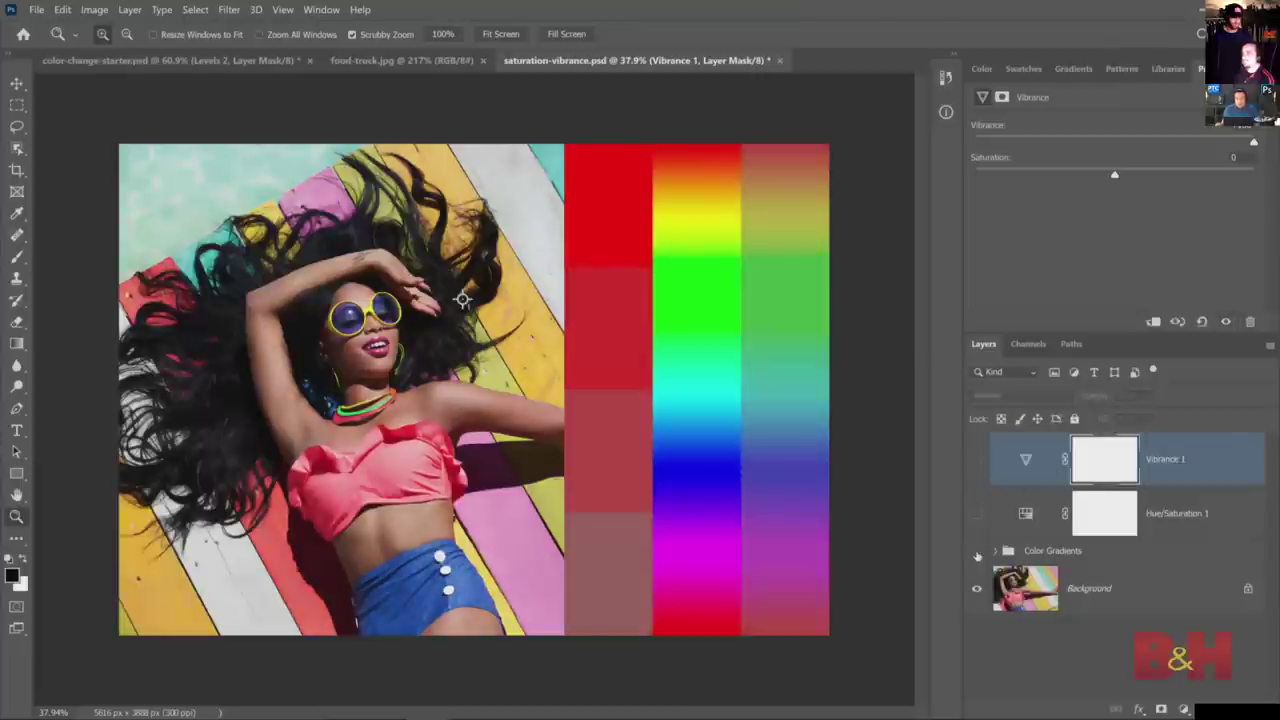
- Hide the Color Gradients group and retest maximum Vibrance on the photo alone, then hide it
click(977, 551)
click(1050, 594)
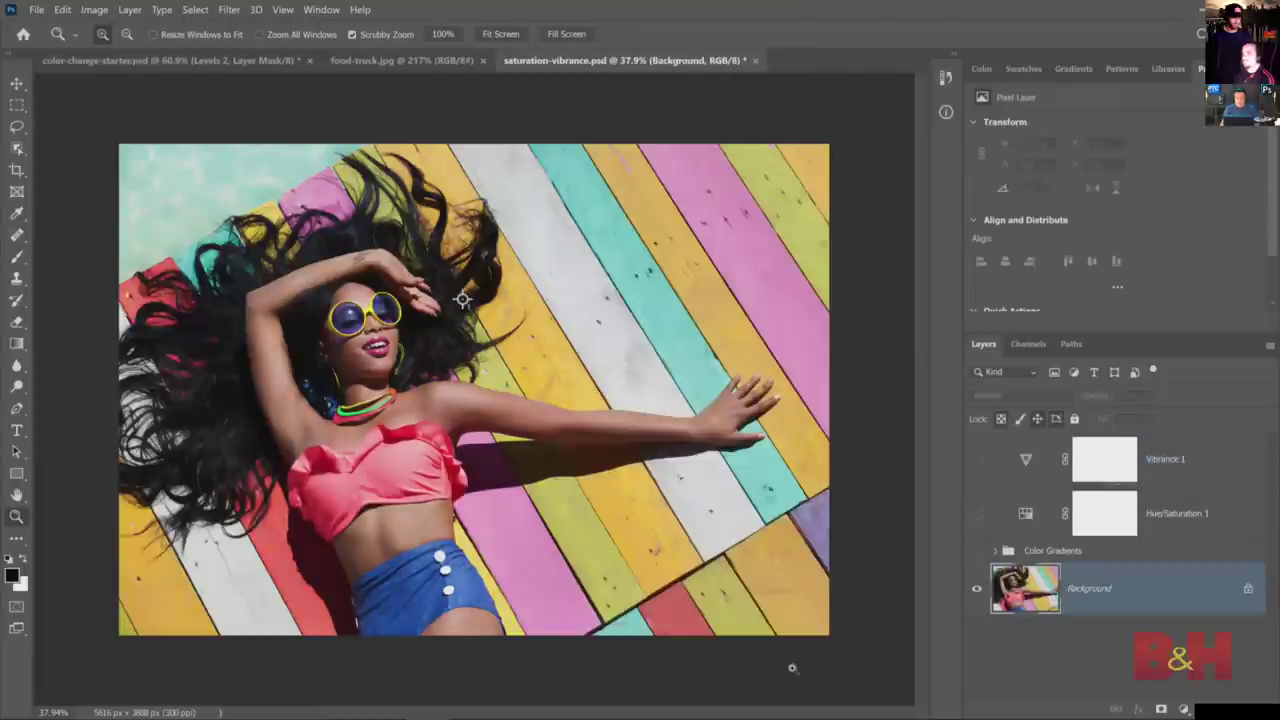
click(977, 459)
click(1023, 460)
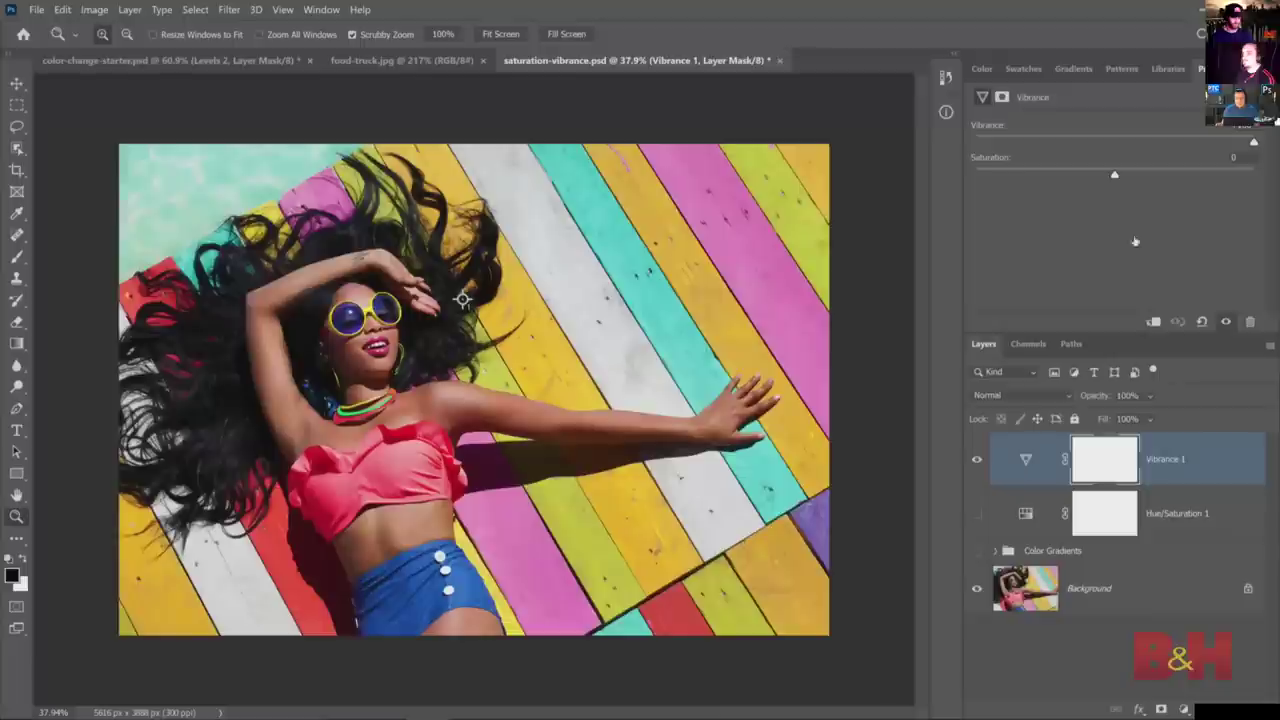
drag(1064, 140, 1262, 145)
click(977, 459)
- Convert the Background layer to a smart object
click(1197, 598)
right_click(1197, 602)
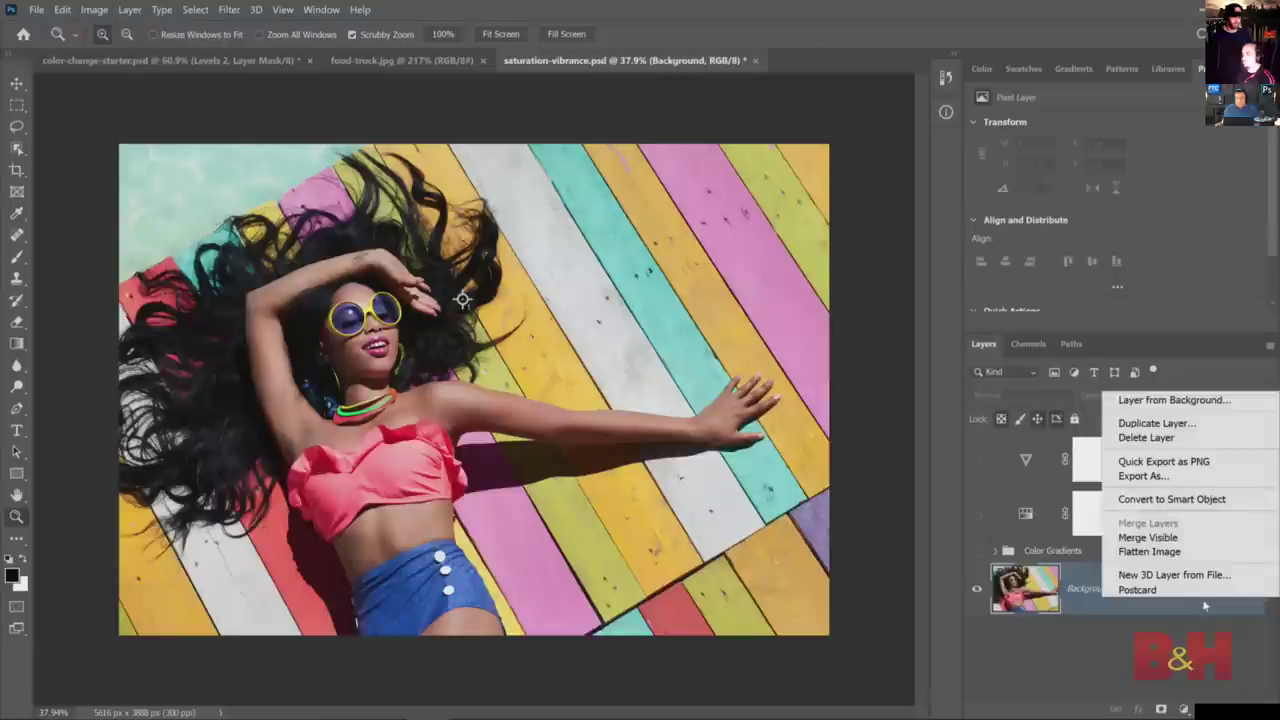
click(1173, 500)
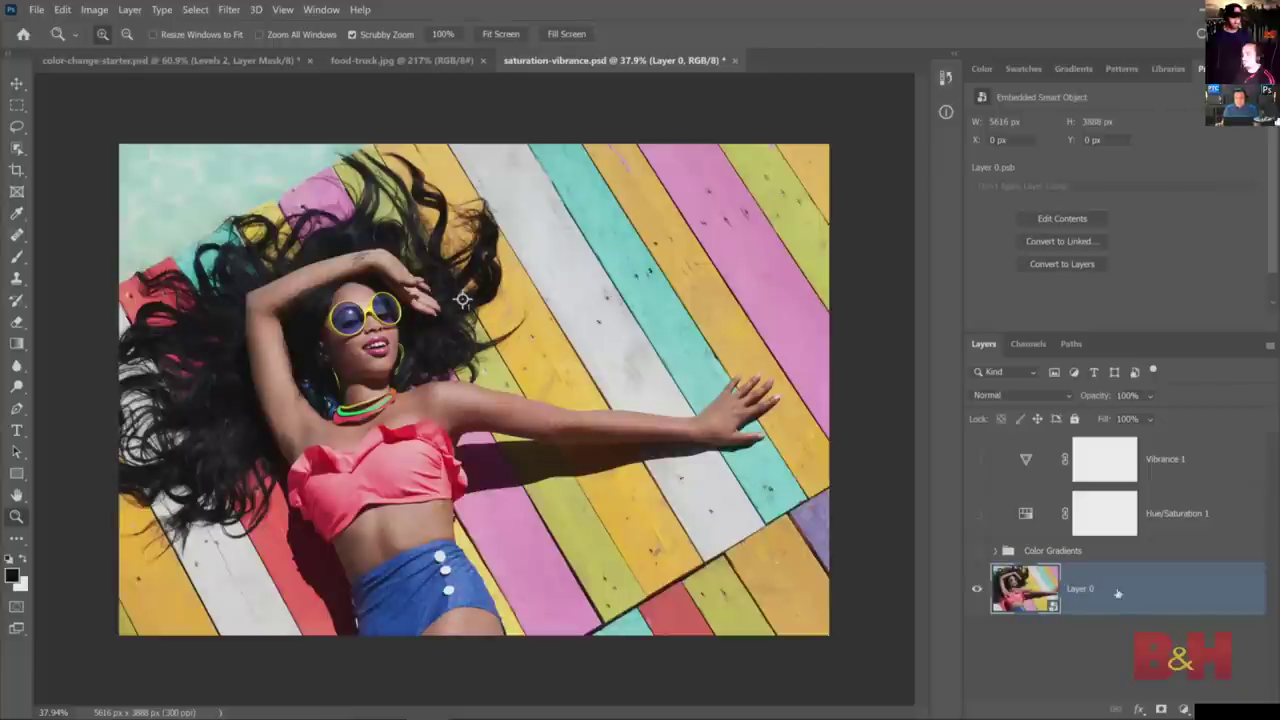
click(229, 10)
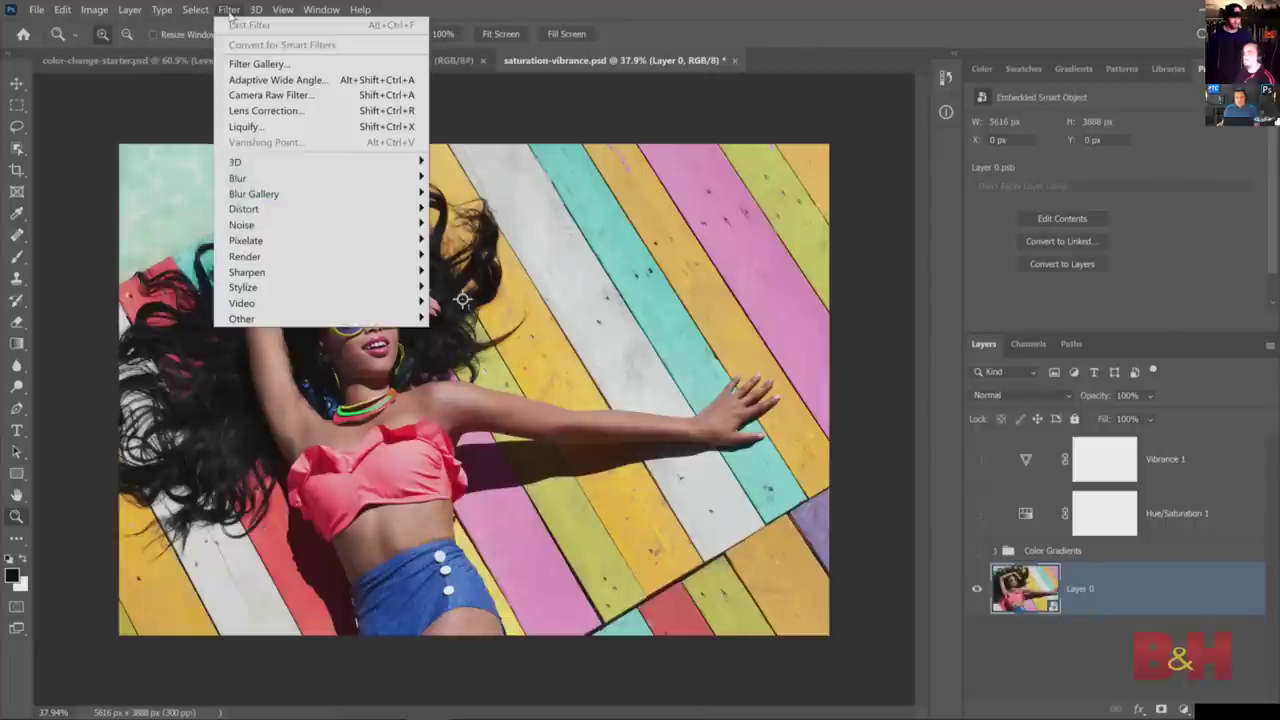
- Apply the Camera Raw filter and set its Color Mixer to per-colour adjustment
click(272, 95)
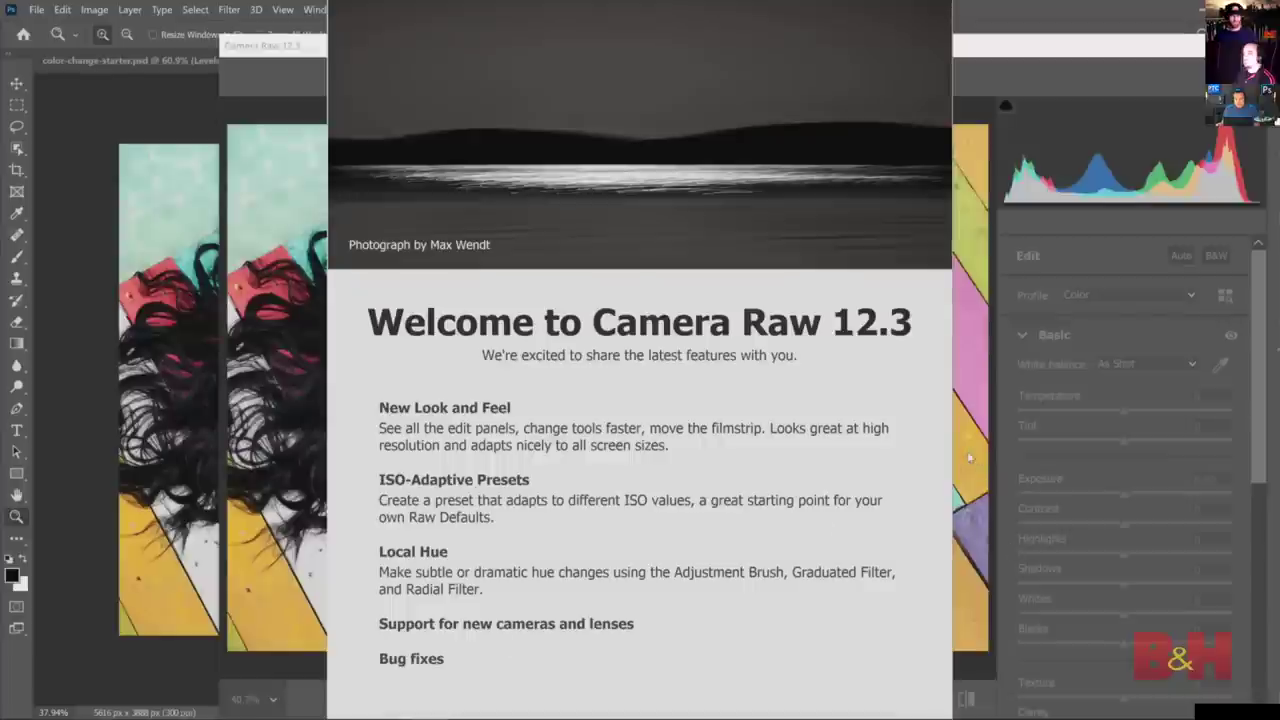
click(882, 669)
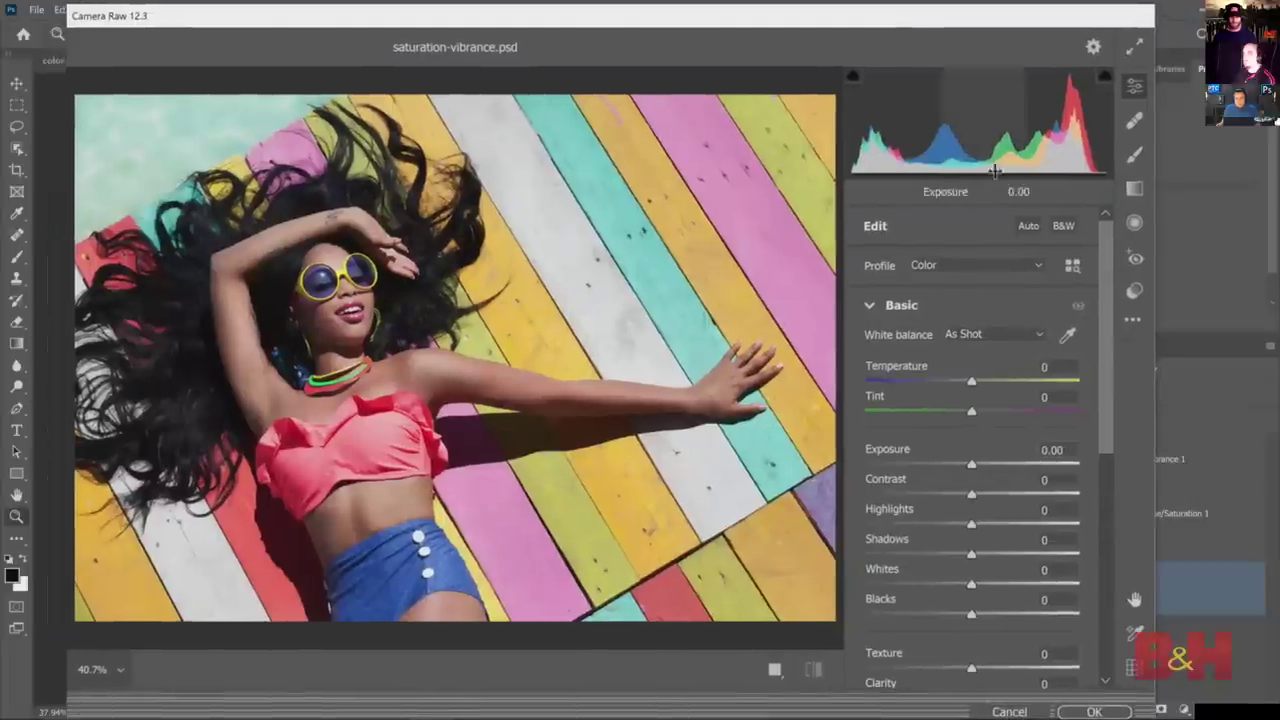
click(873, 308)
click(871, 425)
click(947, 318)
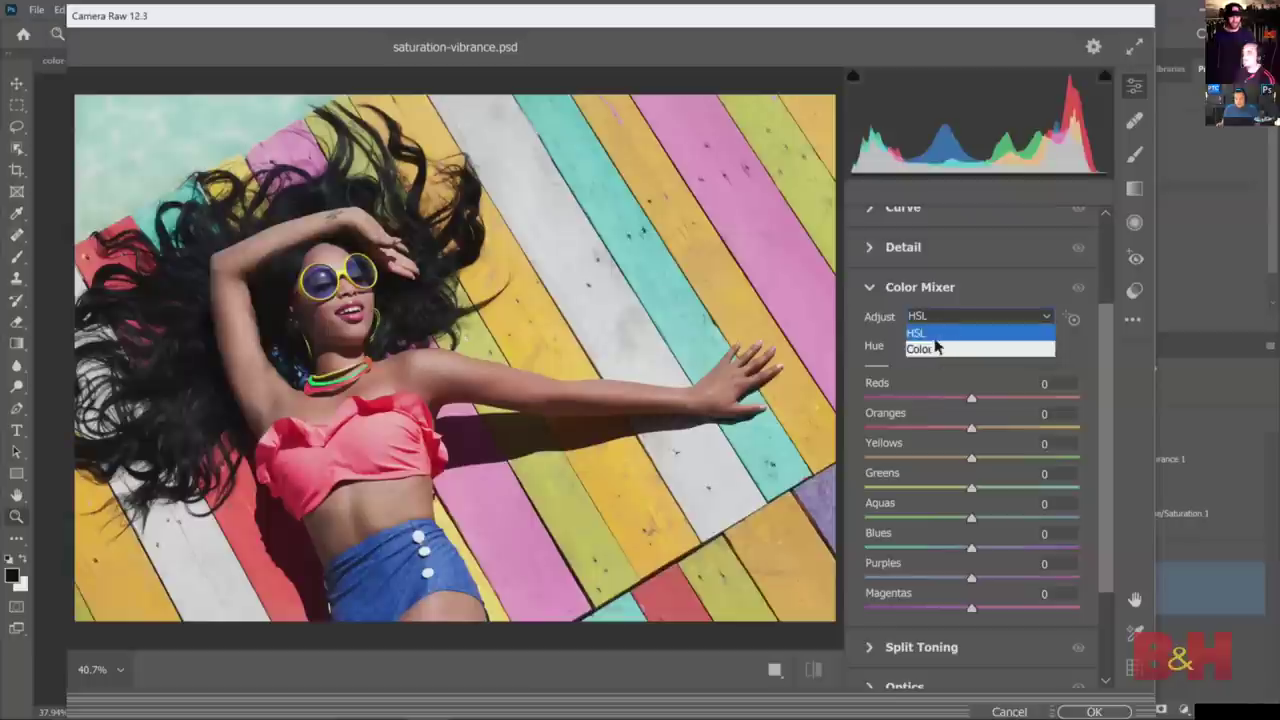
click(936, 352)
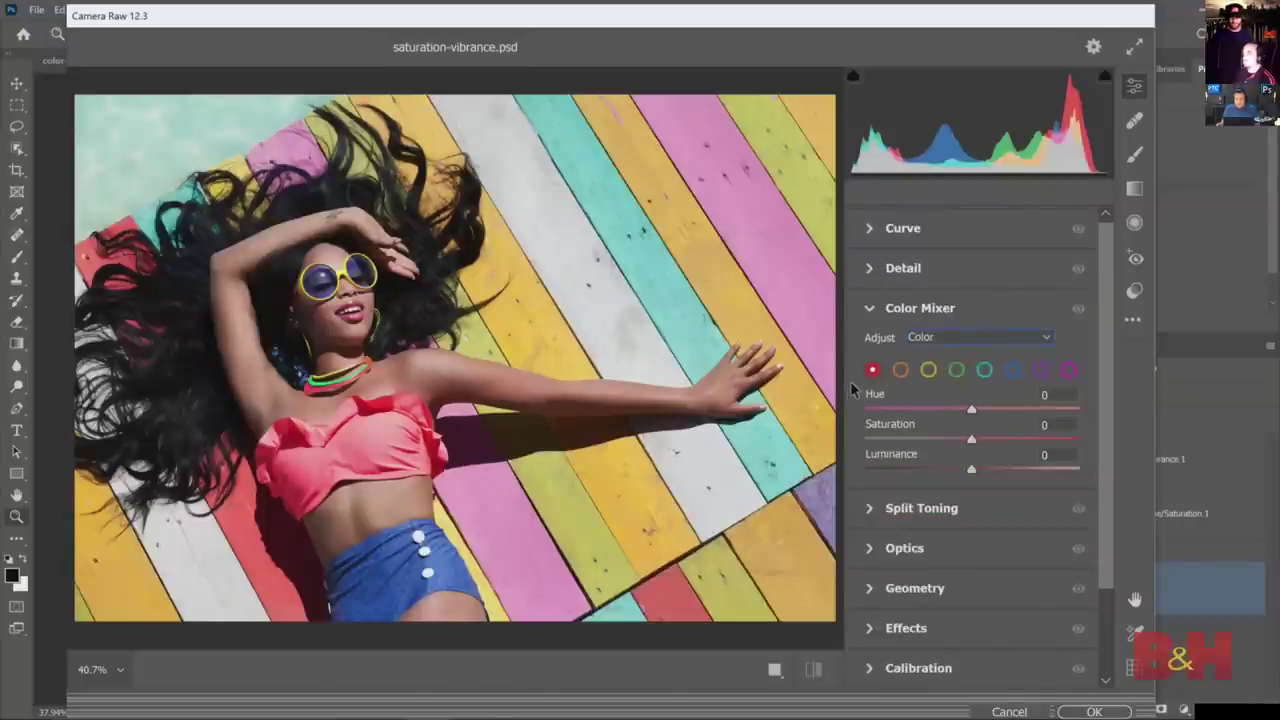
- Adjust aqua: Saturation +94, Luminance -39, and a hue shift
click(985, 370)
drag(971, 439, 1074, 441)
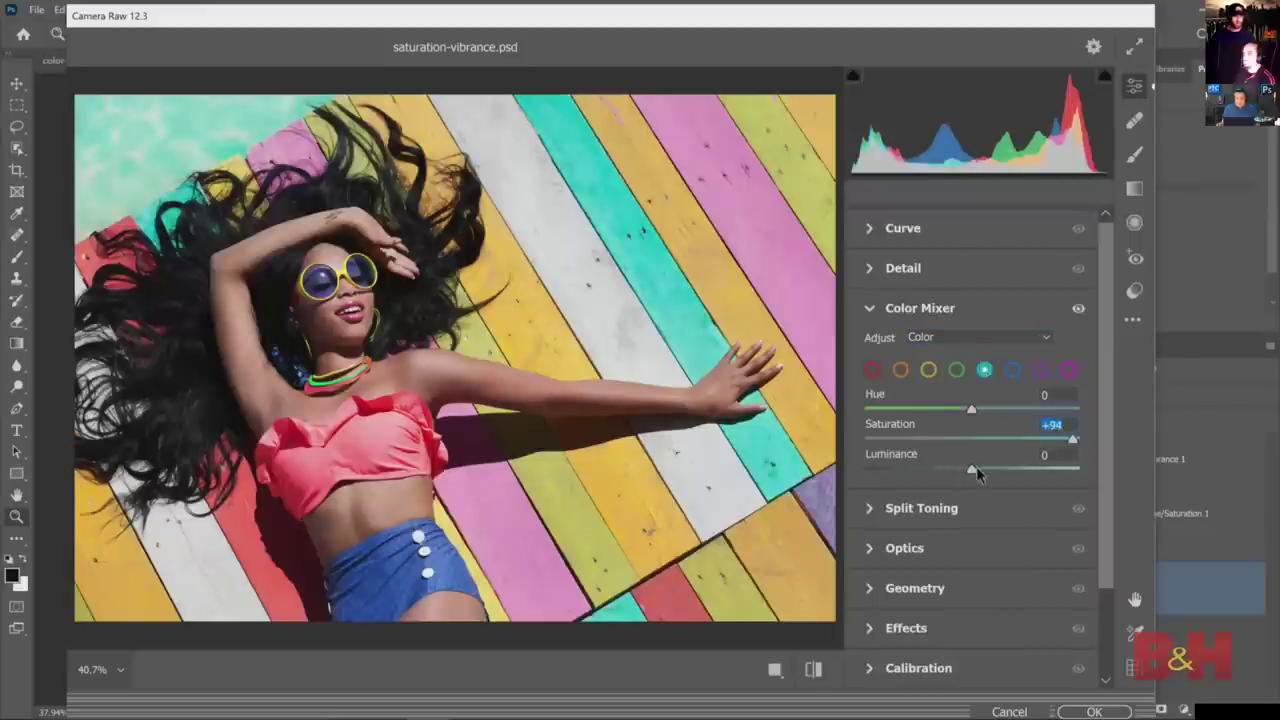
key(Tab)
key(Down)
key(Down)
key(Down)
drag(952, 484, 929, 470)
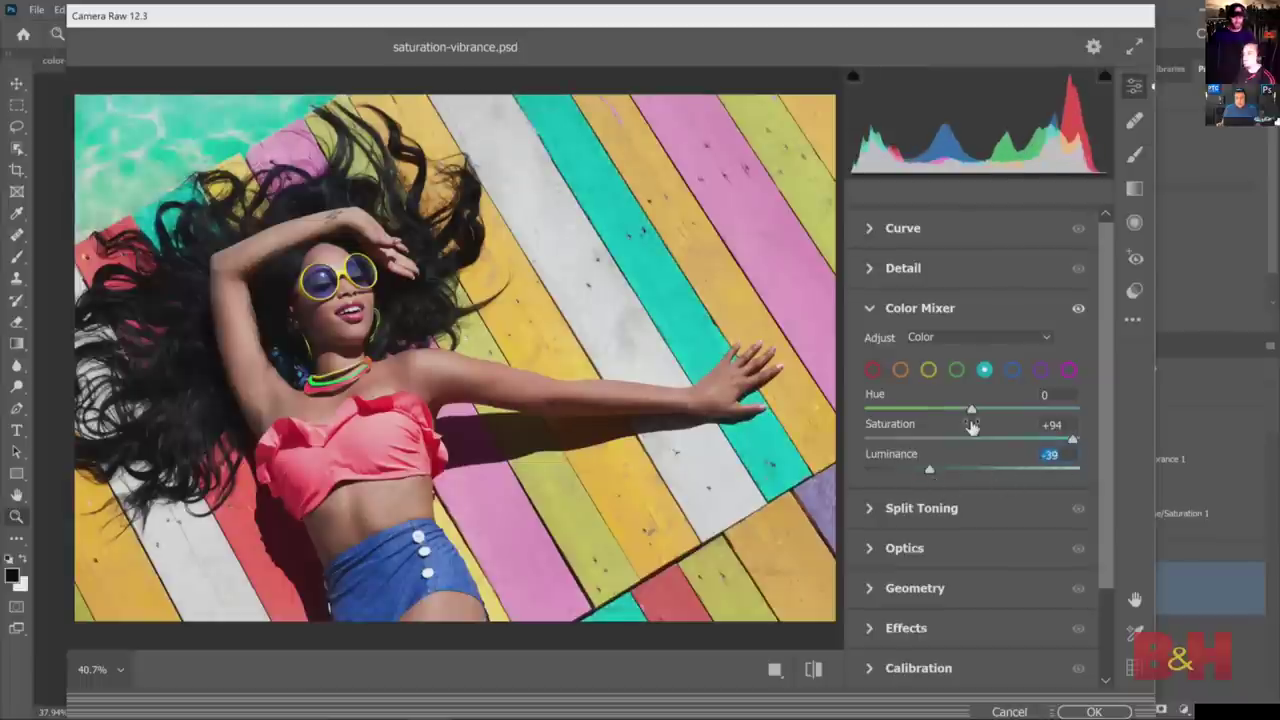
drag(968, 414, 1038, 422)
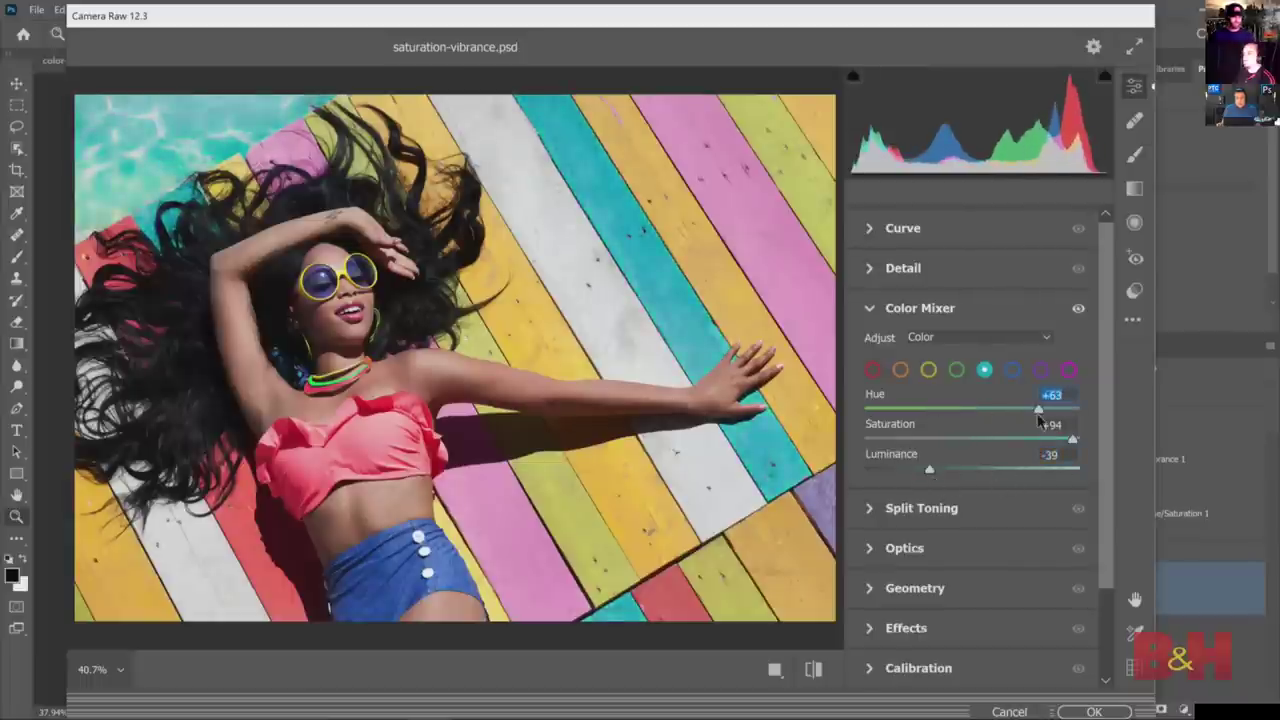
- Mute the blue shorts with blue Saturation -44 and Luminance -30
click(1012, 370)
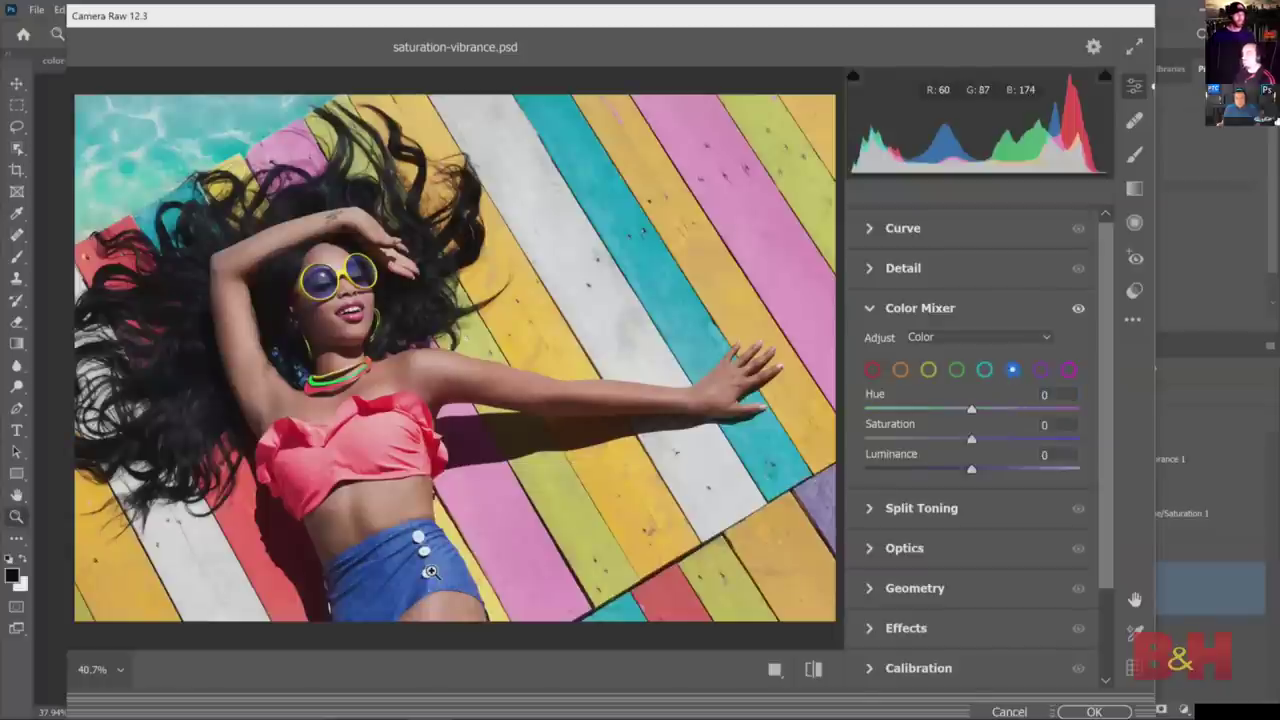
drag(971, 440, 939, 472)
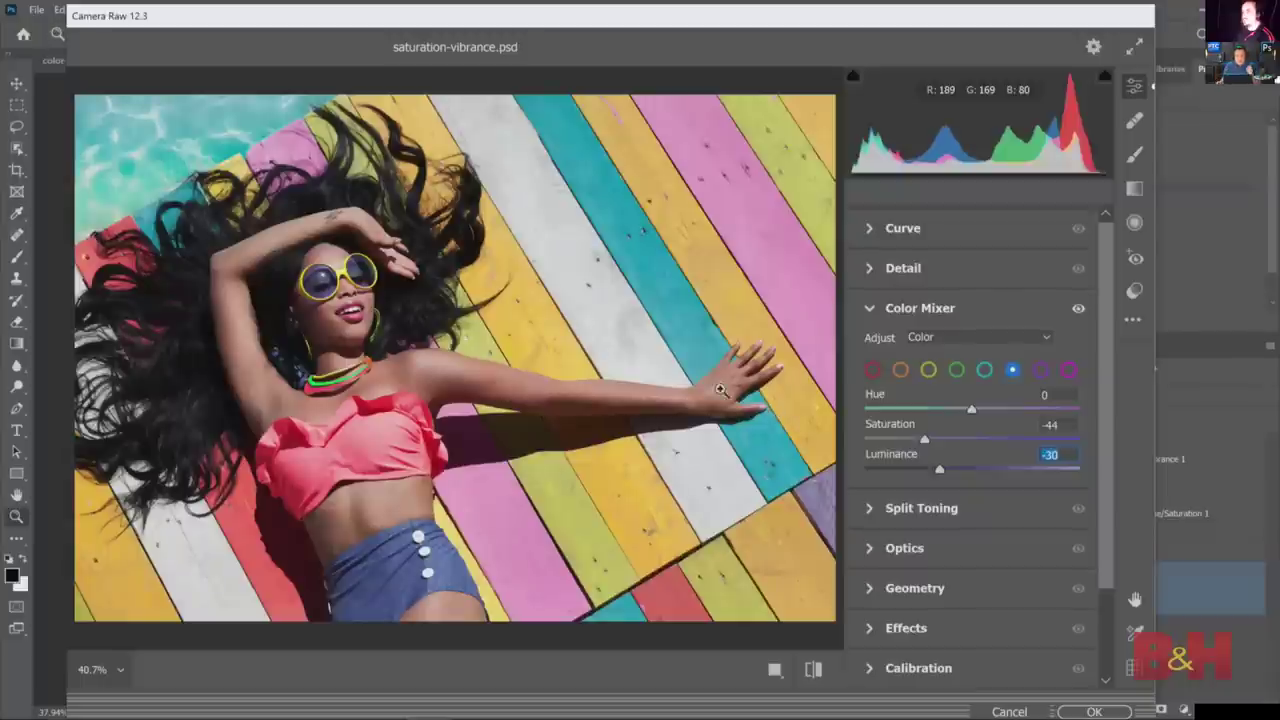
click(877, 318)
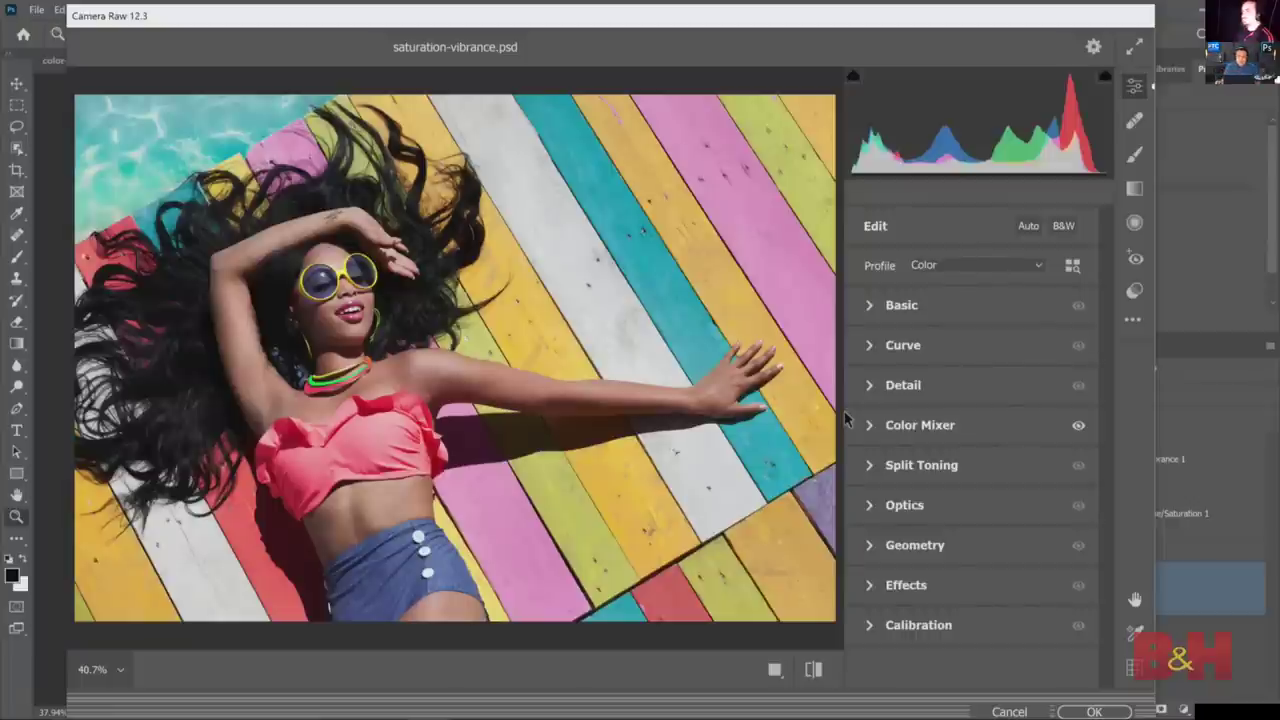
- Raise Camera Raw's Basic Vibrance to +28
click(873, 305)
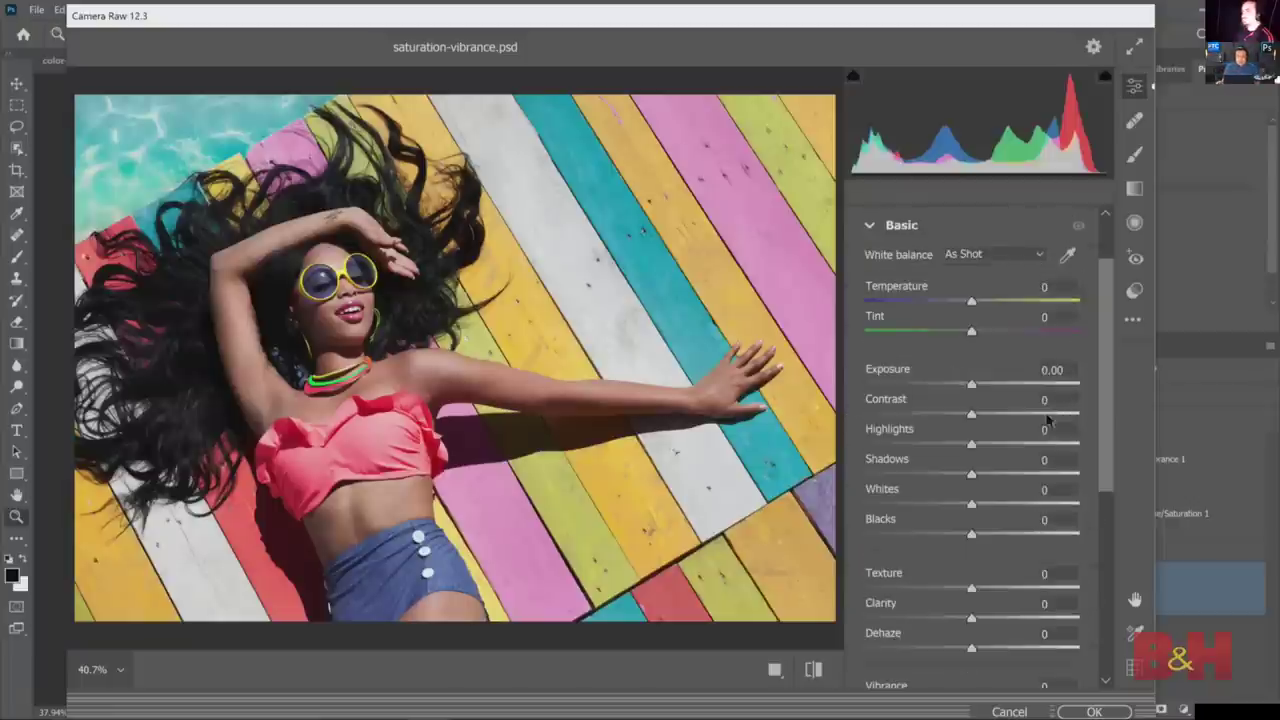
drag(1099, 342, 1106, 500)
drag(971, 413, 1004, 418)
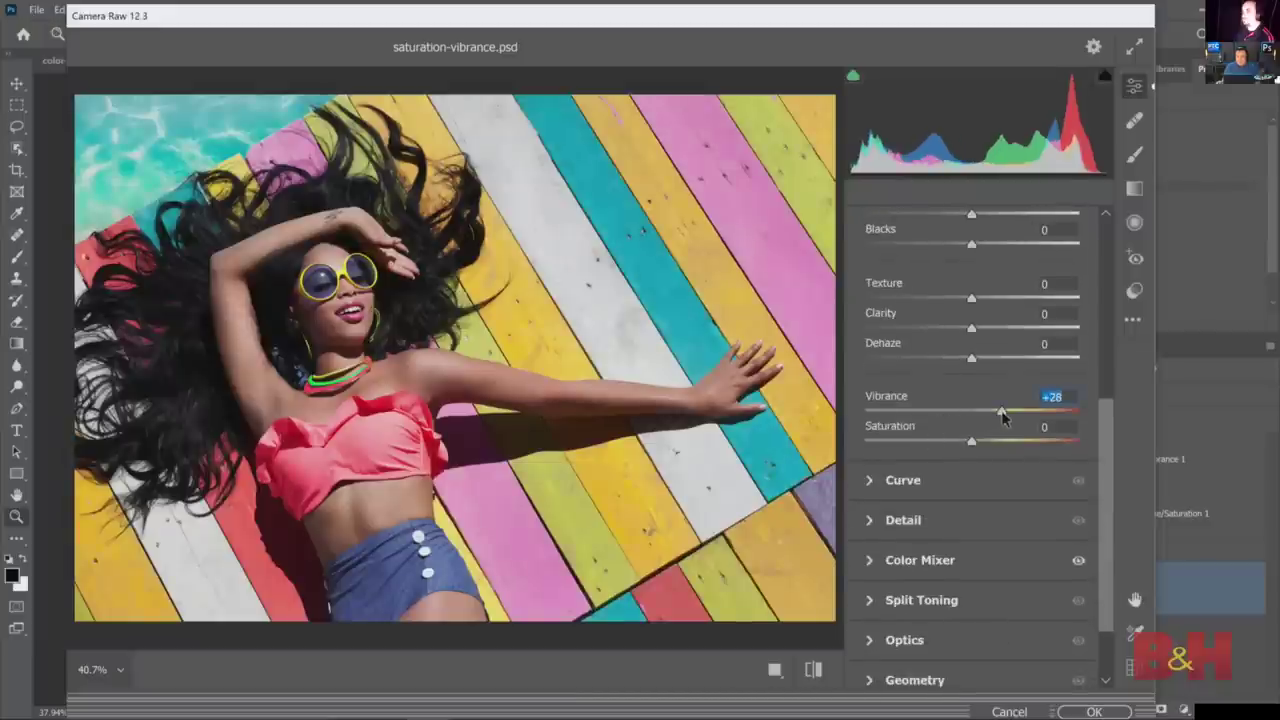
- Review the Color Mixer again, then cancel Camera Raw without applying the edits
click(918, 562)
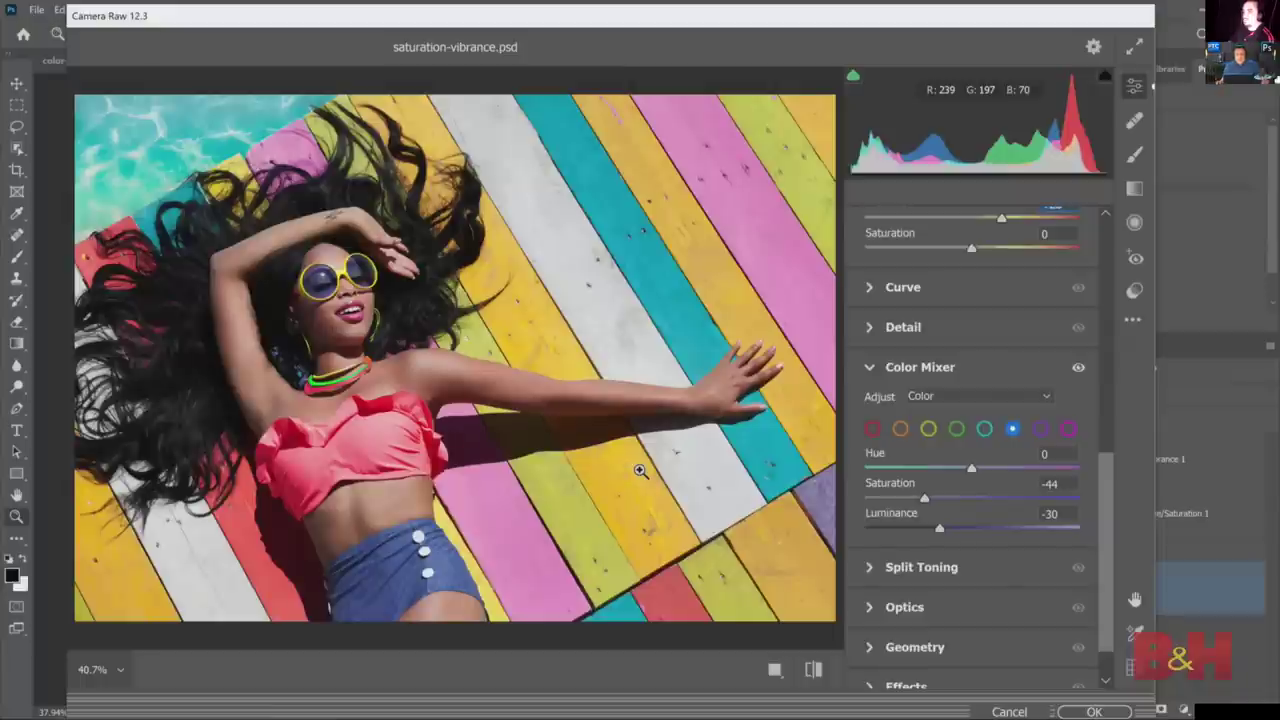
scroll(1105, 490, down, 1)
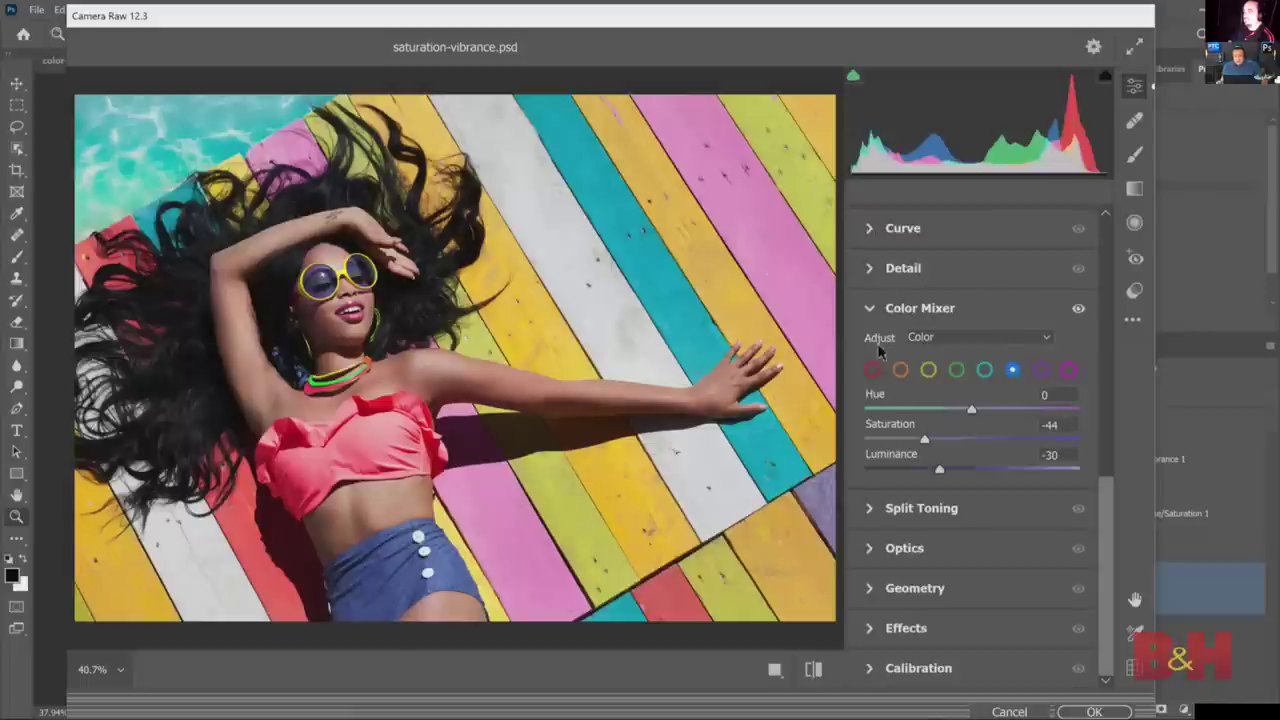
click(872, 312)
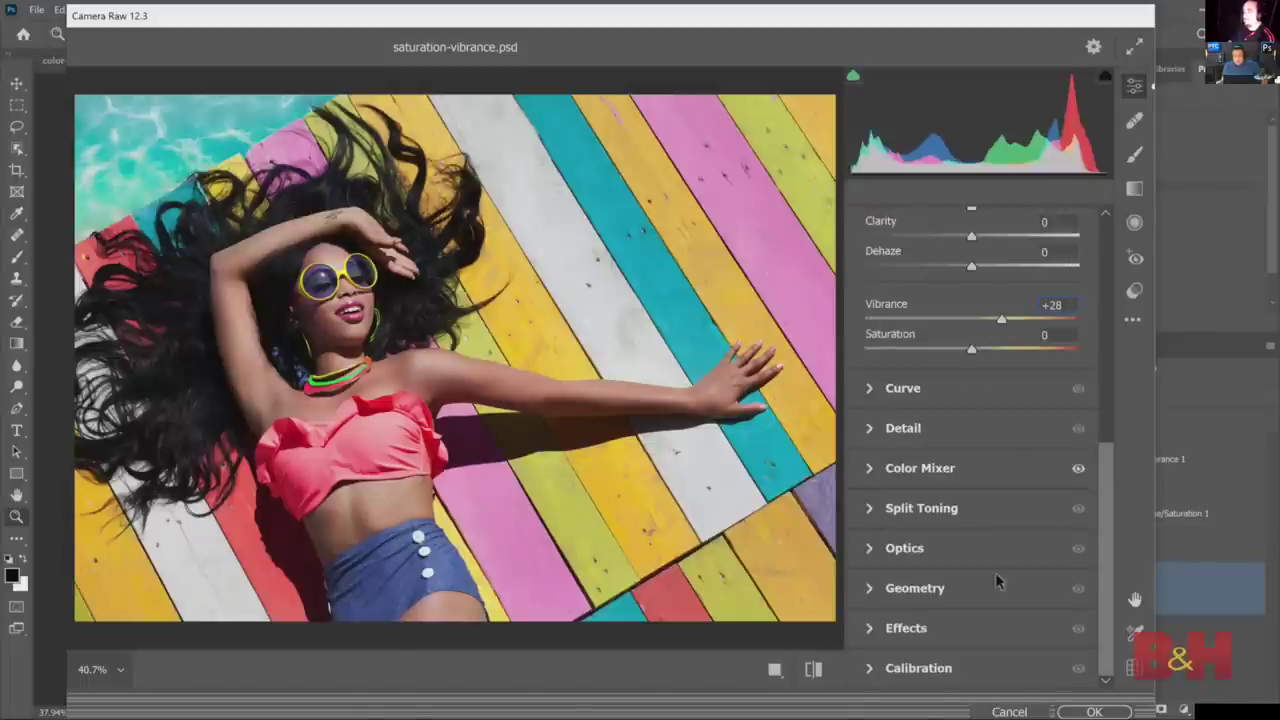
click(1027, 712)
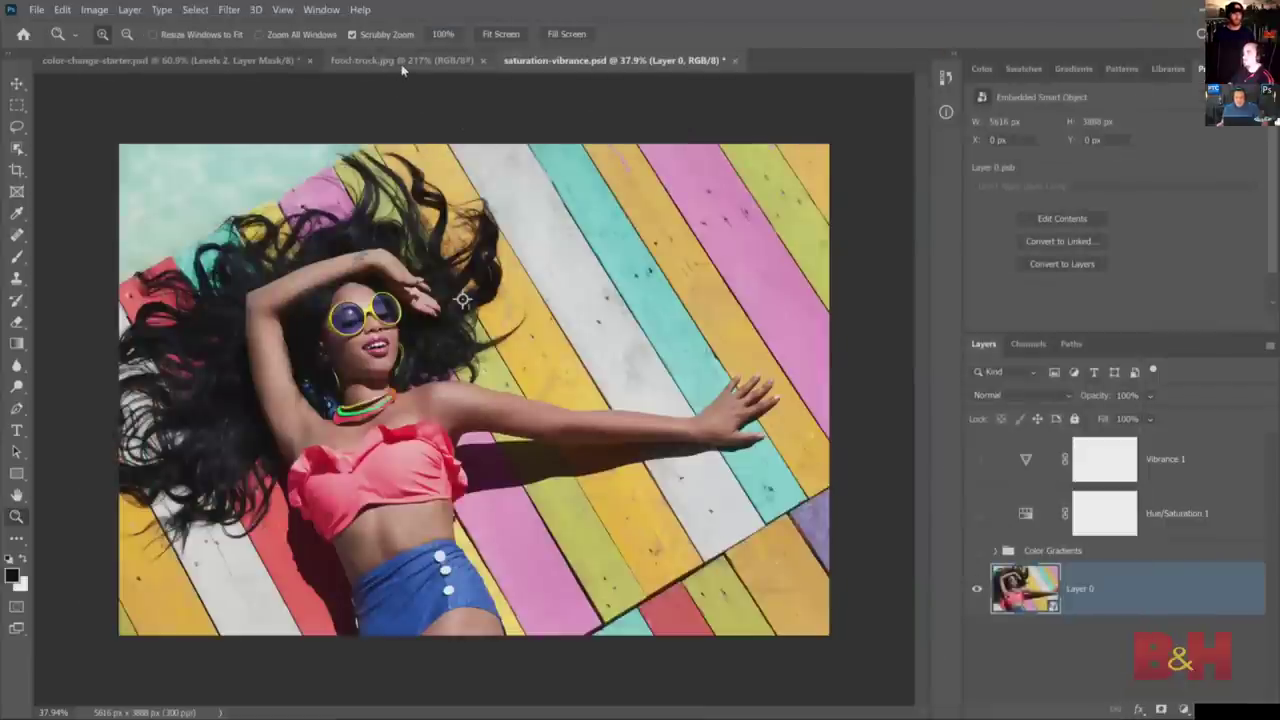
- Switch to the food-truck.jpg document
click(402, 62)
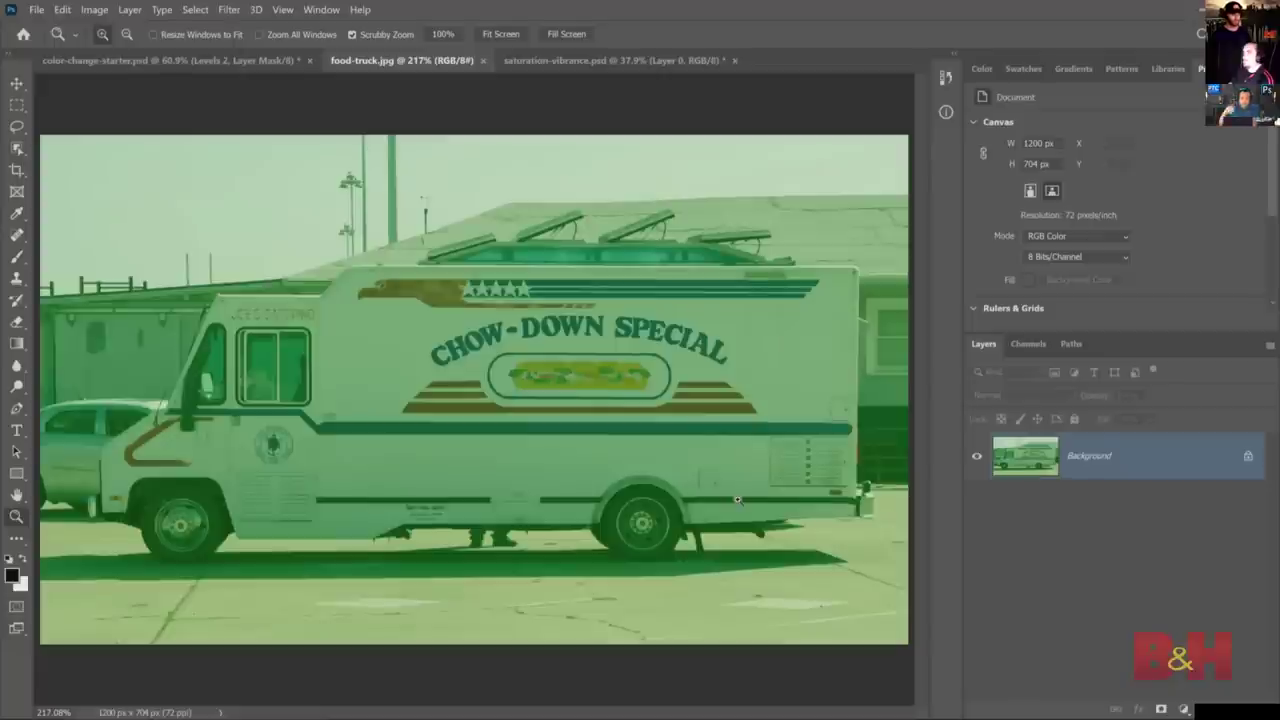
click(1184, 708)
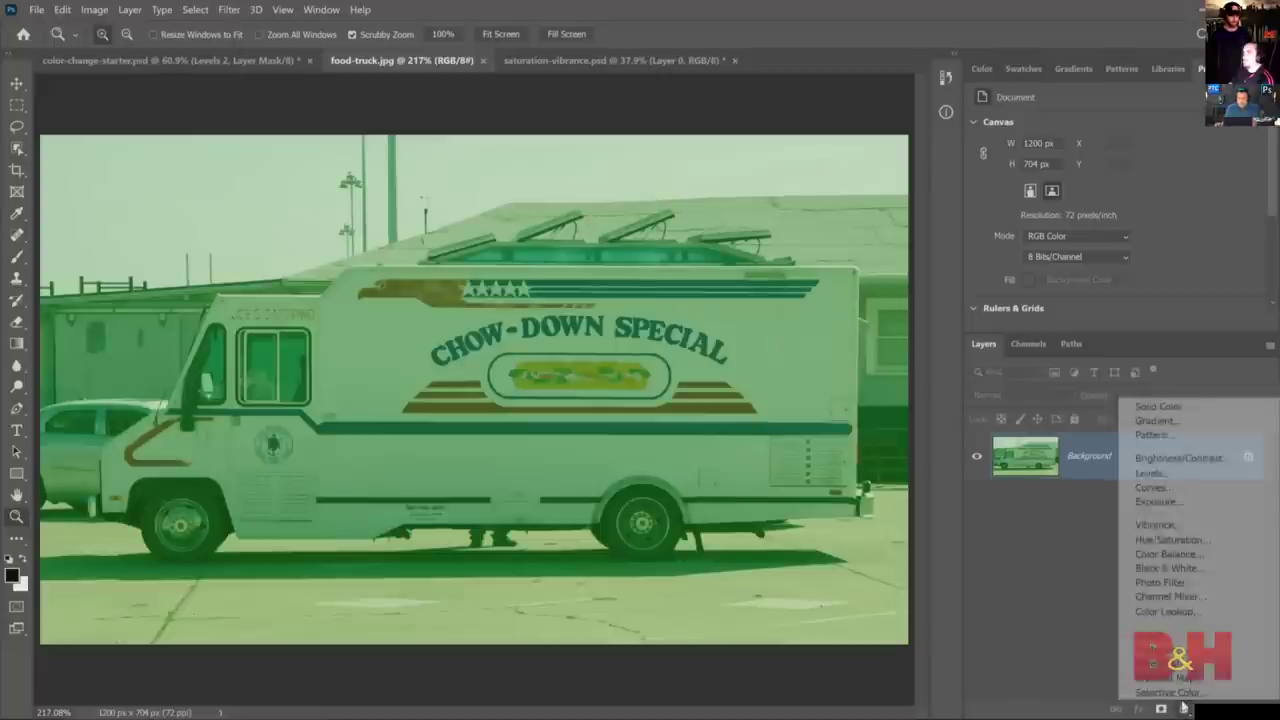
- Add a Curves adjustment layer, enlarge its graph, and try then undo an RGB curve bend
click(1160, 488)
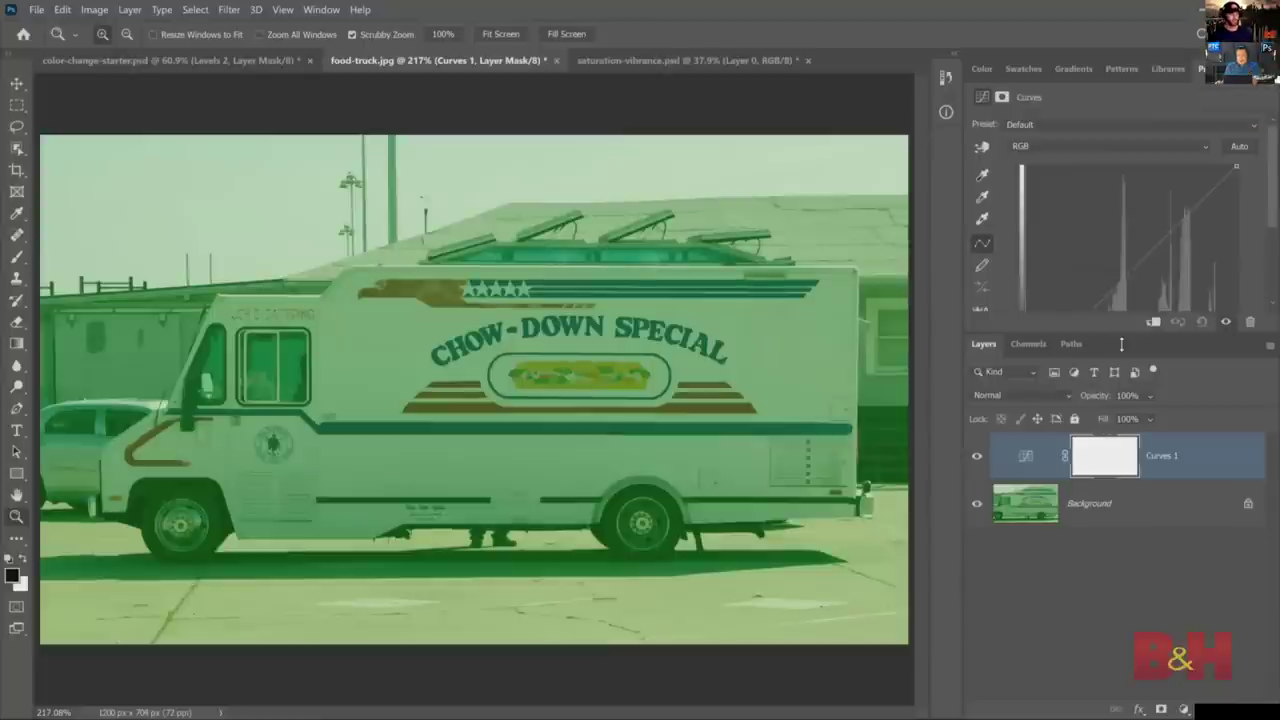
drag(1119, 335, 1121, 457)
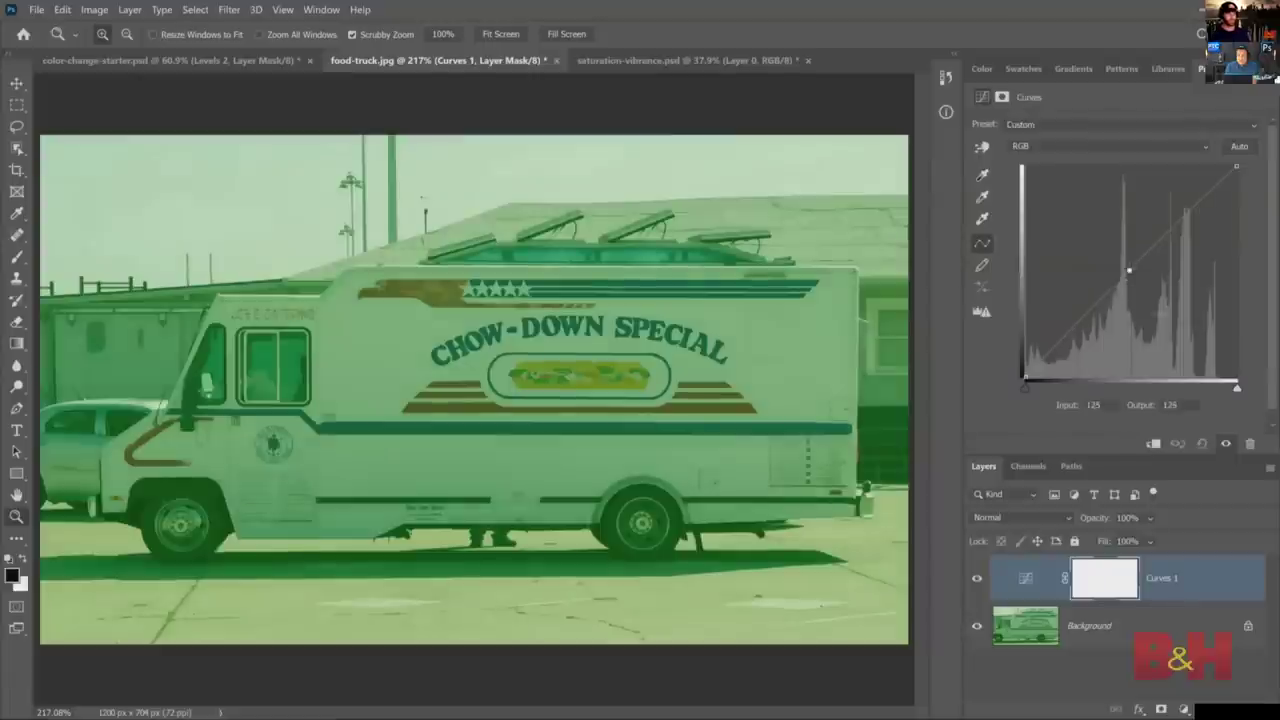
drag(1128, 269, 1095, 243)
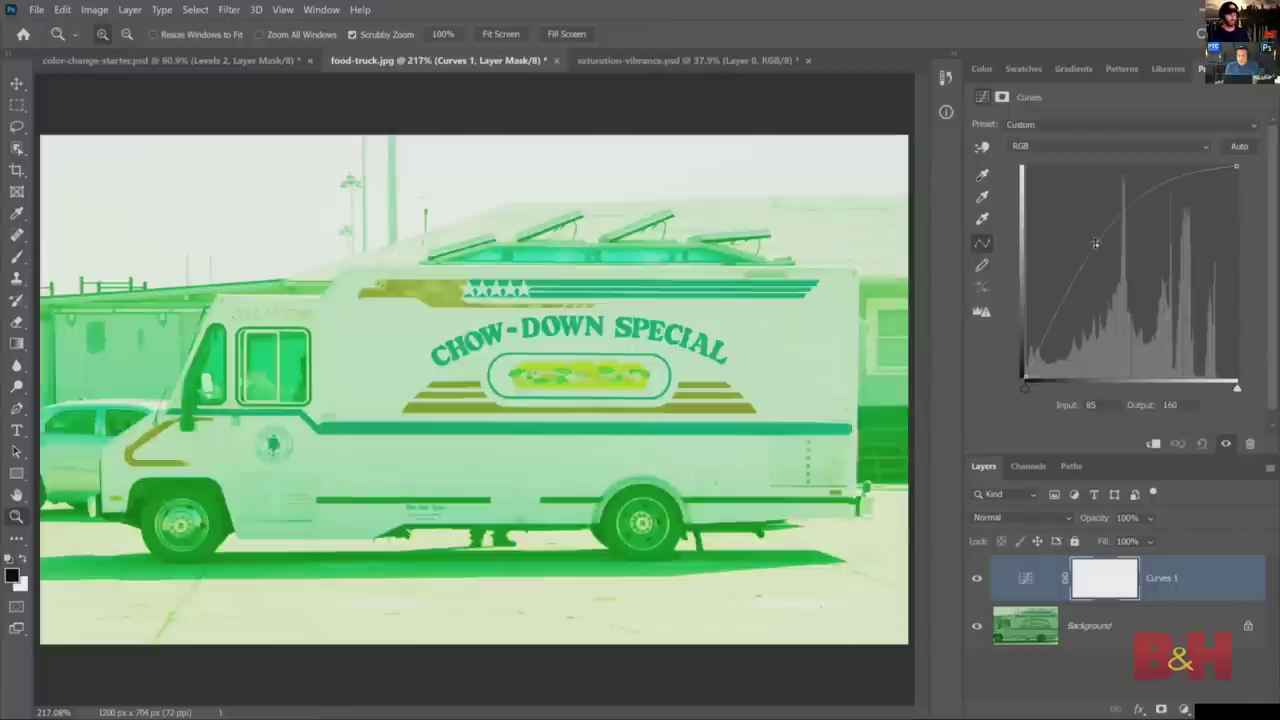
key(ctrl+z)
- Try raising the Red channel curve, undo it, and return to the RGB curve
click(1066, 150)
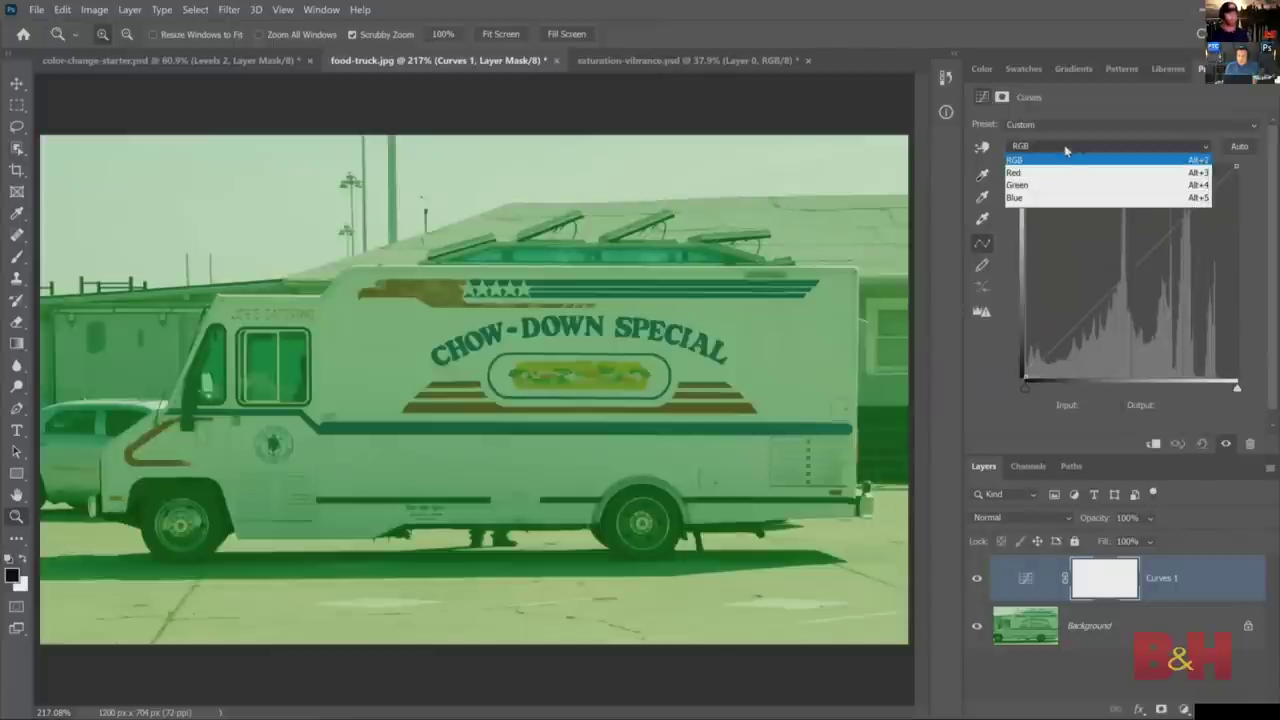
click(1064, 174)
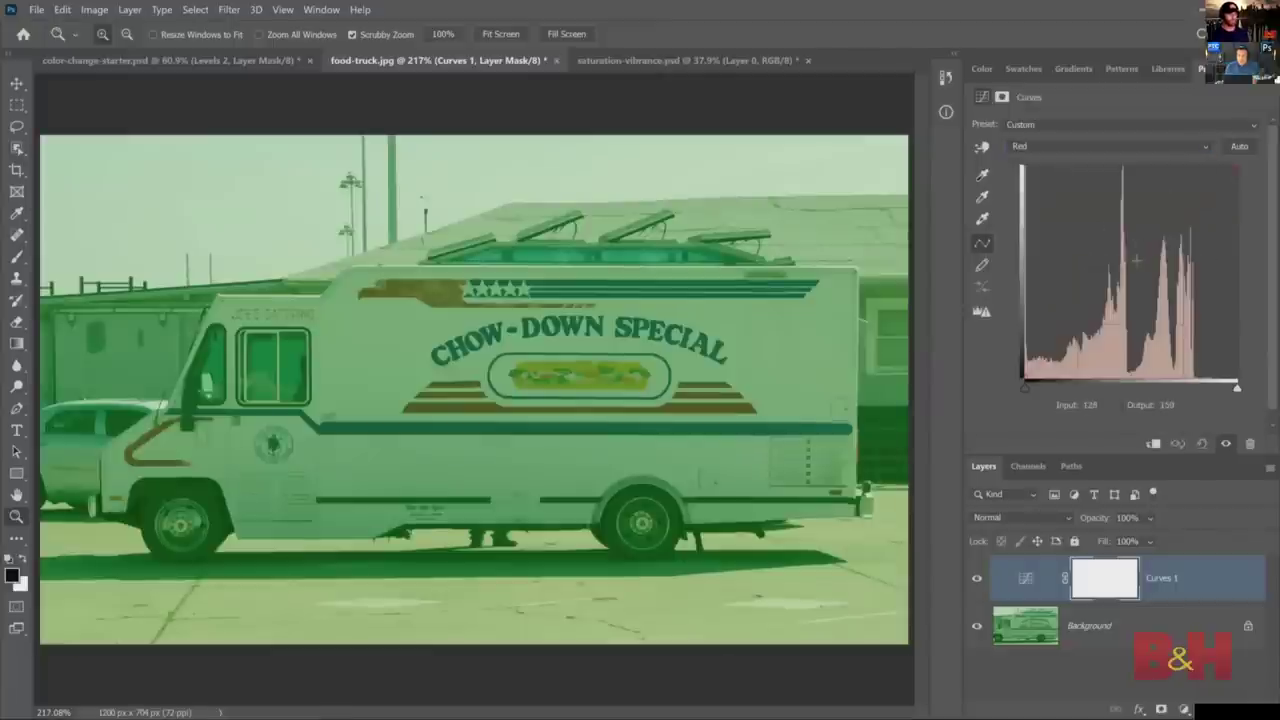
drag(1110, 292, 1113, 228)
key(ctrl+z)
click(1066, 147)
click(1066, 165)
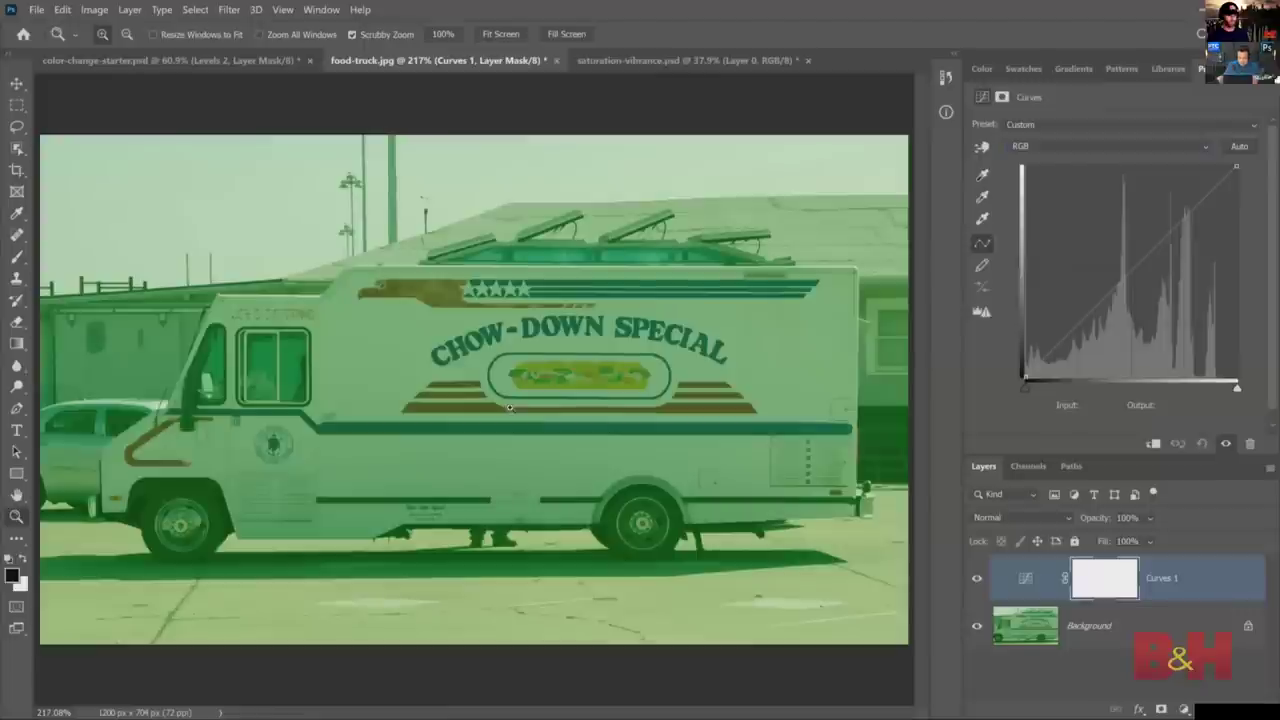
- Check colour values in the Info panel, then pull the Curves white point left to brighten
click(946, 112)
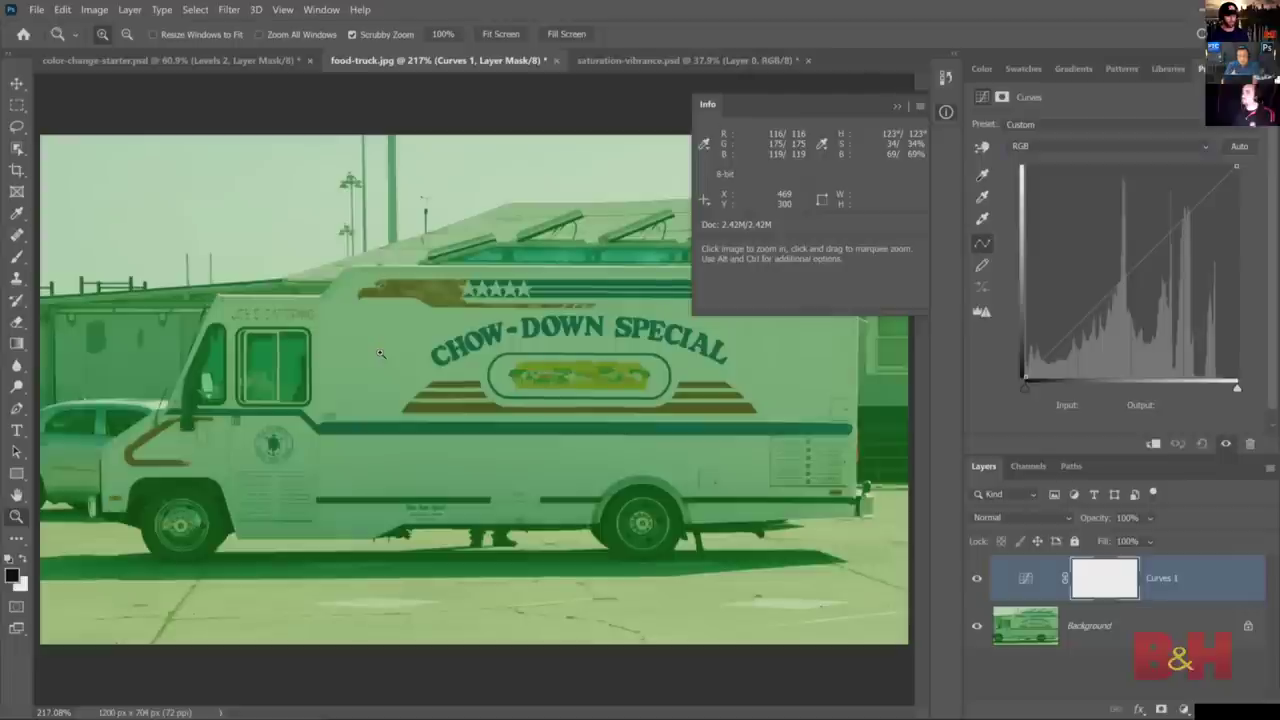
click(946, 112)
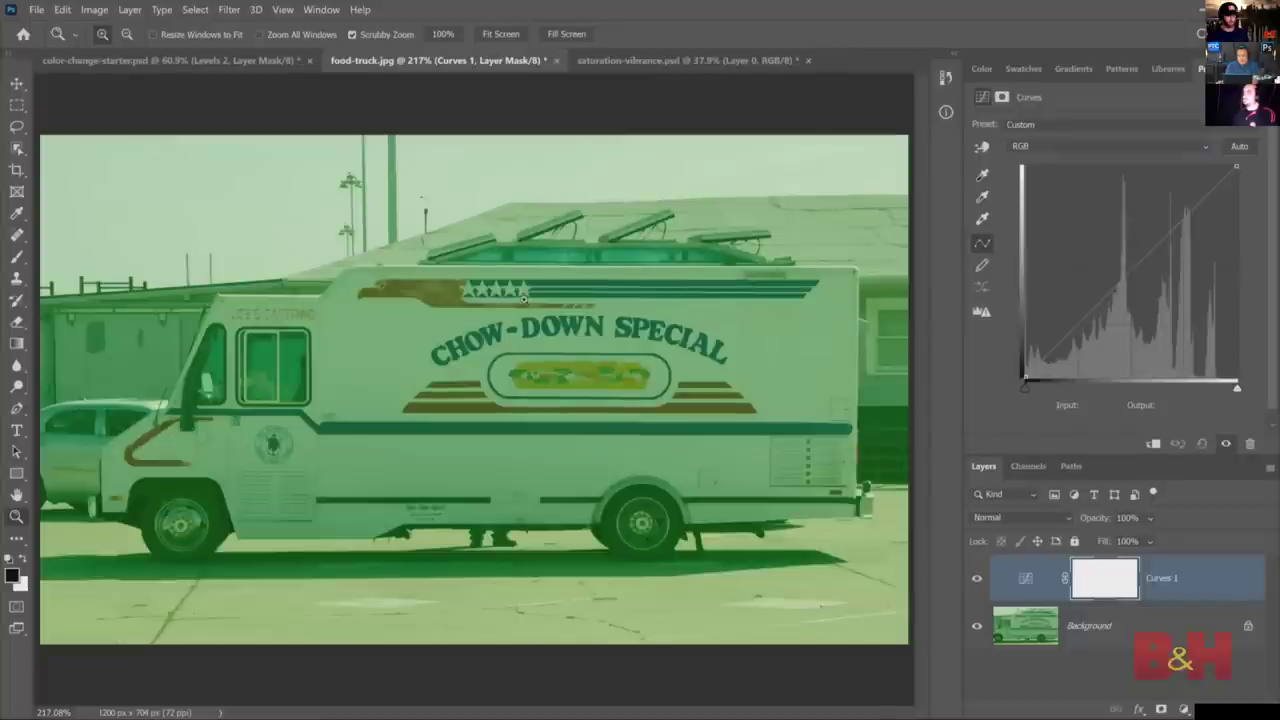
drag(1236, 167, 1214, 166)
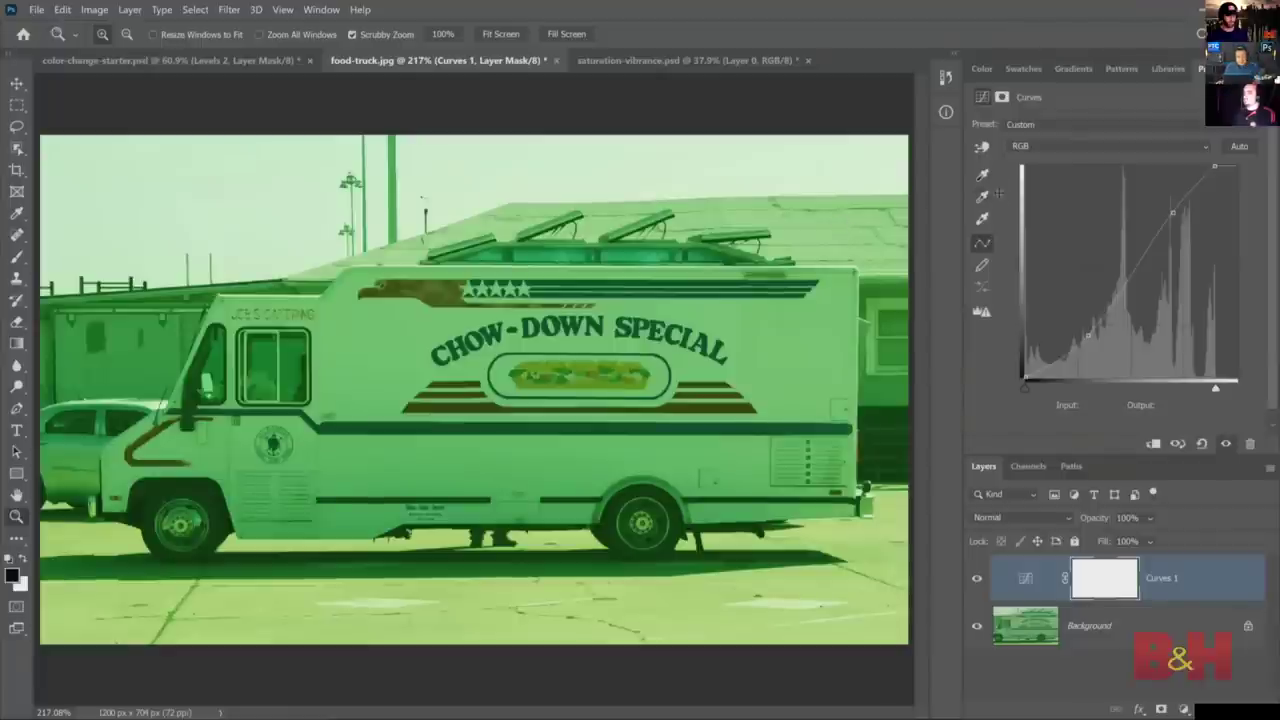
key(alt)
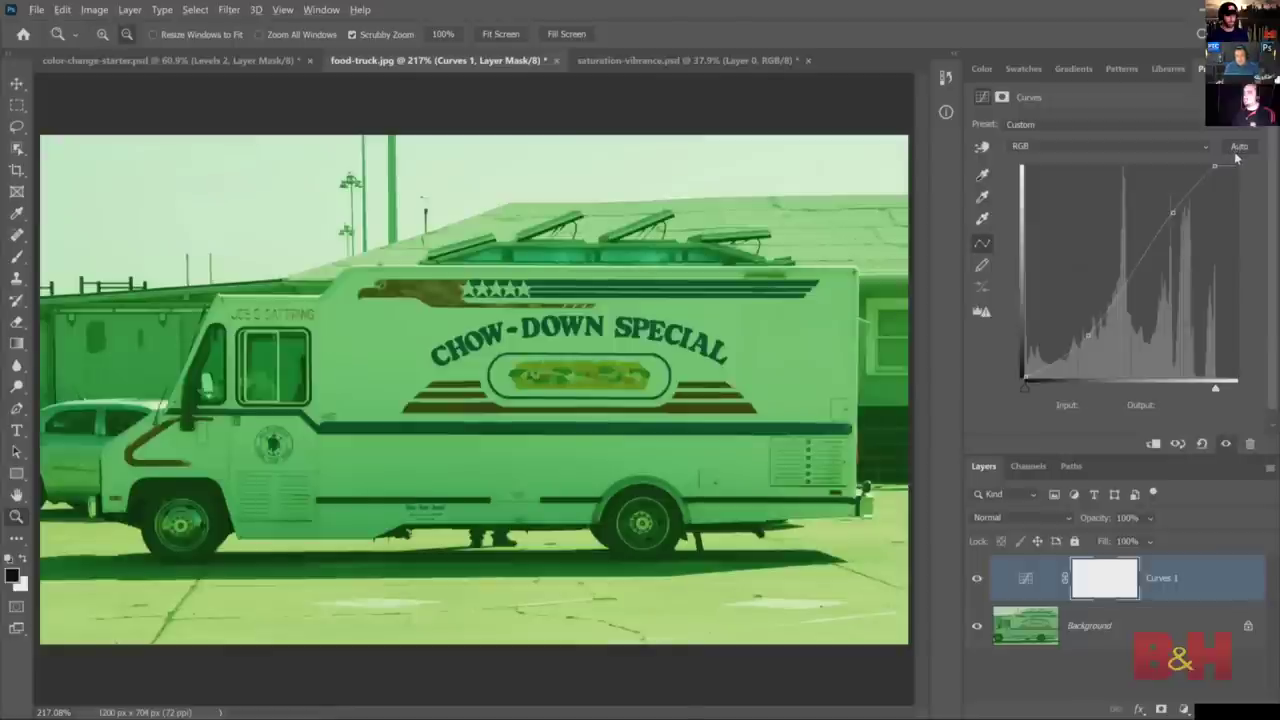
- Save Find Dark & Light Colors with Snap Neutral Midtones as auto defaults, then delete the Curves layer
click(1240, 147)
alt+click(1240, 147)
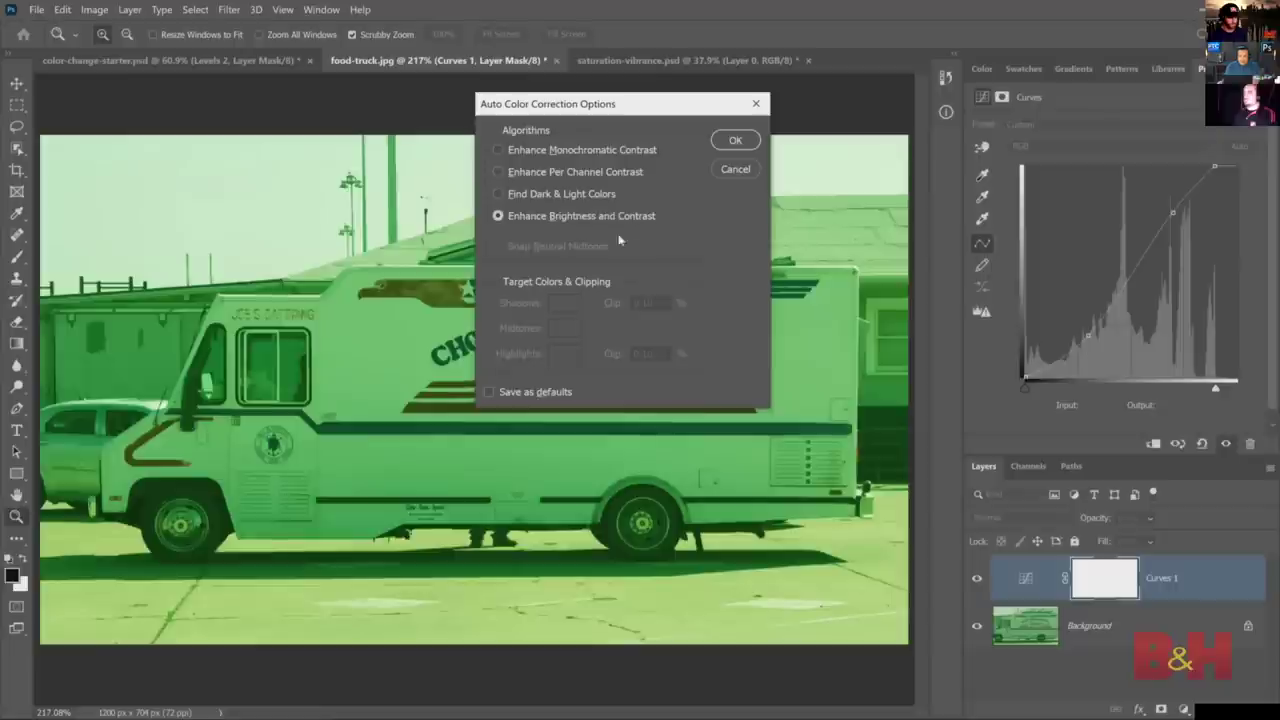
click(515, 195)
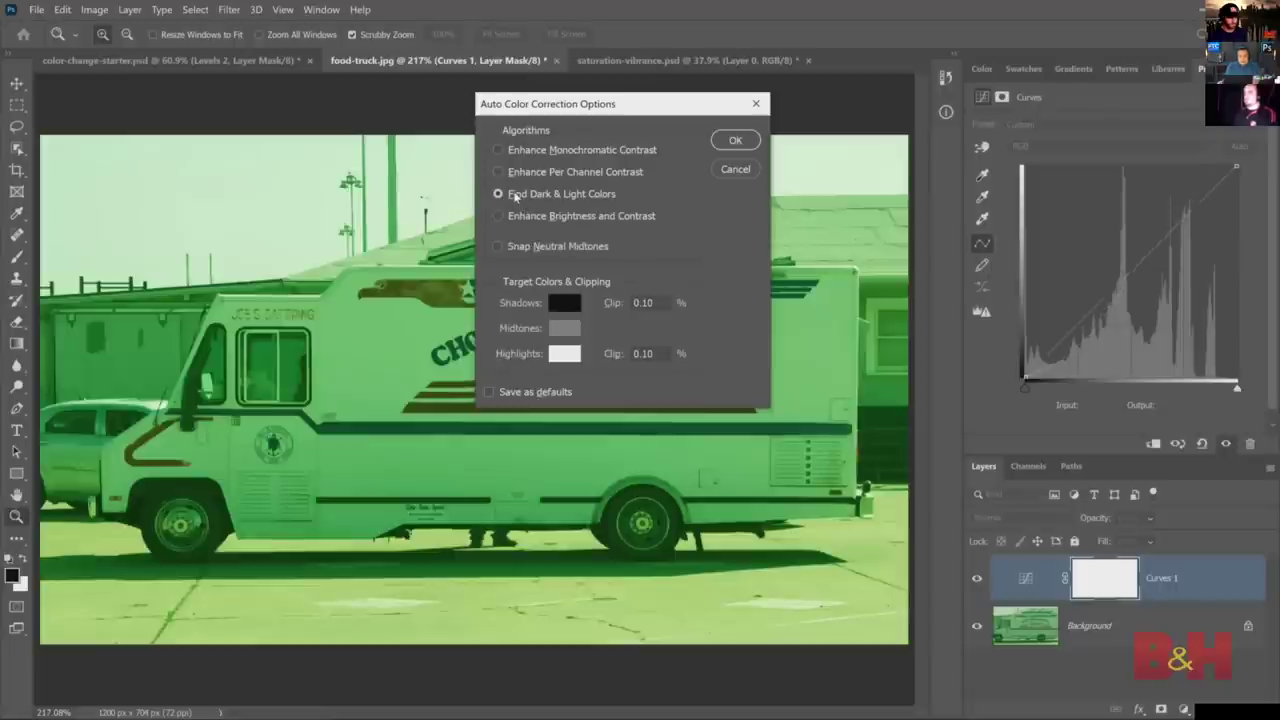
click(513, 248)
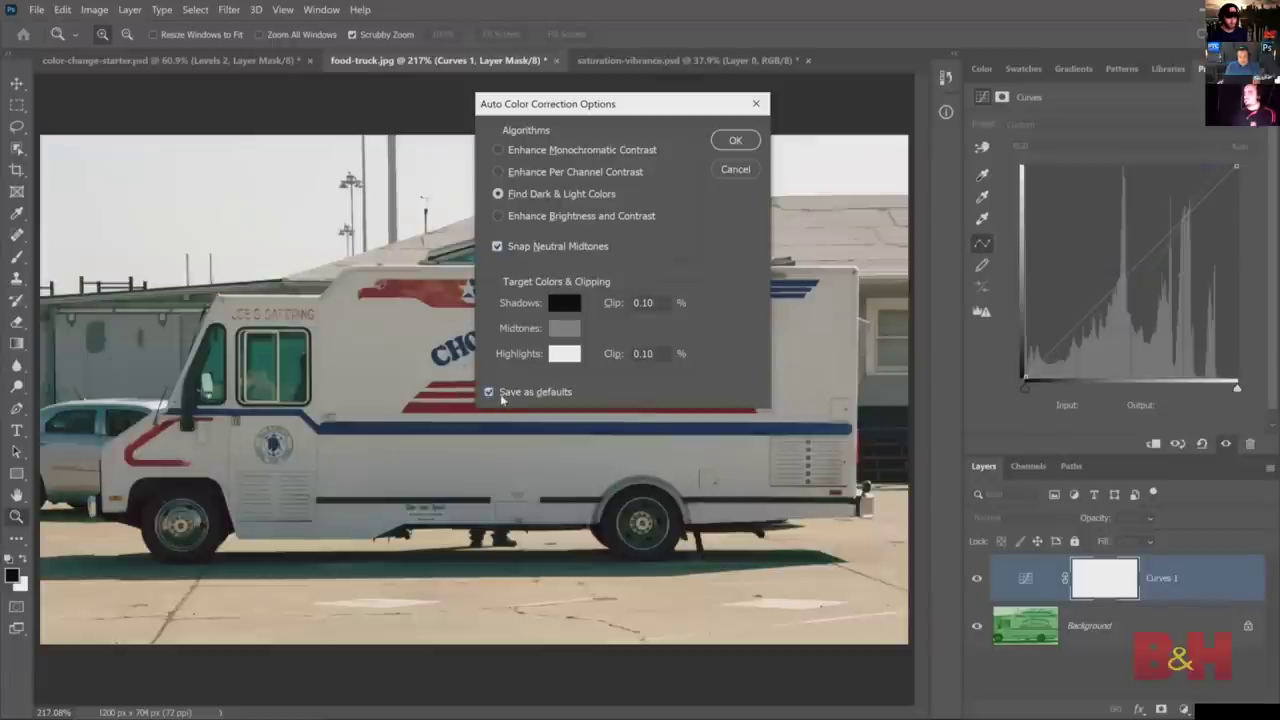
click(733, 142)
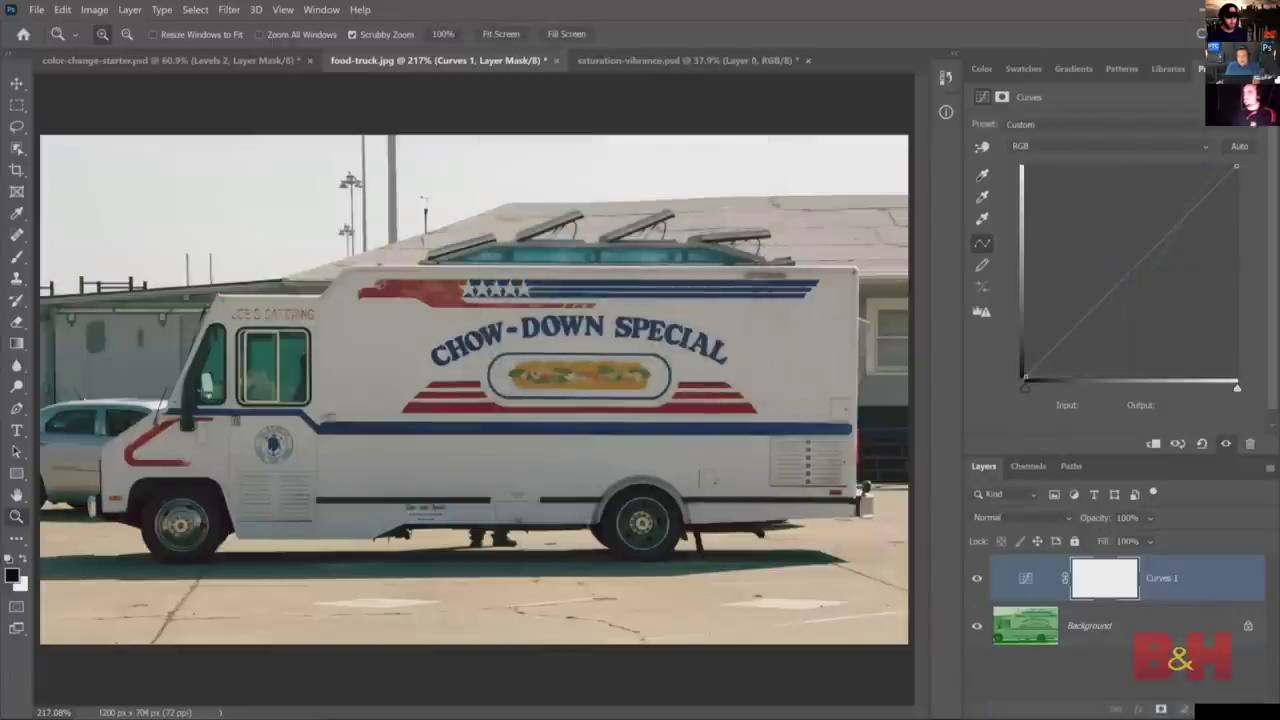
key(Delete)
click(1184, 708)
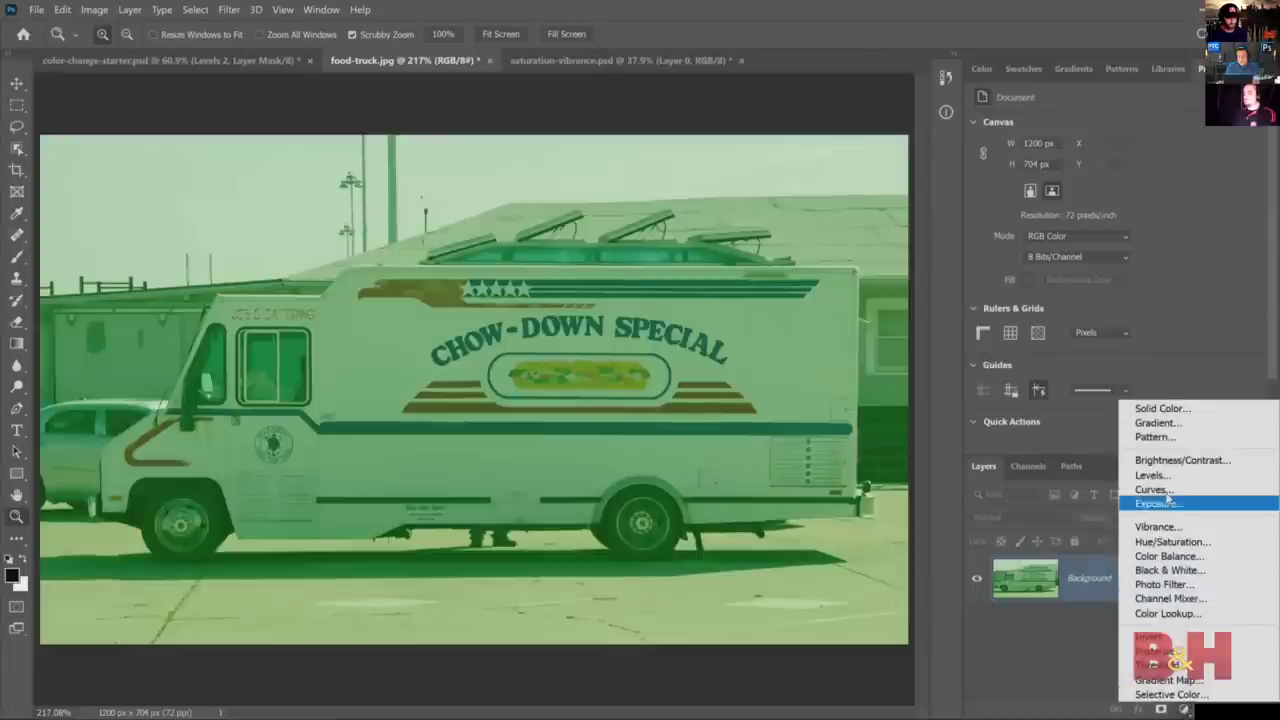
- Add a new Curves layer, try Auto with the saved defaults, then reset the curve
click(1158, 489)
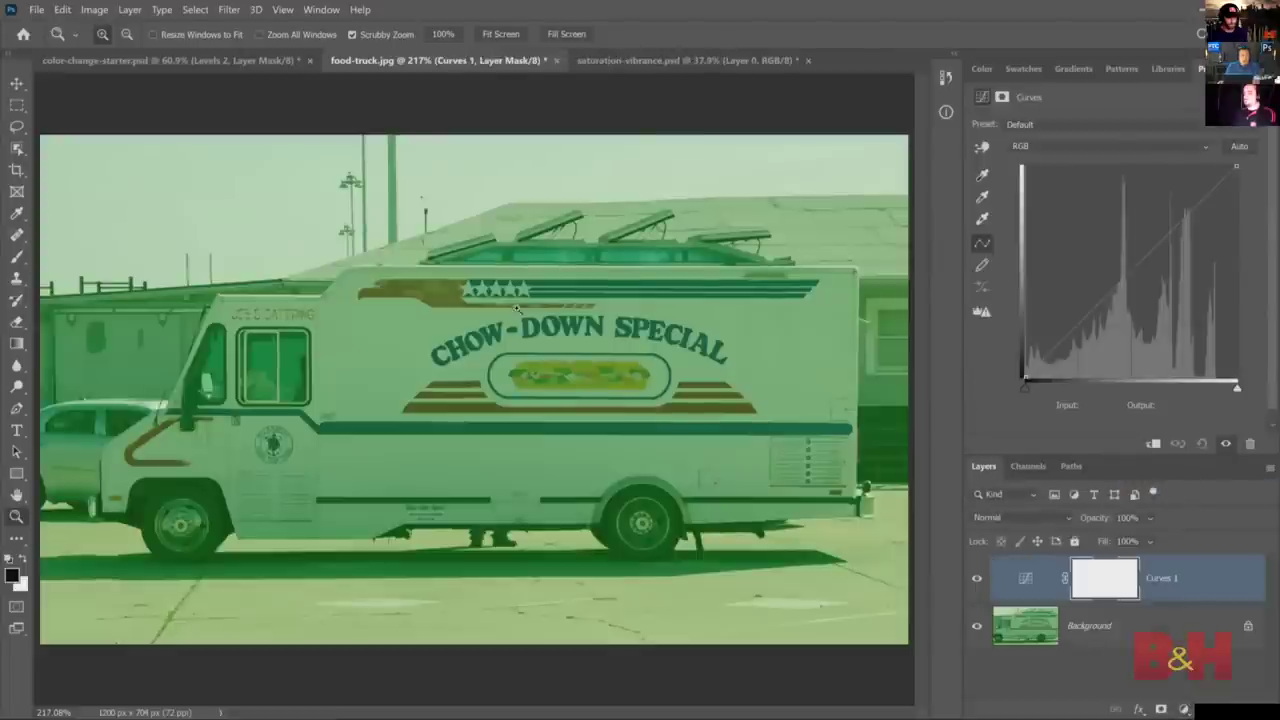
click(1239, 146)
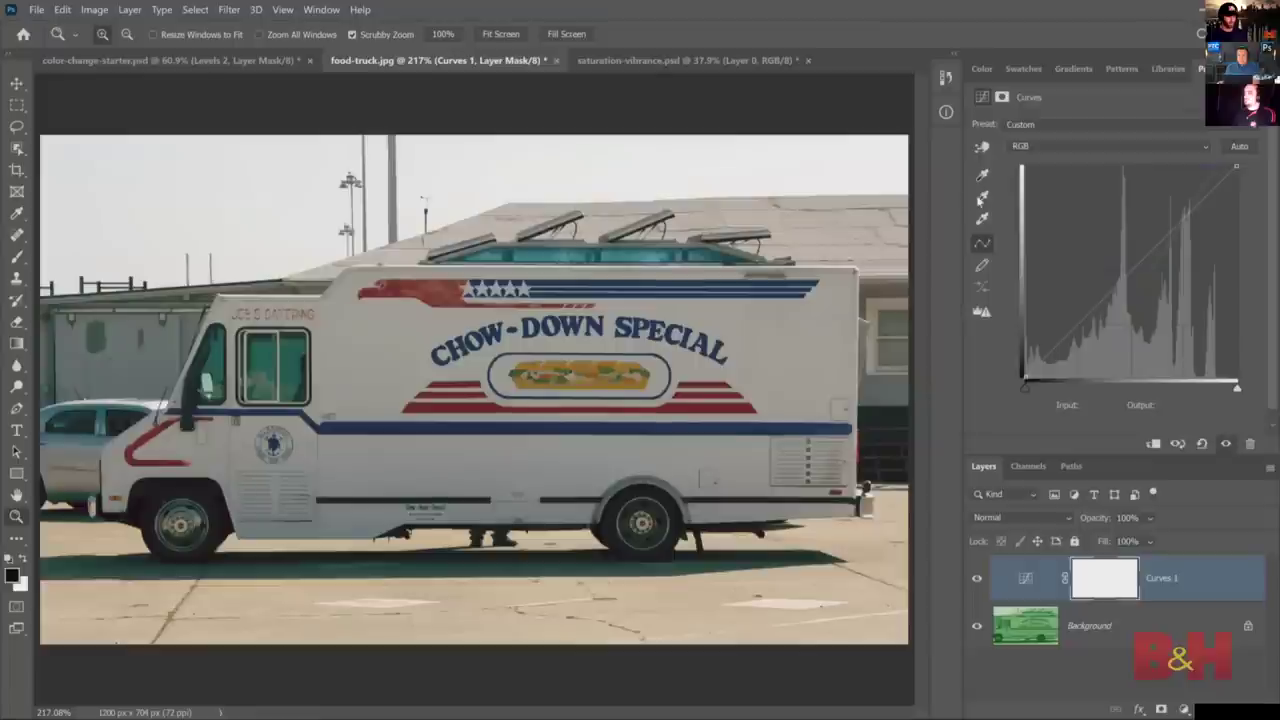
click(982, 198)
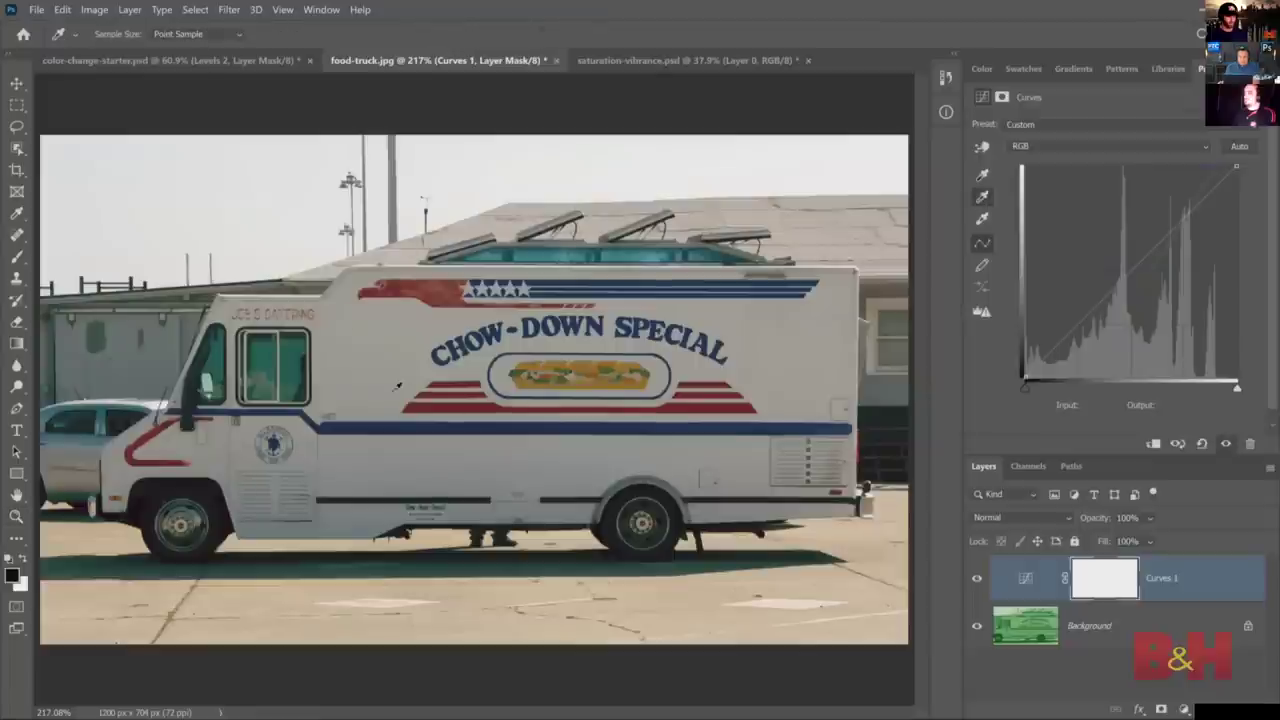
click(1202, 446)
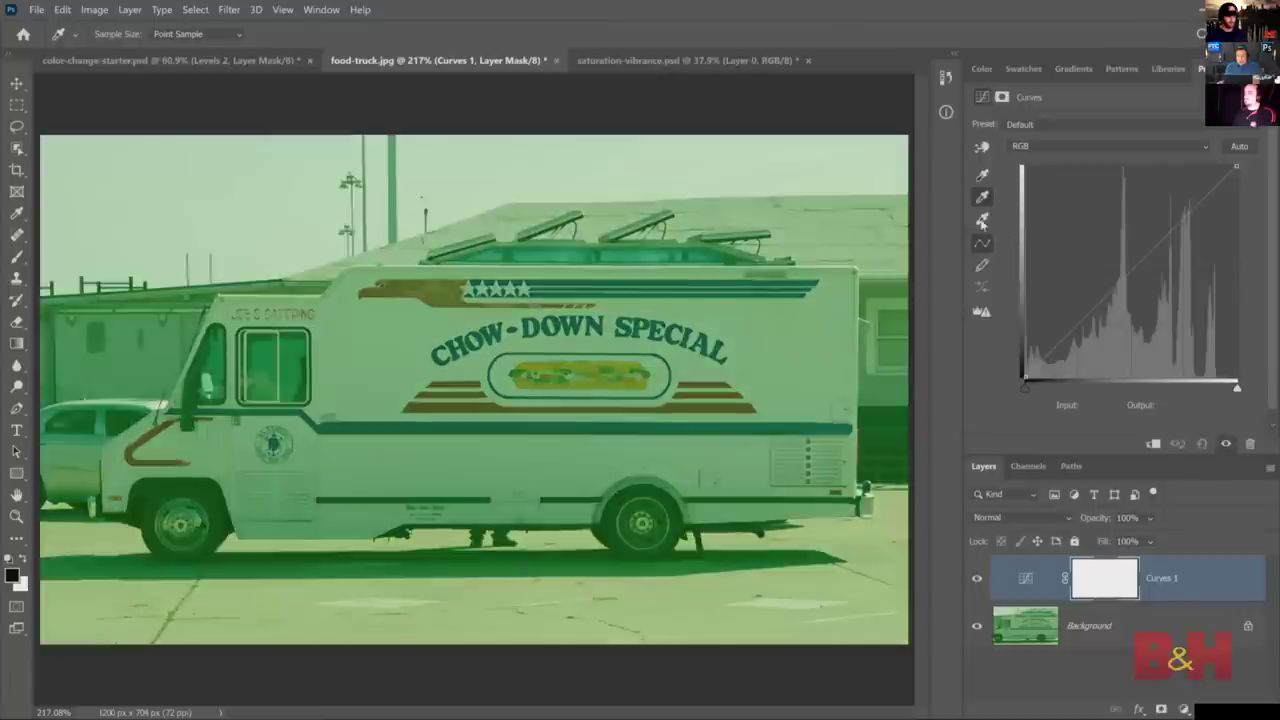
- Set the grey point from the truck's white side, then review the Auto correction options
click(985, 198)
click(378, 344)
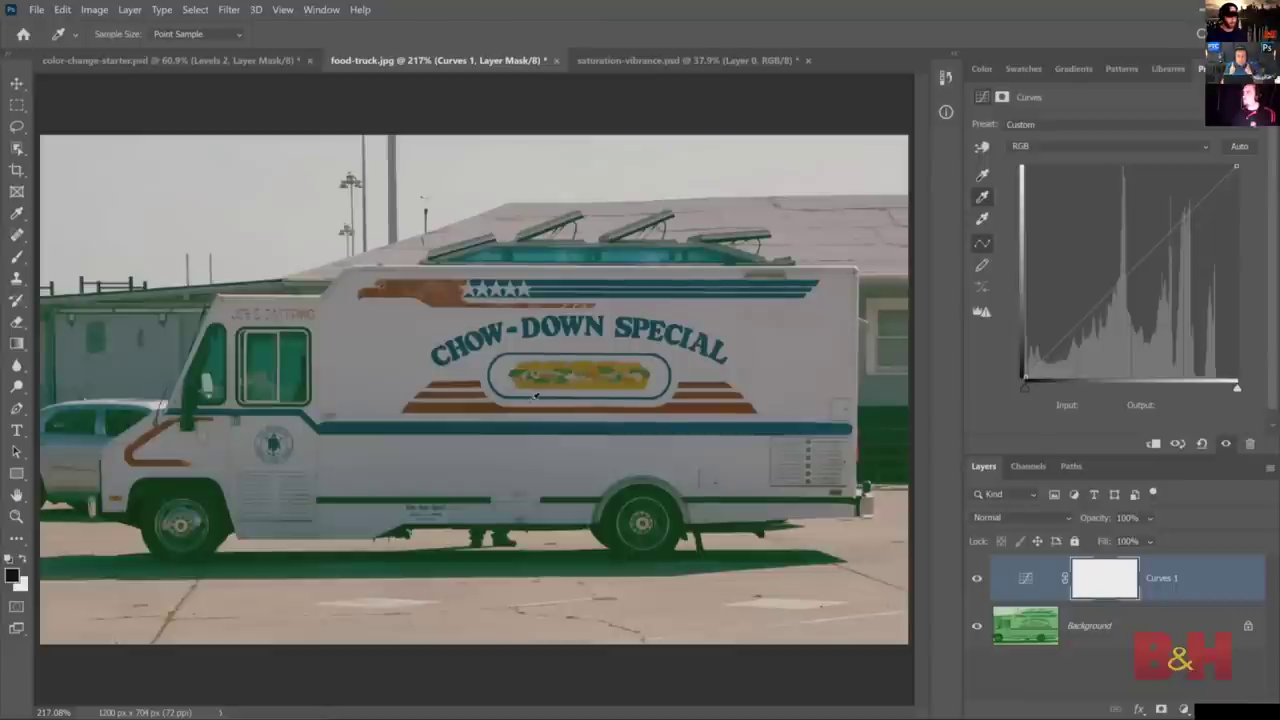
alt+click(1240, 149)
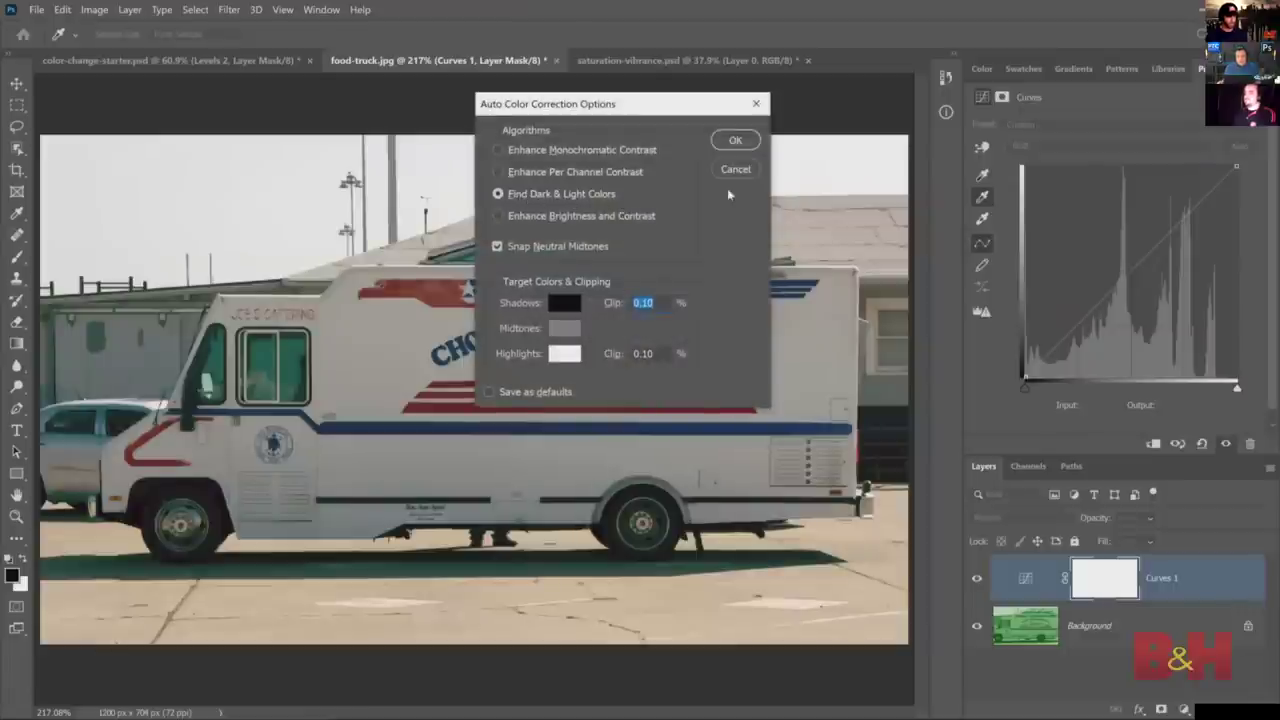
click(735, 140)
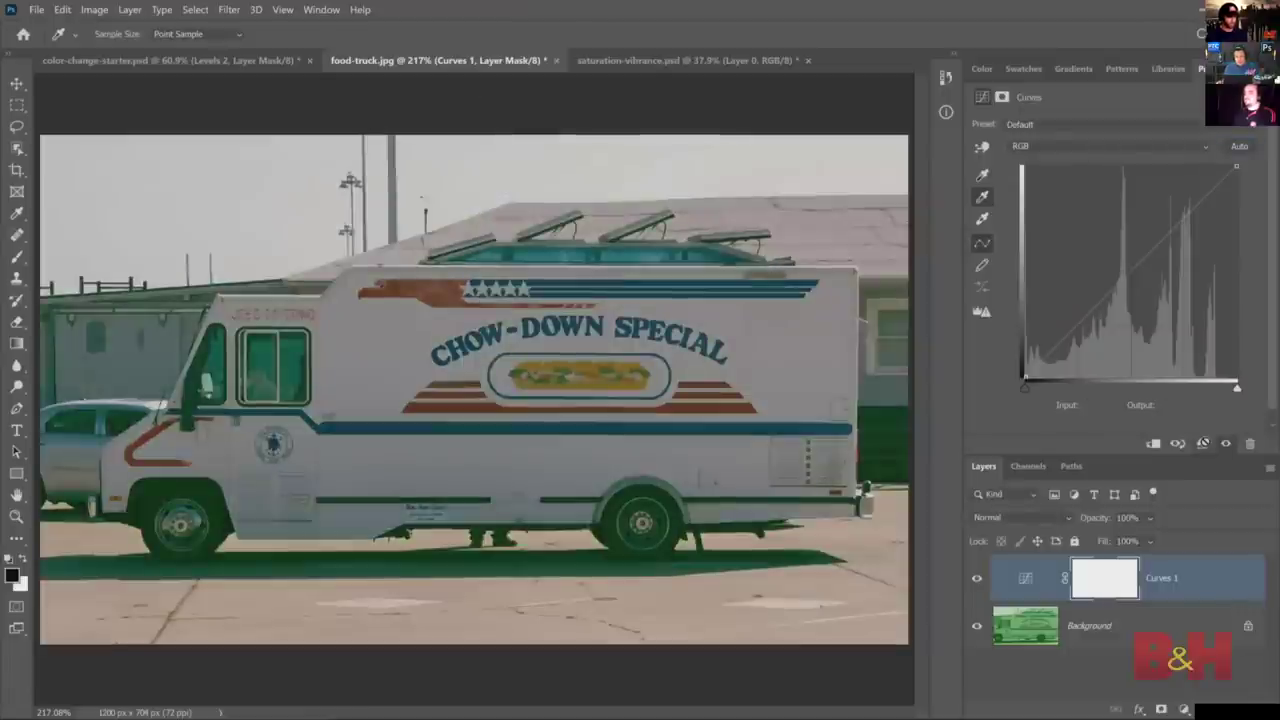
- Reset Curves 1 to a straight default line and switch to editing its Green channel
click(1203, 444)
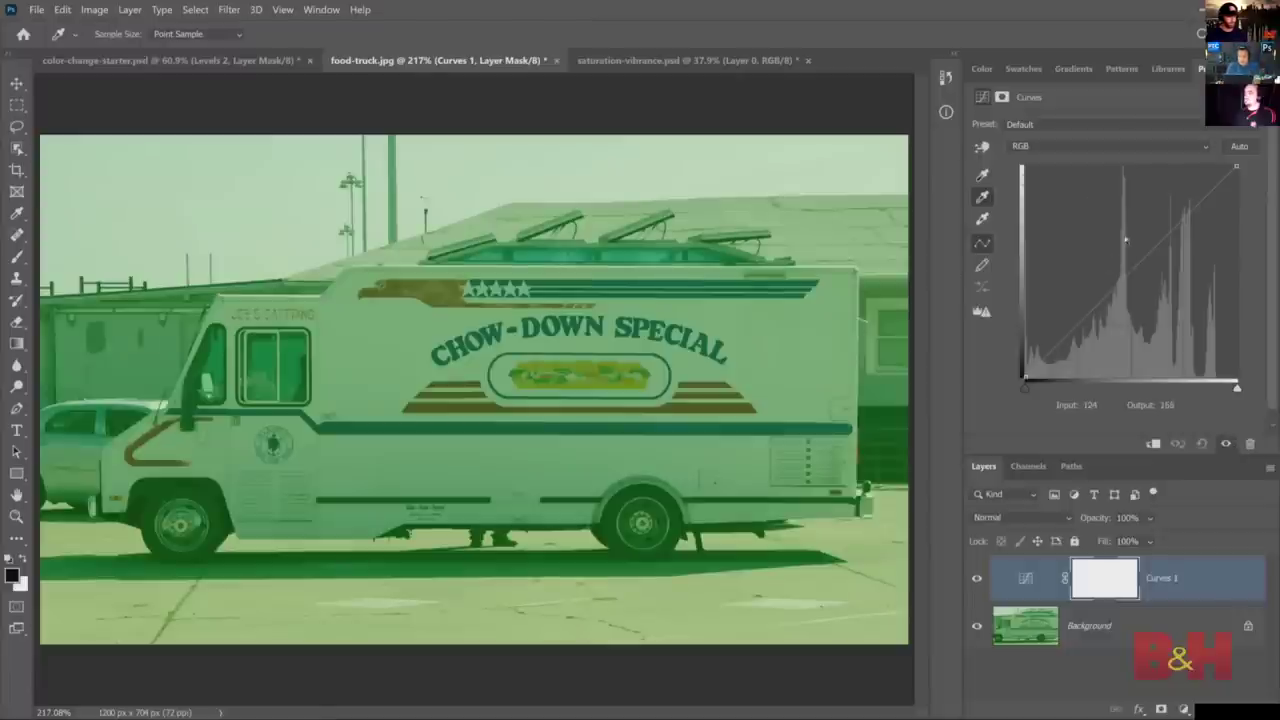
click(1074, 147)
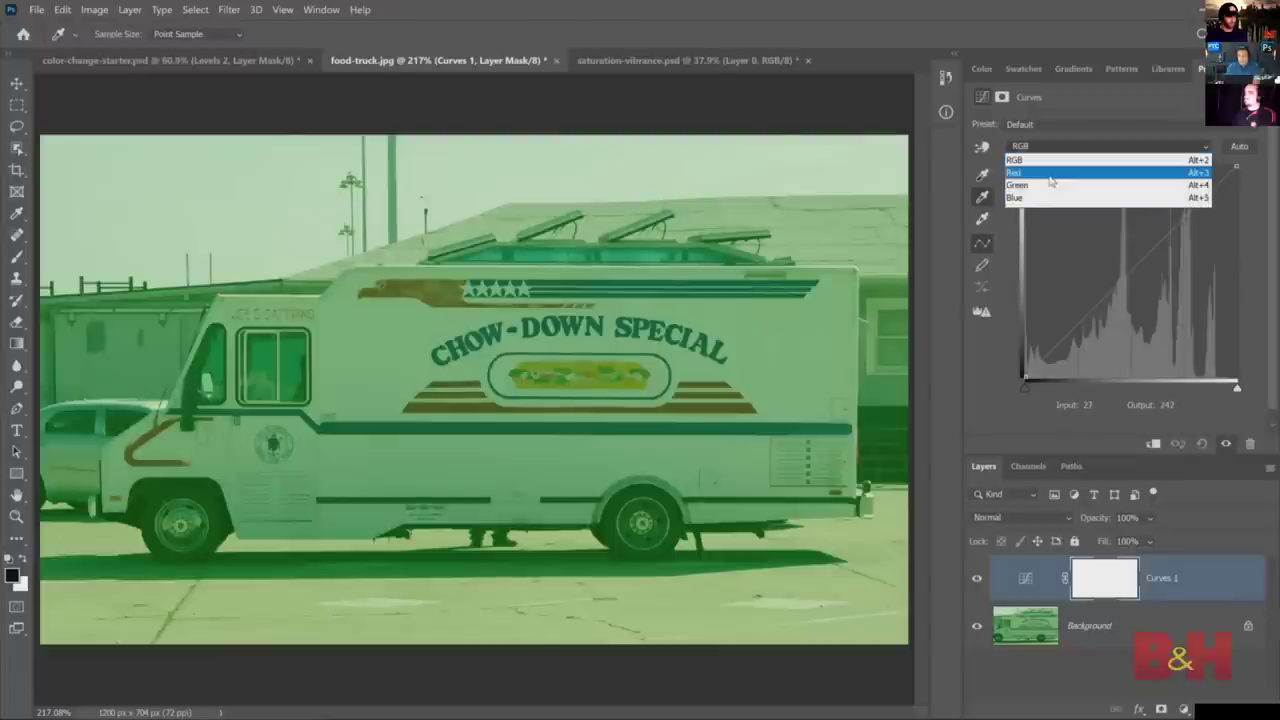
click(1055, 186)
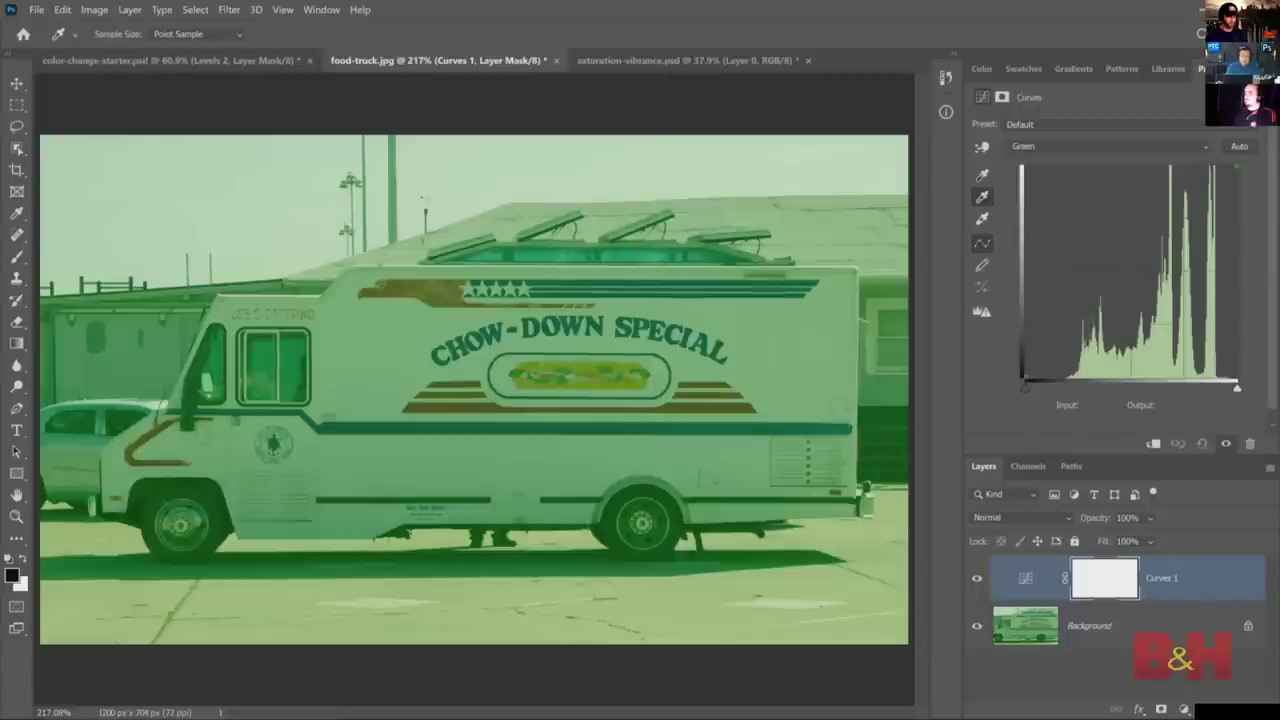
click(1268, 68)
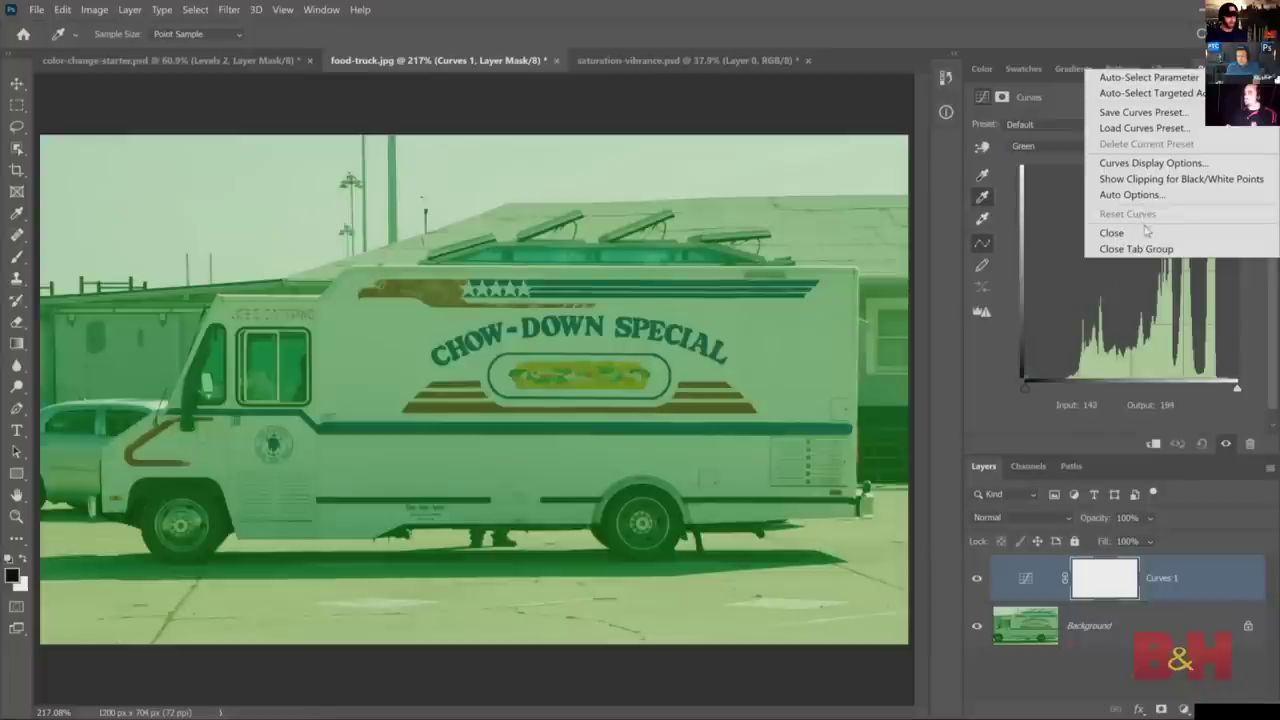
click(1153, 165)
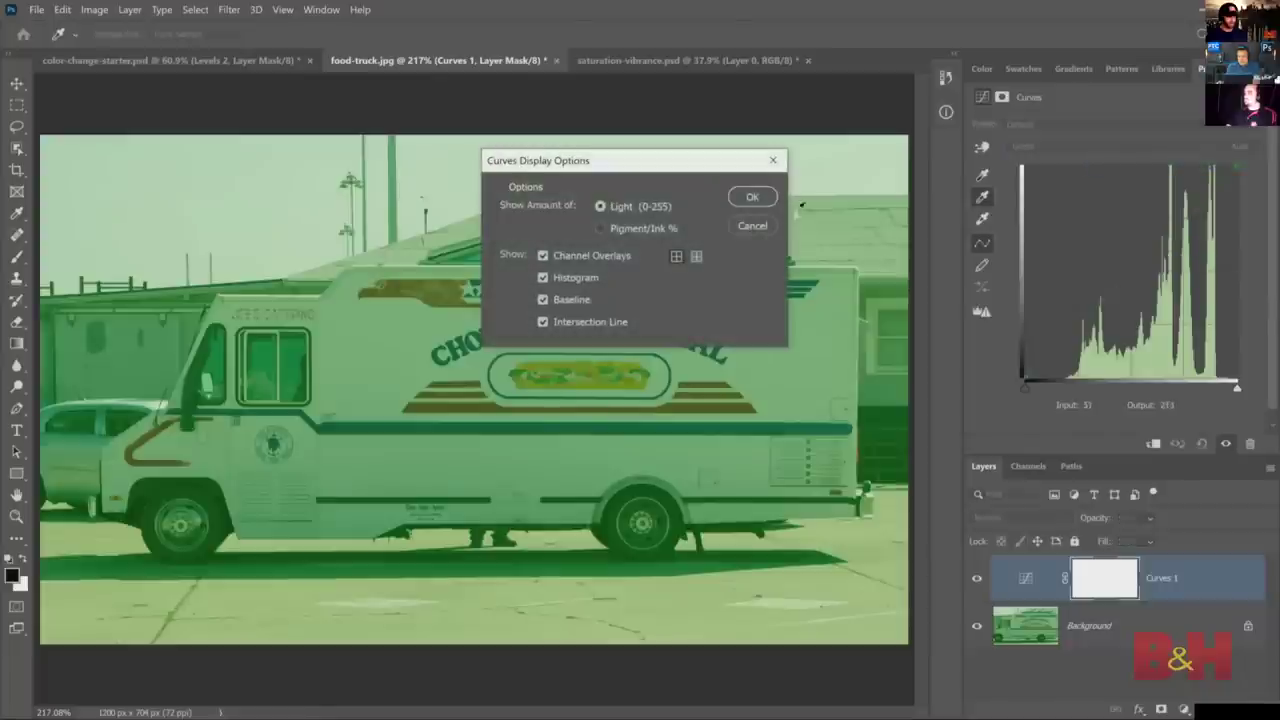
click(541, 280)
click(542, 278)
click(542, 278)
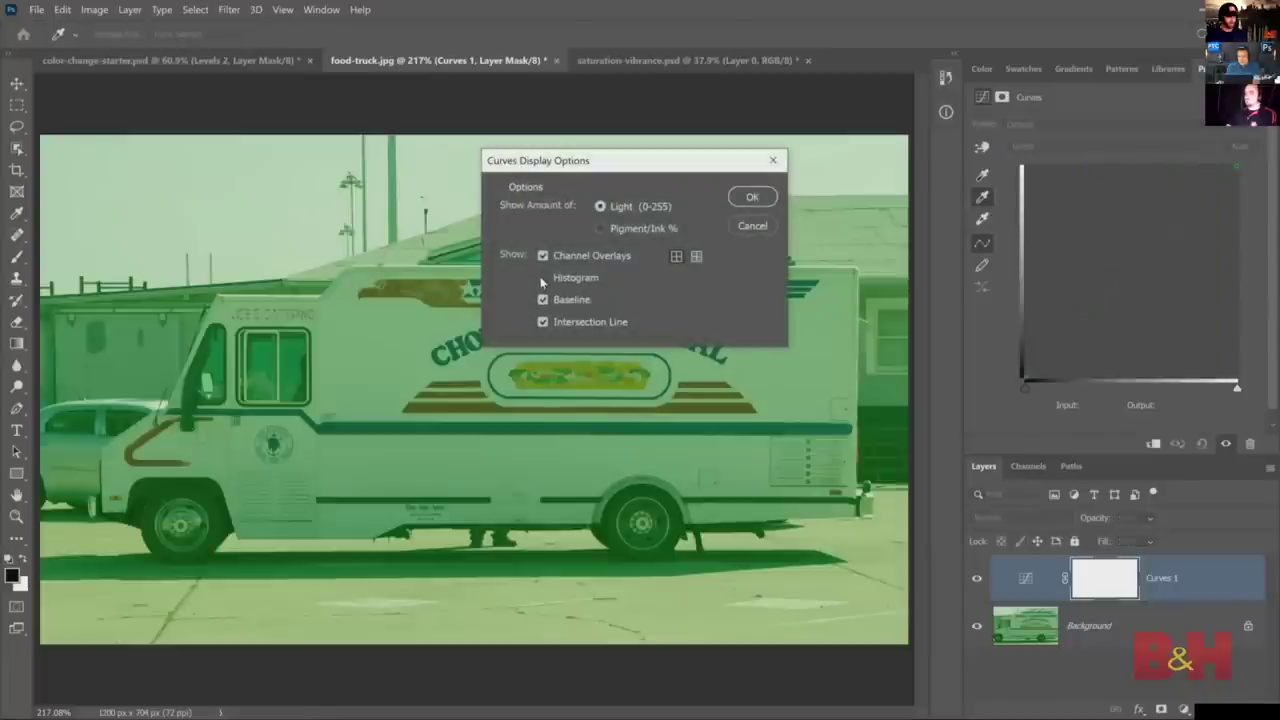
click(542, 278)
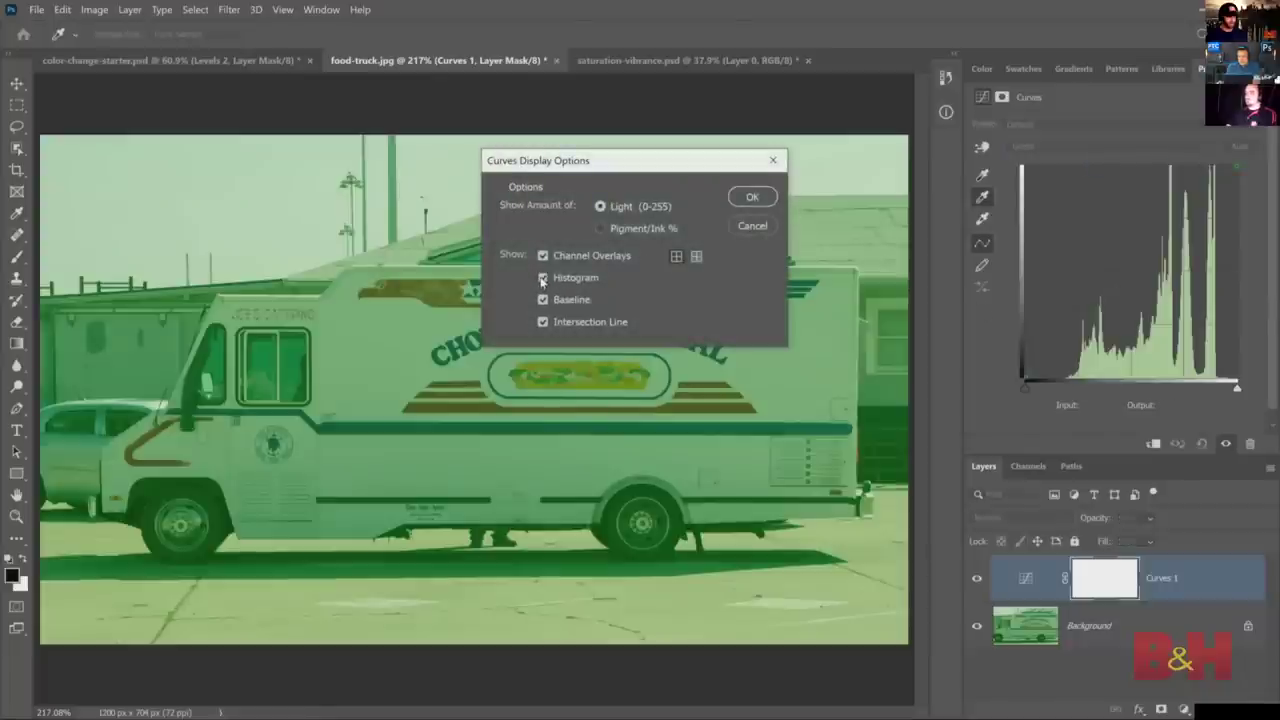
click(750, 226)
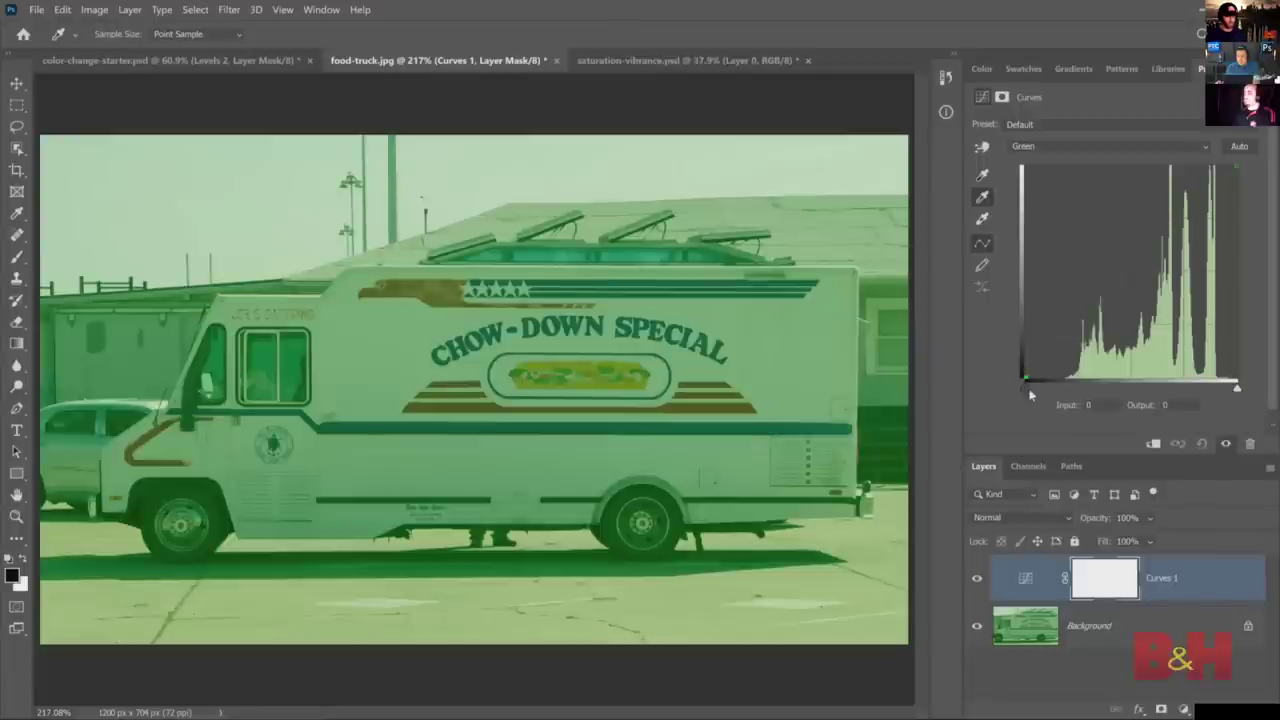
- Pull in the Green black and white points, the Red white point to 205, and the Blue white point to 203
drag(1025, 386, 1068, 395)
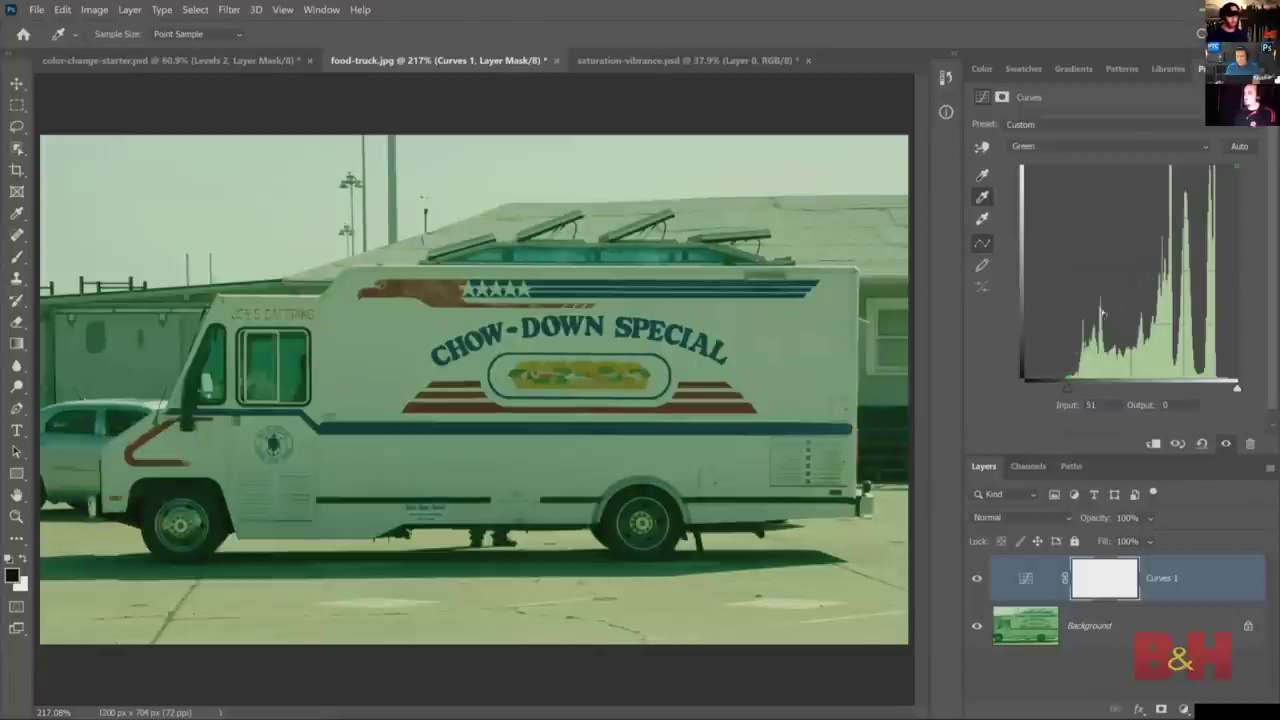
drag(1237, 392, 1217, 392)
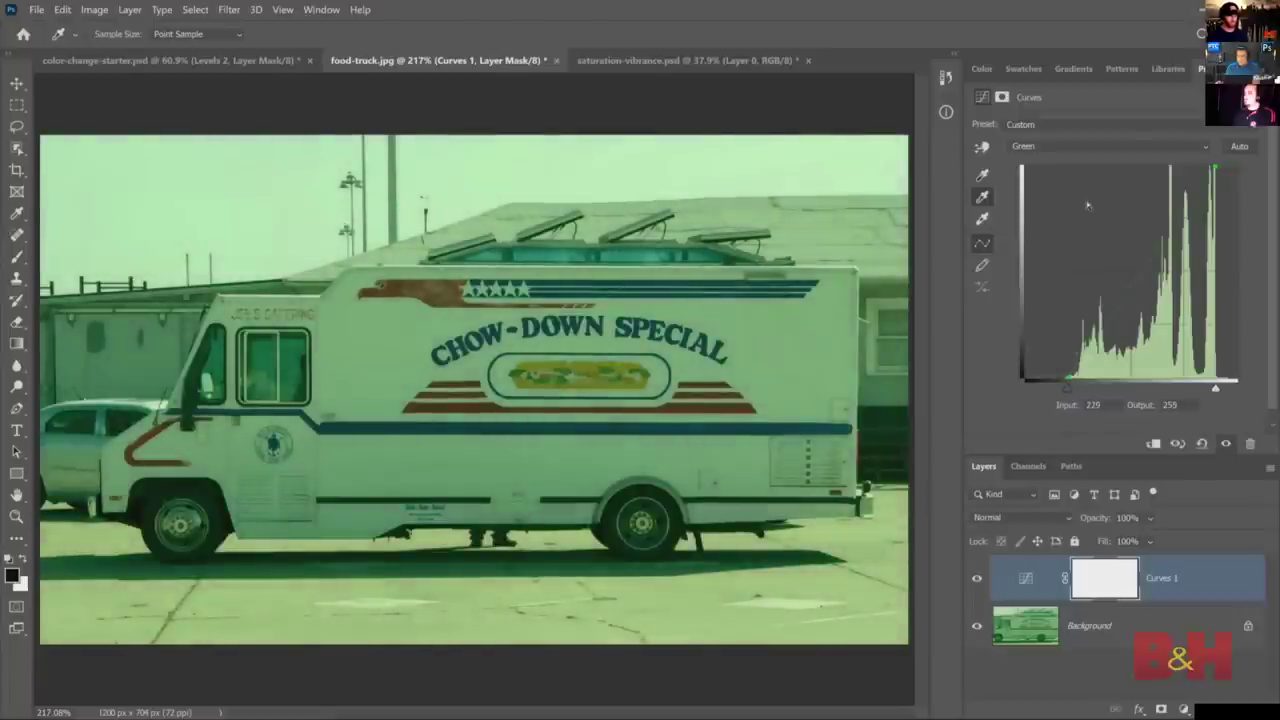
click(1045, 146)
click(1045, 173)
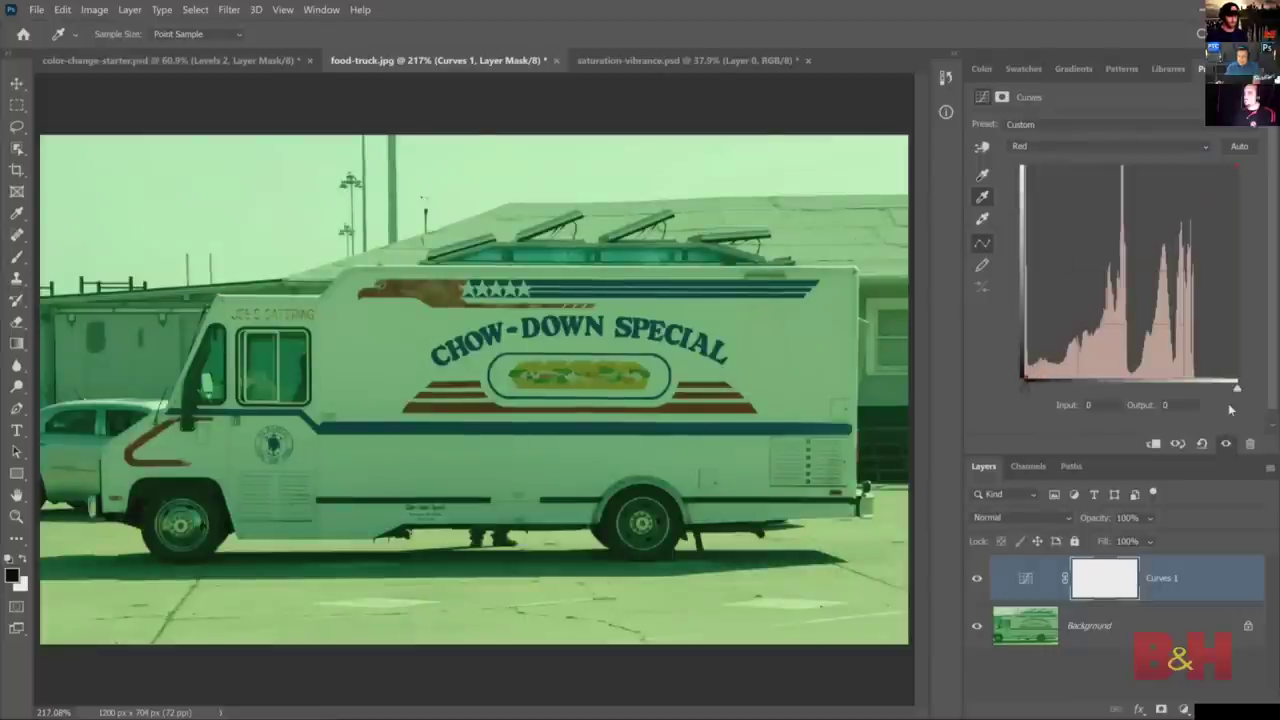
drag(1237, 388, 1197, 393)
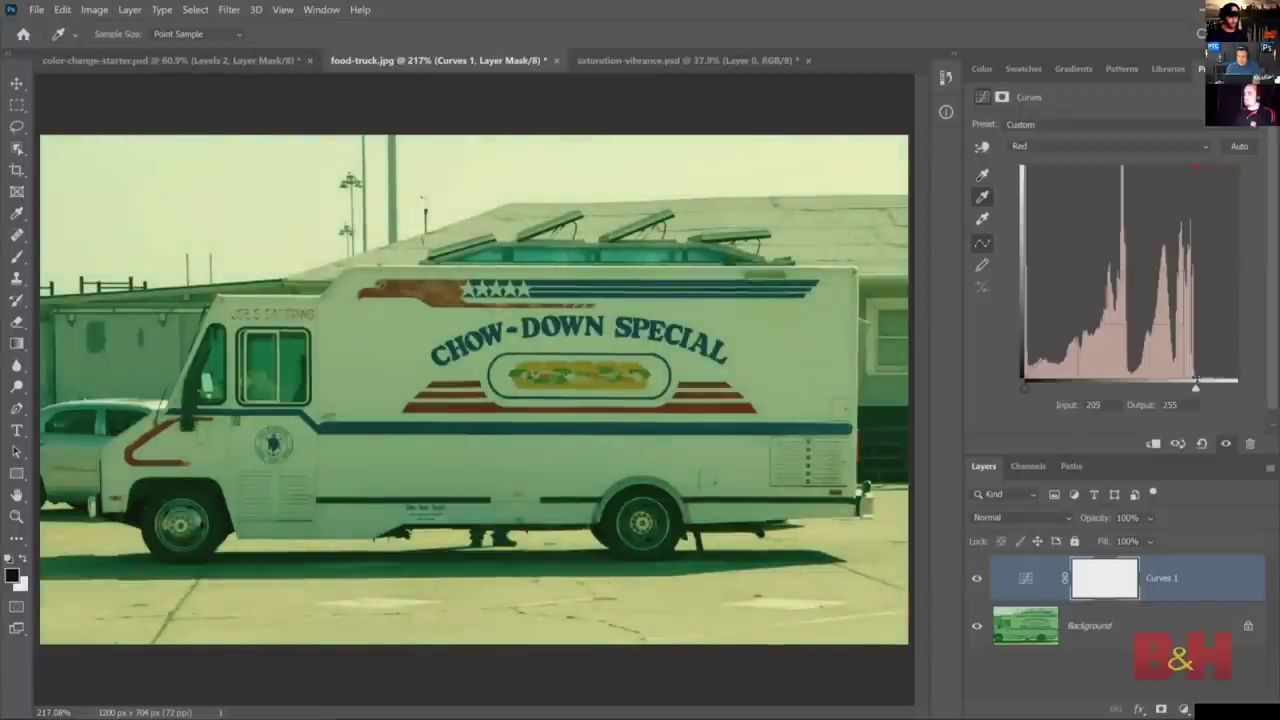
click(1068, 147)
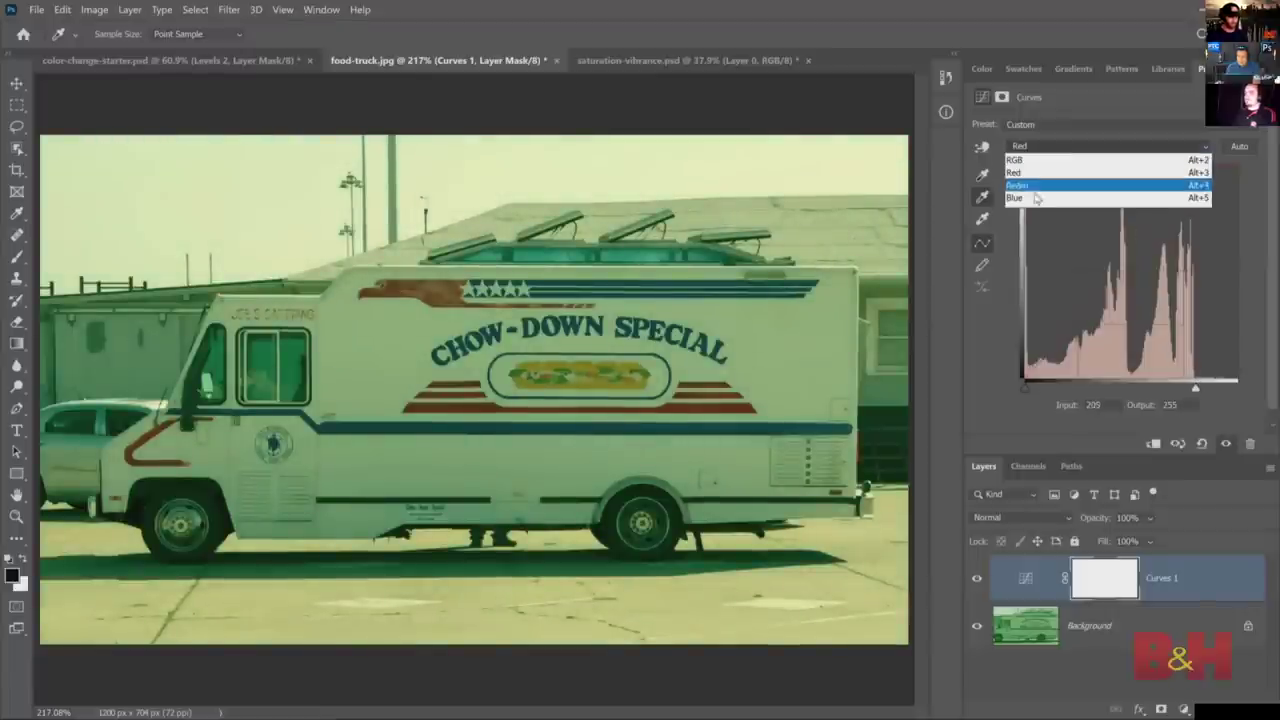
click(1037, 199)
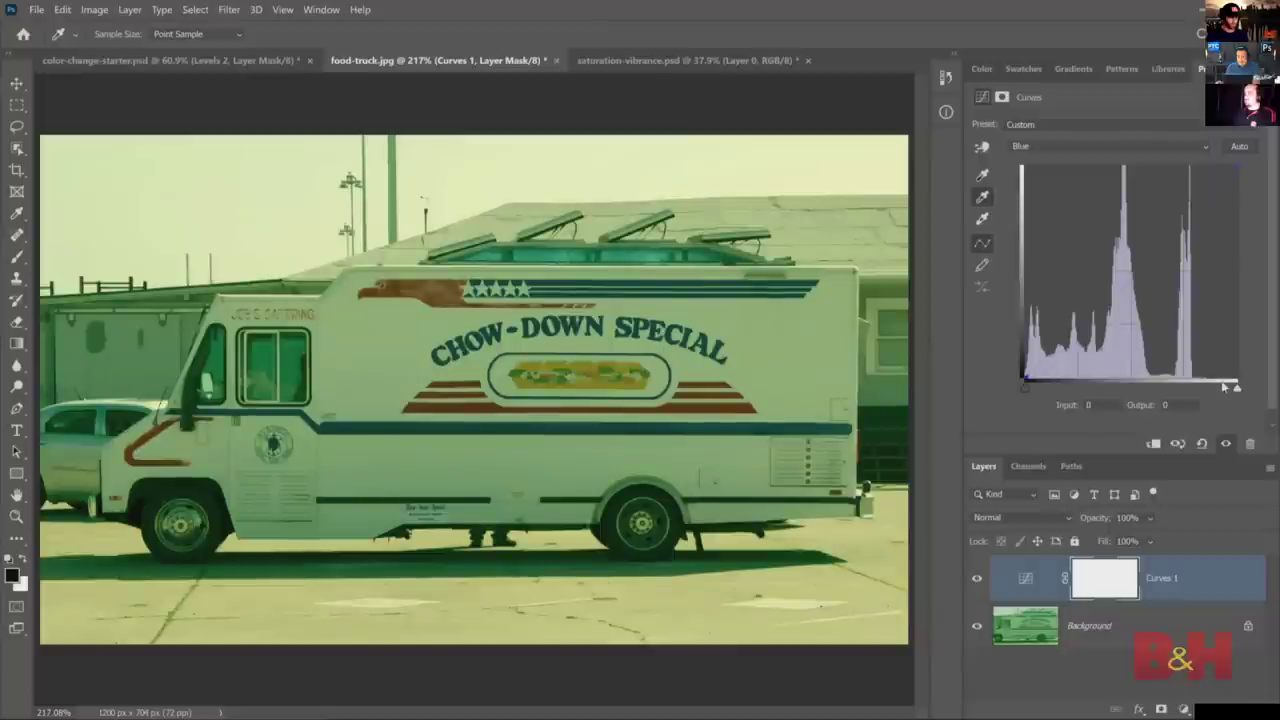
drag(1237, 391, 1194, 395)
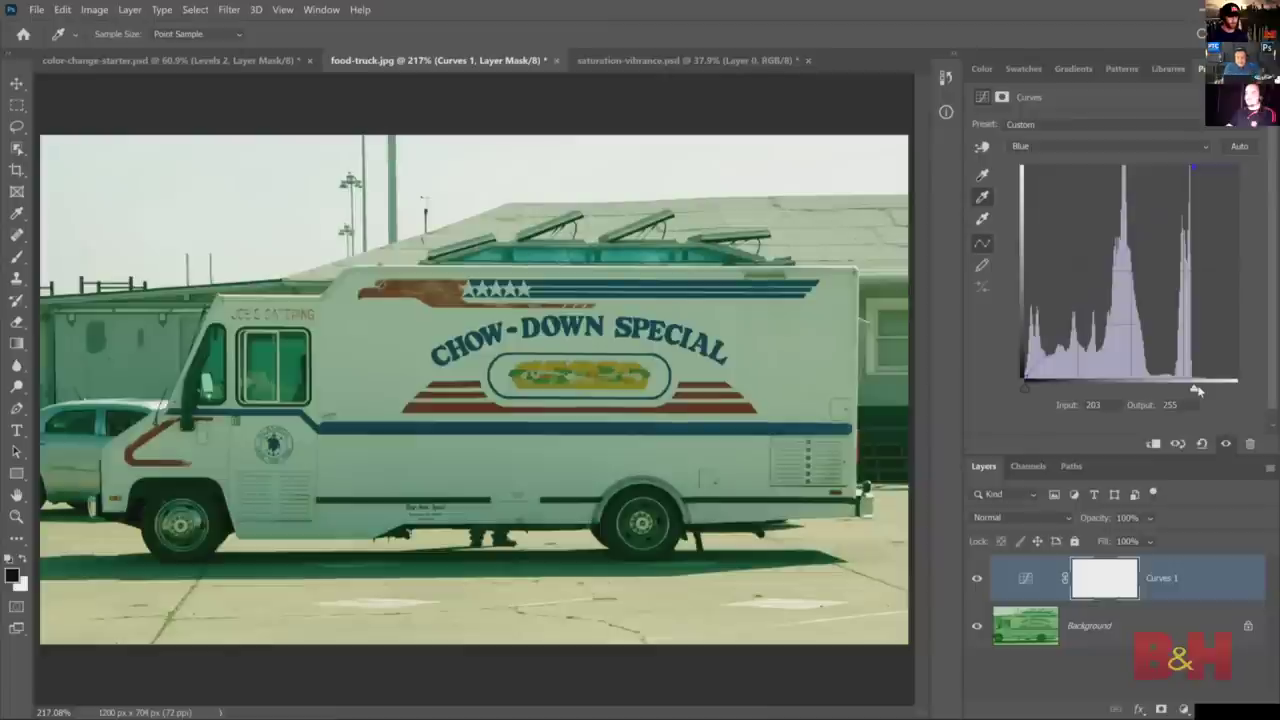
- Review the Auto Color Correction Options and cancel without saving them as defaults
alt+click(1238, 147)
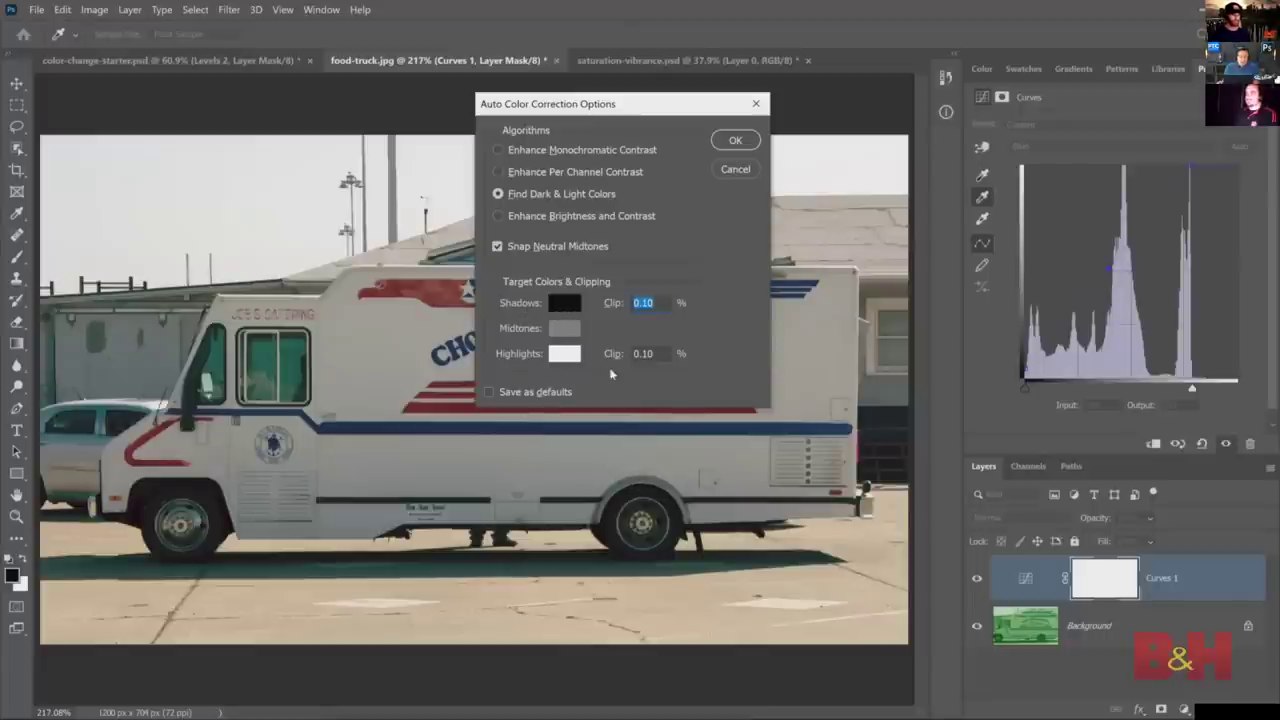
click(737, 171)
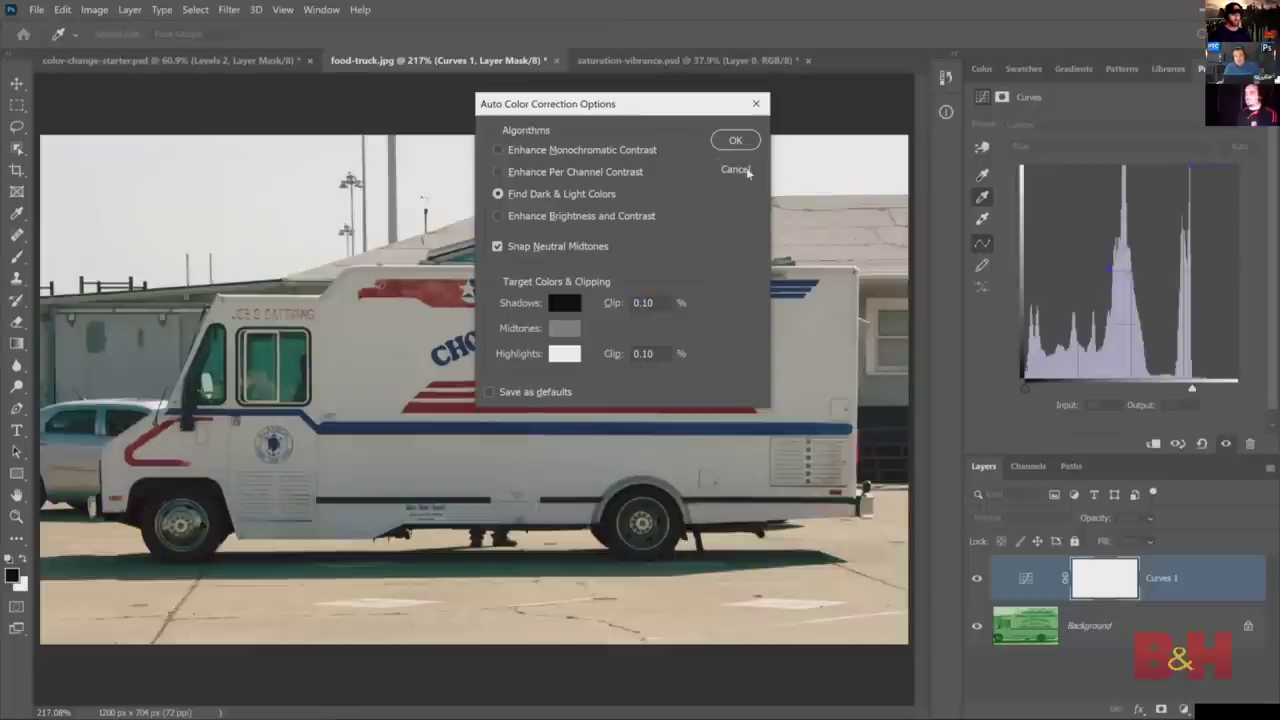
click(737, 170)
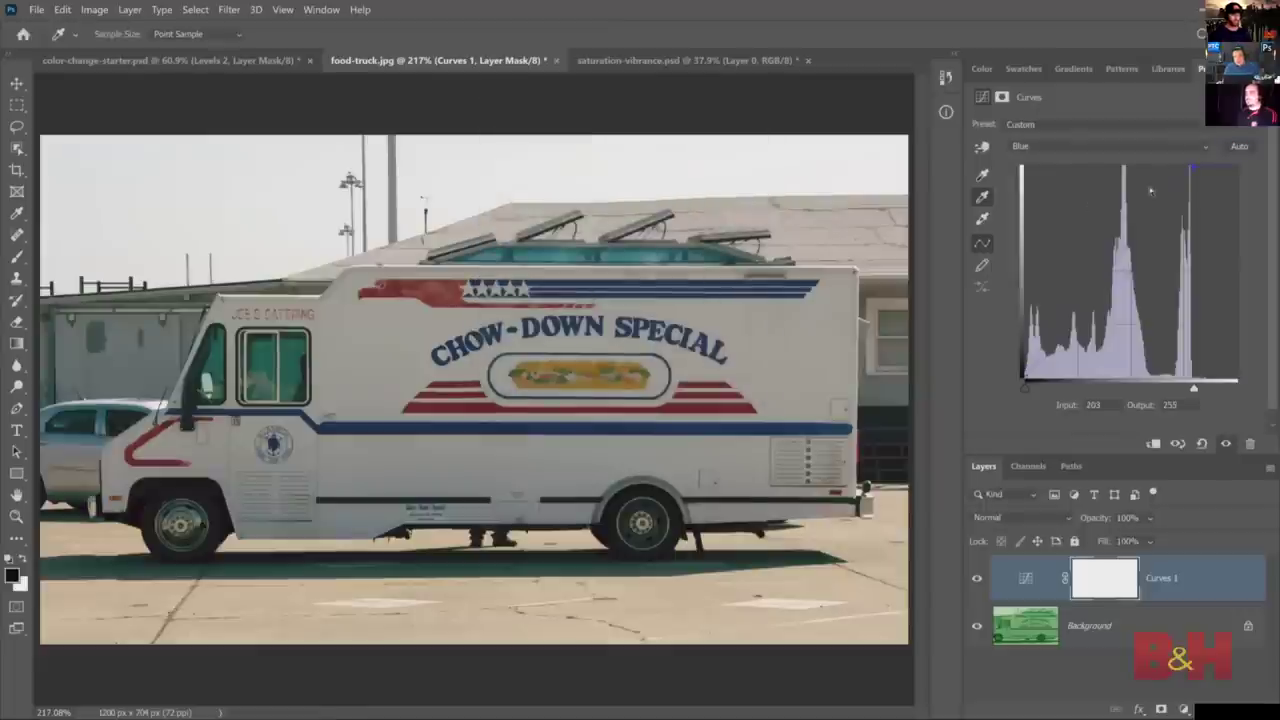
alt+click(1241, 148)
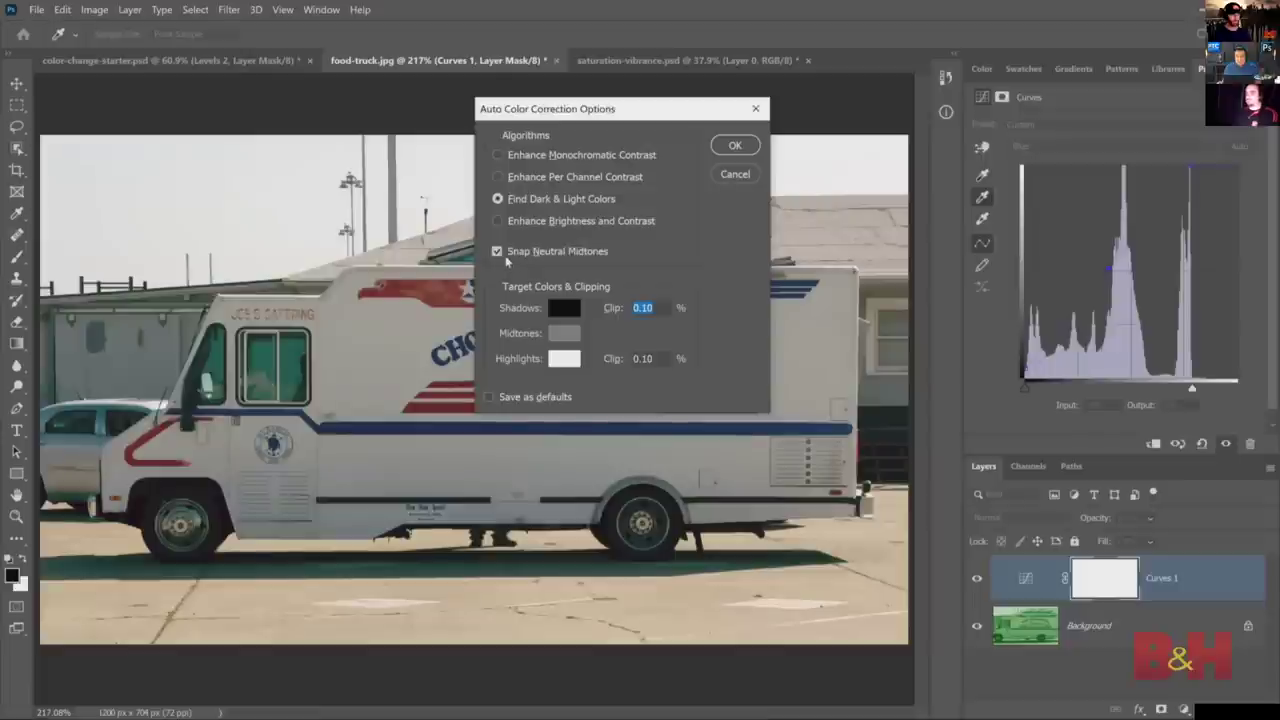
click(490, 398)
click(735, 174)
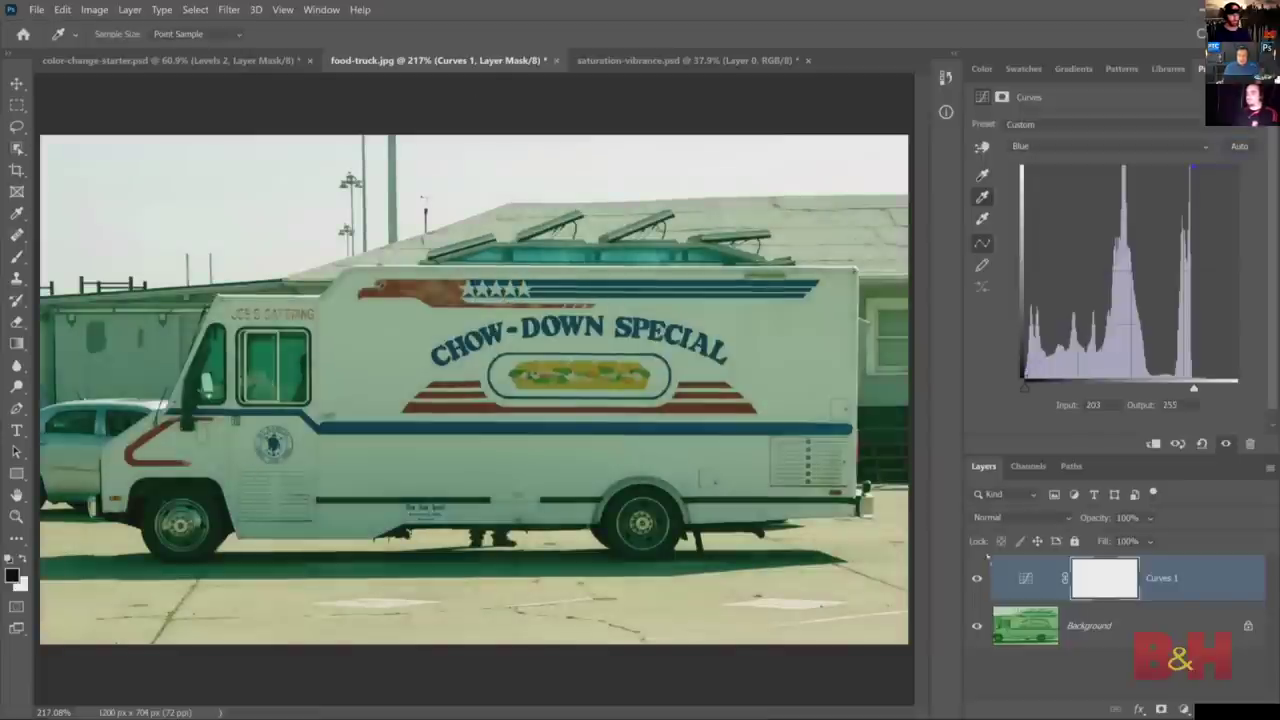
- Compare Curves 1 on and off, reset it, and apply Auto to neutralize the truck's colours
click(977, 580)
click(977, 580)
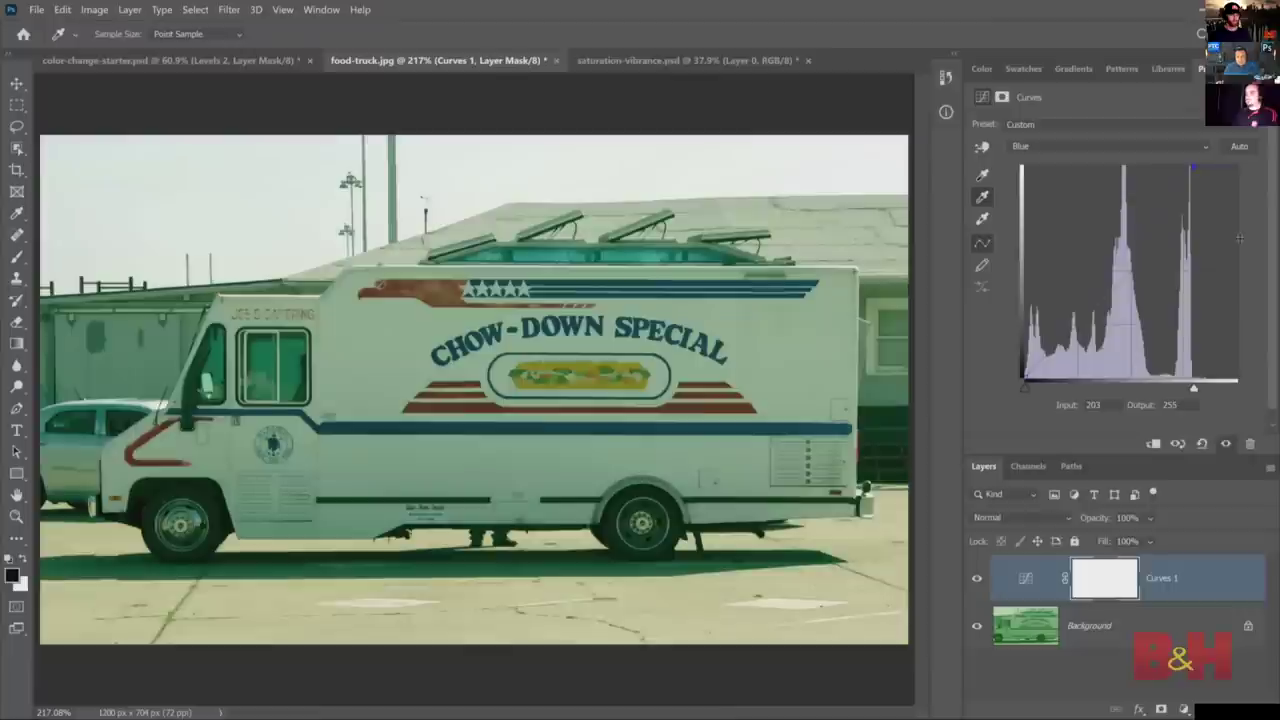
click(1202, 443)
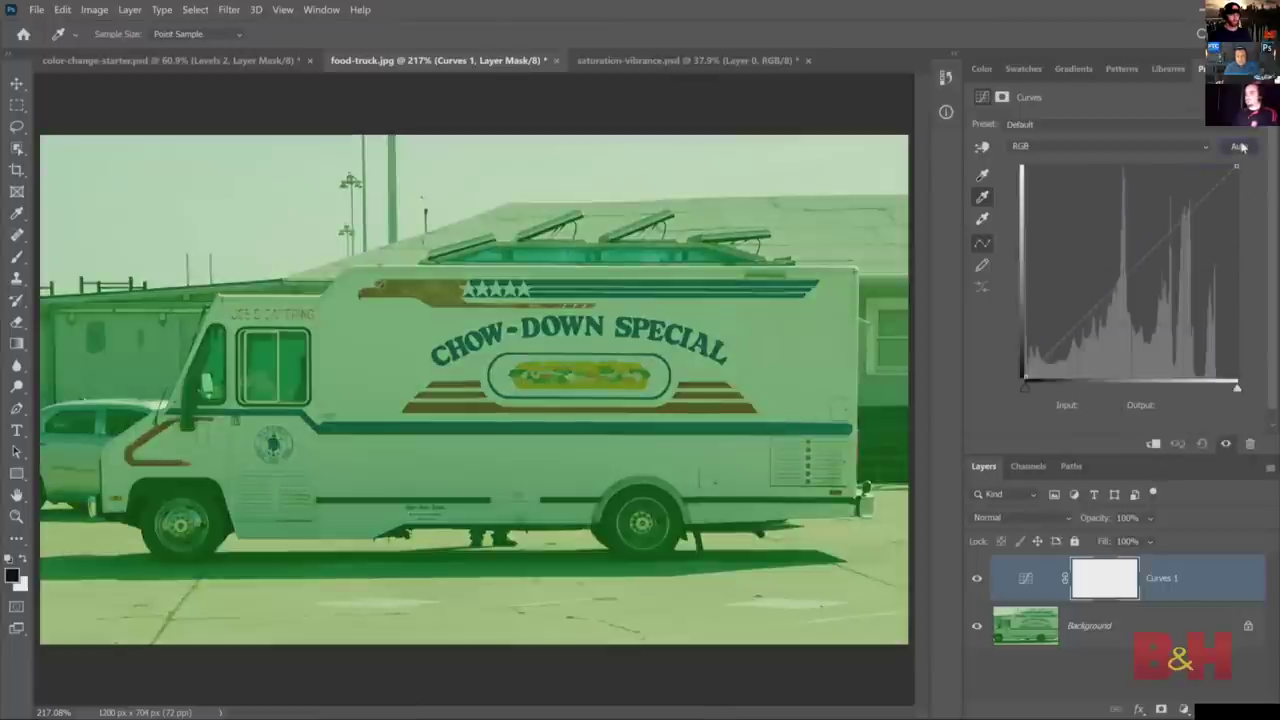
click(1240, 146)
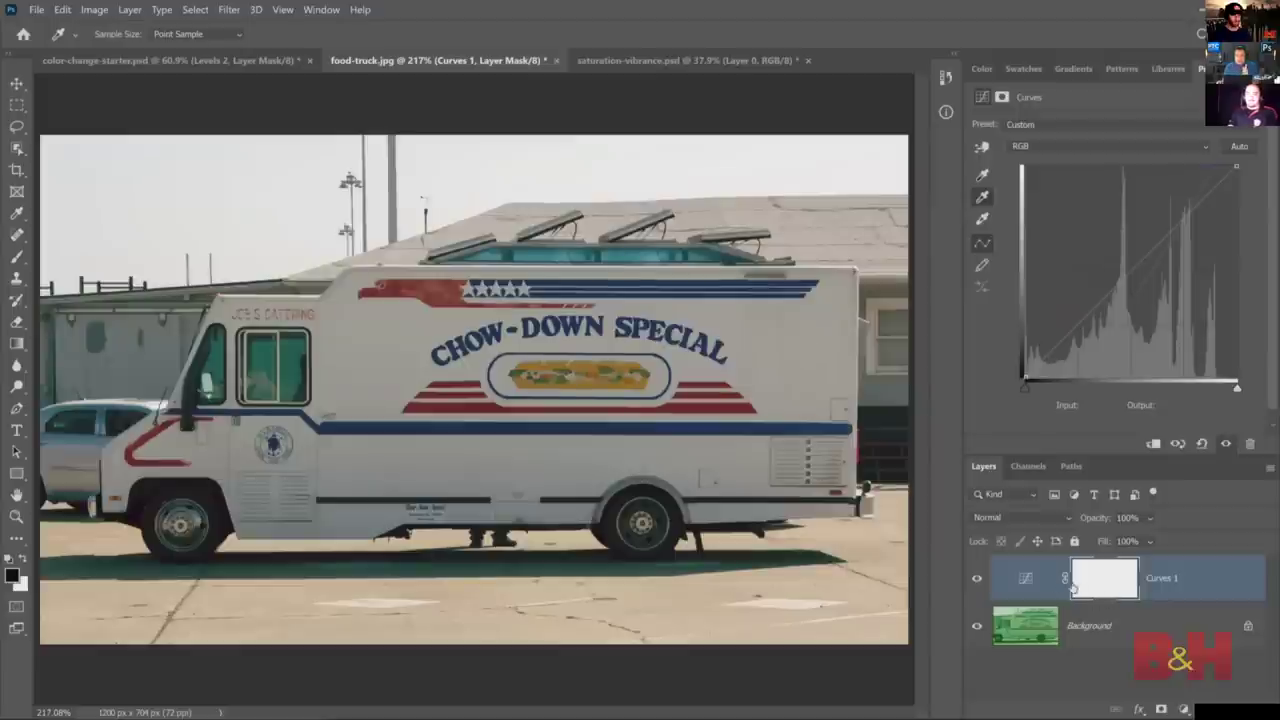
click(38, 12)
click(48, 26)
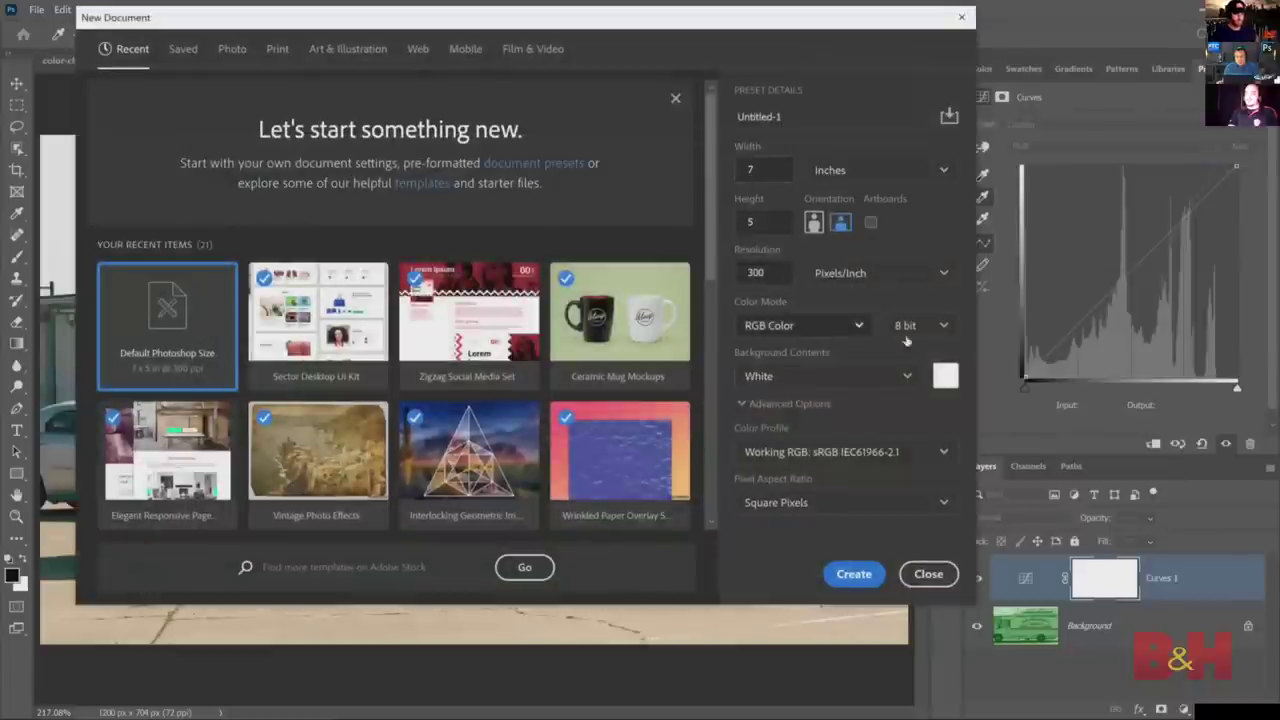
- Search the Libraries panel for 'man' across all libraries and browse the photo results
click(922, 574)
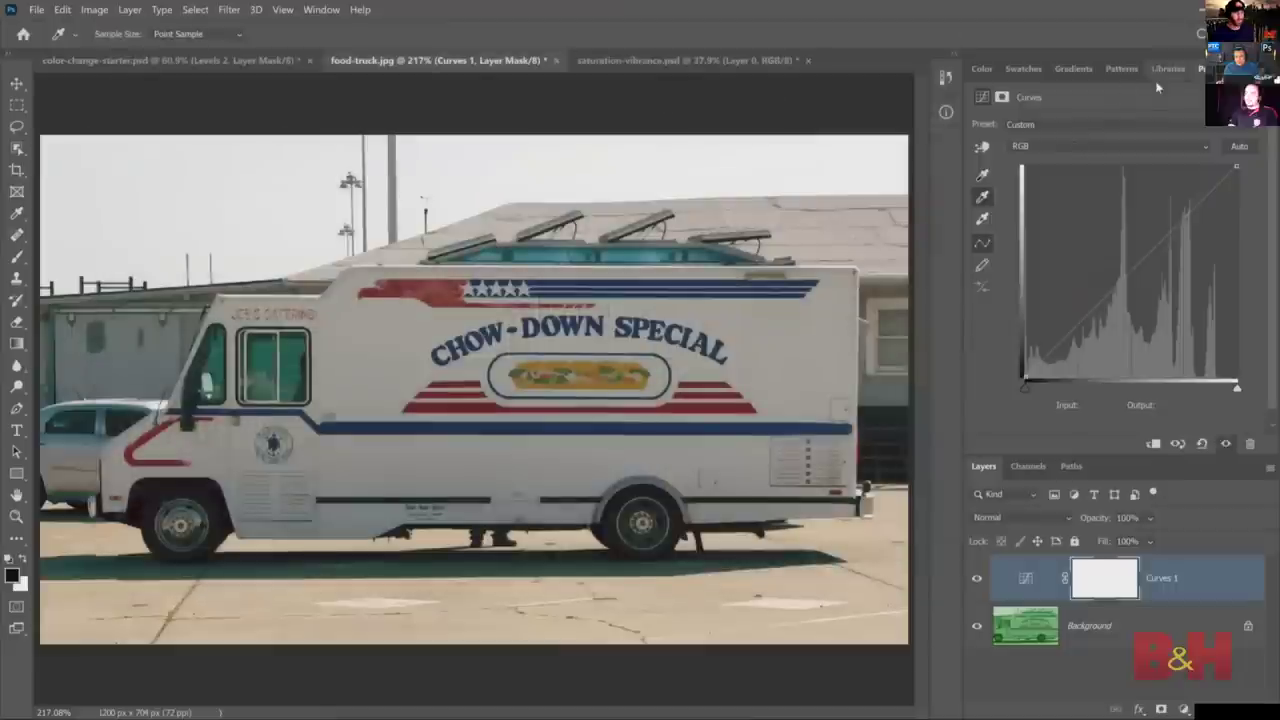
click(1168, 68)
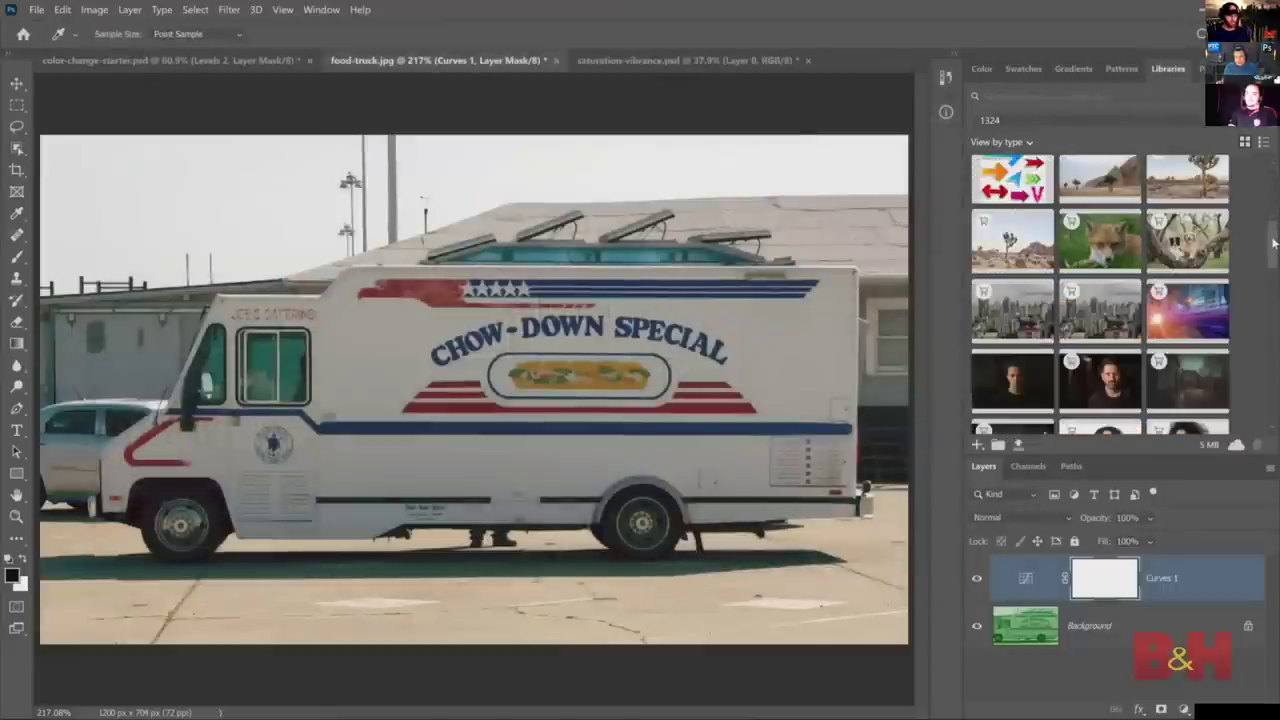
click(1002, 97)
text(mari)
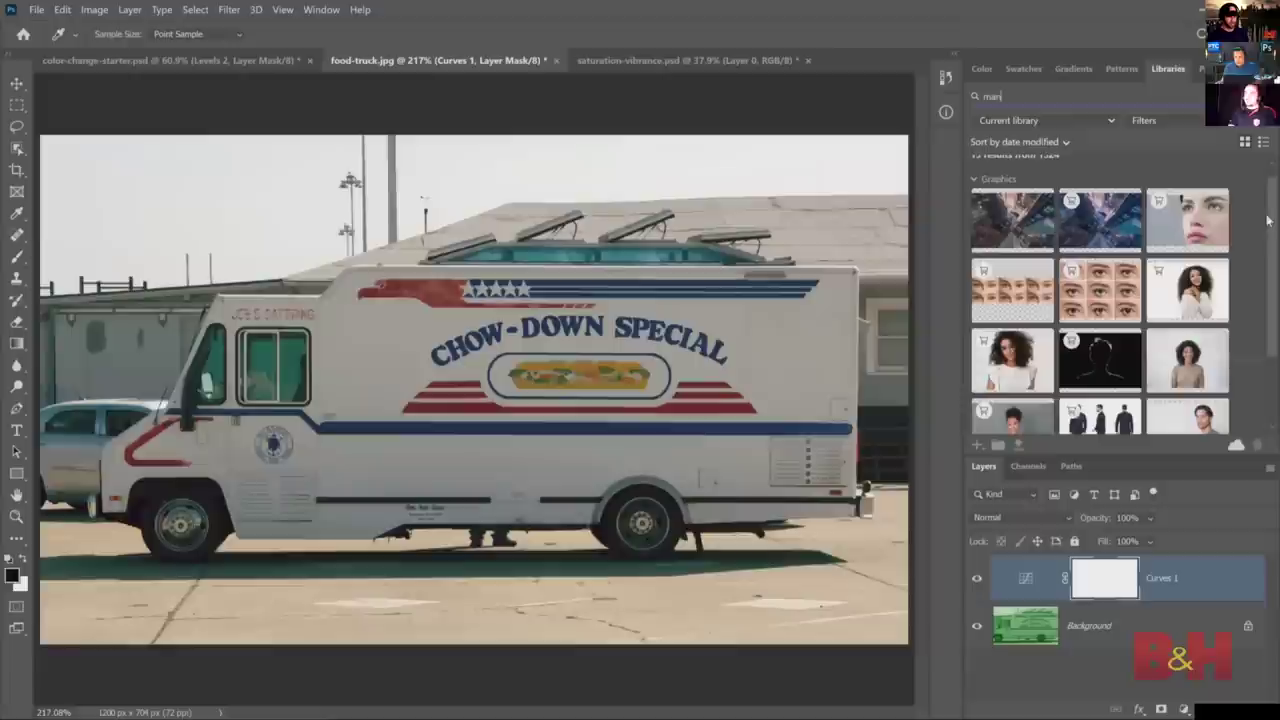
scroll(1277, 316, down, 2)
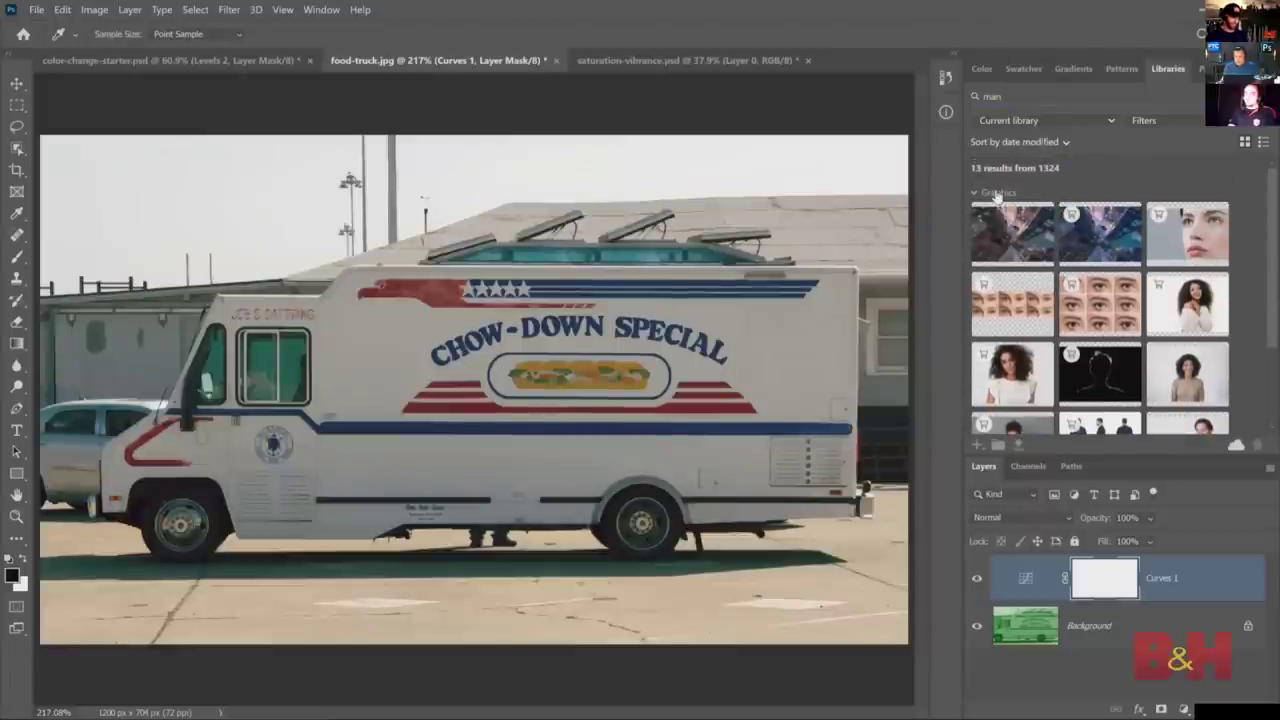
click(1104, 120)
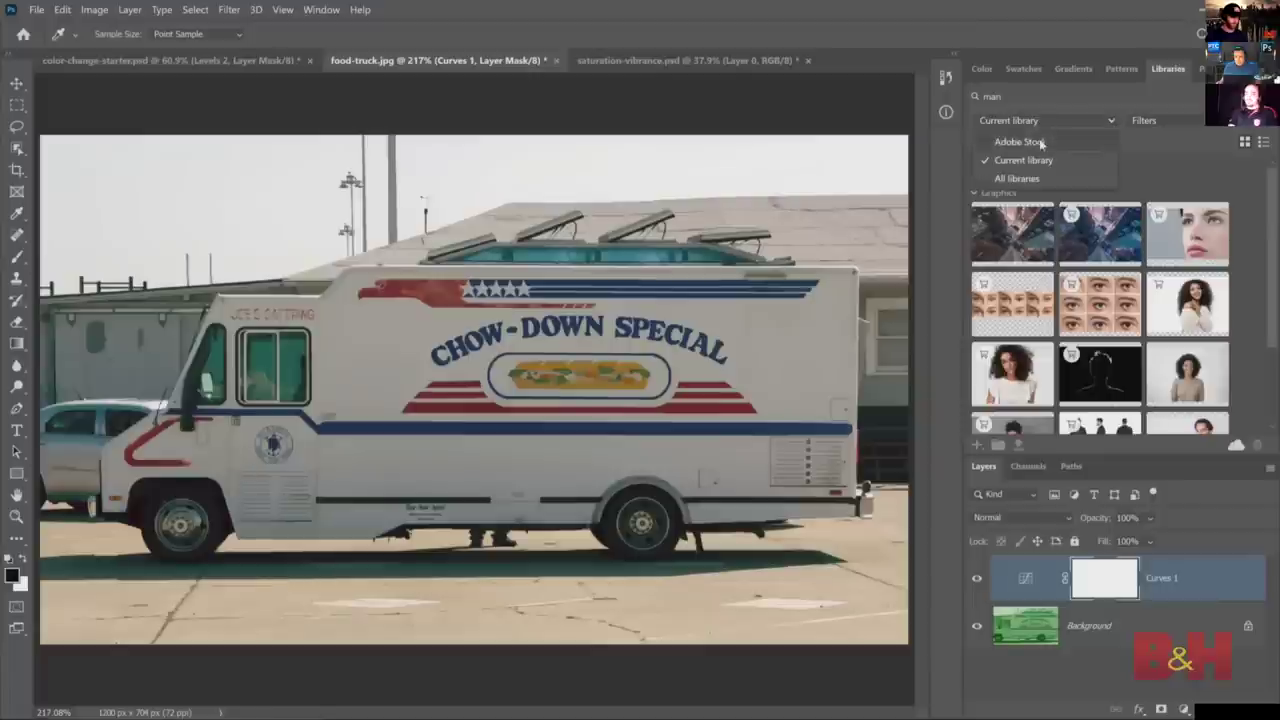
click(1017, 178)
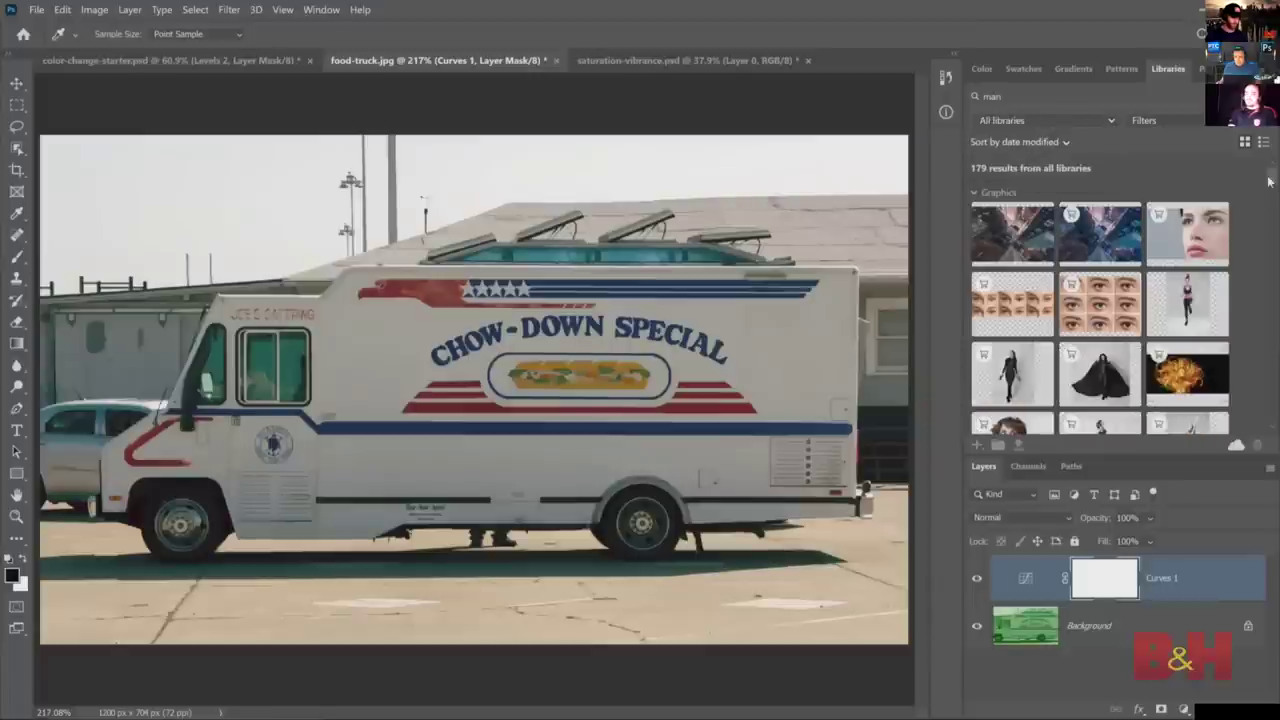
drag(1276, 181, 1276, 302)
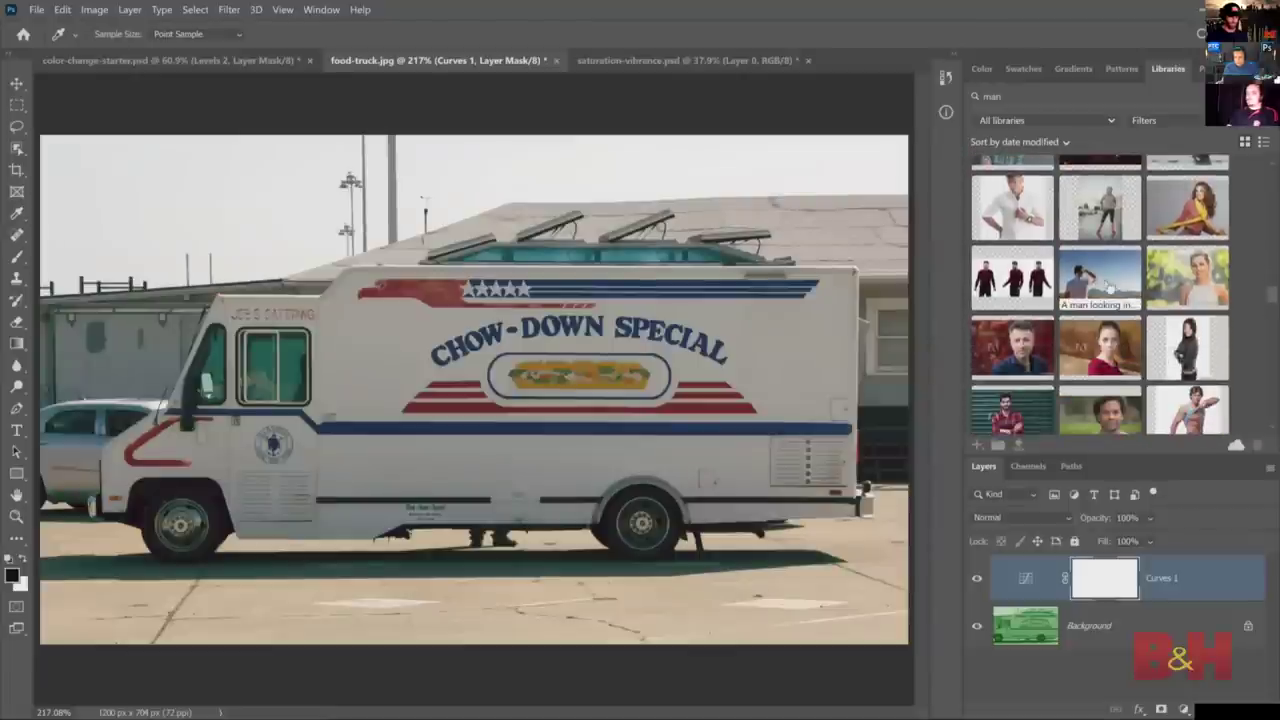
- Open the man-looking-at-mountains photo as a document and search the Libraries for 'sun'
double_click(1105, 287)
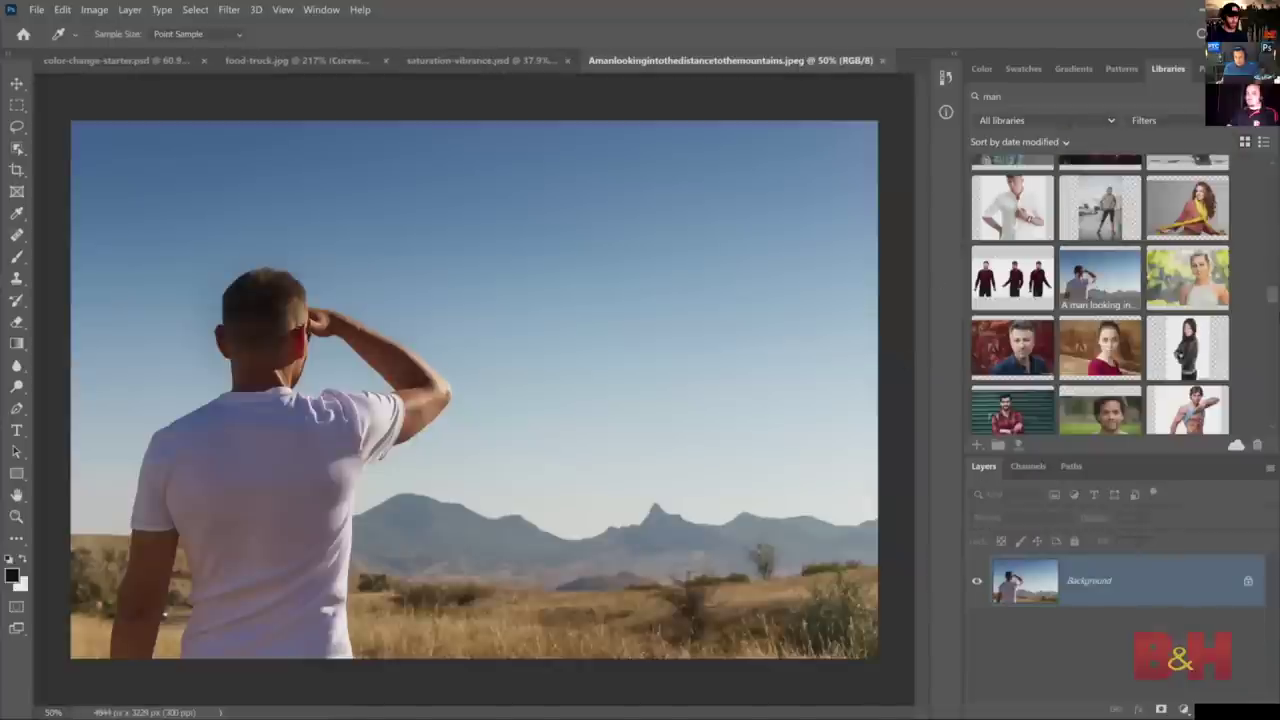
text(sun)
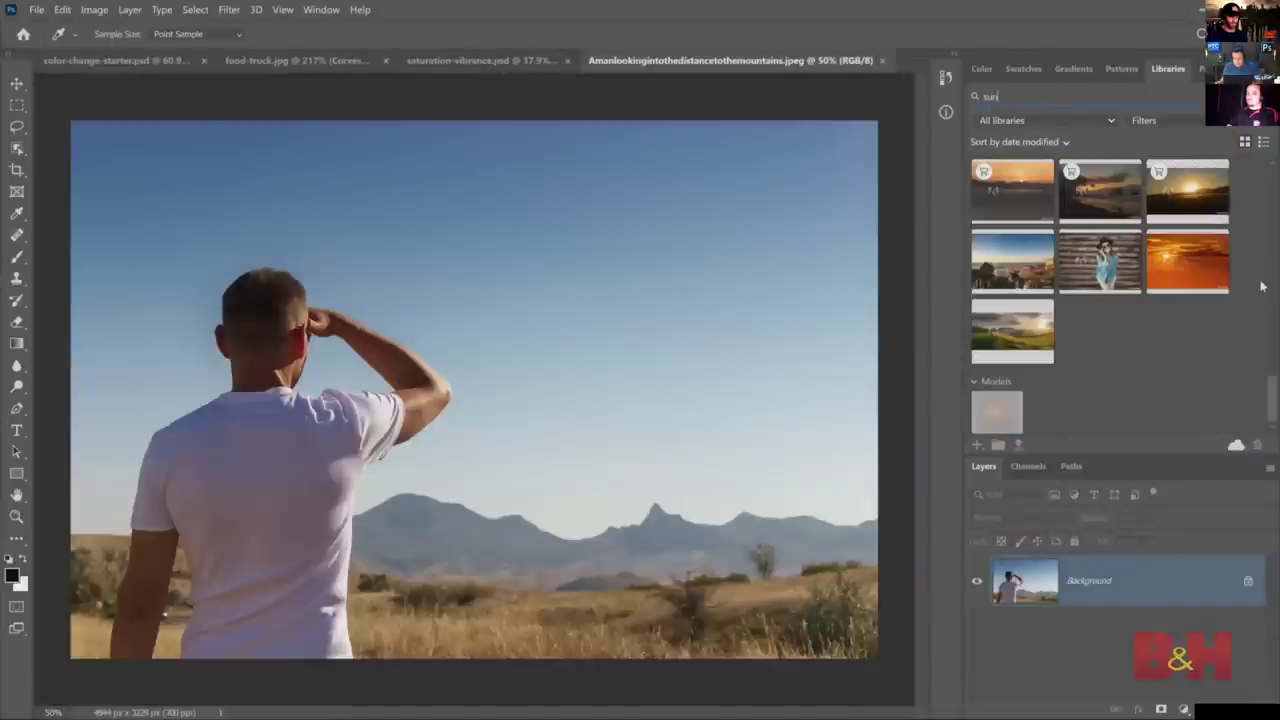
text(ri)
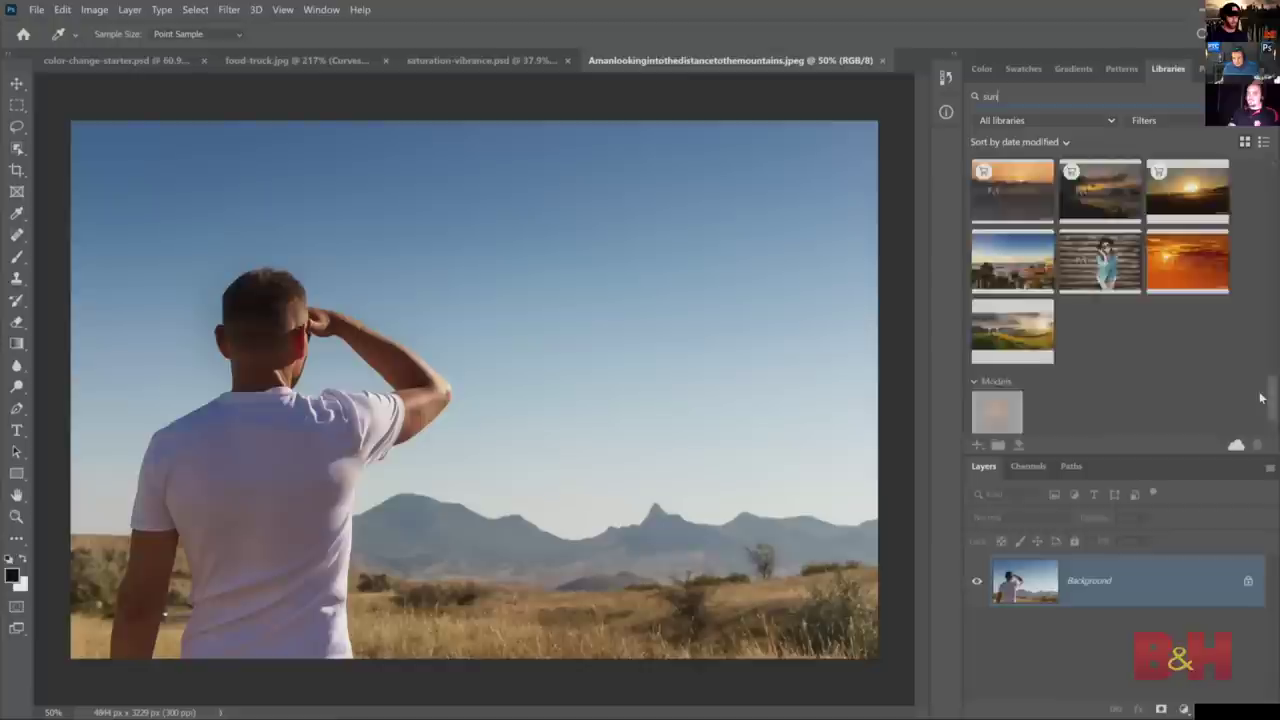
key(BackSpace)
key(BackSpace)
text(nny)
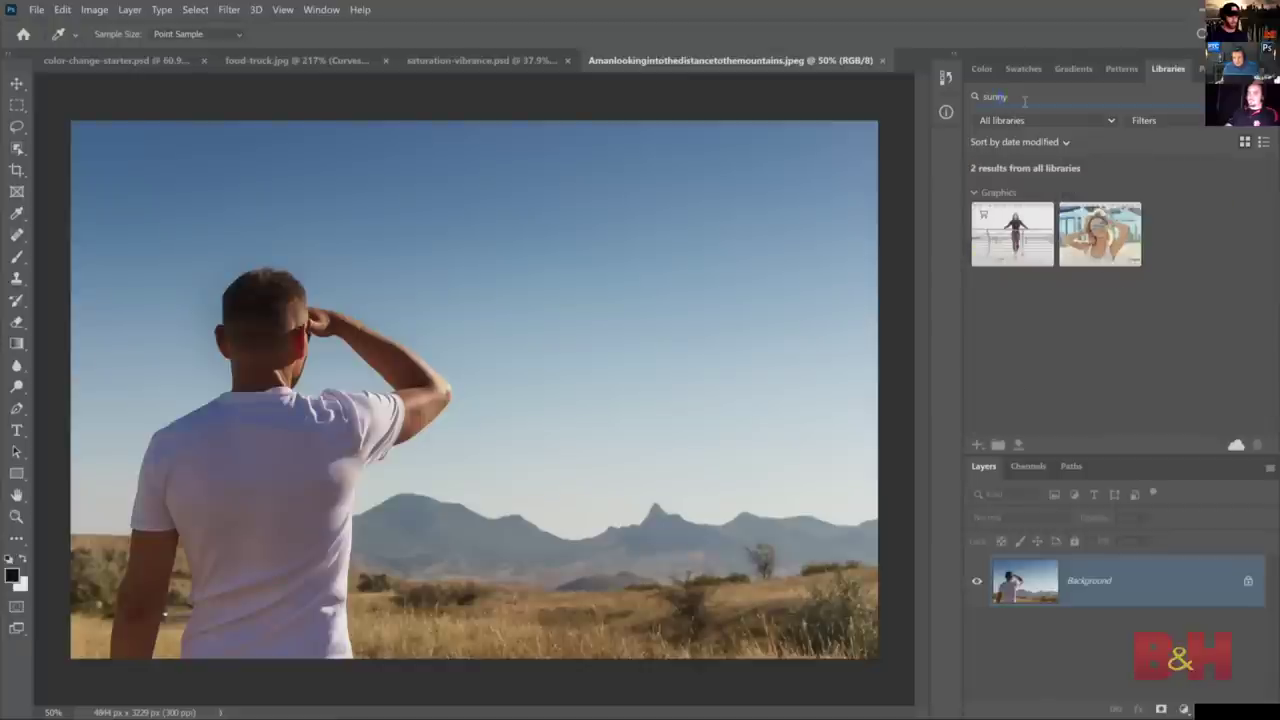
key(BackSpace)
key(BackSpace)
- Place the 'Beautiful sunset at the mountains' image as a new layer in the man photo
drag(1271, 206, 1266, 296)
drag(1008, 292, 352, 347)
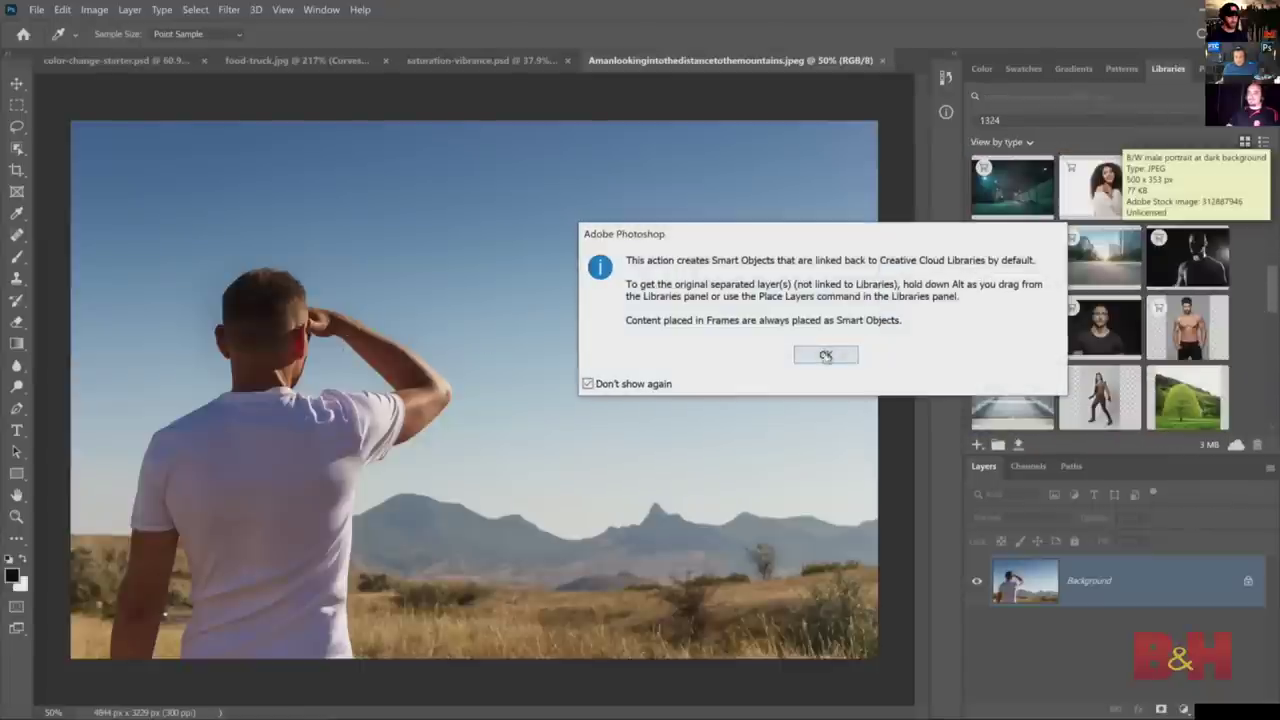
click(825, 355)
drag(662, 434, 643, 437)
key(Return)
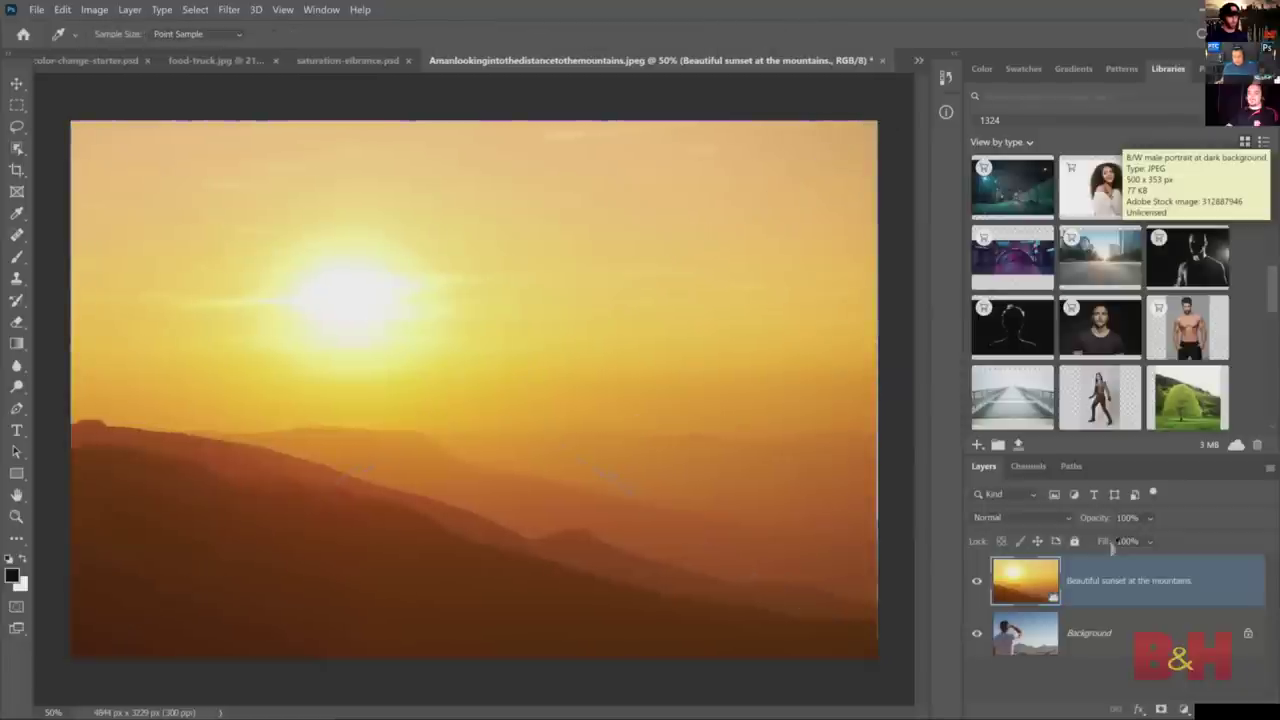
- Unlock the man photo as Layer 0 and move it above the sunset layer
key(z)
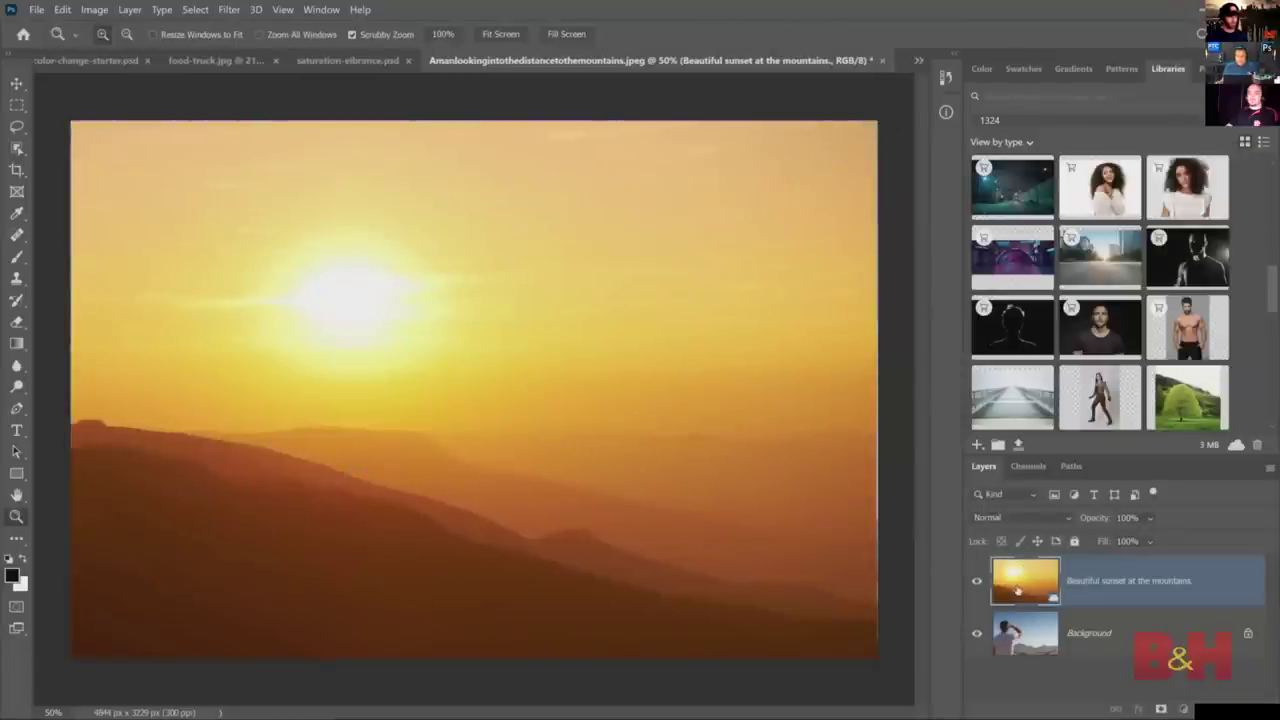
click(1249, 638)
drag(1040, 636, 1070, 590)
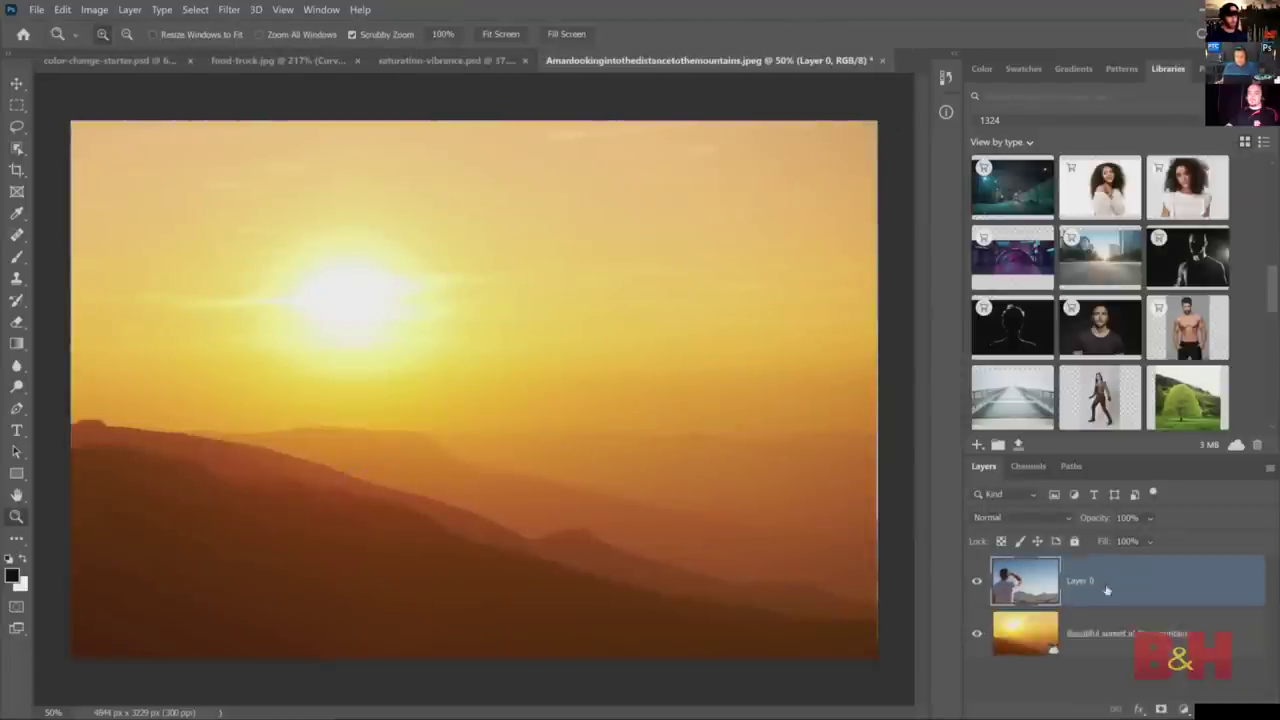
click(977, 581)
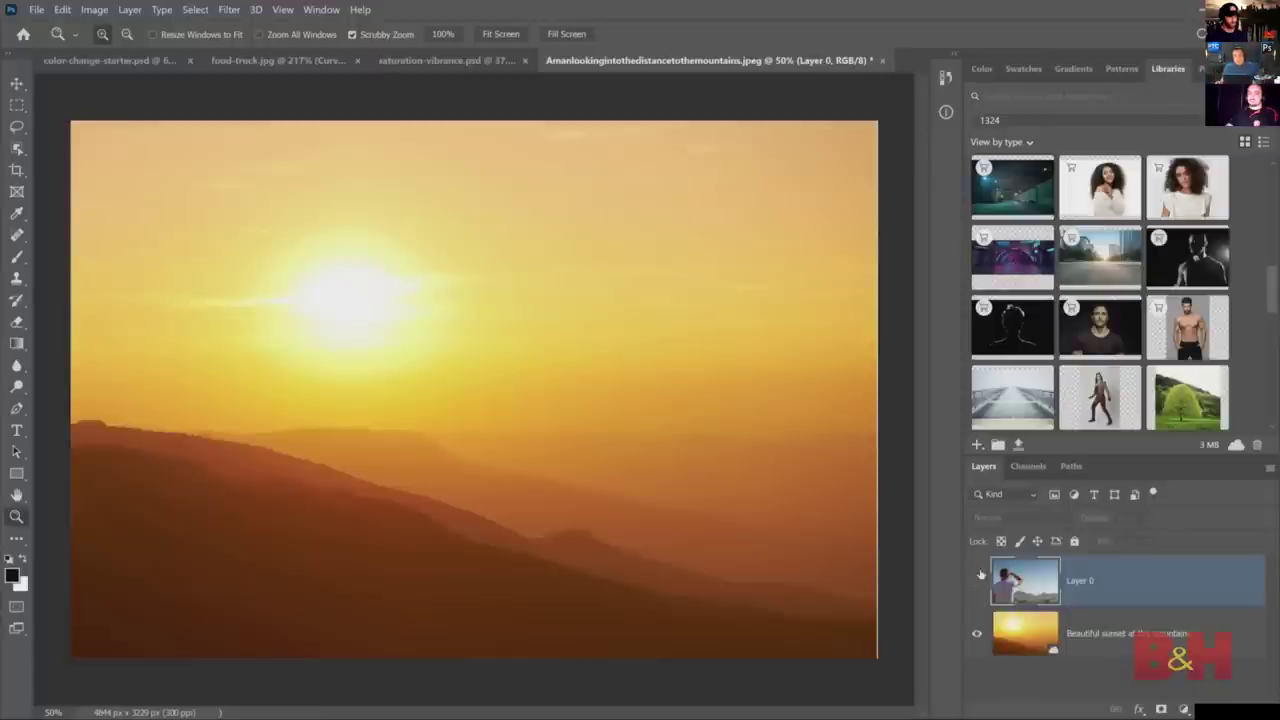
click(977, 581)
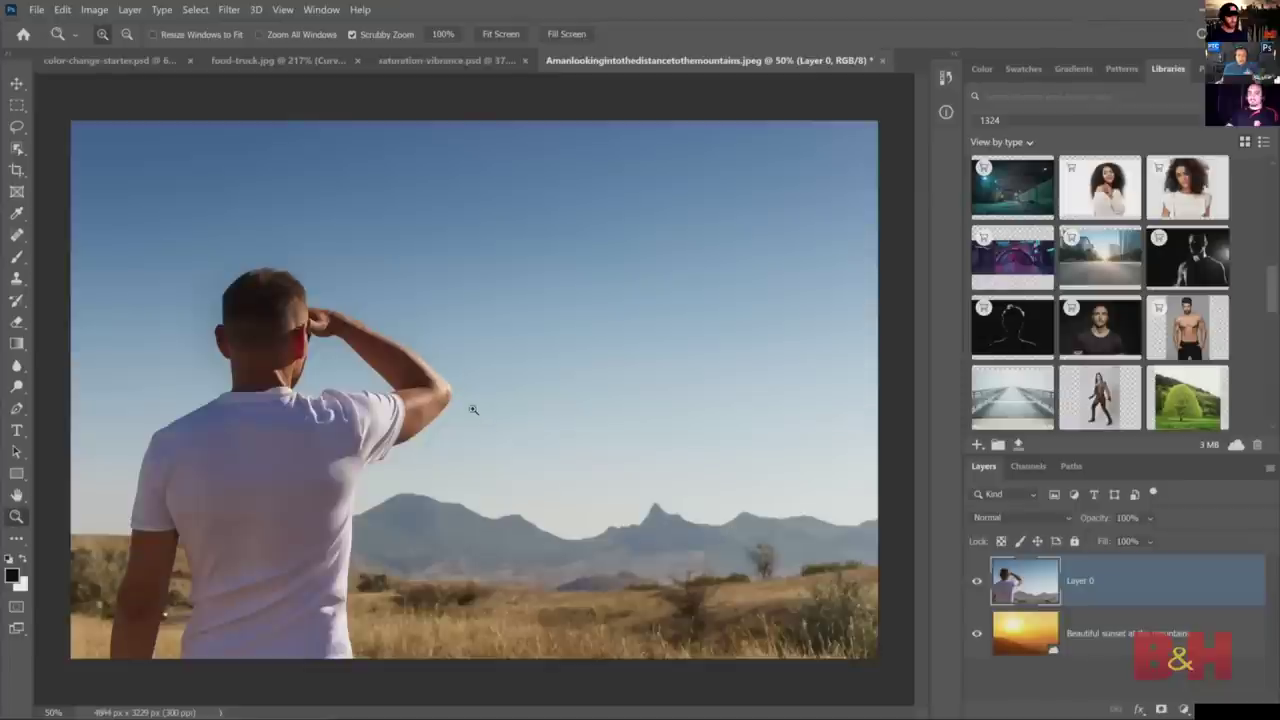
- Flip Layer 0 horizontally so the man is on the right, comparing it against the sunset
key(ctrl+t)
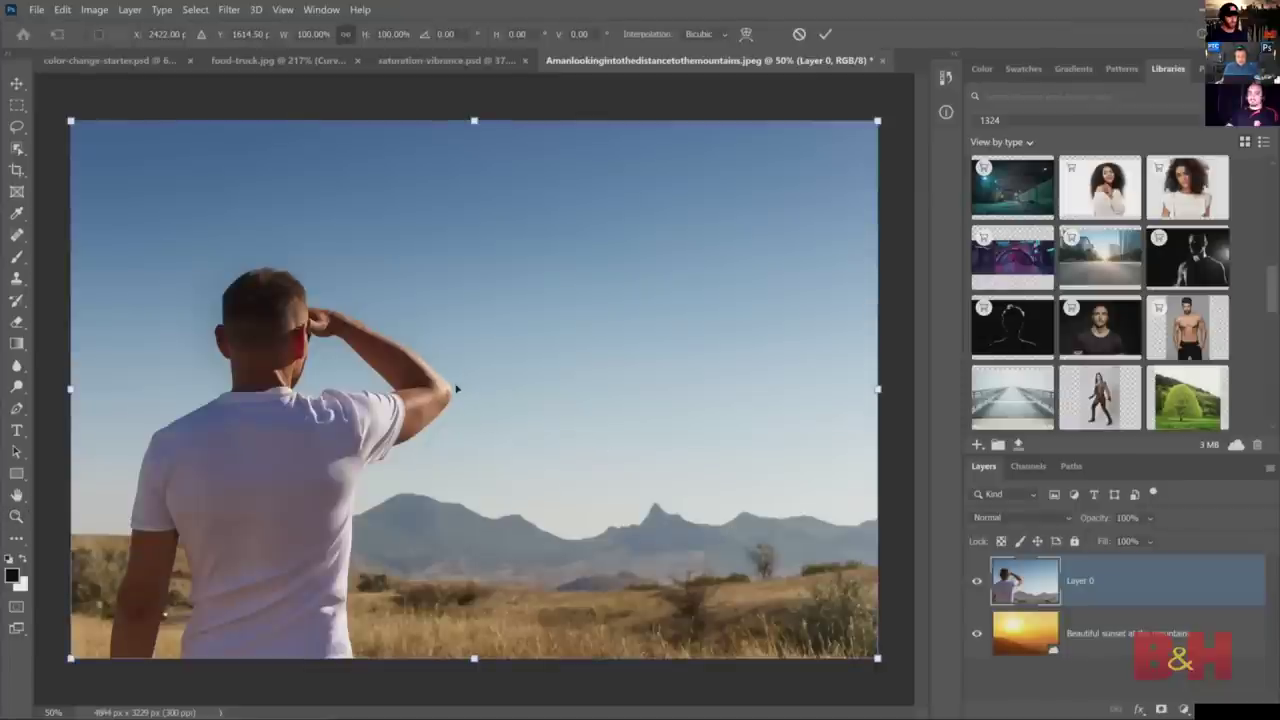
right_click(455, 387)
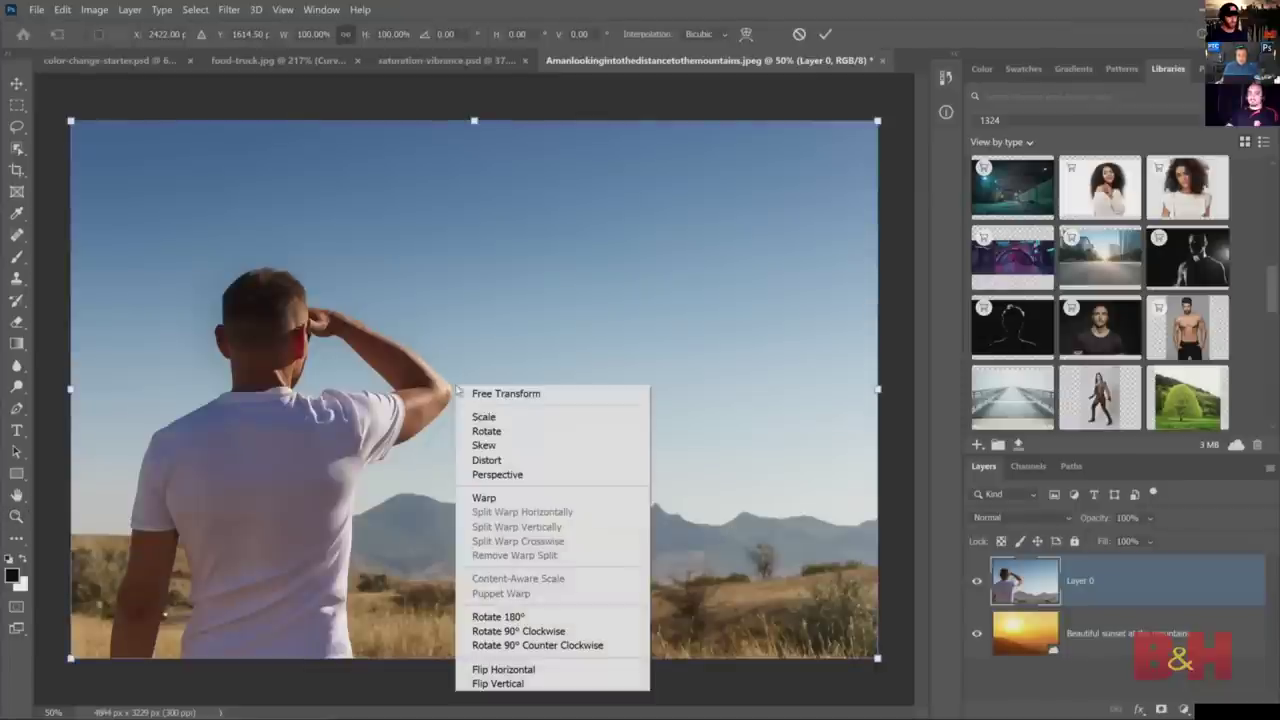
click(540, 672)
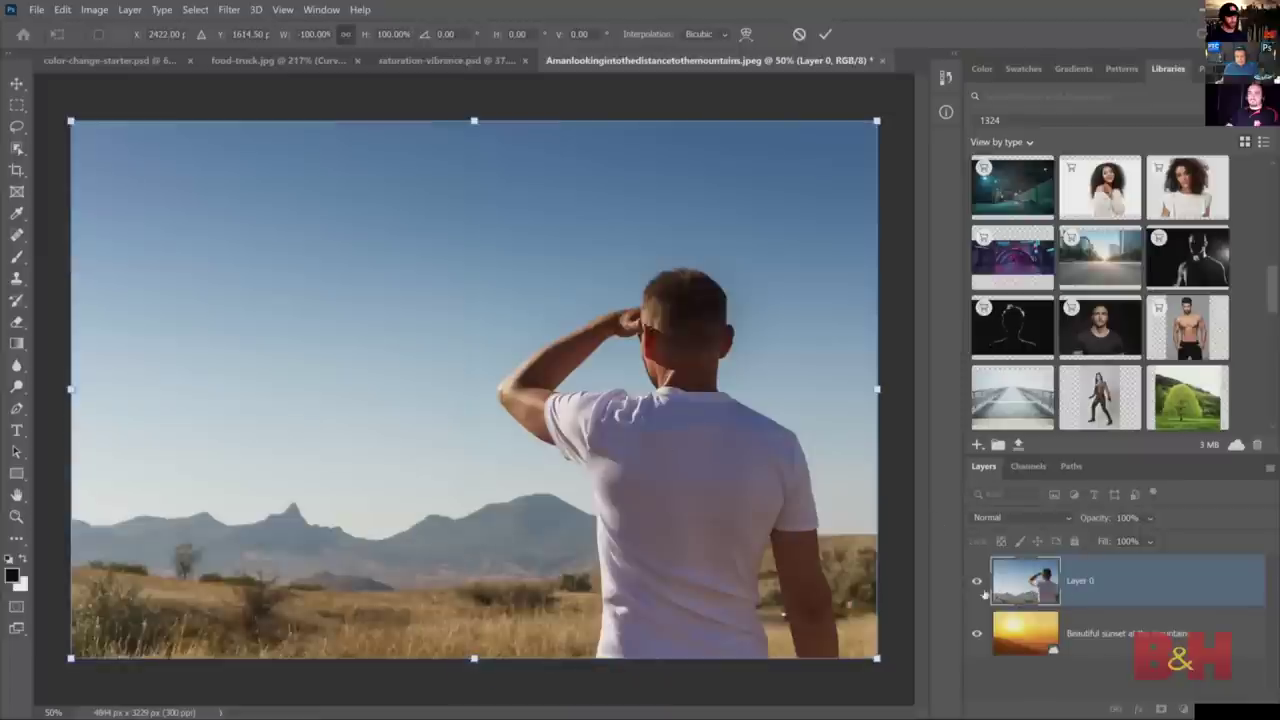
click(976, 584)
click(976, 584)
click(976, 584)
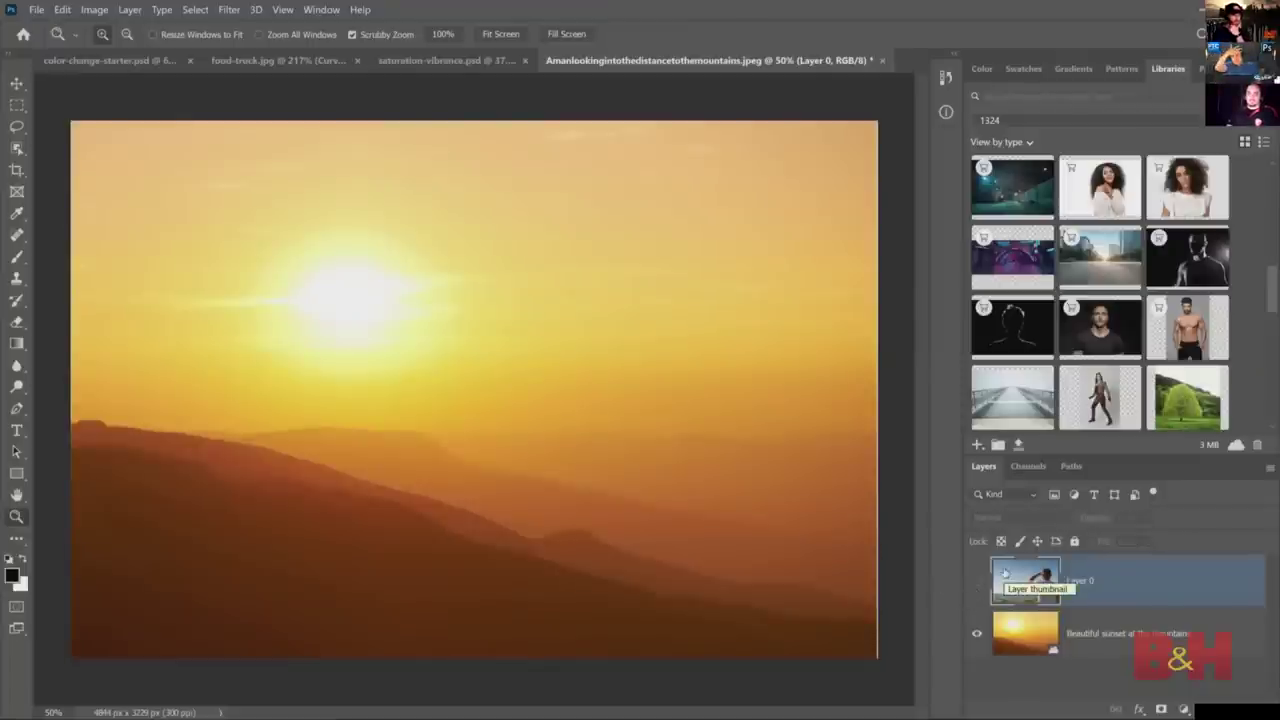
click(976, 581)
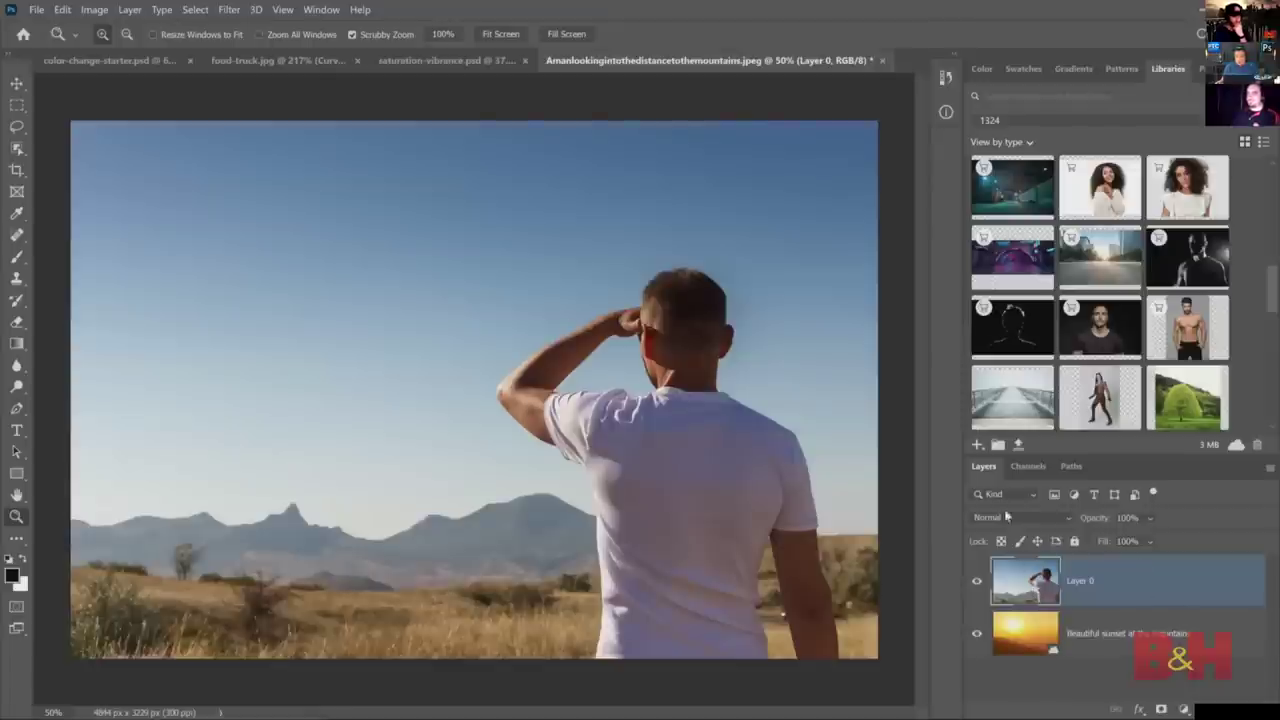
- Mask away the man photo's sky with the Remove Background quick action
click(1201, 68)
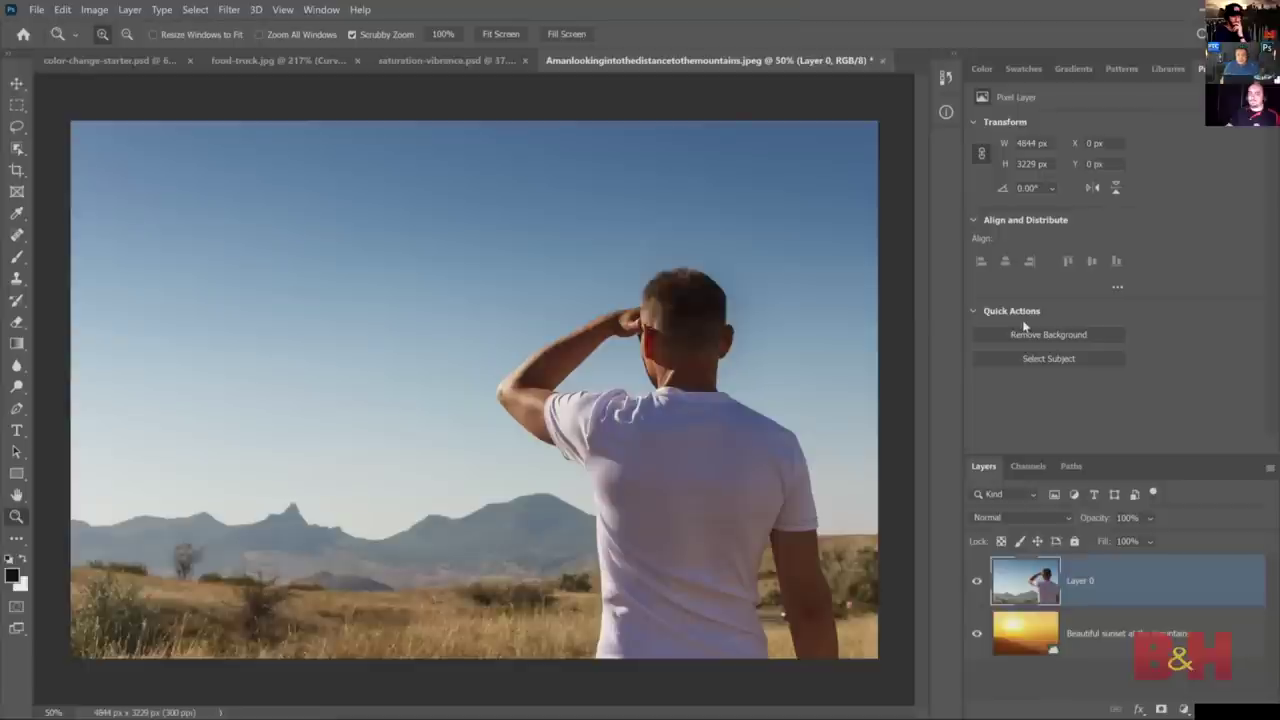
click(1066, 336)
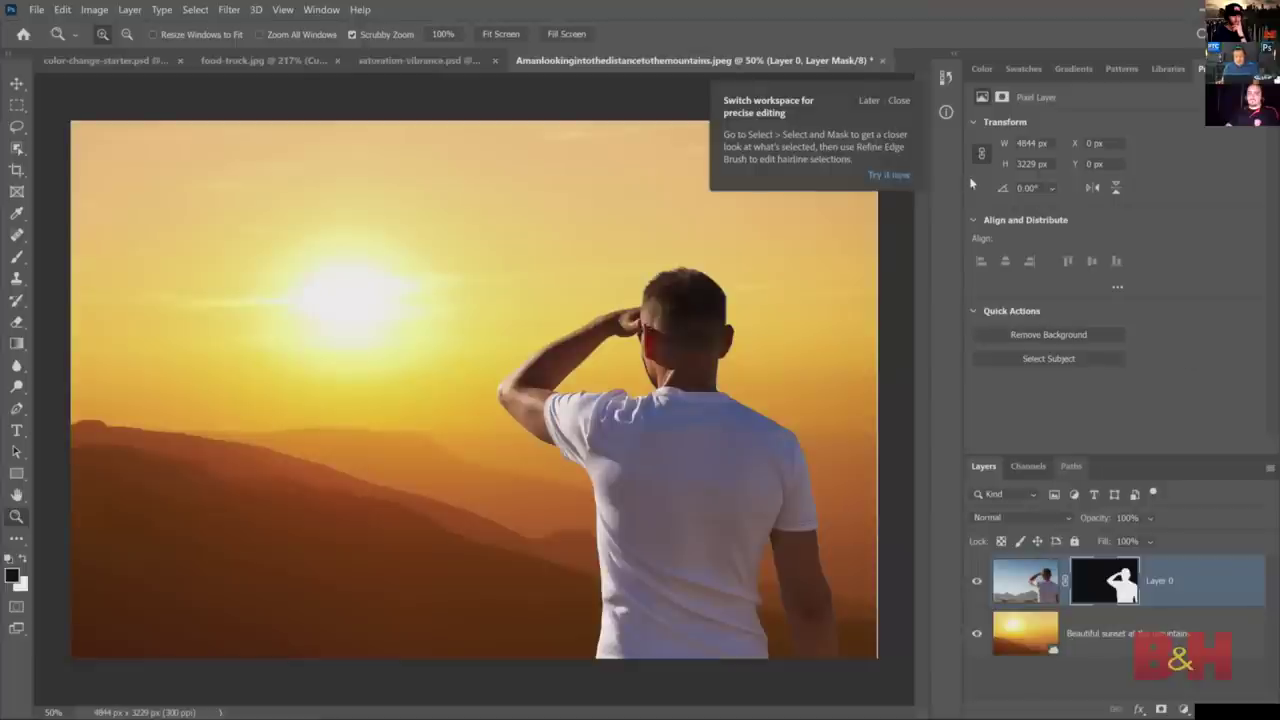
click(899, 100)
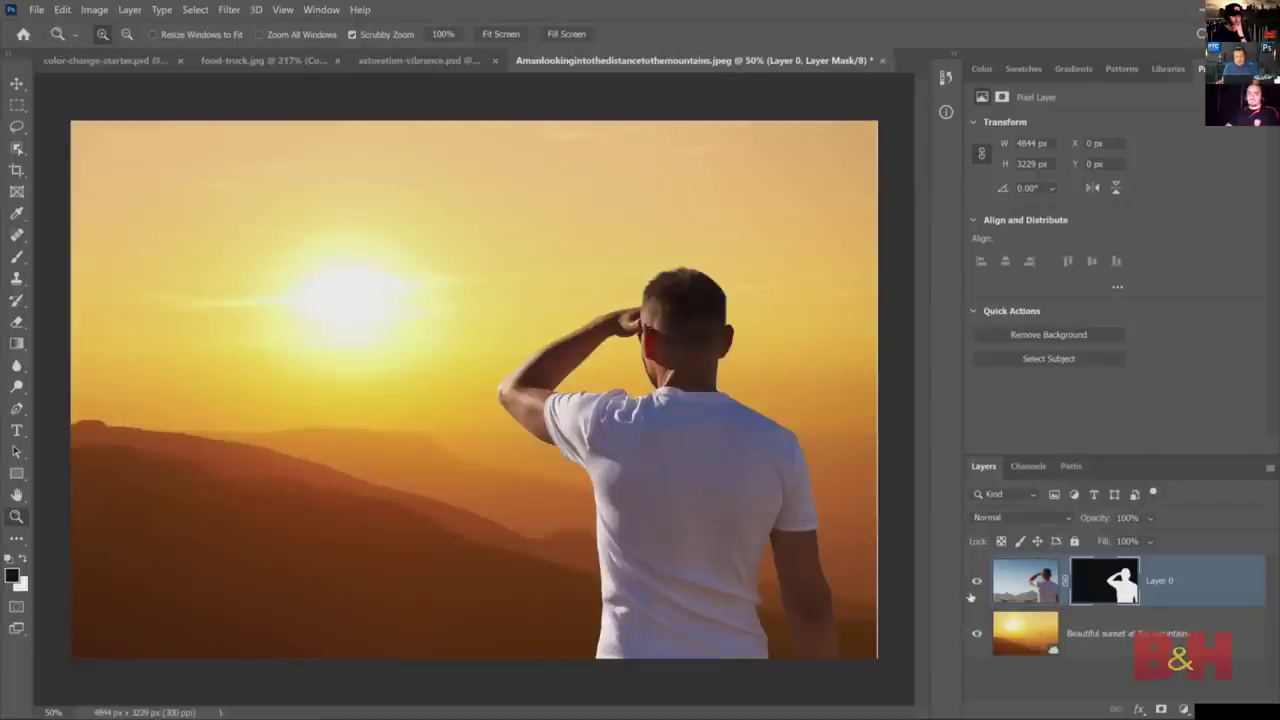
- Nudge the sunset layer into position and enlarge it slightly behind the man
click(1032, 636)
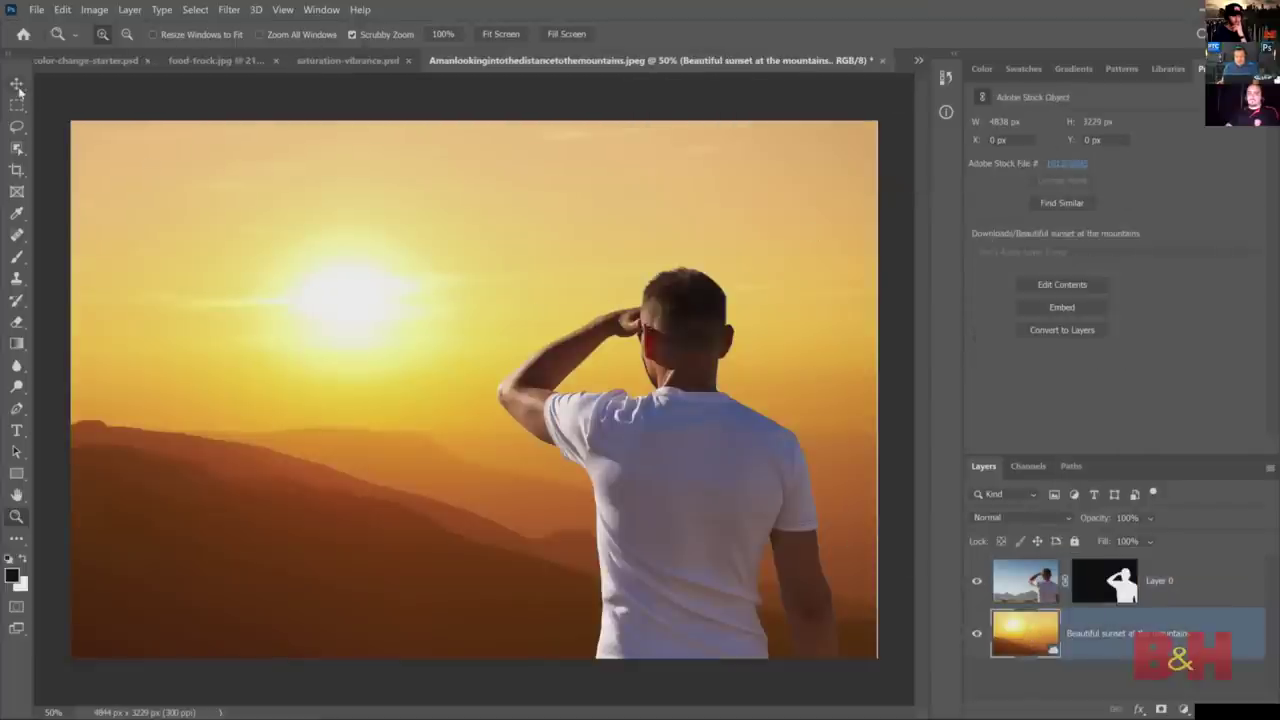
key(v)
drag(166, 152, 152, 143)
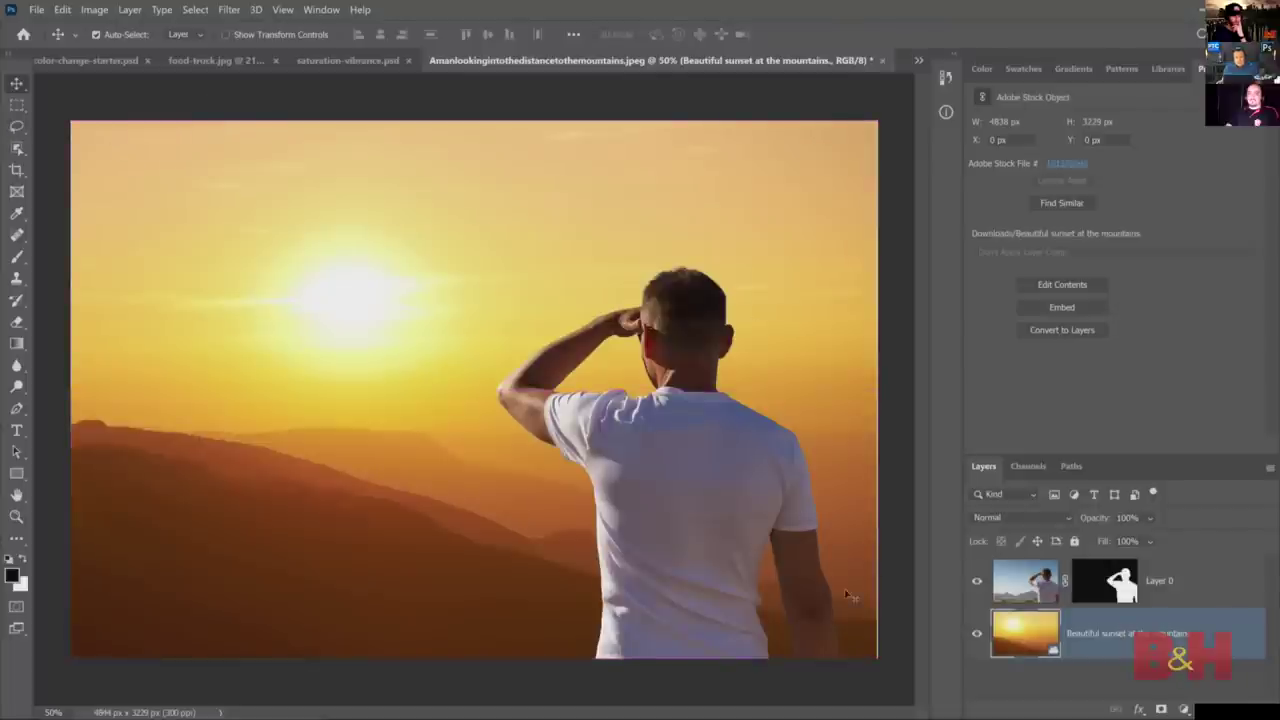
key(ctrl+t)
drag(878, 658, 883, 663)
key(Return)
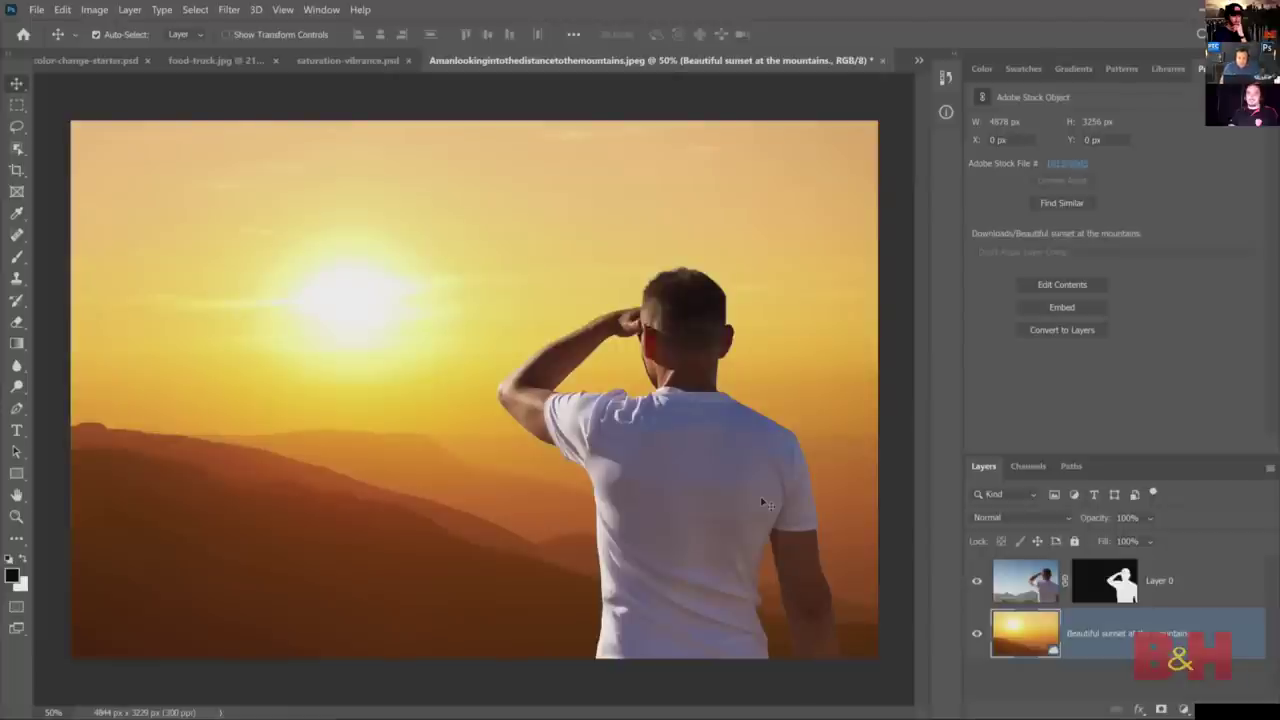
click(1188, 598)
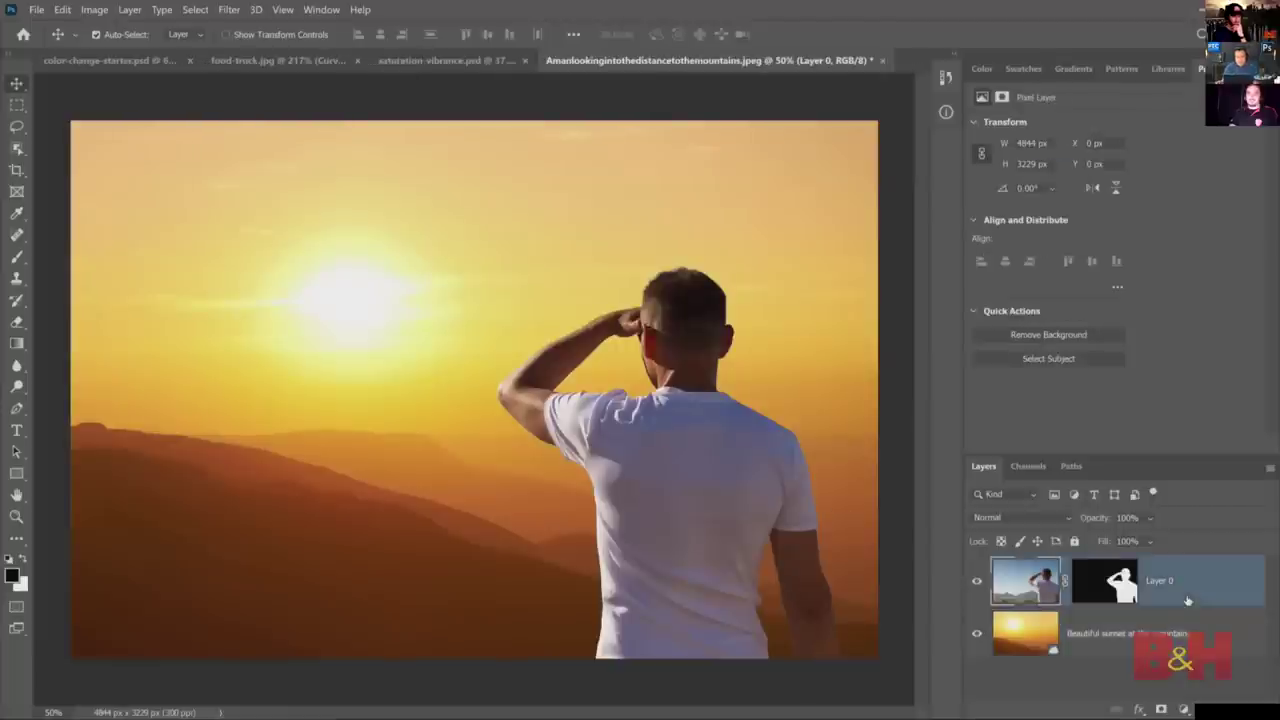
- Add a Curves adjustment clipped to Layer 0 and bring up its Auto Color Correction Options
click(1185, 709)
click(1160, 500)
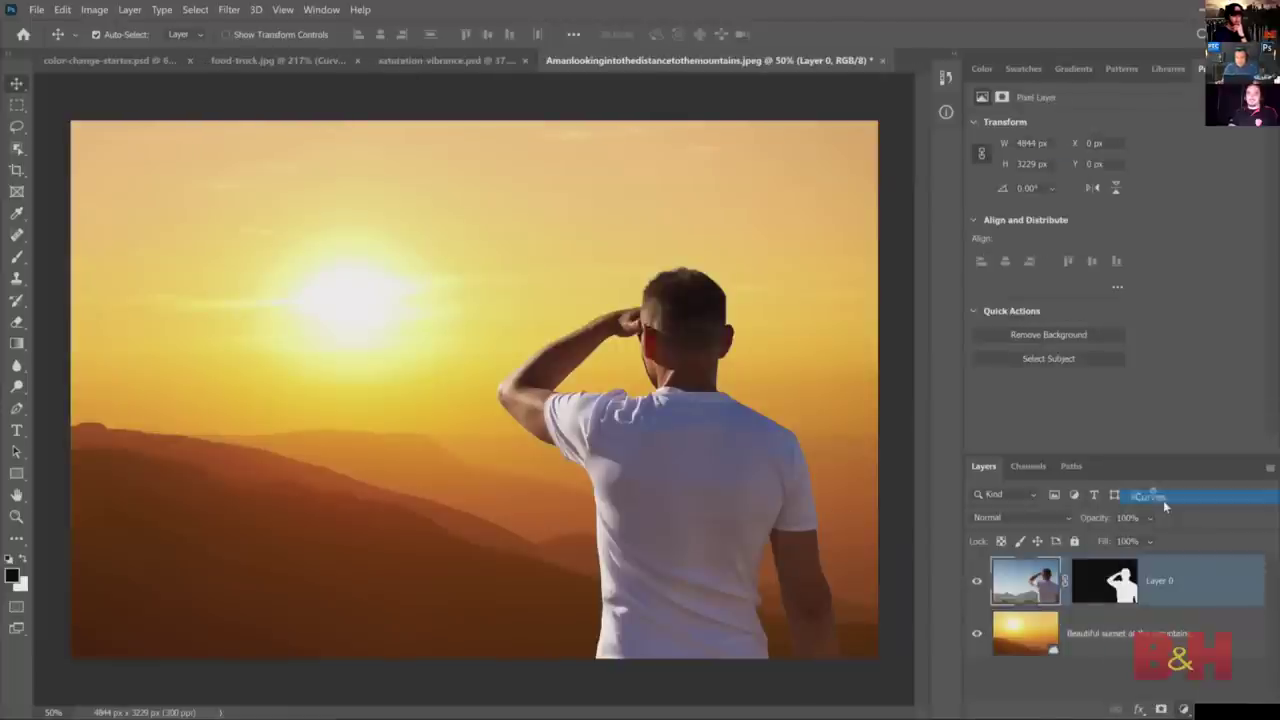
click(1152, 446)
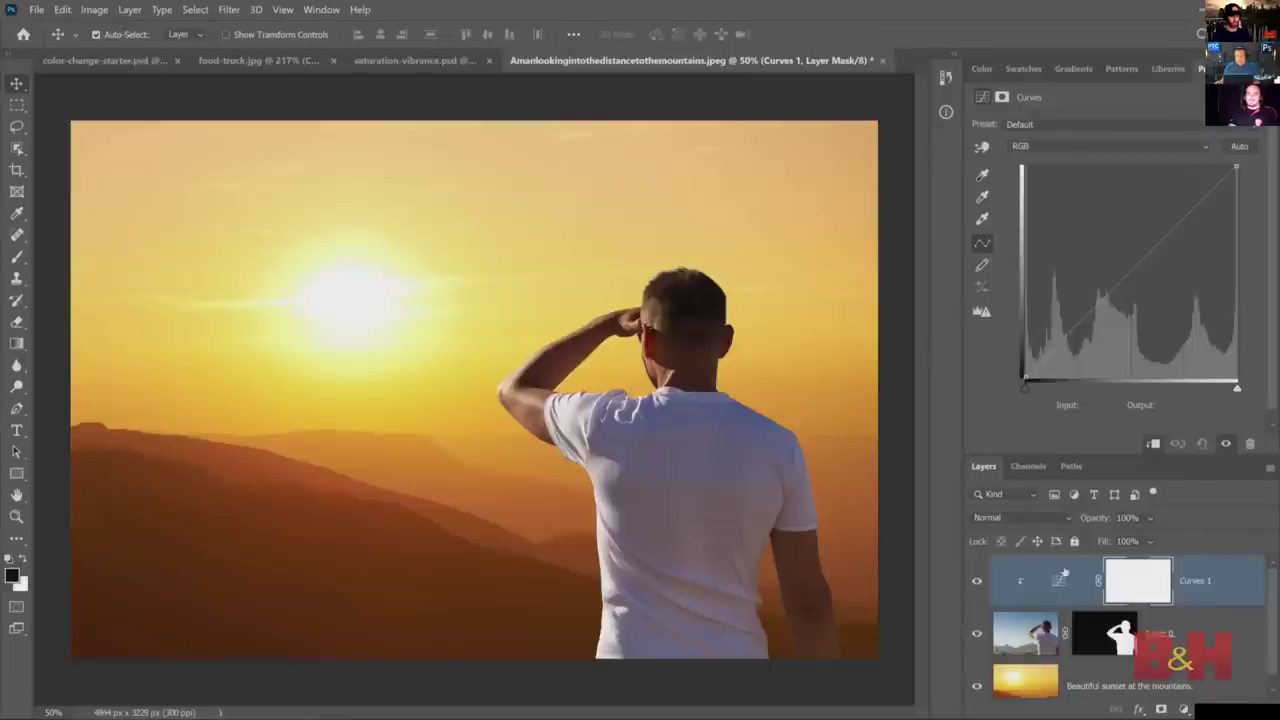
click(1062, 586)
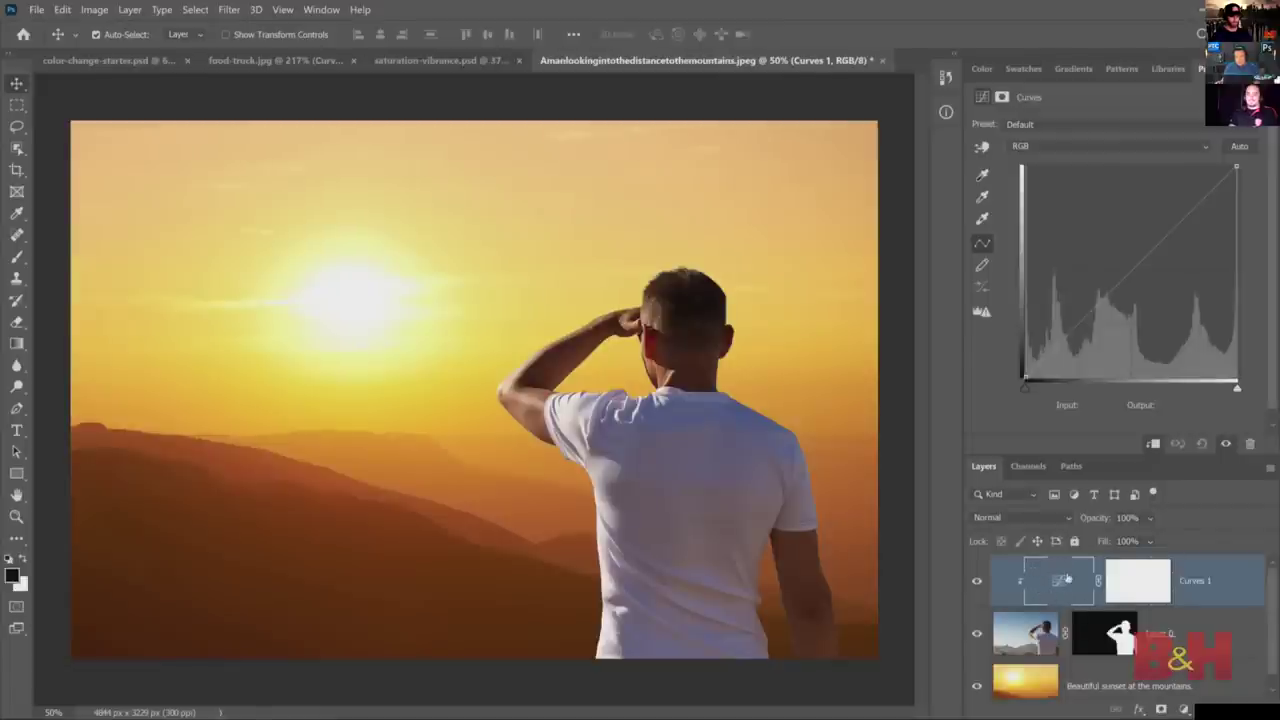
click(1168, 592)
click(1062, 585)
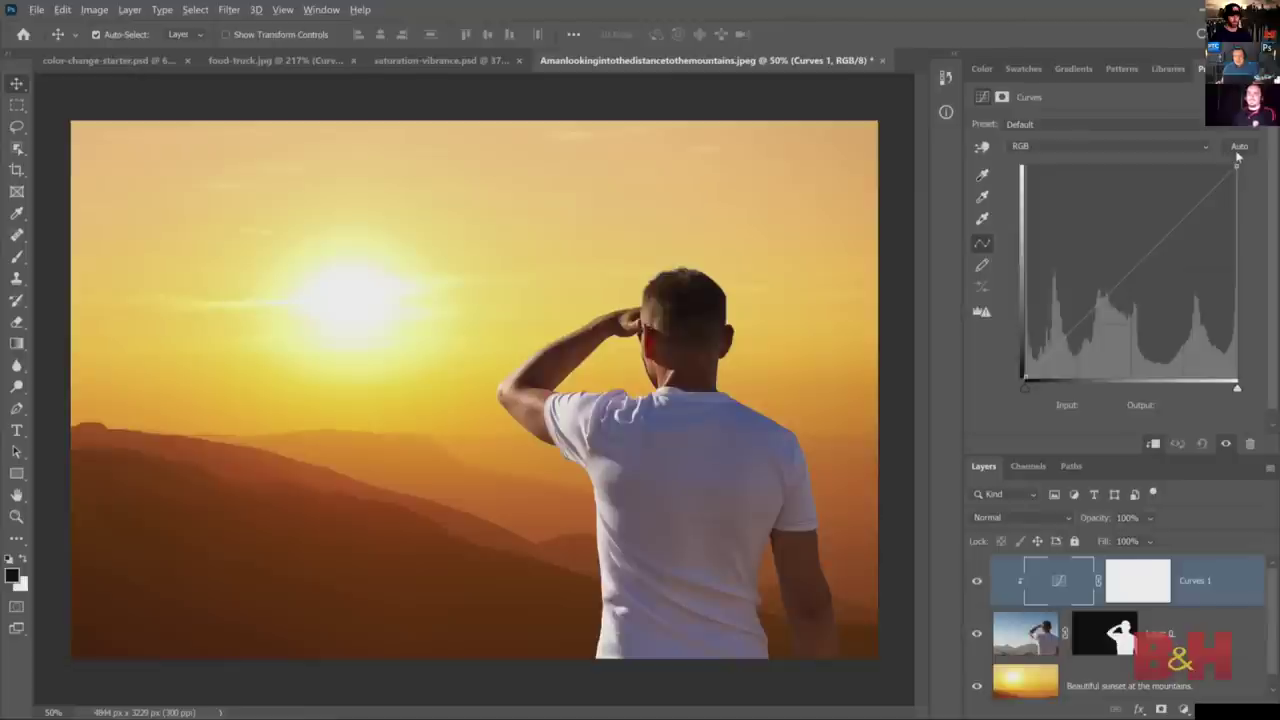
alt+click(1239, 147)
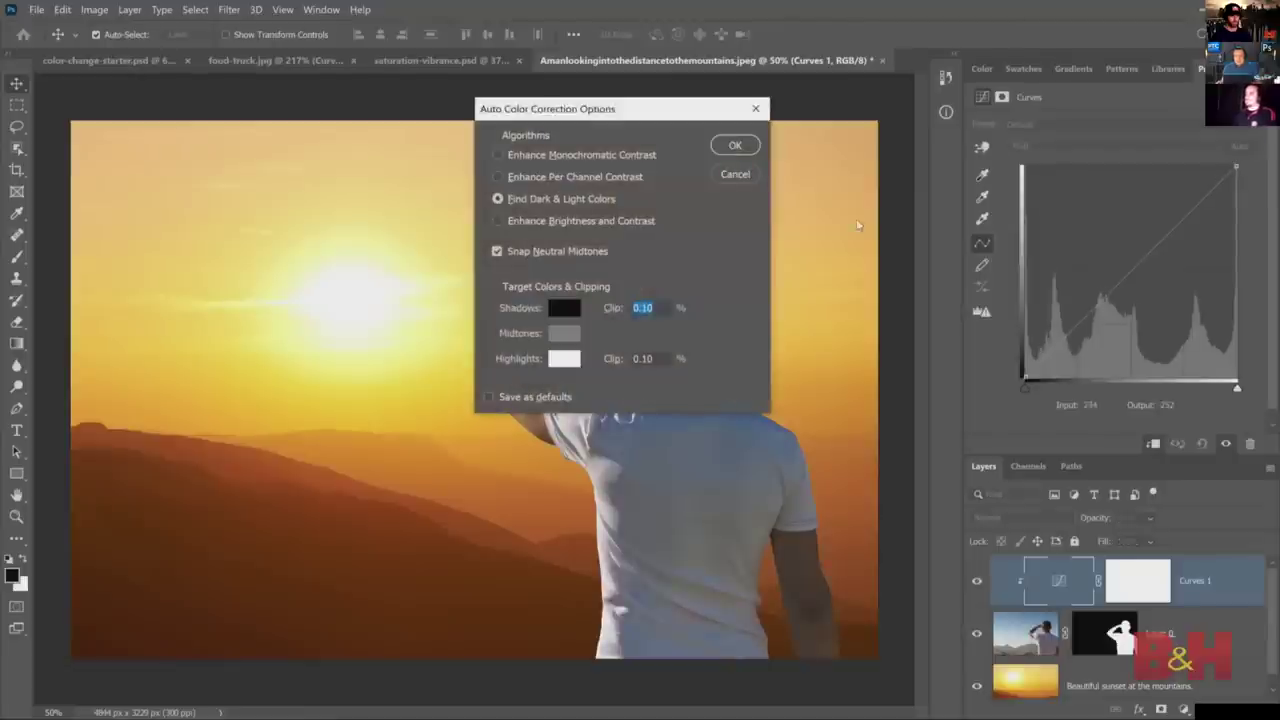
drag(607, 118, 931, 110)
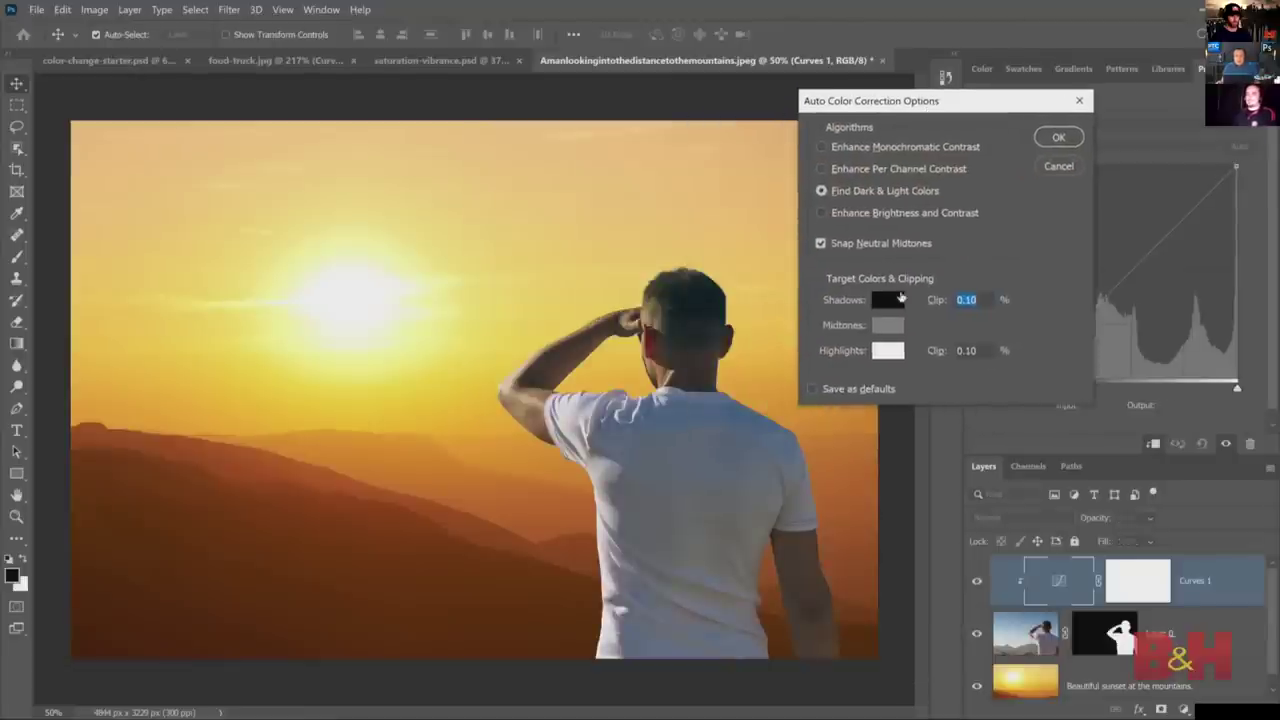
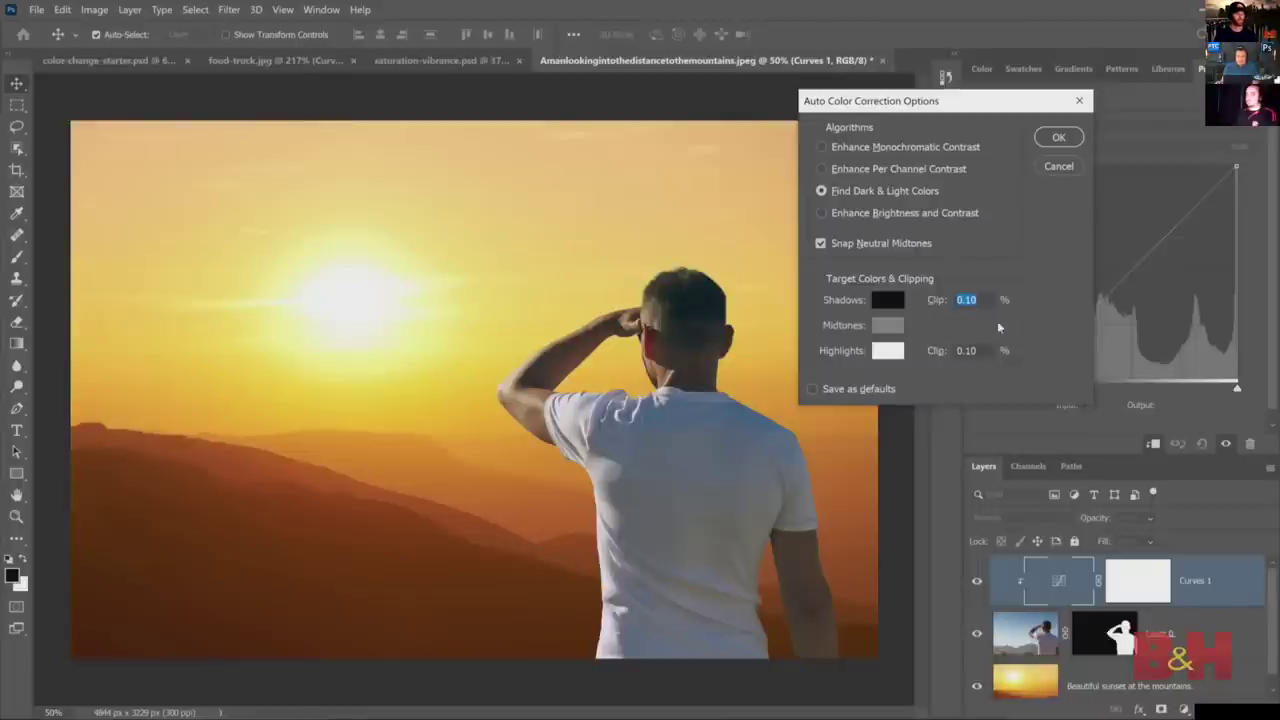
- Turn off Snap Neutral Midtones and set the shadow target to dark brown 2f1101
click(820, 244)
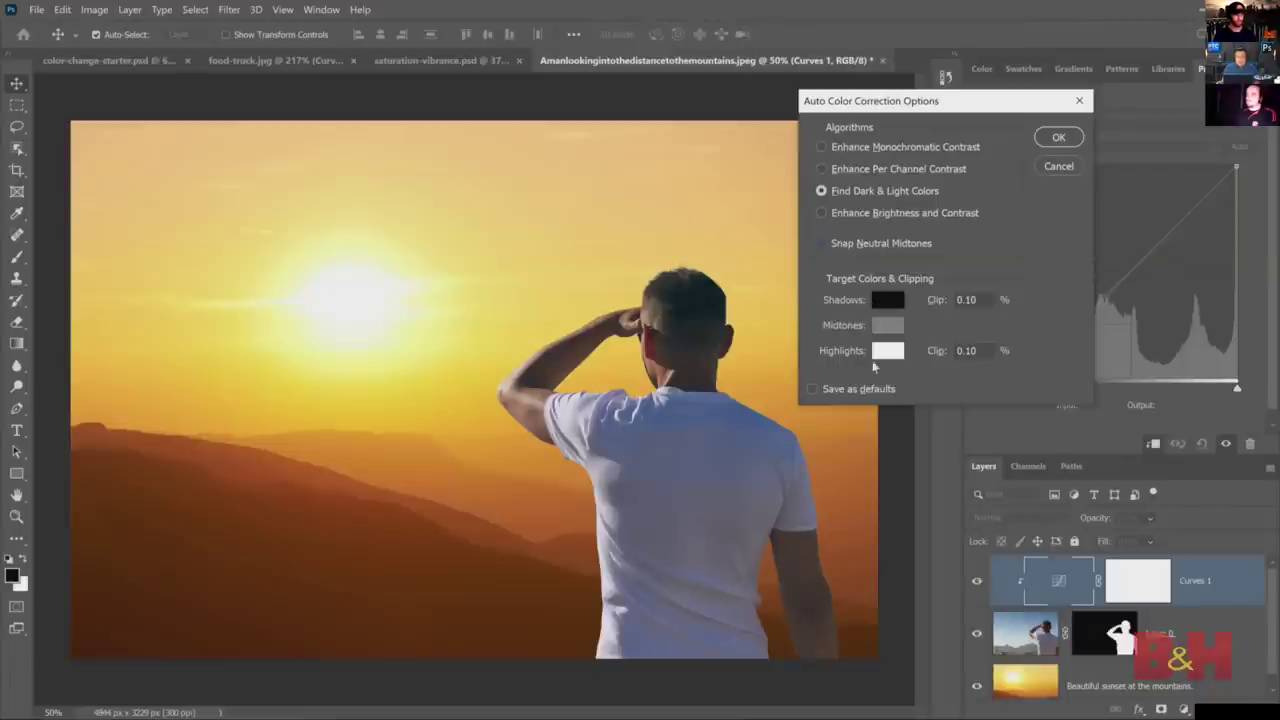
click(887, 300)
click(106, 610)
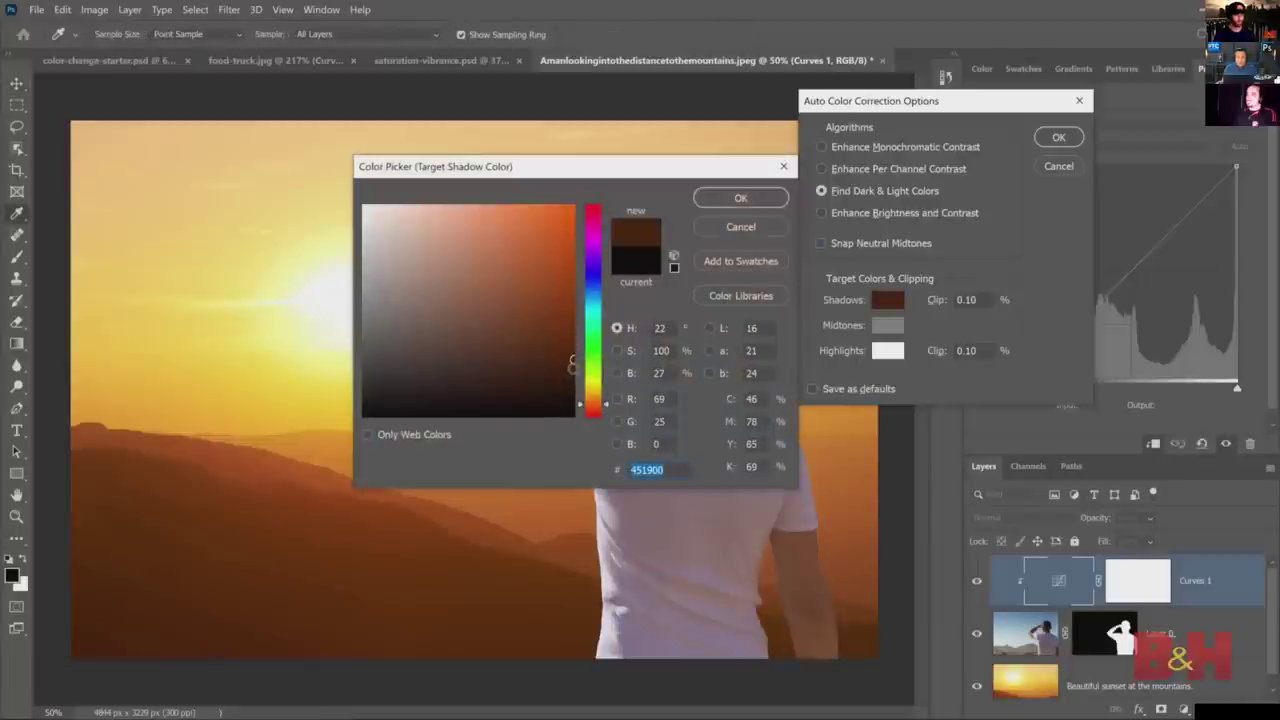
drag(572, 362, 571, 378)
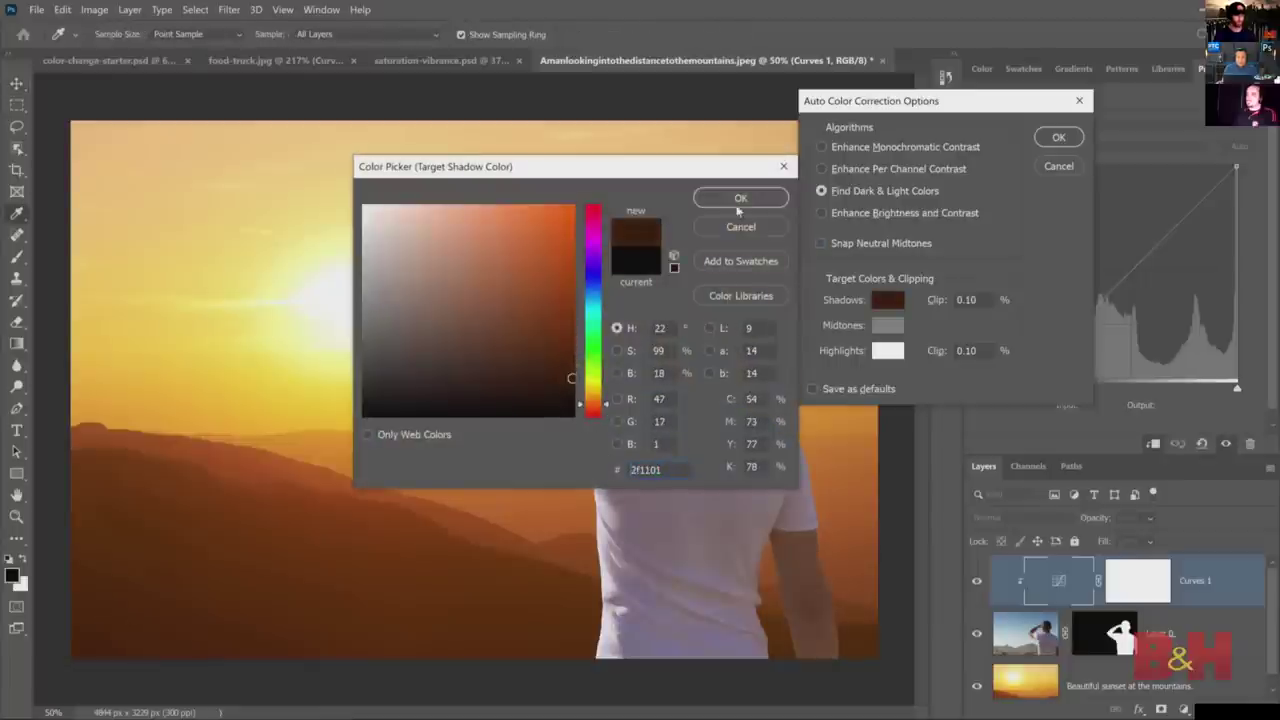
click(741, 199)
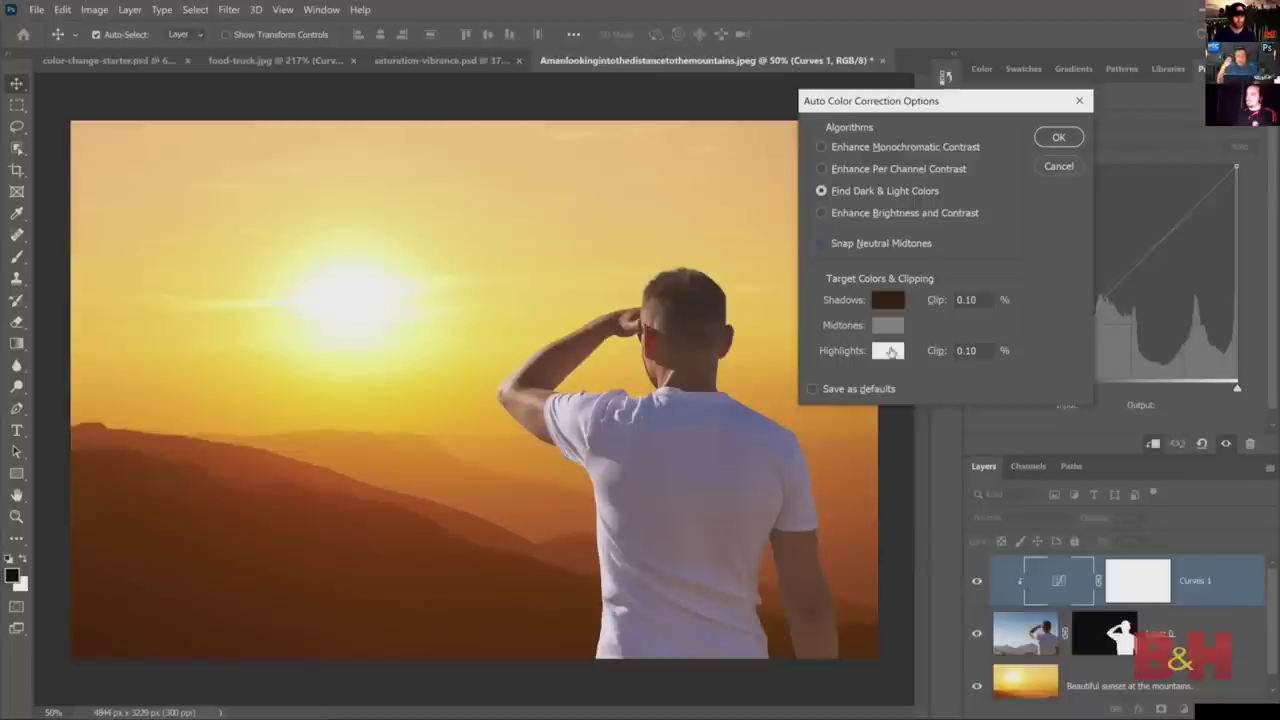
- Set the highlight target to pale yellow fdffb4, apply, and decline saving as defaults
click(882, 351)
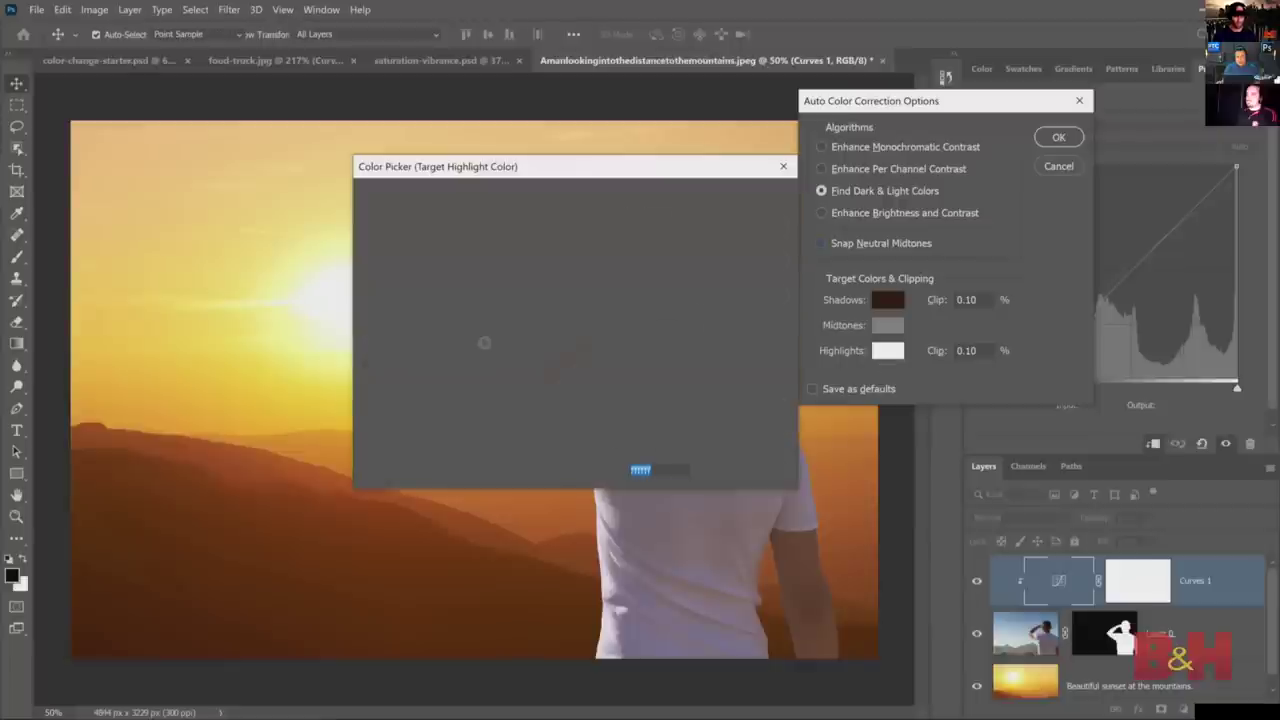
click(359, 283)
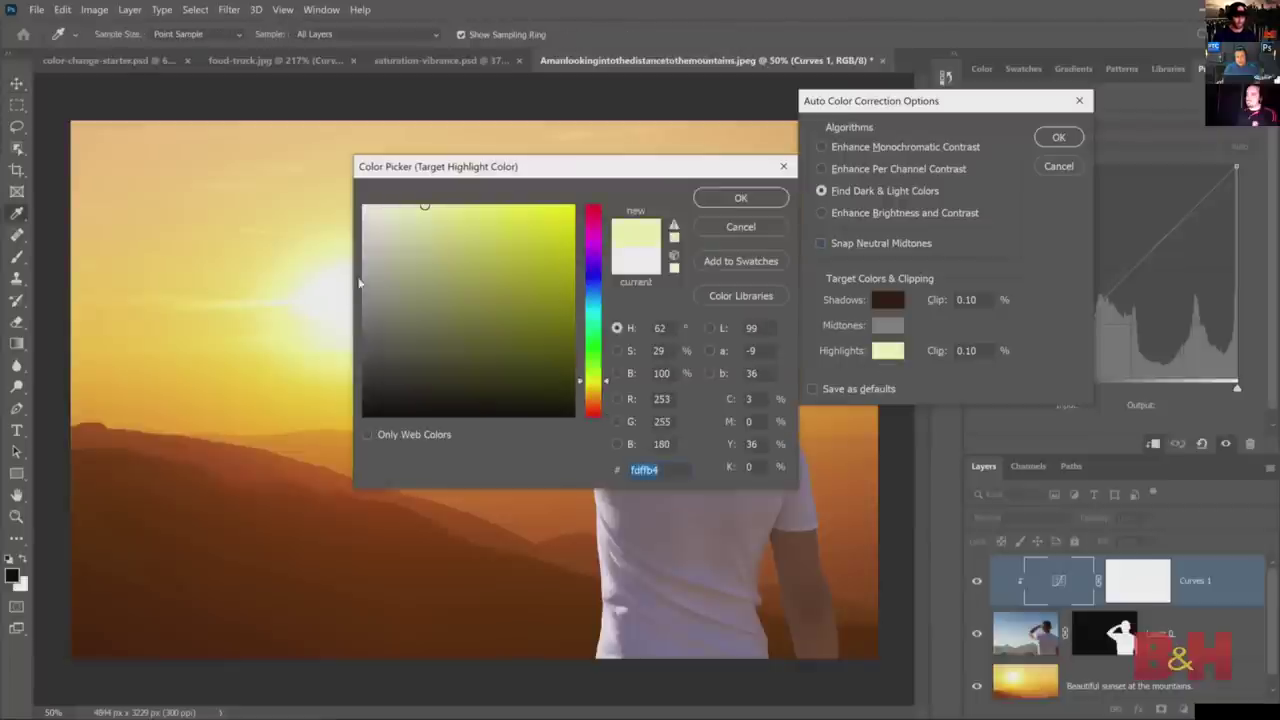
click(748, 203)
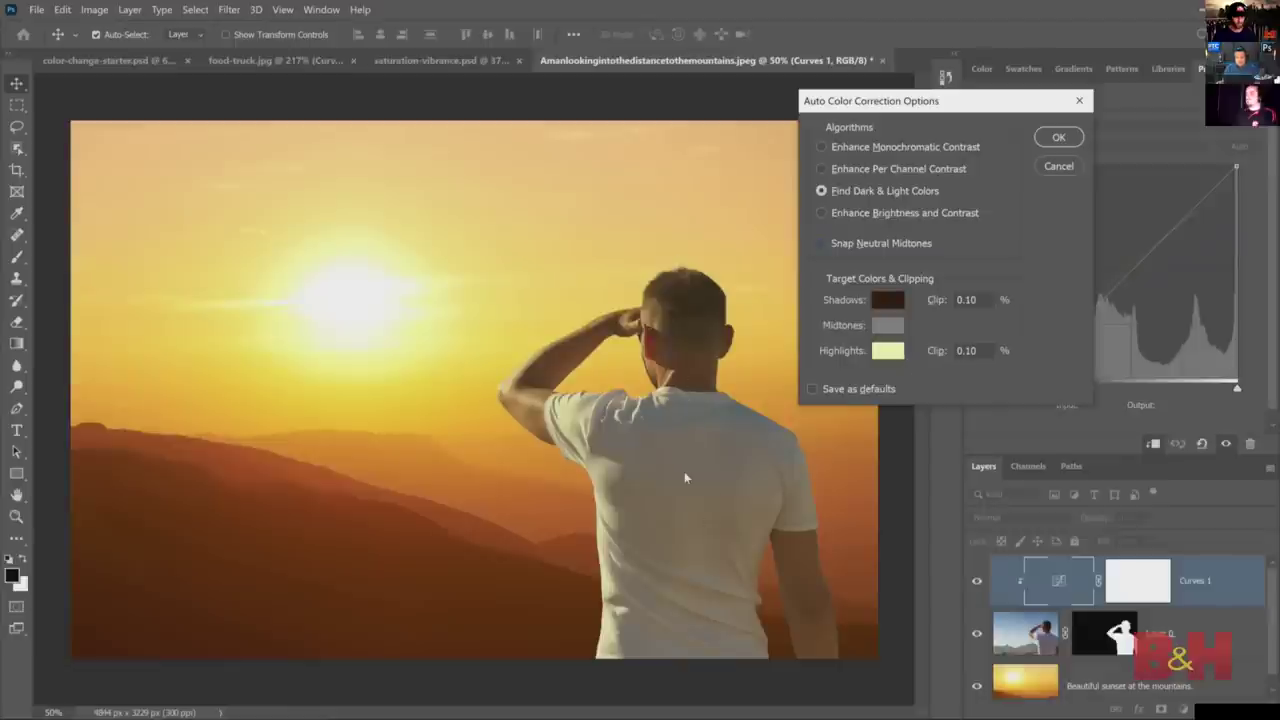
click(1054, 139)
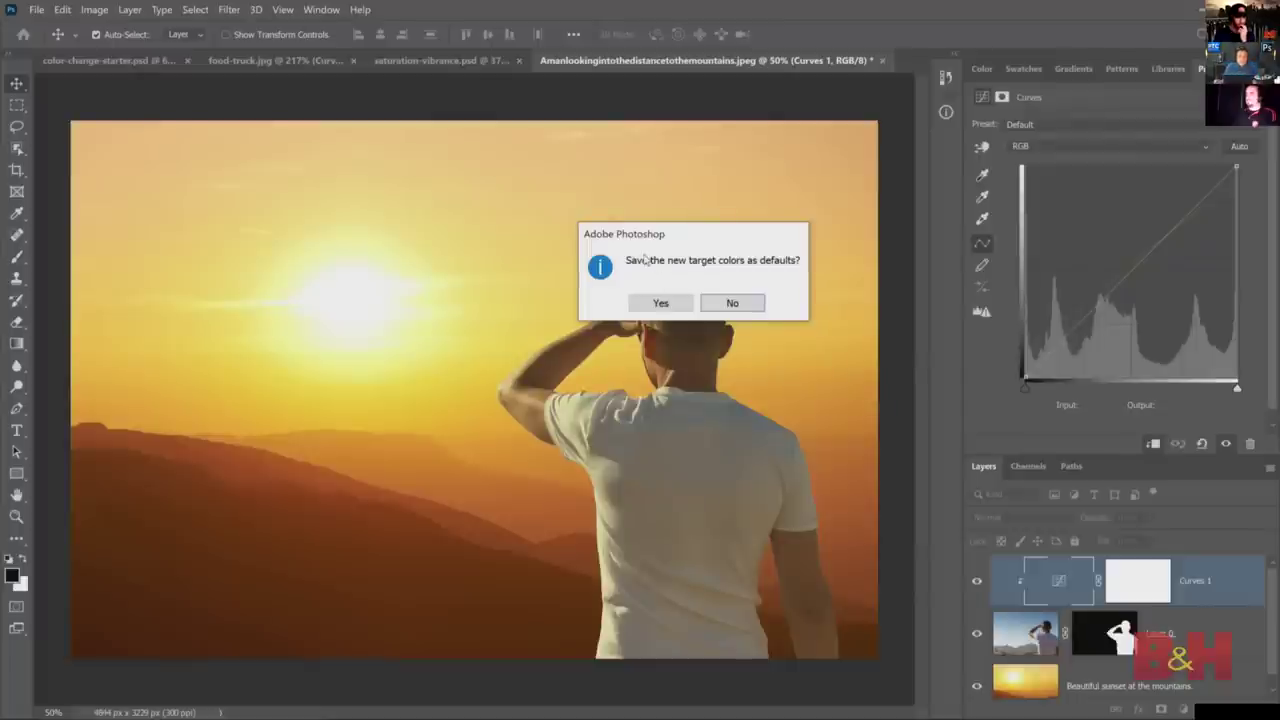
click(743, 308)
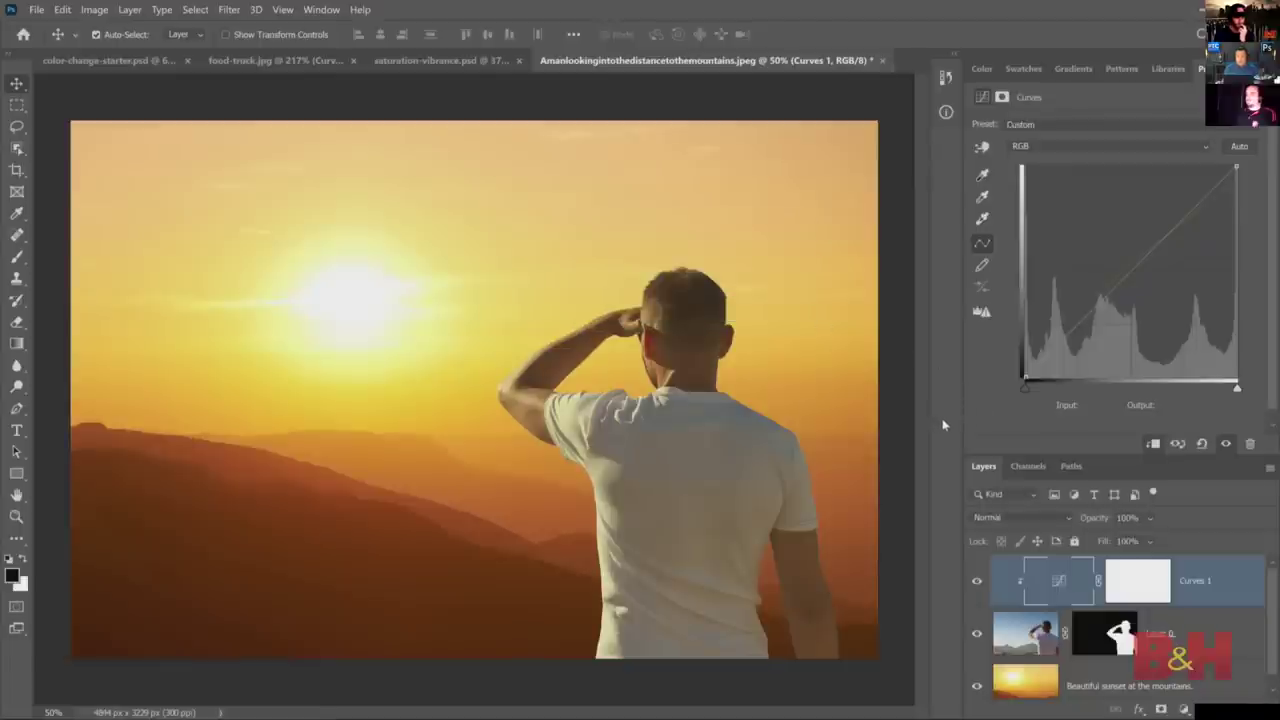
- Add a slightly lowered shadow point and a raised upper point on the Curves 1 curve
drag(1072, 333, 1074, 337)
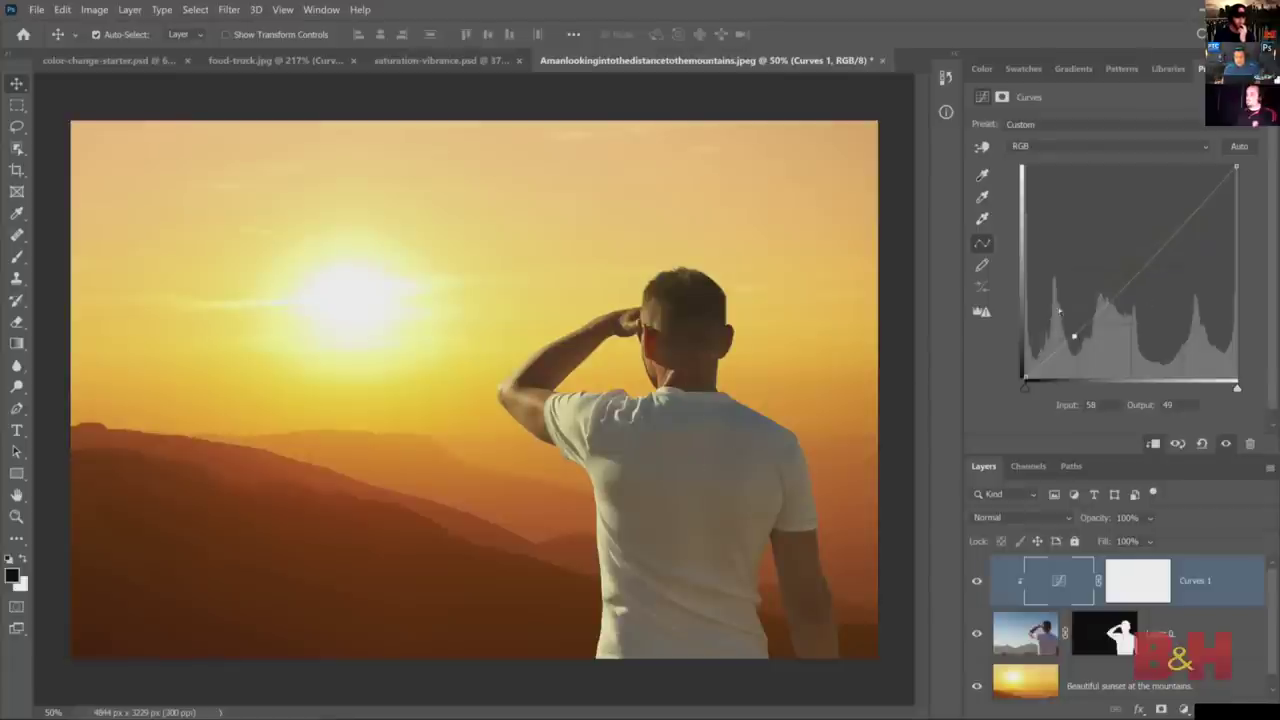
drag(1073, 336, 1077, 340)
click(1176, 228)
drag(1176, 228, 1175, 219)
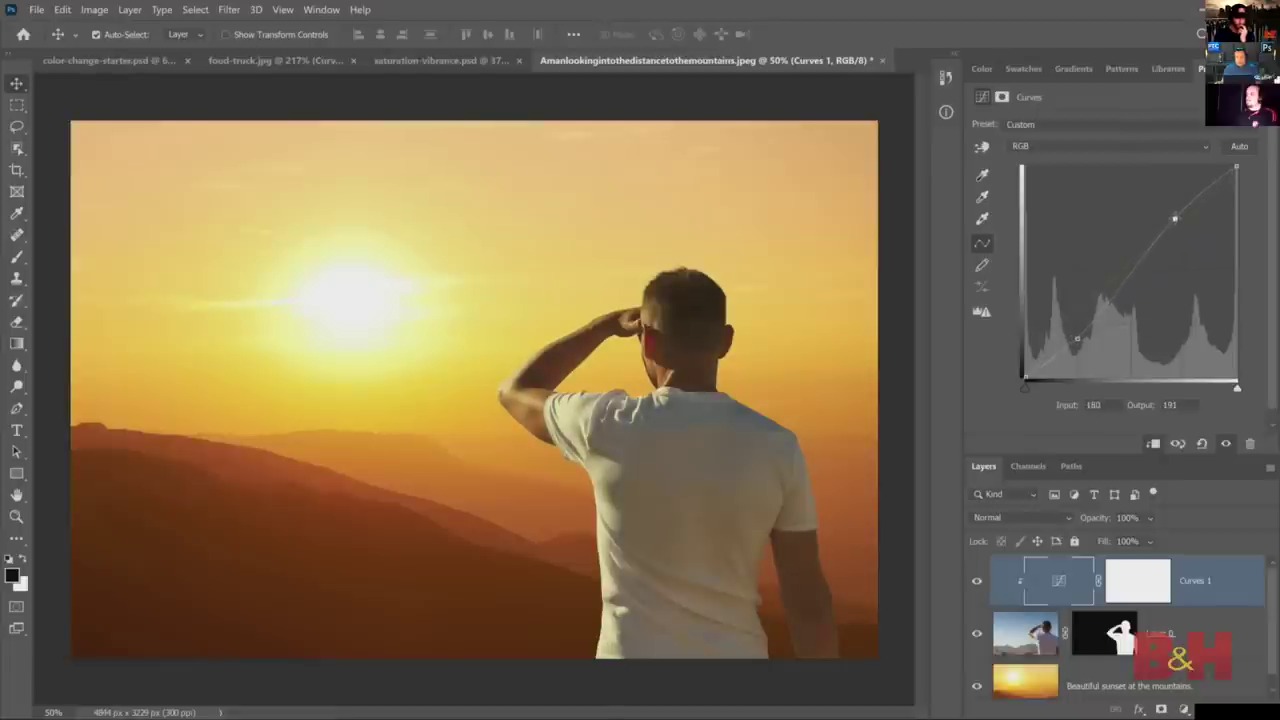
- Toggle Curves 1 visibility repeatedly to compare before and after, then select the man layer
click(977, 581)
click(977, 581)
click(977, 581)
click(977, 581)
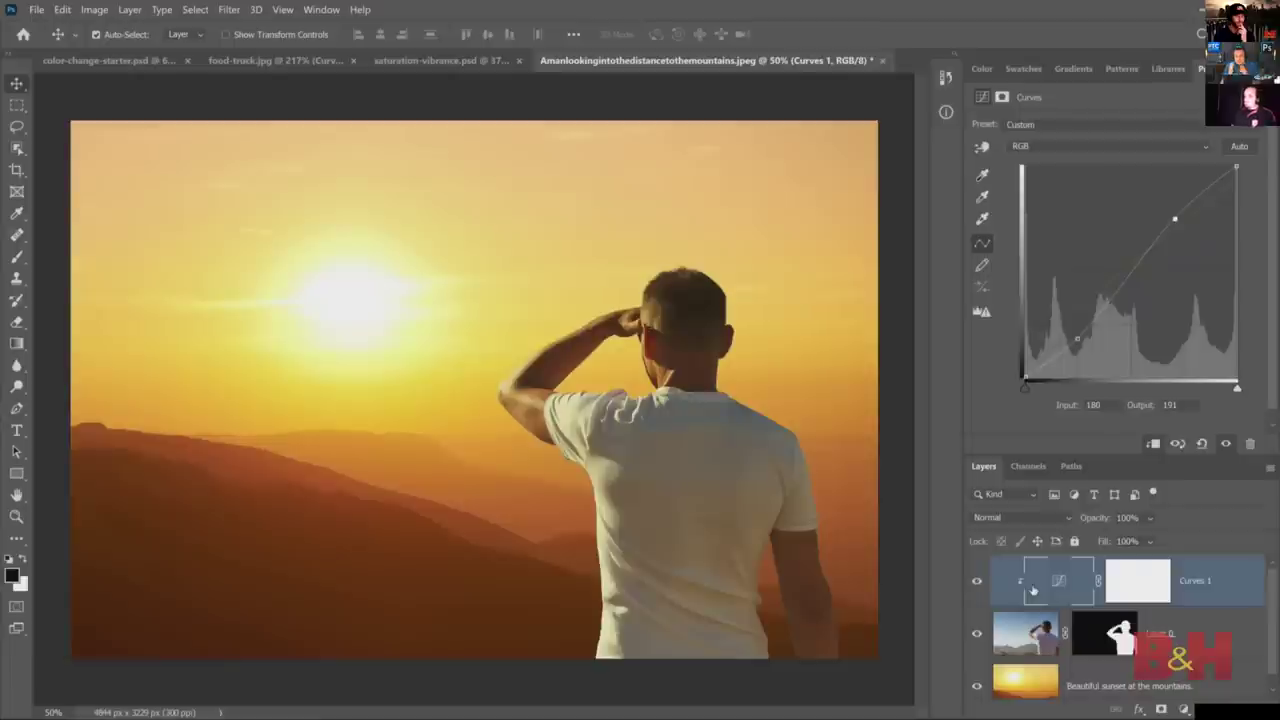
click(977, 586)
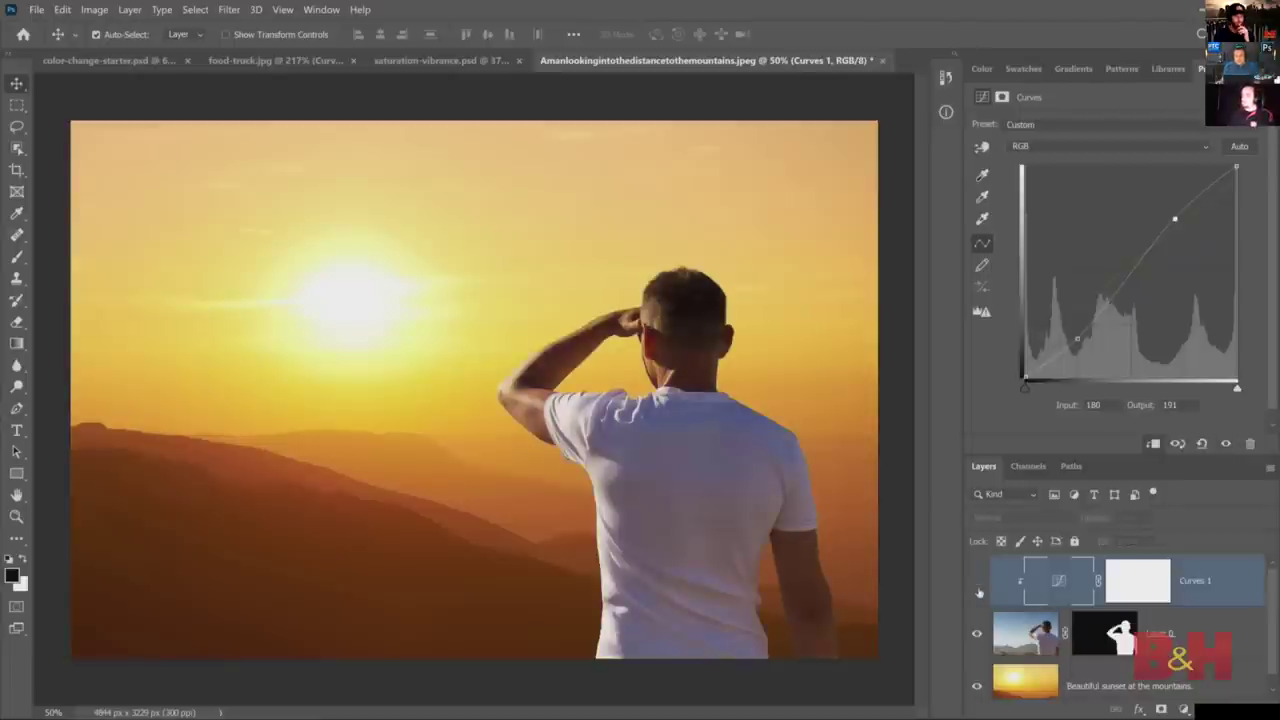
click(977, 588)
click(977, 588)
click(977, 588)
click(976, 589)
click(976, 588)
click(976, 588)
click(976, 588)
click(975, 589)
click(976, 588)
click(976, 588)
click(976, 589)
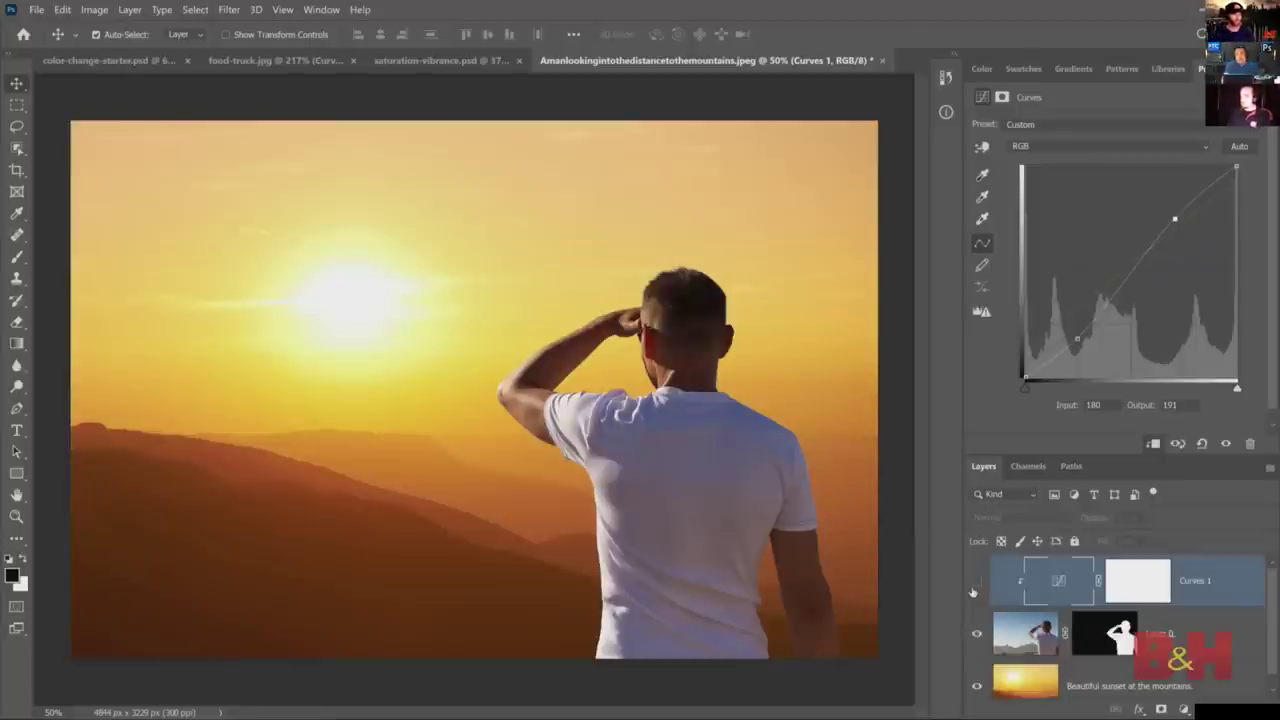
click(976, 583)
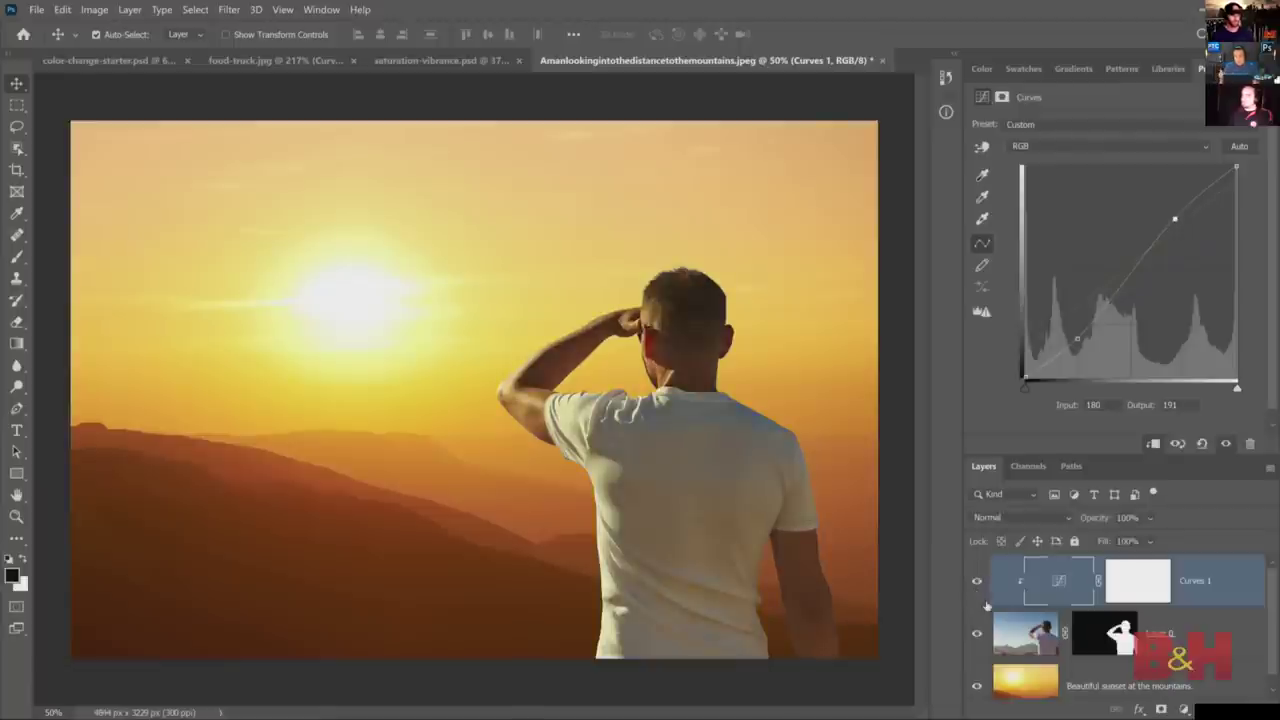
click(977, 581)
click(977, 581)
click(977, 581)
click(977, 581)
click(977, 581)
click(977, 581)
click(1104, 633)
click(1025, 633)
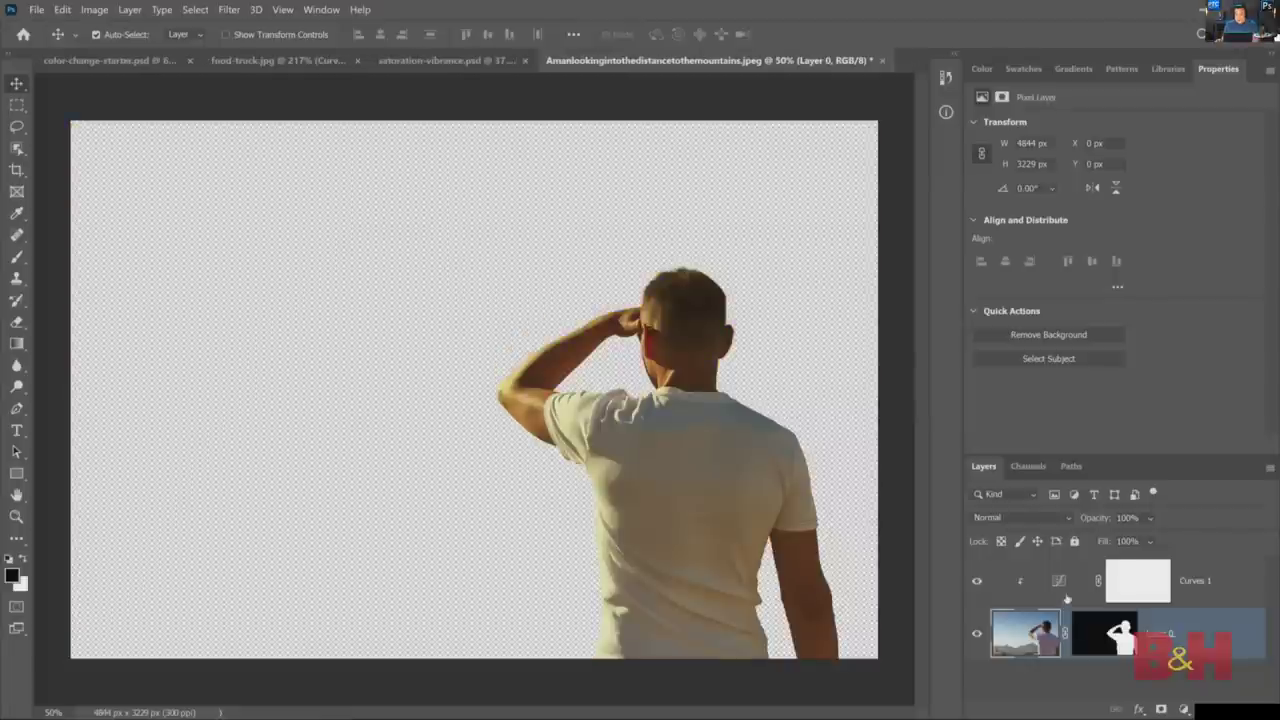
- Add a Curves adjustment layer and drag shadow and highlight points into a contrast curve
right_click(1080, 630)
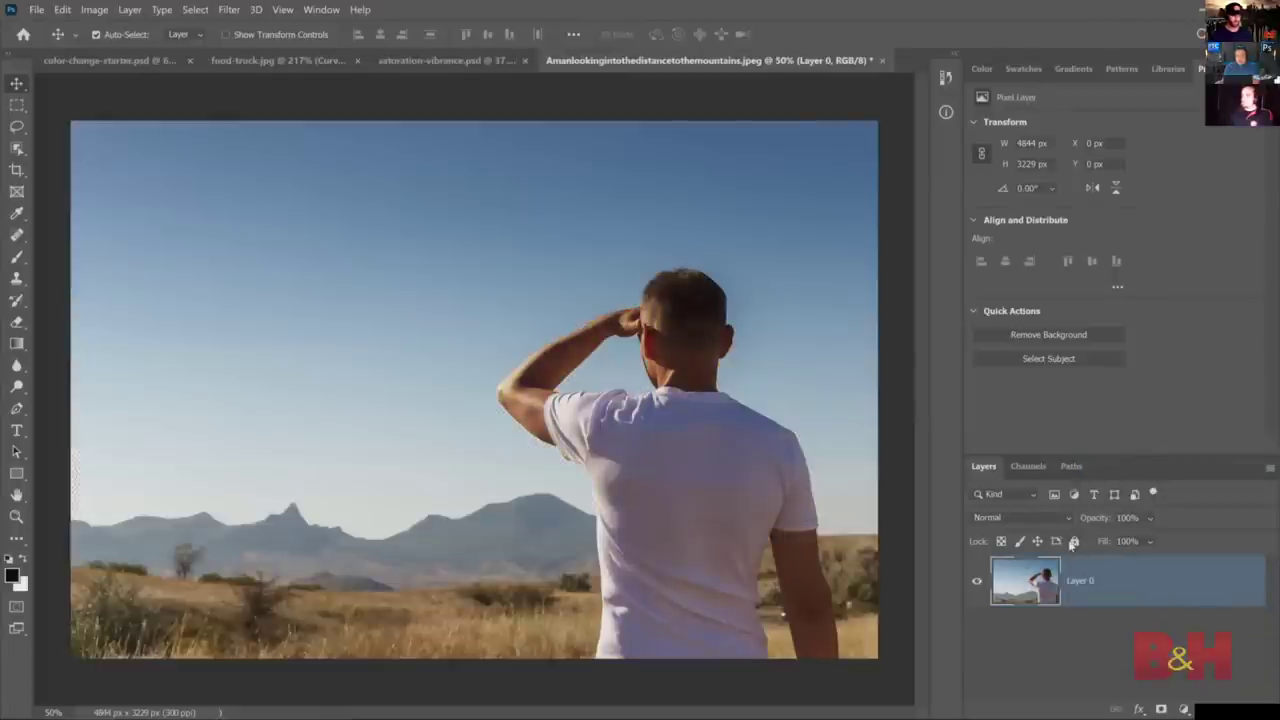
click(1183, 709)
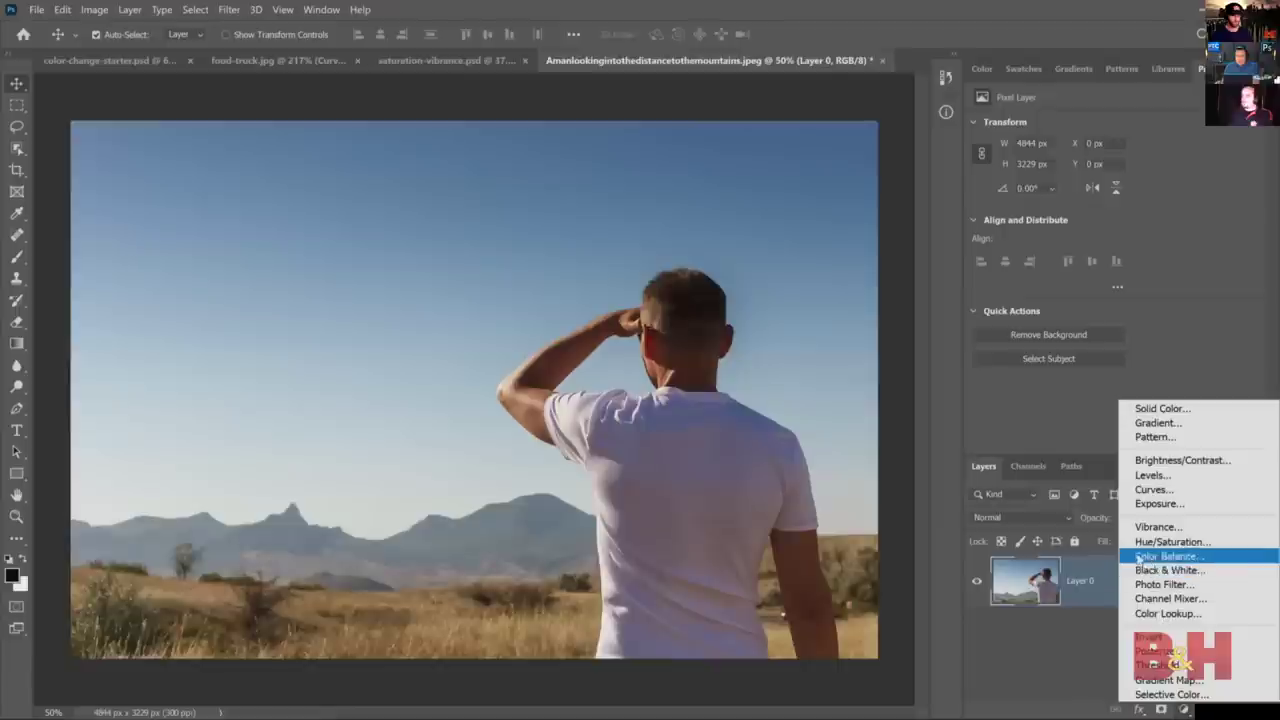
click(1160, 490)
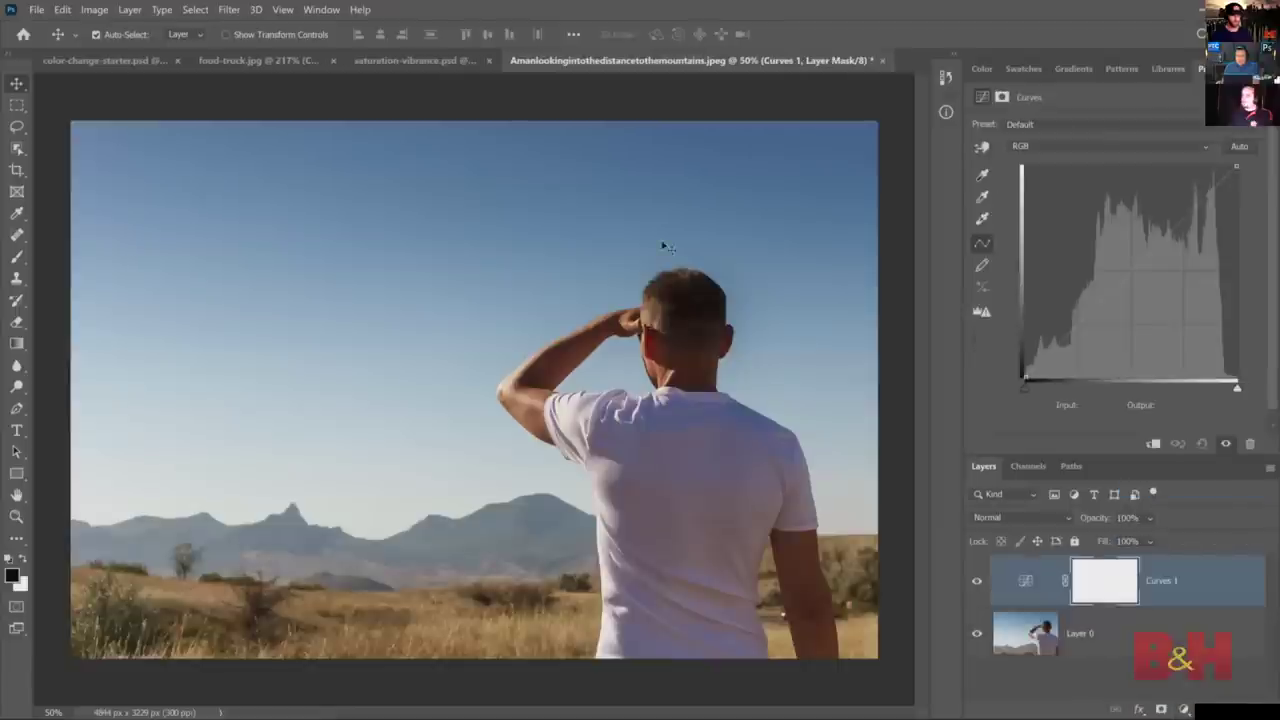
drag(1078, 336, 1090, 343)
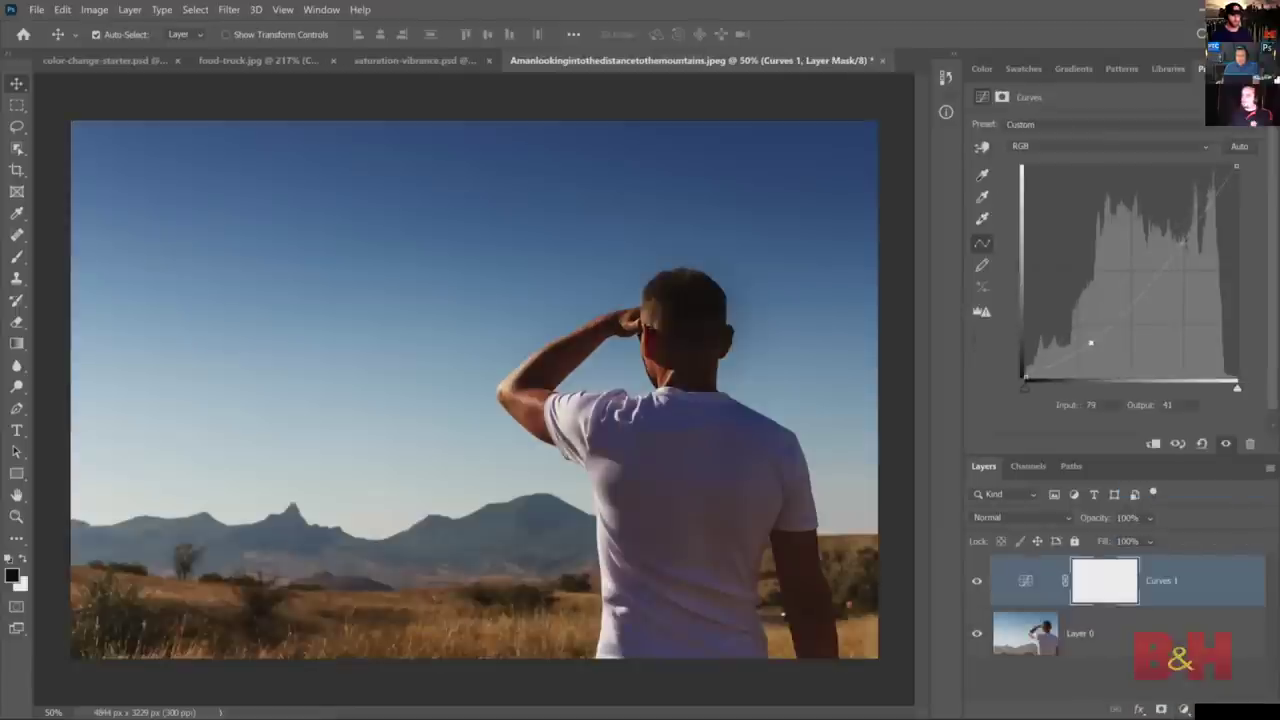
drag(1155, 240, 1157, 232)
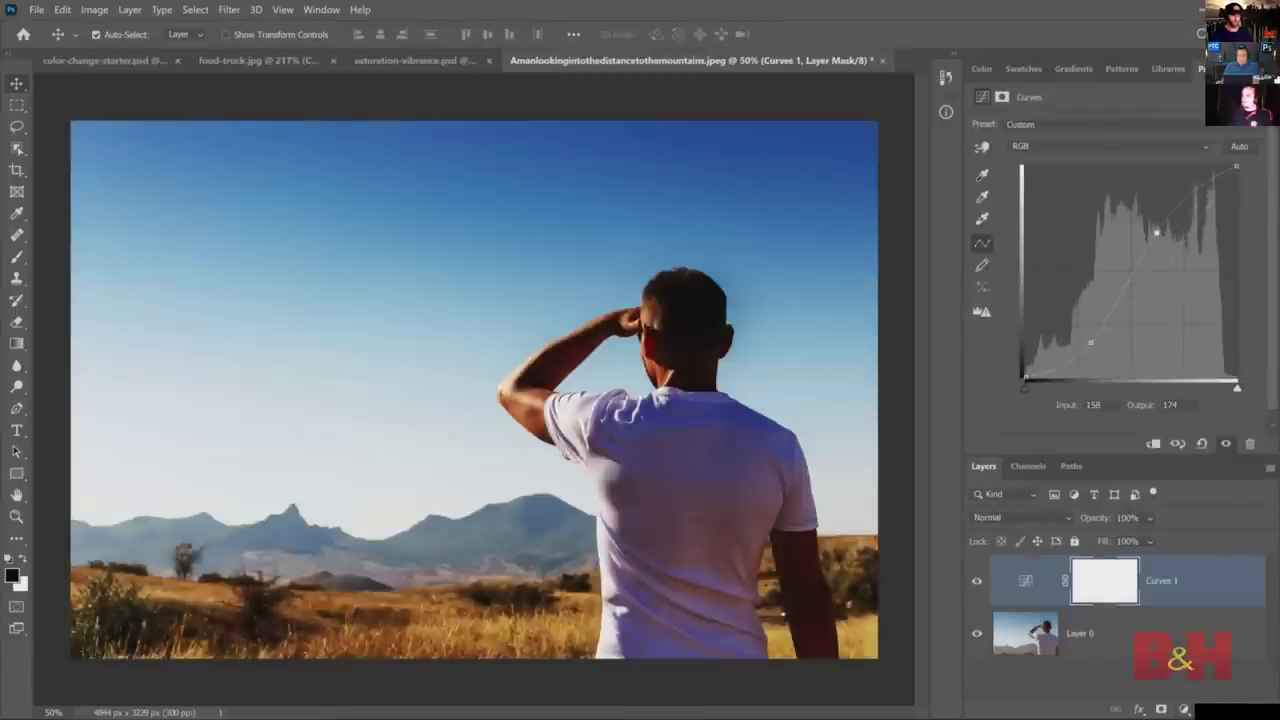
drag(1090, 342, 1094, 354)
drag(1155, 231, 1154, 207)
- Apply the Increase Contrast (RGB) preset and toggle the layer to compare
click(1043, 130)
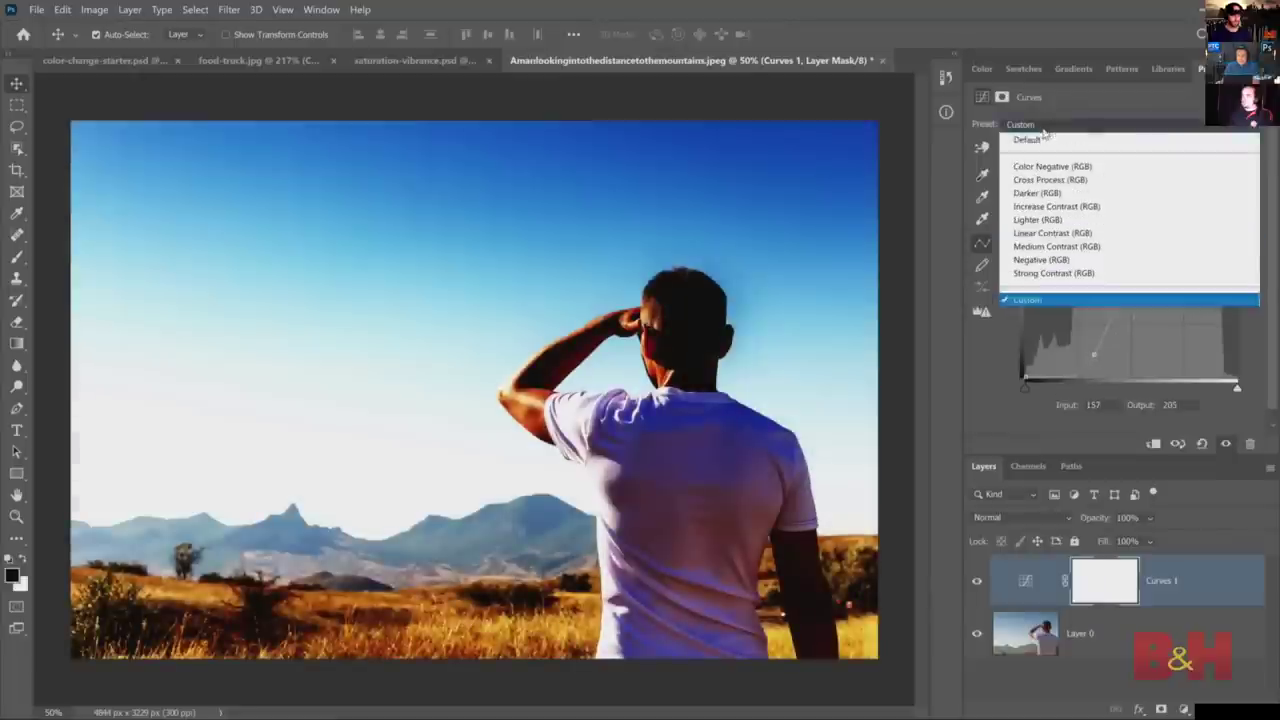
click(1056, 206)
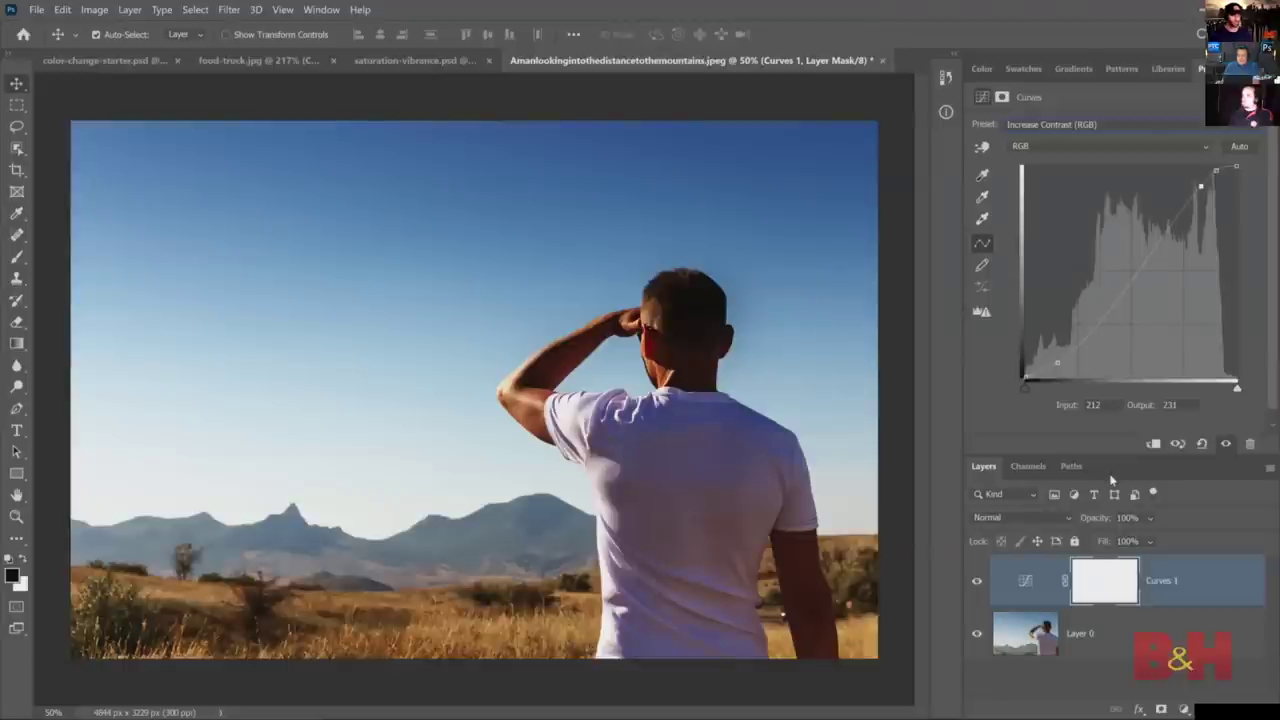
click(979, 583)
click(979, 583)
click(979, 583)
click(979, 583)
click(979, 583)
click(983, 591)
click(983, 591)
click(983, 591)
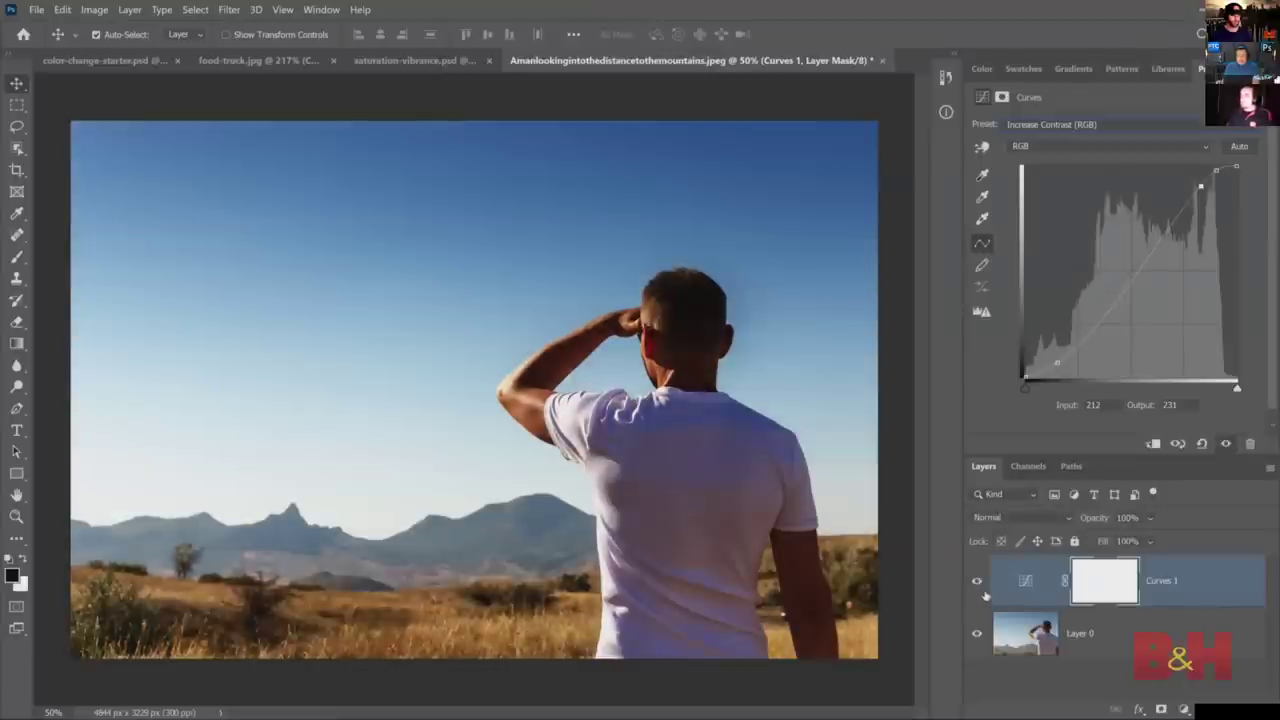
- Reset the curve to a straight line, then drag points into an extremely steep curve
click(1203, 443)
drag(1087, 318, 1138, 347)
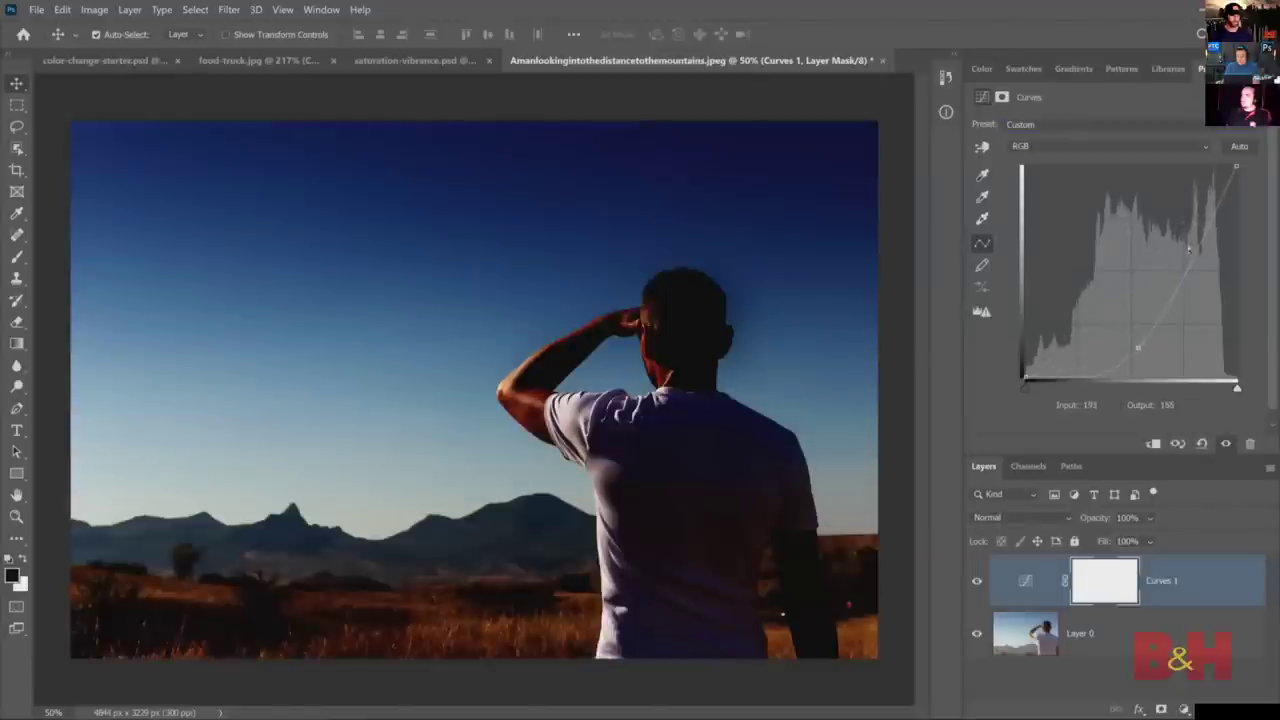
drag(1146, 210, 1146, 199)
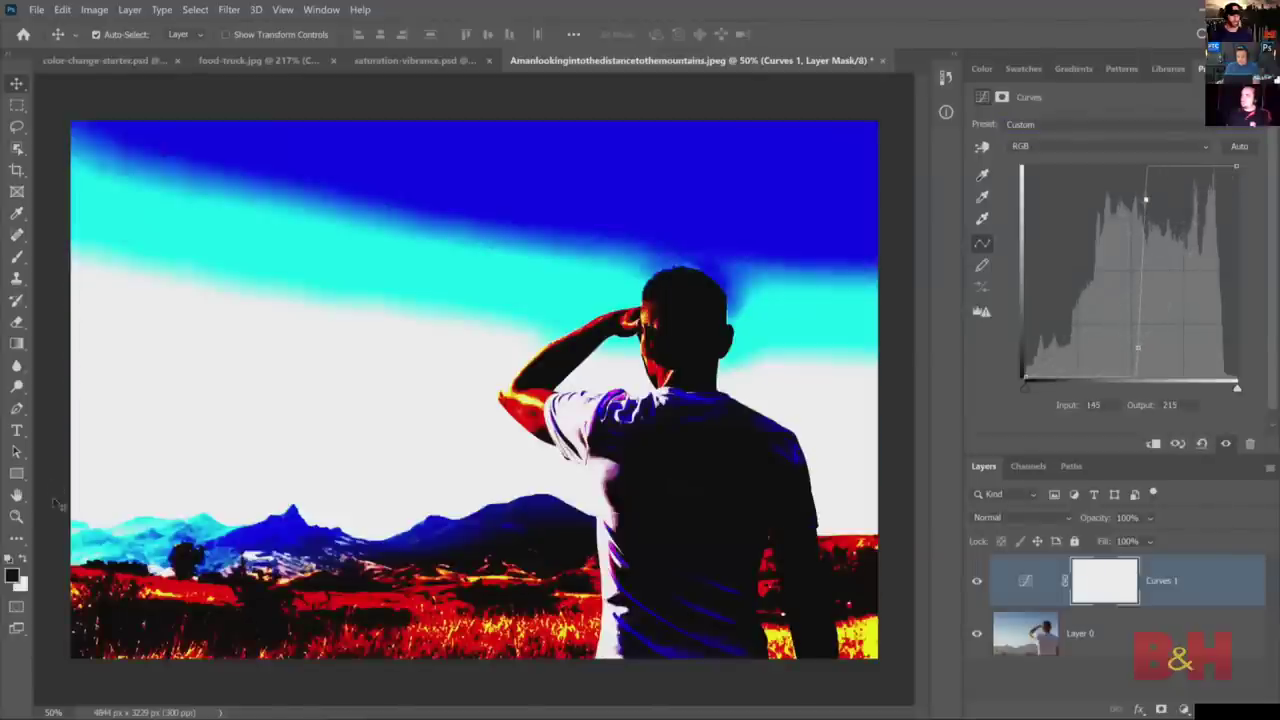
click(16, 516)
- Zoom into the image and toggle the curves adjustment to compare its effect
click(672, 400)
click(672, 400)
click(672, 400)
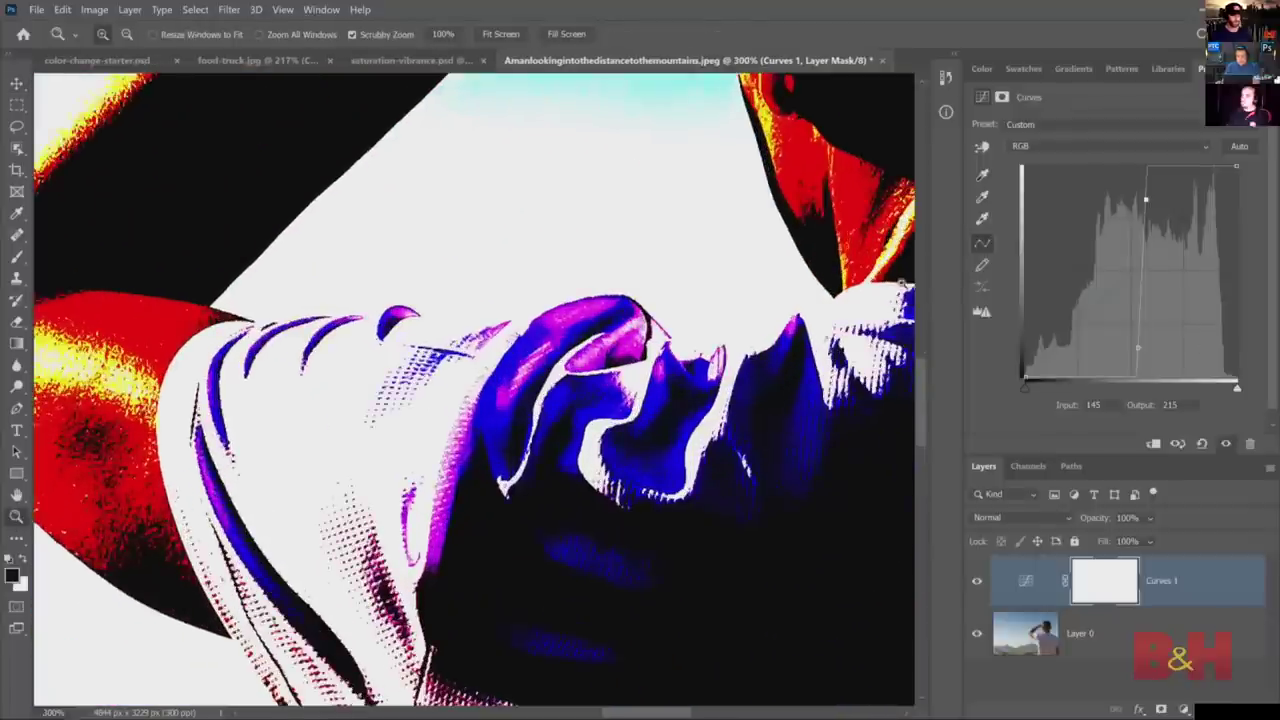
scroll(921, 393, up, 3)
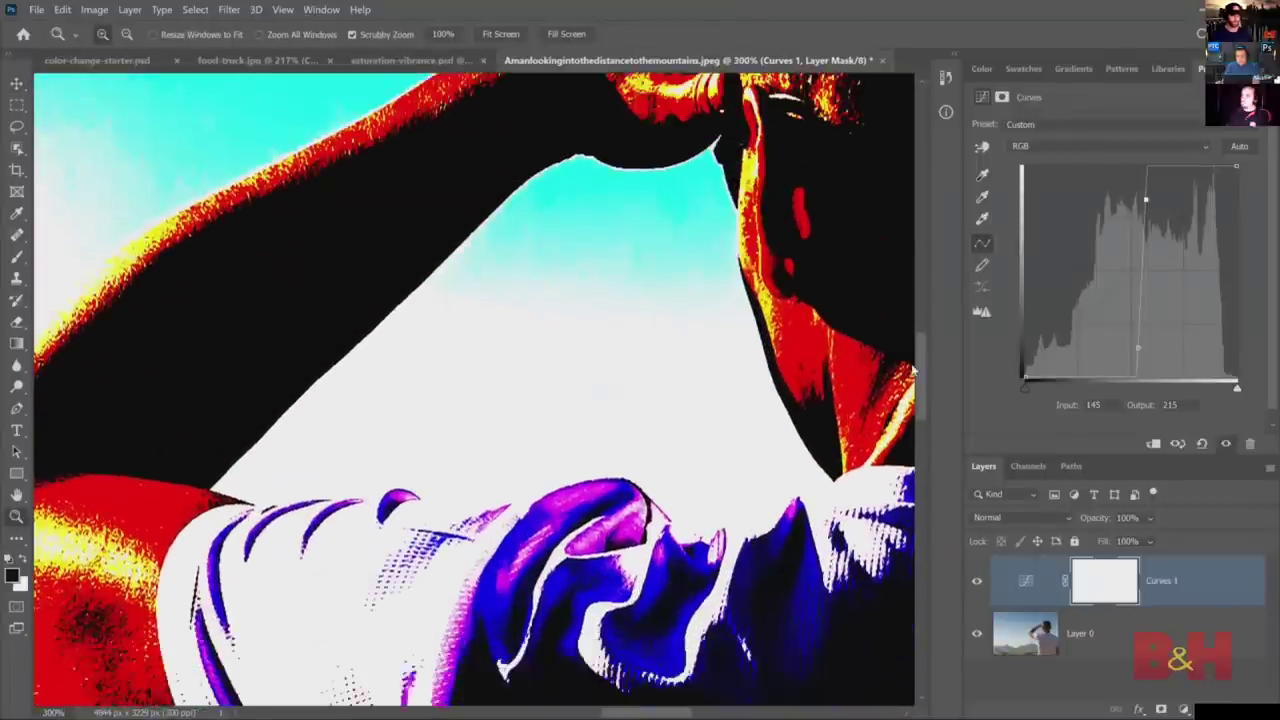
click(1226, 443)
click(1226, 443)
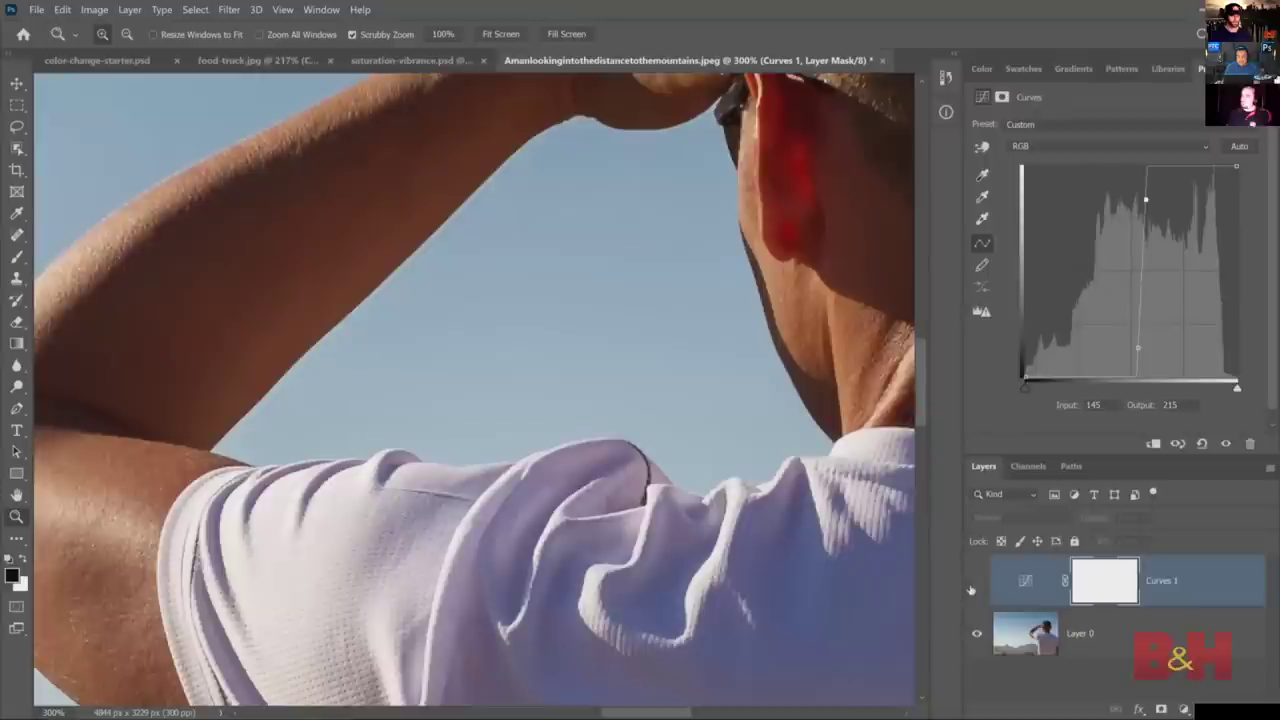
click(977, 581)
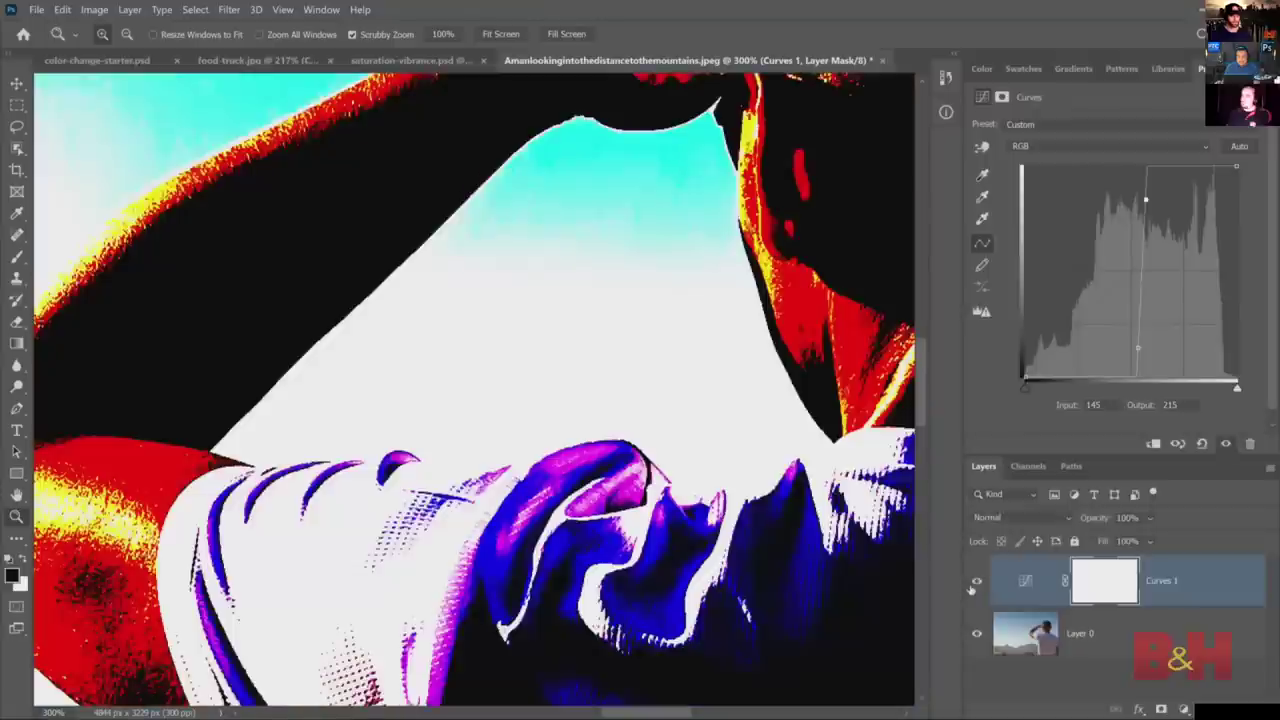
- Compare Normal and Luminosity blend modes on Curves 1, settling on Luminosity
click(1001, 518)
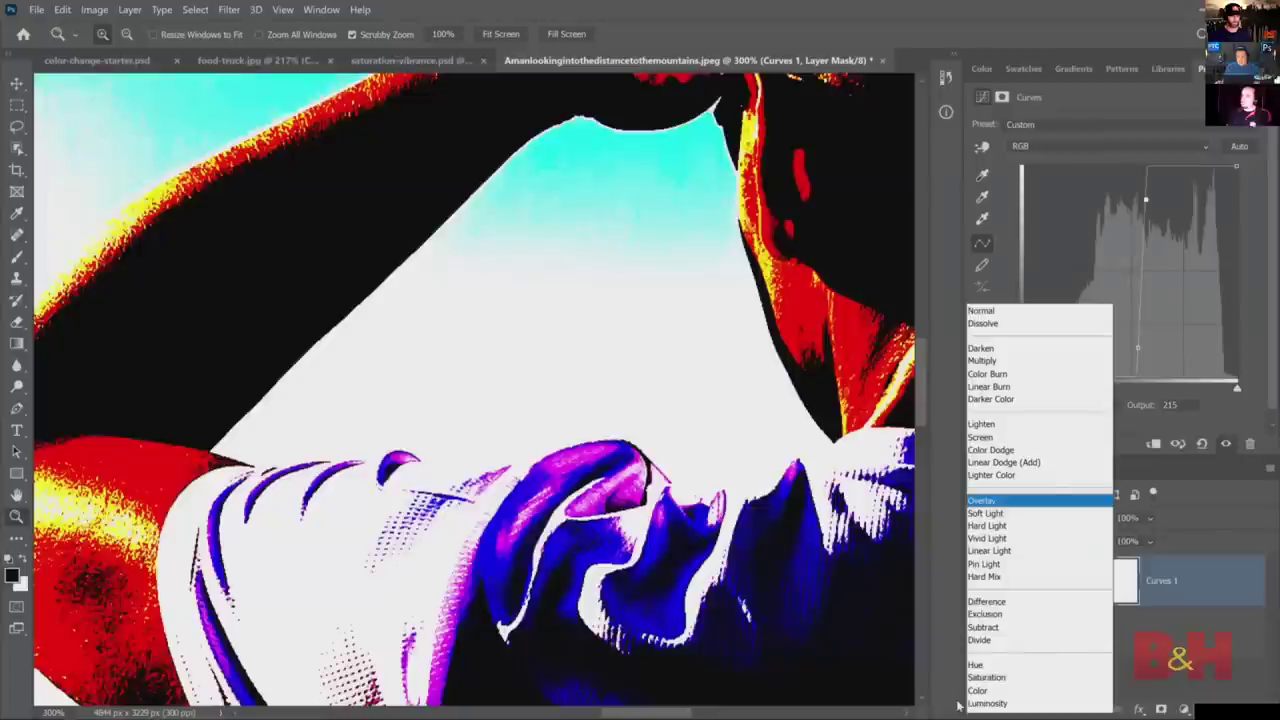
click(978, 706)
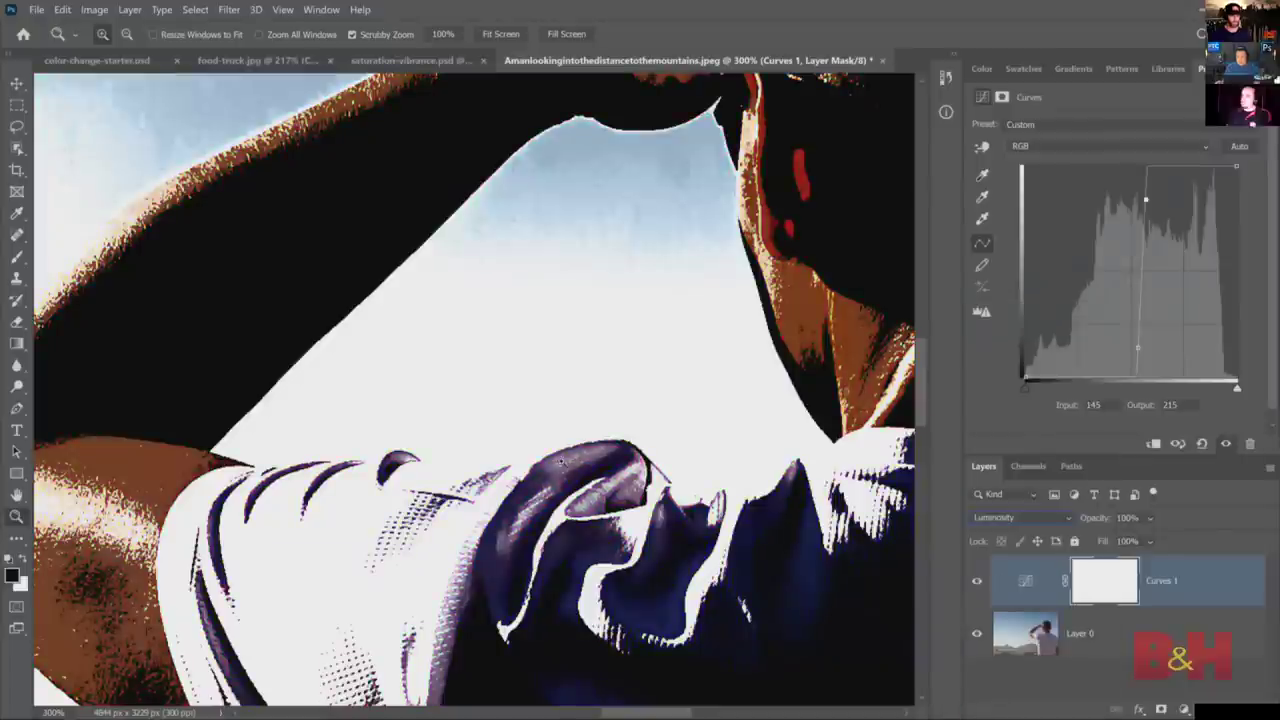
right_click(561, 461)
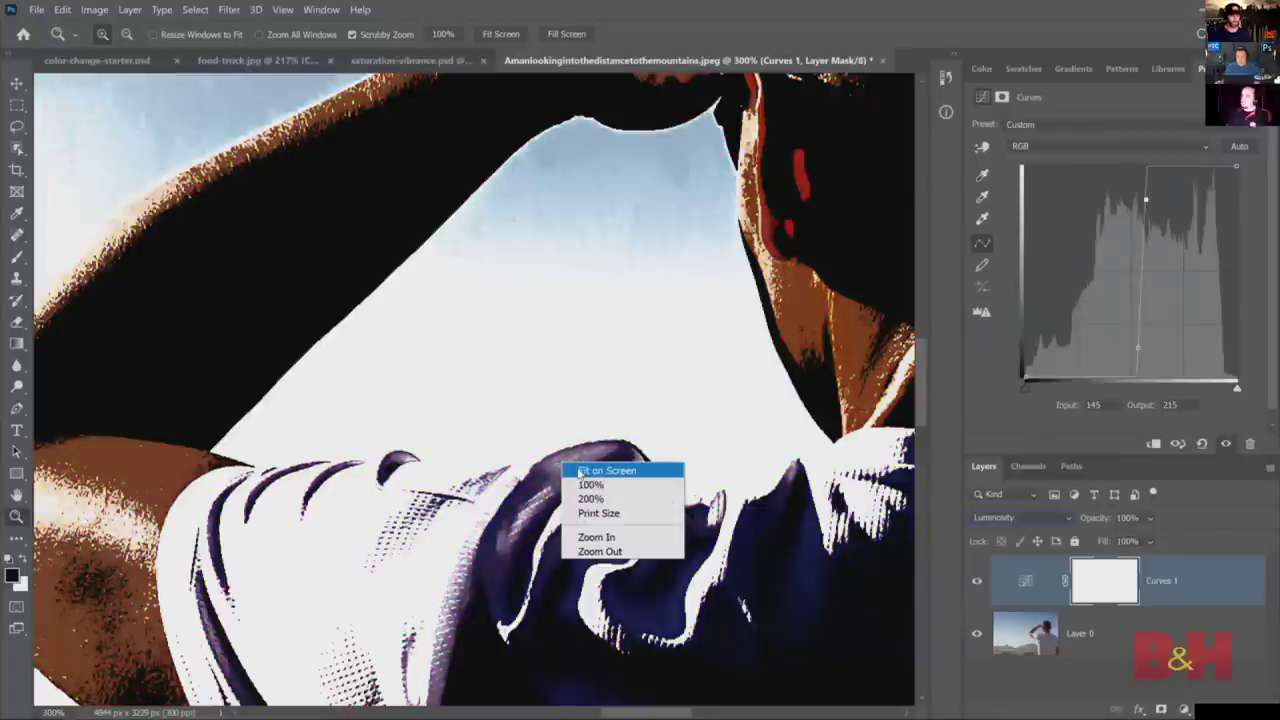
click(984, 520)
click(984, 520)
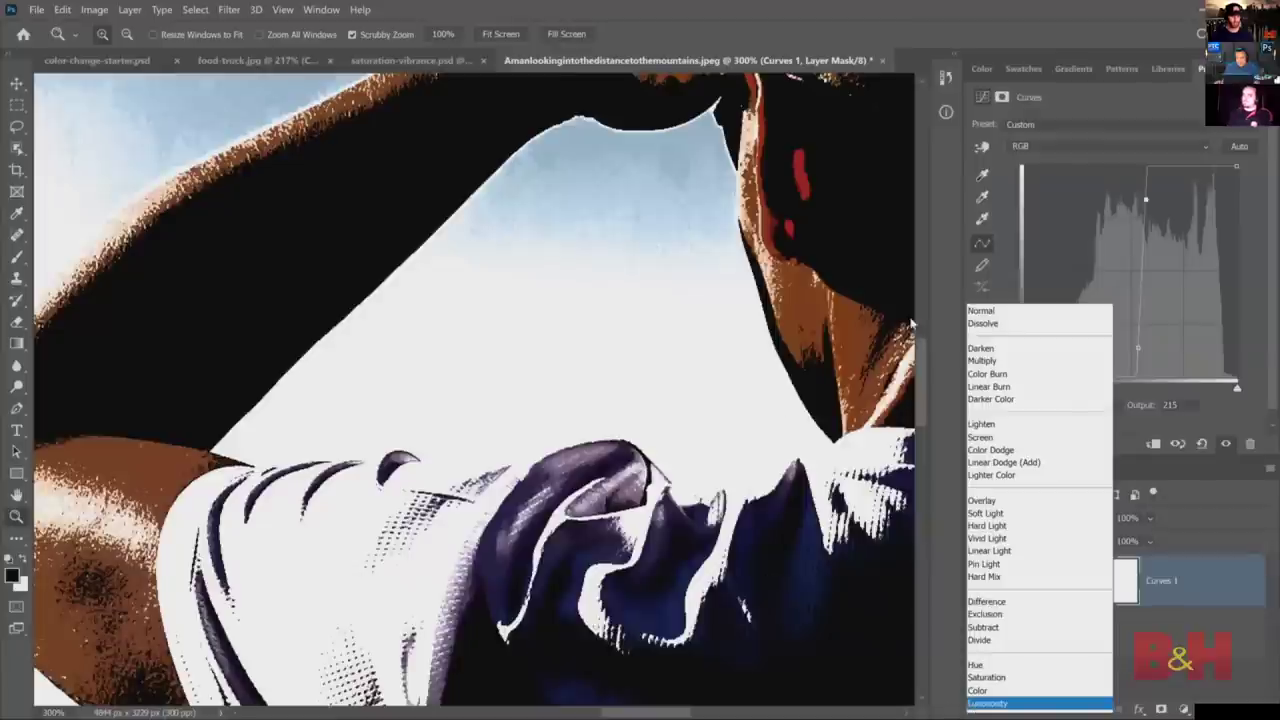
click(973, 313)
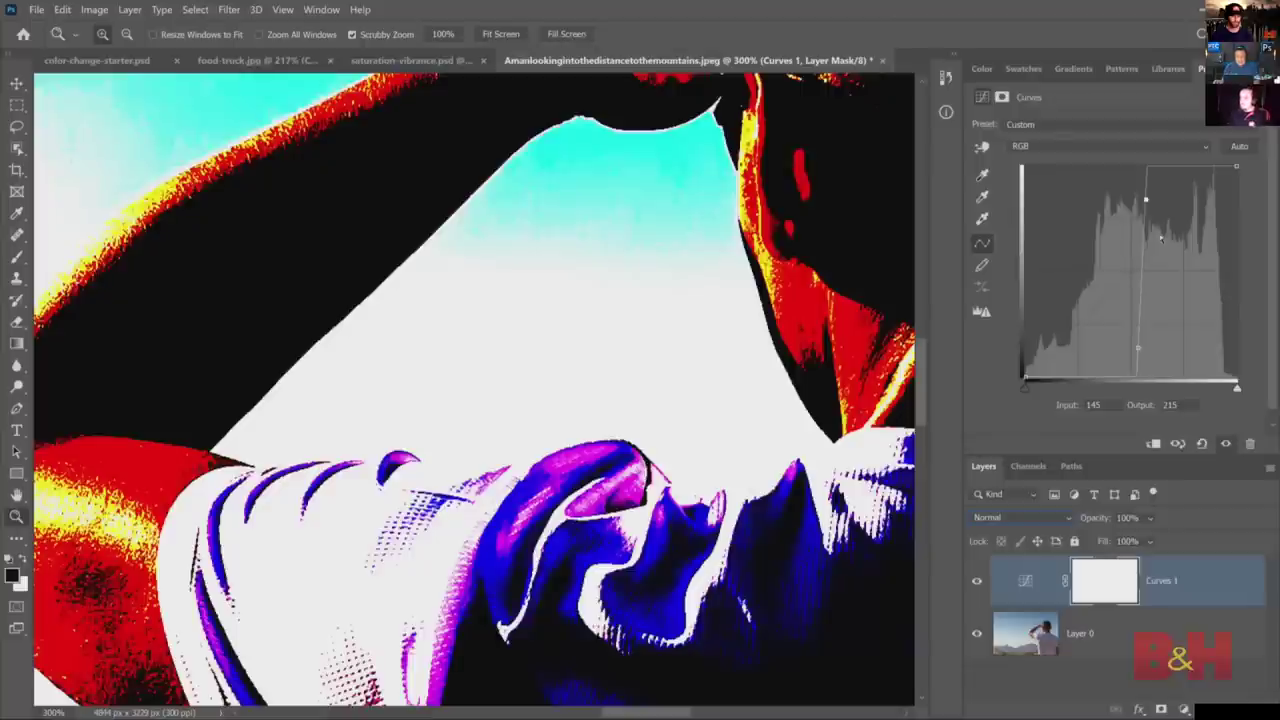
click(1043, 516)
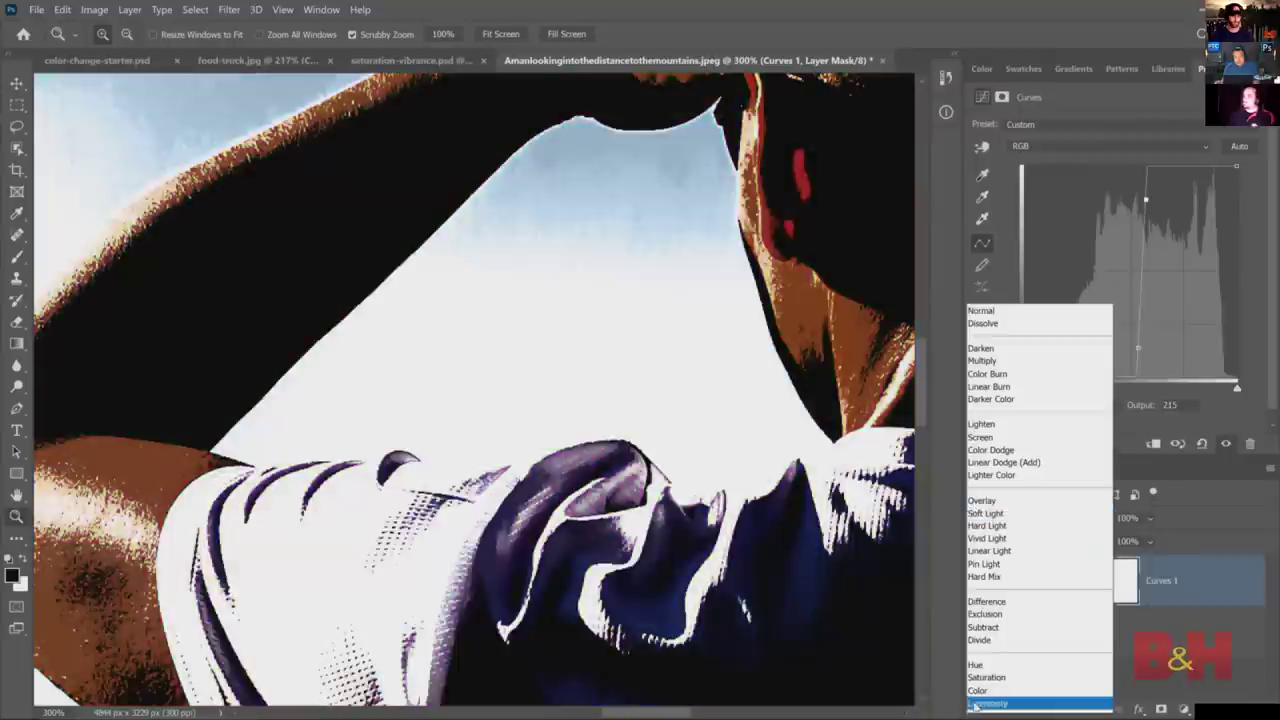
click(975, 706)
- Fit the photo on screen and flatten the curve points into a gentle curve
right_click(700, 478)
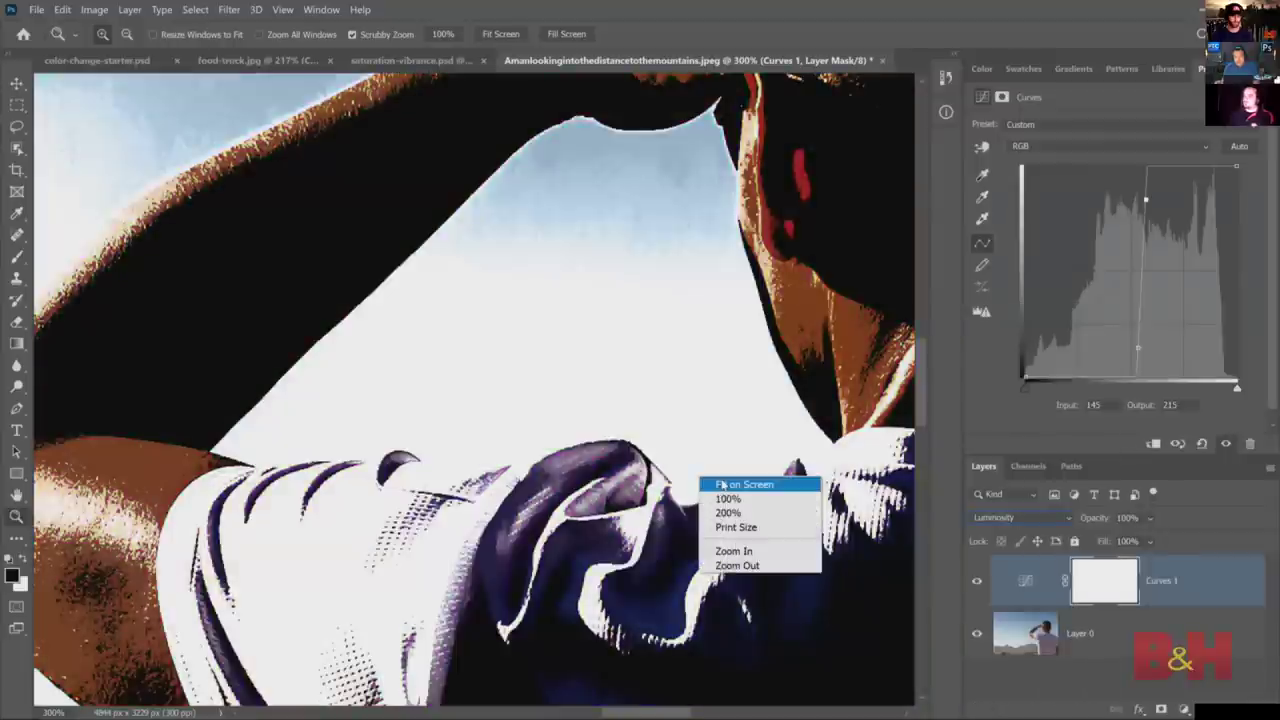
click(740, 485)
drag(1133, 346, 1064, 340)
drag(1145, 200, 1180, 212)
drag(1066, 340, 1071, 343)
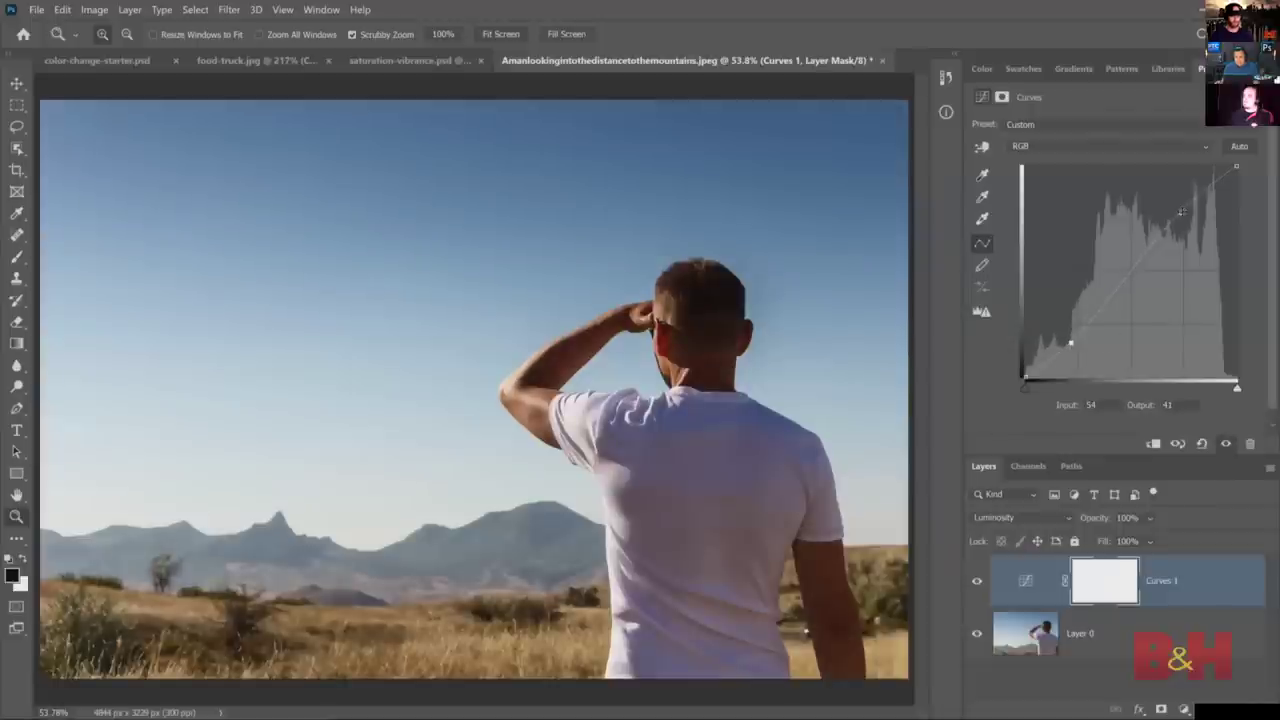
- Nudge the upper curve point and confirm Luminosity as the Curves 1 blend mode
drag(1182, 212, 1178, 210)
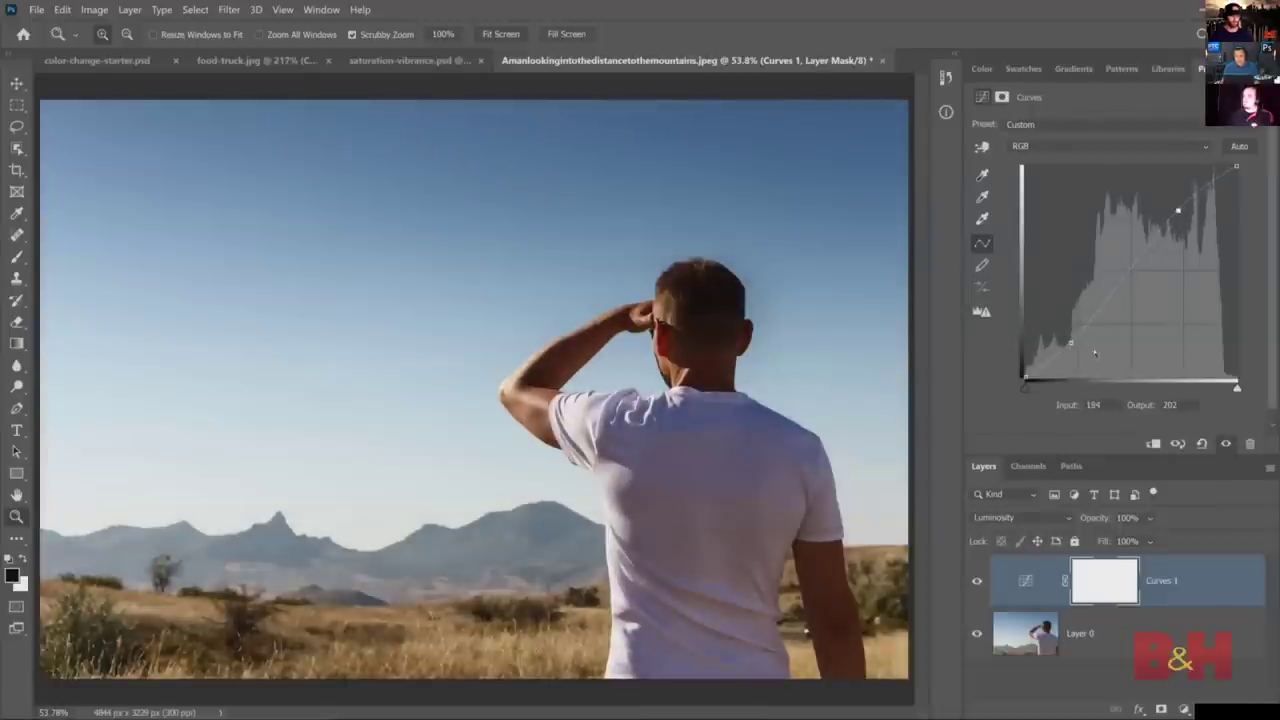
click(1020, 518)
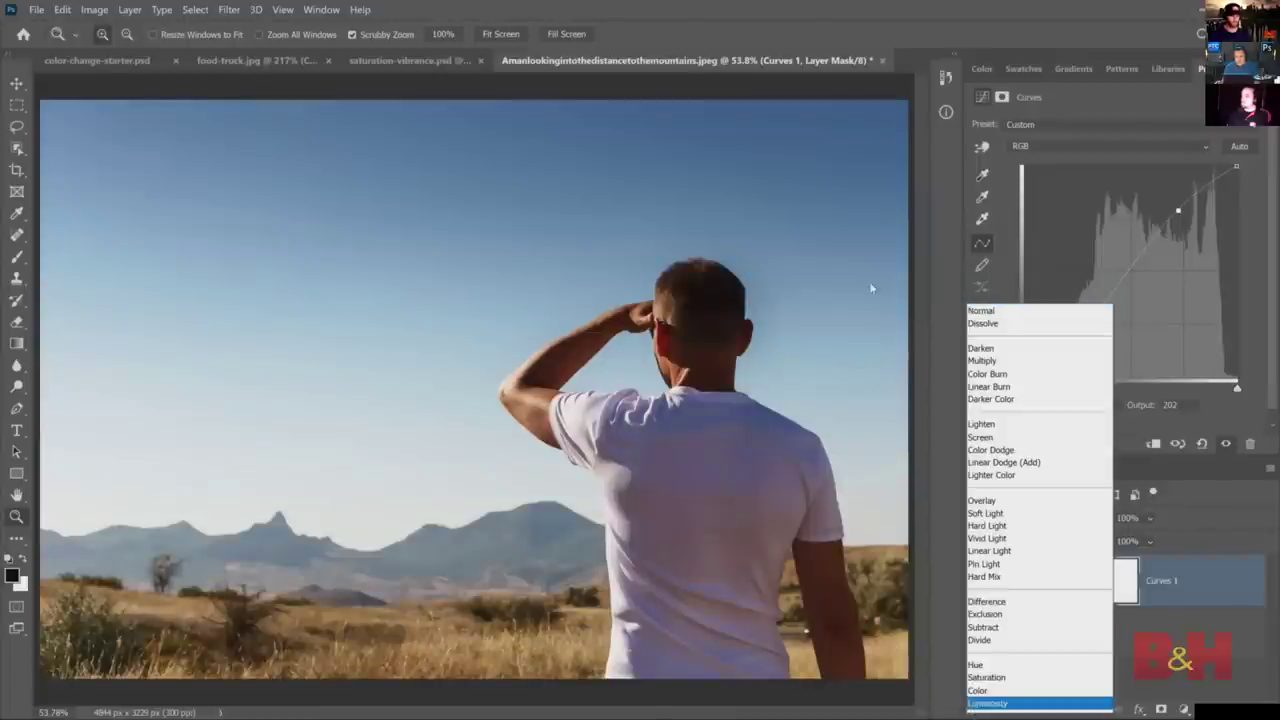
key(Return)
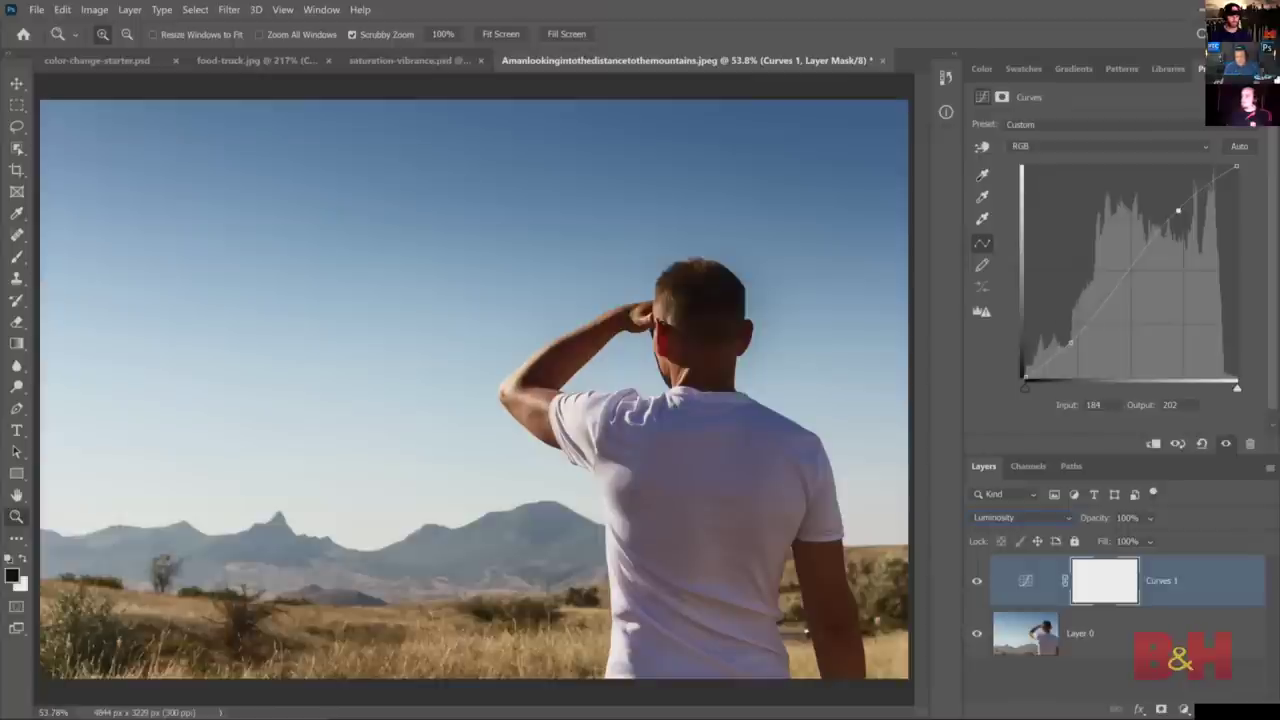
click(1024, 518)
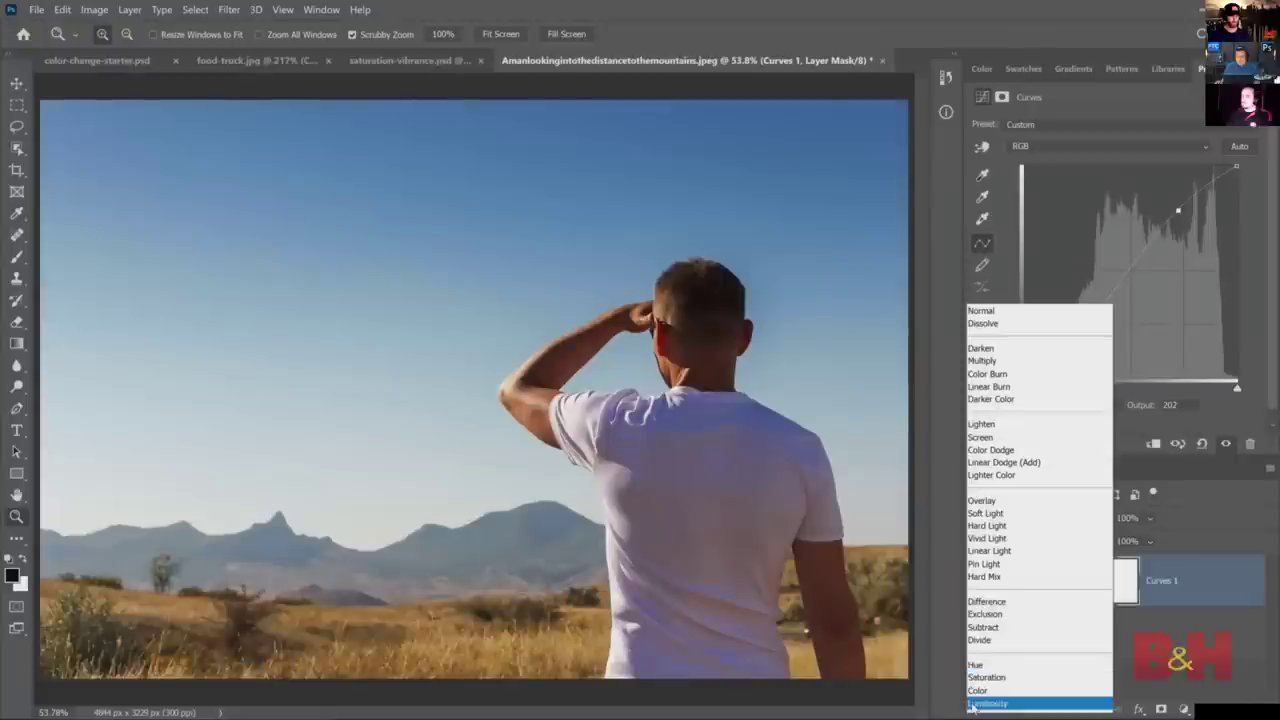
click(987, 703)
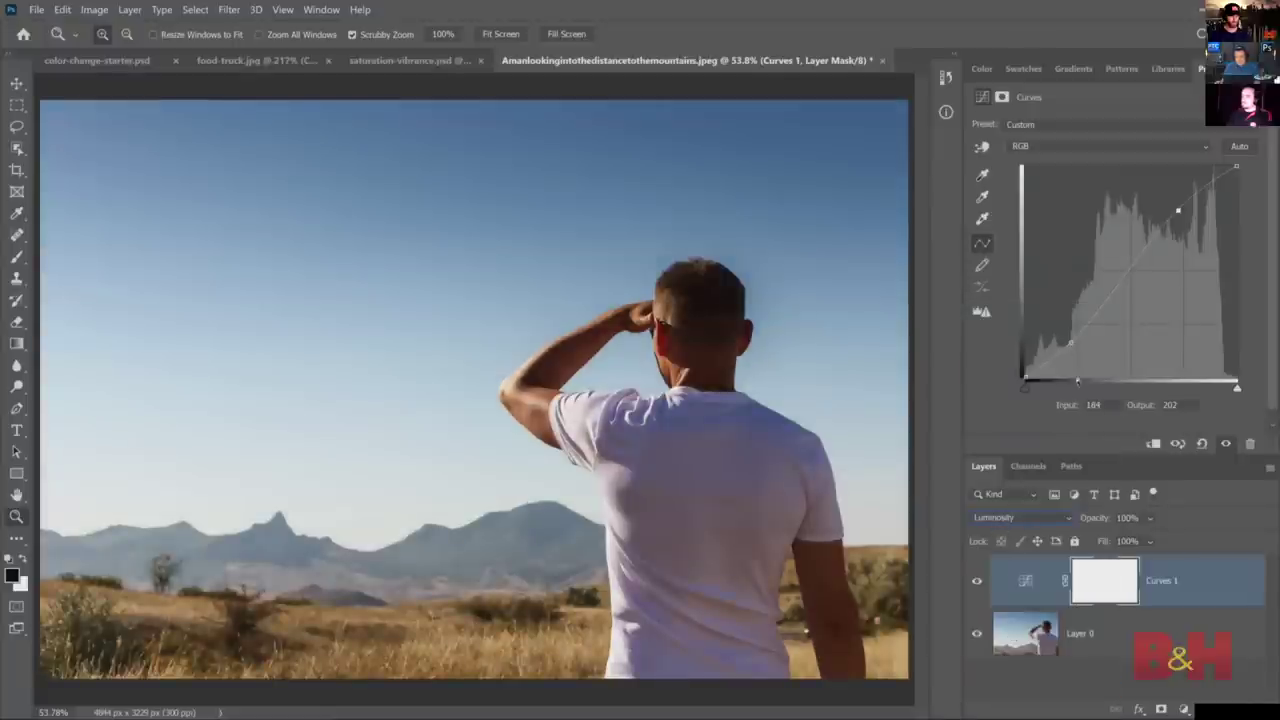
- Lift the upper point to 182 in / 210 out, then delete Curves 1
drag(1178, 210, 1176, 203)
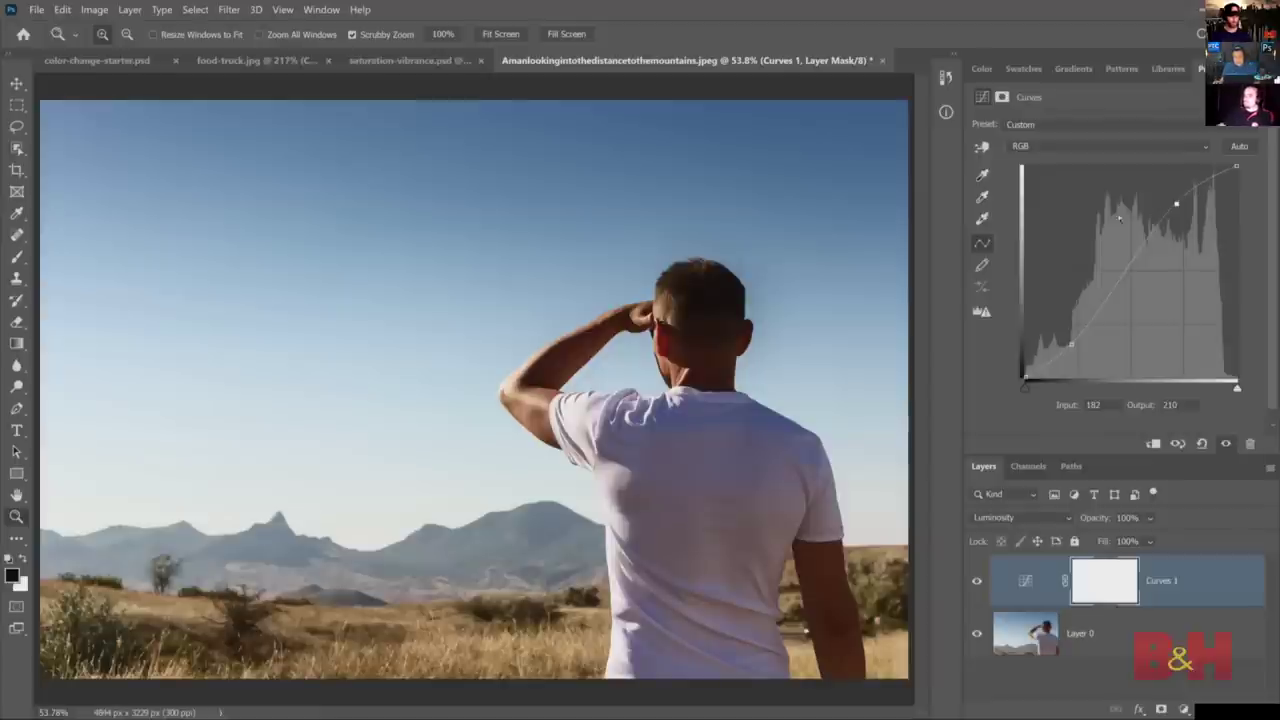
drag(1038, 590, 1250, 709)
click(434, 62)
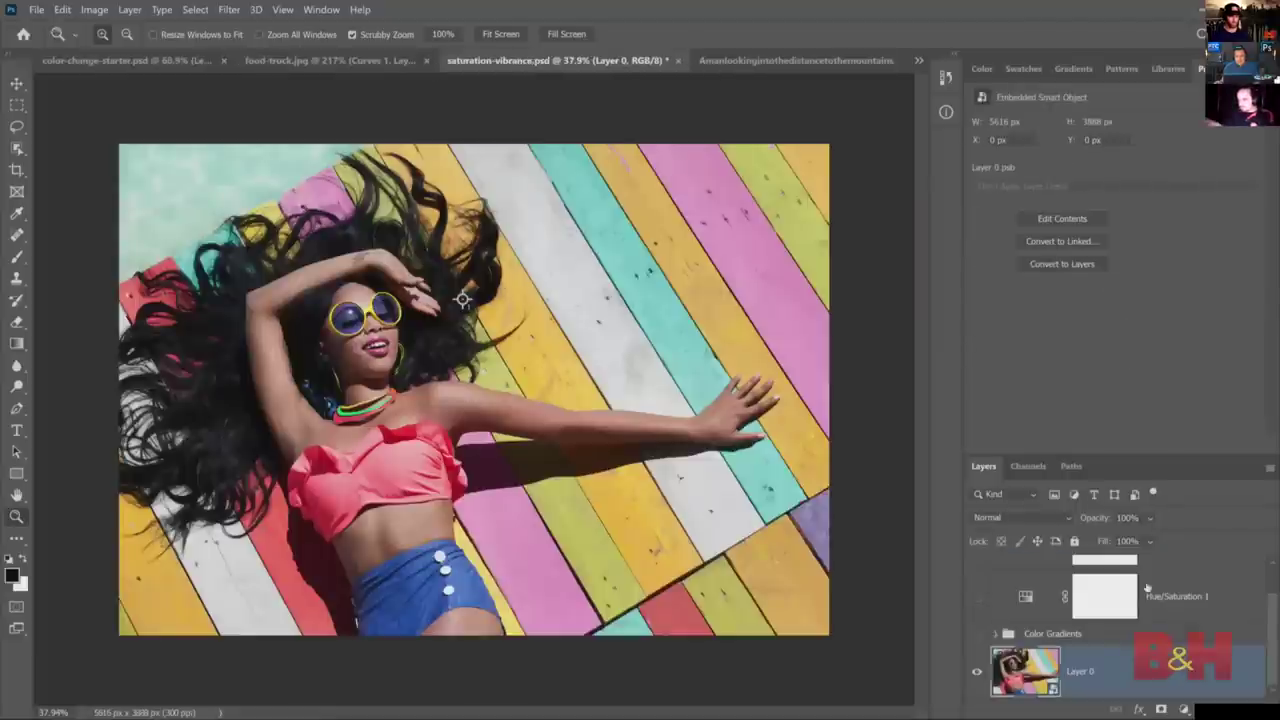
- Add a Black & White adjustment layer, toggle it to compare, and set Blues to -5
click(1185, 710)
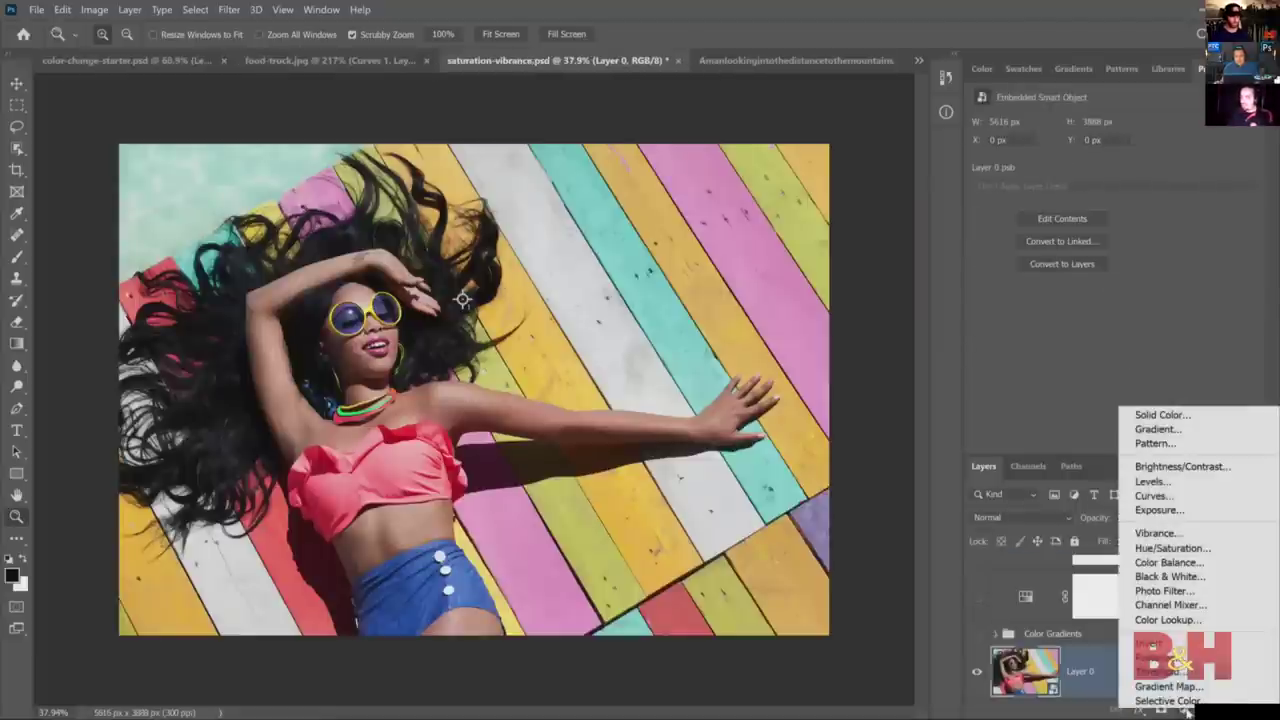
click(1200, 578)
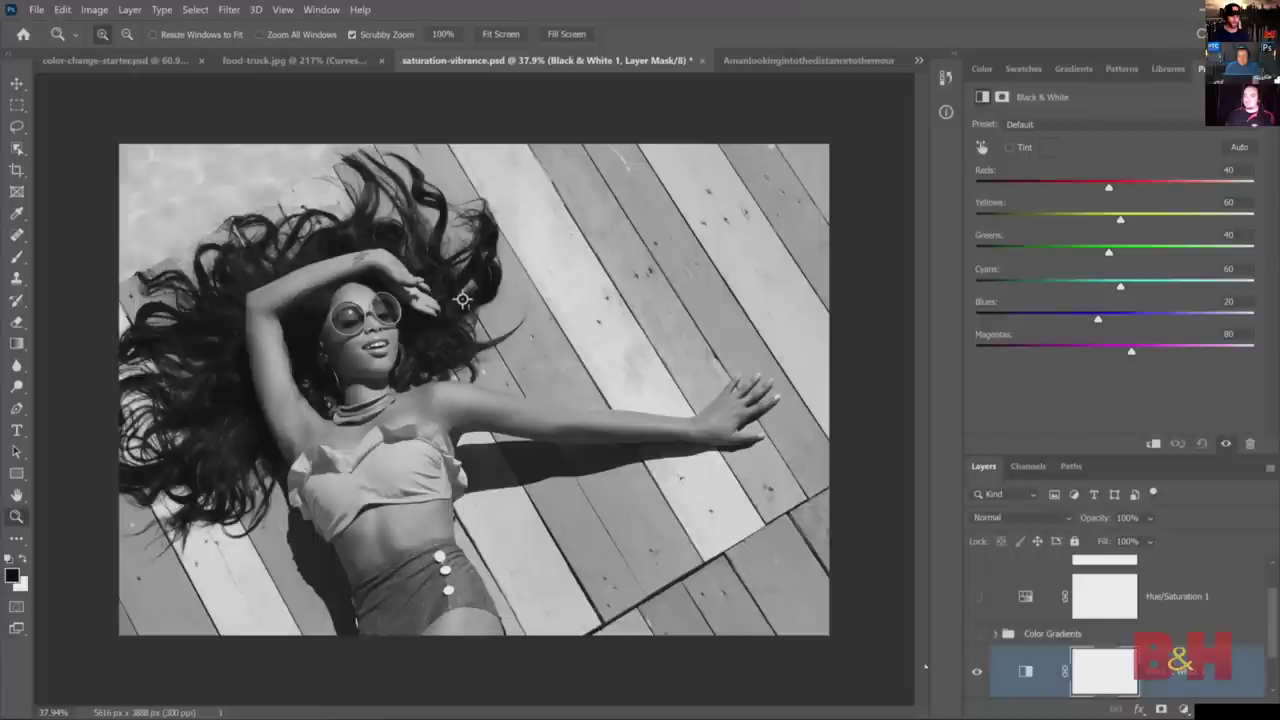
click(968, 676)
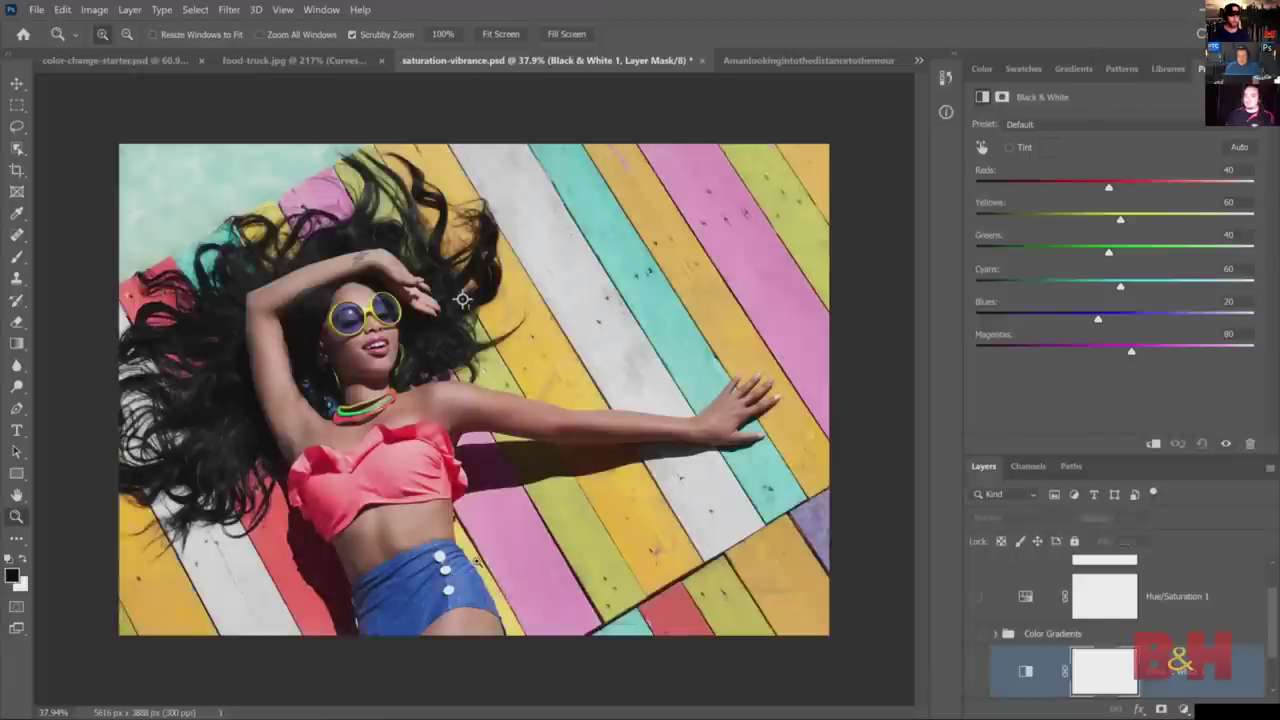
click(977, 672)
mouse_move(1099, 320)
mouse_down()
mouse_move(950, 313)
mouse_move(1200, 315)
mouse_move(1030, 315)
mouse_move(1190, 315)
mouse_move(1085, 316)
mouse_move(1103, 317)
mouse_up()
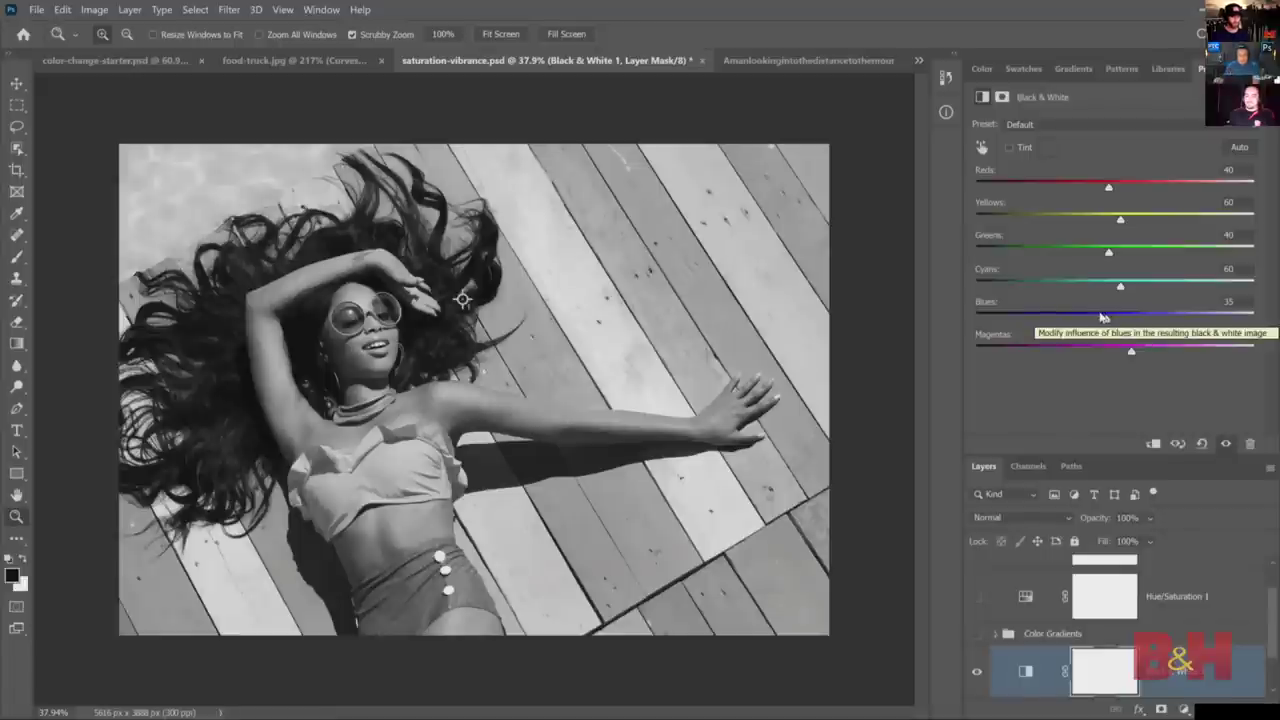
mouse_move(1103, 320)
mouse_down()
mouse_move(1062, 316)
mouse_move(1140, 316)
mouse_move(1050, 315)
mouse_move(1148, 318)
mouse_move(1005, 316)
mouse_move(1083, 317)
mouse_up()
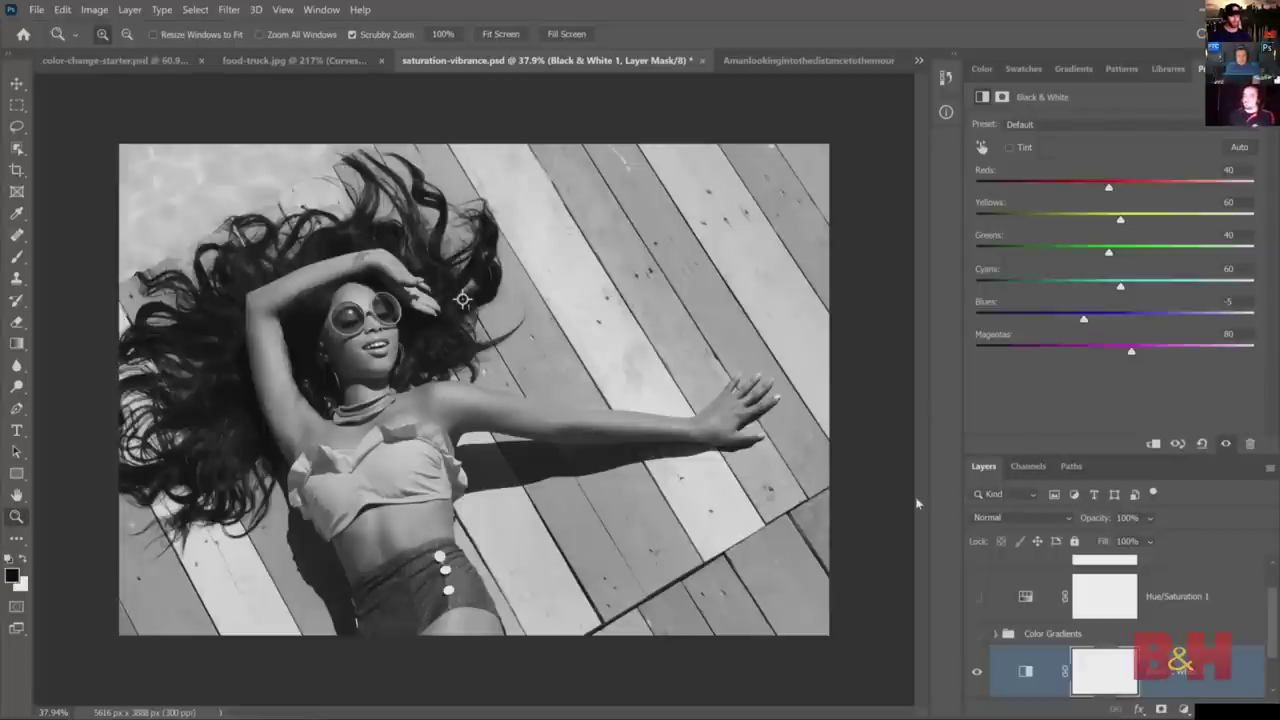
click(1000, 517)
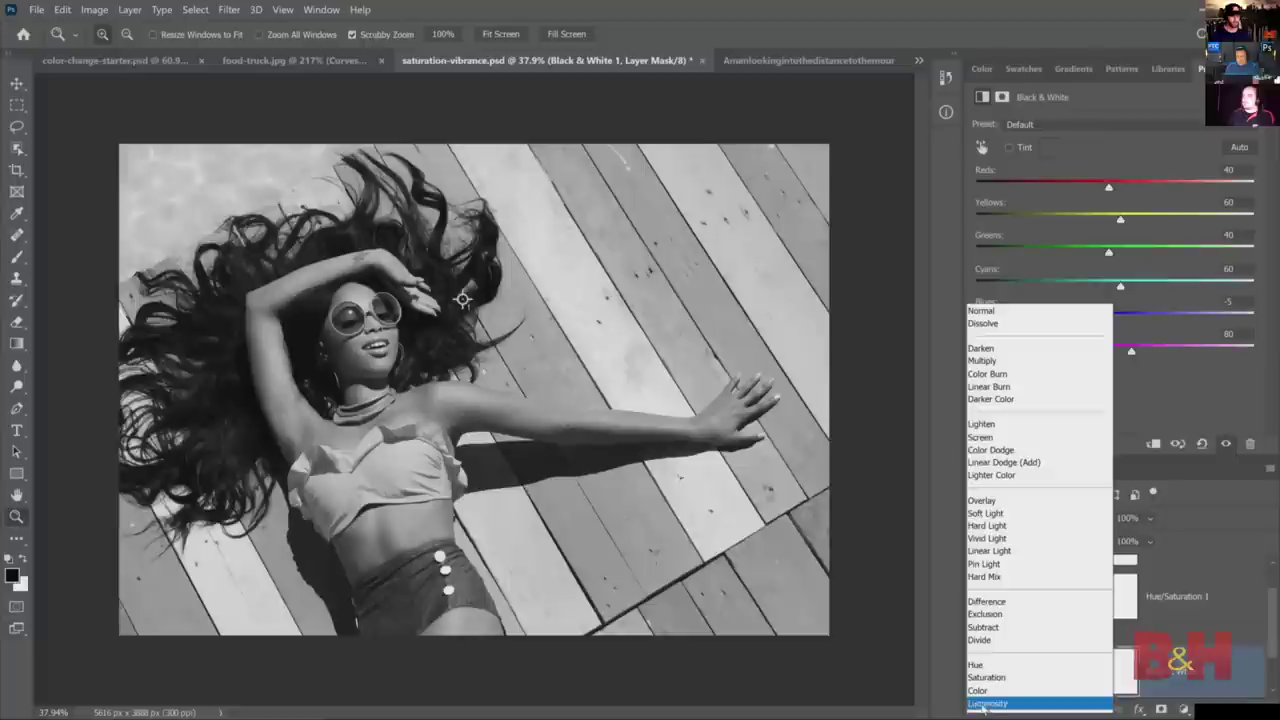
- Set the Black & White layer to Luminosity blending and drag Blues to -44
click(968, 704)
drag(1086, 321, 1040, 318)
click(998, 519)
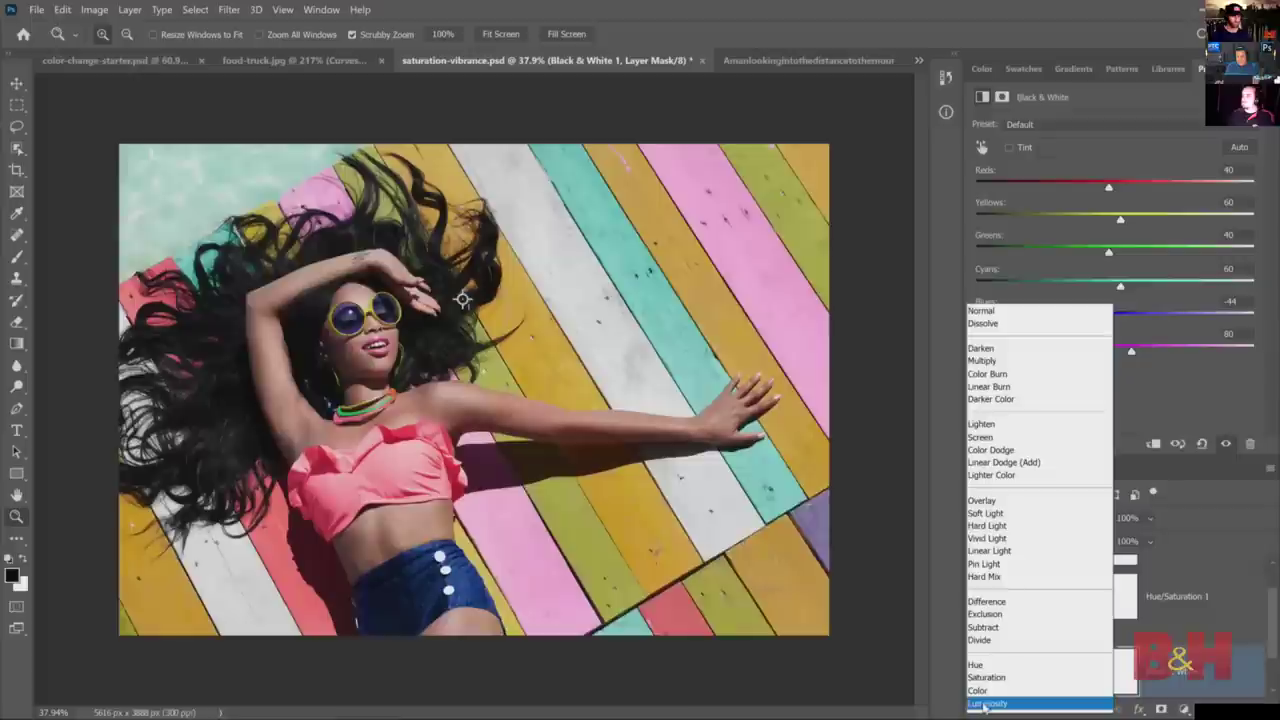
click(986, 704)
mouse_move(1058, 318)
mouse_down()
mouse_move(1046, 320)
mouse_move(1115, 316)
mouse_move(1065, 316)
mouse_up()
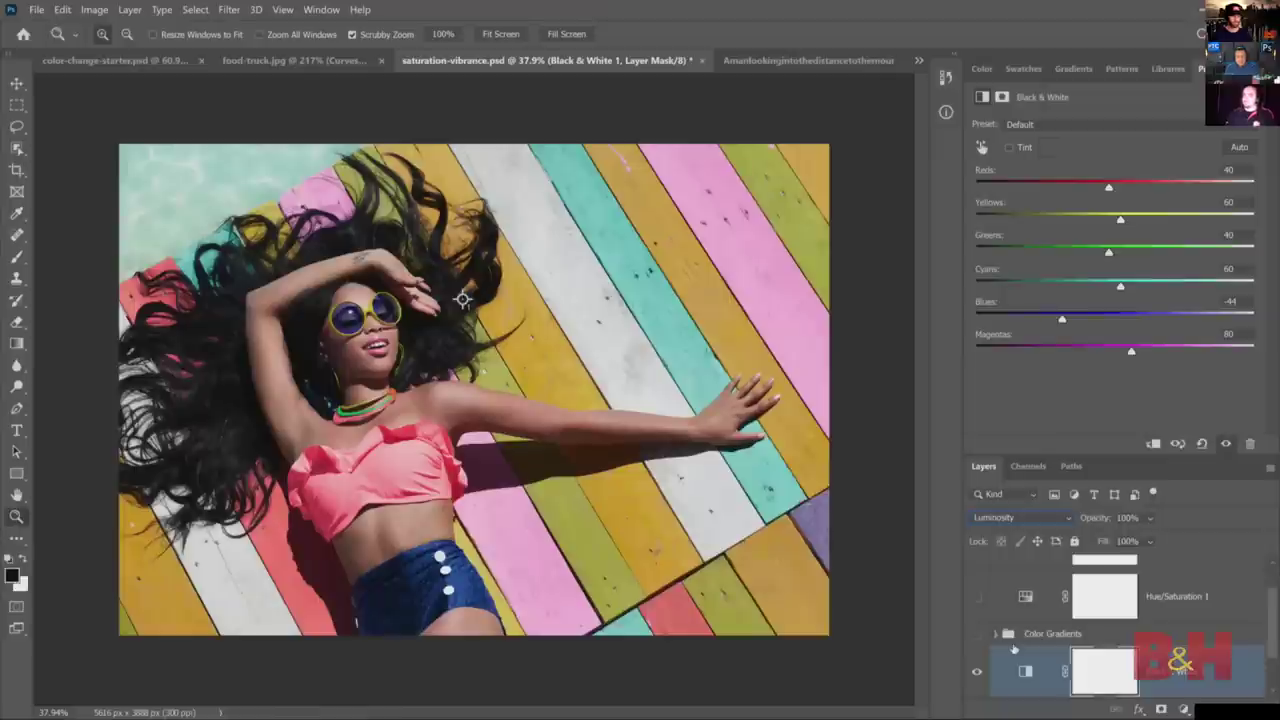
- Open the Info panel to read colour values, then collapse it
click(946, 111)
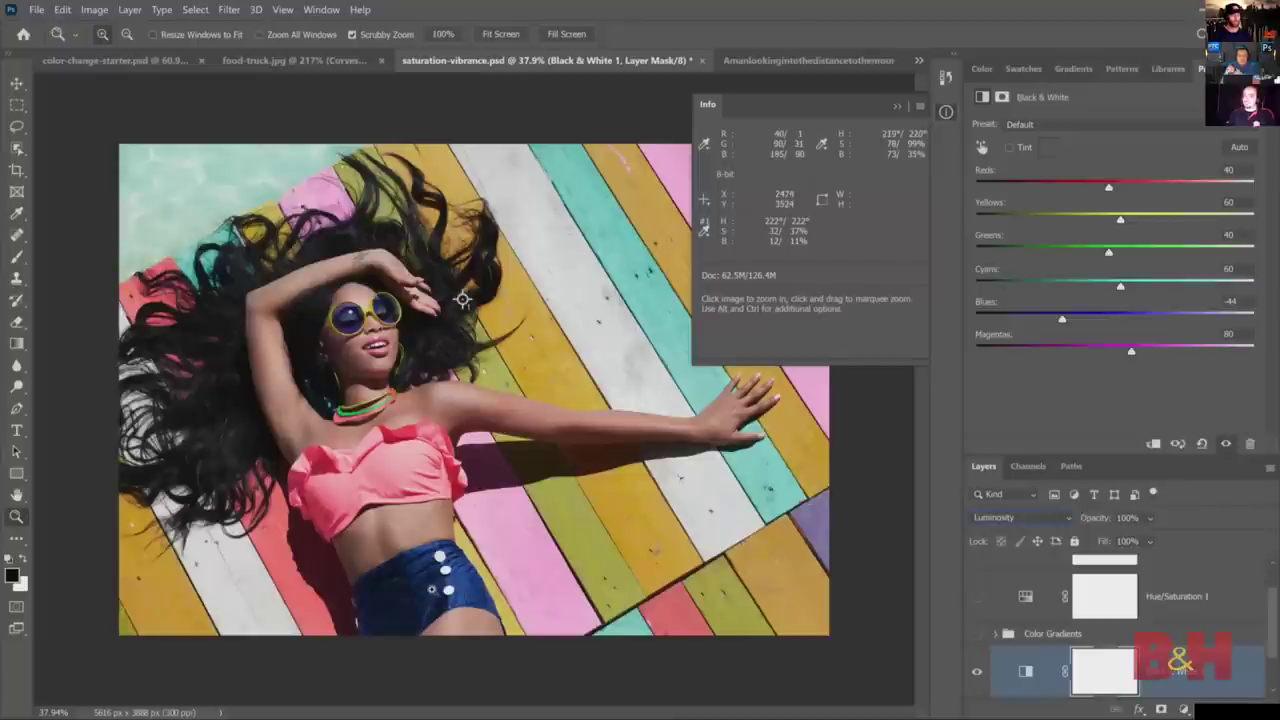
click(896, 106)
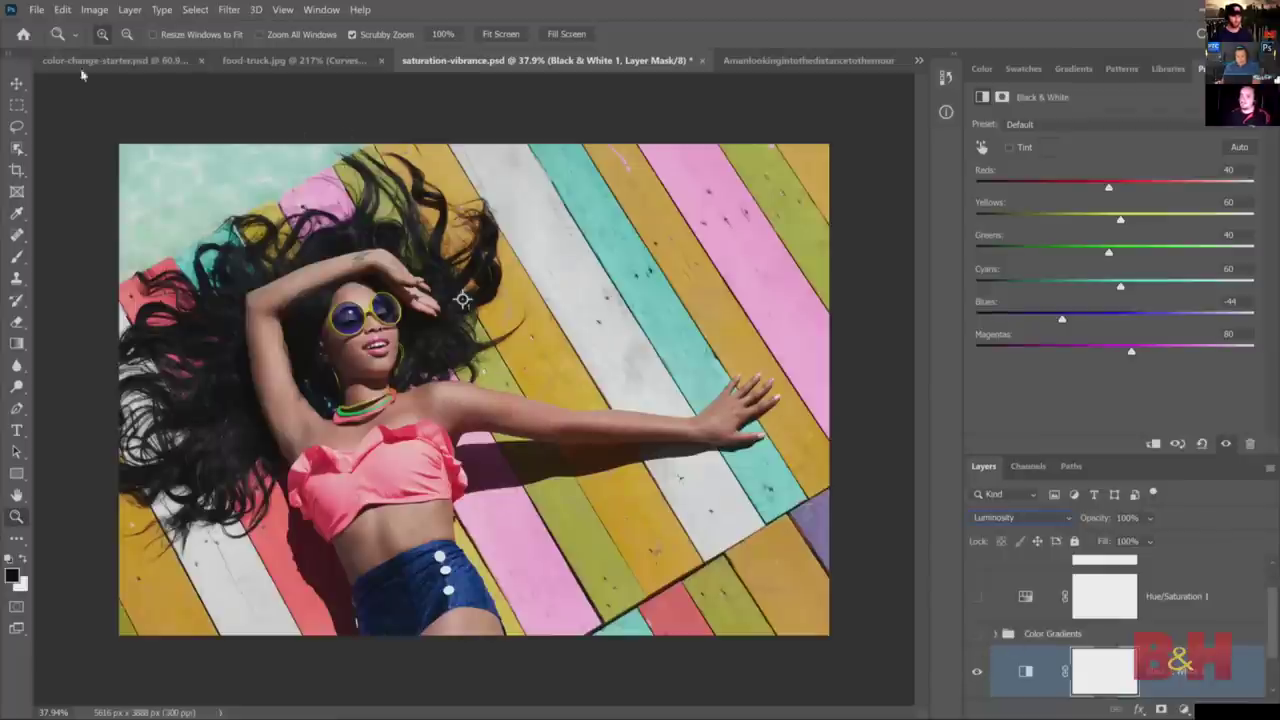
click(40, 12)
- Open blend-if.psd and make the hidden Sky, Color Blend If and Clouds Text groups visible
click(55, 42)
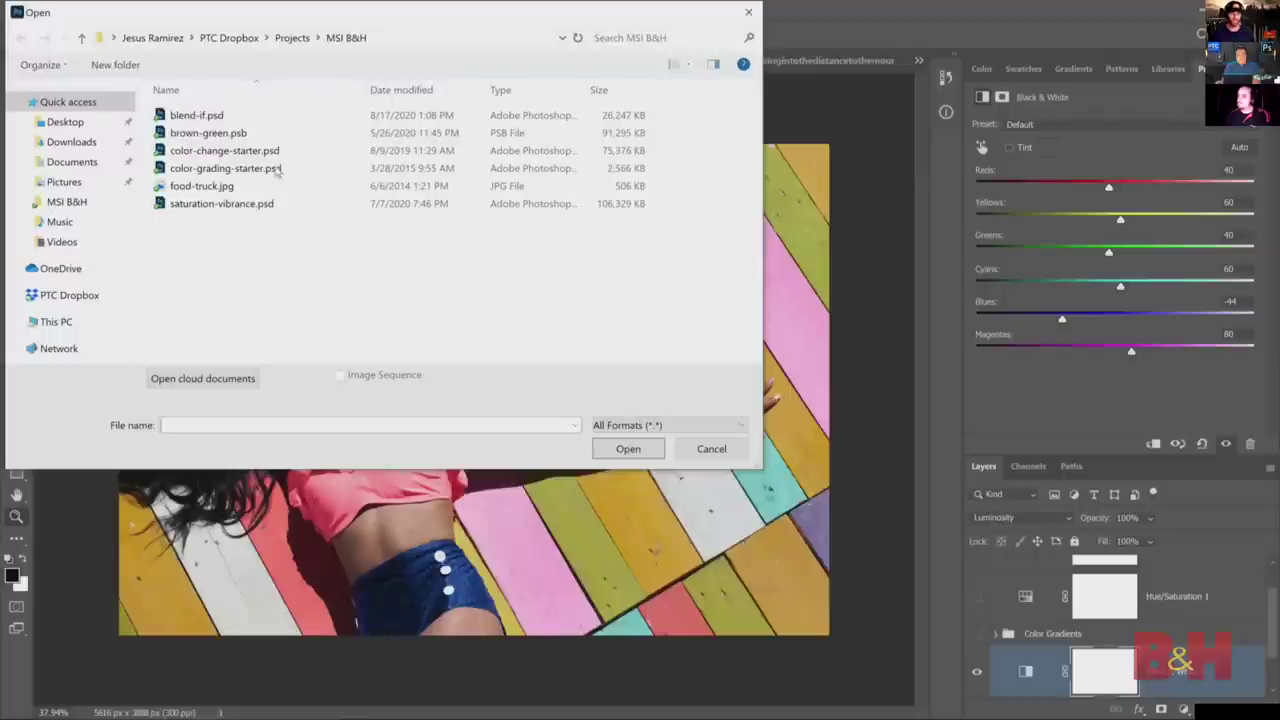
click(198, 117)
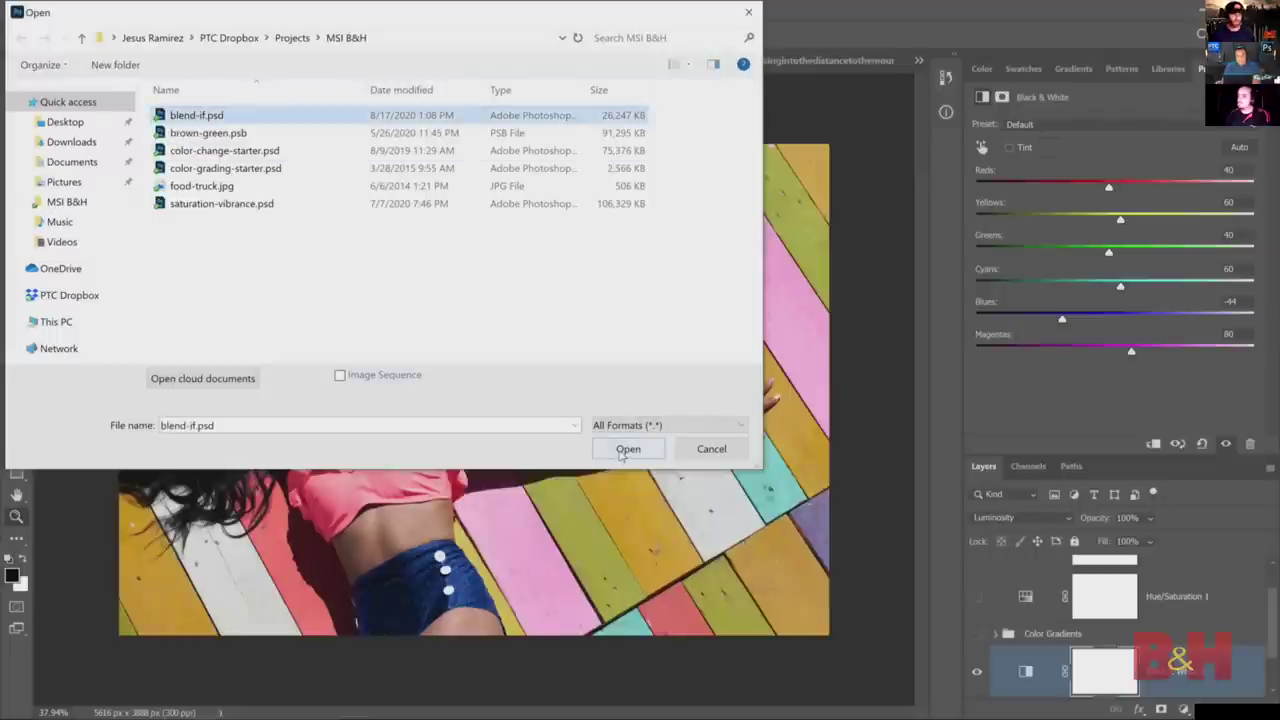
click(627, 449)
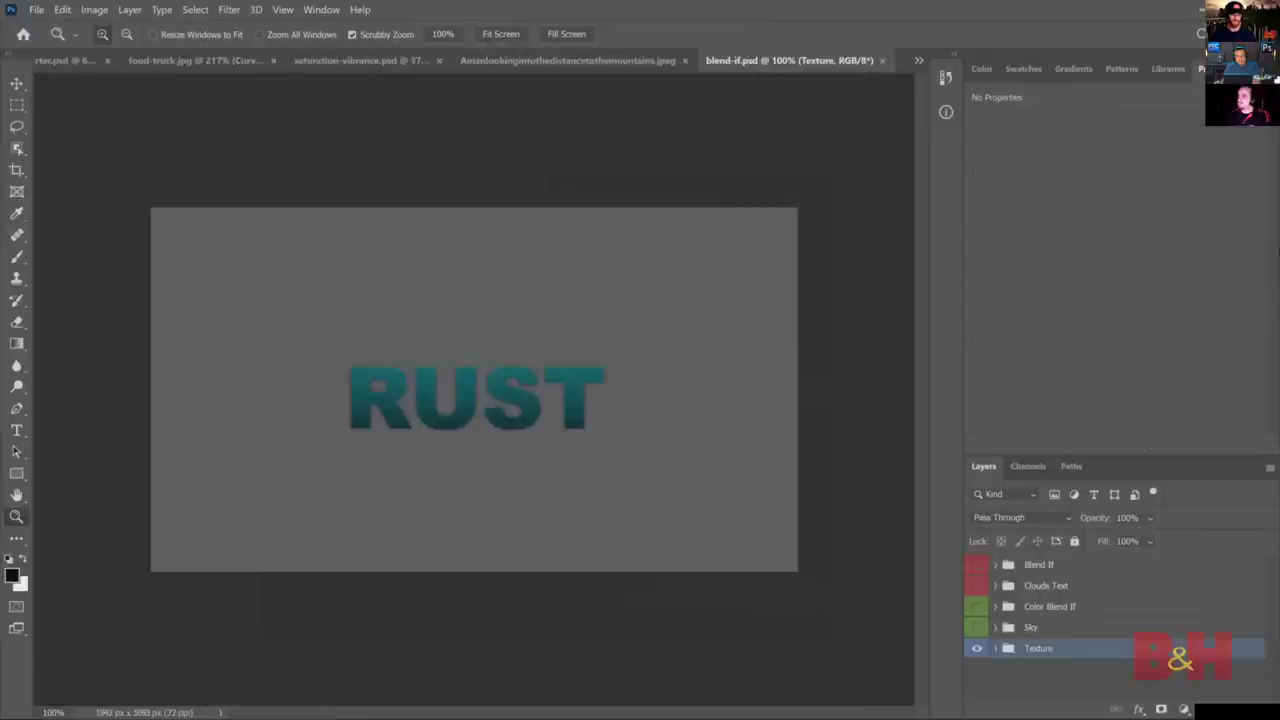
drag(977, 627, 977, 564)
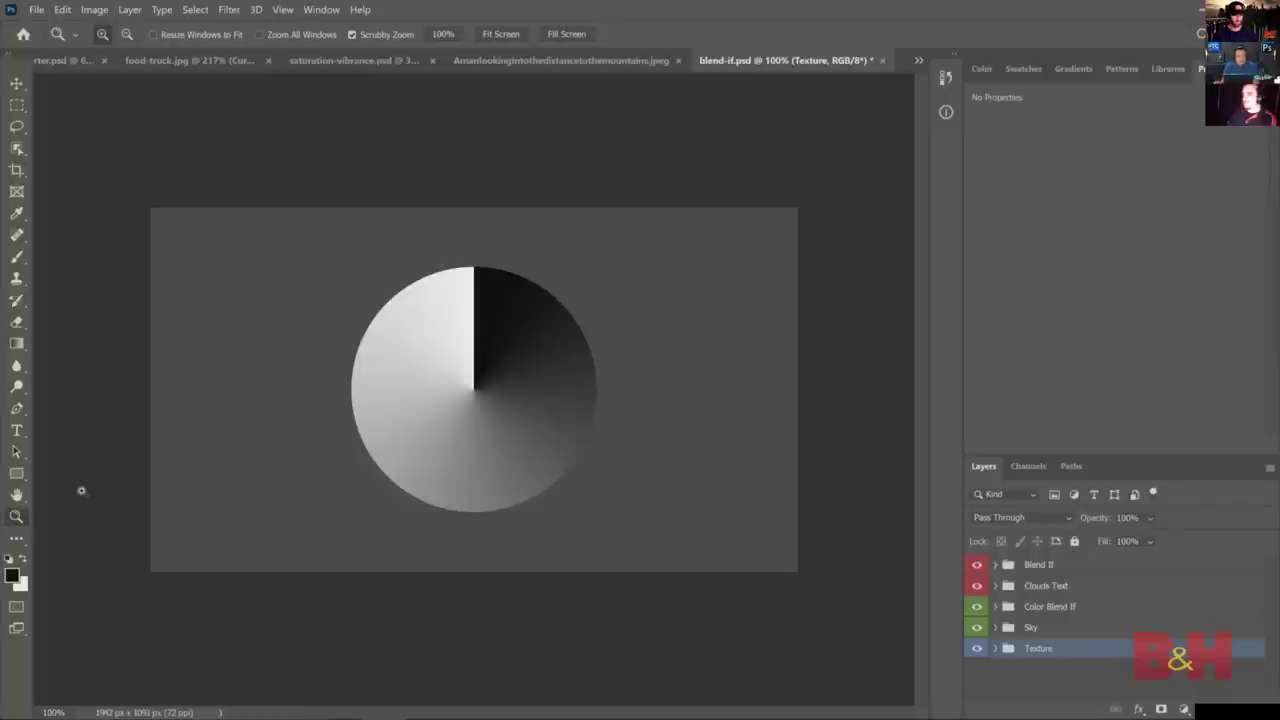
- Fit the canvas, expand Blend If, and open Blending Options for the Black White layer
double_click(16, 494)
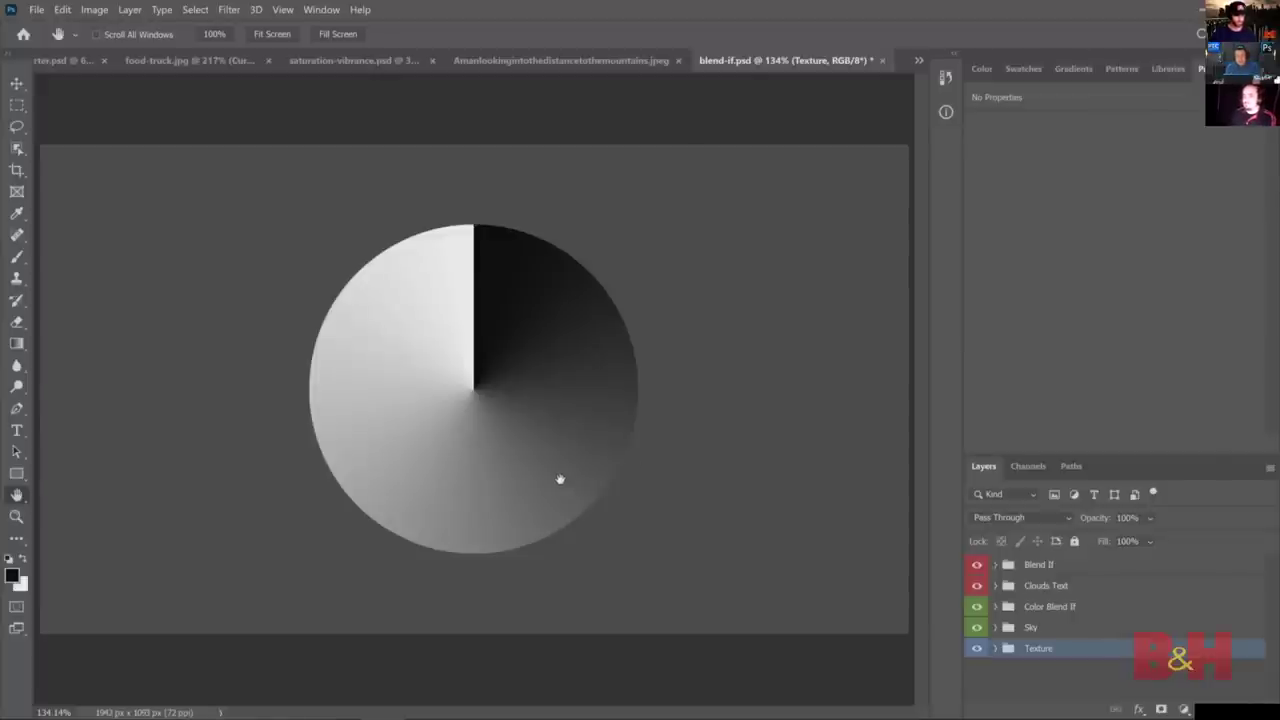
click(995, 565)
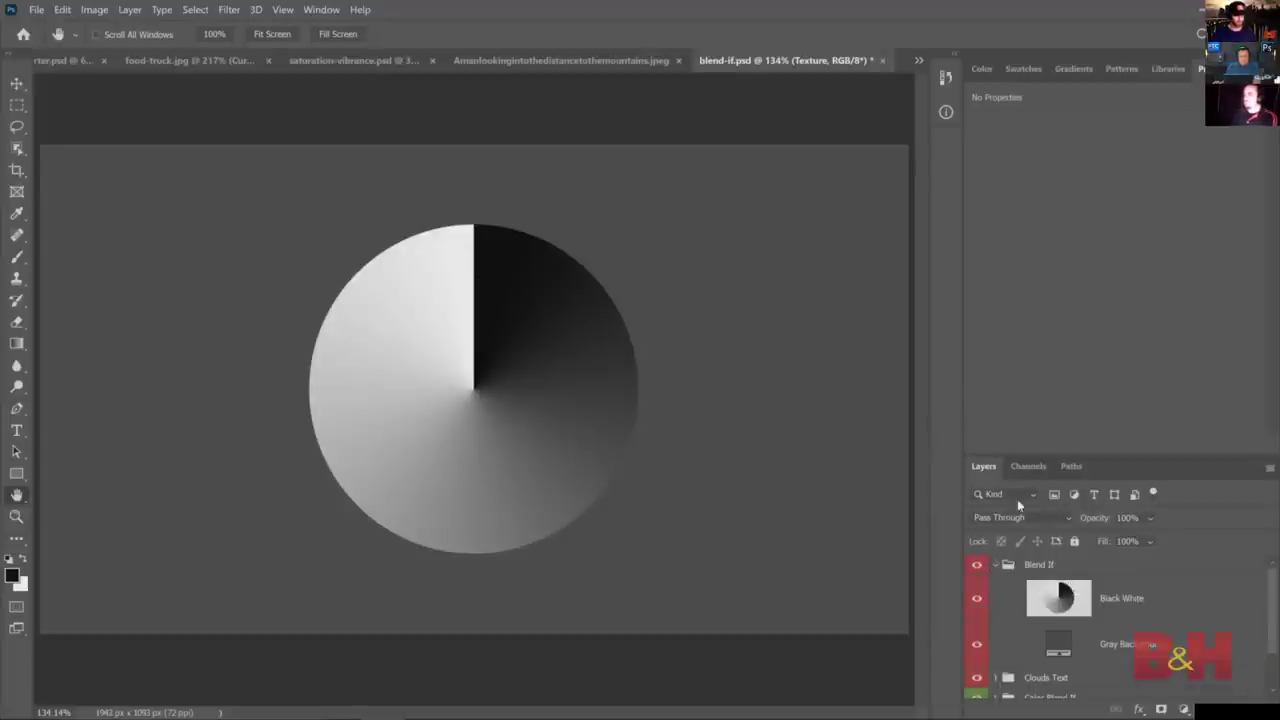
click(1157, 608)
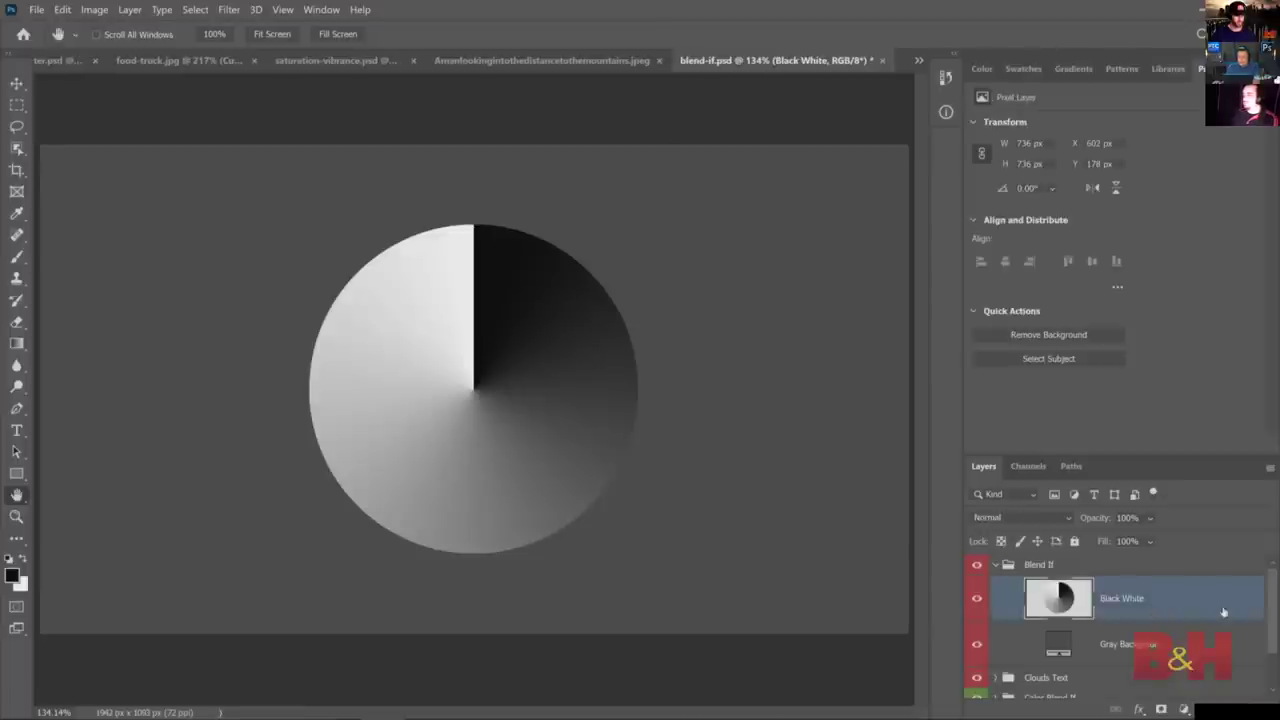
double_click(1227, 601)
drag(560, 97, 863, 42)
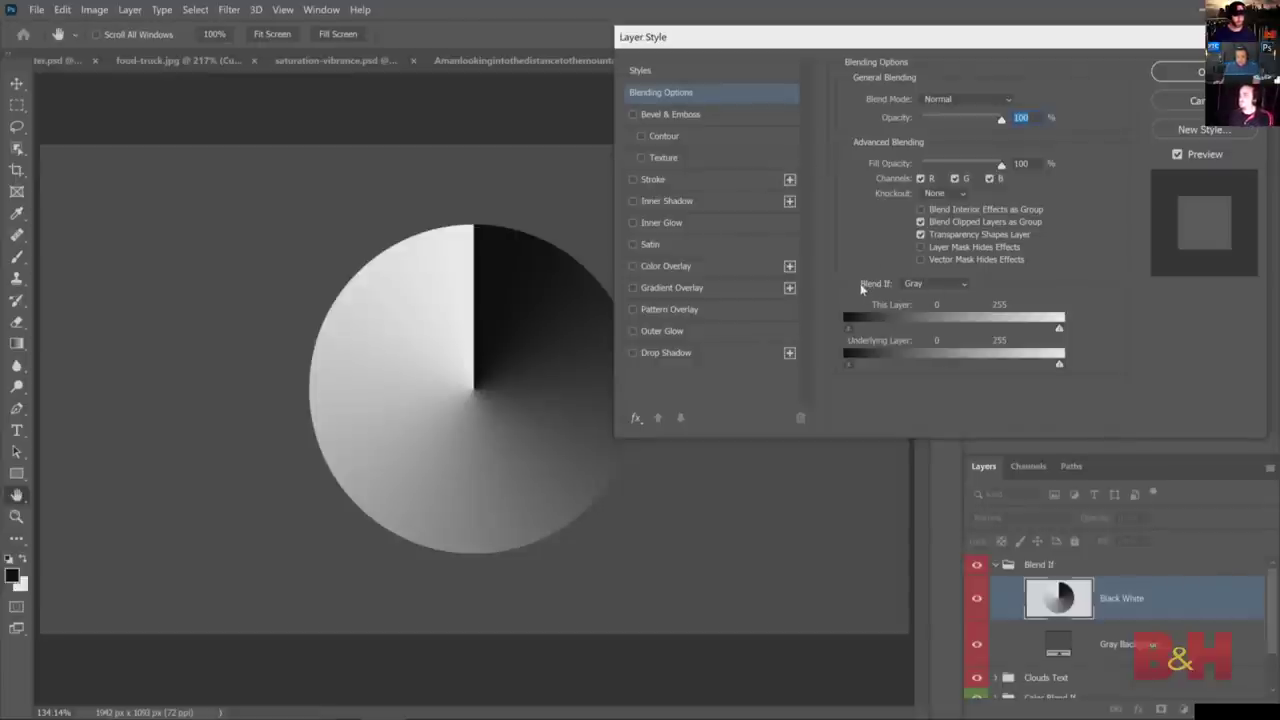
click(920, 285)
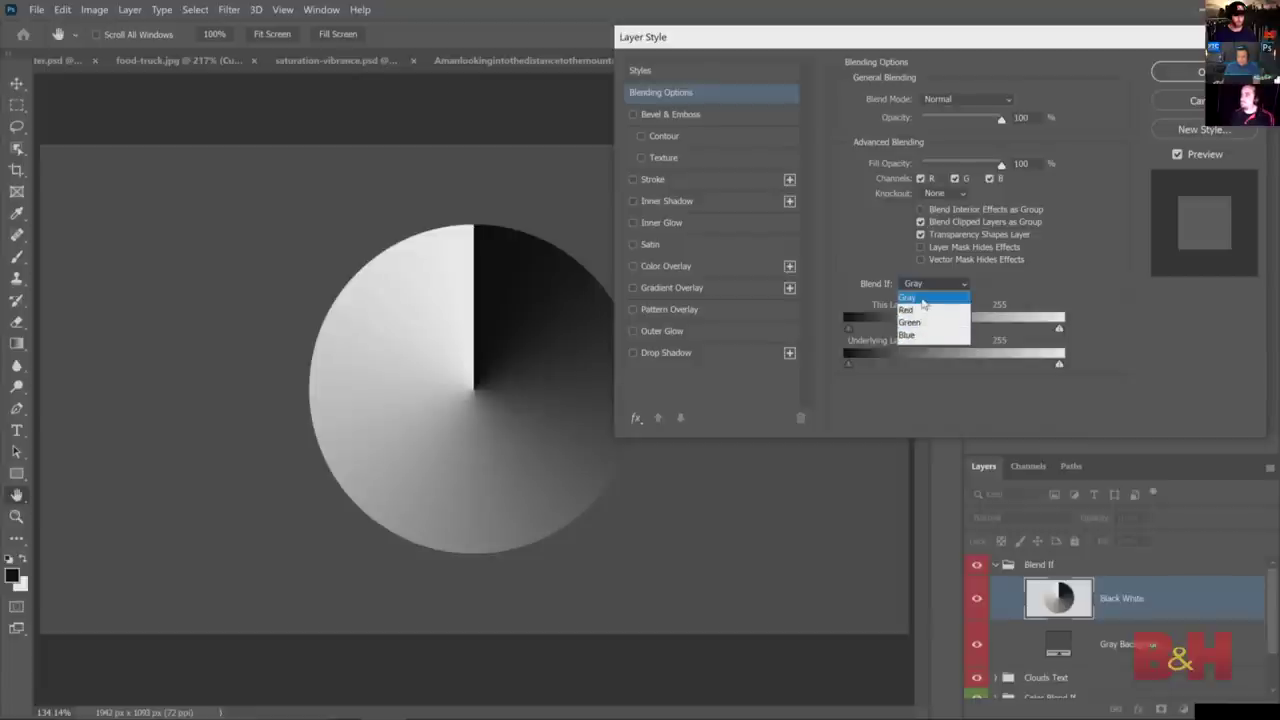
click(904, 297)
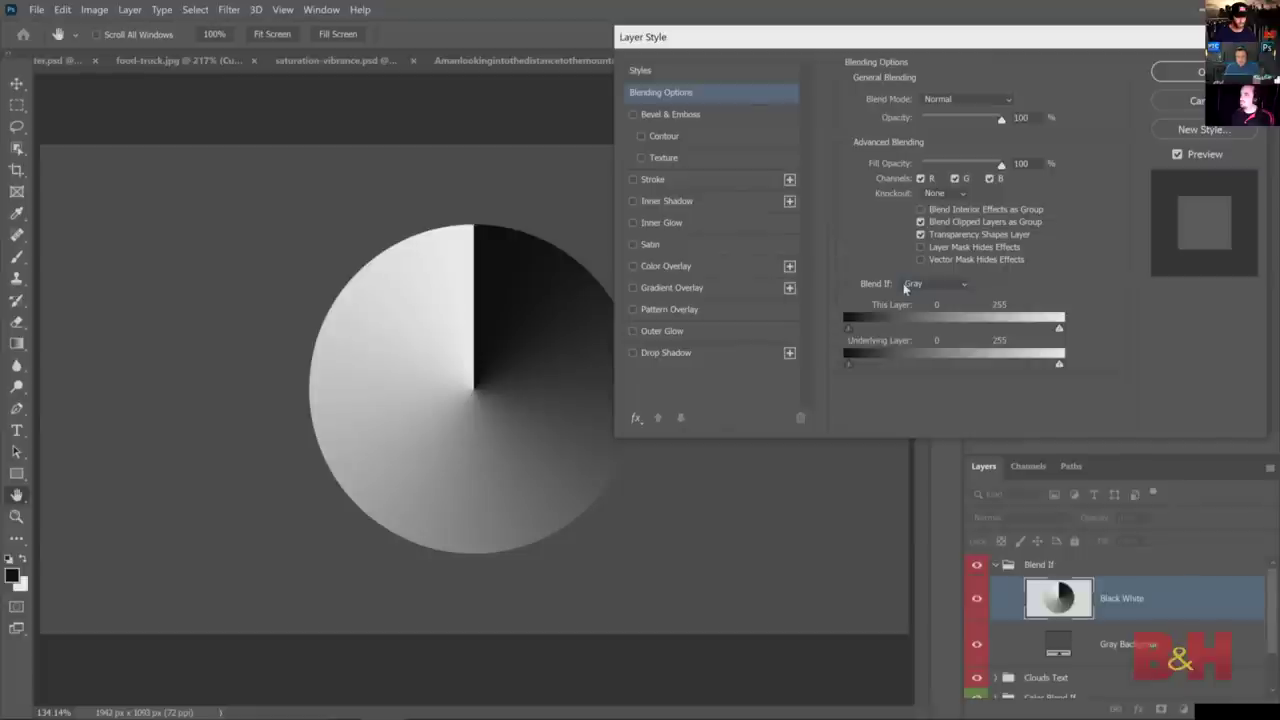
click(905, 289)
click(906, 300)
drag(848, 327, 946, 330)
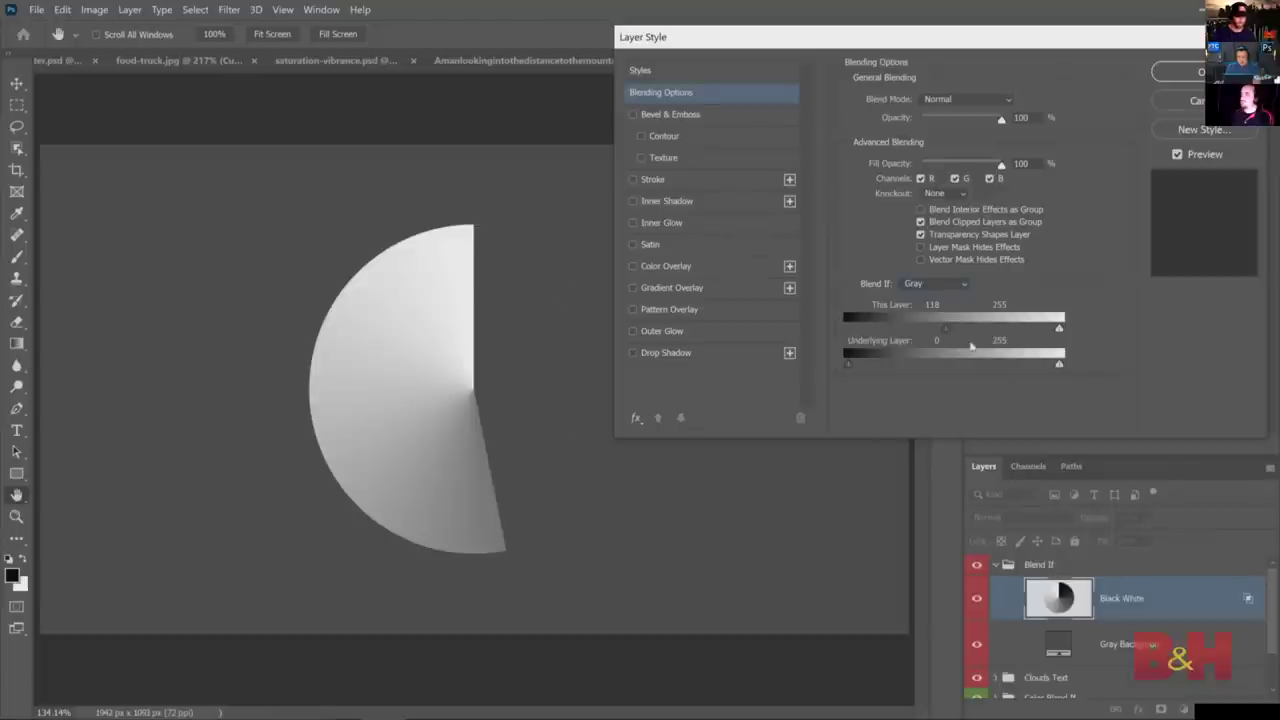
drag(947, 329, 843, 349)
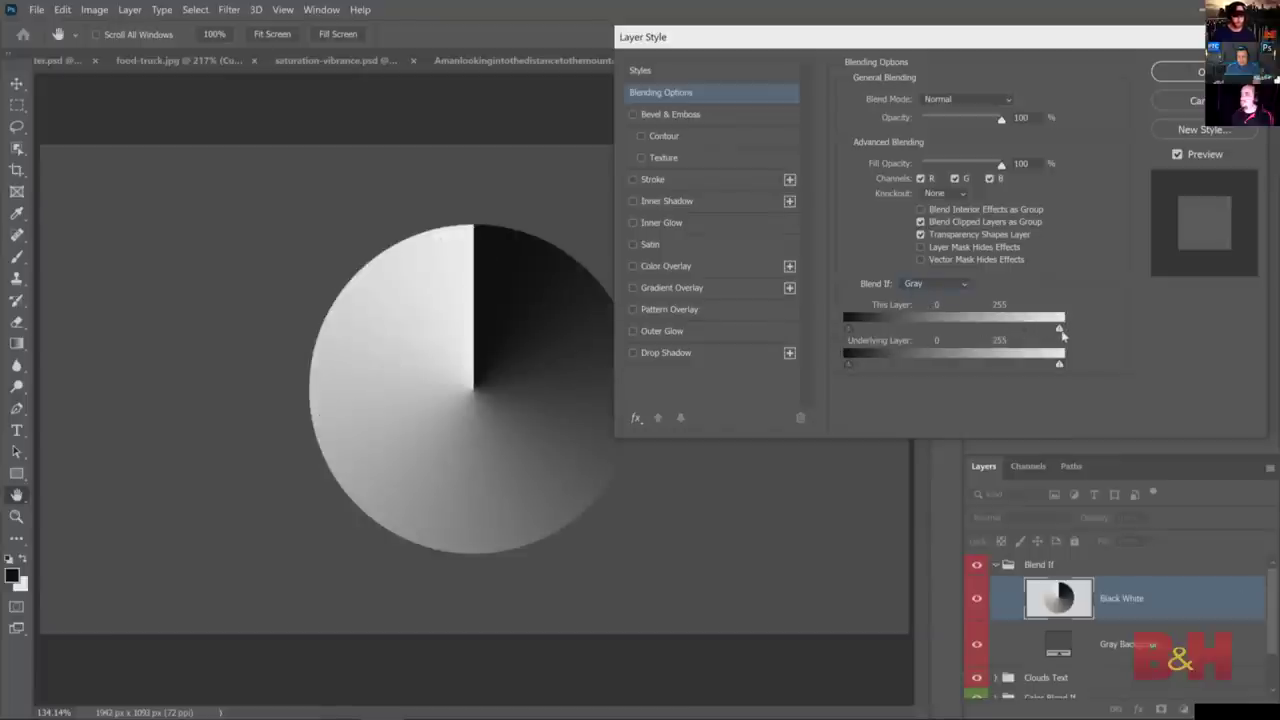
drag(1060, 333, 905, 331)
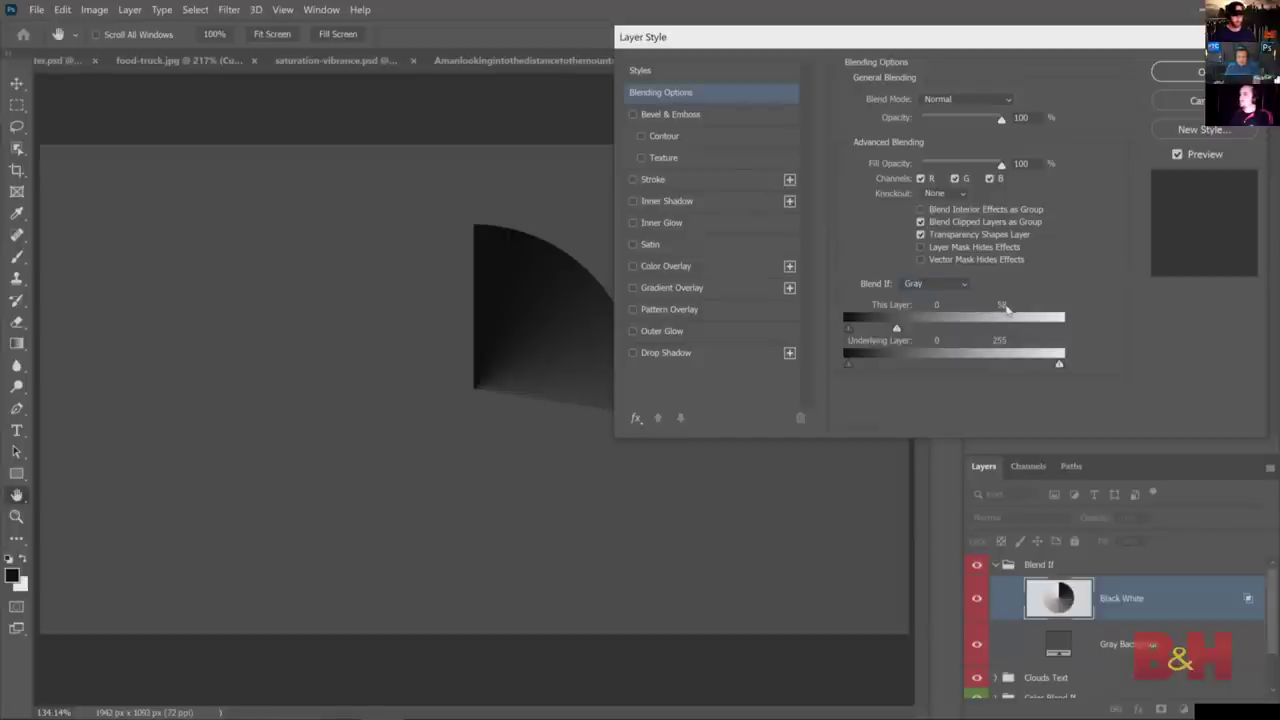
- Test This Layer sliders with an Alt-split soft dark cutoff, then revert to 0–255 and close
mouse_move(898, 330)
mouse_down()
mouse_move(1068, 337)
mouse_move(902, 329)
mouse_up()
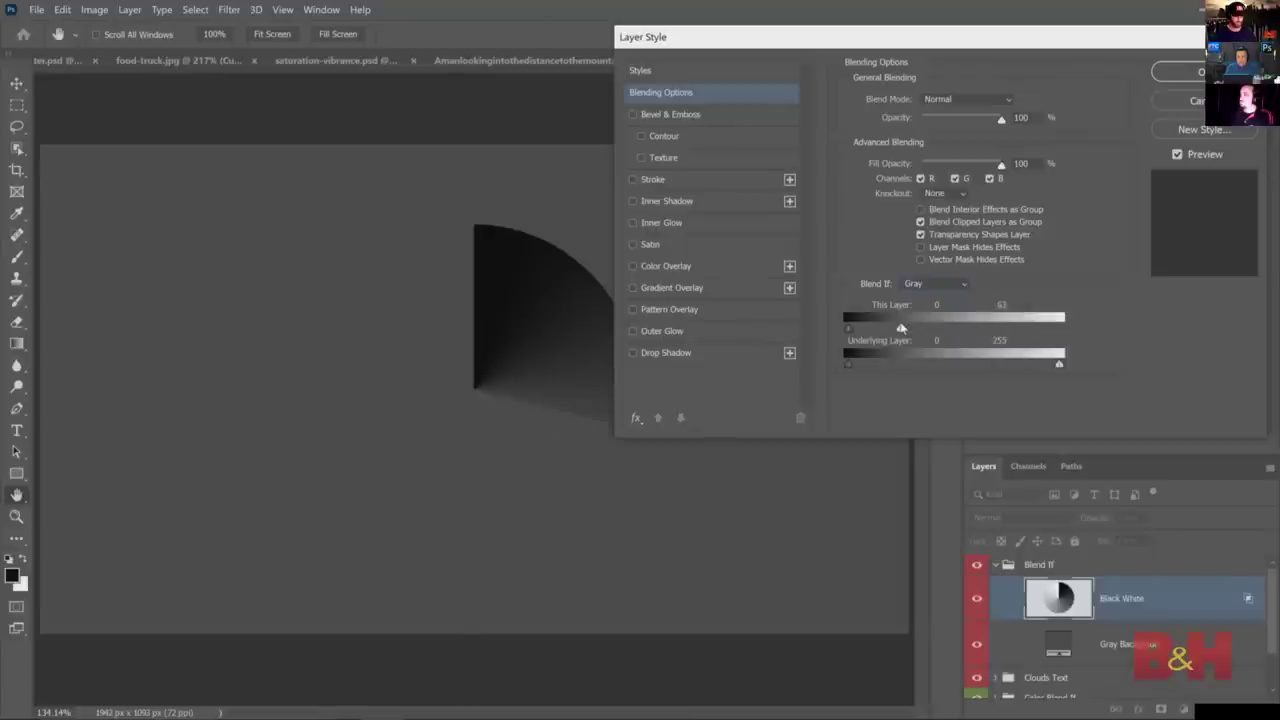
key(ctrl+z)
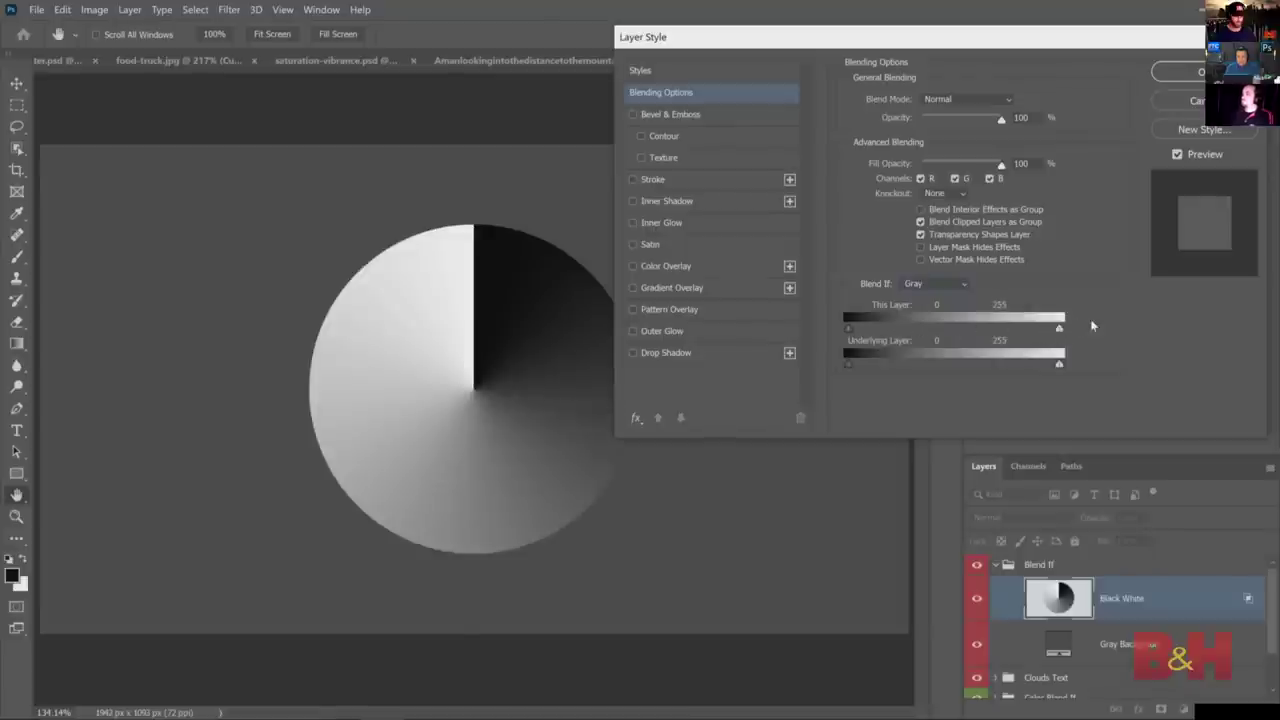
drag(847, 328, 889, 340)
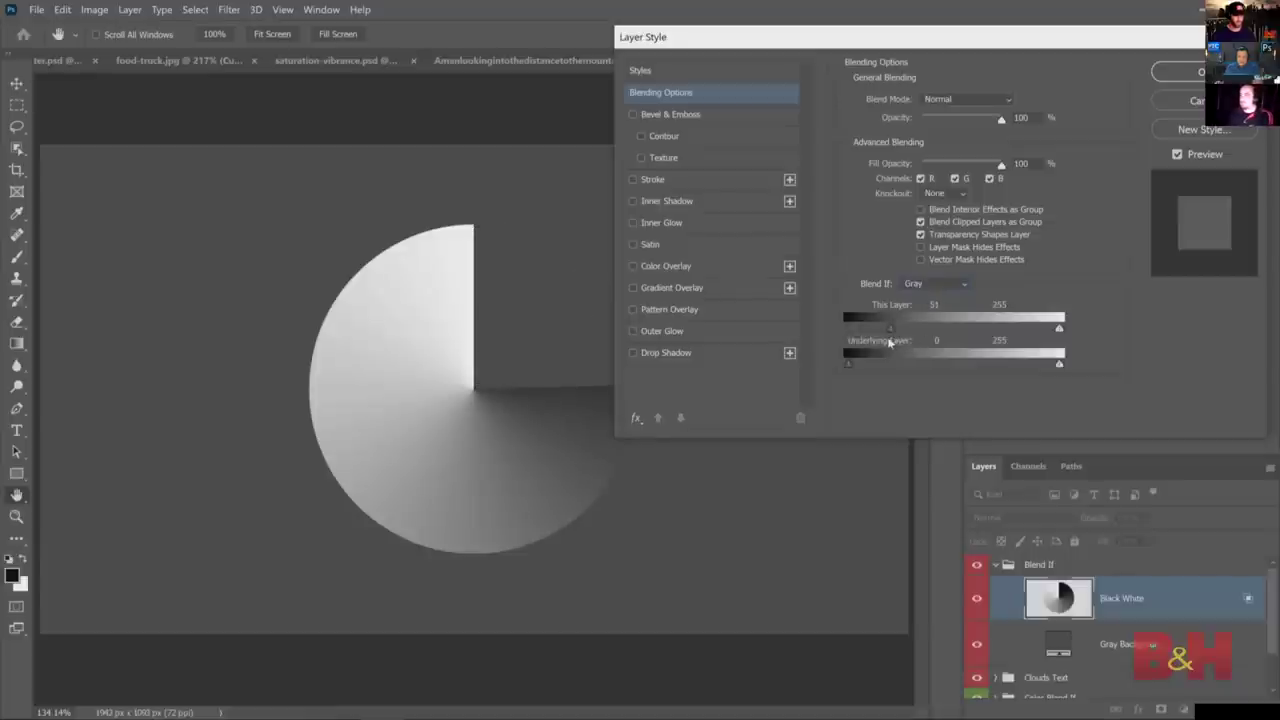
key(alt)
drag(890, 330, 1010, 332)
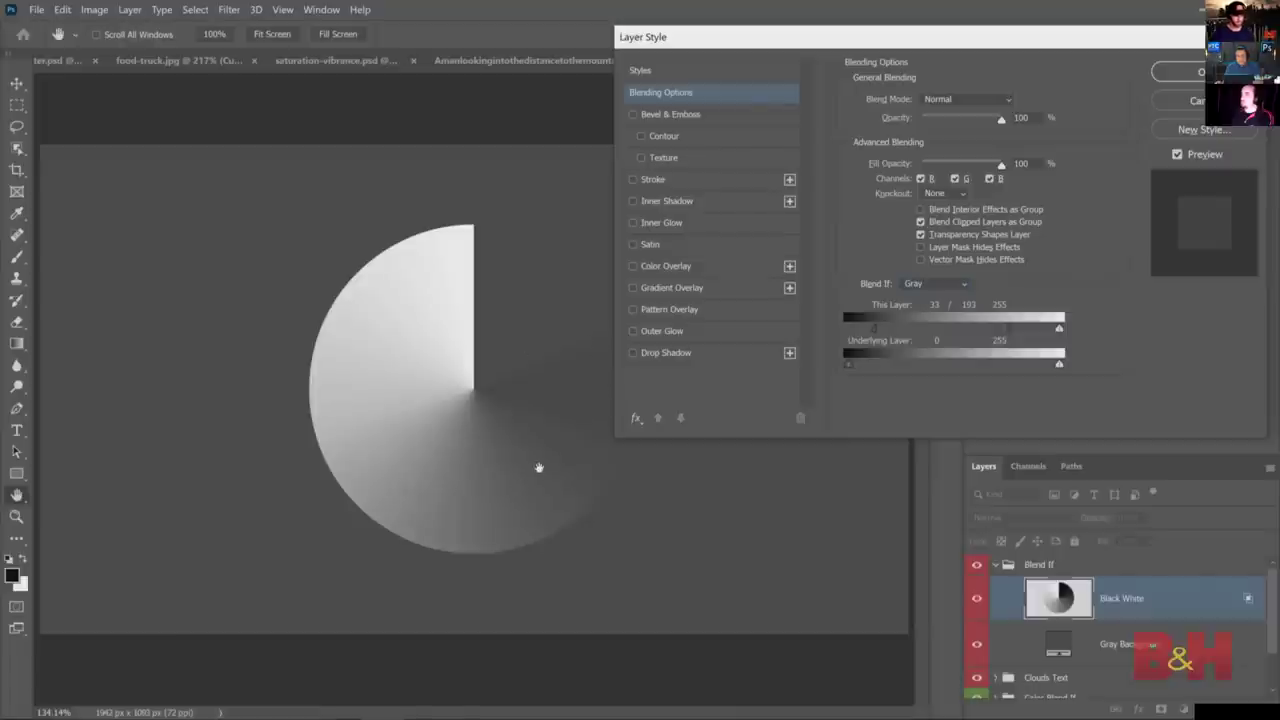
drag(1006, 330, 1010, 332)
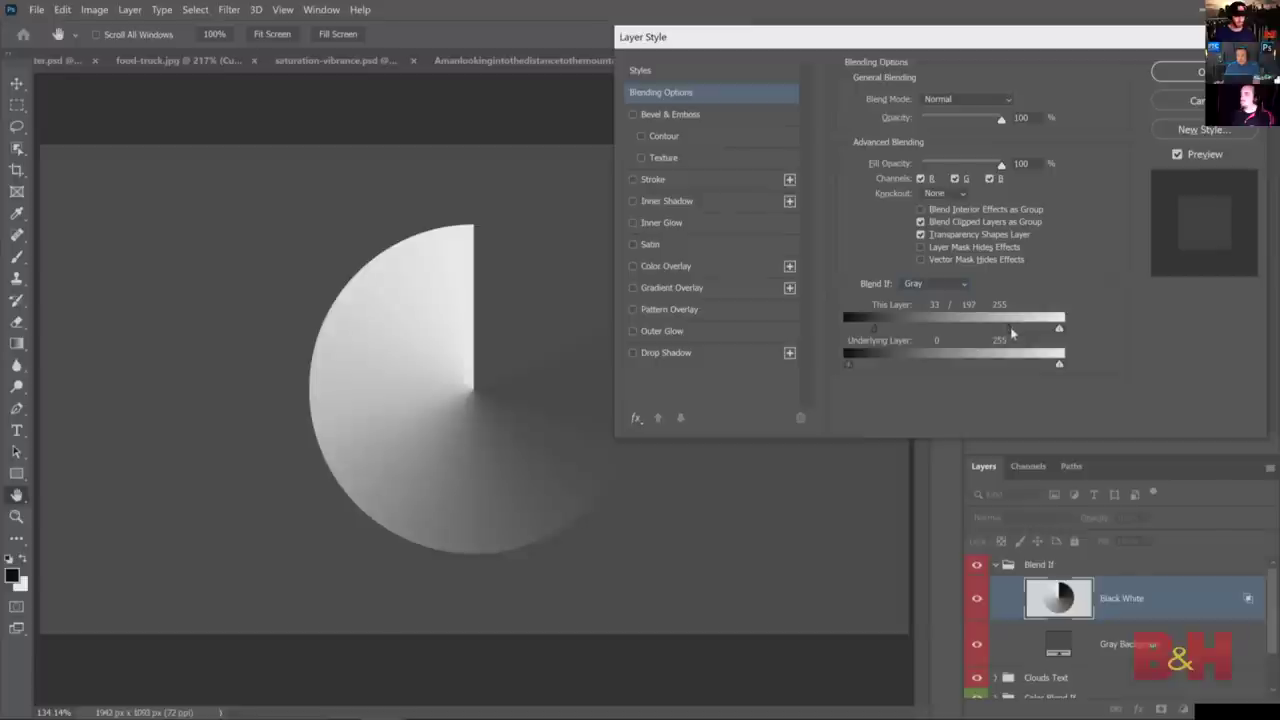
key(ctrl+z)
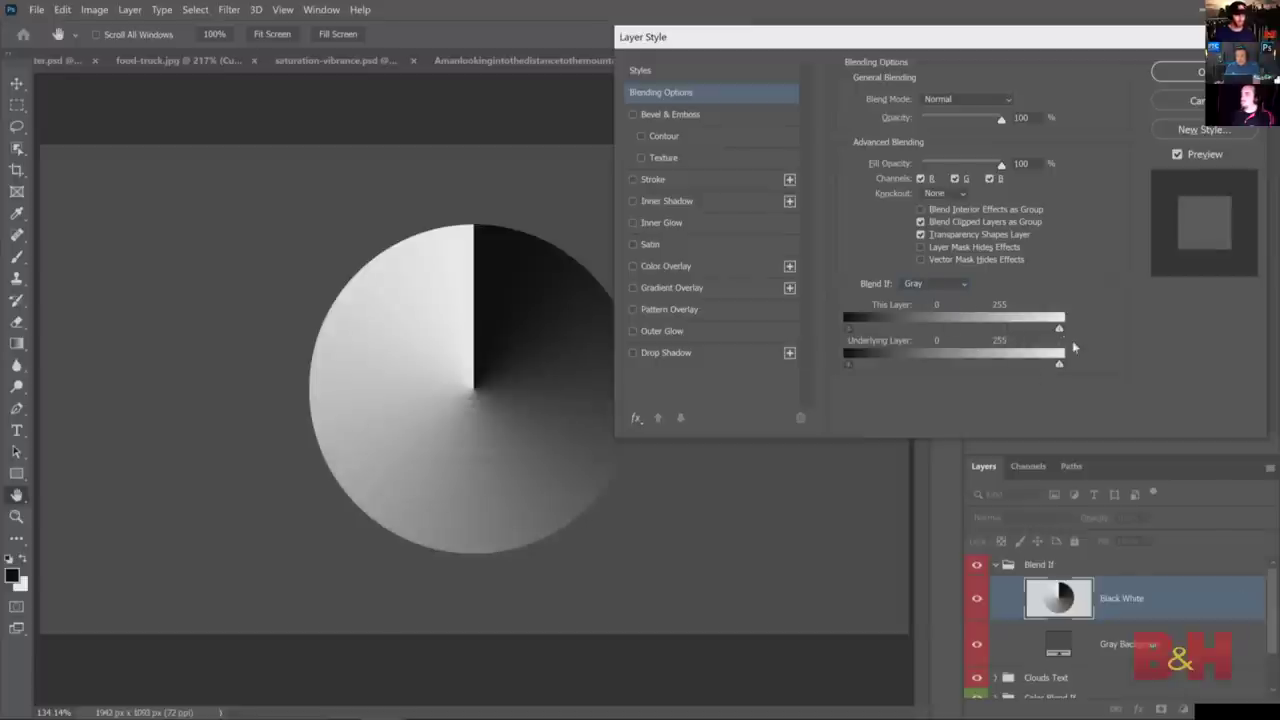
click(1185, 101)
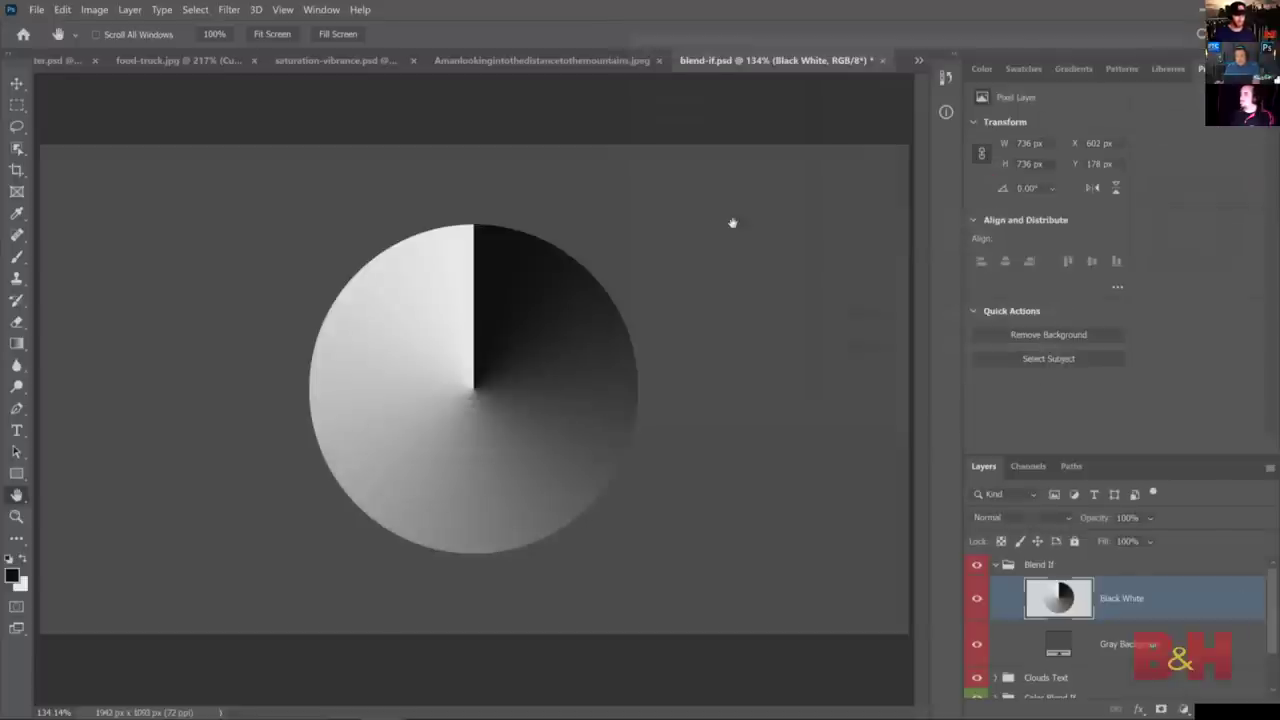
- On the mountains photo, add a Curves adjustment layer shaped into a contrast-boosting S-curve
click(575, 63)
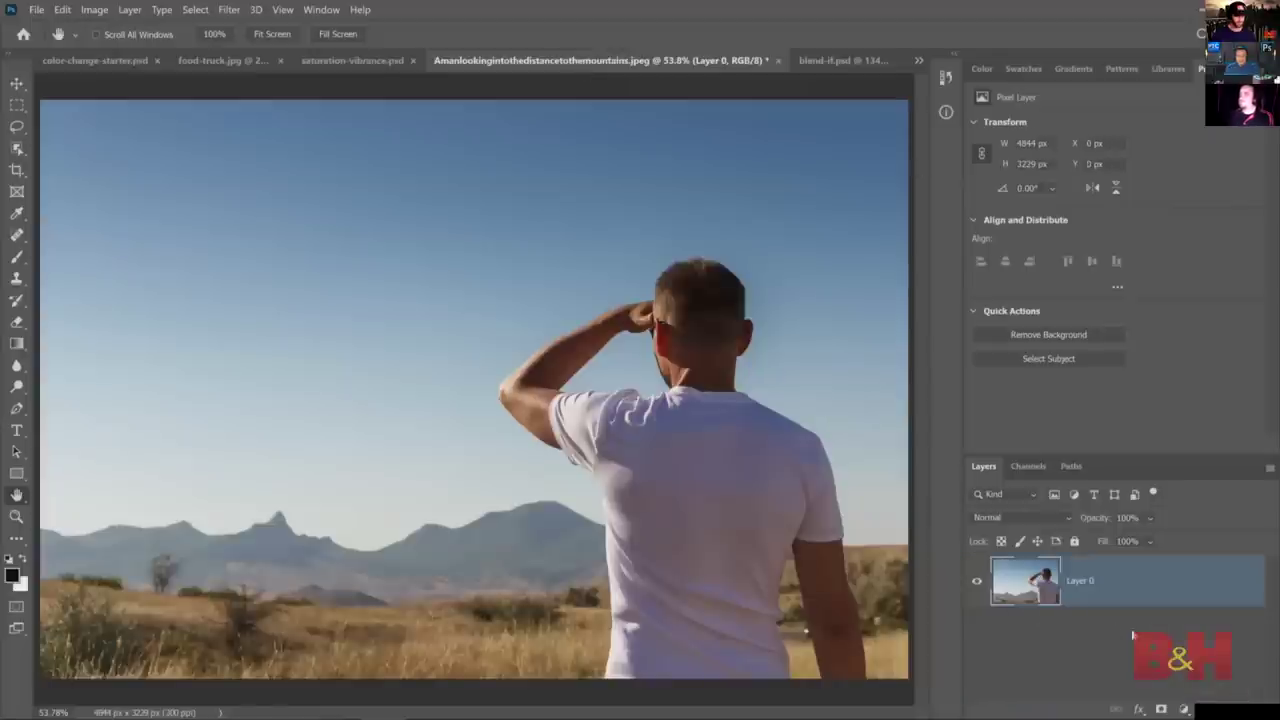
click(1185, 709)
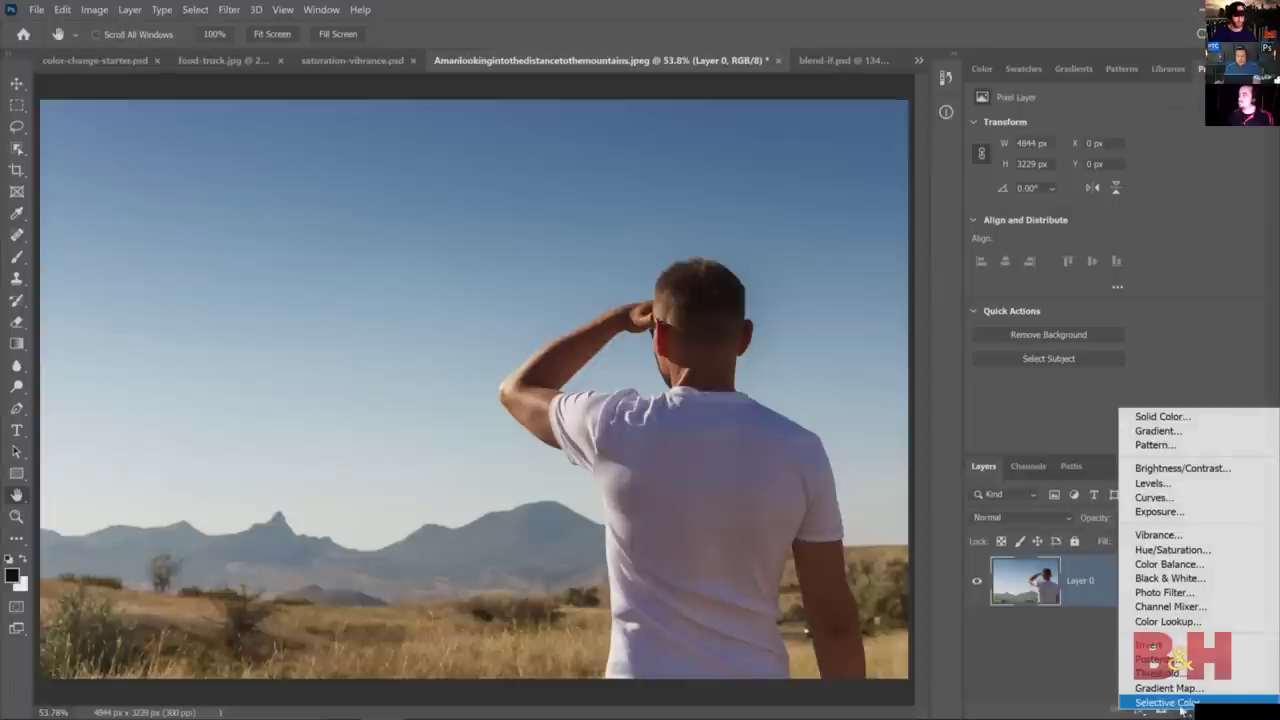
click(1150, 498)
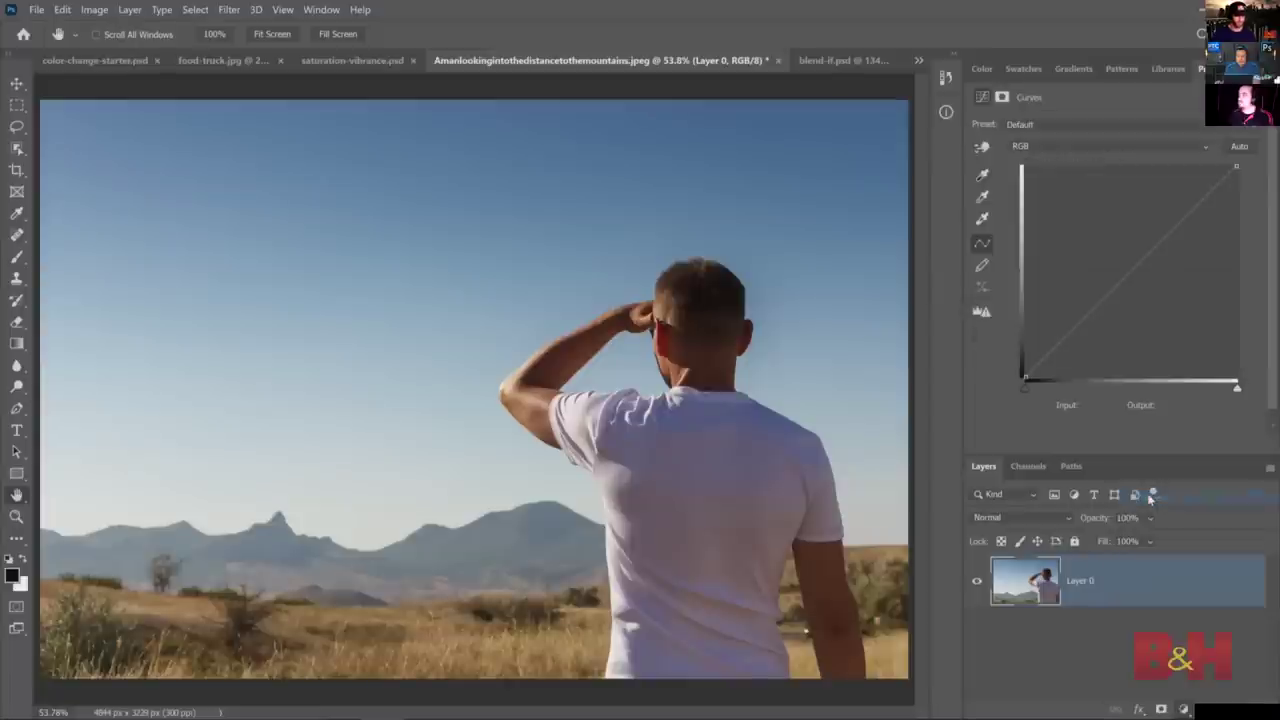
click(1083, 330)
drag(1083, 330, 1104, 344)
drag(1148, 252, 1142, 243)
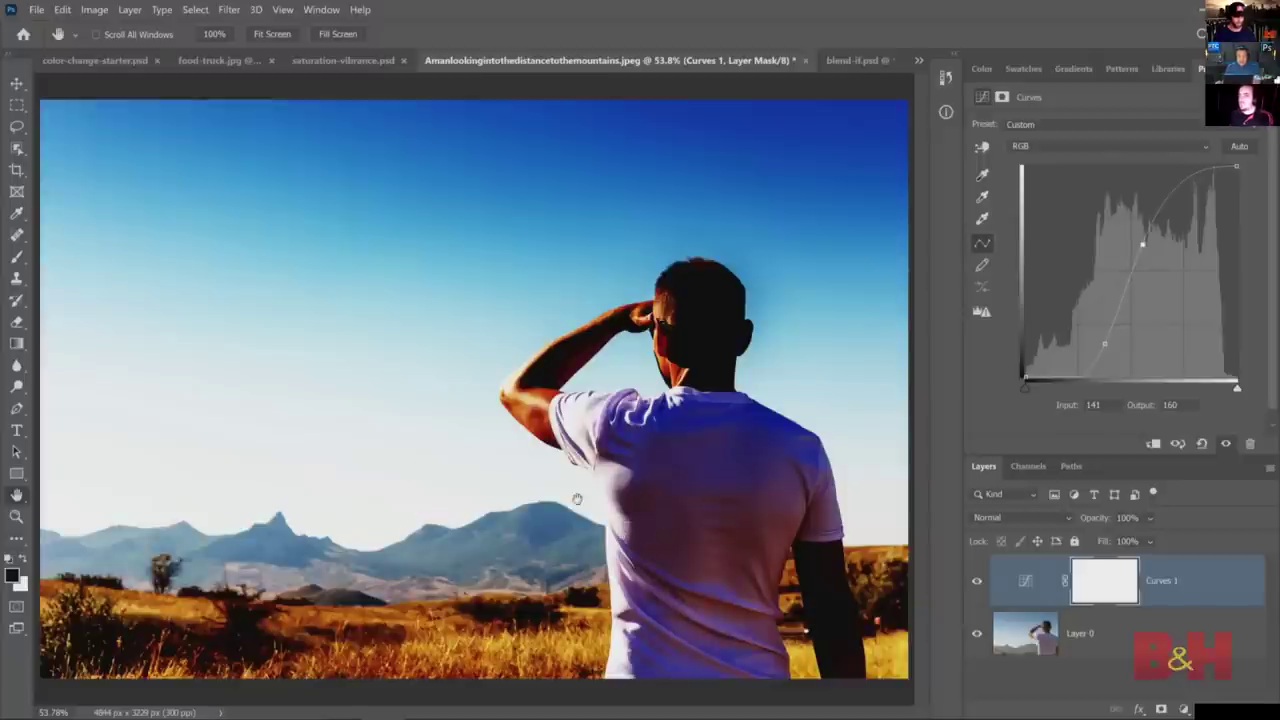
- Split Curves 1's Blend If black slider so the curve fades softly out of the shadows
double_click(1210, 580)
mouse_move(848, 329)
mouse_down()
mouse_move(905, 330)
mouse_move(826, 336)
mouse_up()
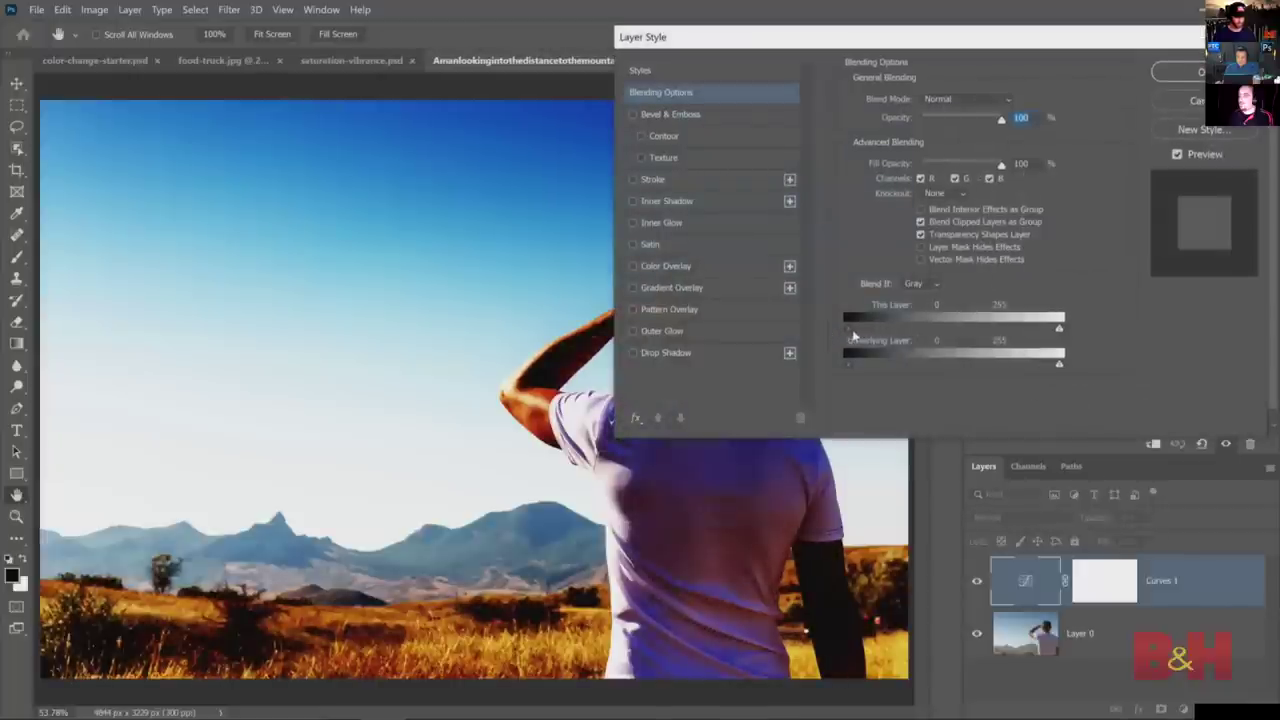
drag(849, 334, 916, 325)
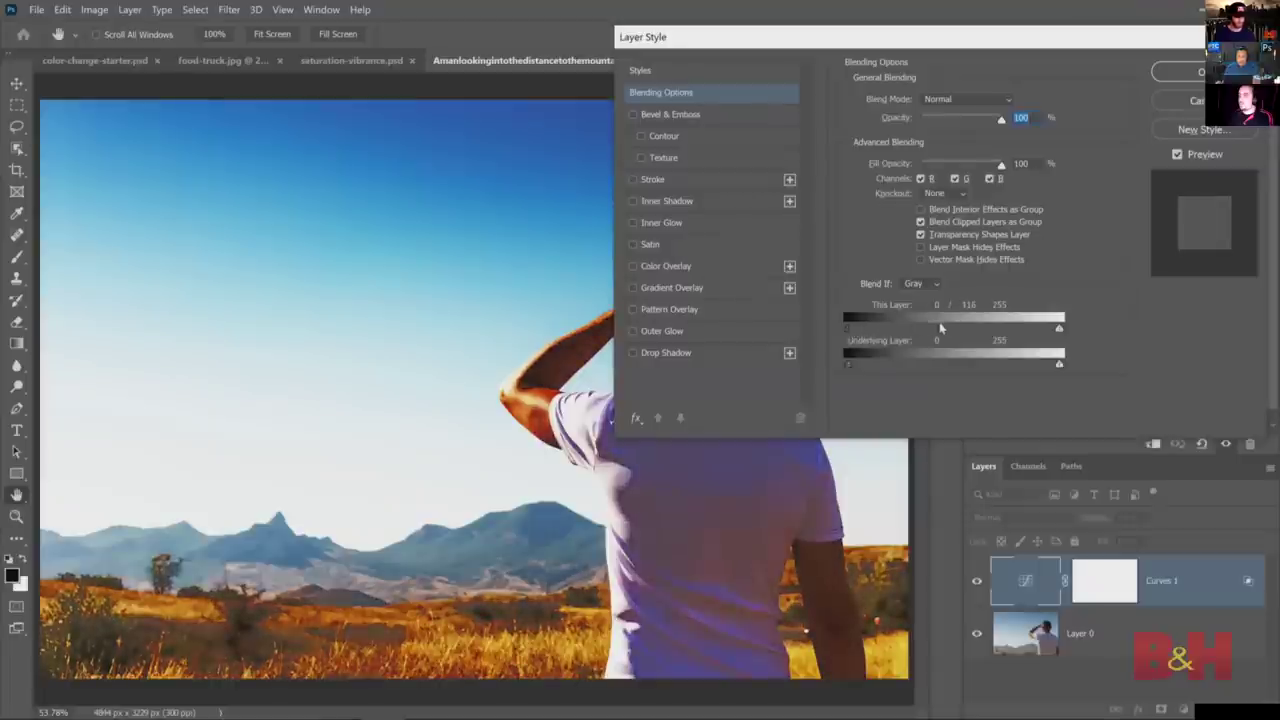
click(1185, 71)
- Toggle Curves 1's visibility repeatedly to compare the photo with and without the curve
click(978, 584)
click(978, 584)
click(978, 584)
click(978, 586)
click(978, 586)
click(978, 586)
click(978, 586)
click(978, 586)
click(977, 584)
click(977, 584)
click(977, 584)
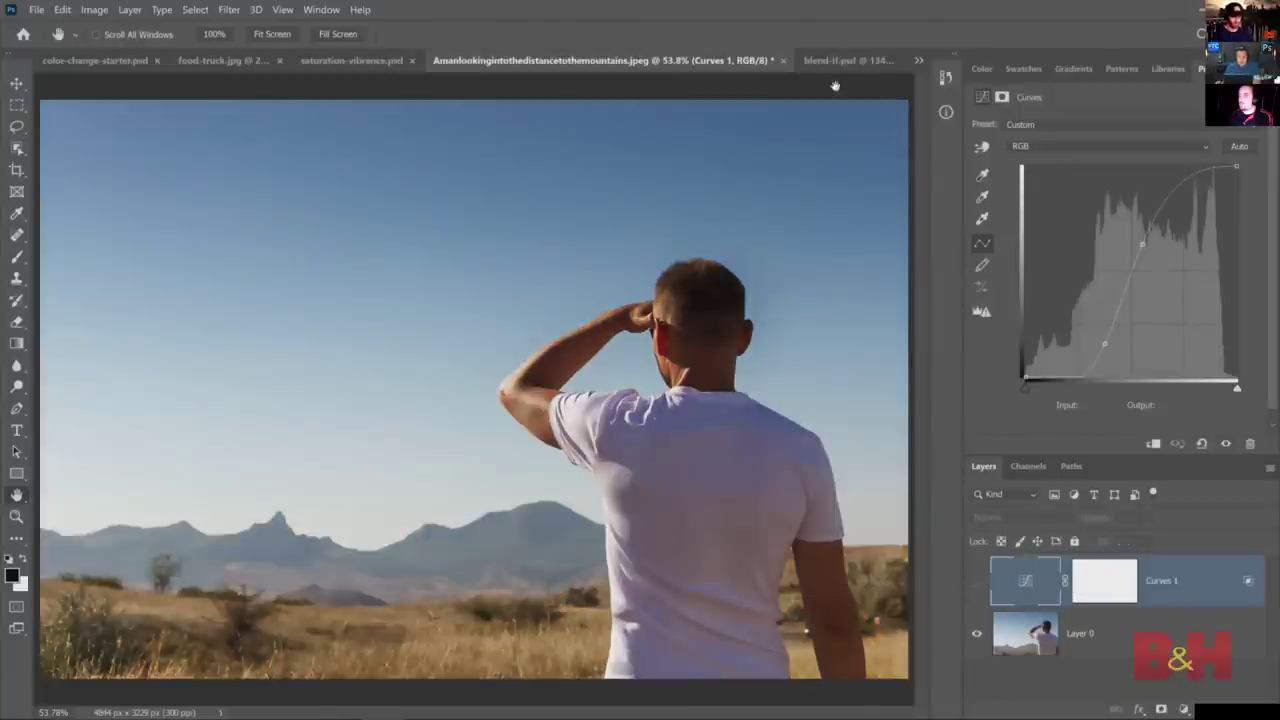
- Return to blend-if.psd and collapse the Blend If group
click(845, 60)
scroll(1022, 594, down, 1)
scroll(1026, 606, up, 1)
click(996, 565)
- Hide the Blend If group, expand Clouds Text, compare with the CLOUDS text on and off, and open its blending options
click(978, 565)
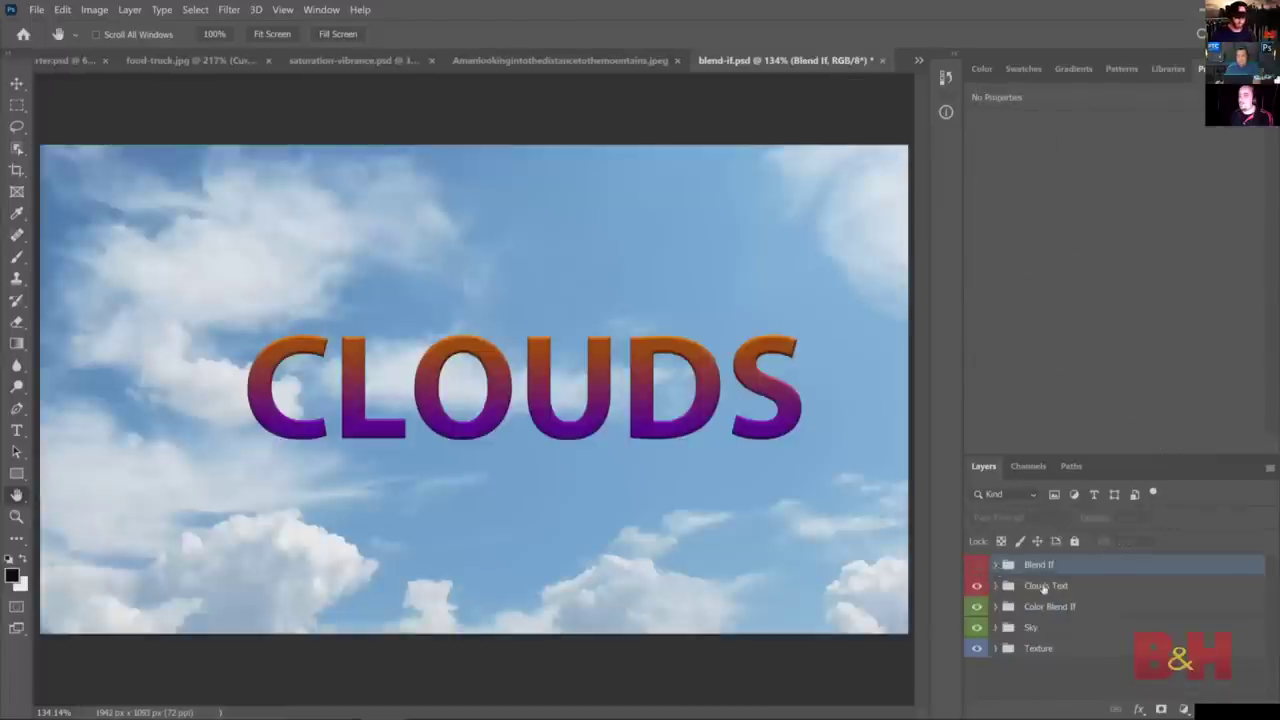
click(995, 586)
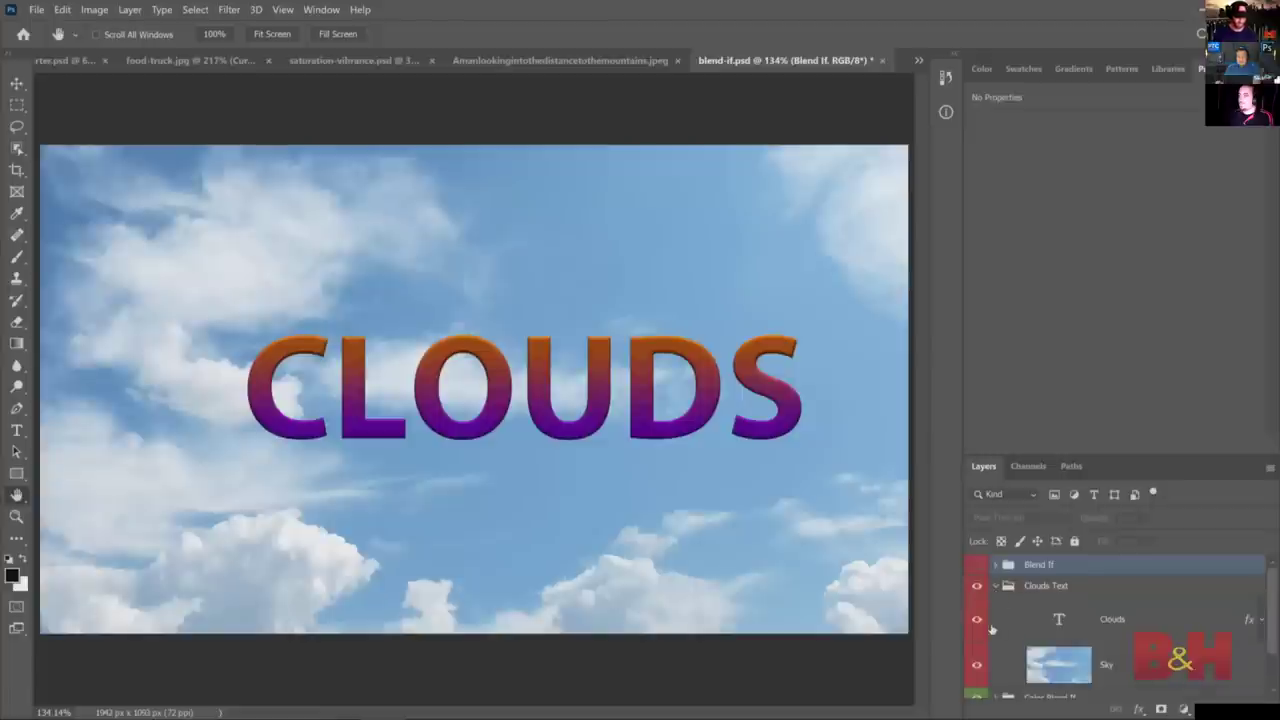
click(978, 620)
click(977, 621)
click(977, 622)
click(977, 622)
click(977, 622)
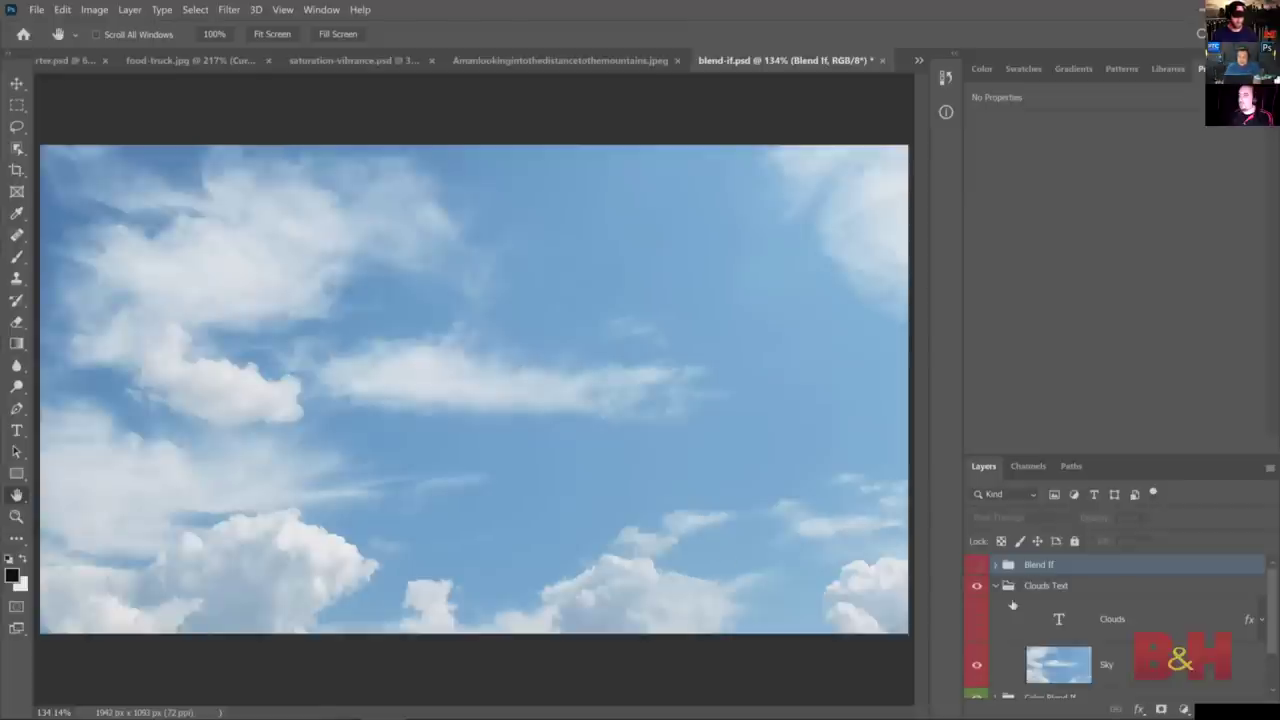
click(977, 620)
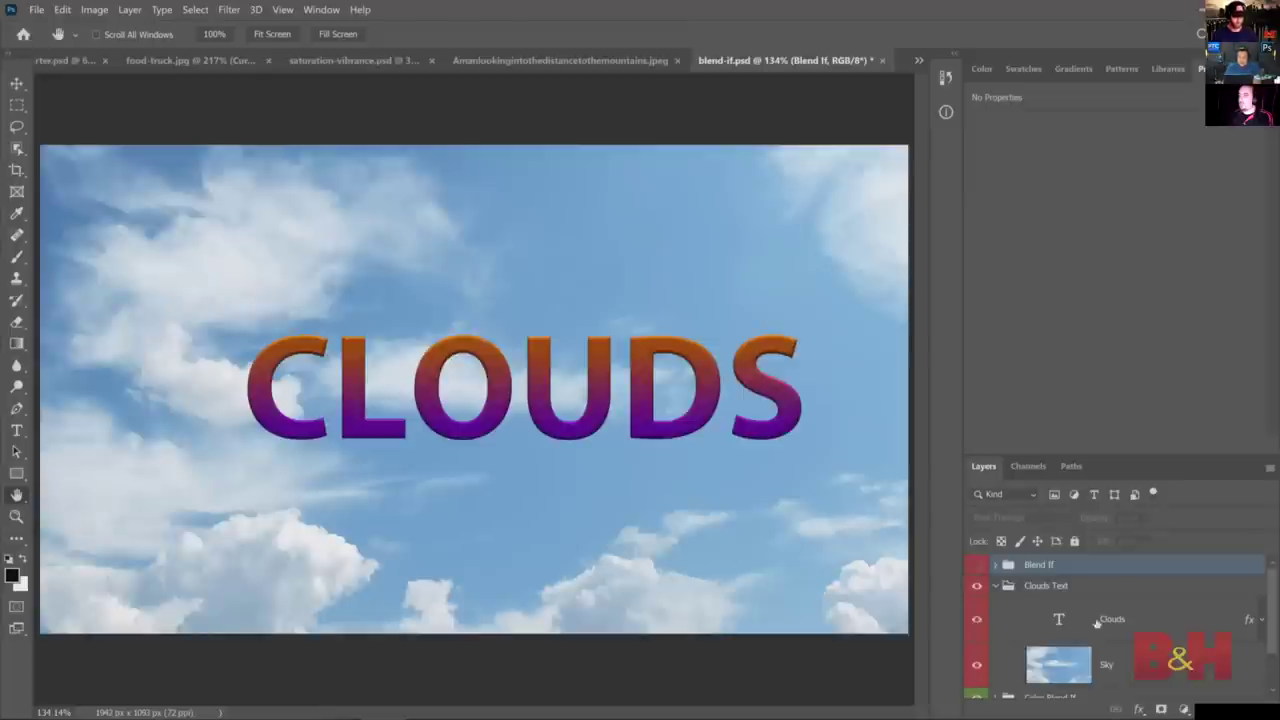
double_click(1199, 621)
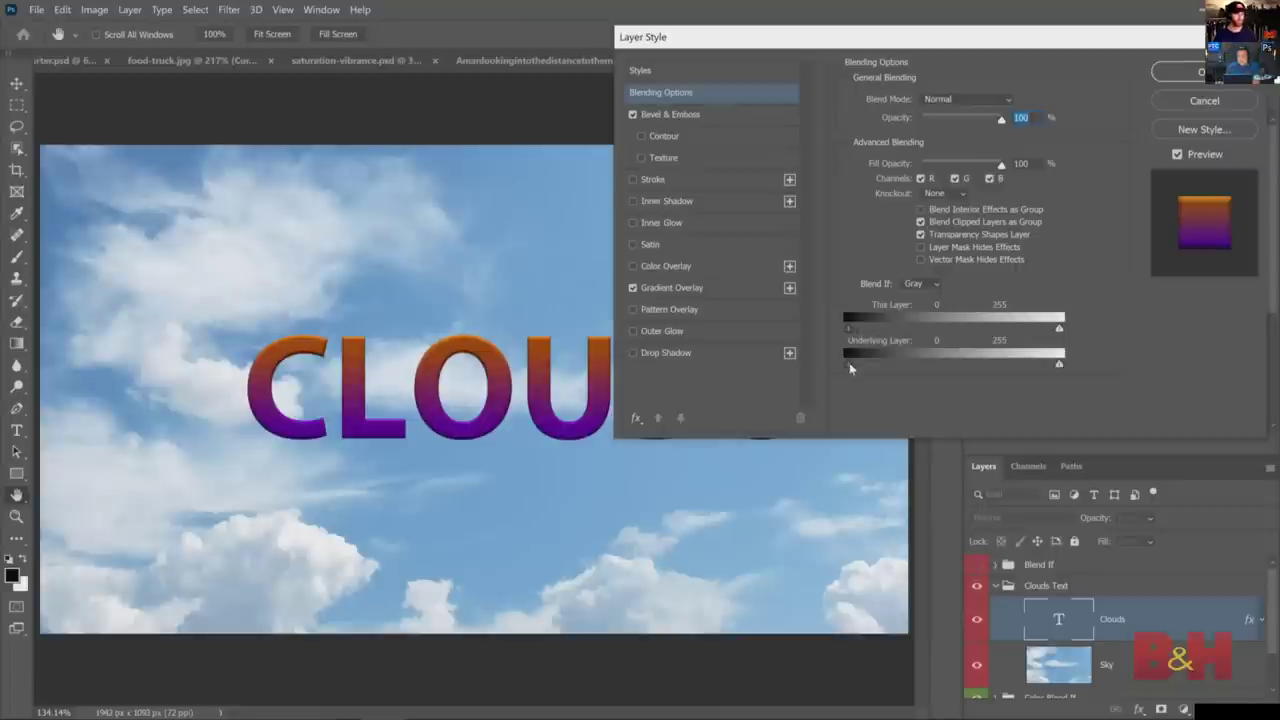
- Split the CLOUDS text's Underlying Layer white point at 160/184 so bright clouds softly cover it
mouse_move(849, 364)
mouse_down()
mouse_move(1050, 368)
mouse_move(849, 365)
mouse_up()
drag(1060, 366, 1002, 380)
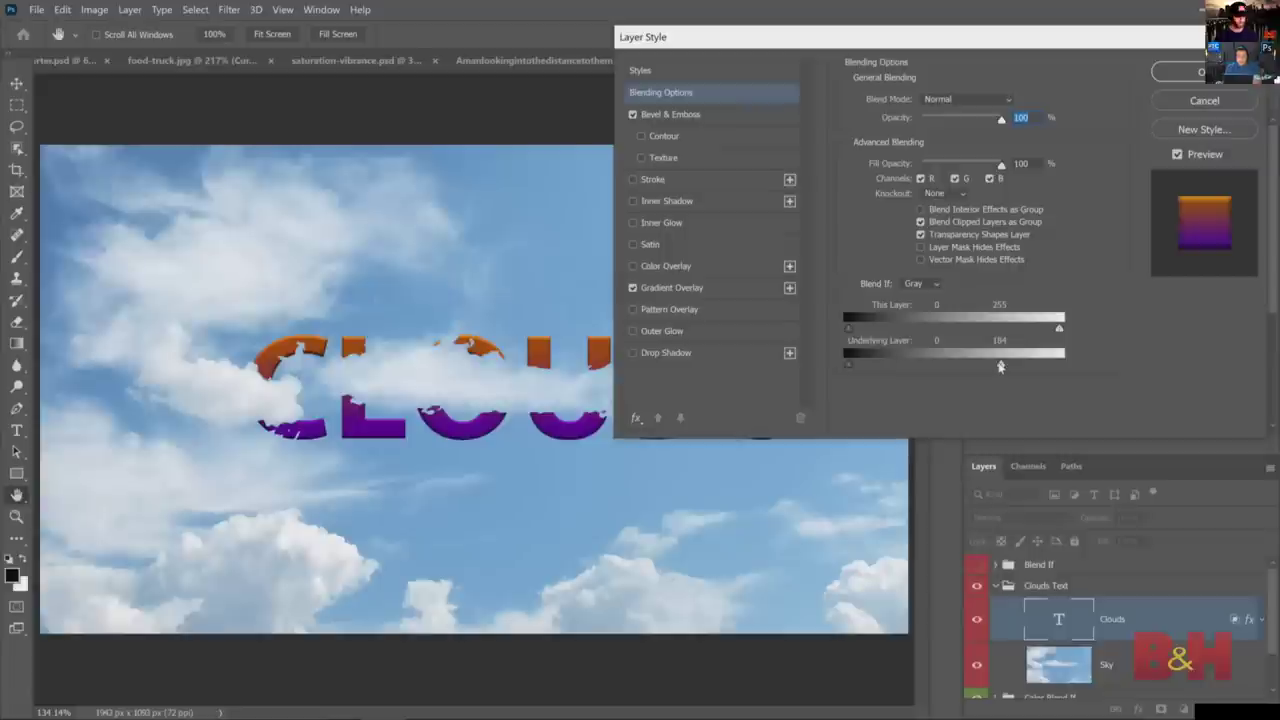
key(alt)
mouse_move(1001, 367)
mouse_down()
mouse_move(979, 367)
mouse_move(1012, 365)
mouse_up()
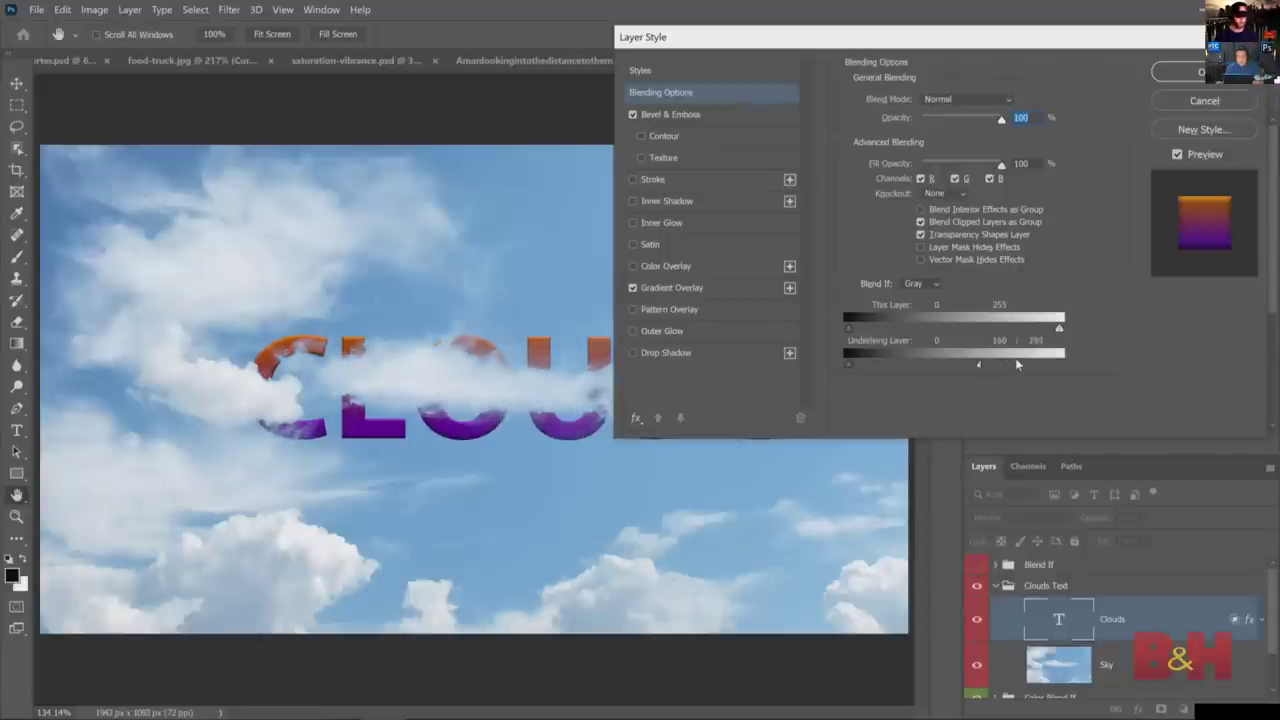
click(1180, 74)
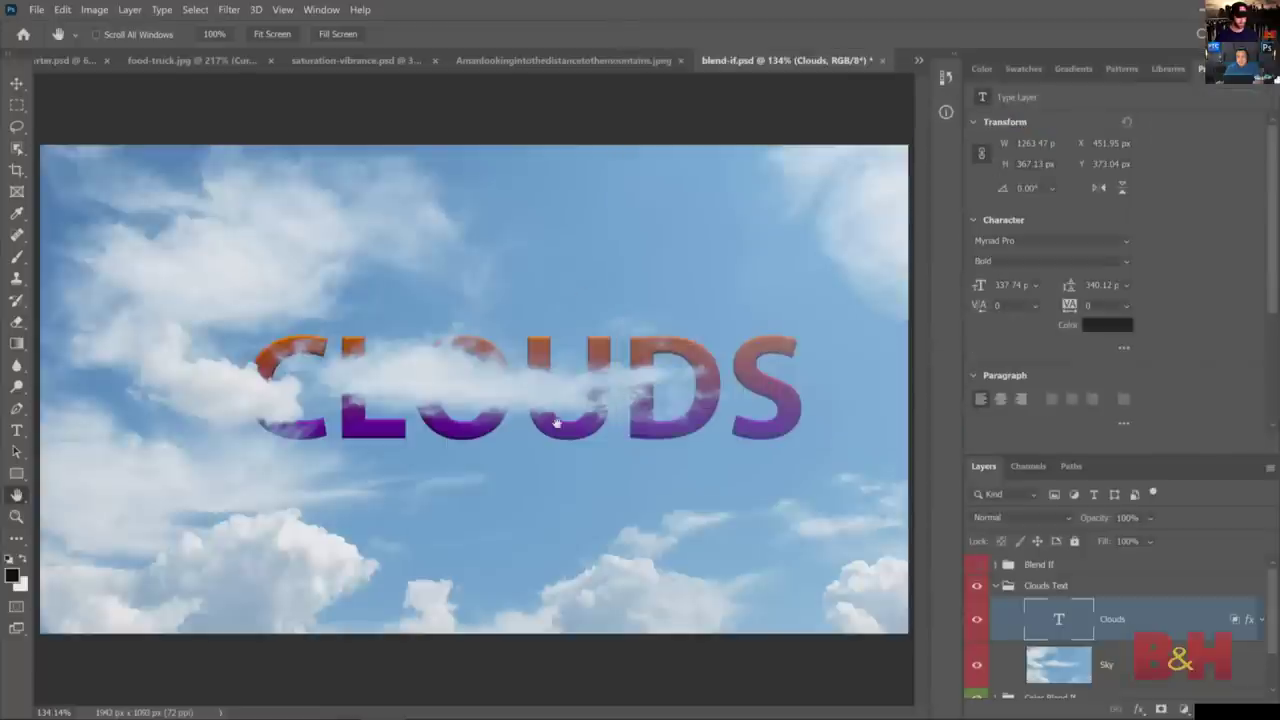
click(18, 84)
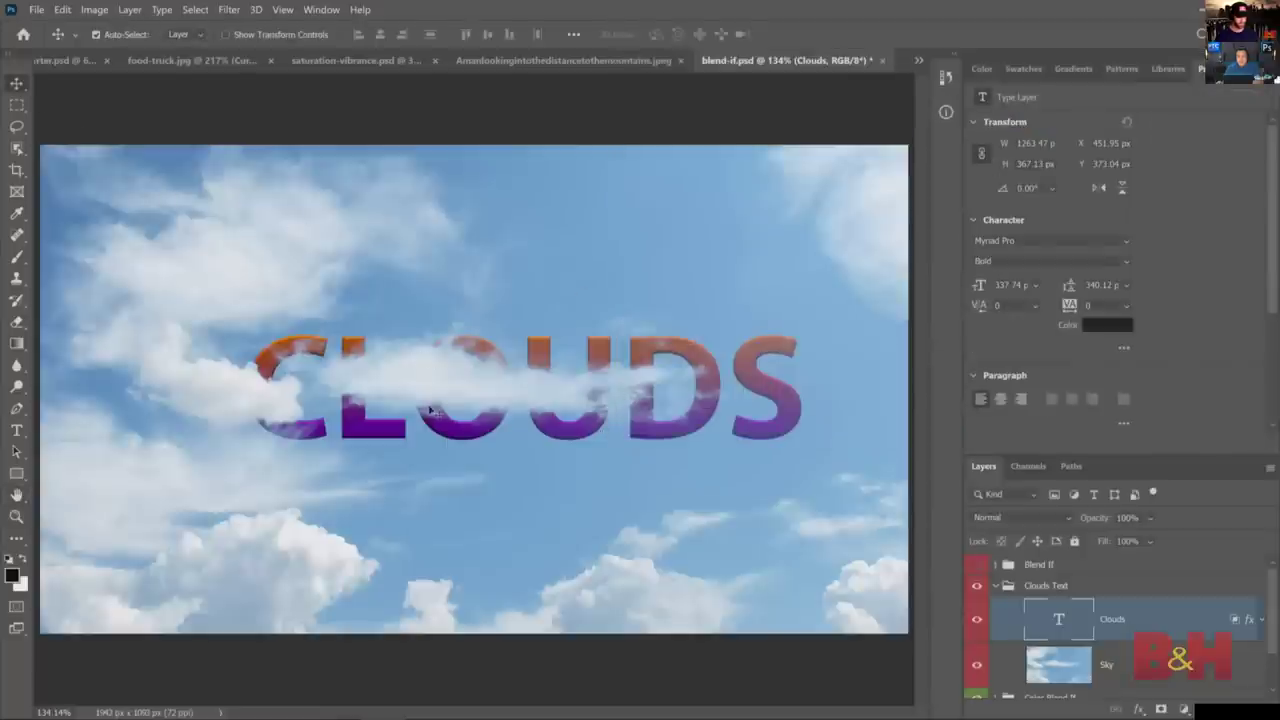
- Move the CLOUDS text down into the lower clouds and set its Underlying Layer Blend If to 0 and 135/200
drag(480, 405, 498, 566)
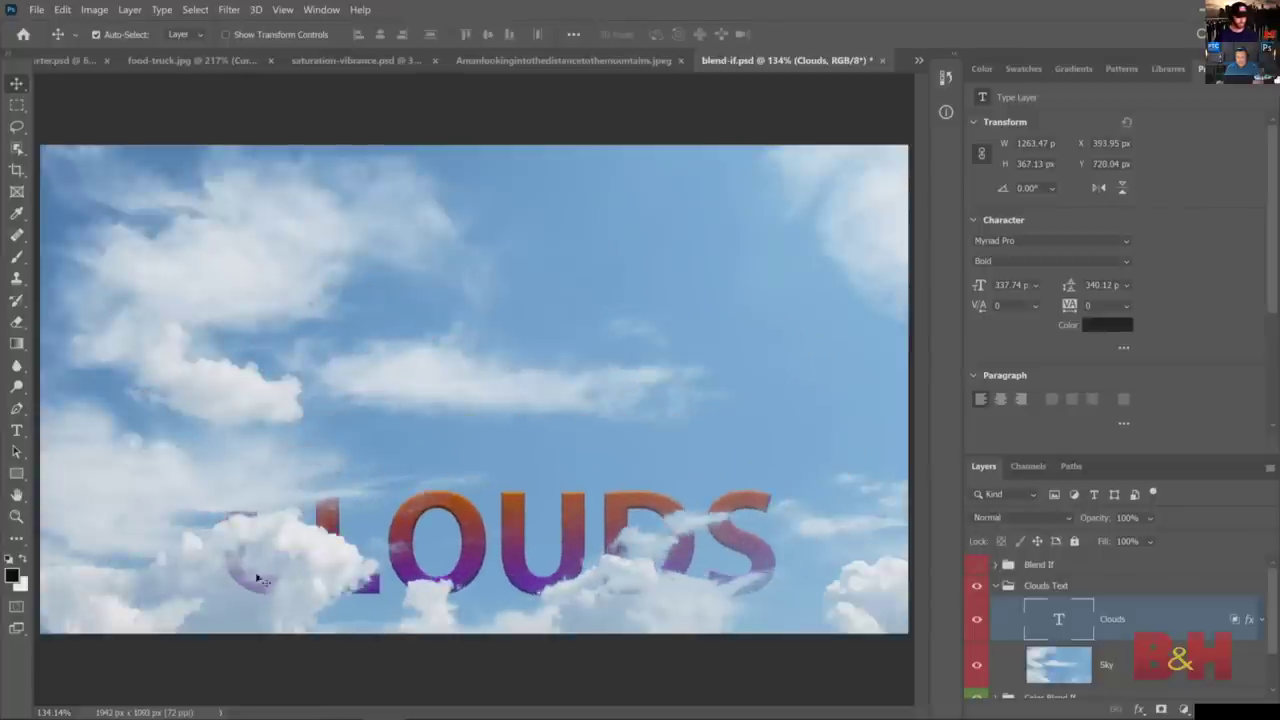
double_click(1237, 622)
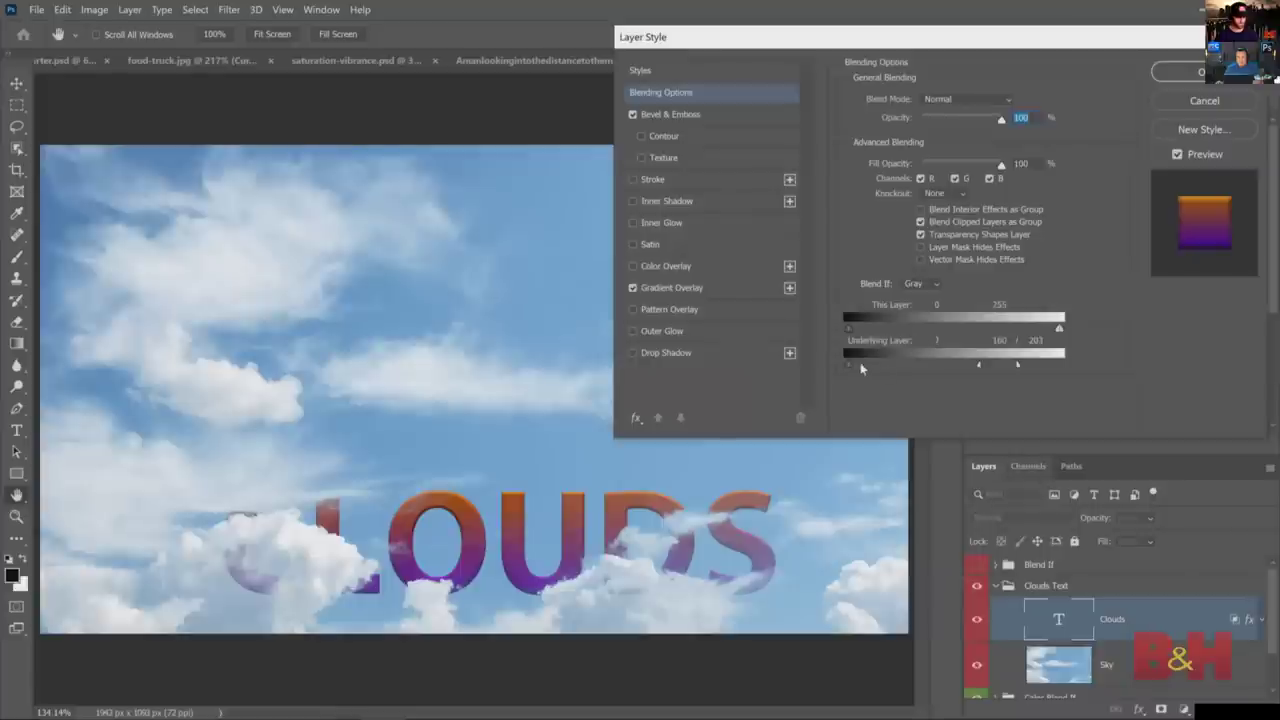
drag(861, 368, 849, 366)
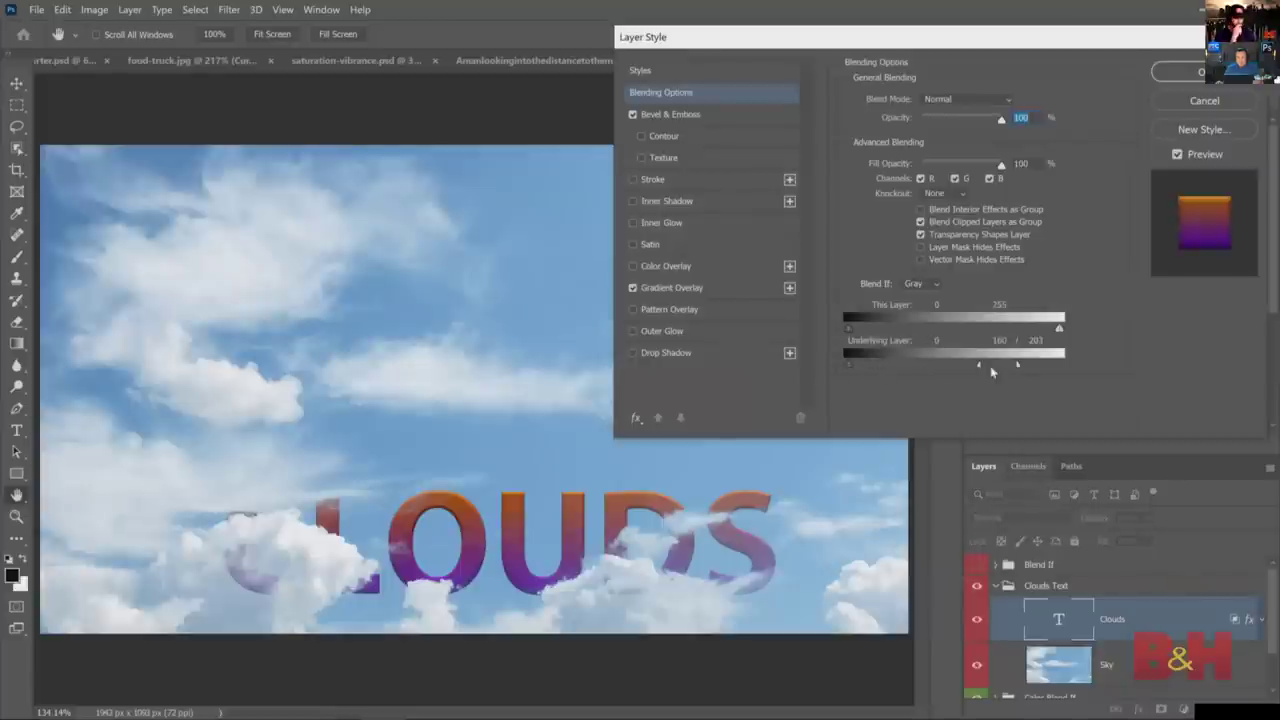
mouse_move(978, 367)
mouse_down()
mouse_move(1028, 366)
mouse_move(961, 366)
mouse_up()
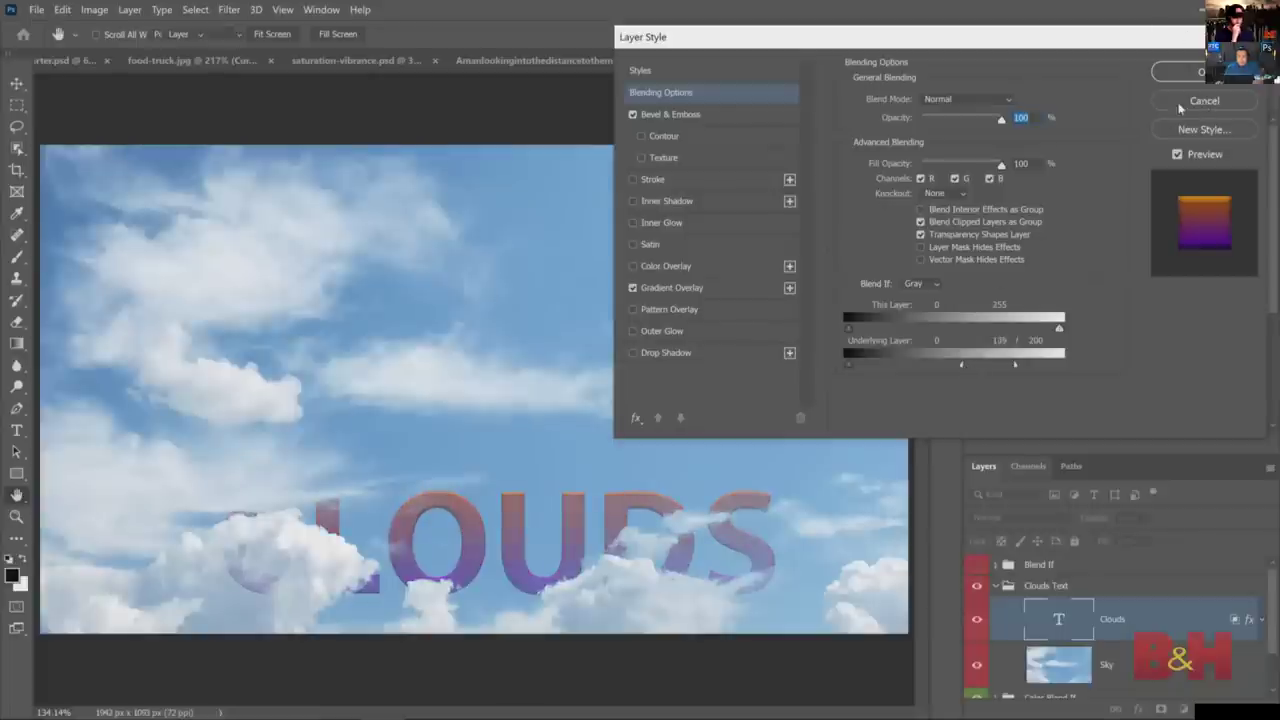
click(1185, 72)
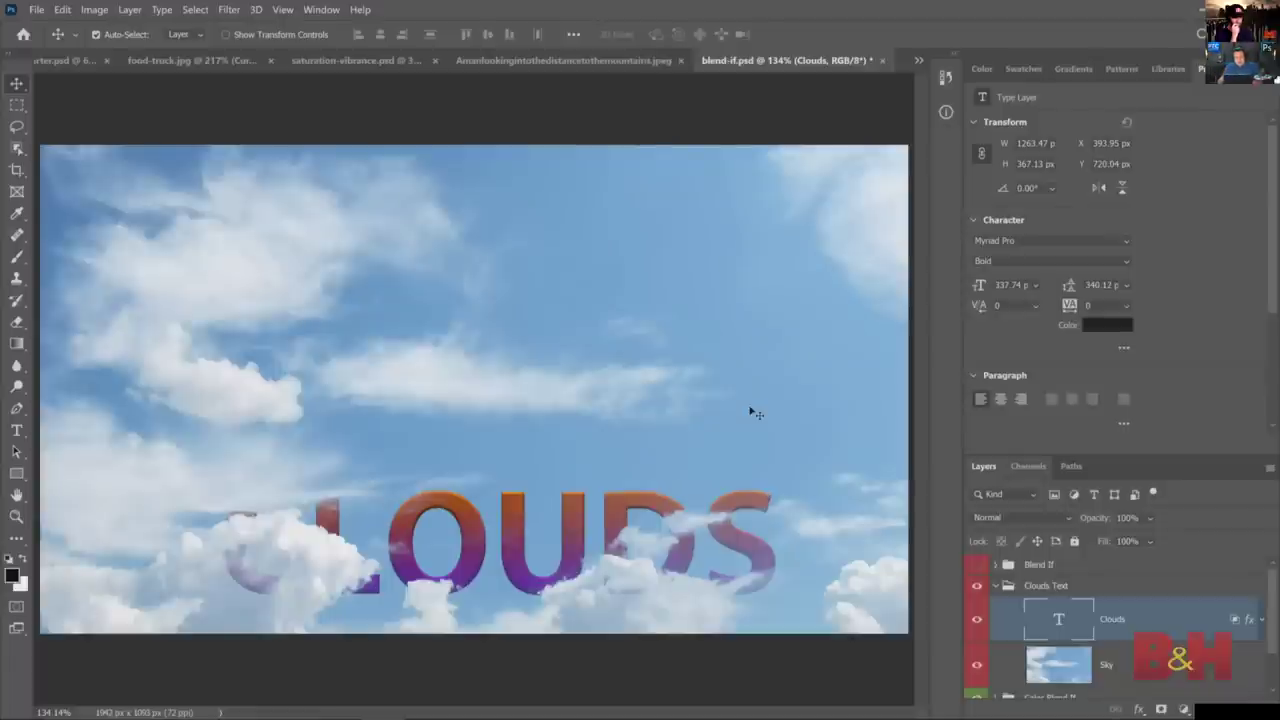
- Hide the Clouds Text group and view the colour wheel's Red, Green and Blue channels before returning to RGB
click(994, 588)
click(977, 588)
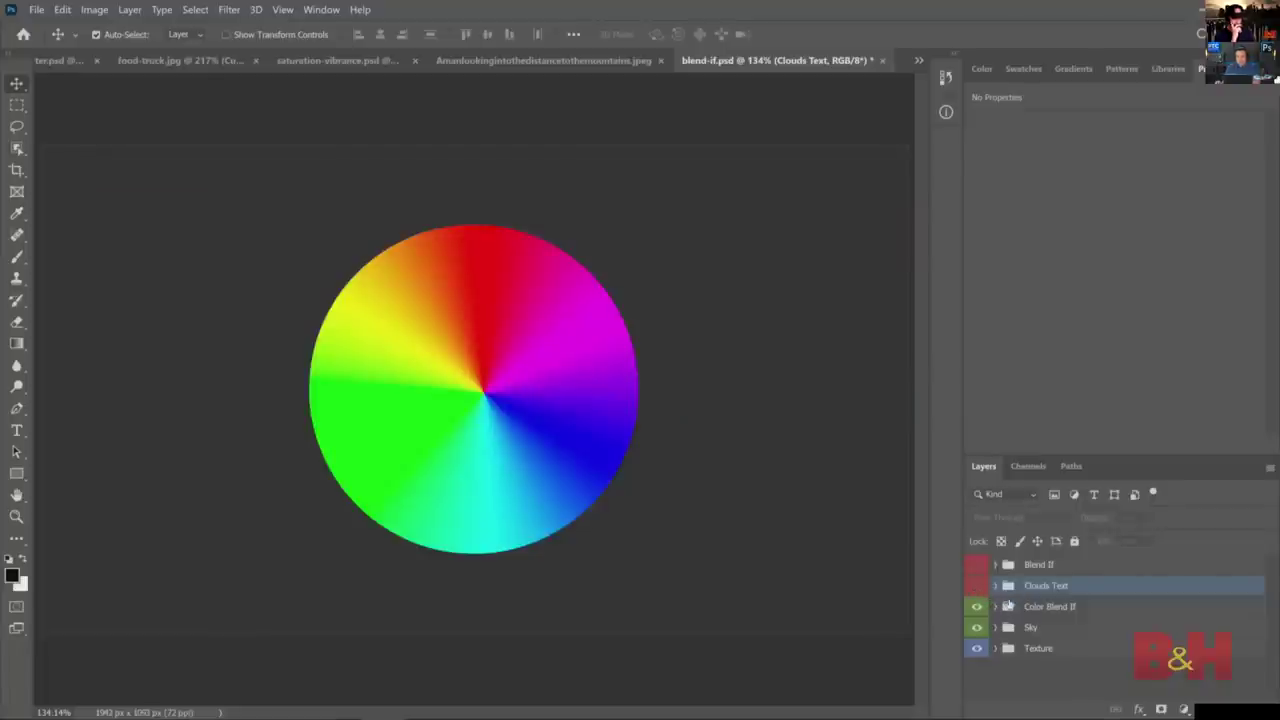
click(1027, 470)
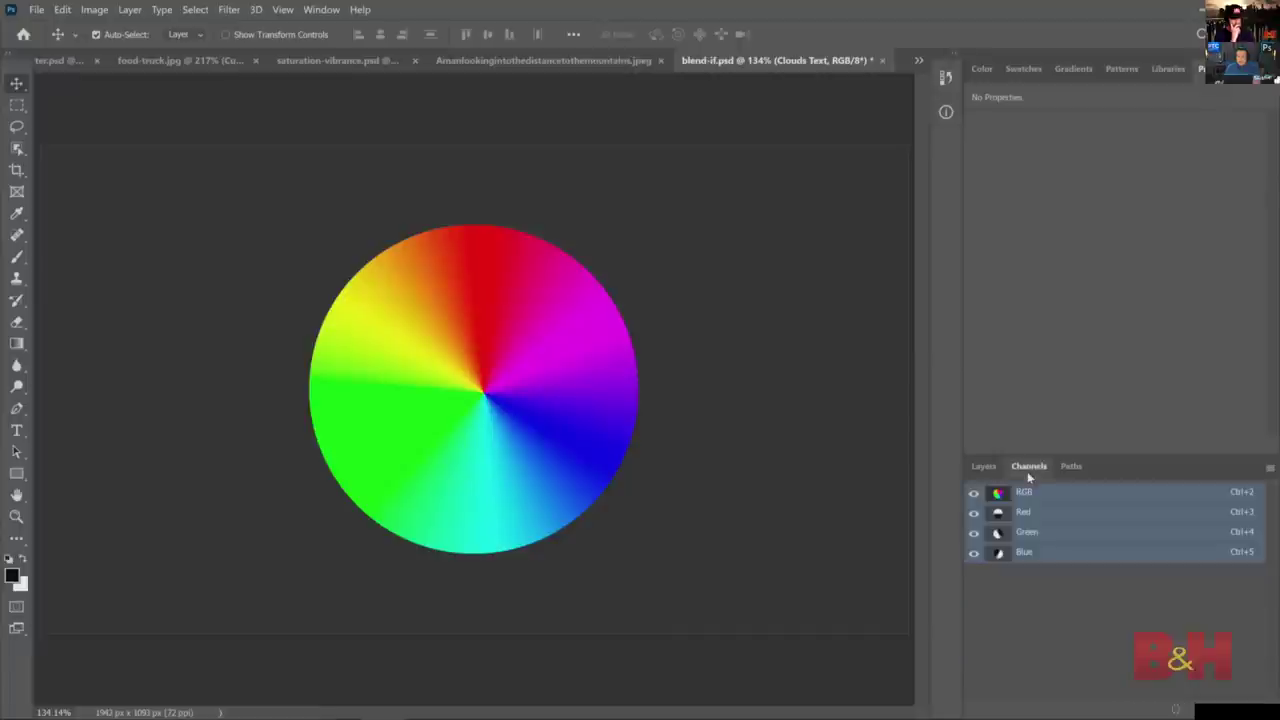
click(1025, 515)
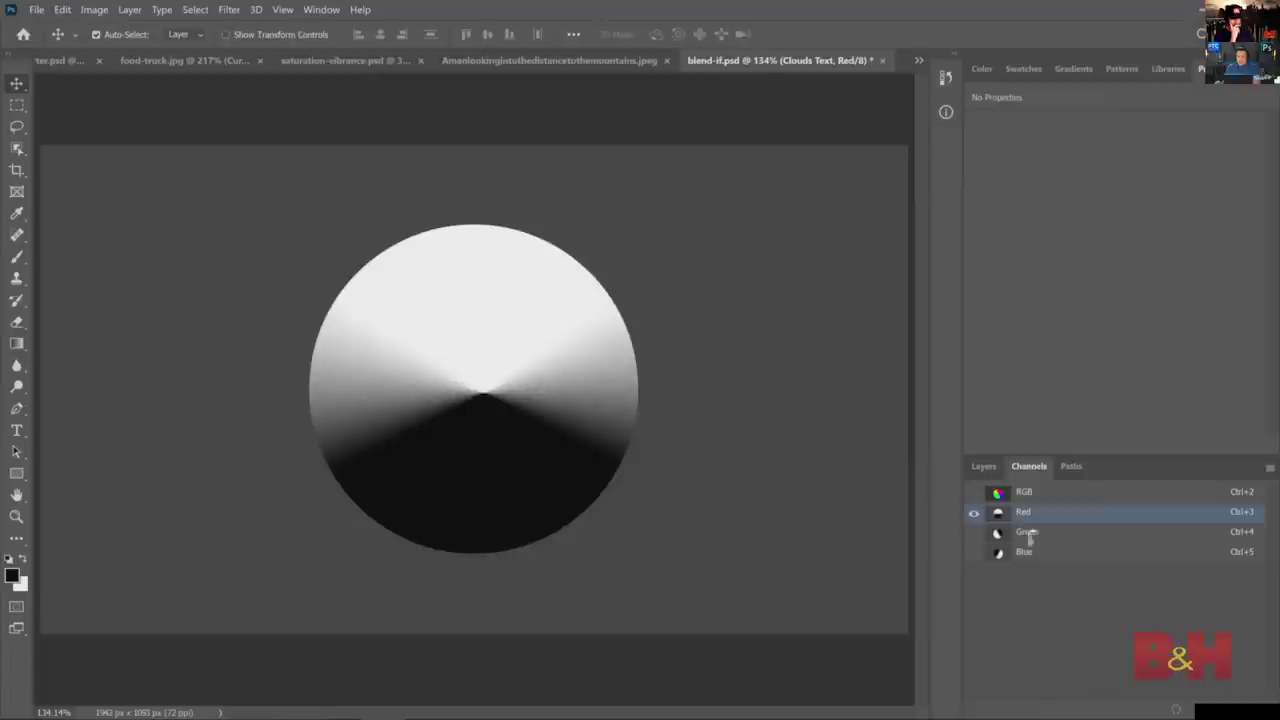
click(1032, 533)
click(1040, 554)
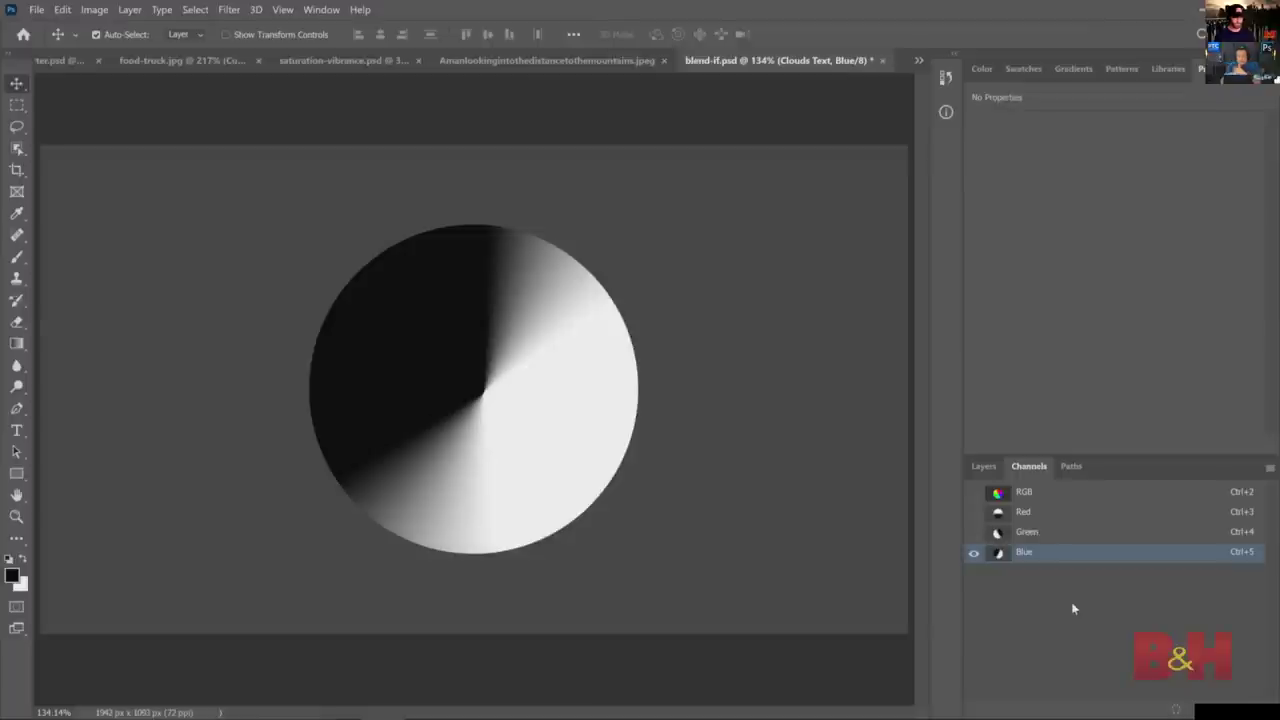
click(1057, 514)
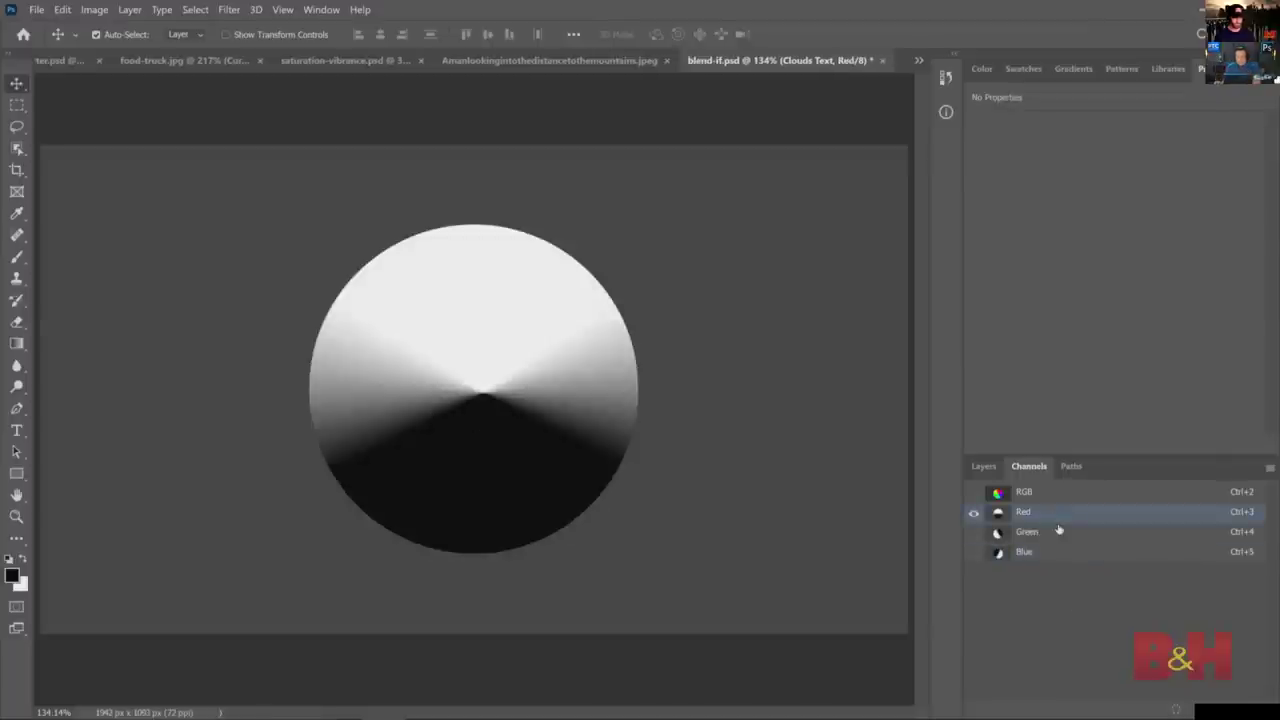
click(1058, 533)
click(1056, 555)
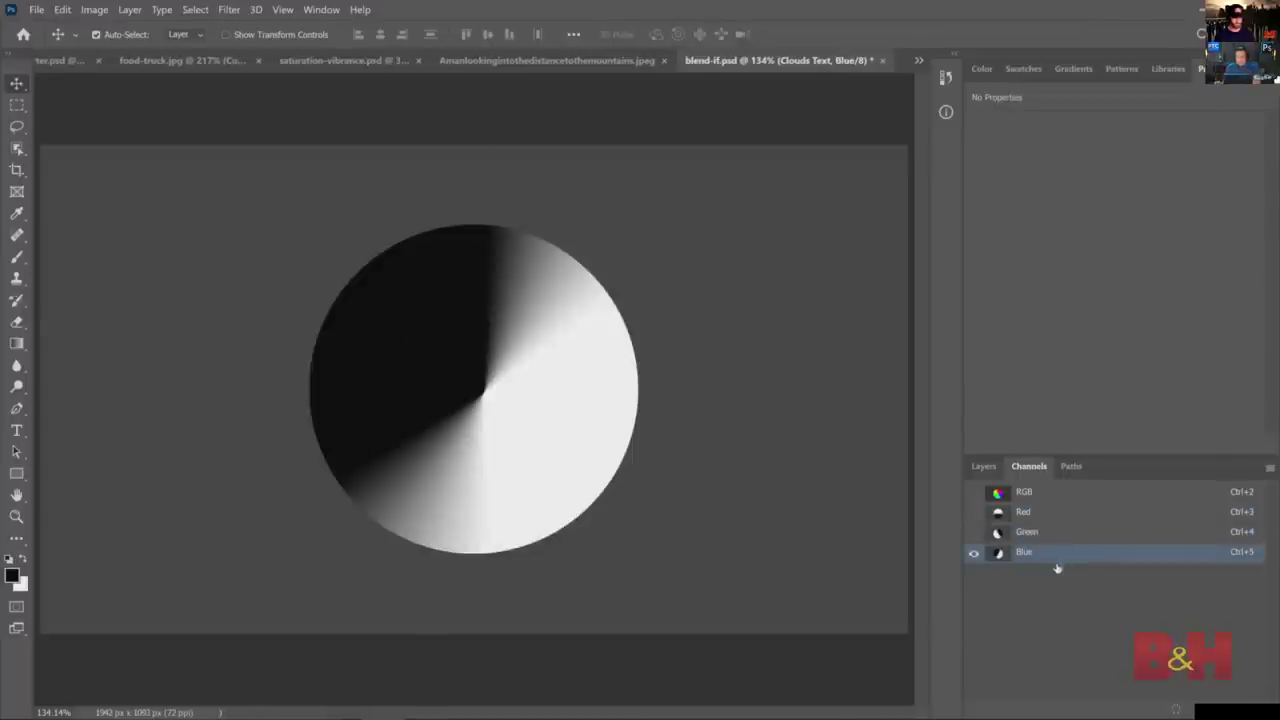
click(1041, 495)
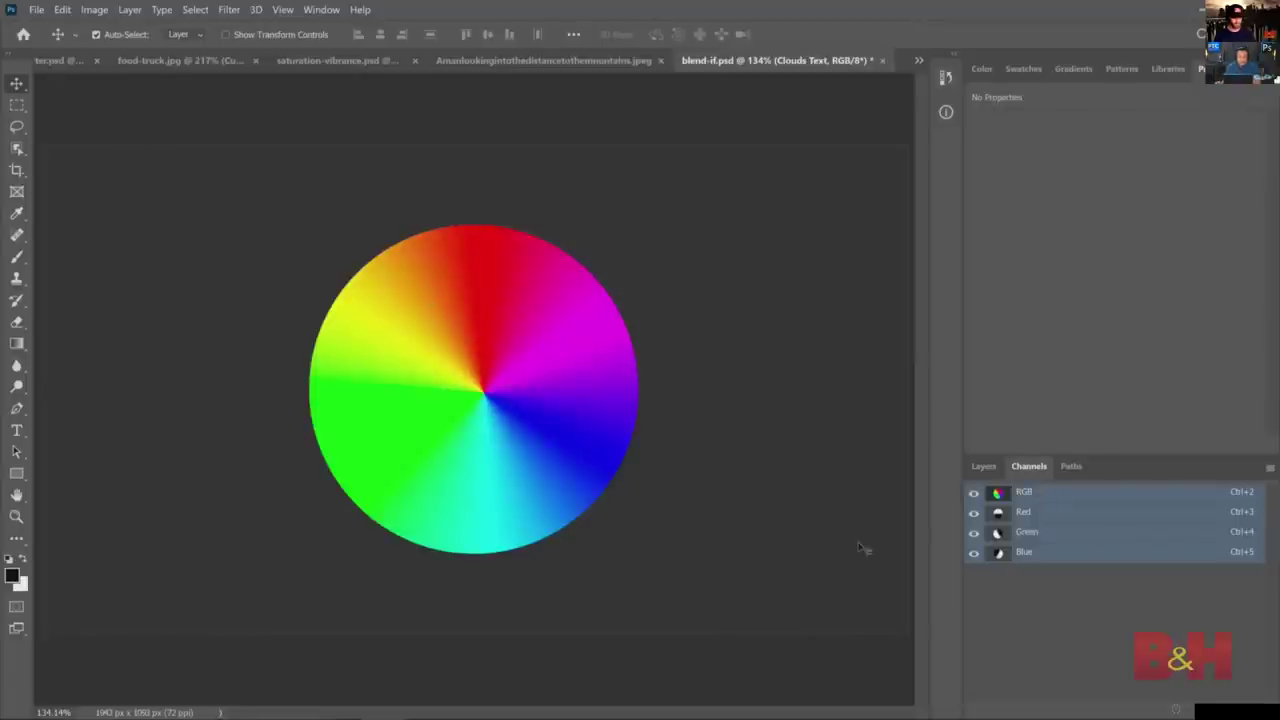
click(1037, 513)
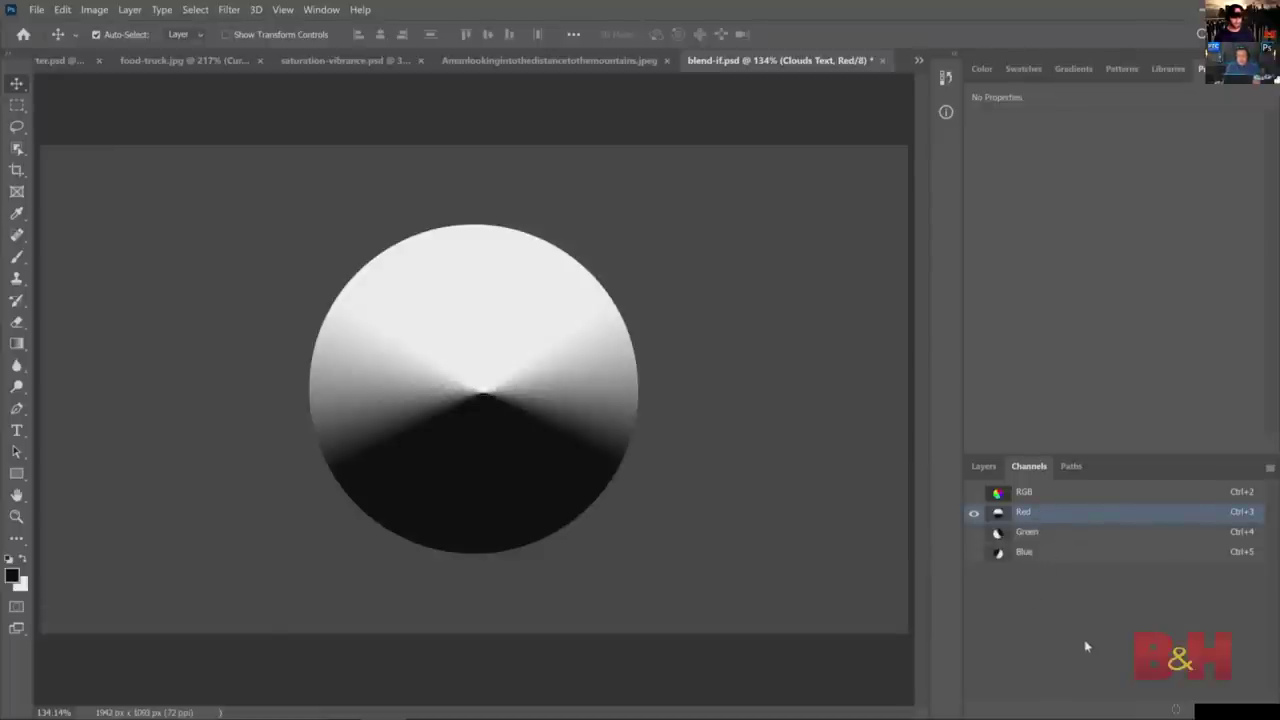
click(1032, 533)
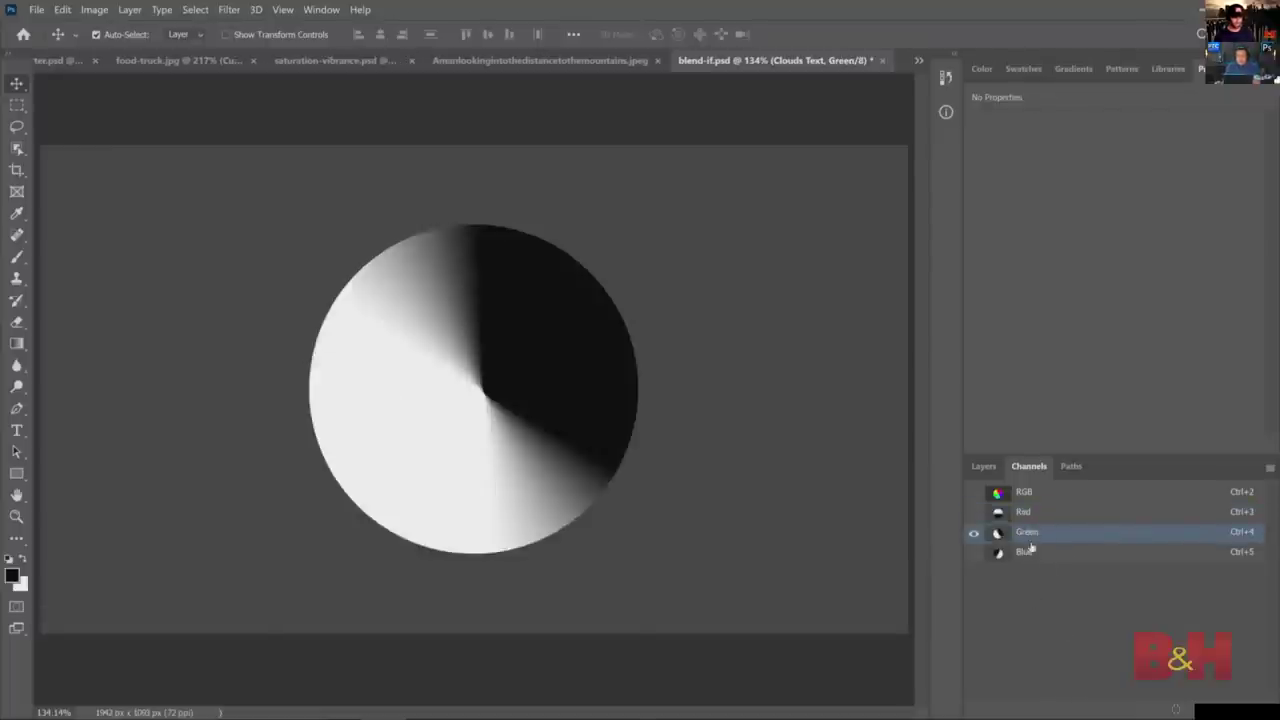
click(1030, 551)
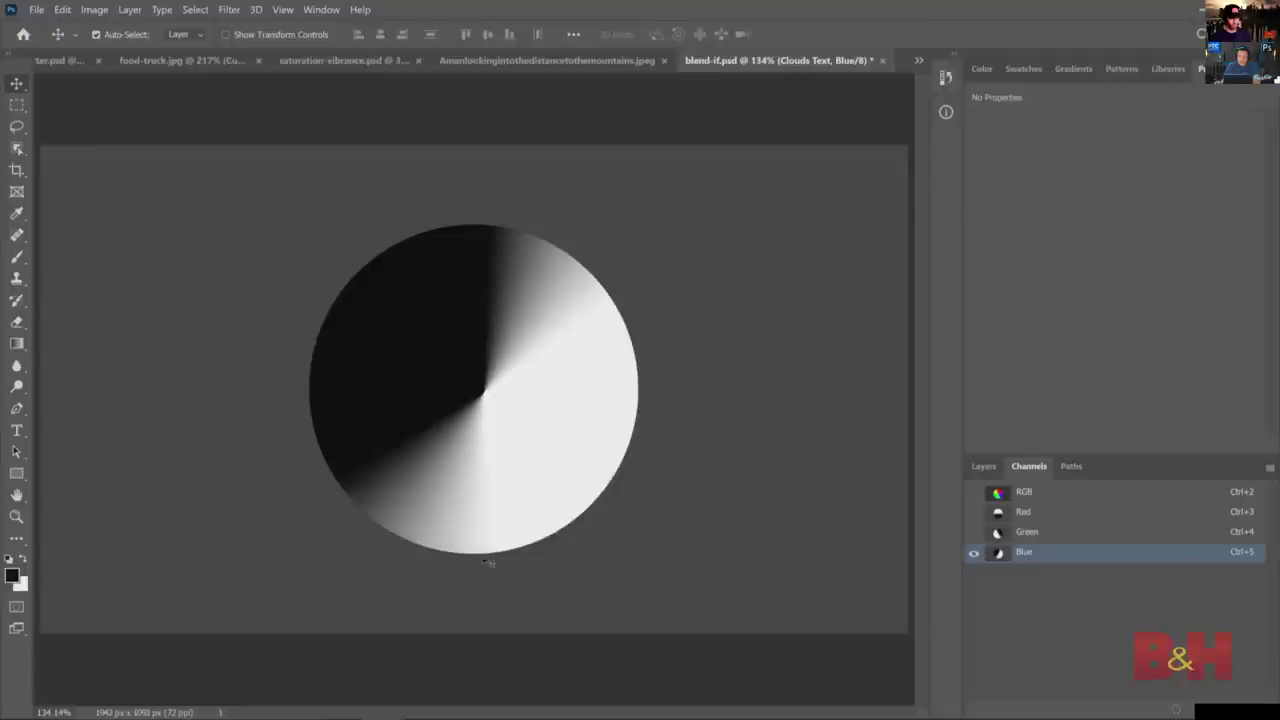
click(1043, 518)
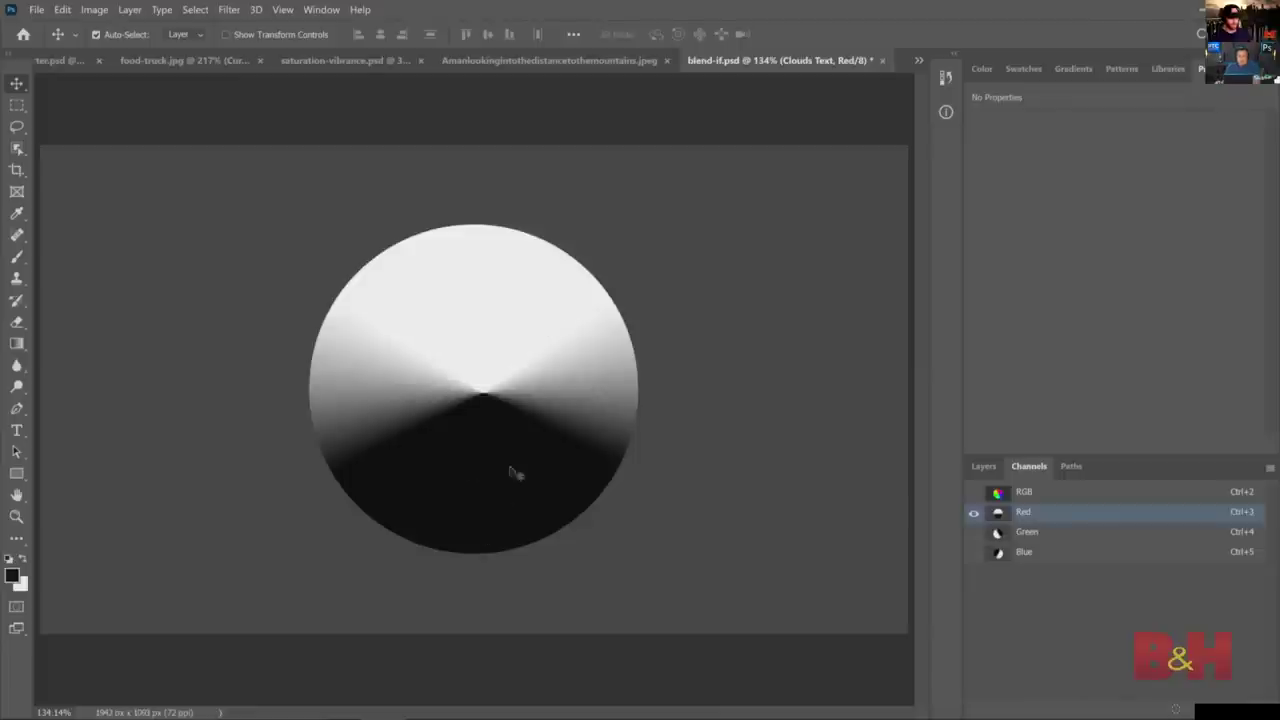
click(1052, 495)
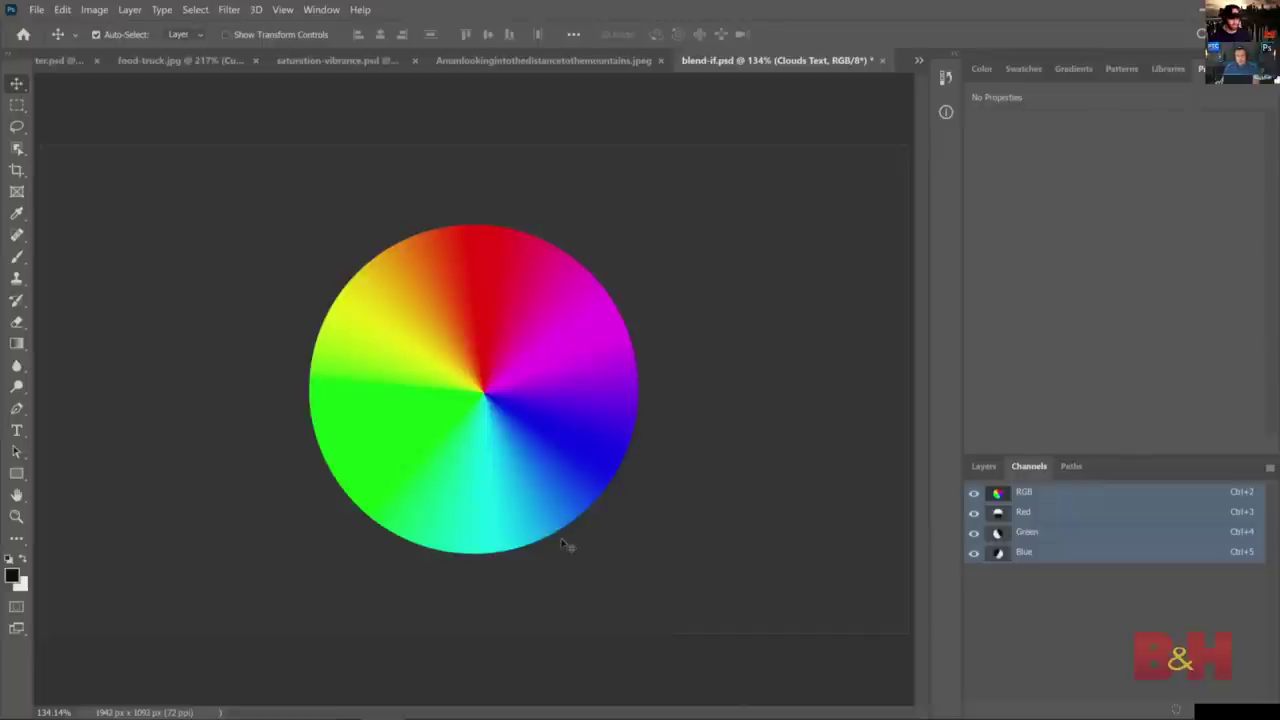
- View the Green channel, then RGB, then the Blue channel alone, and open the Channels panel menu
click(1032, 538)
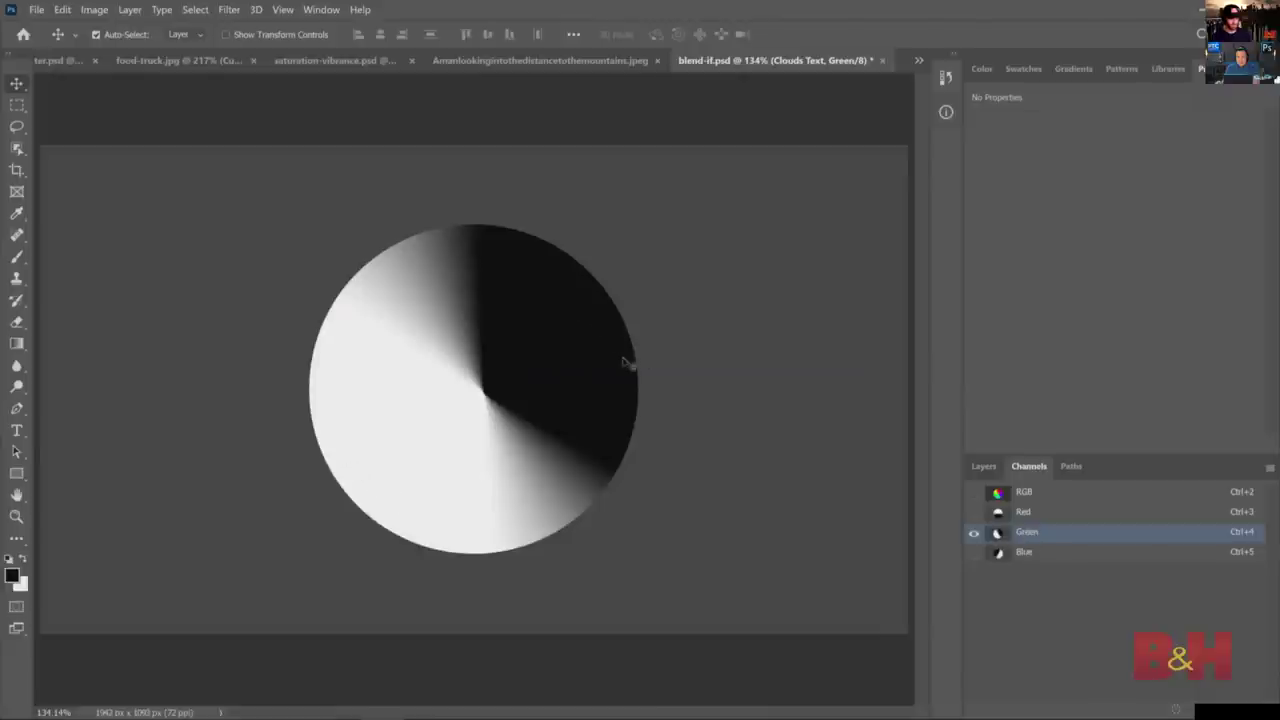
click(1034, 497)
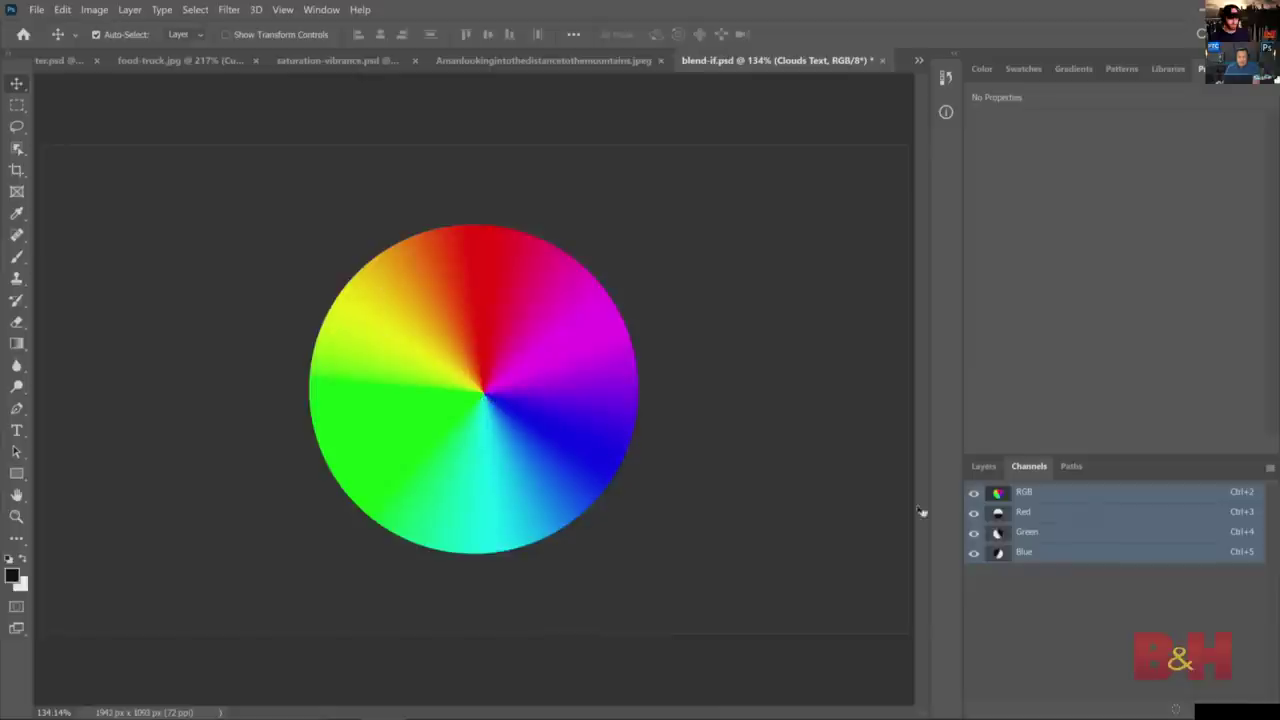
click(1075, 556)
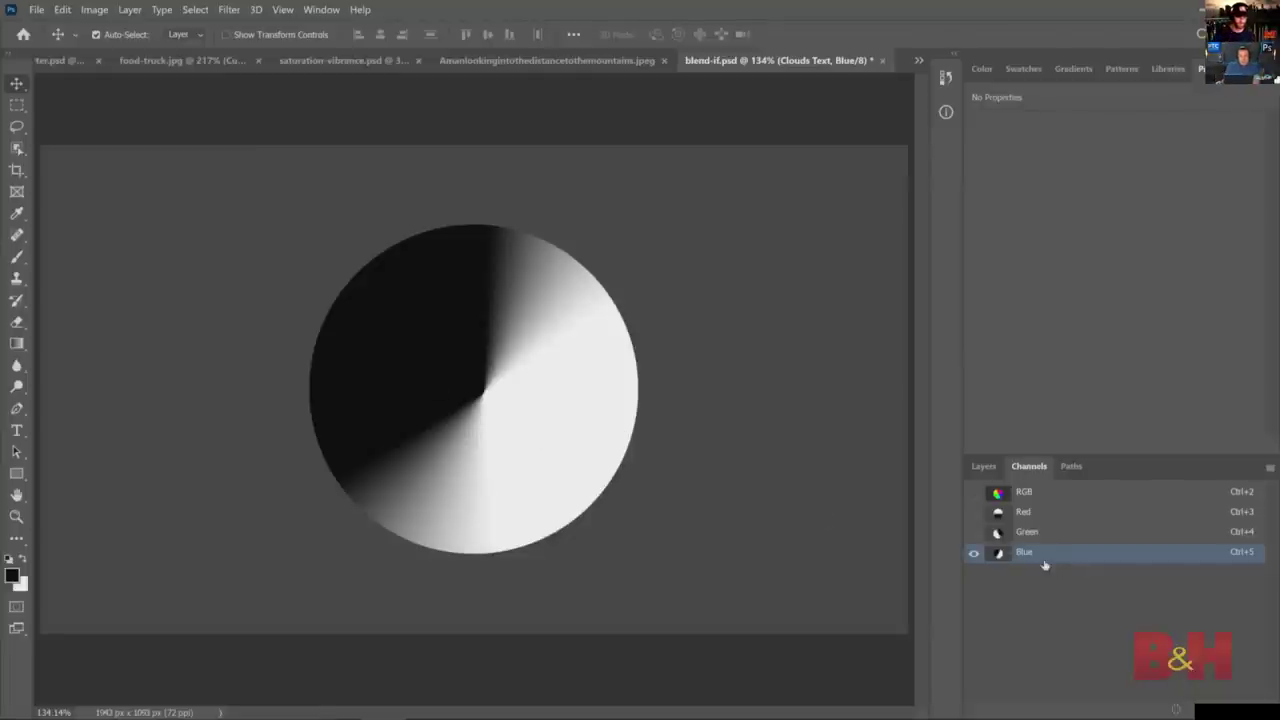
click(1270, 468)
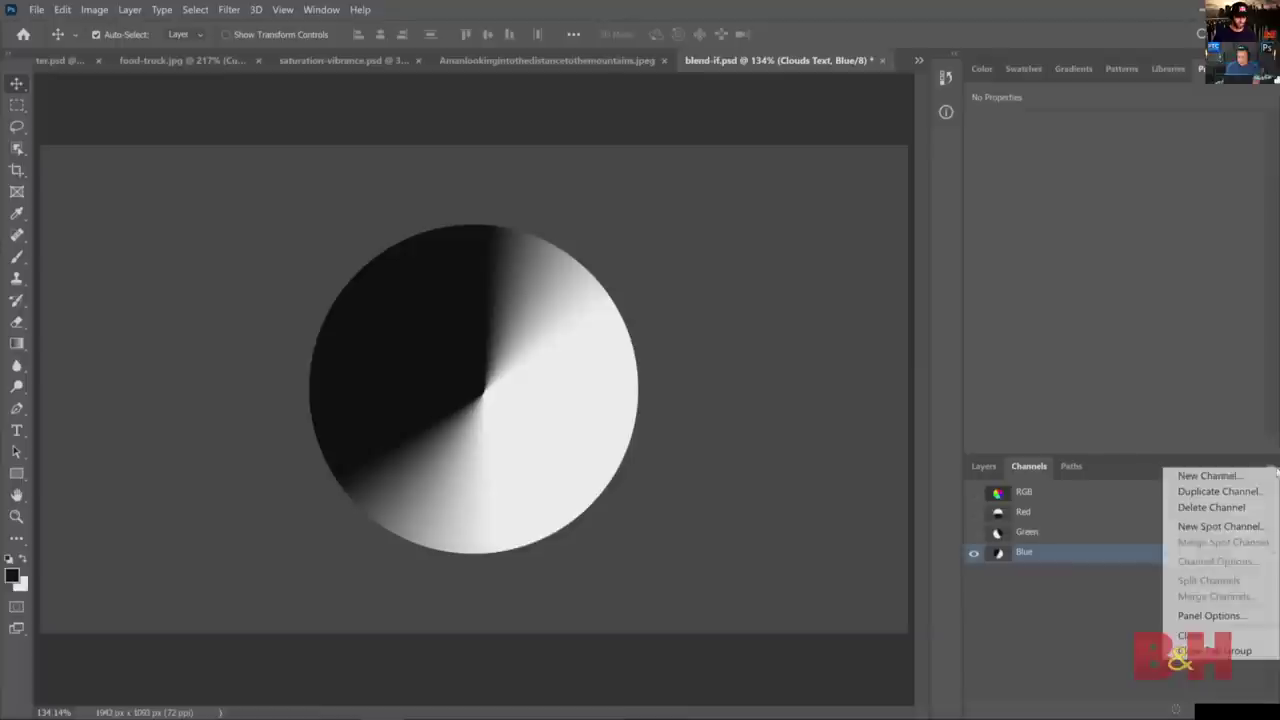
- Open and dismiss the channel thumbnail display options, then close the Channels menu without running anything
click(1225, 617)
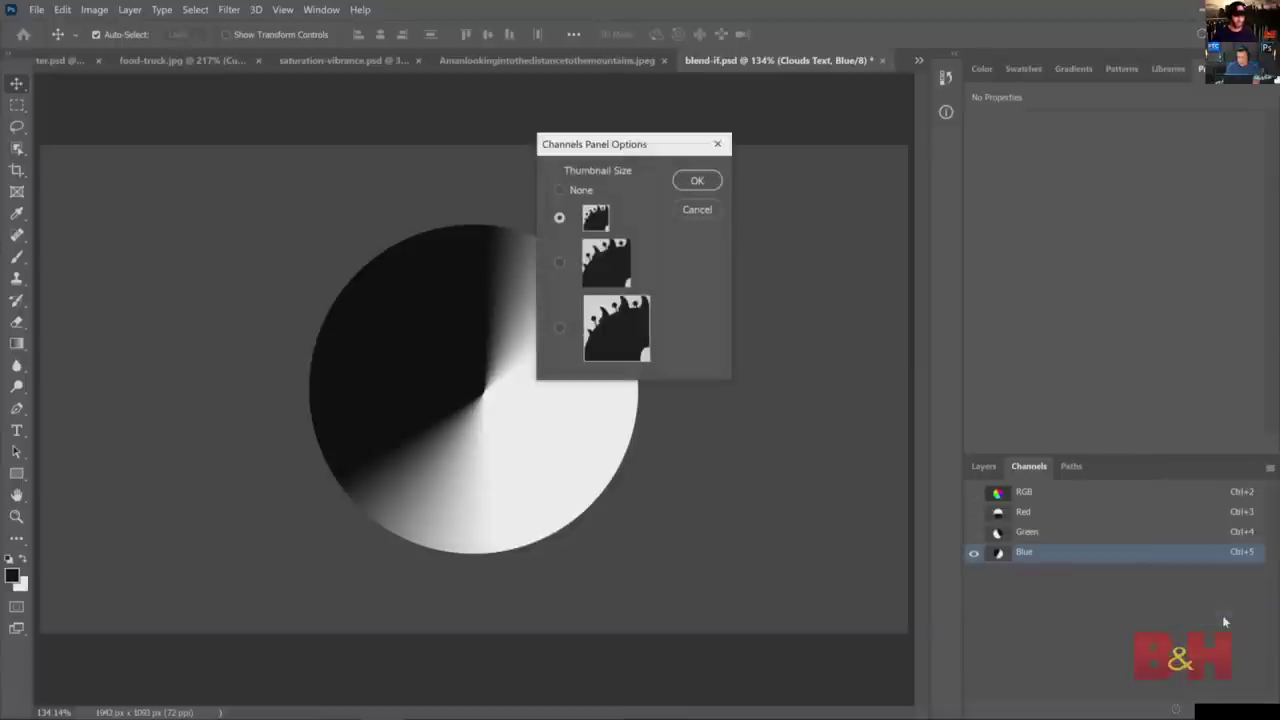
click(690, 213)
click(1270, 468)
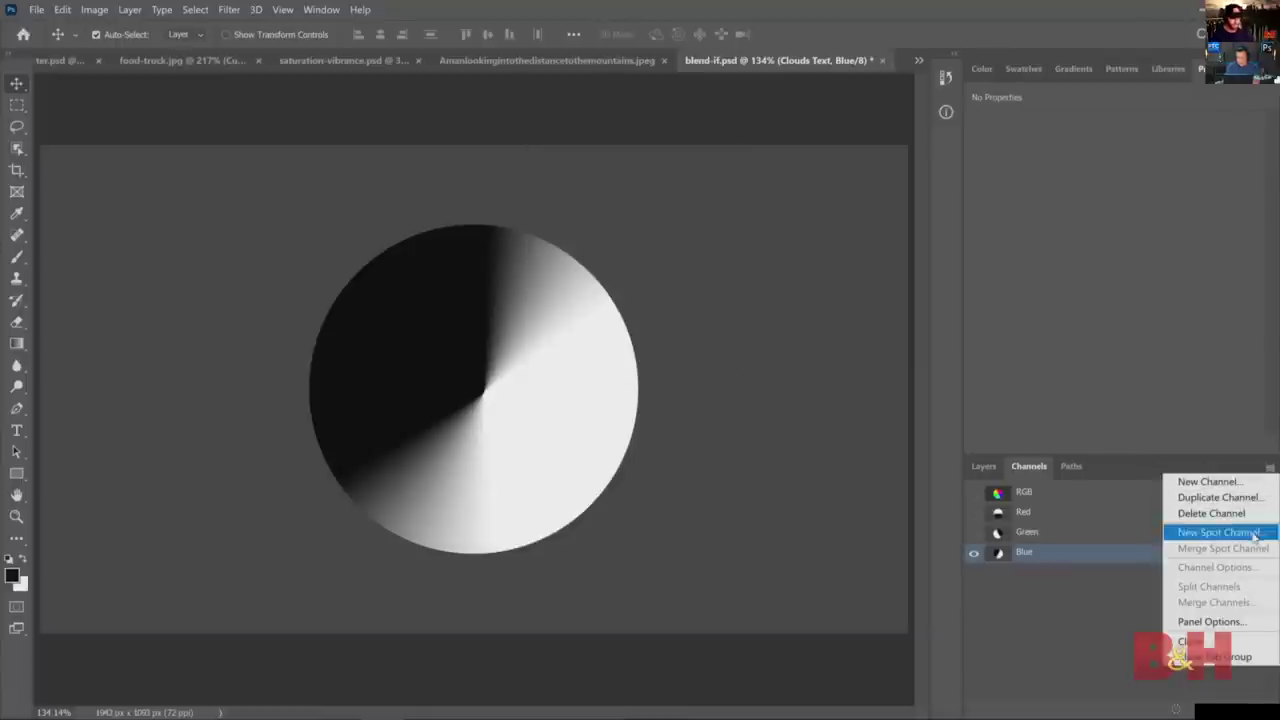
click(1136, 395)
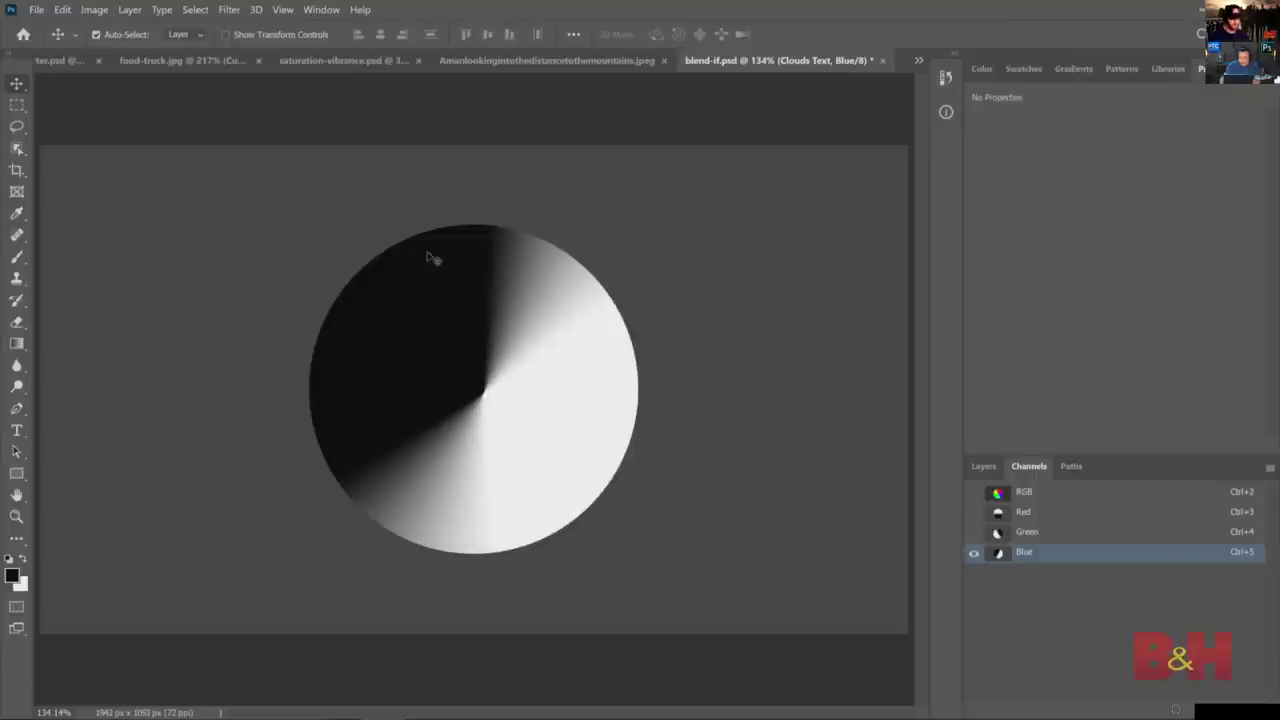
- Browse the Interface and Tools preferences, then cancel Preferences without changes
key(i)
key(ctrl+k)
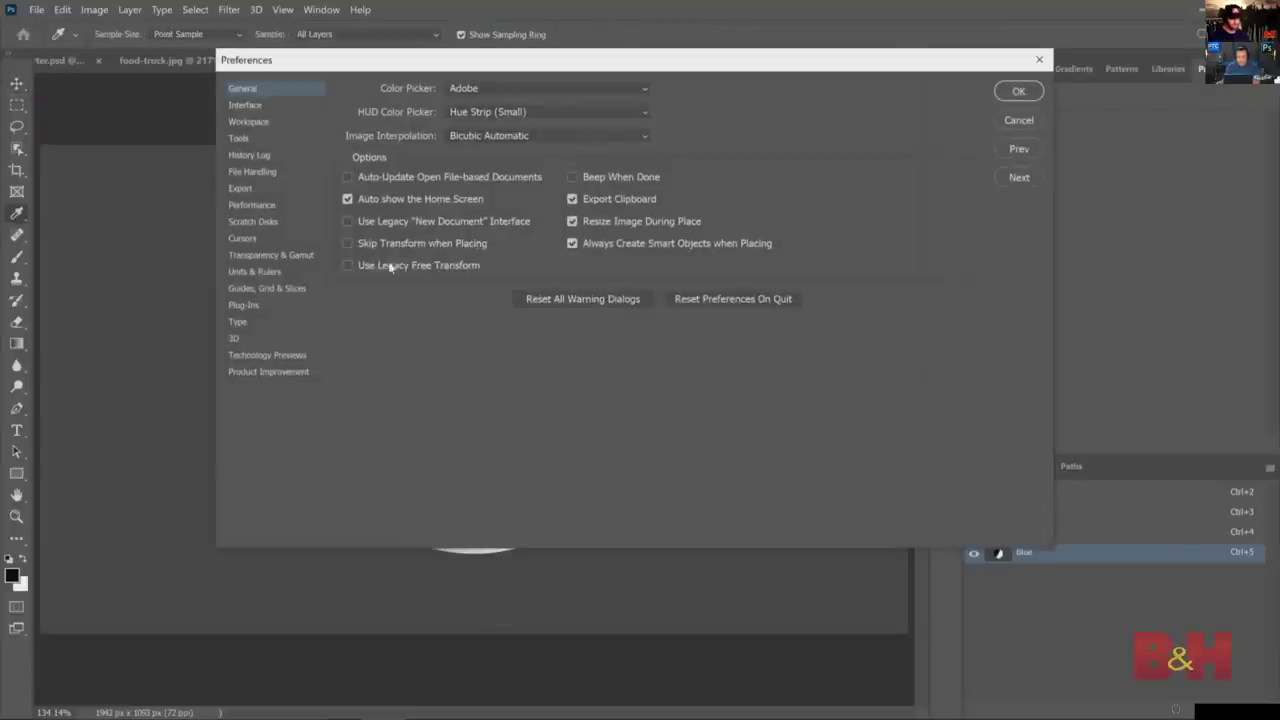
click(252, 108)
click(243, 139)
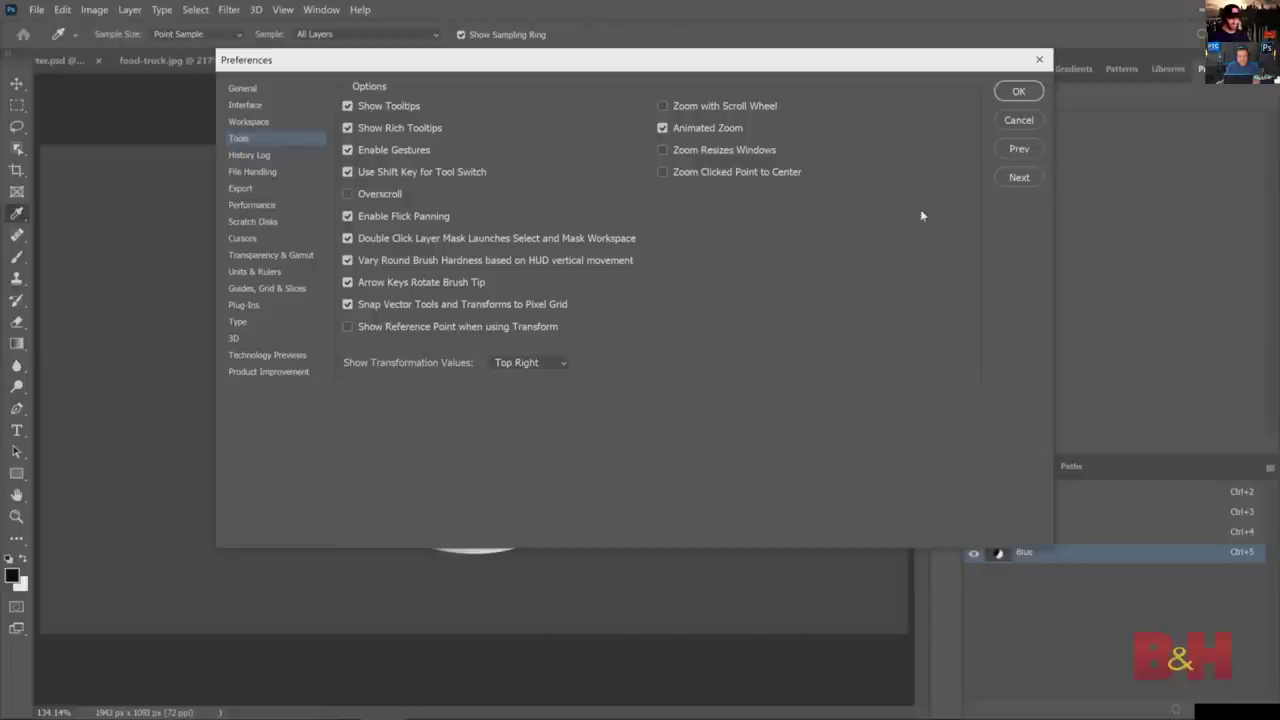
click(1018, 120)
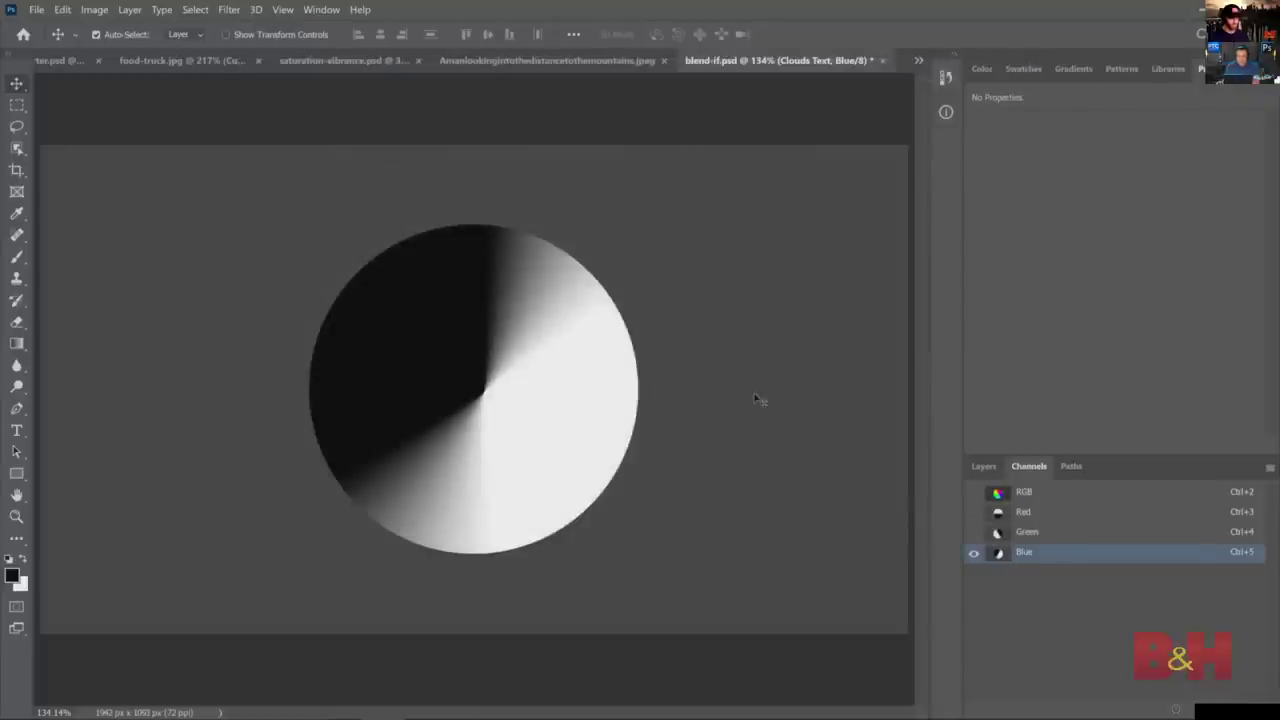
click(1270, 468)
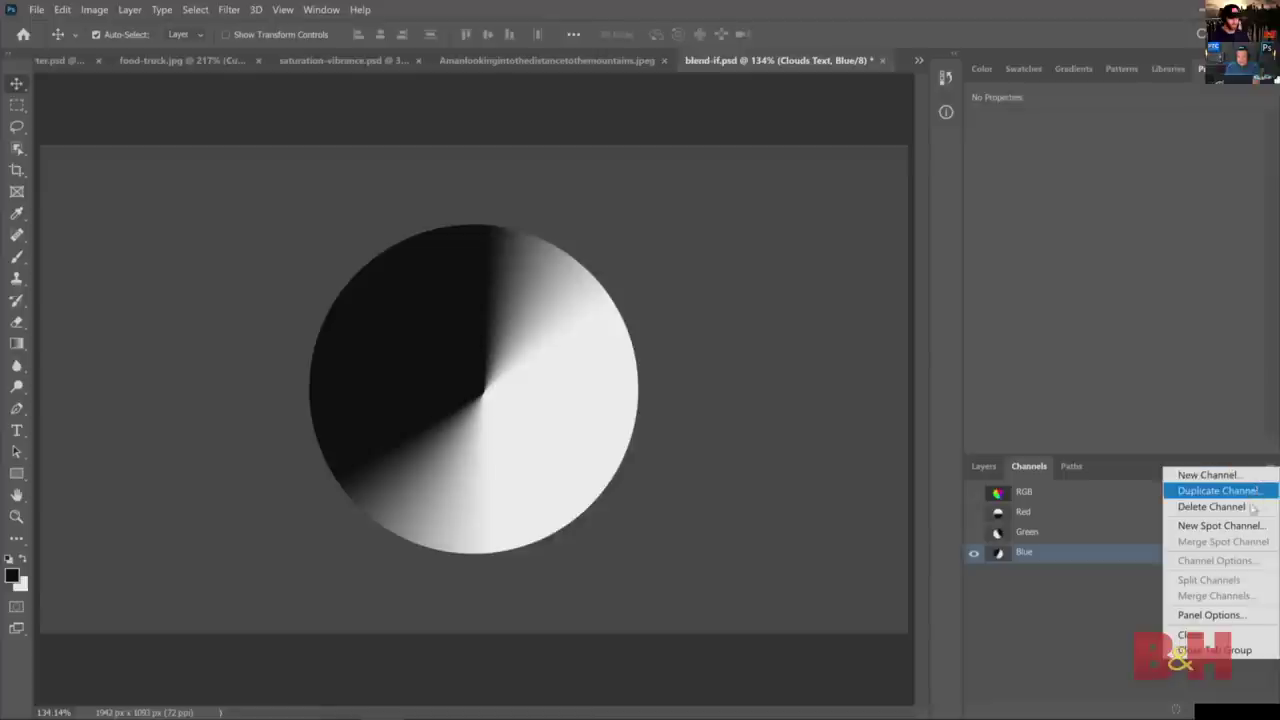
click(1240, 615)
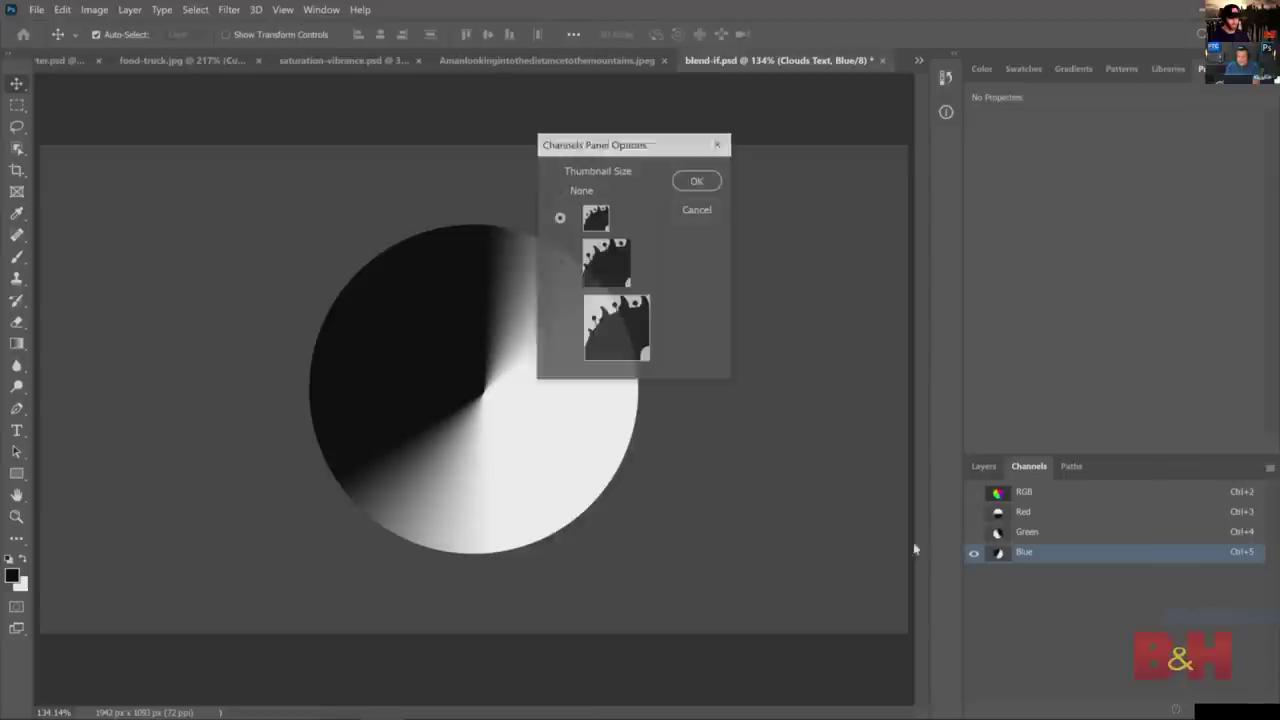
click(697, 210)
key(i)
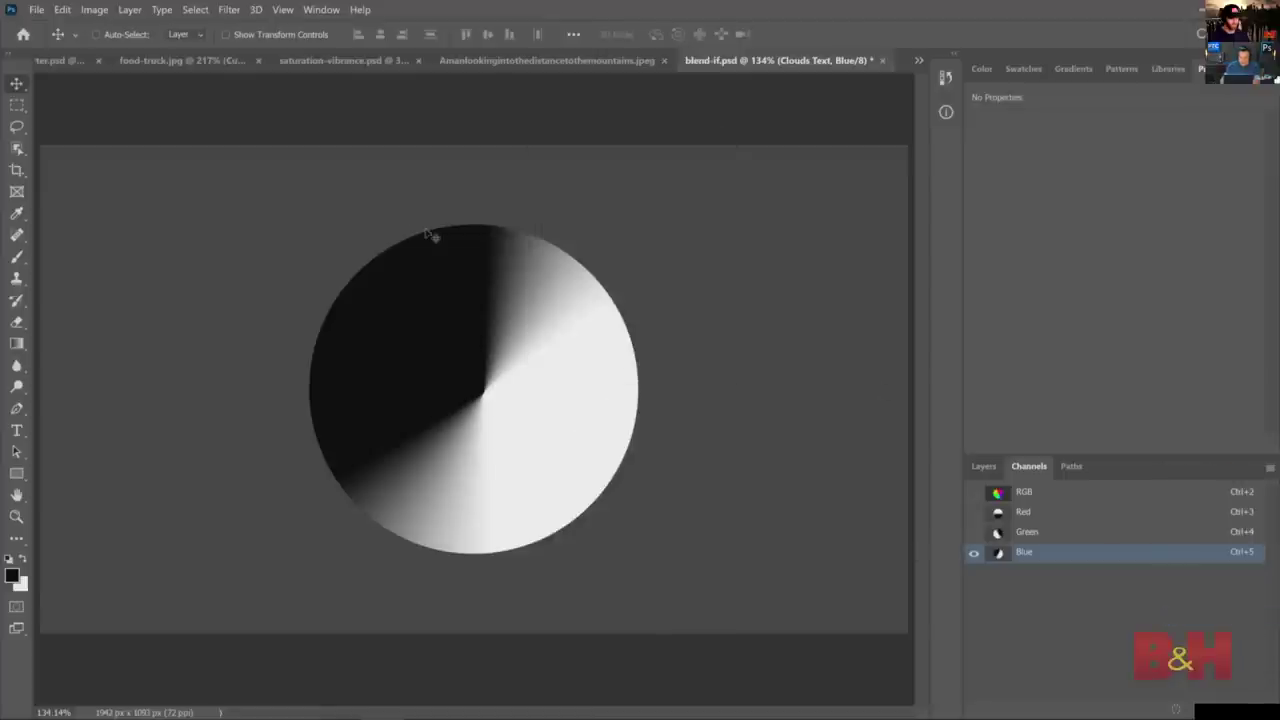
key(ctrl+k)
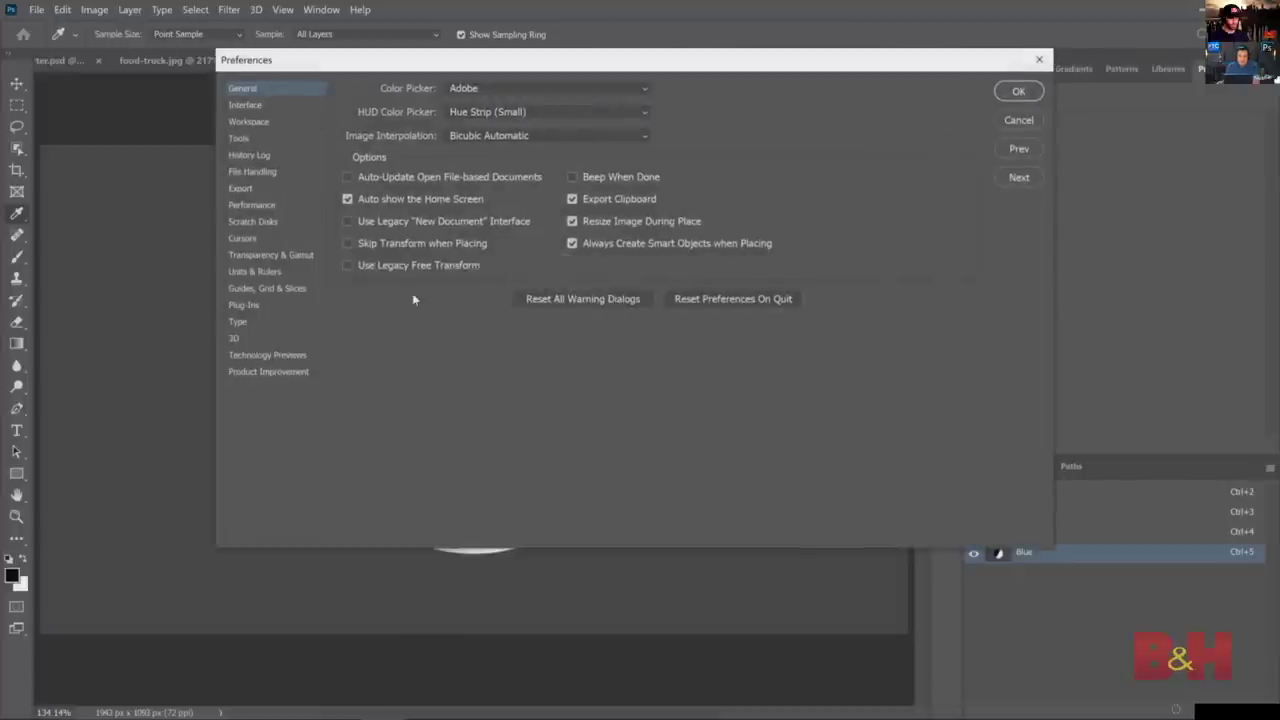
click(245, 105)
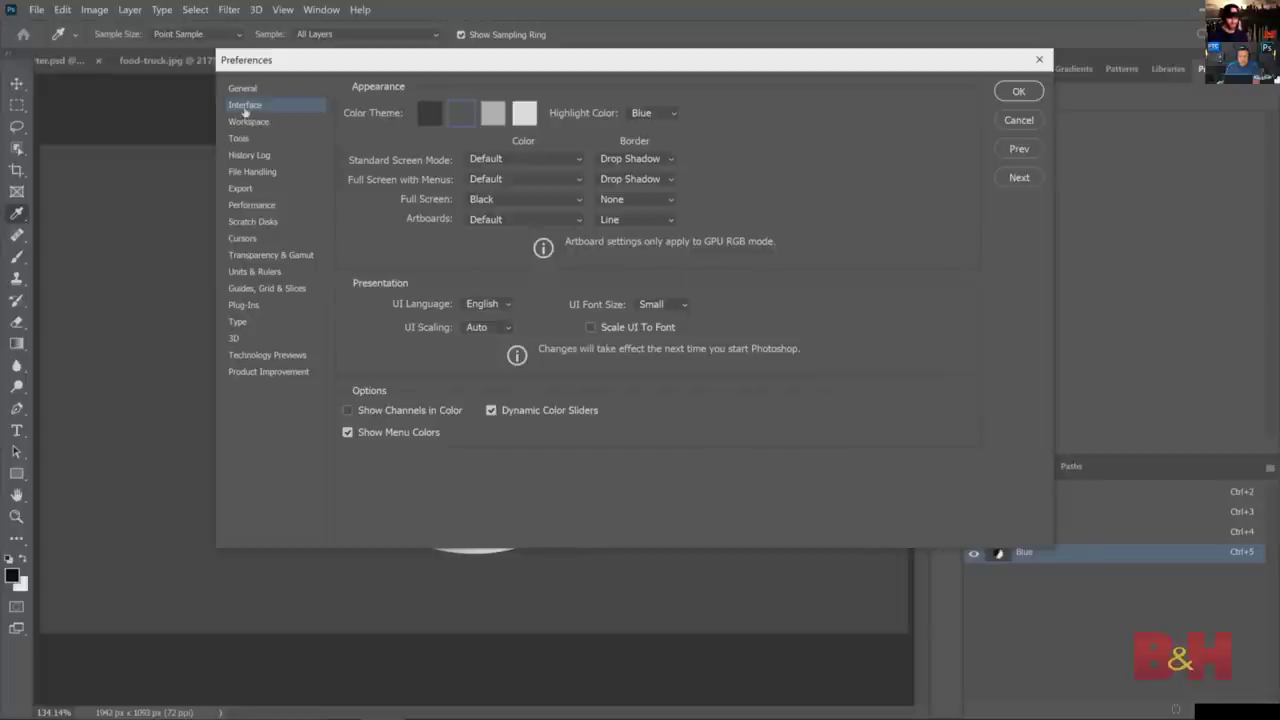
click(394, 410)
drag(583, 67, 901, 481)
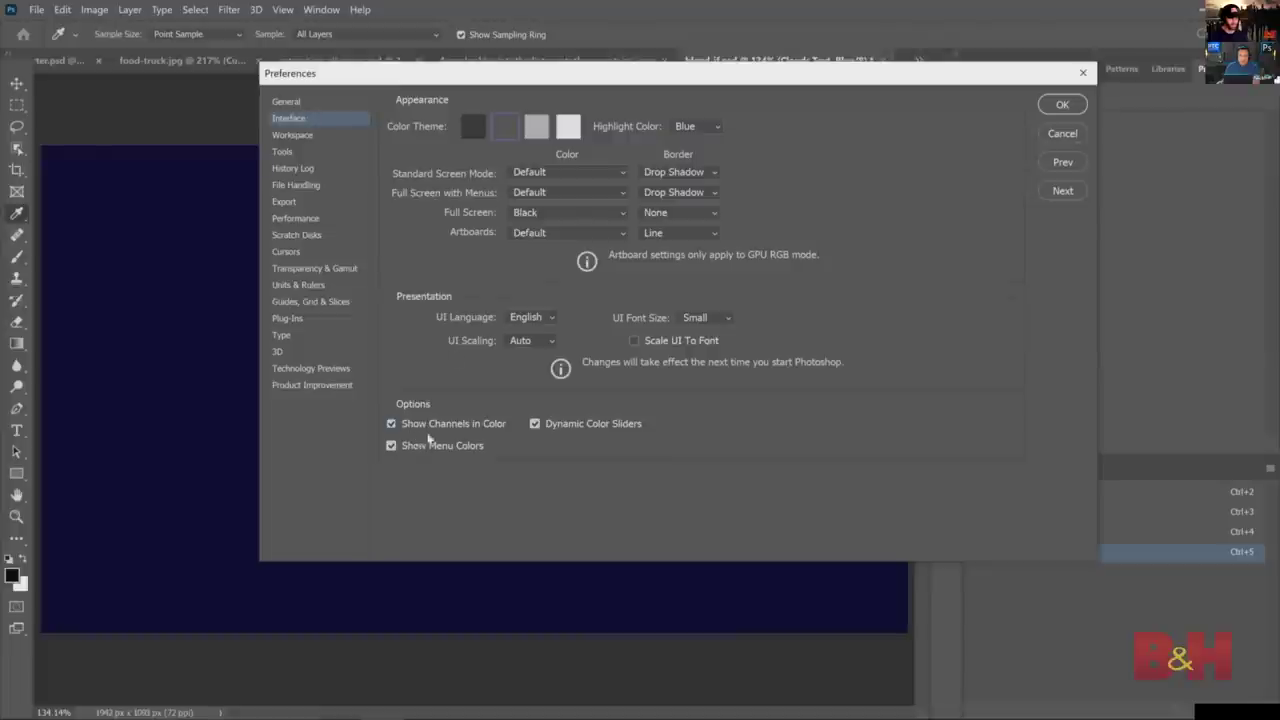
click(391, 424)
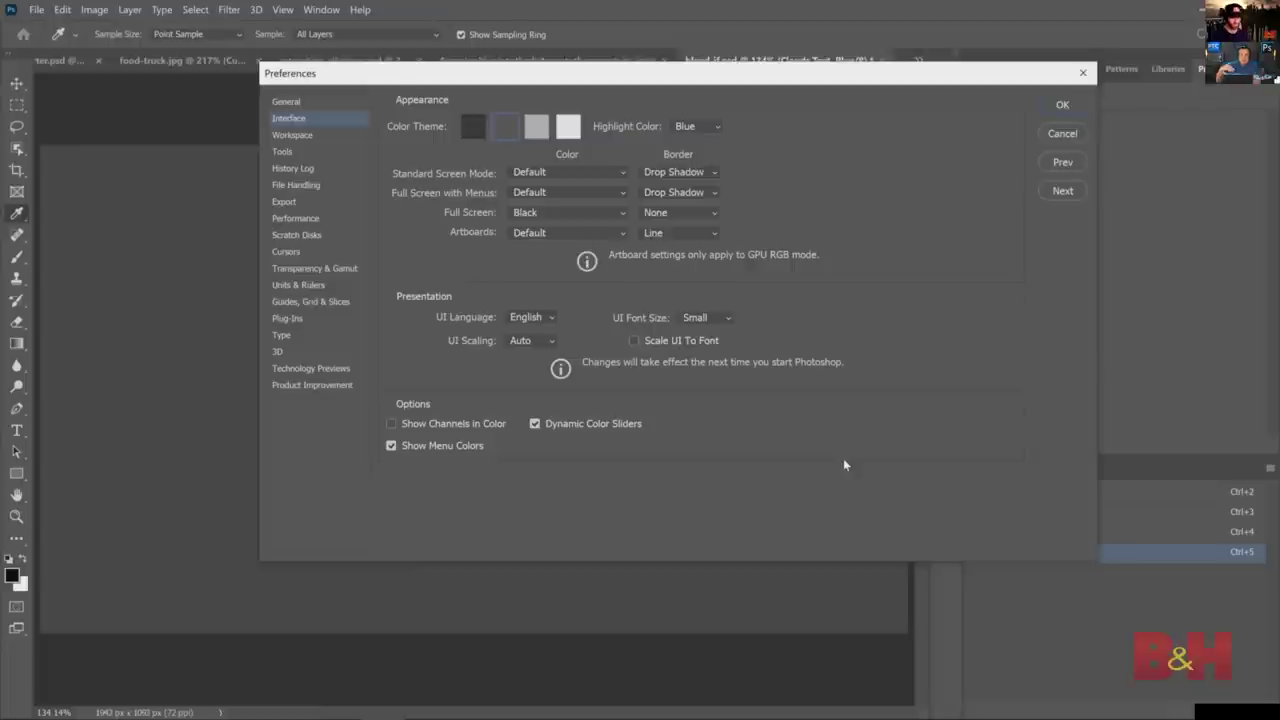
click(1083, 75)
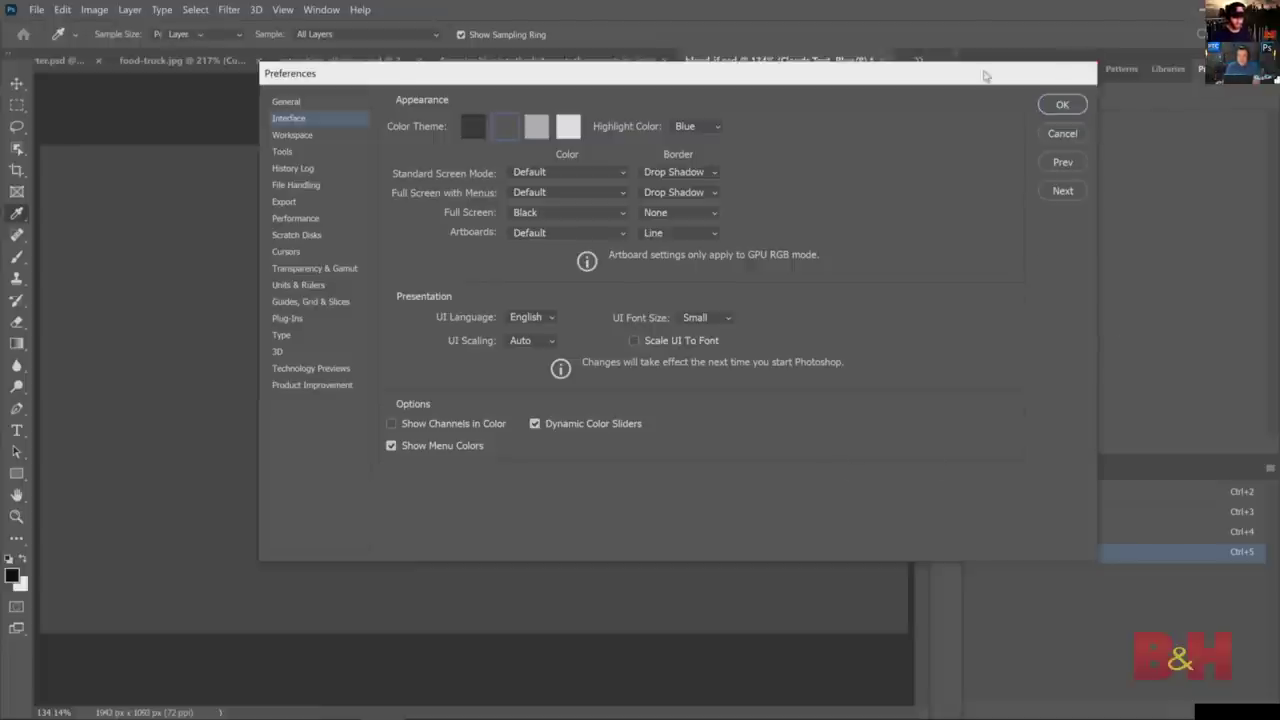
click(1062, 104)
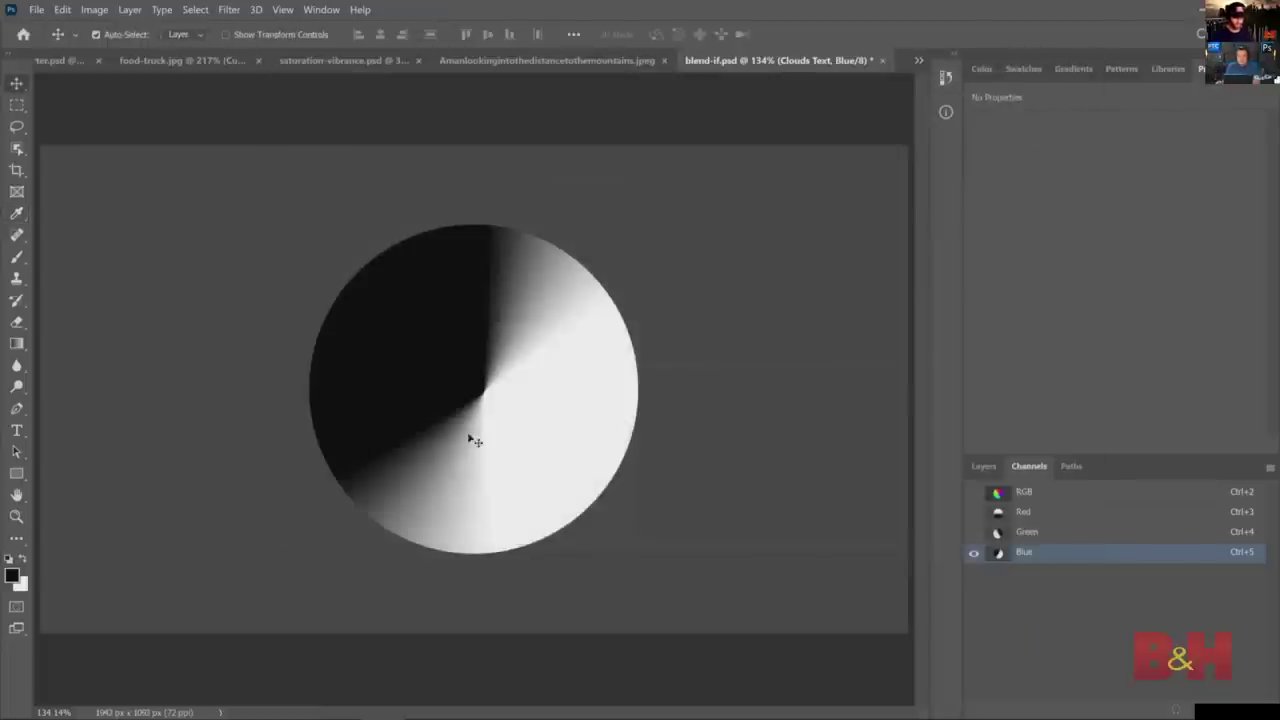
- Cycle through the Red, Green and Blue channels, return to the RGB composite, and show the Layers panel
click(1027, 493)
click(1004, 512)
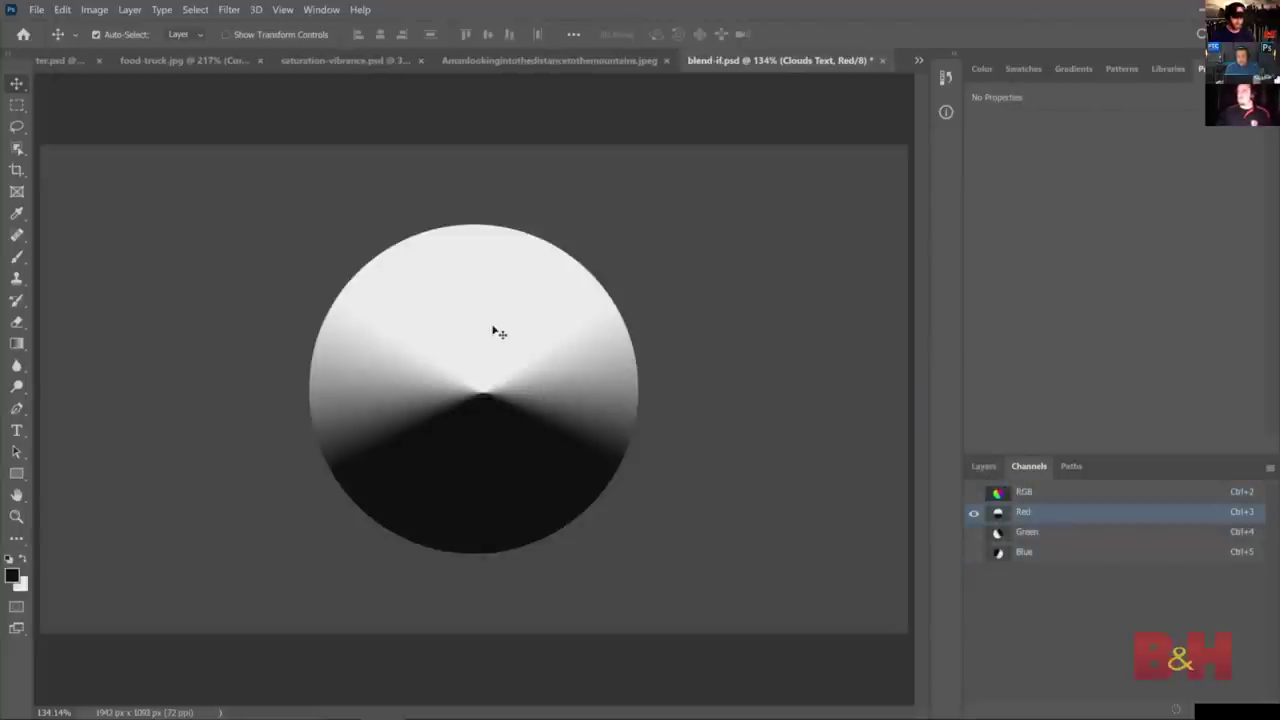
click(1052, 533)
click(1055, 556)
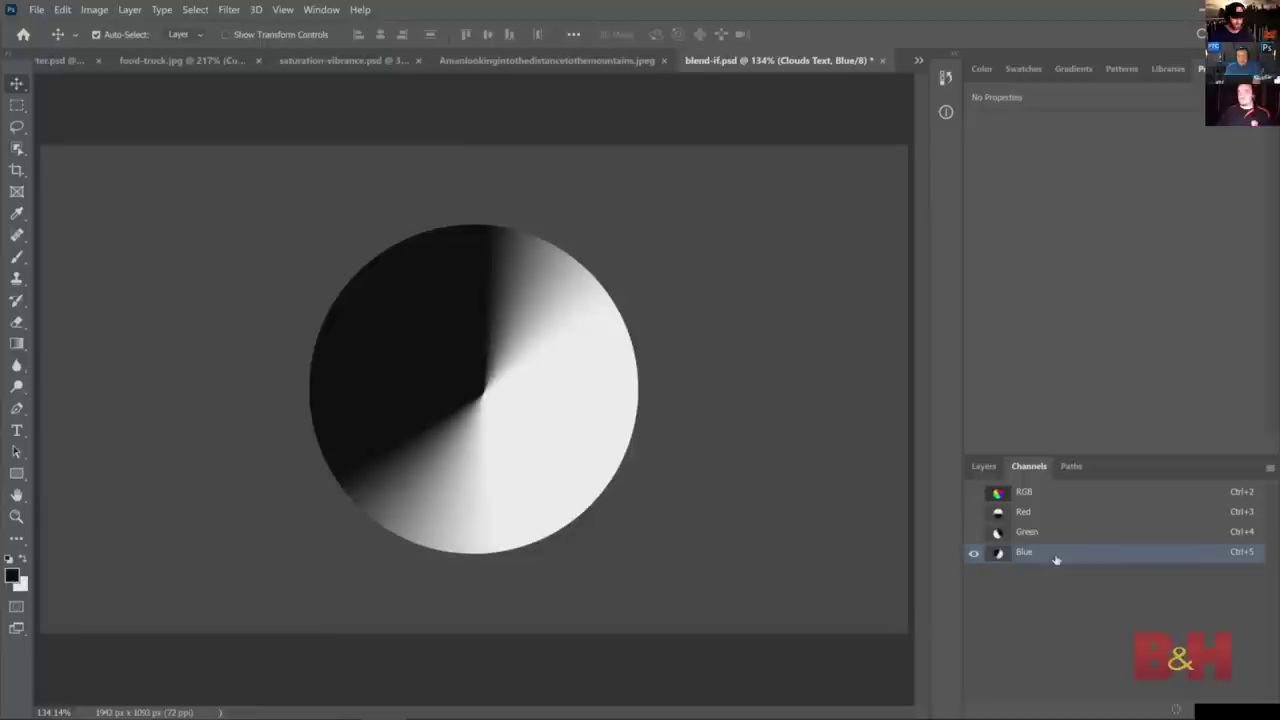
click(1034, 492)
click(986, 468)
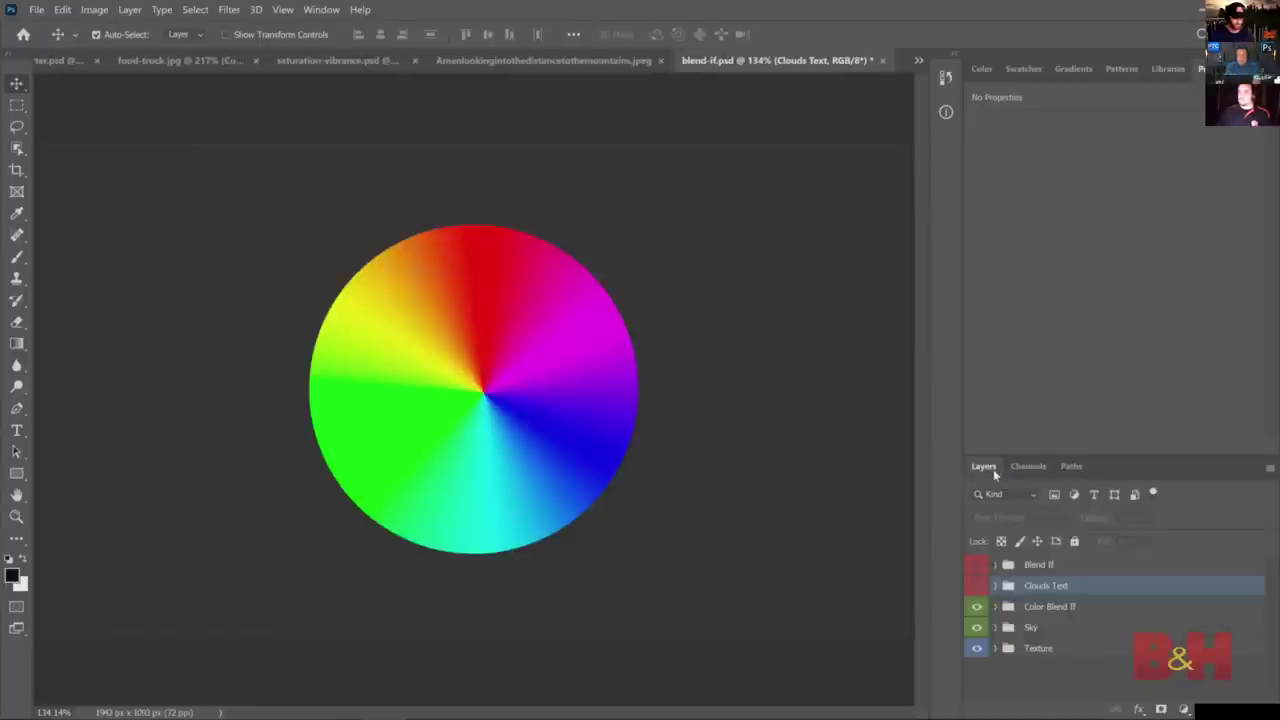
- Expand Color Blend If and open the Color Wheel layer's blending options with Blend If set to Red
click(996, 607)
scroll(1203, 612, down, 1)
click(1215, 598)
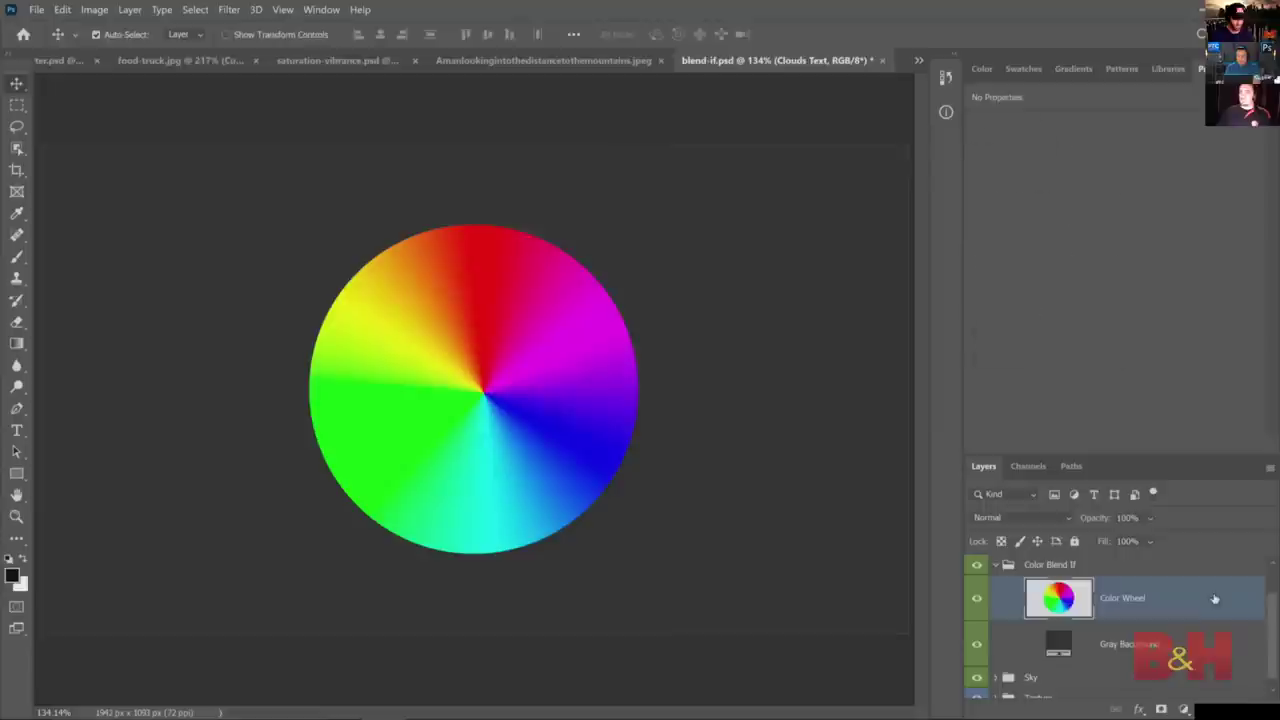
double_click(1215, 598)
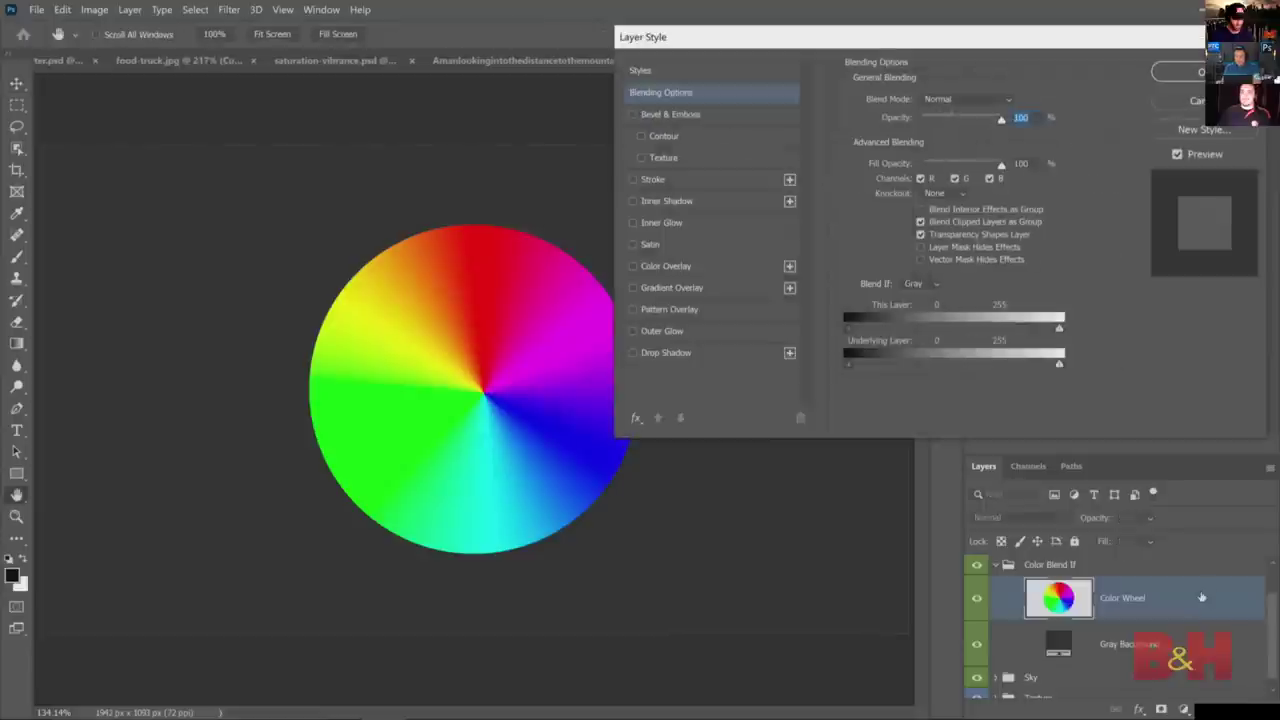
click(918, 286)
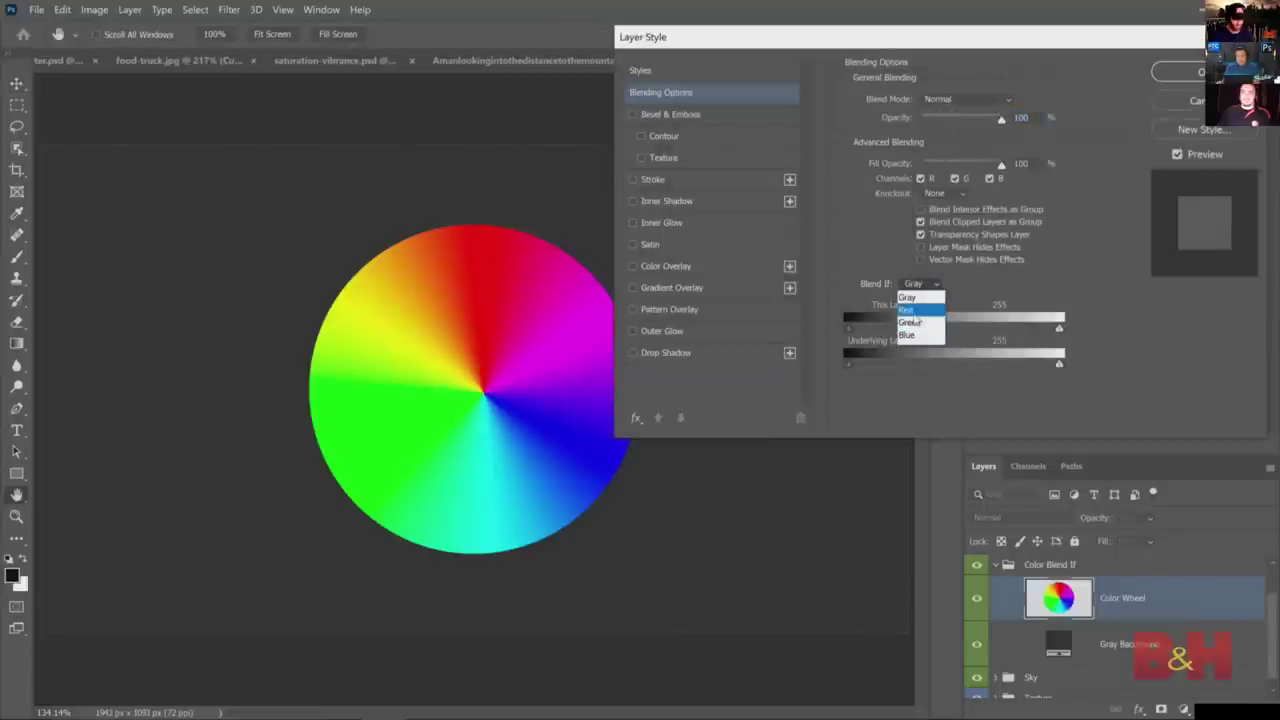
click(910, 311)
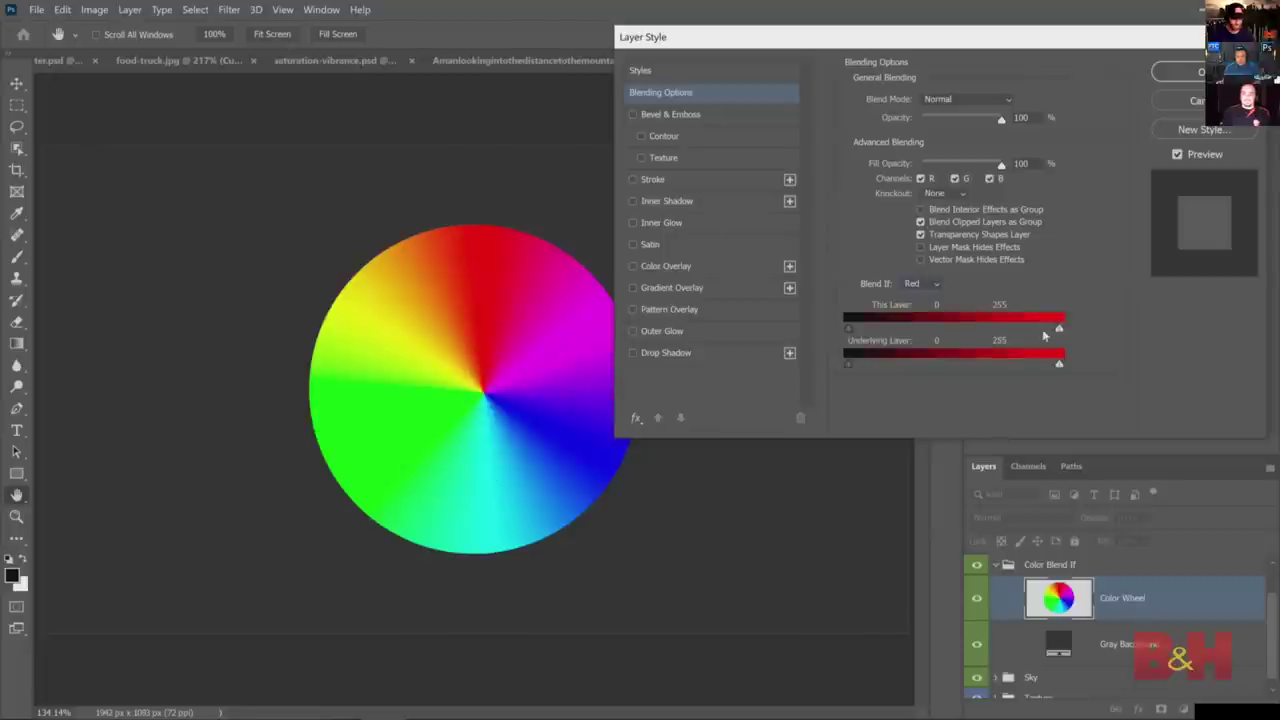
- Drag the This Layer sliders to hide strong-red and low-red areas, then cancel the changes
drag(1060, 332, 1094, 346)
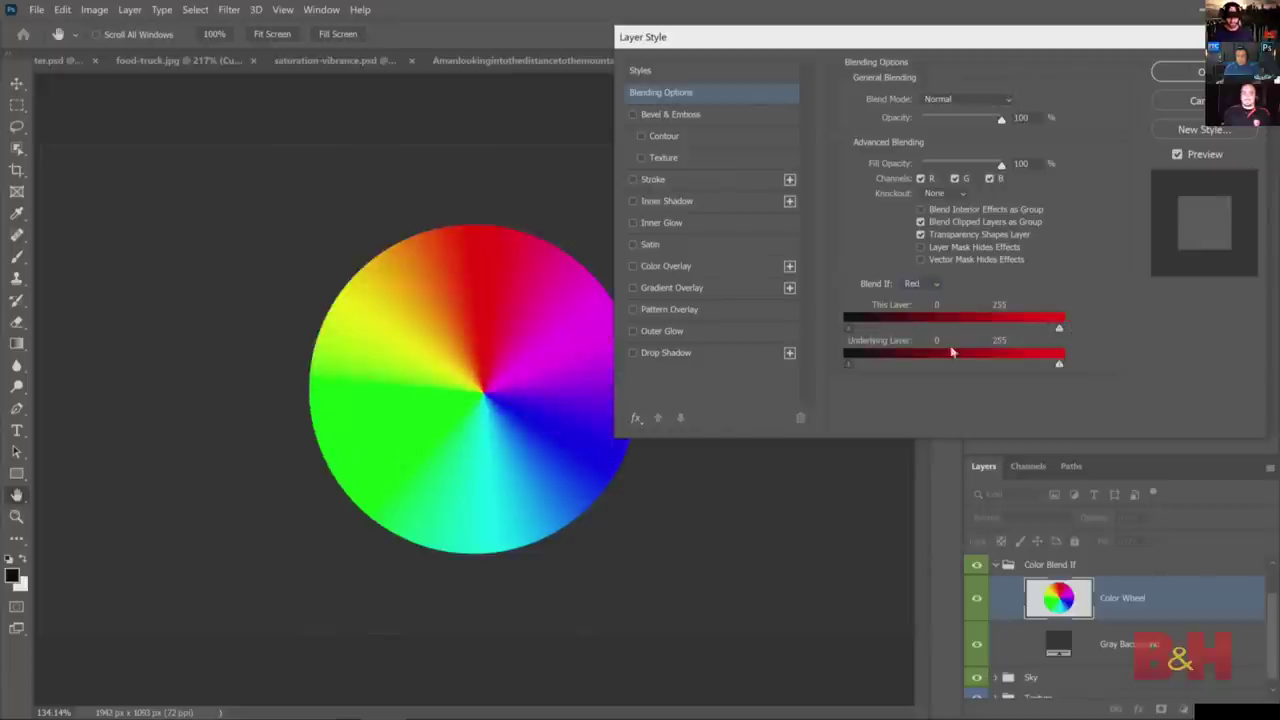
drag(848, 332, 814, 351)
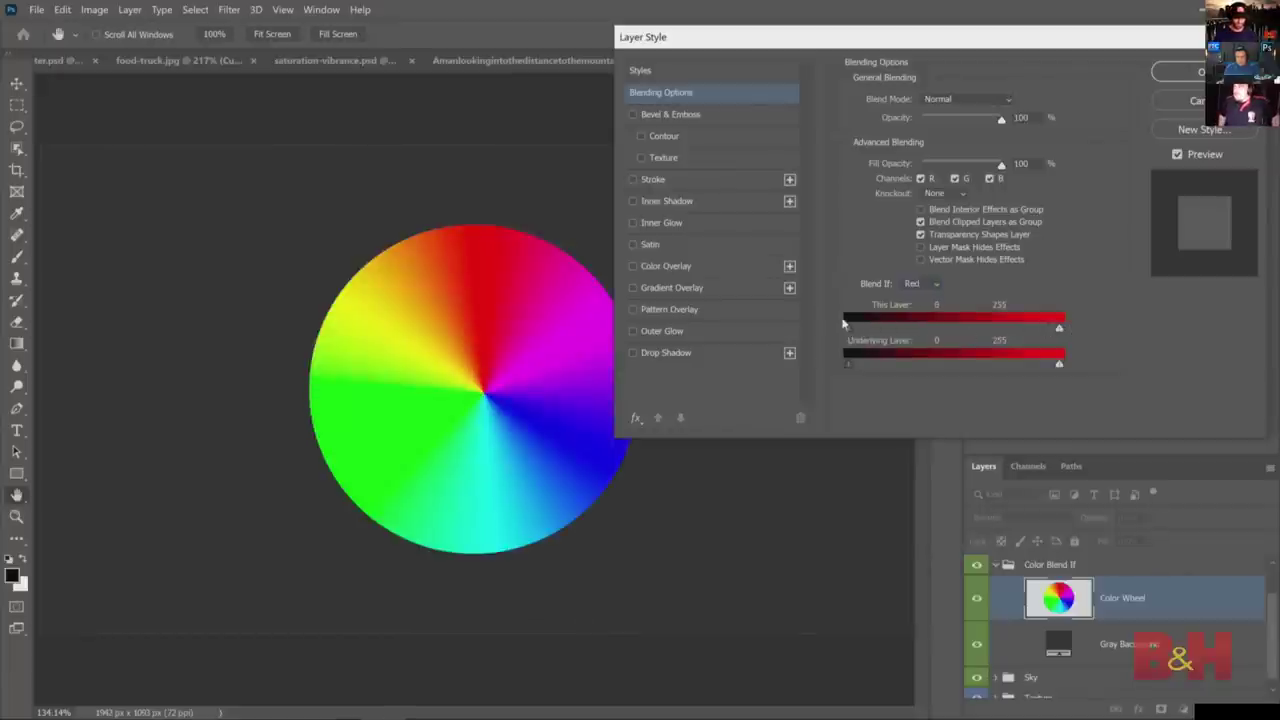
click(1189, 101)
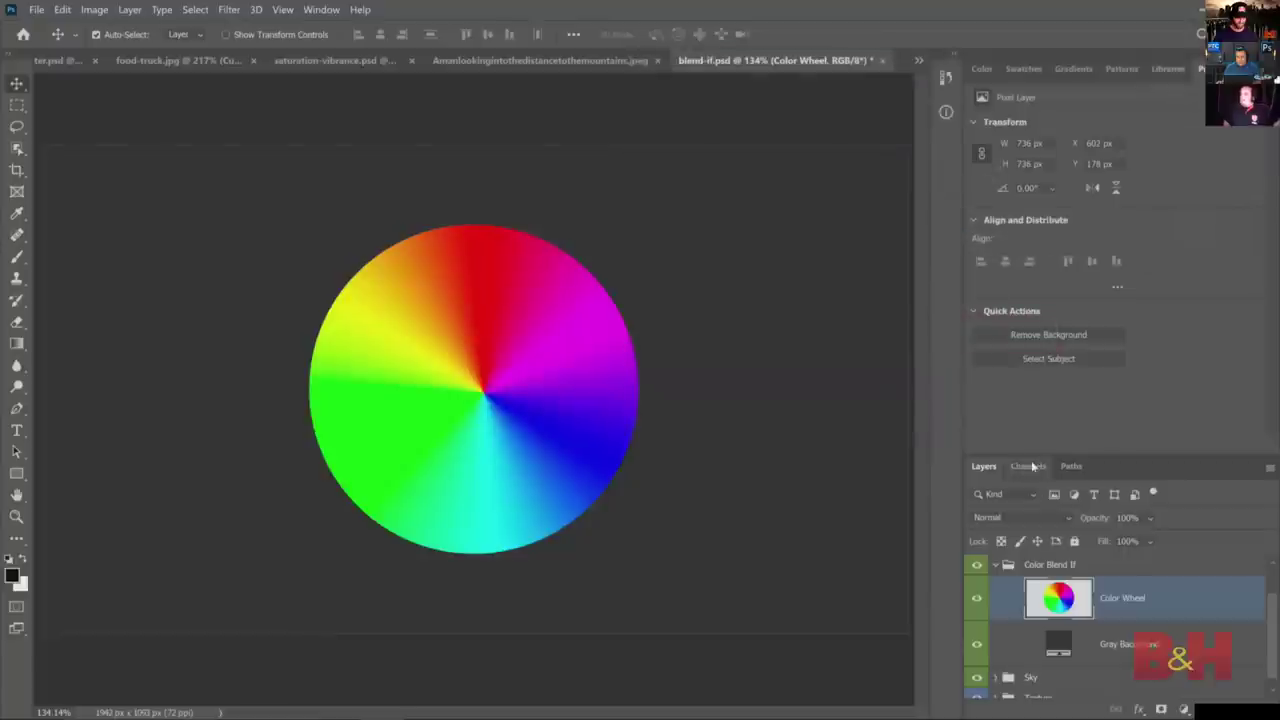
click(1028, 466)
click(1025, 513)
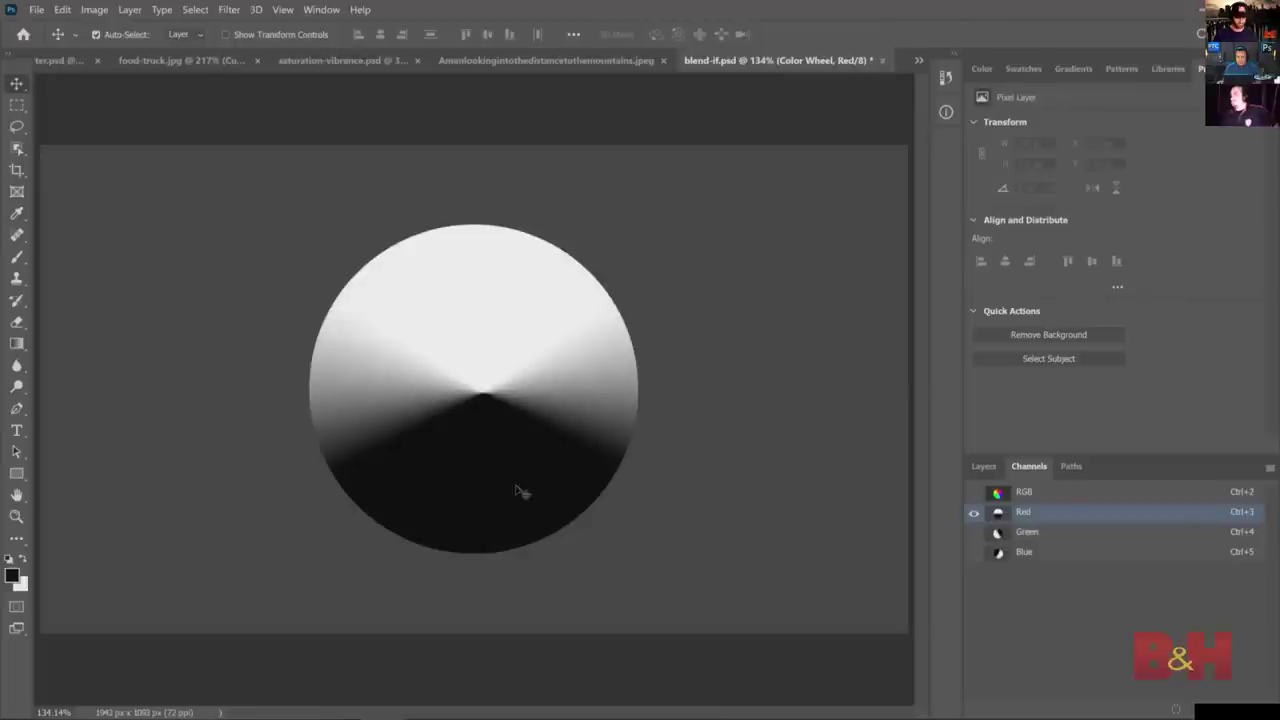
click(1022, 494)
click(984, 466)
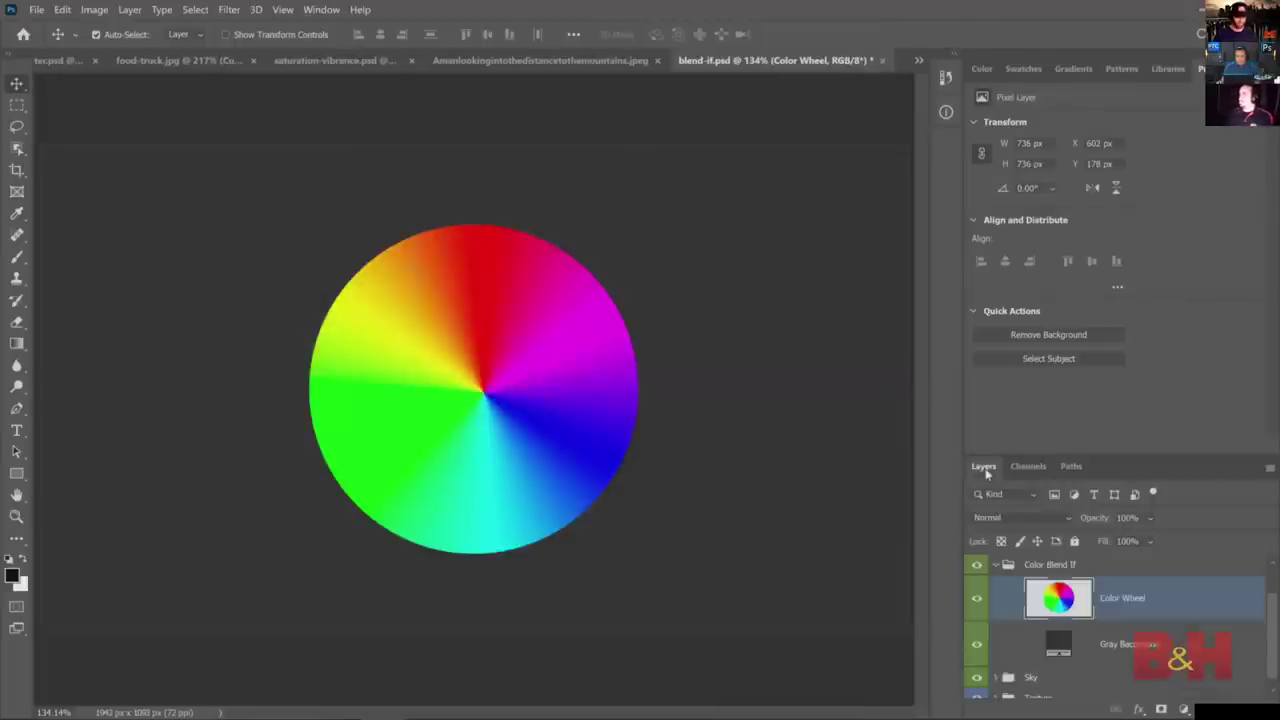
double_click(1235, 600)
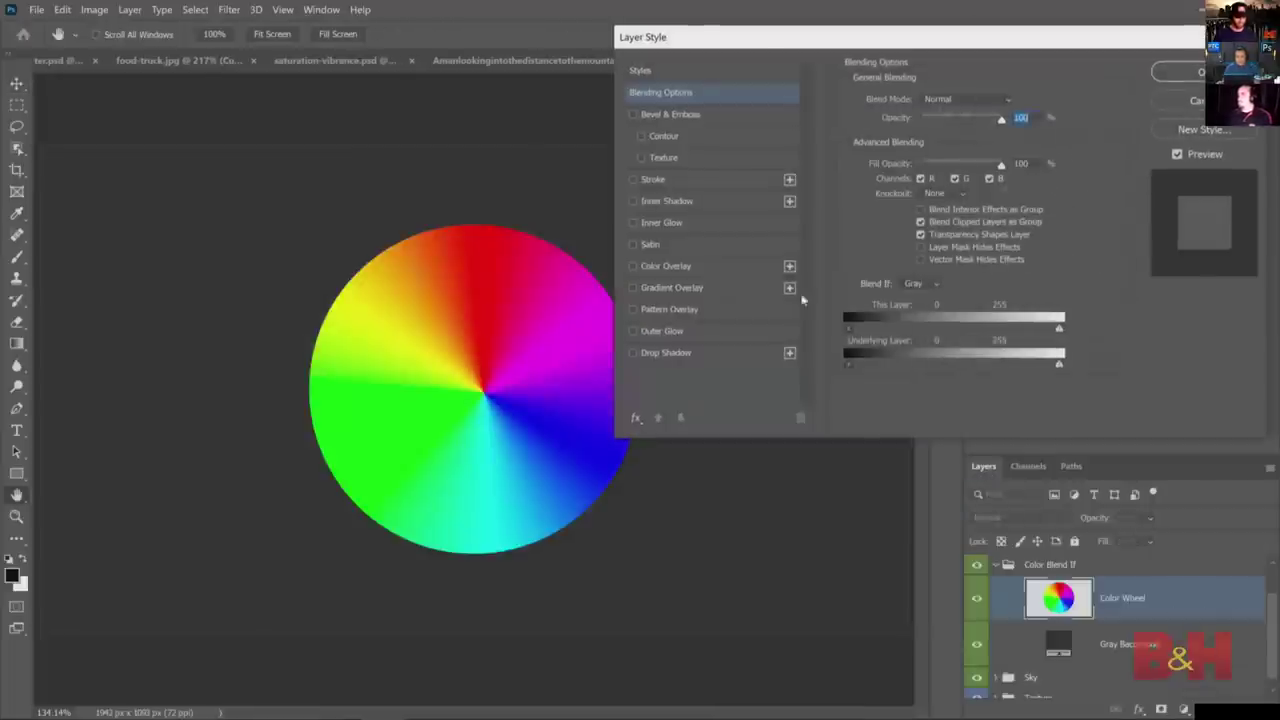
click(920, 283)
click(913, 330)
drag(848, 330, 810, 330)
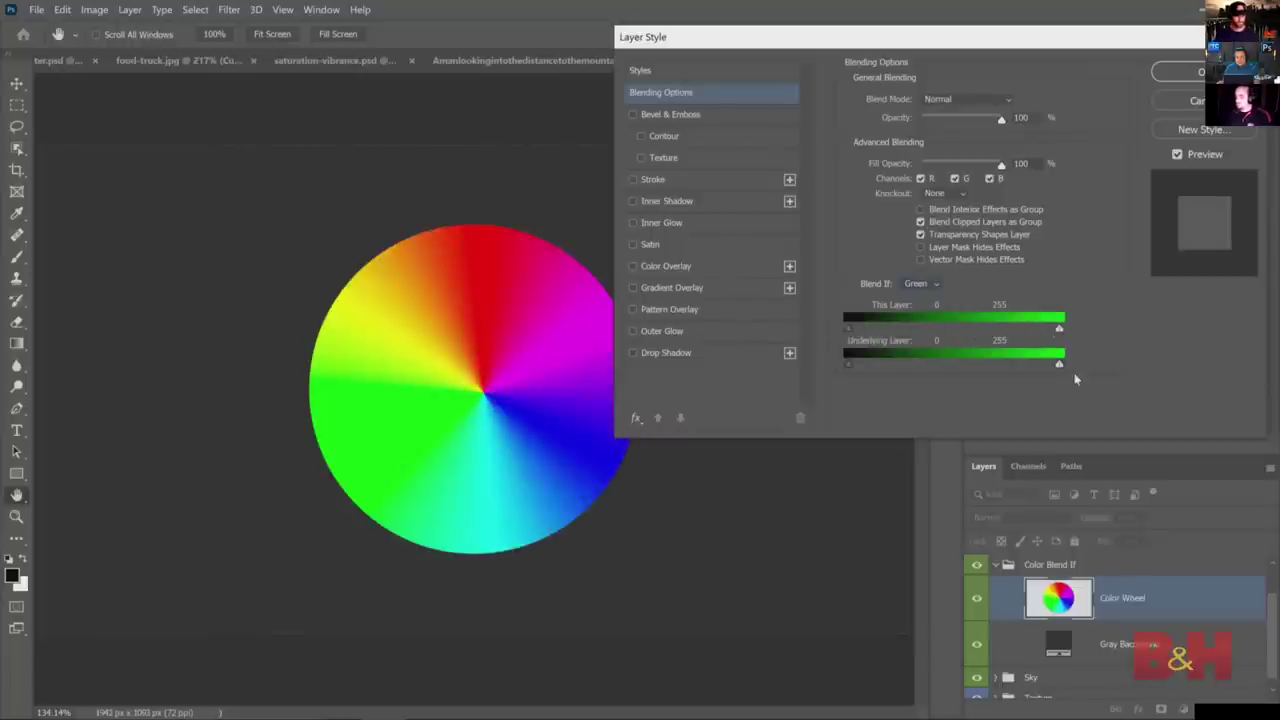
mouse_move(1060, 332)
mouse_down()
mouse_move(898, 330)
mouse_move(1060, 330)
mouse_up()
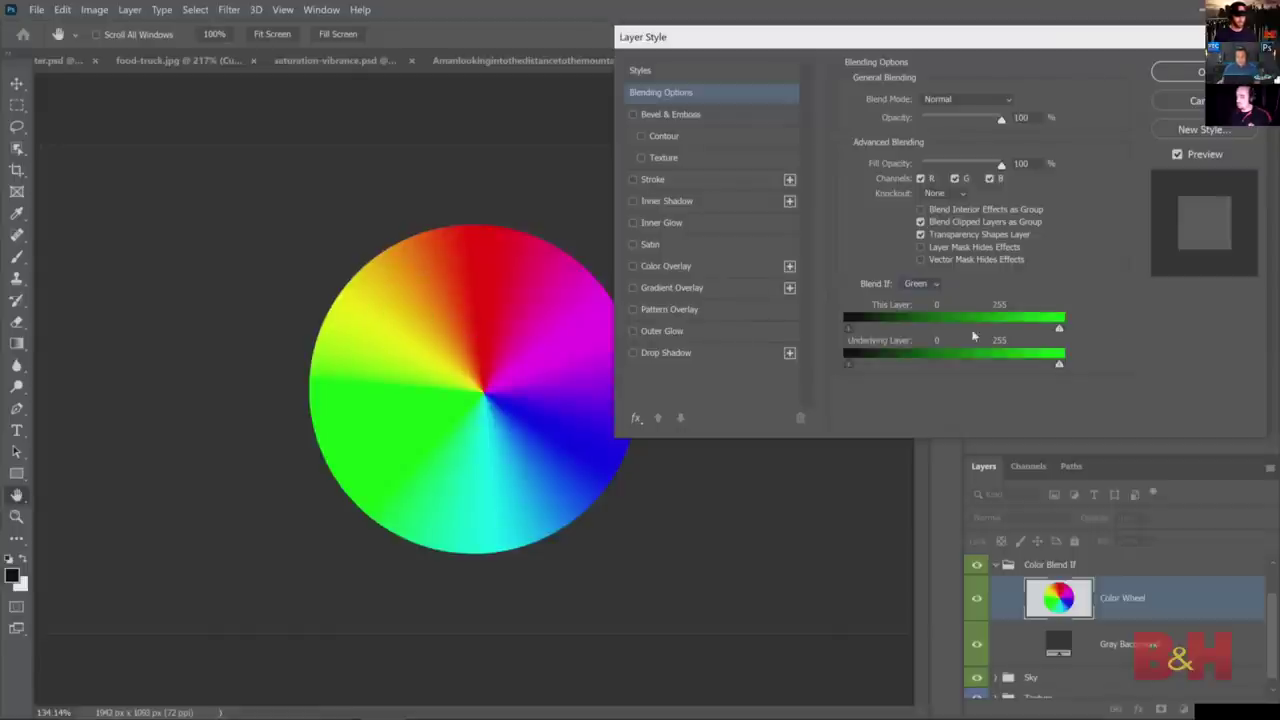
click(930, 283)
click(938, 340)
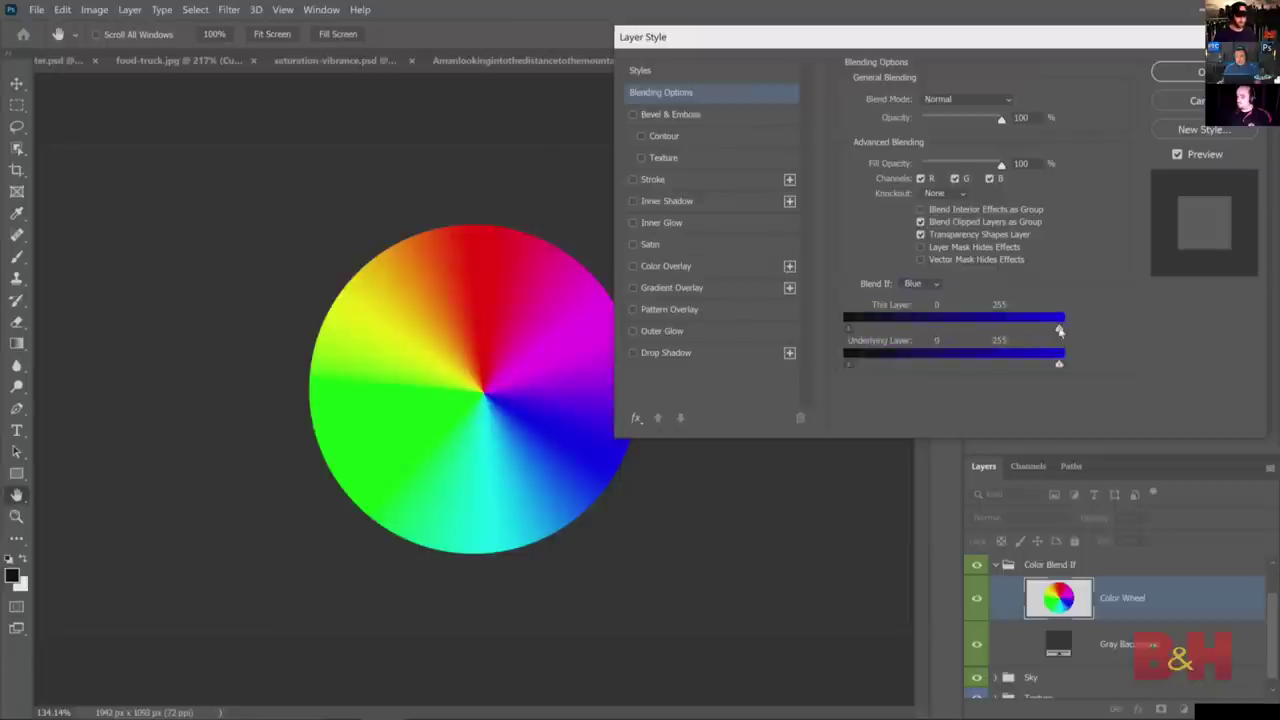
mouse_move(1062, 331)
mouse_down()
mouse_move(850, 332)
mouse_move(1076, 338)
mouse_up()
mouse_move(857, 333)
mouse_down()
mouse_move(1015, 330)
mouse_move(849, 330)
mouse_up()
click(1199, 101)
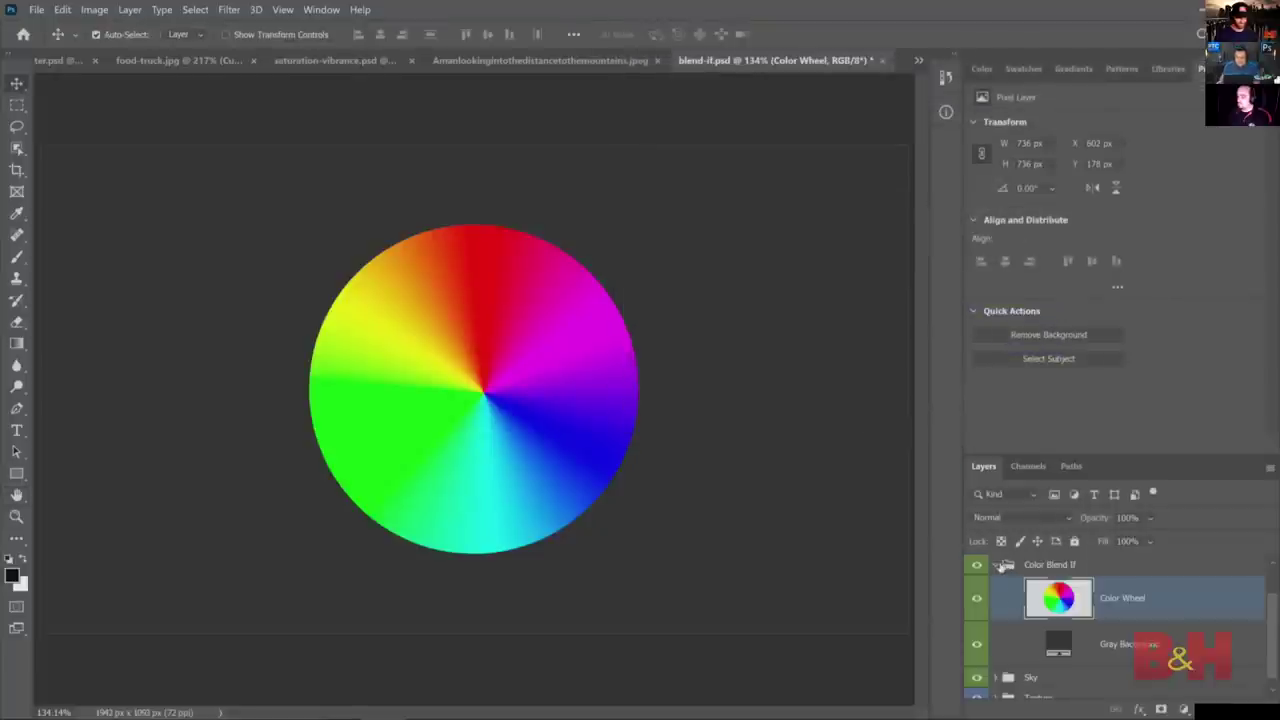
click(996, 566)
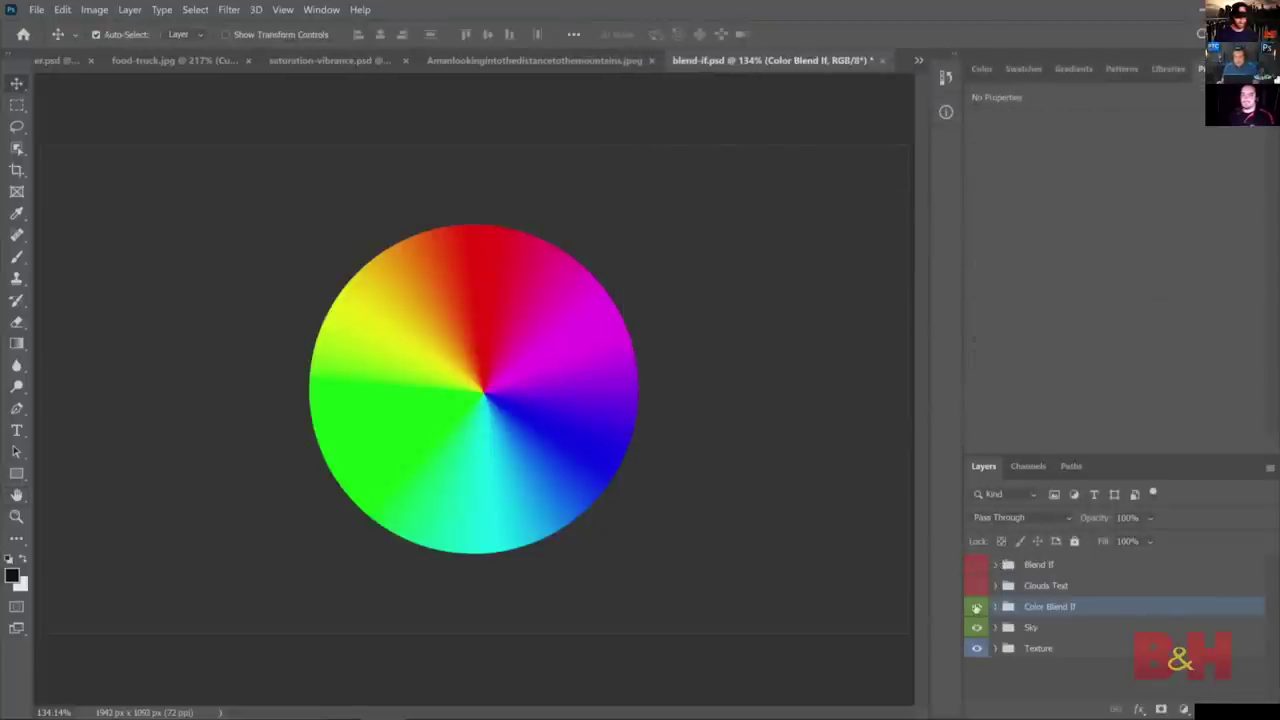
- Hide Color Blend If, expand the Sky group, and toggle the farm Photo layer to compare
click(977, 606)
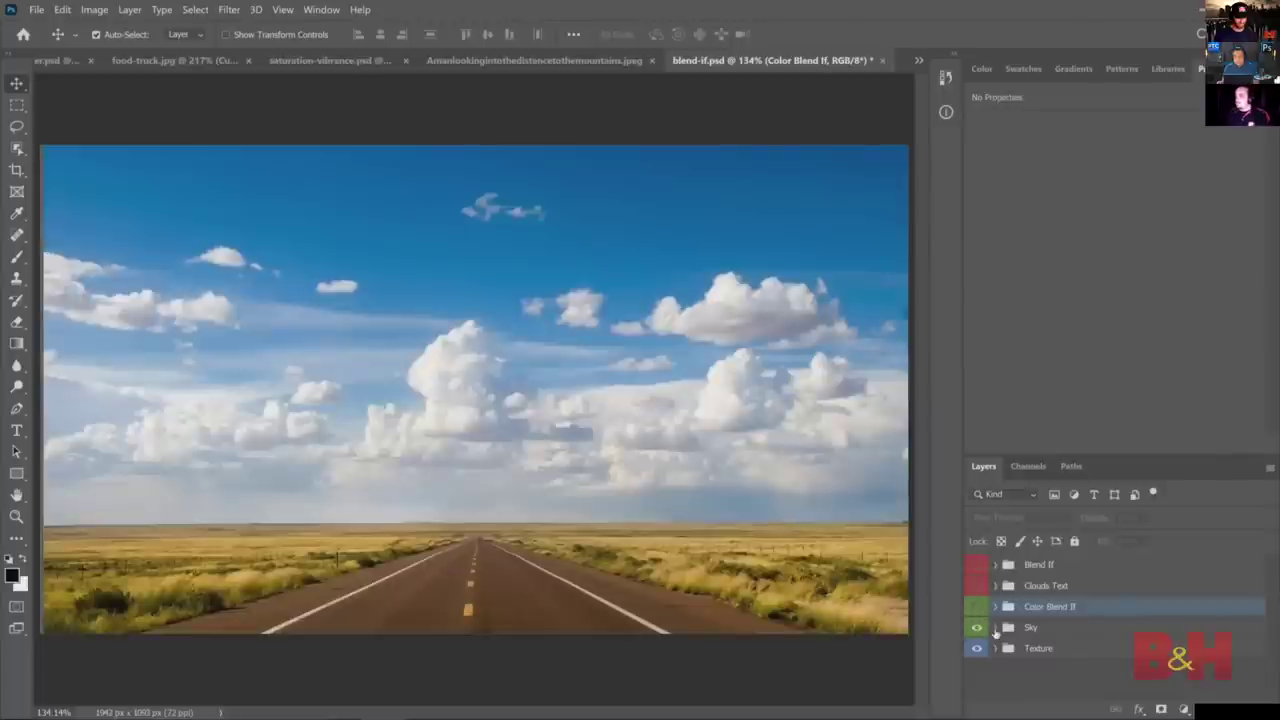
click(995, 628)
scroll(1010, 654, down, 2)
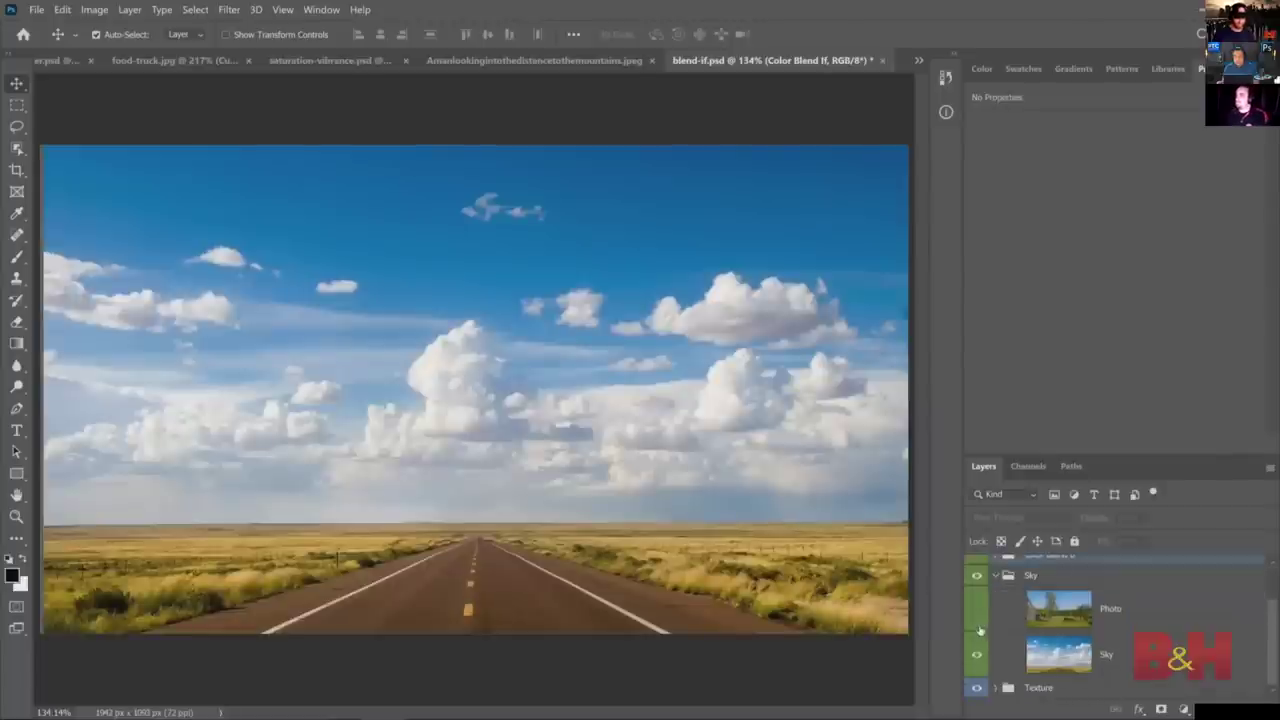
click(977, 610)
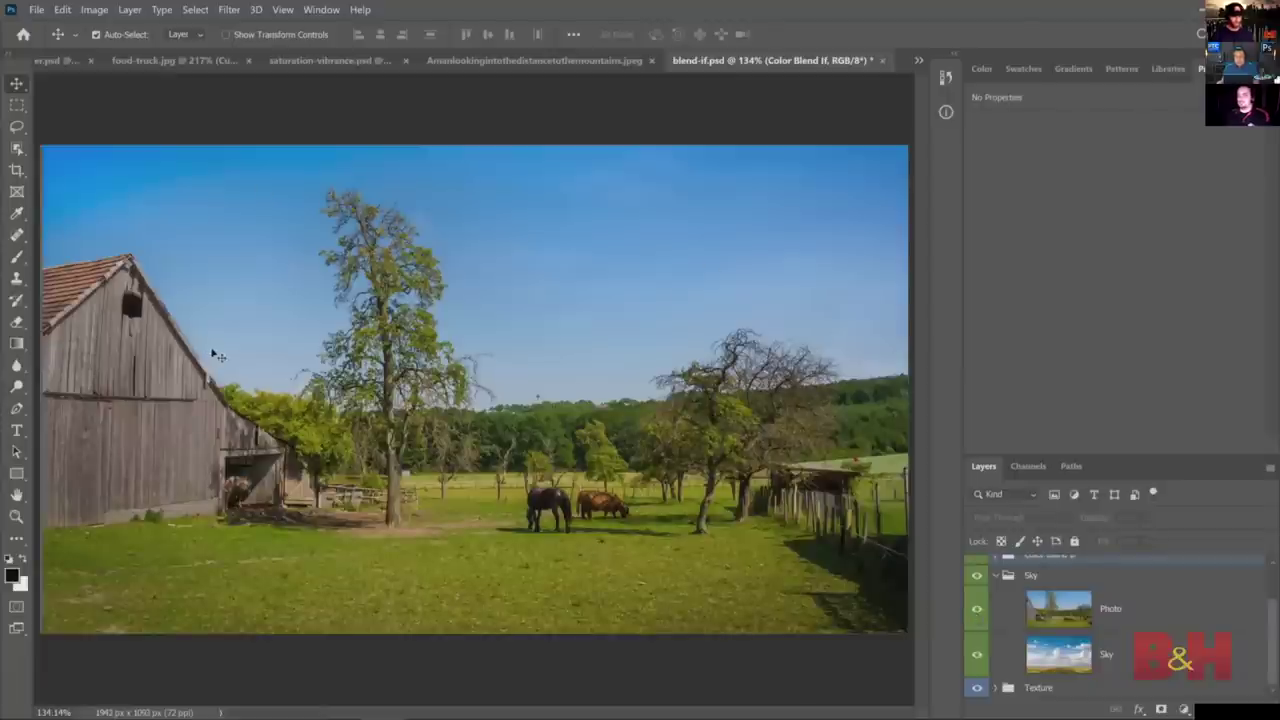
click(977, 610)
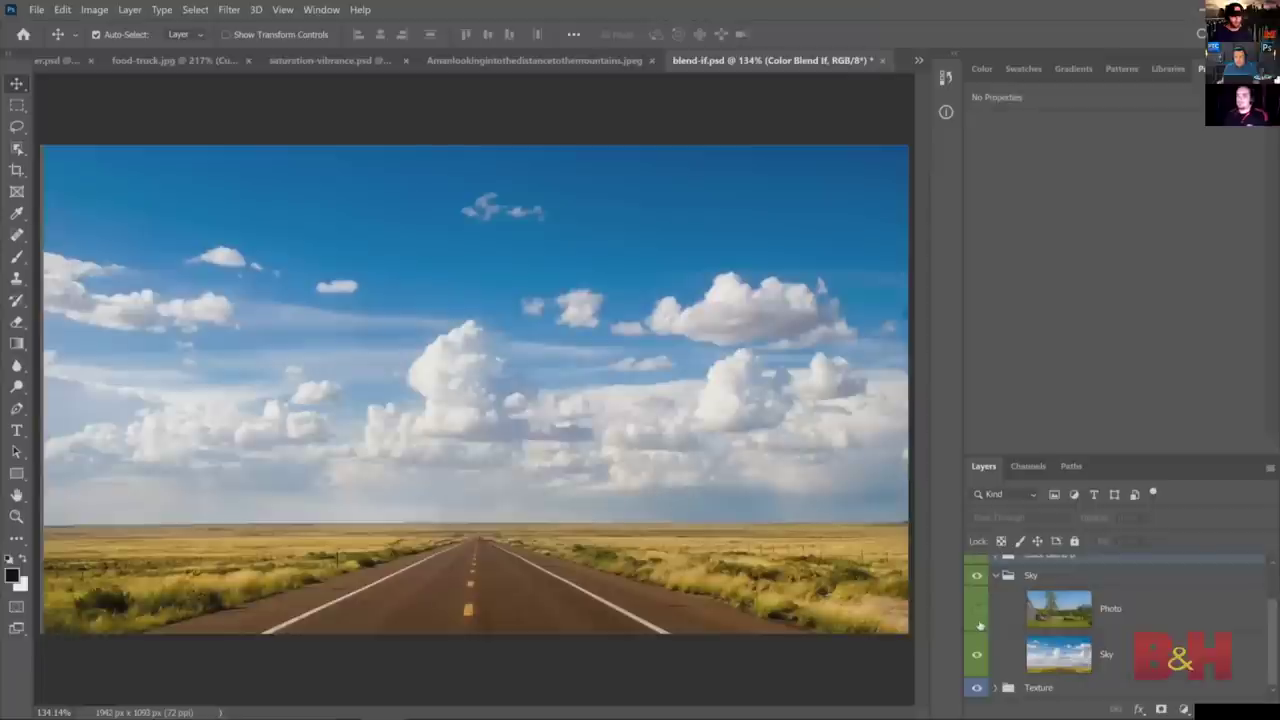
click(977, 611)
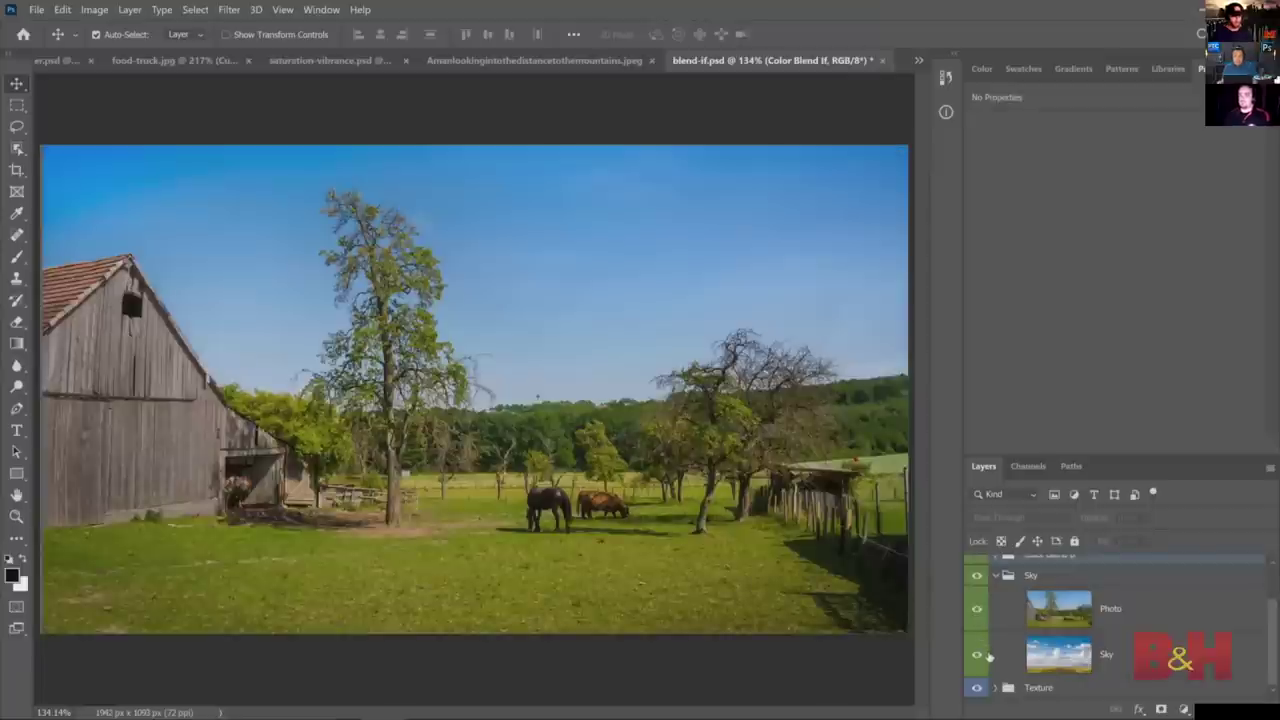
- Zoom in on the tall tree, fit the image on screen, and open the Photo layer's blending options
click(16, 516)
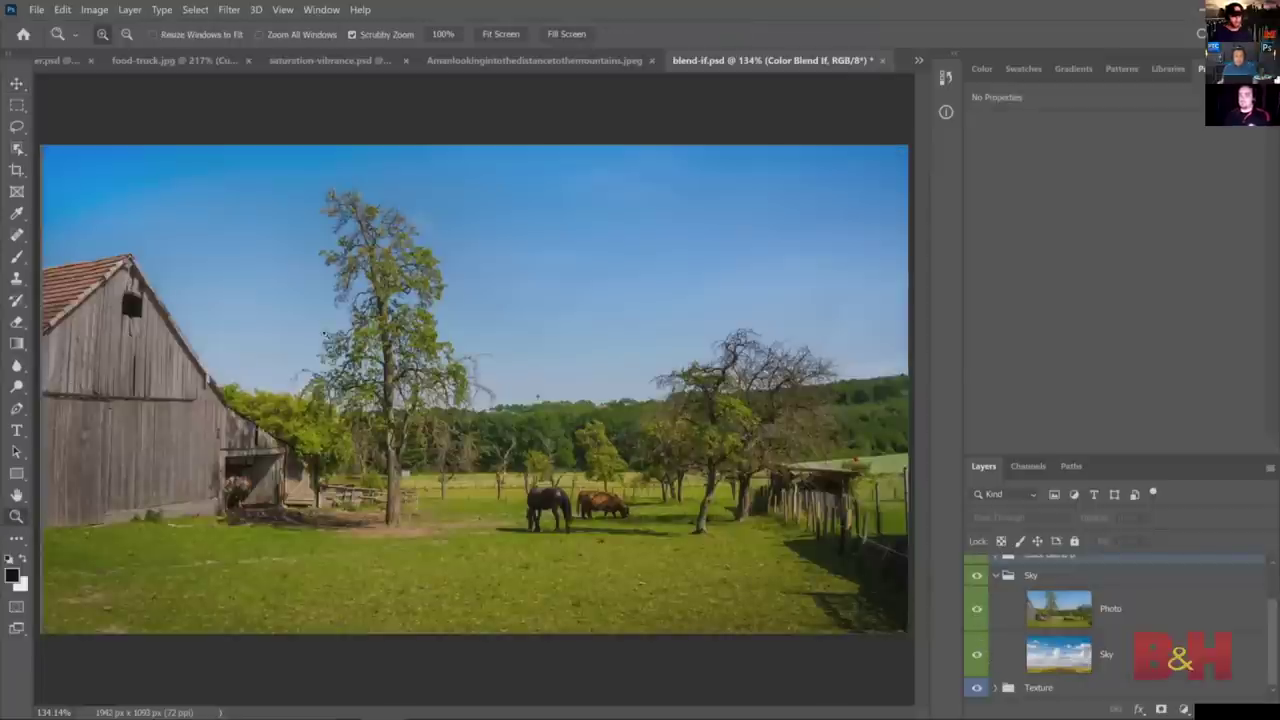
drag(371, 297, 340, 311)
right_click(619, 367)
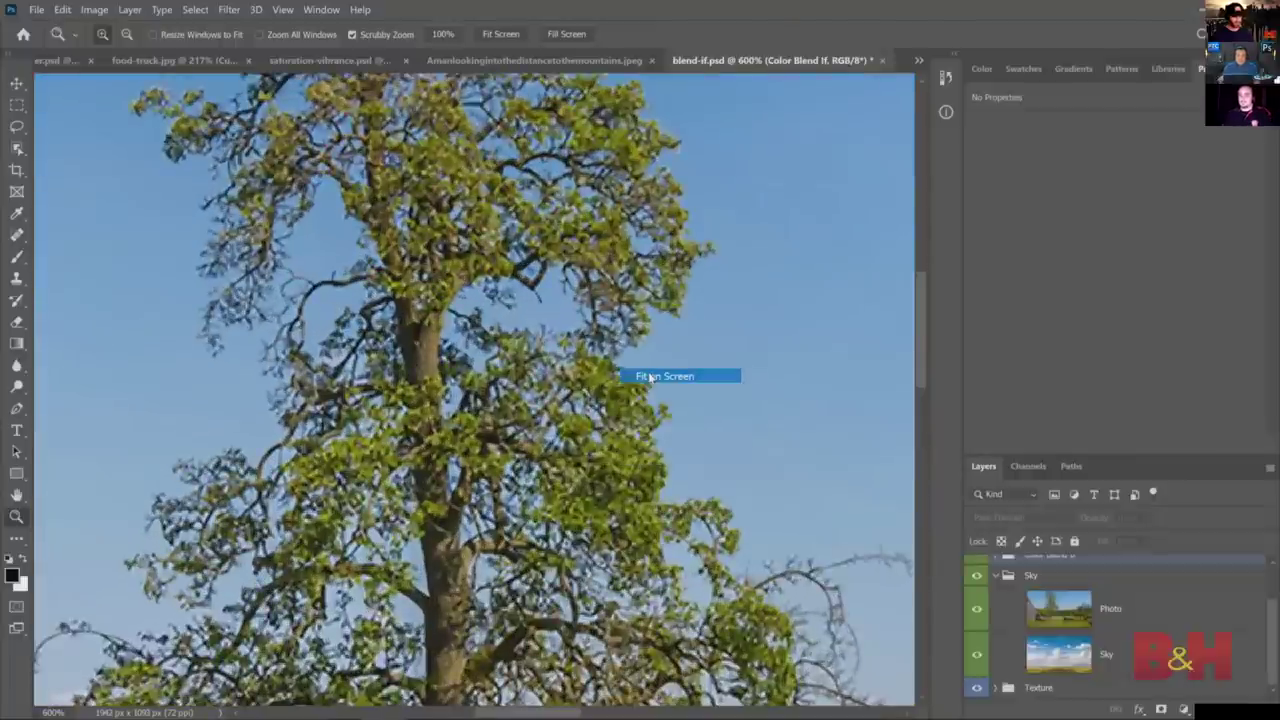
click(650, 377)
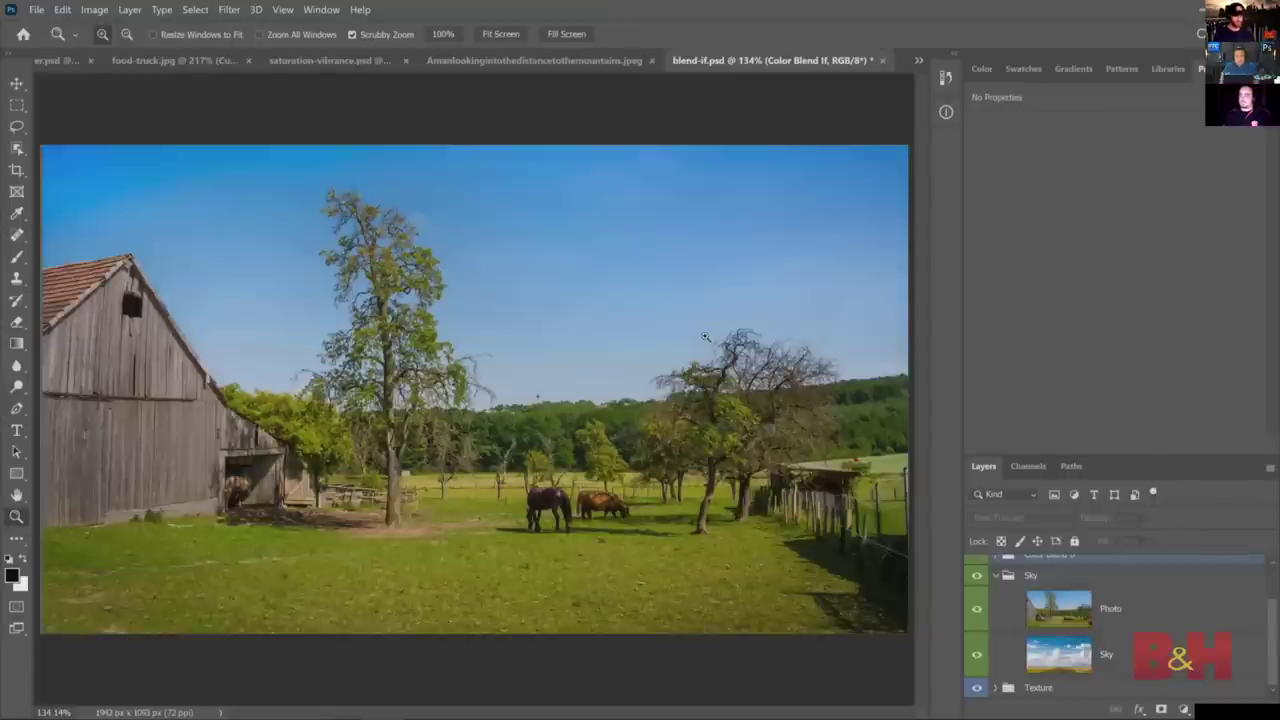
click(1160, 612)
double_click(1210, 617)
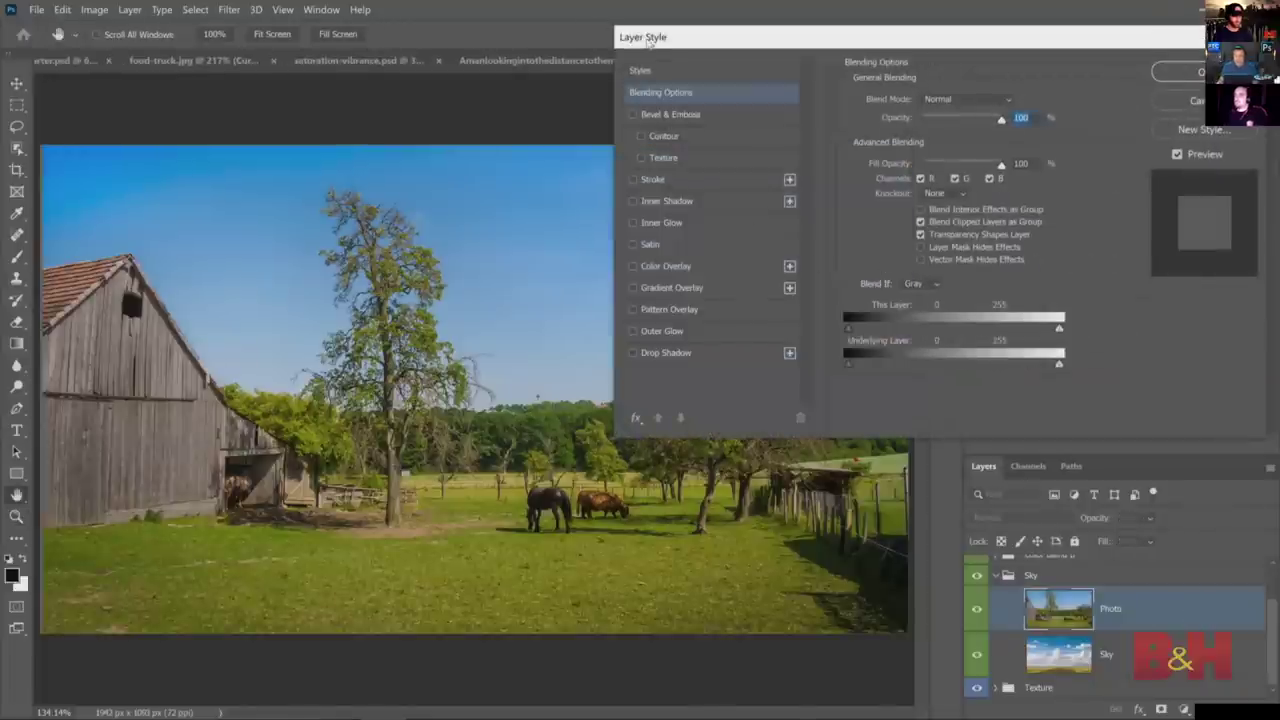
click(929, 286)
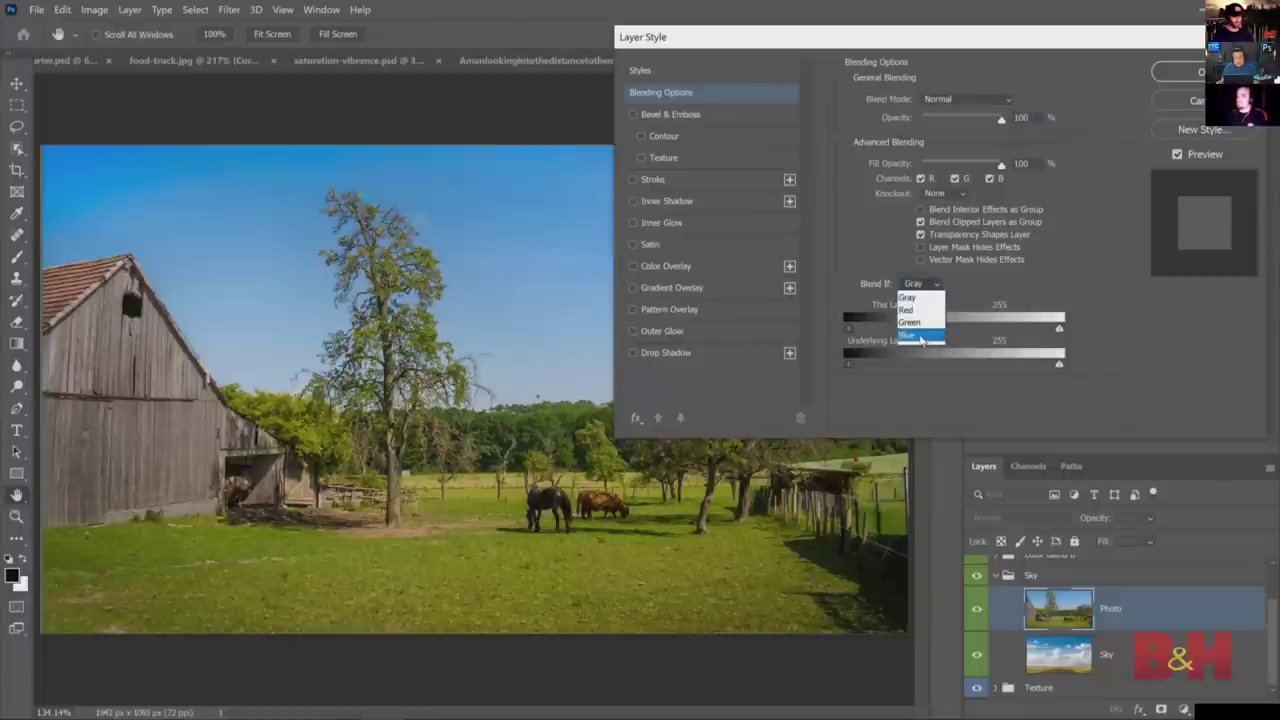
click(920, 337)
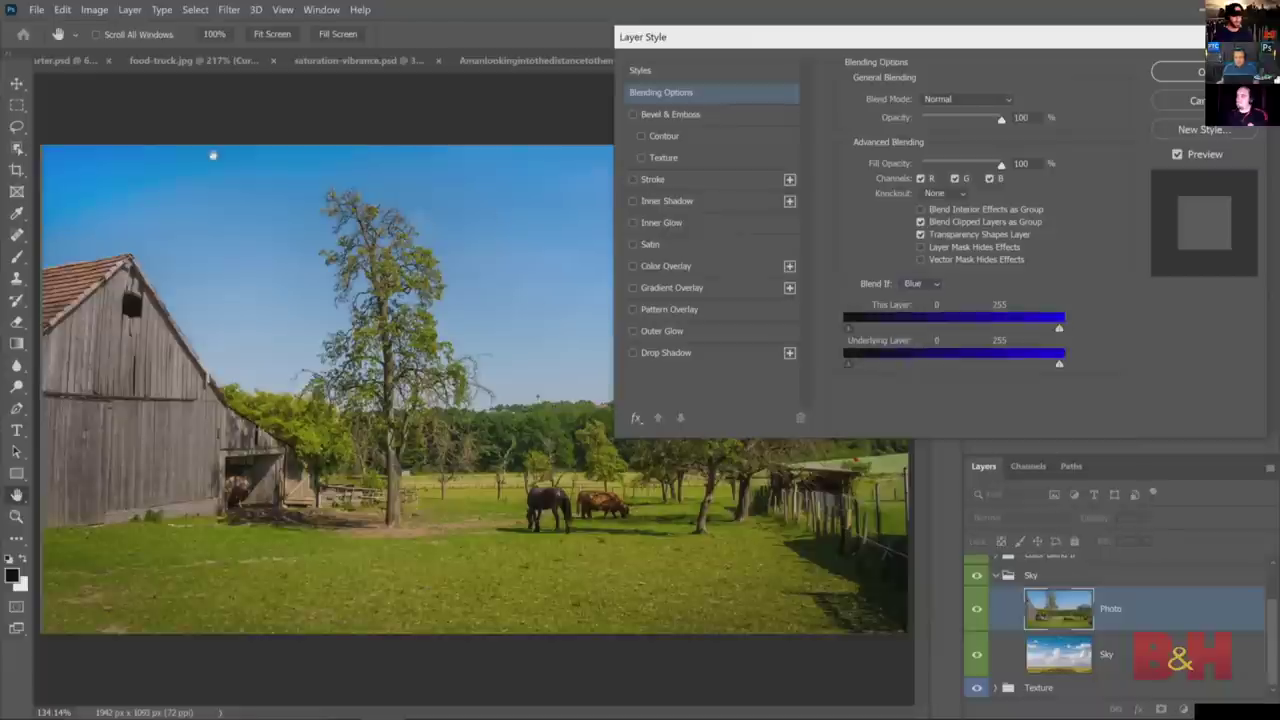
key(Return)
key(z)
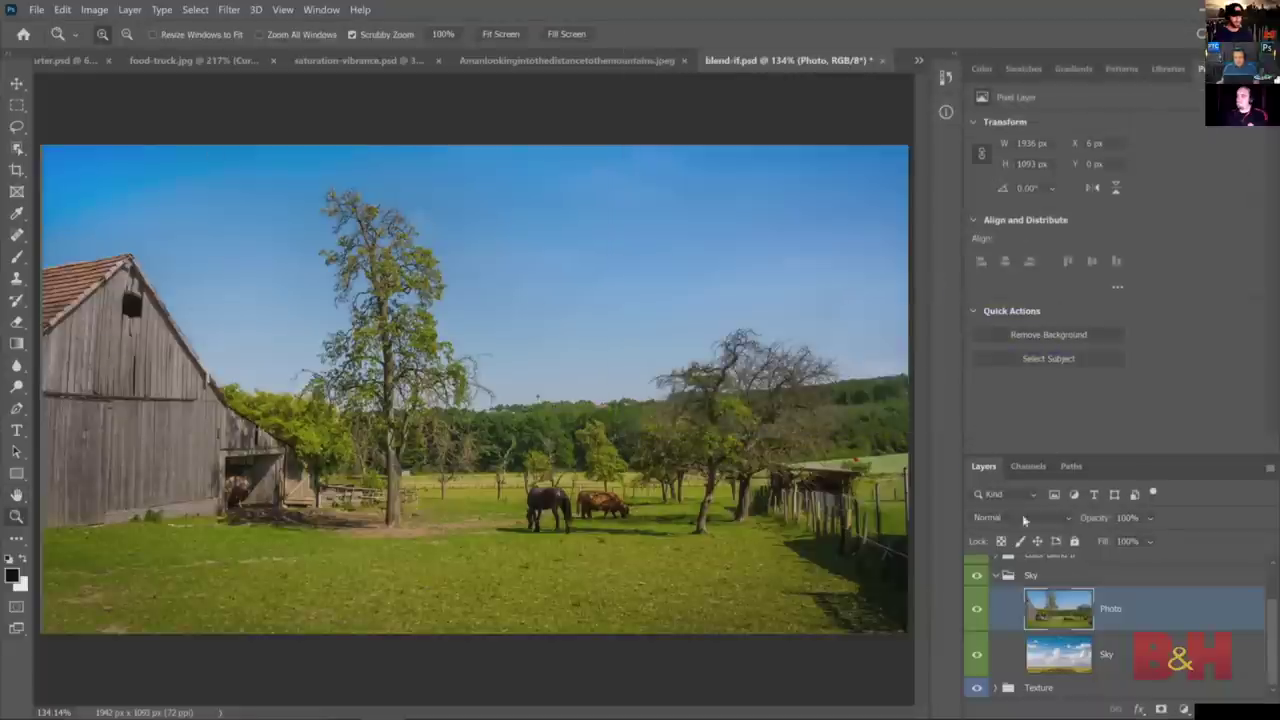
click(1028, 466)
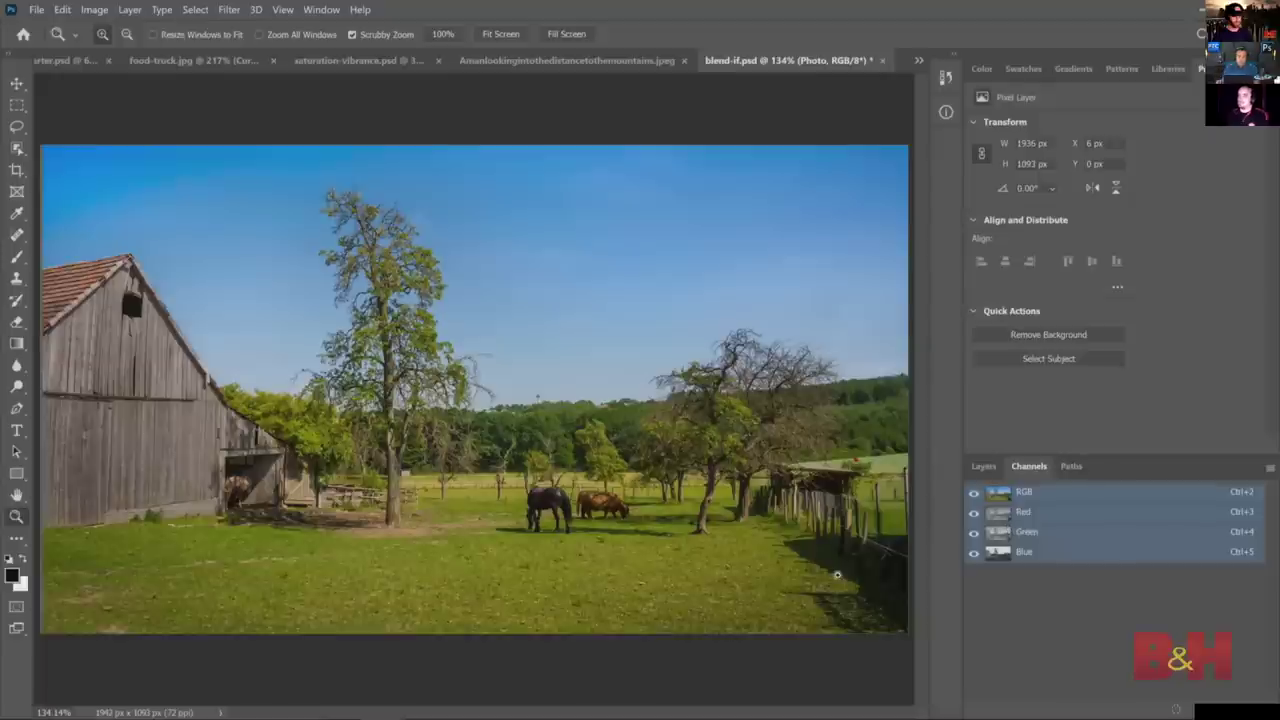
click(1004, 515)
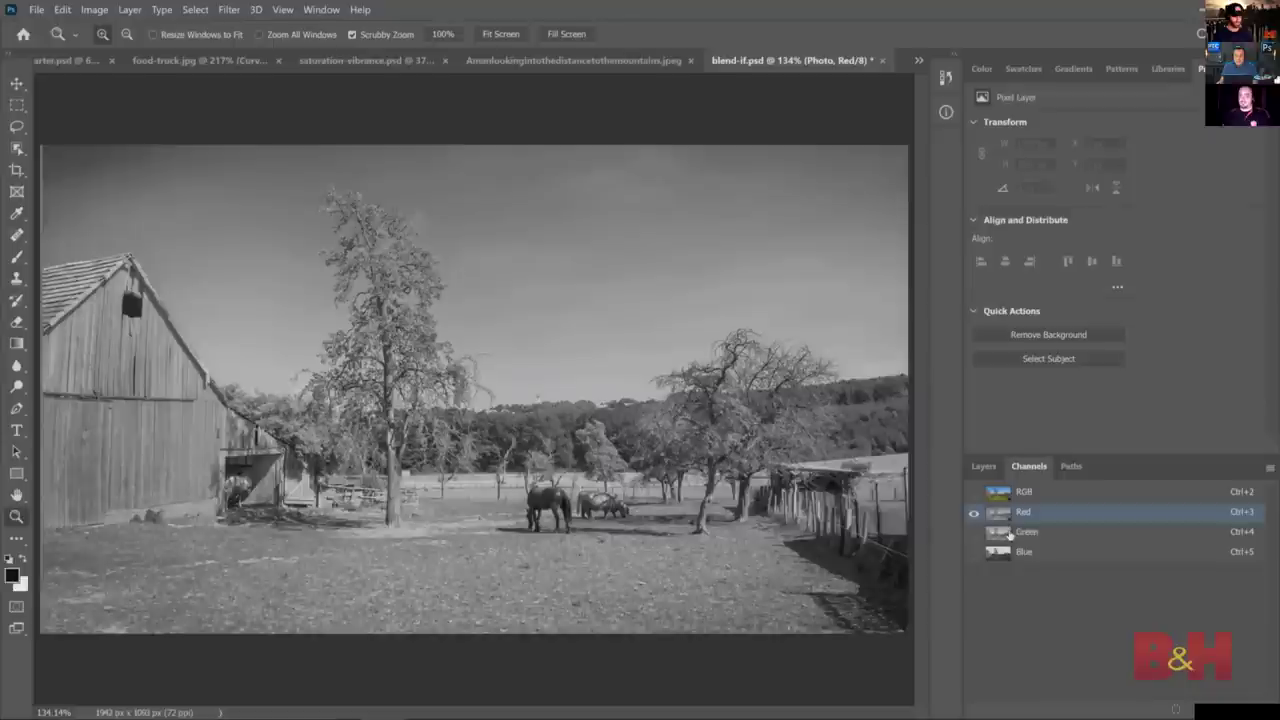
click(1010, 537)
click(1009, 554)
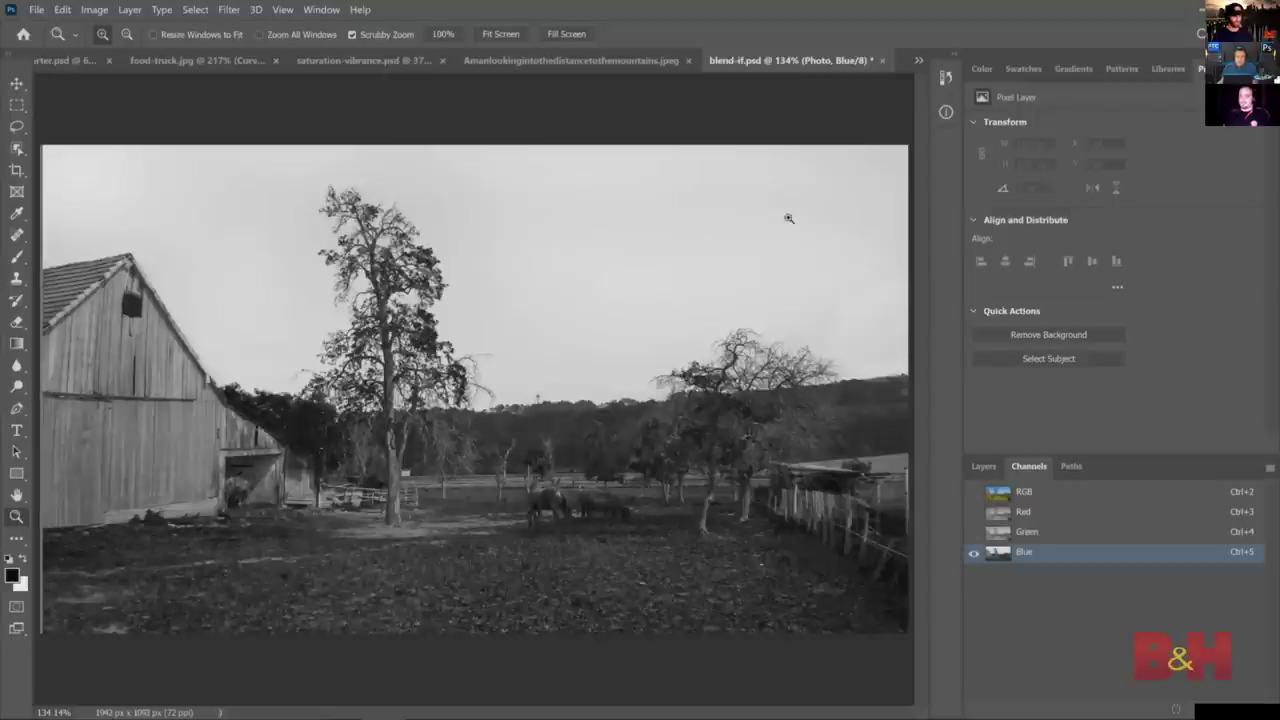
click(1023, 489)
click(983, 466)
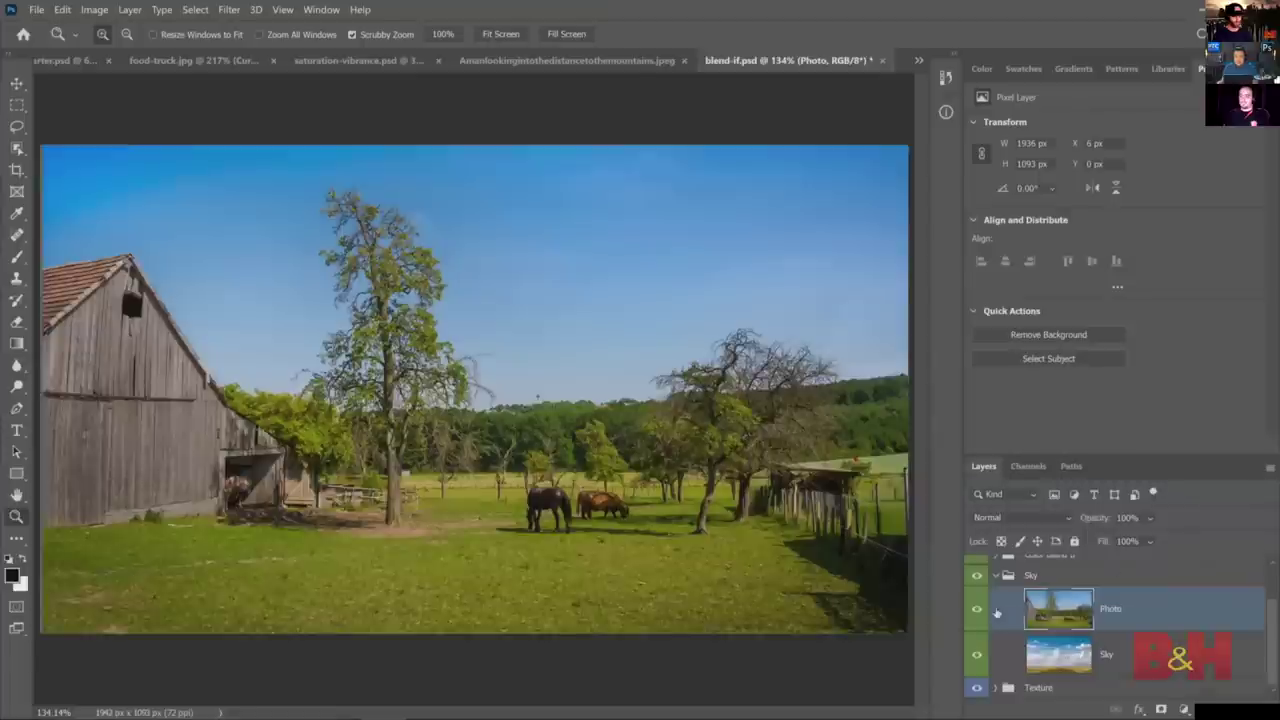
double_click(1191, 611)
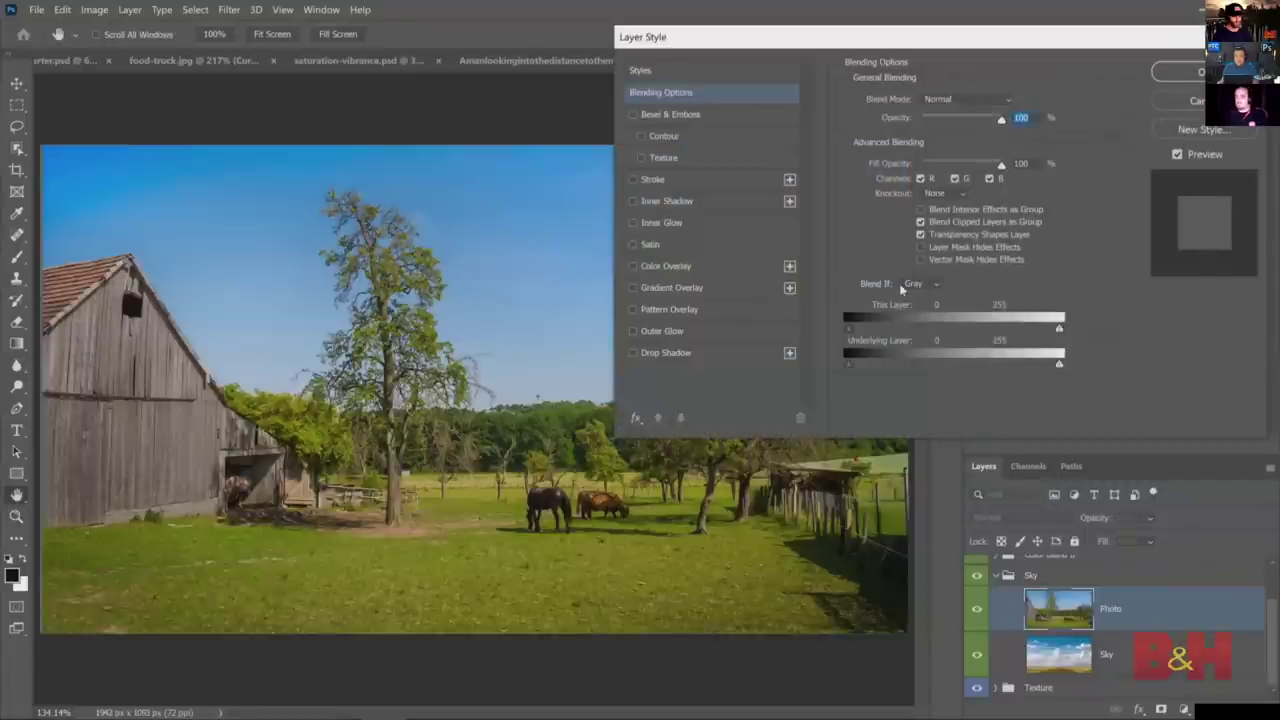
- Blend the Photo layer on Blue with This Layer split to 161/200, then select Sky
click(915, 284)
click(922, 340)
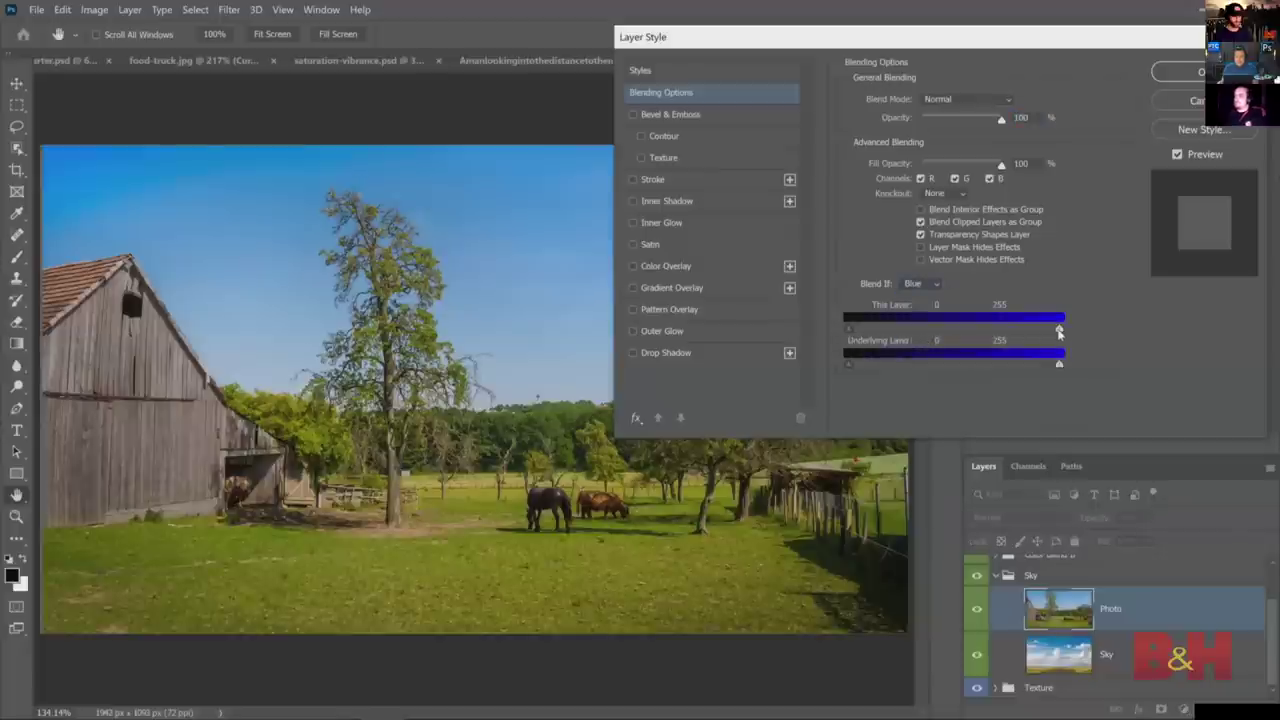
drag(1058, 330, 1015, 332)
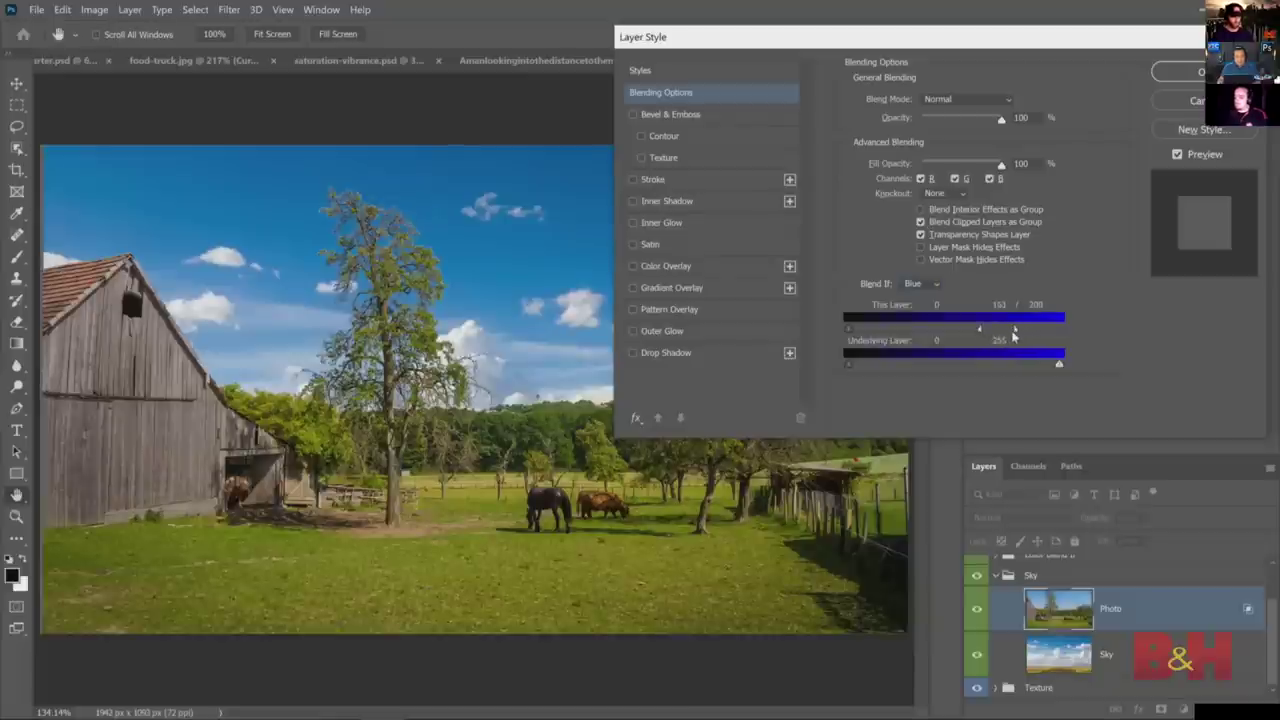
click(1185, 72)
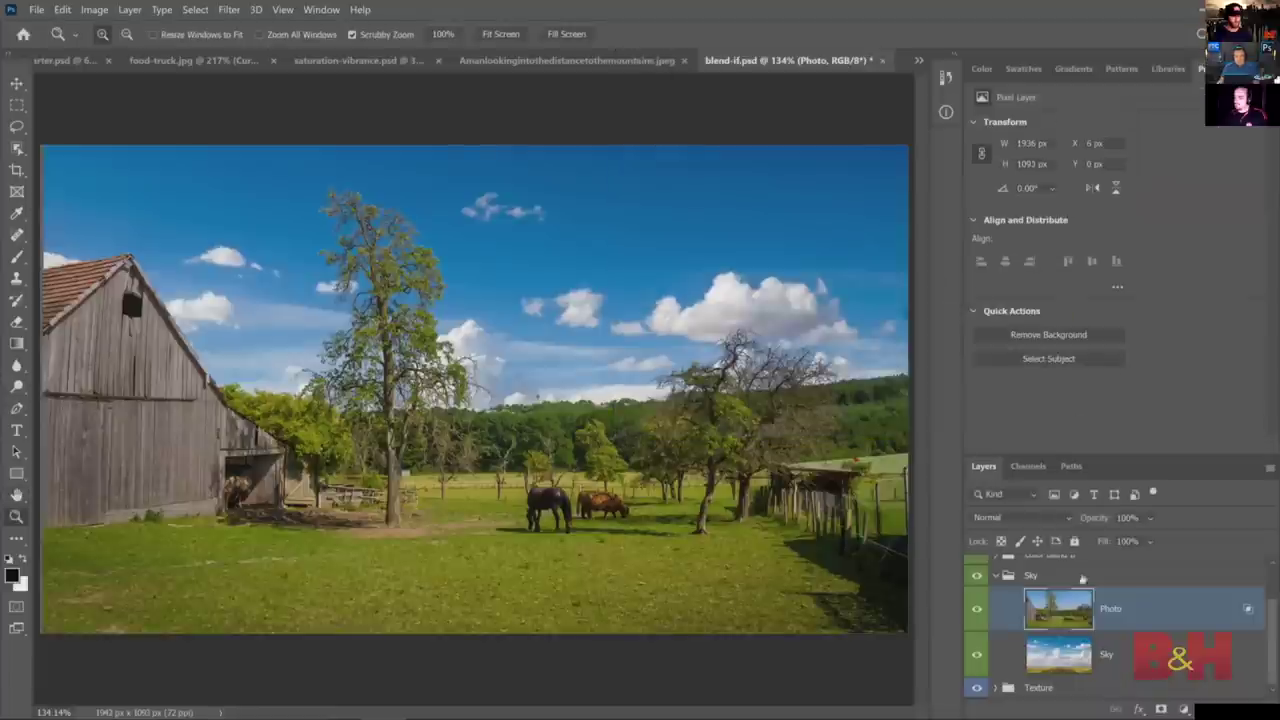
click(1105, 660)
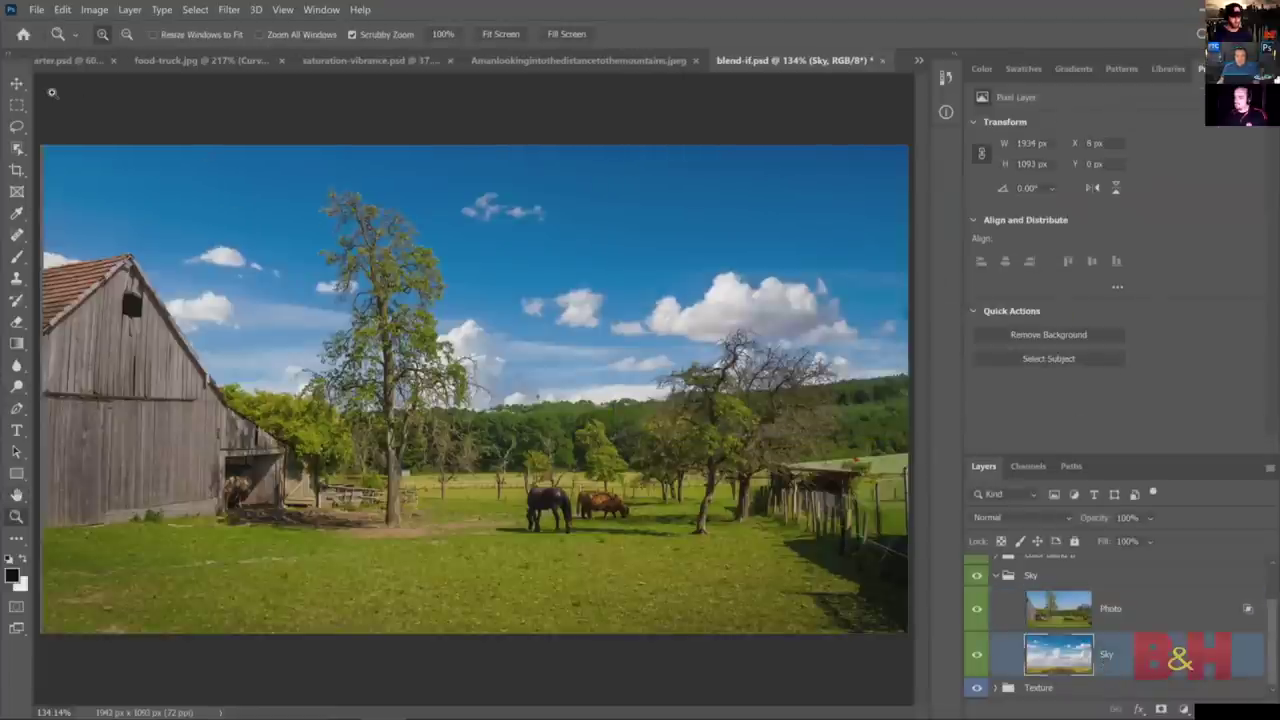
- Raise the Sky layer to about Y −226 px so larger cumulus clouds show above the barn
click(17, 84)
mouse_move(470, 468)
mouse_down()
mouse_move(471, 414)
mouse_move(470, 462)
mouse_up()
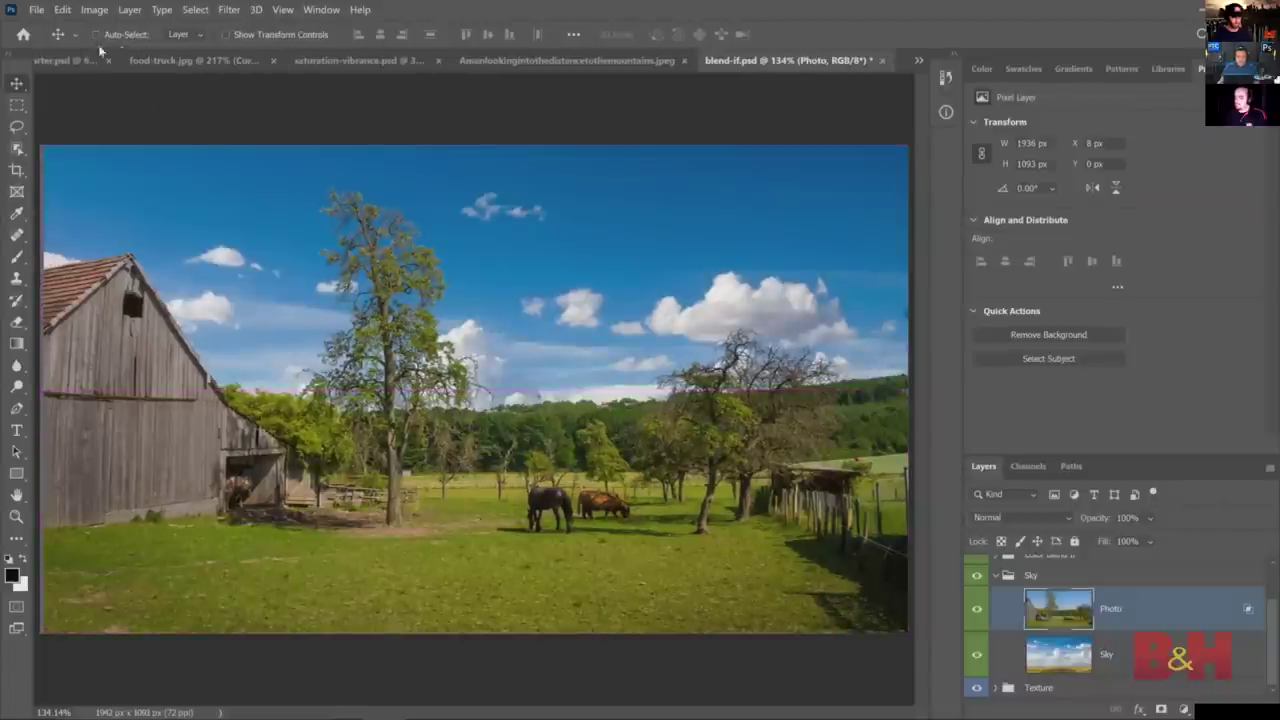
click(1155, 668)
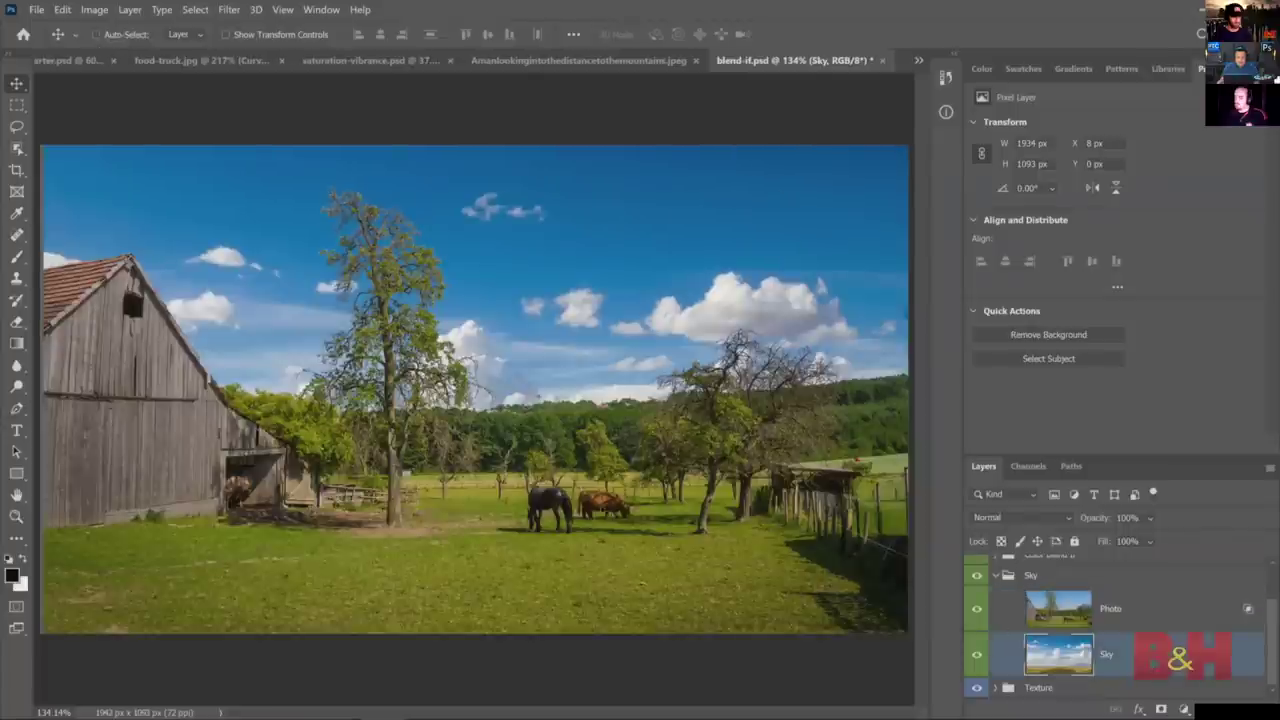
drag(515, 500, 505, 396)
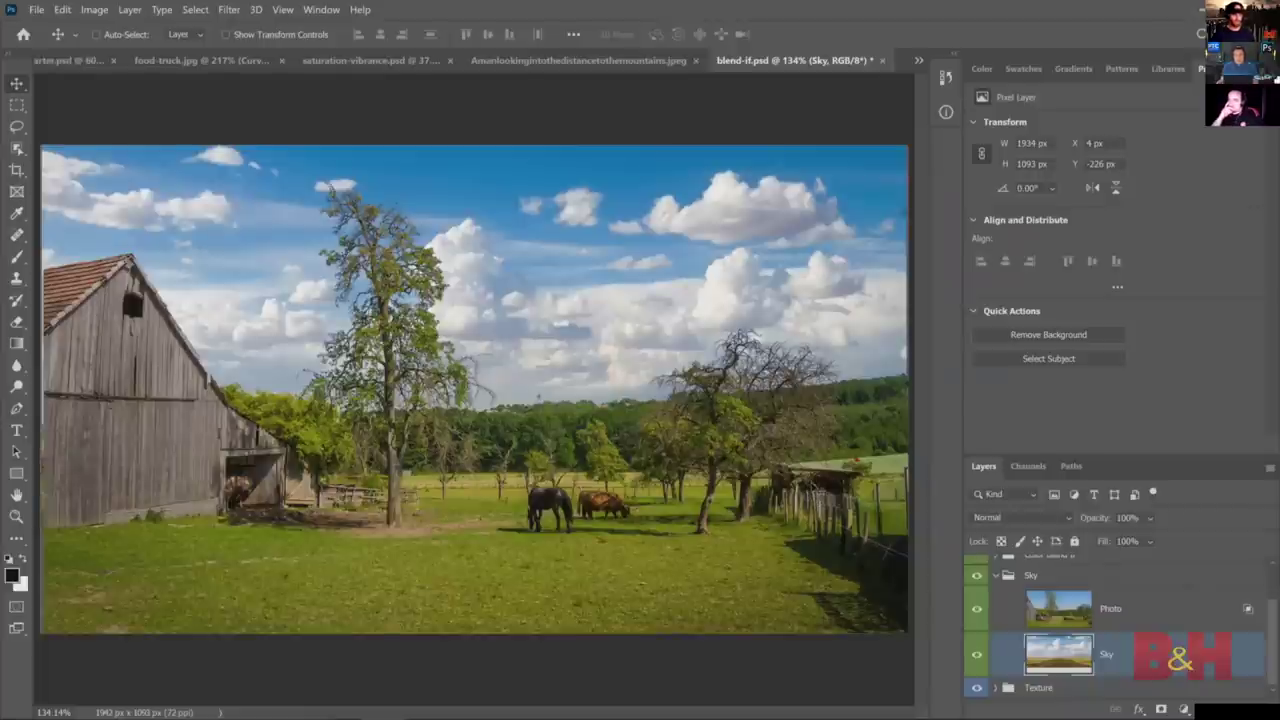
key(z)
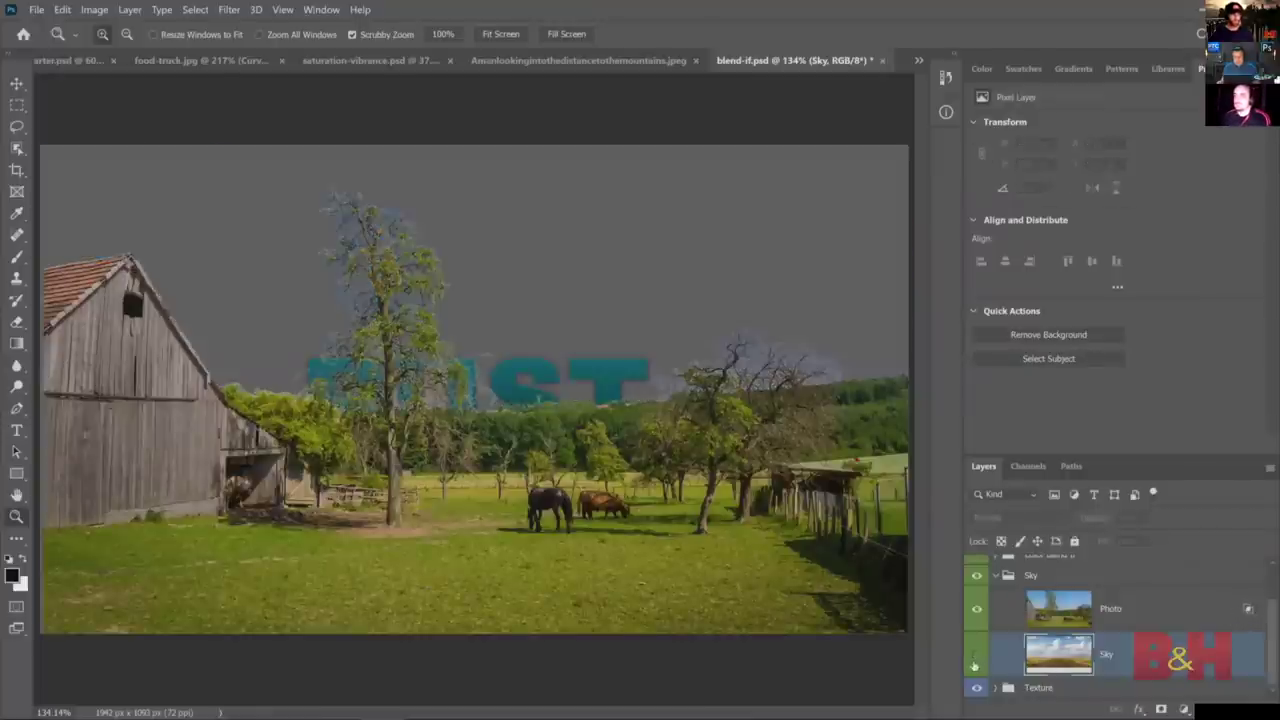
double_click(1250, 609)
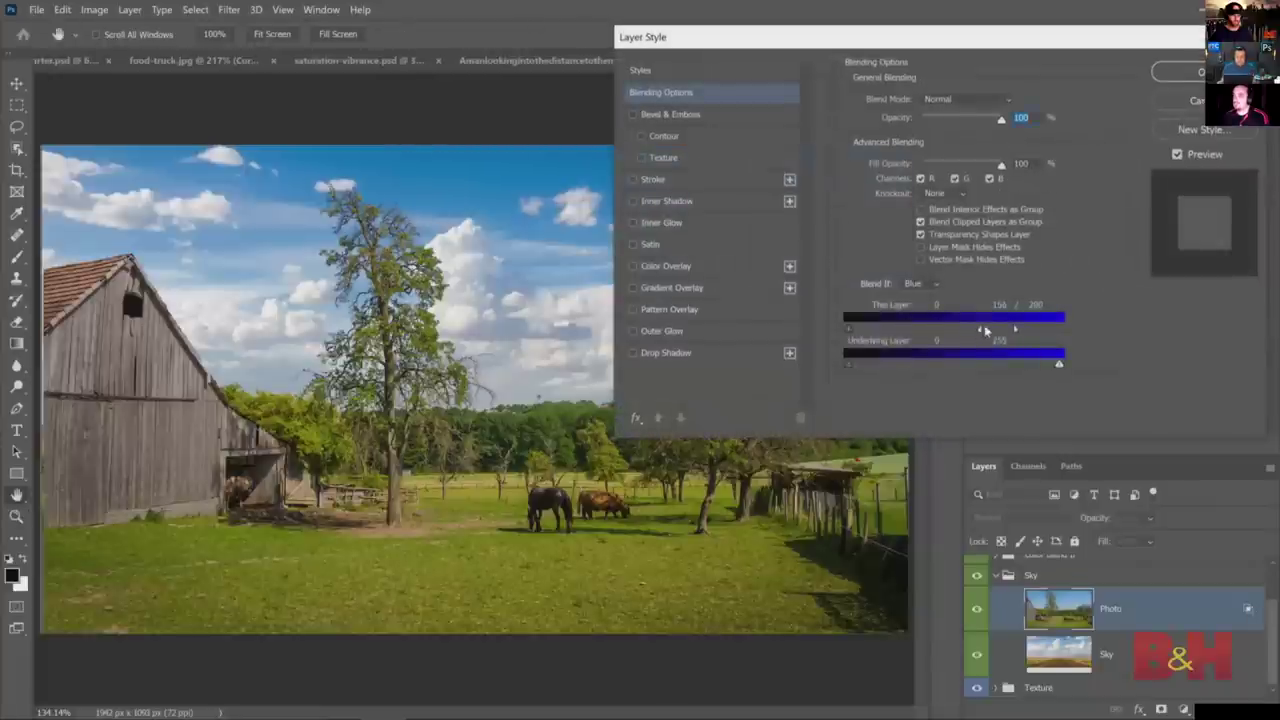
- Reset the Photo layer's Blue blend range so the clouds disappear, and zoom in on the tall tree
drag(980, 332, 1059, 328)
click(1190, 76)
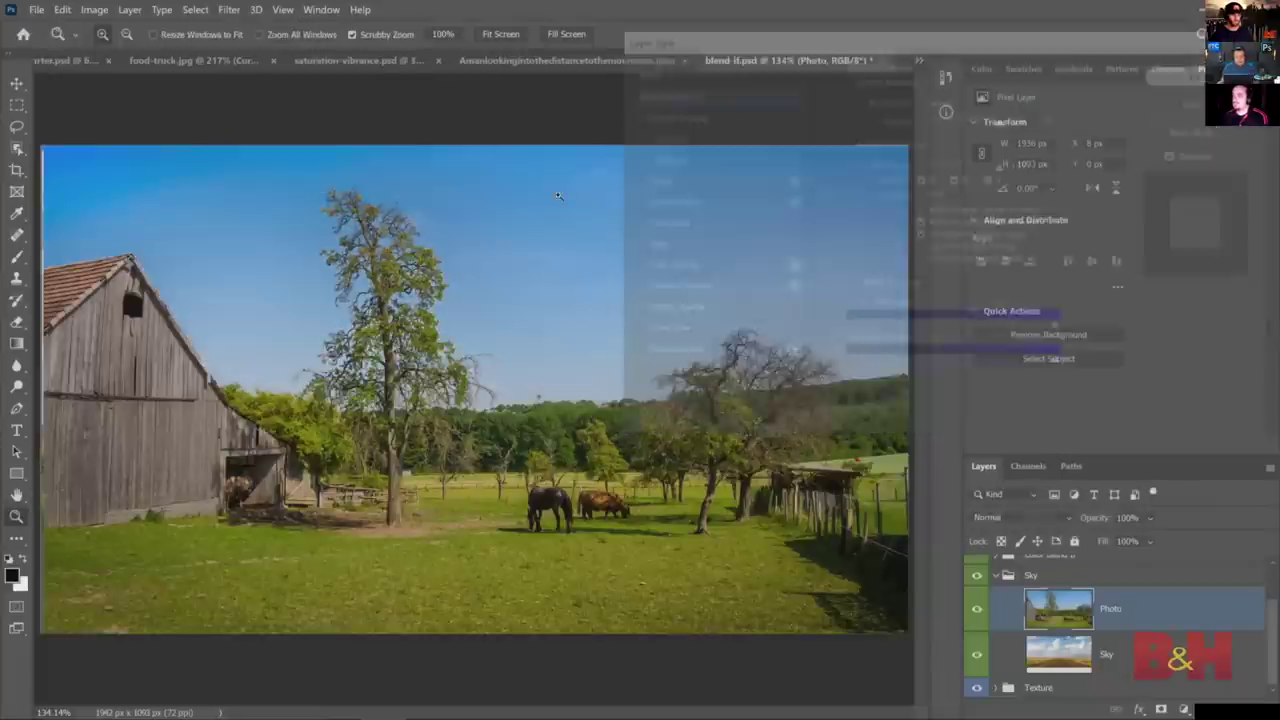
drag(340, 238, 432, 528)
scroll(323, 508, left, 5)
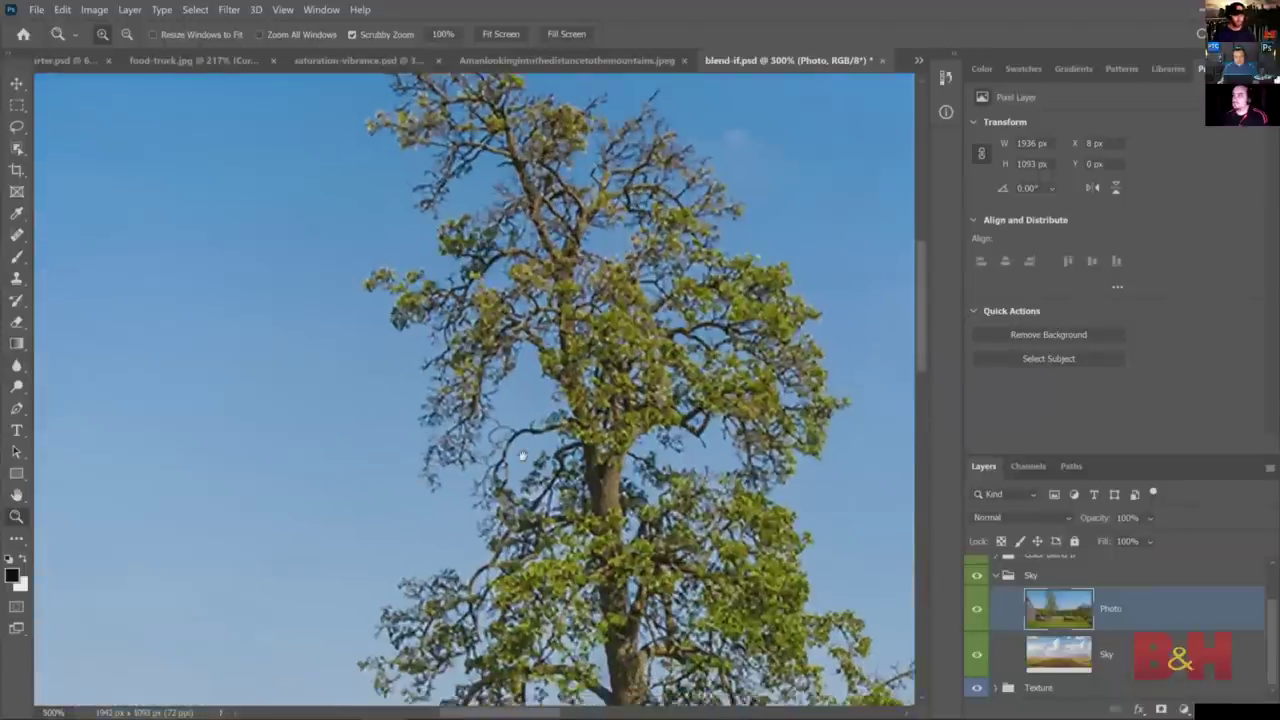
- Toggle the Photo layer's visibility to compare it with the sky, then fit the image on screen
click(977, 609)
click(977, 609)
click(977, 609)
scroll(590, 262, up, 3)
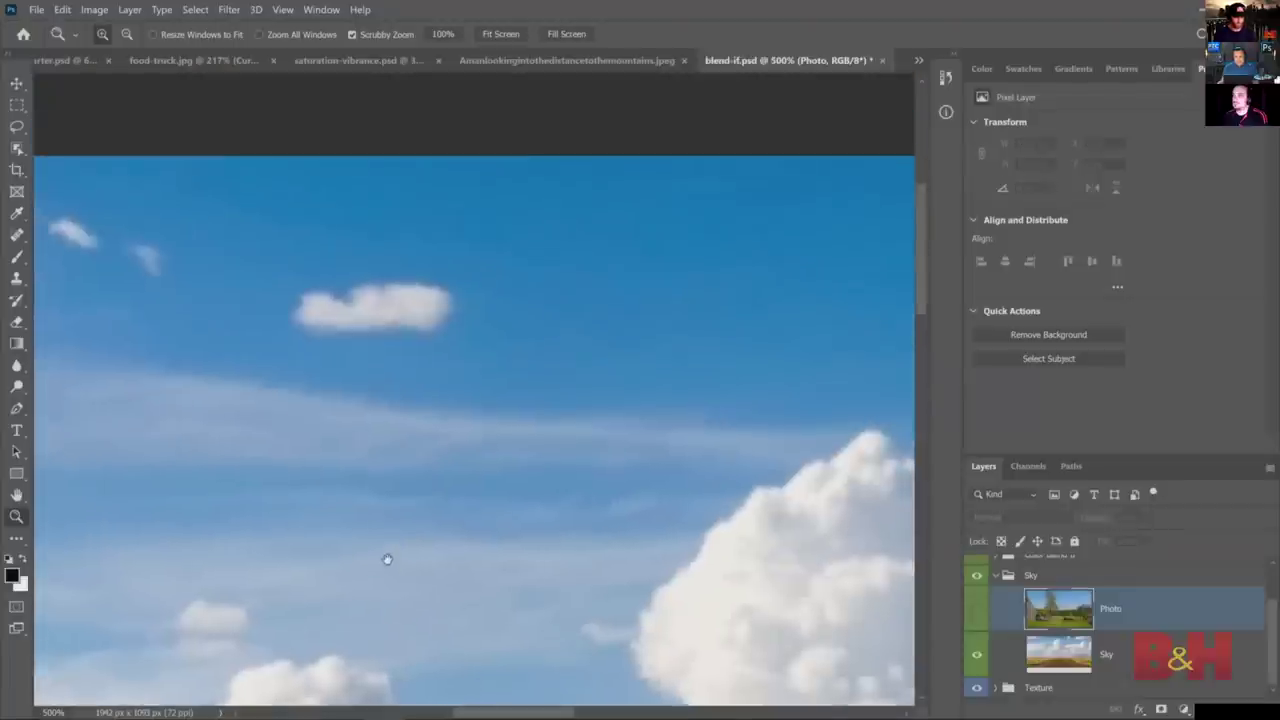
click(977, 609)
click(977, 609)
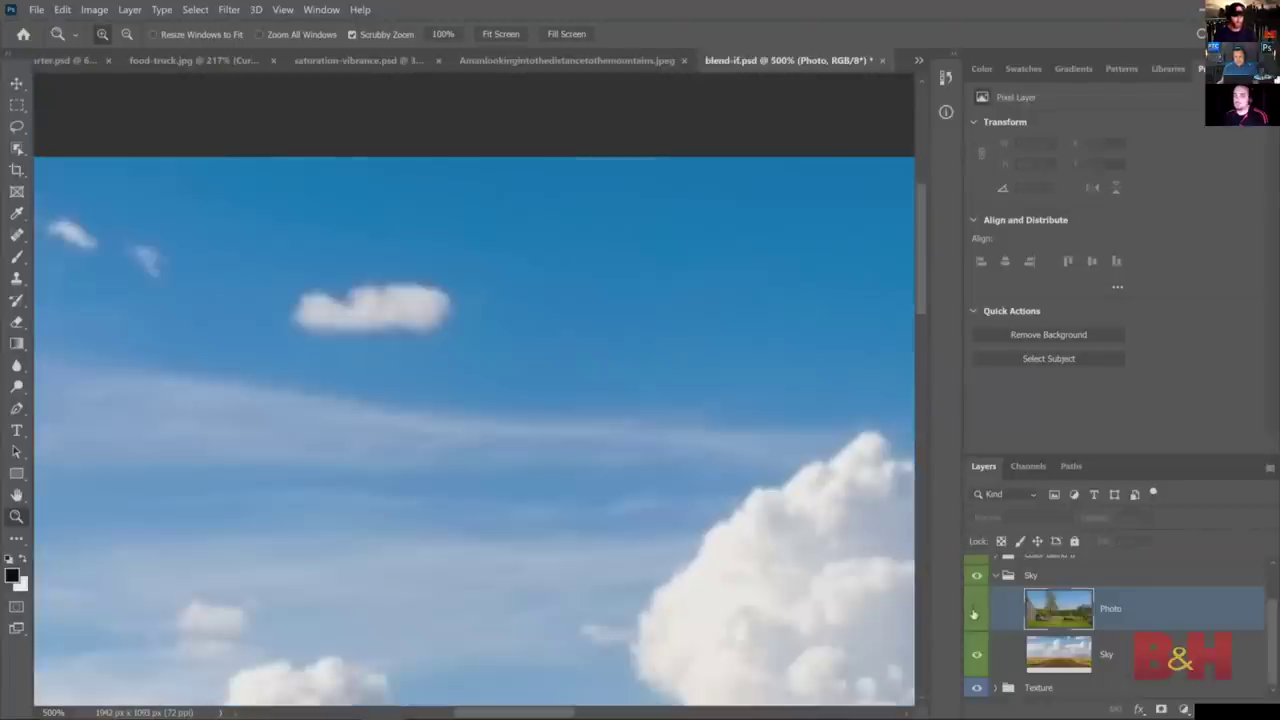
click(977, 609)
right_click(406, 410)
click(418, 403)
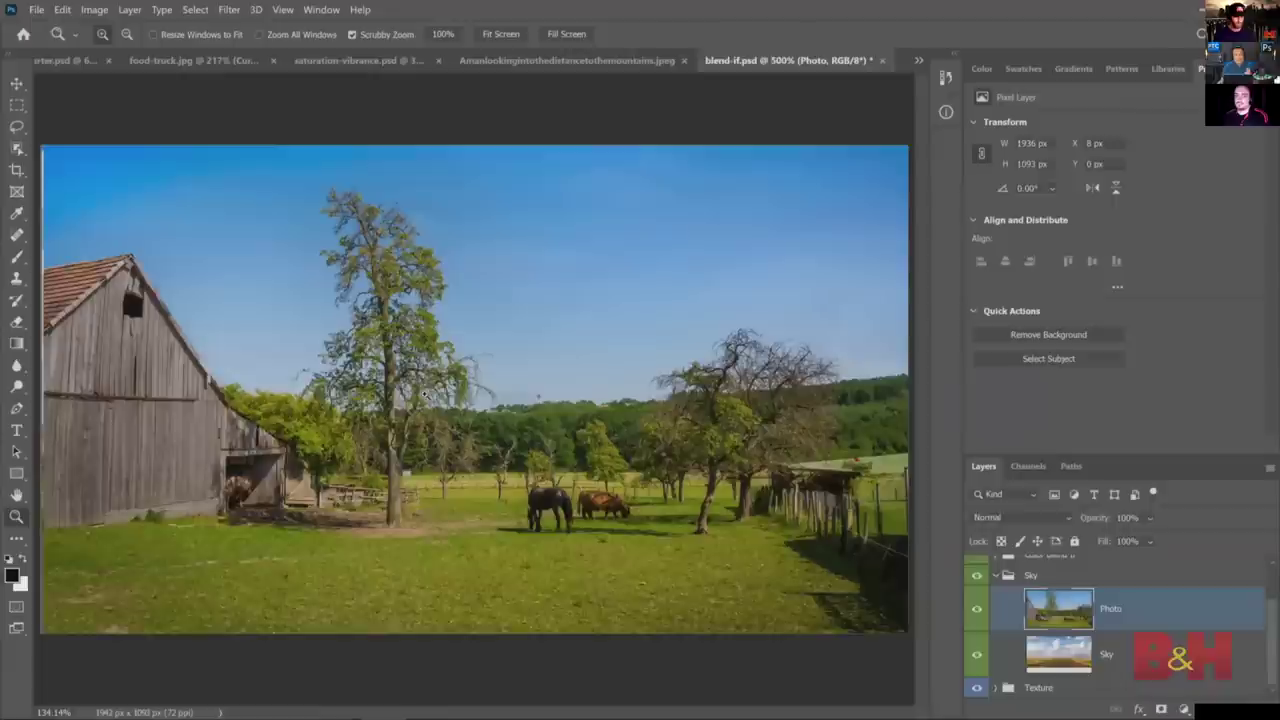
- Reapply Blue Blend If on the Photo layer with This Layer split to 161/192
double_click(1216, 622)
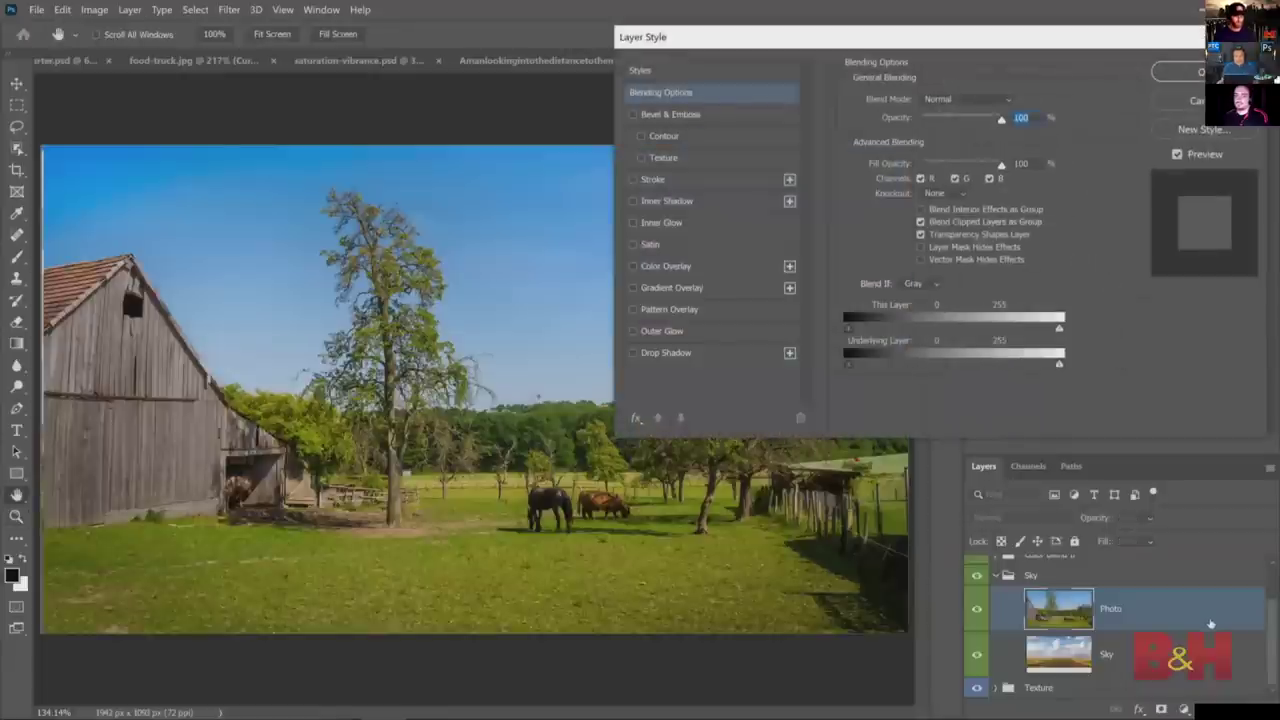
click(934, 286)
click(924, 337)
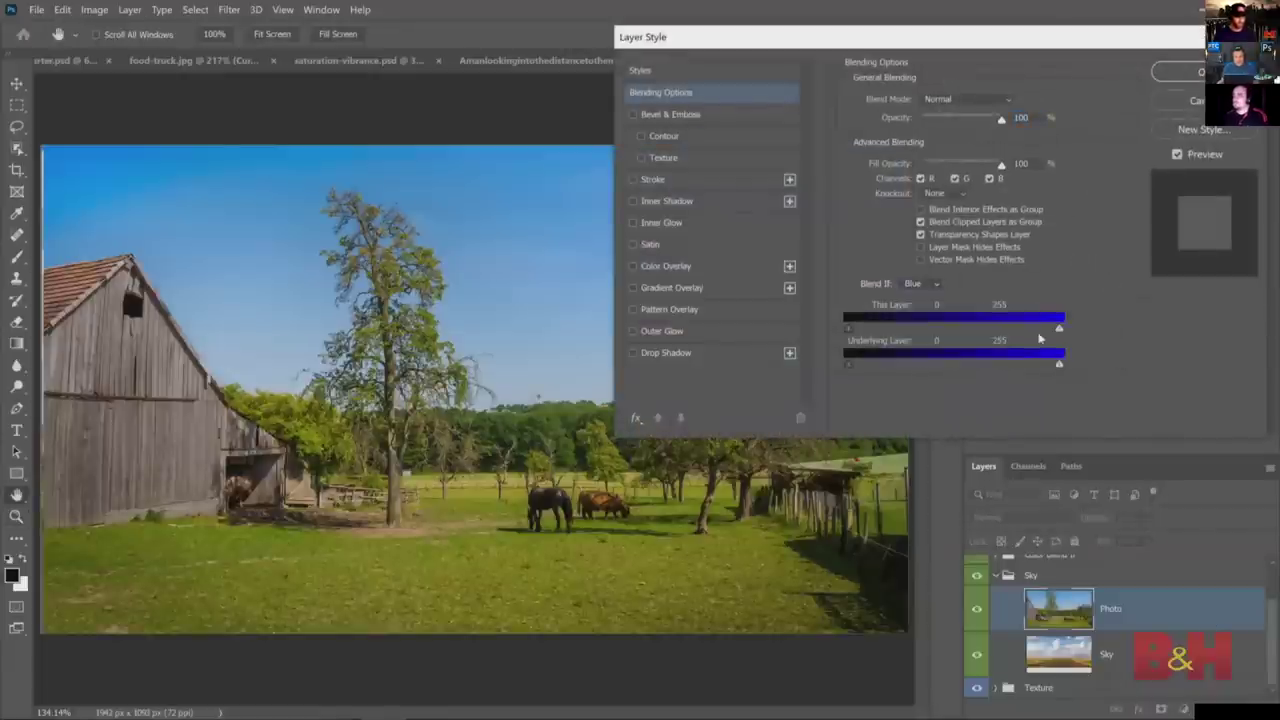
drag(1060, 331, 1008, 330)
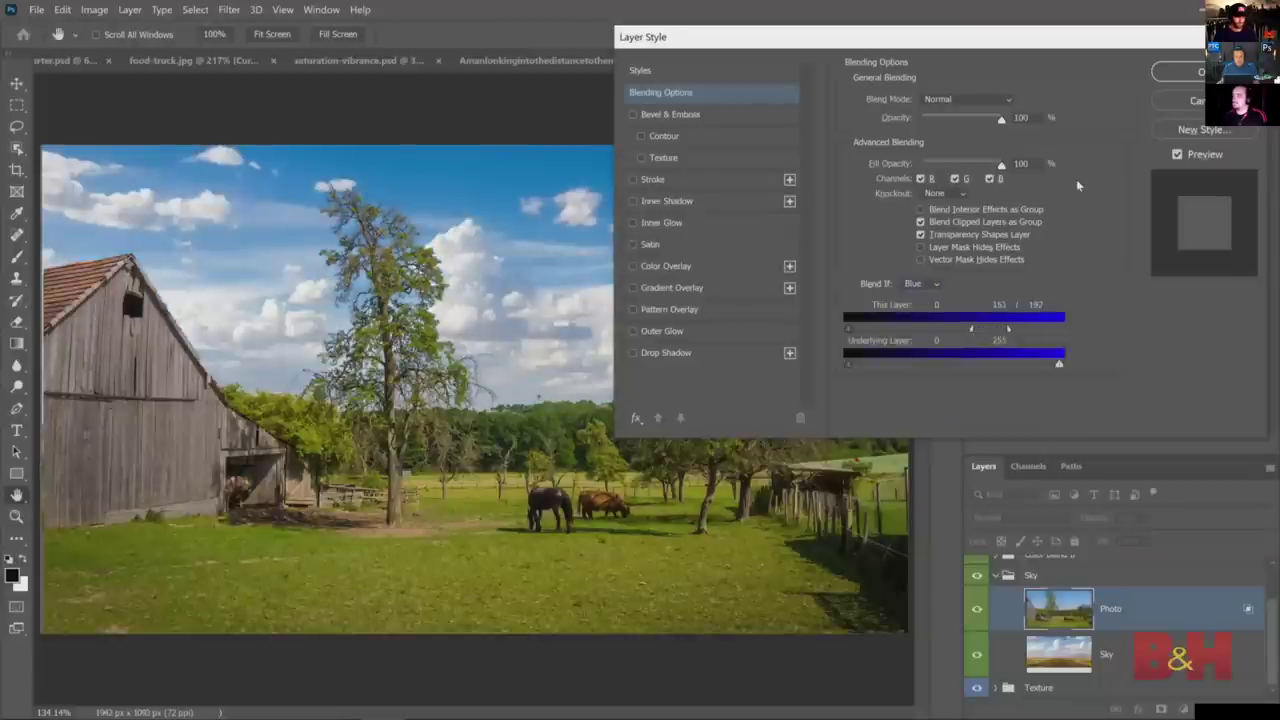
click(1180, 73)
drag(389, 229, 763, 523)
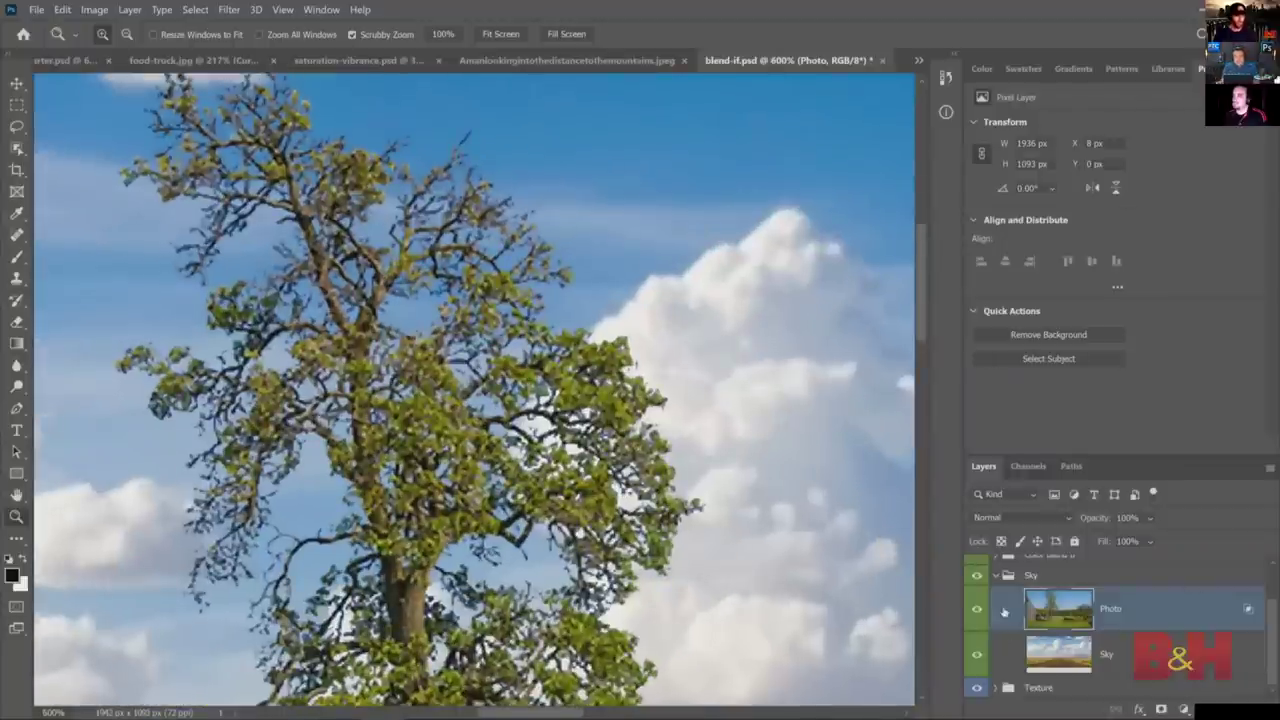
- Add a Levels adjustment above the Sky layer, keeping its output highlights at 255
click(1105, 665)
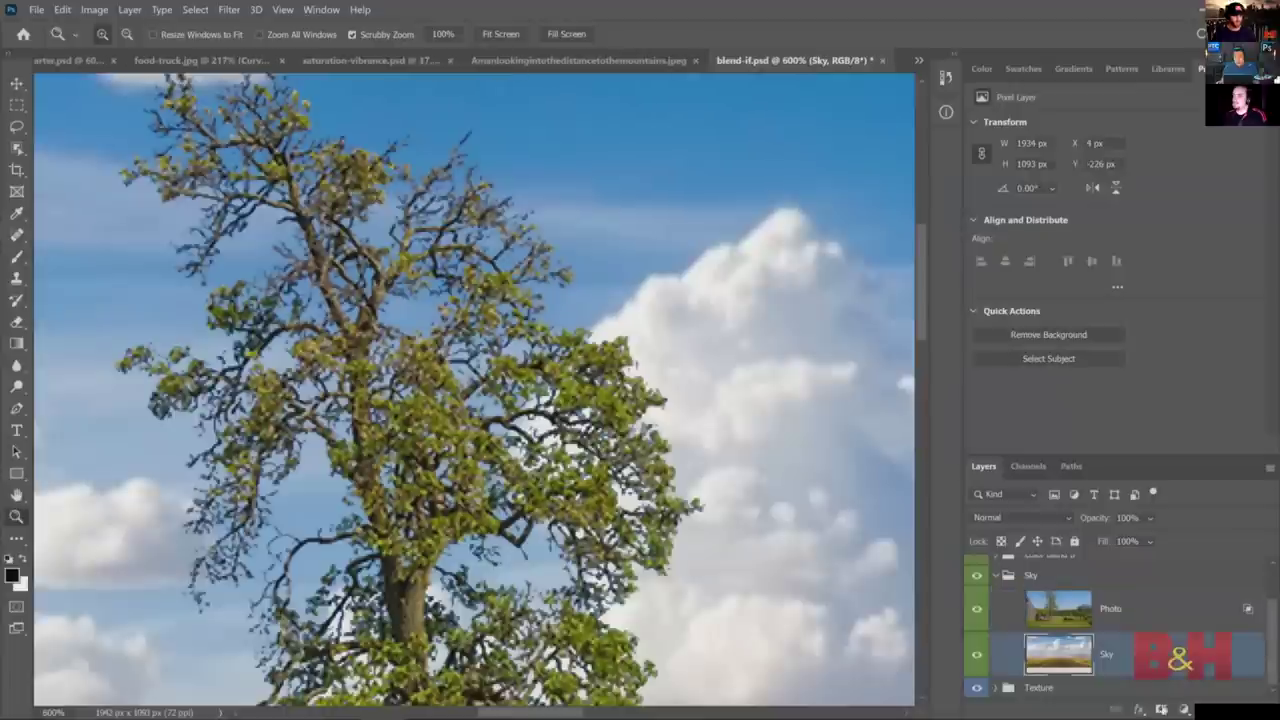
click(1183, 709)
click(1187, 488)
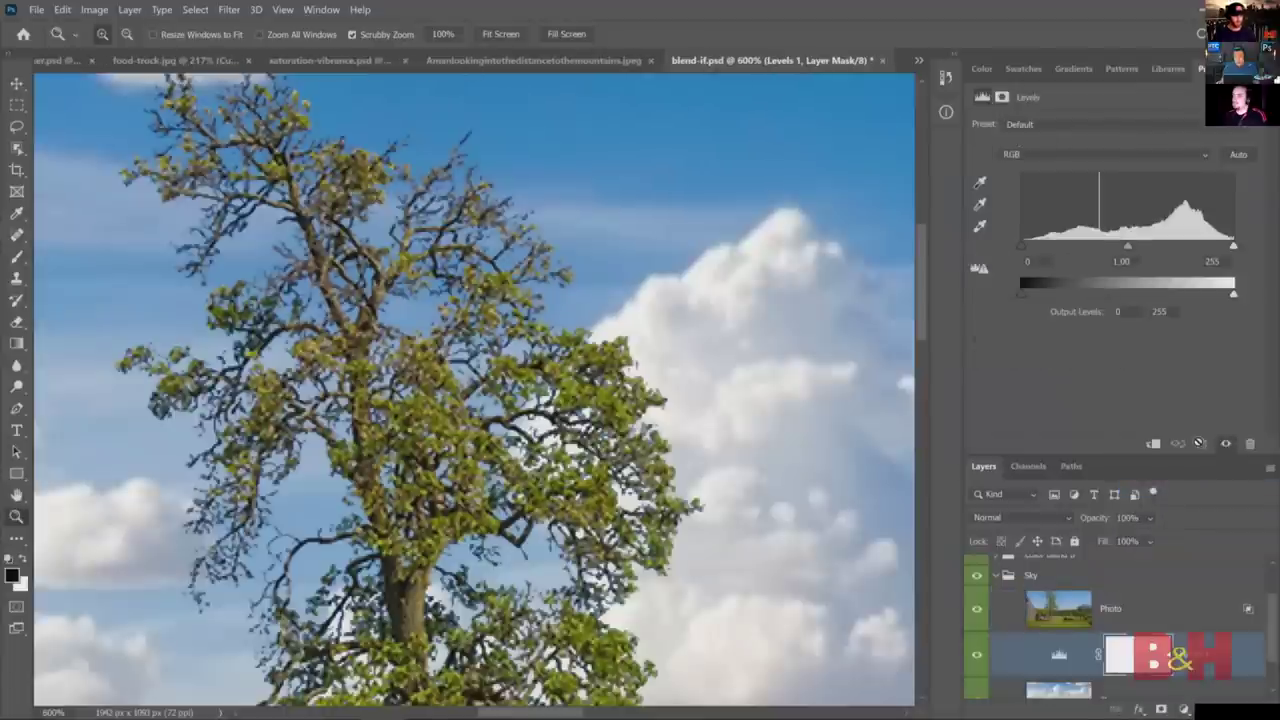
mouse_move(1024, 295)
mouse_down()
mouse_move(1103, 291)
mouse_move(1023, 294)
mouse_up()
drag(1232, 295, 1101, 295)
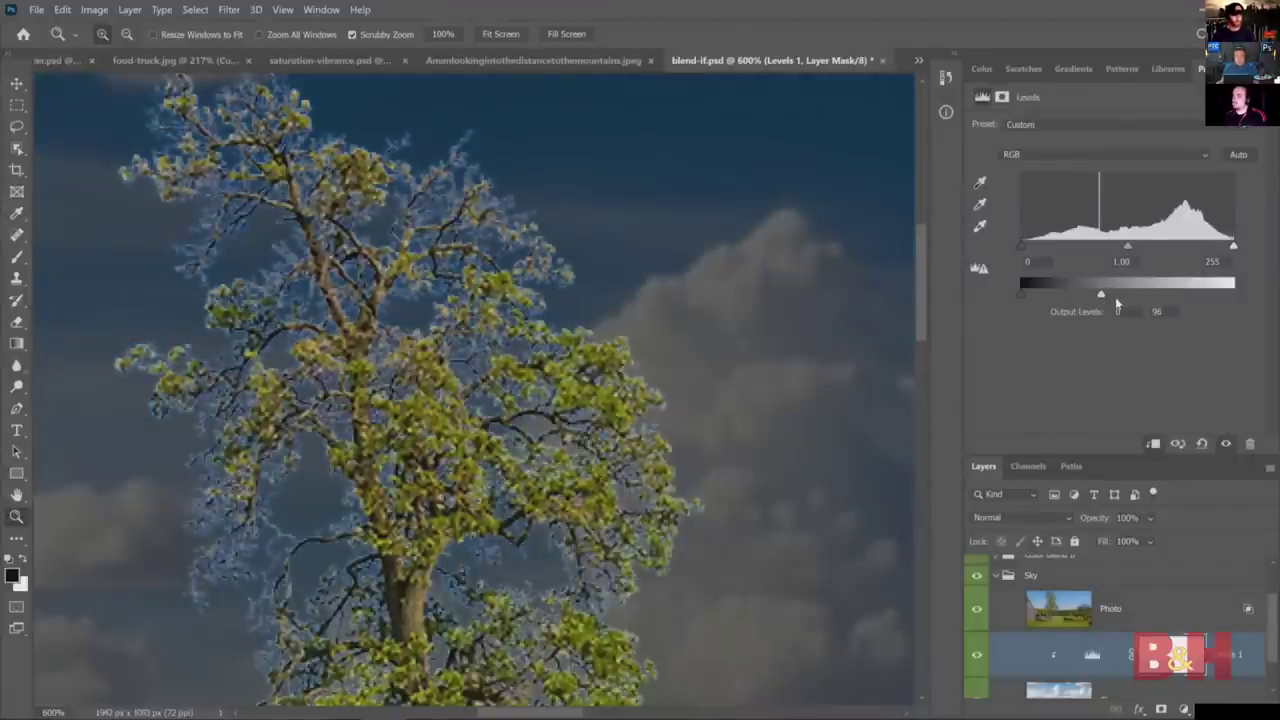
right_click(488, 439)
click(520, 445)
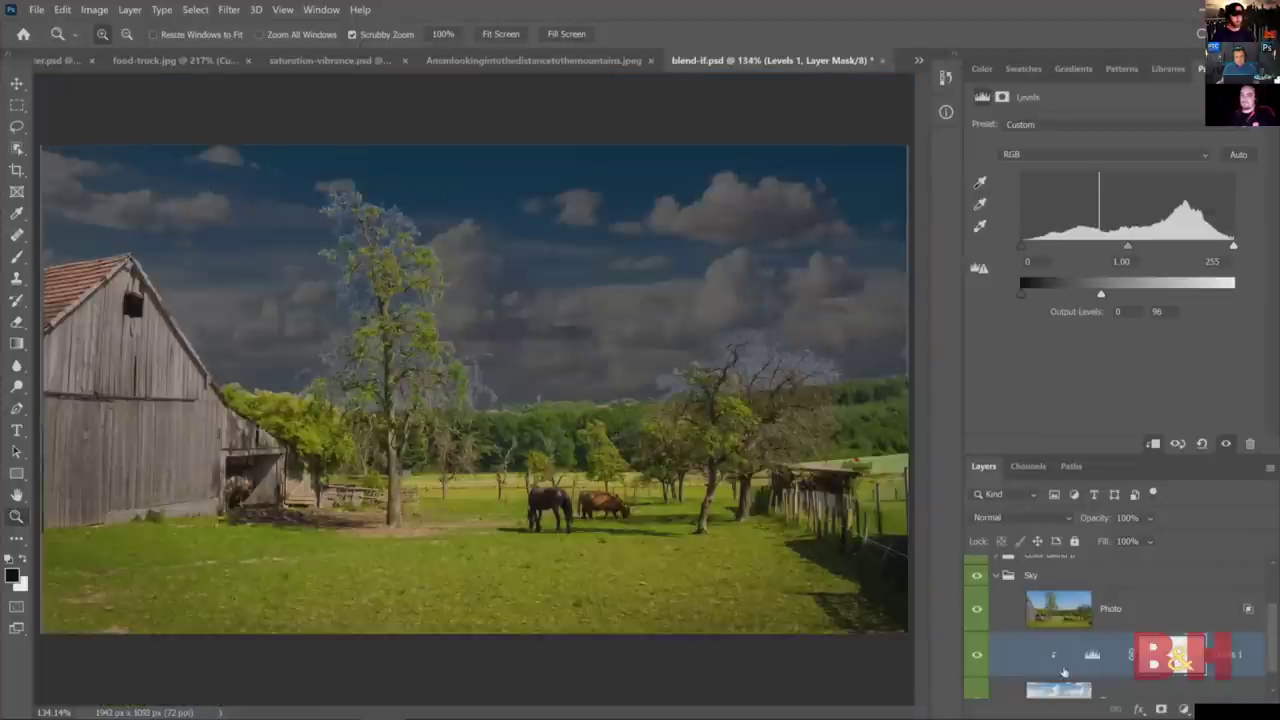
scroll(1072, 690, down, 1)
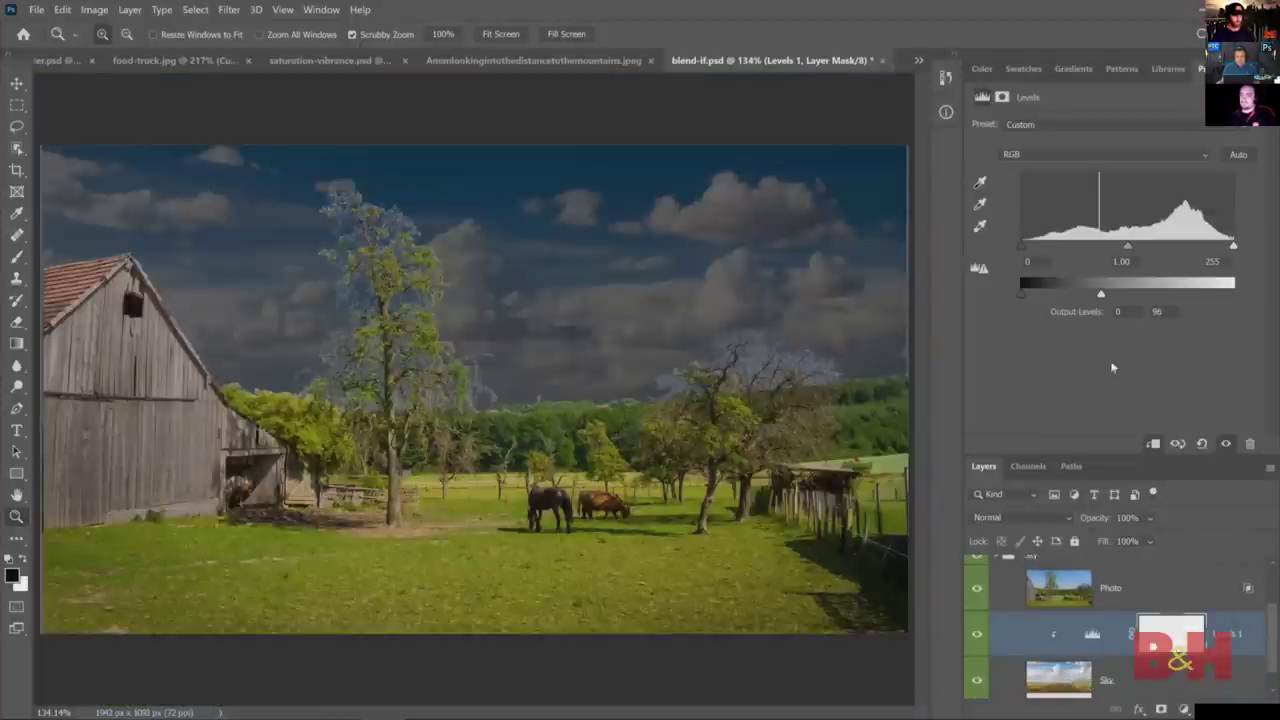
drag(1100, 296, 1262, 316)
- Set the Levels midtones to about 1.51 to brighten the clouds
mouse_move(1127, 247)
mouse_down()
mouse_move(1138, 250)
mouse_move(1117, 251)
mouse_up()
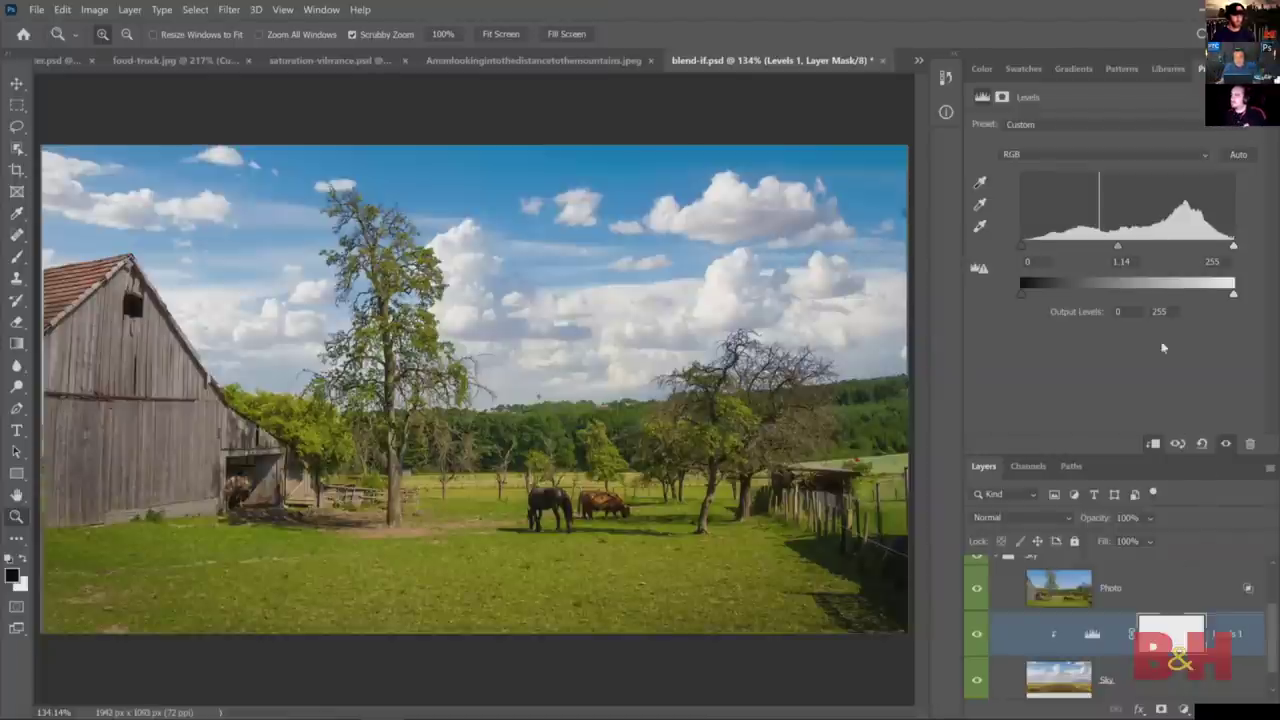
drag(1236, 298, 1062, 299)
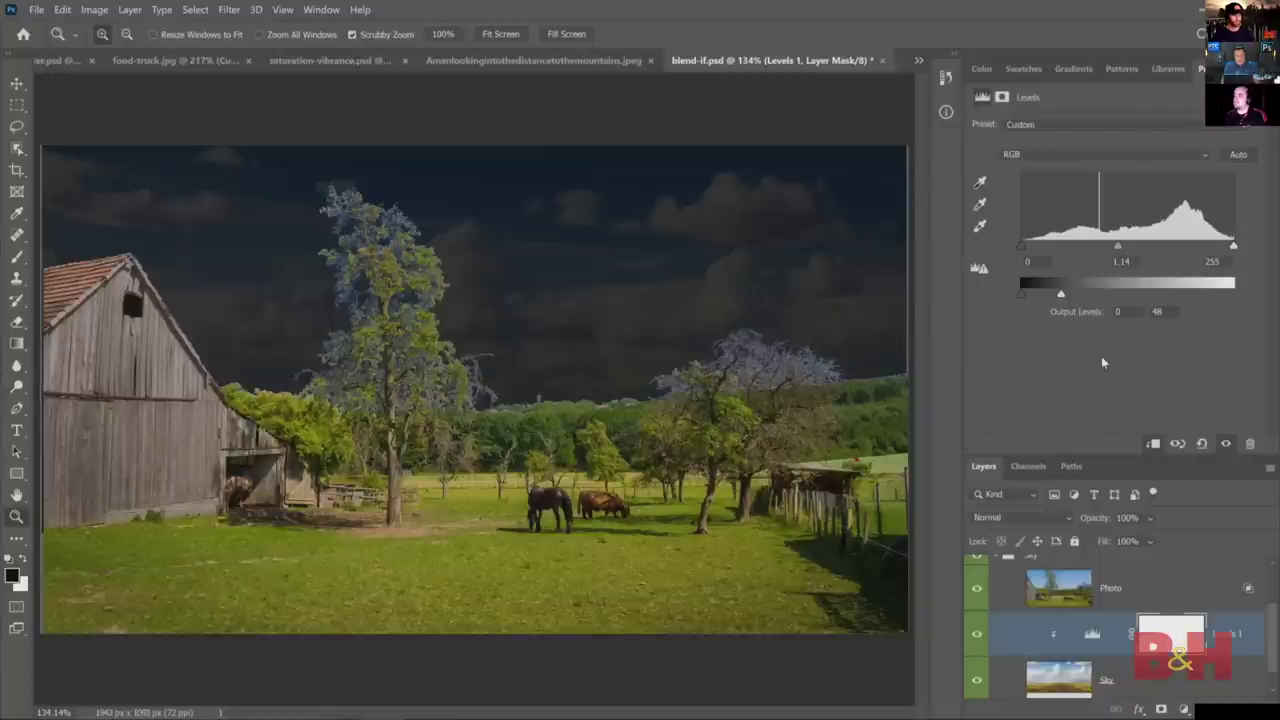
drag(1118, 246, 1082, 244)
drag(1061, 293, 1233, 293)
mouse_move(1080, 246)
mouse_down()
mouse_move(1124, 245)
mouse_move(1096, 249)
mouse_up()
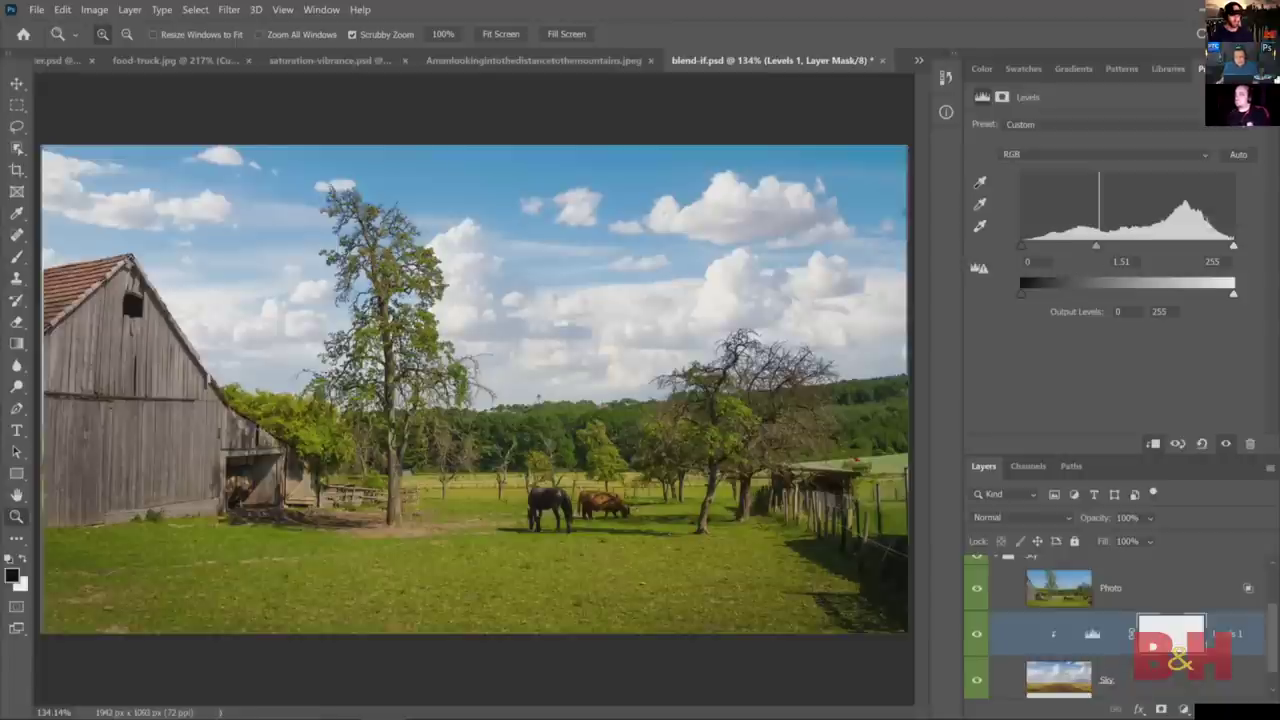
- Search the Libraries panel for 'sun' and browse the sunset image results
click(1165, 68)
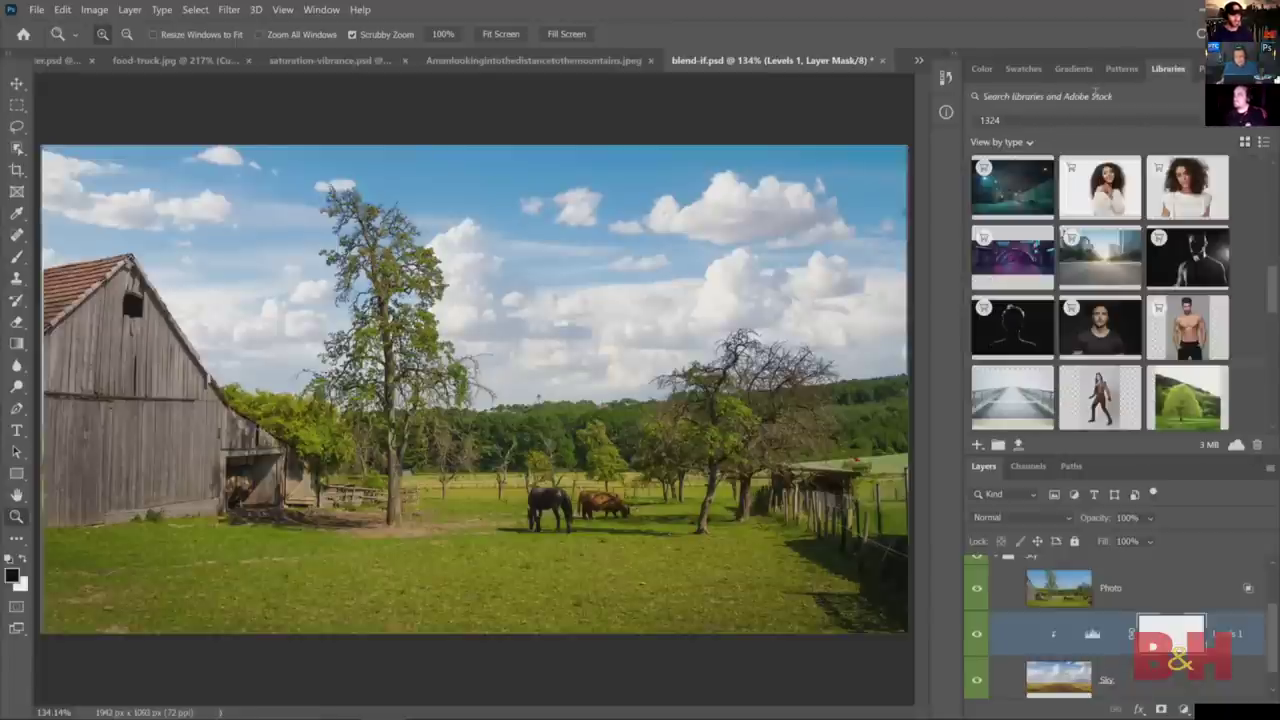
click(1097, 96)
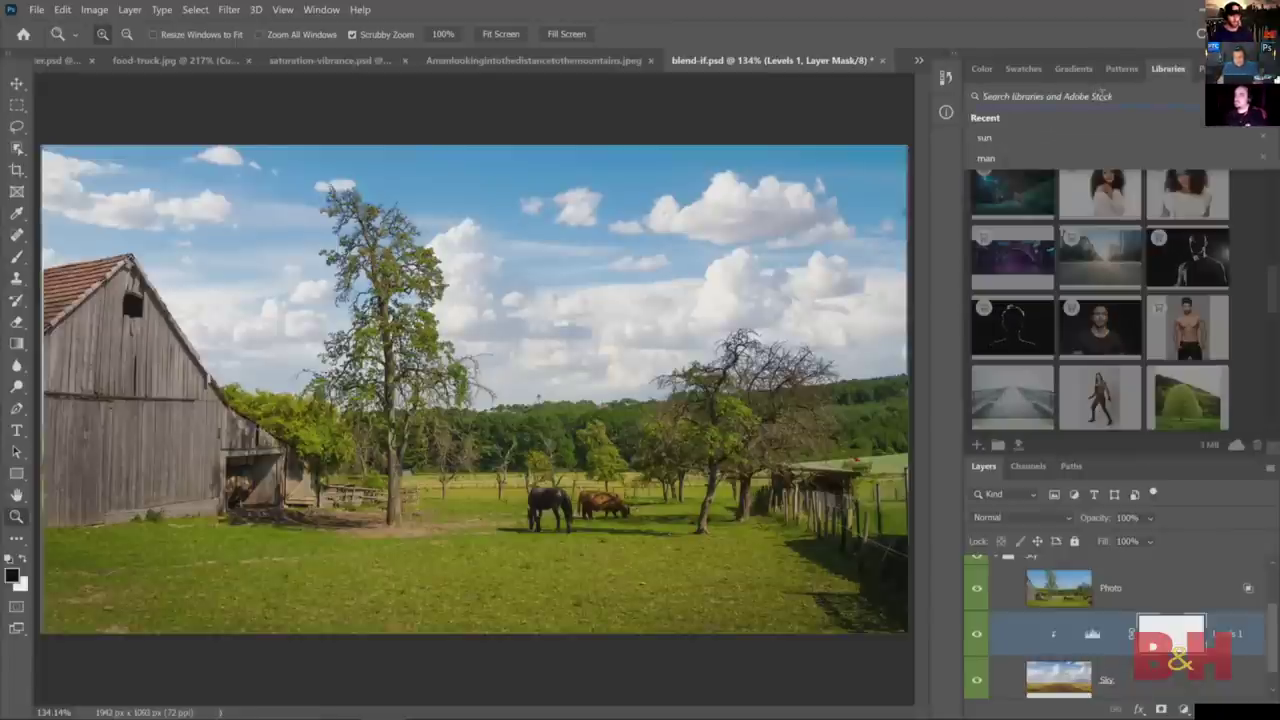
click(534, 60)
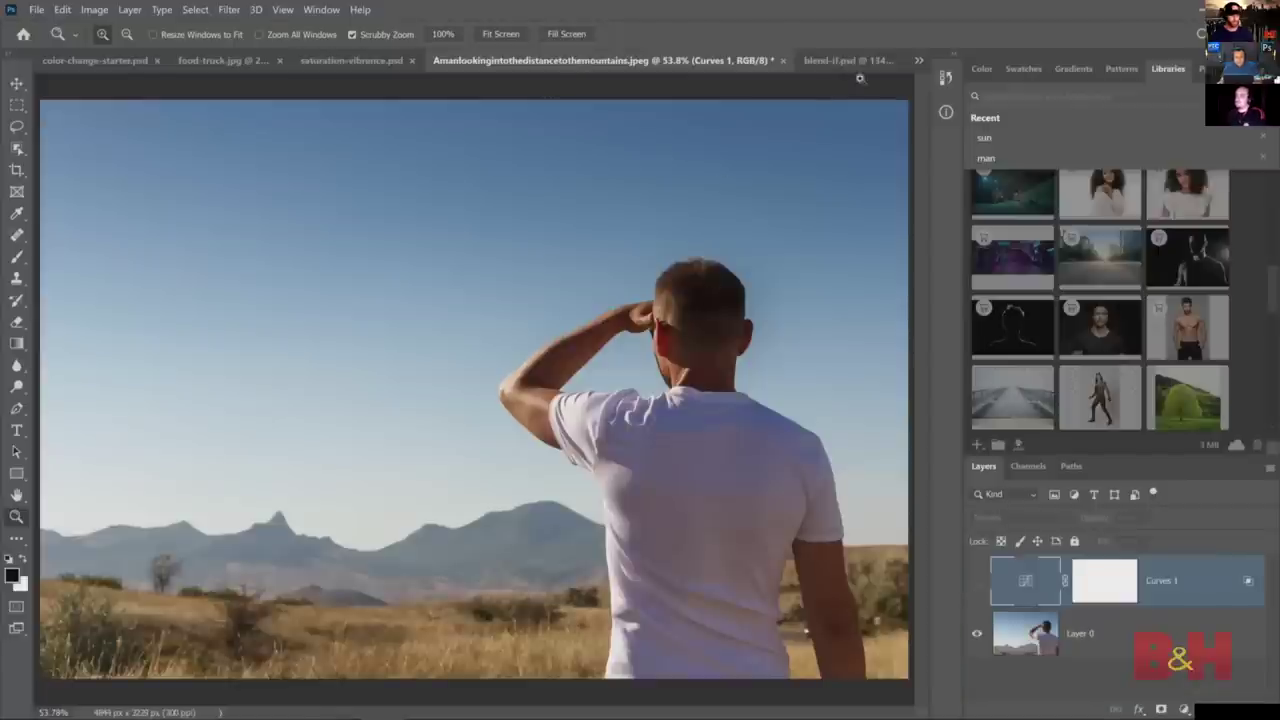
click(848, 62)
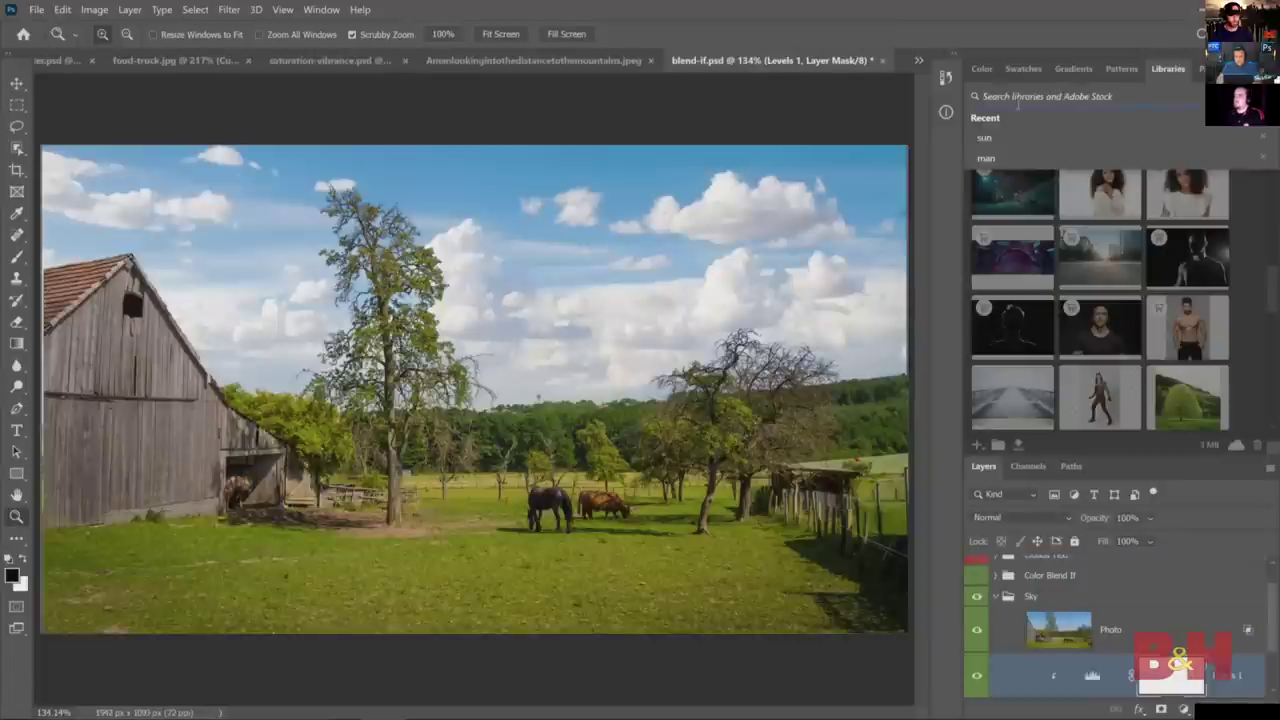
text(sunr)
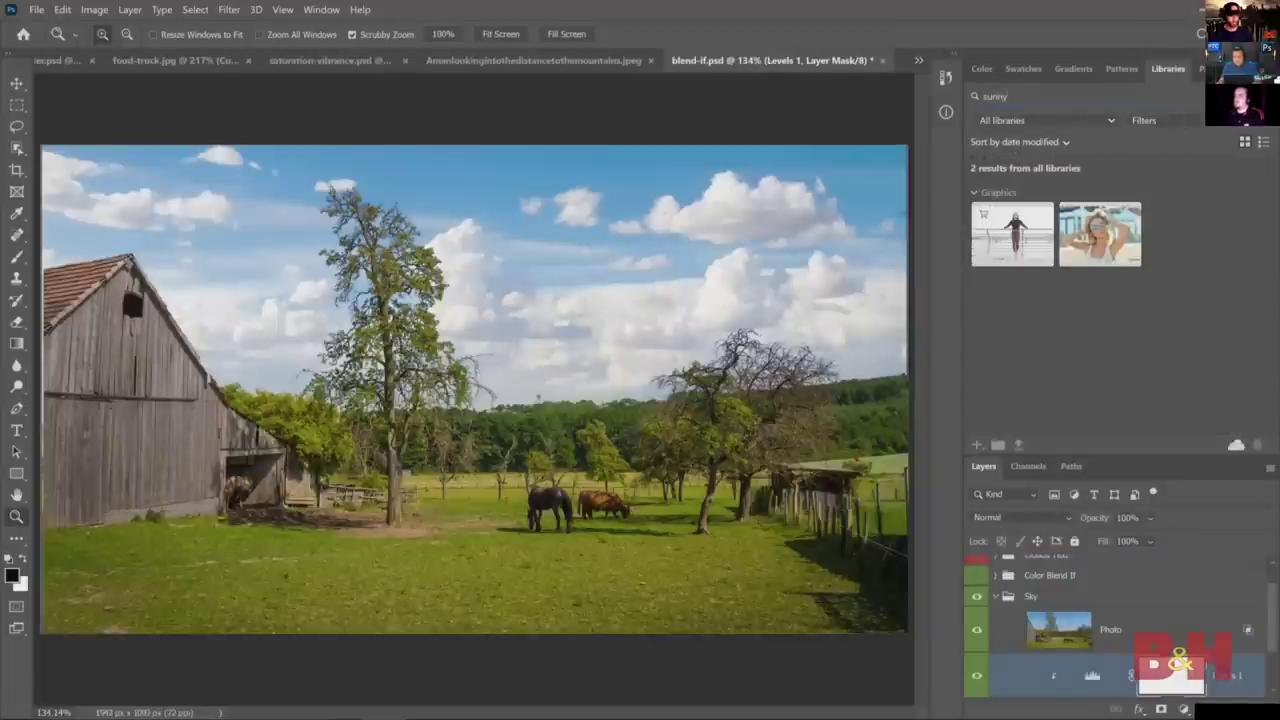
click(1132, 96)
text(sun)
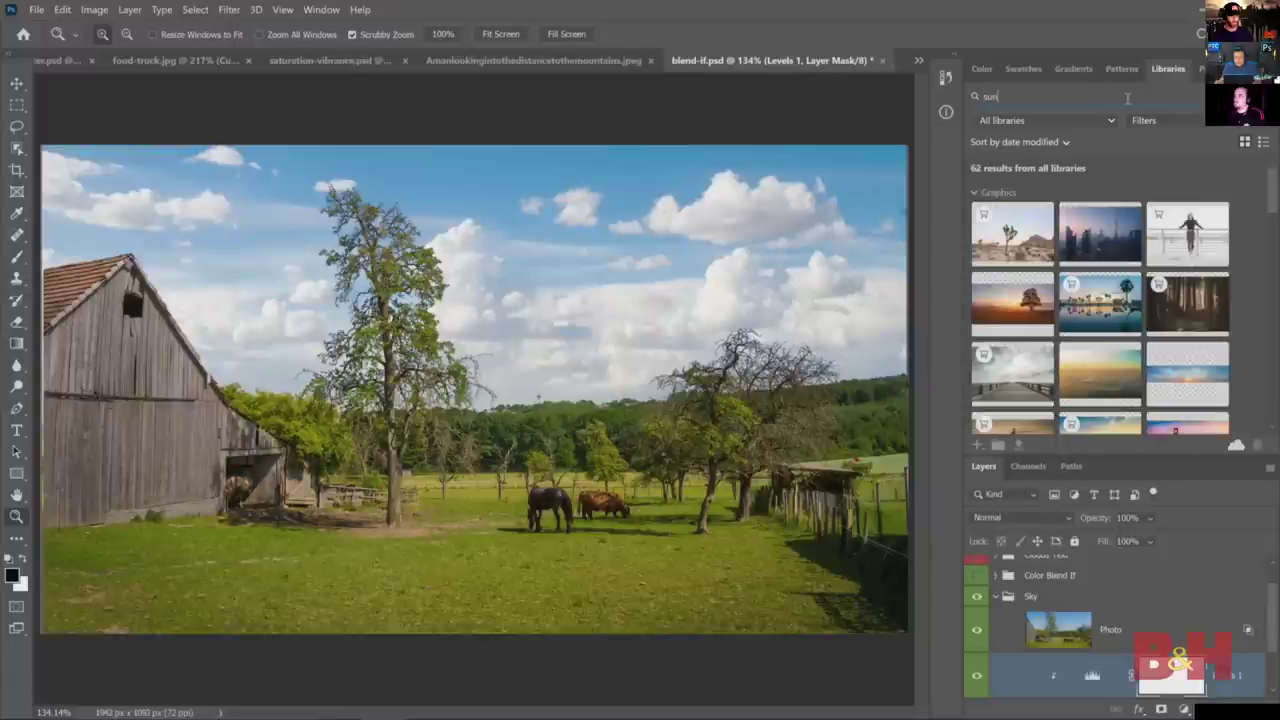
scroll(1141, 318, down, 5)
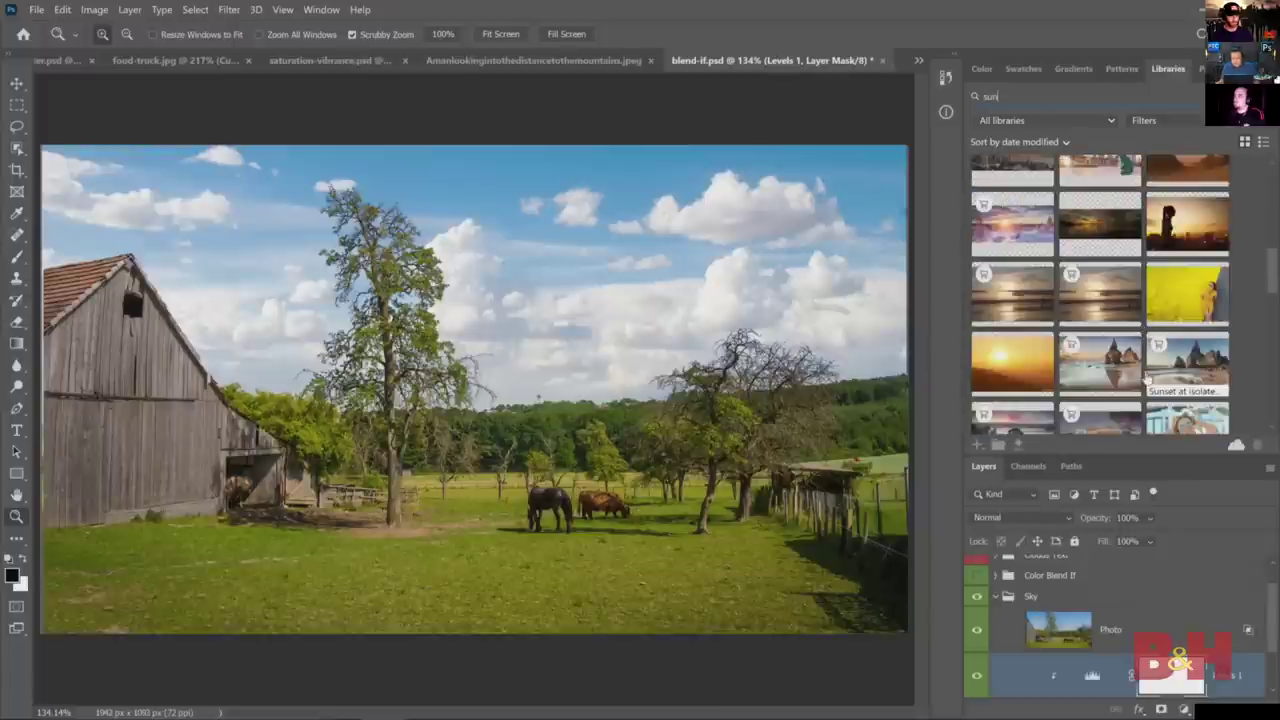
key(Escape)
- Place the 'Beautiful sunset at the mountains' image and scale it to cover the canvas
drag(1087, 604, 1024, 622)
drag(320, 375, 184, 305)
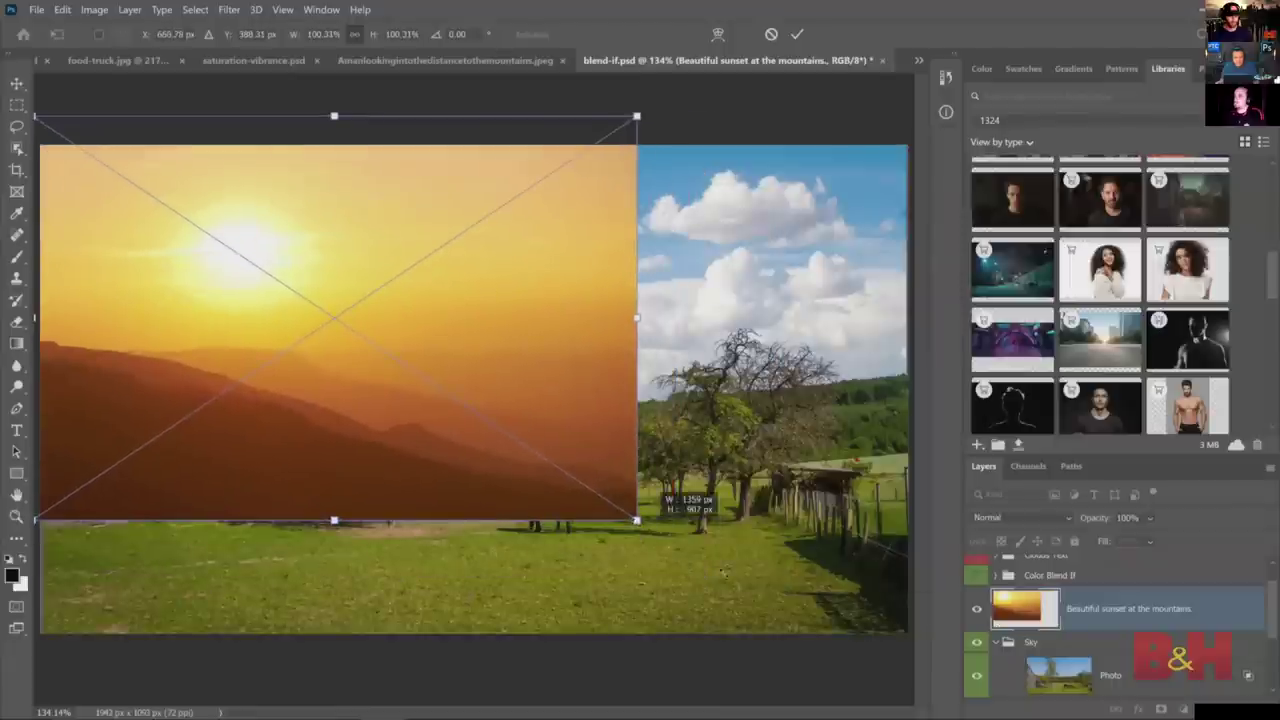
drag(636, 520, 894, 688)
drag(750, 530, 752, 486)
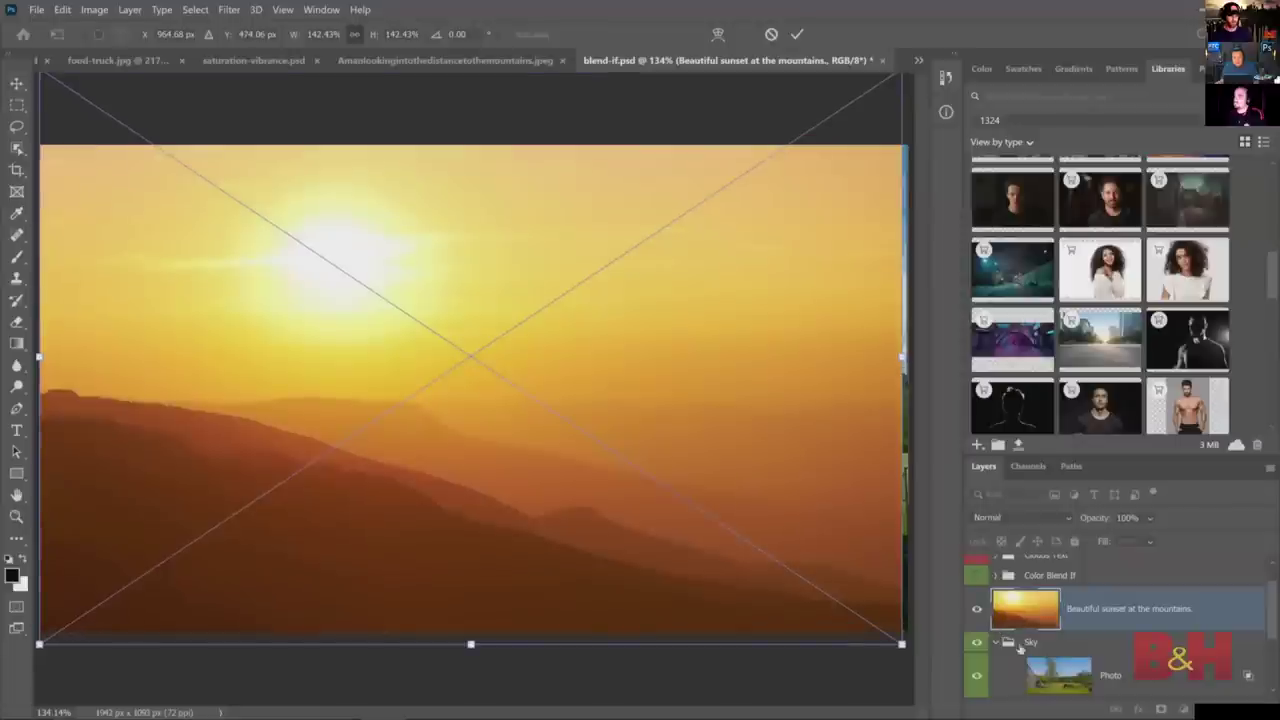
key(Return)
- Move the sunset layer into the Sky group below the Photo layer
drag(1025, 608, 1044, 690)
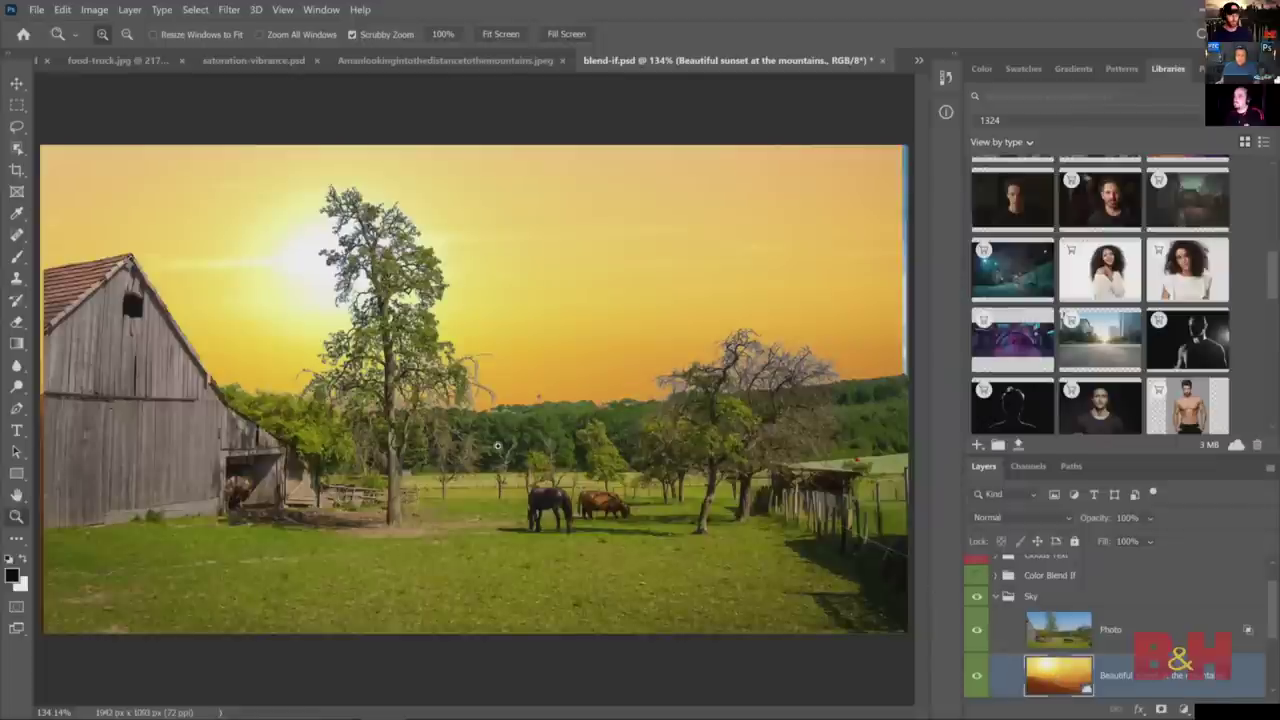
drag(423, 337, 716, 402)
right_click(716, 402)
click(742, 416)
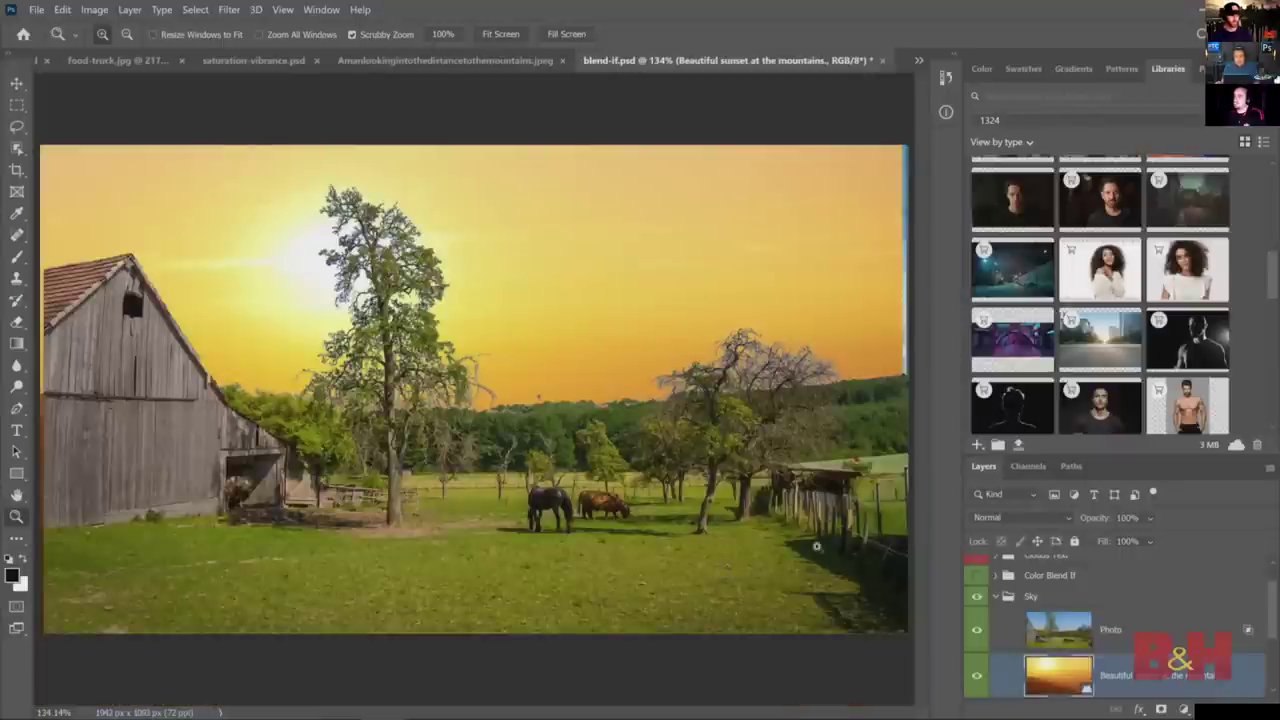
click(1183, 709)
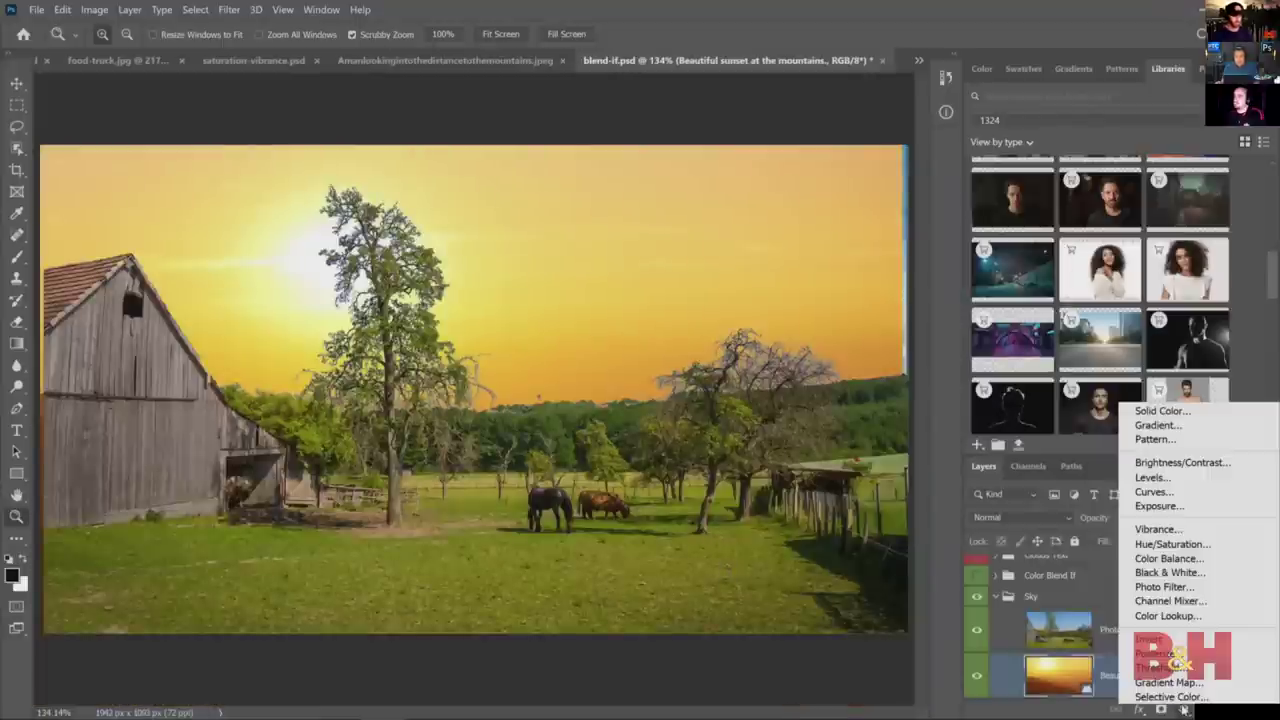
- Try a colorized blue Hue/Saturation tint on the sky, then delete it
click(1165, 545)
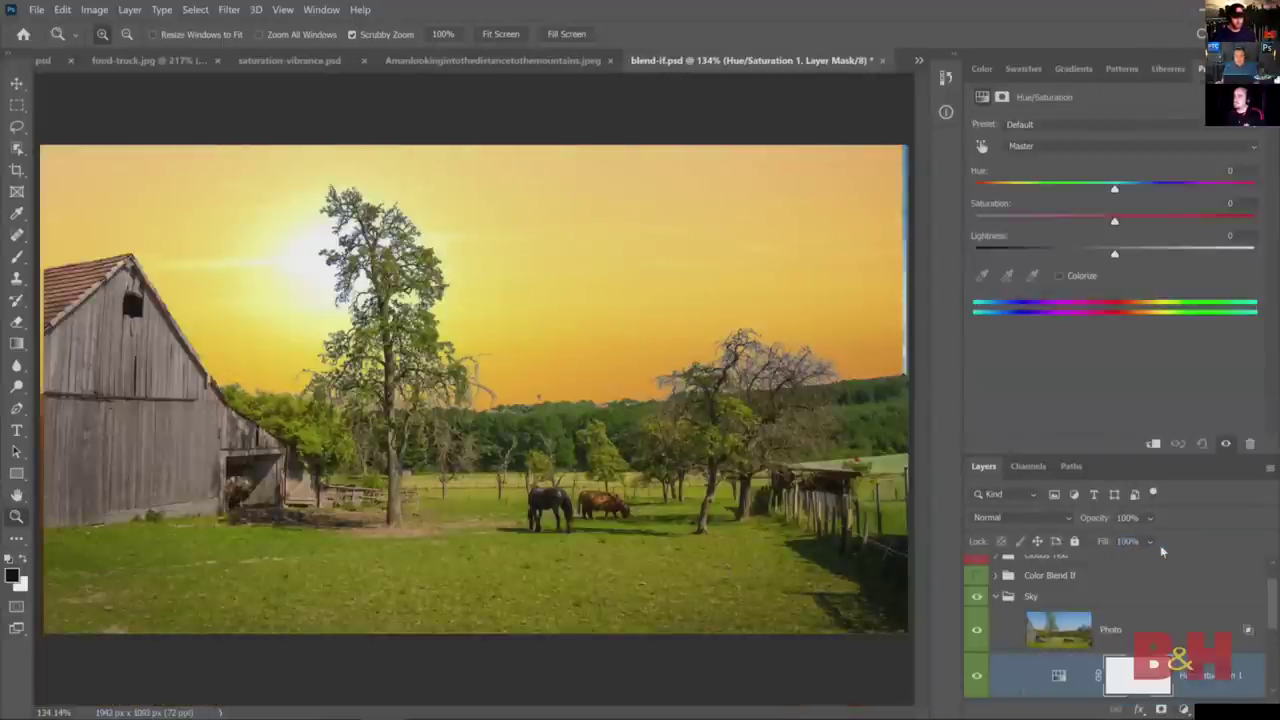
click(1059, 275)
click(1140, 186)
drag(1140, 188, 1125, 188)
mouse_move(1048, 222)
mouse_down()
mouse_move(1081, 225)
mouse_move(1062, 223)
mouse_up()
drag(421, 267, 476, 304)
right_click(524, 309)
click(552, 320)
key(Delete)
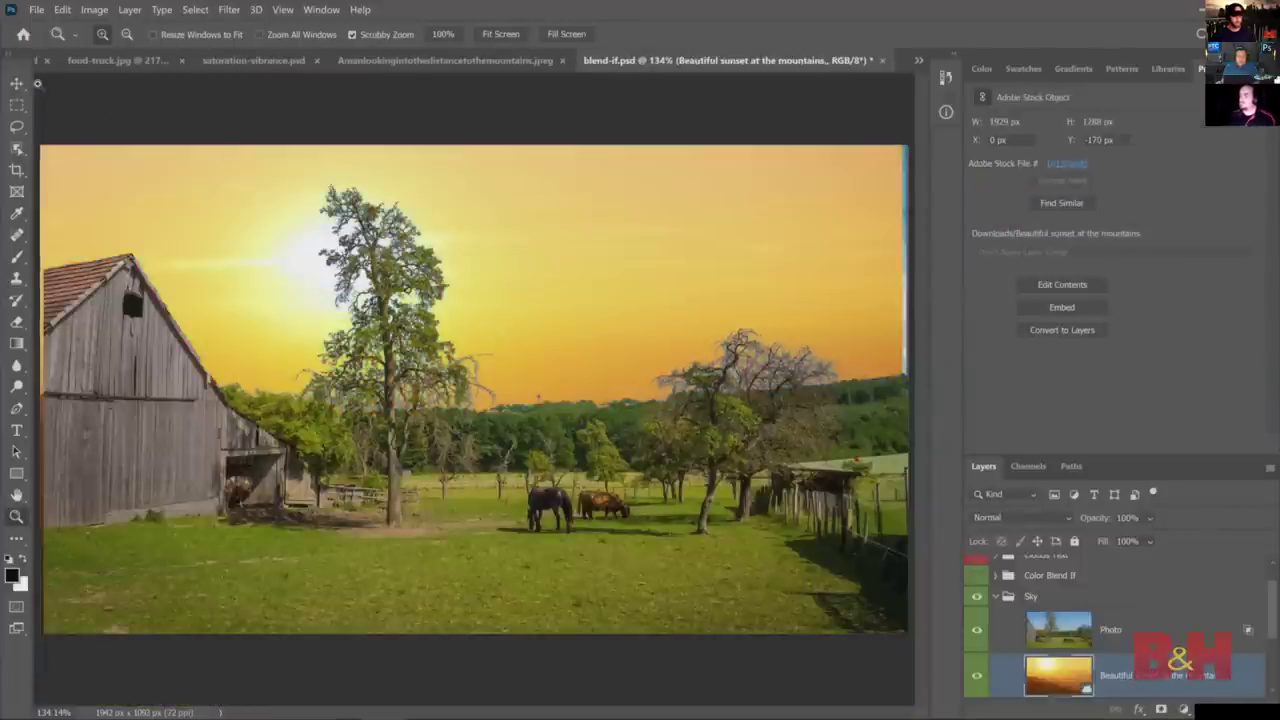
- Nudge the sunset sky slightly right and upward
click(17, 83)
drag(280, 200, 297, 200)
drag(250, 332, 246, 296)
- Add a Levels adjustment clipped to the Photo layer and test lowering its output highlights
click(1058, 629)
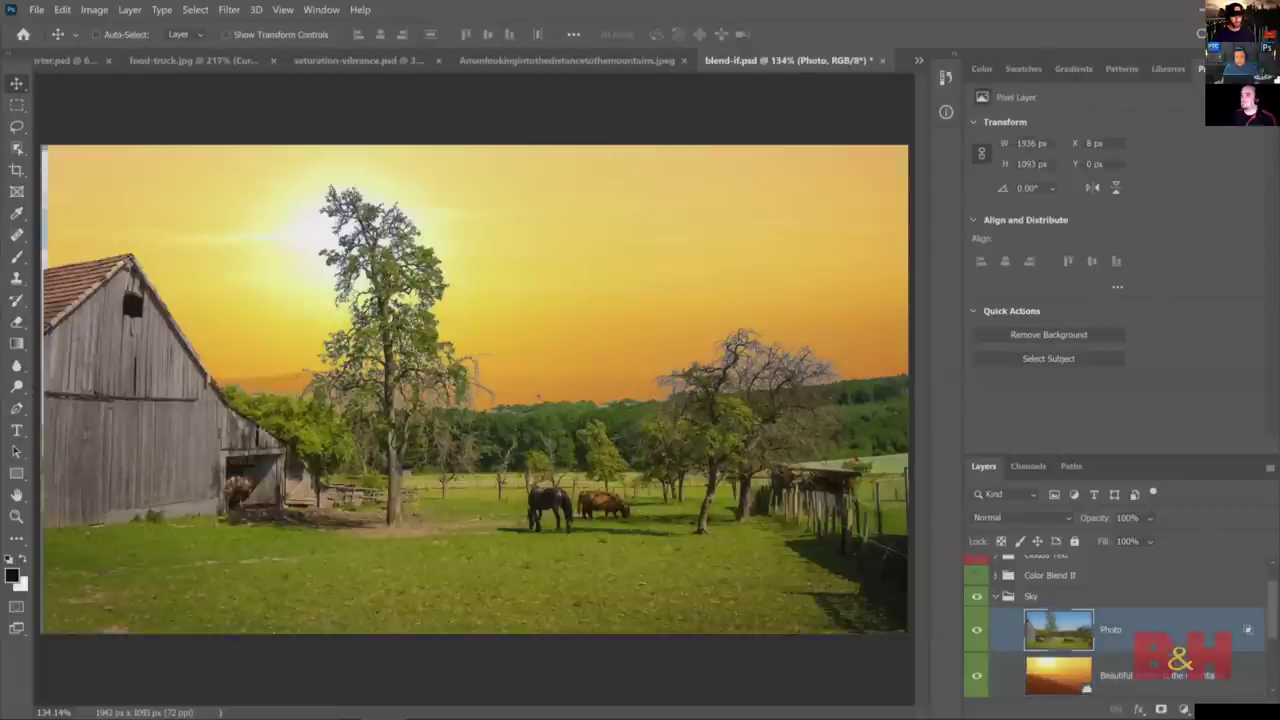
click(1185, 708)
click(1160, 476)
click(1163, 445)
drag(1233, 295, 1268, 303)
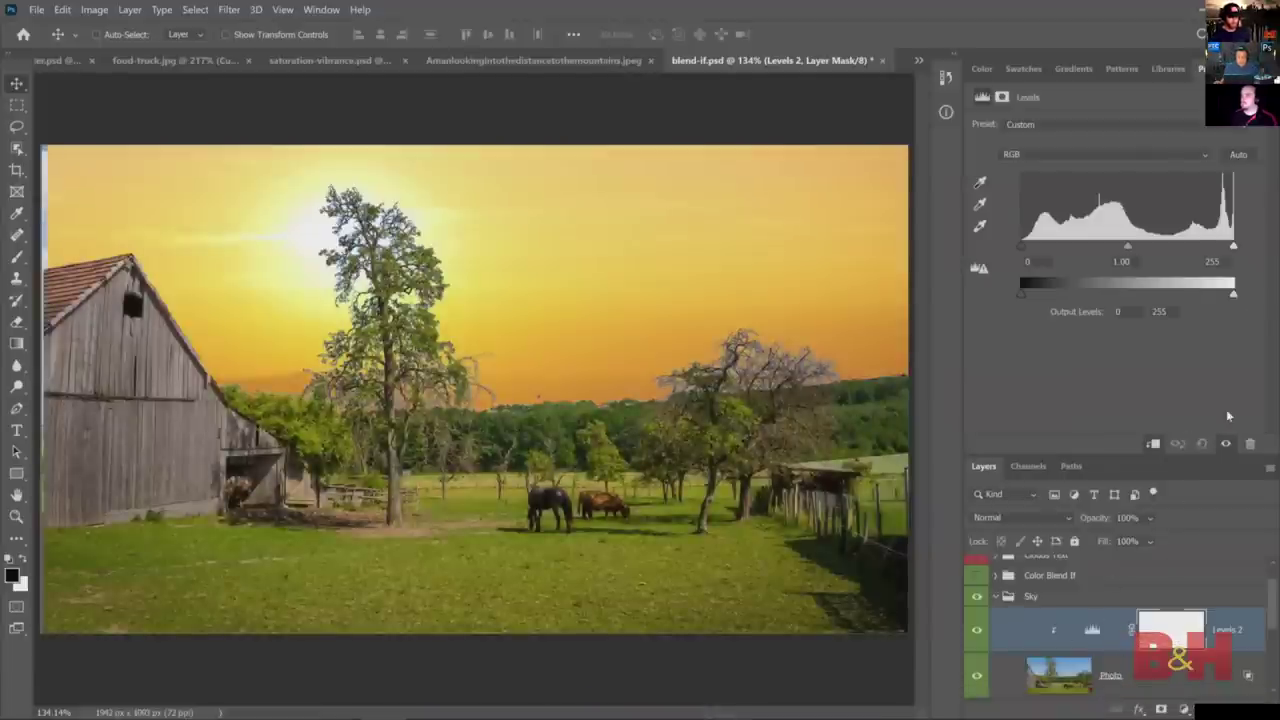
drag(1236, 292, 1180, 295)
- Undo the darkening so Levels 2 output stays at 0–255
key(ctrl+z)
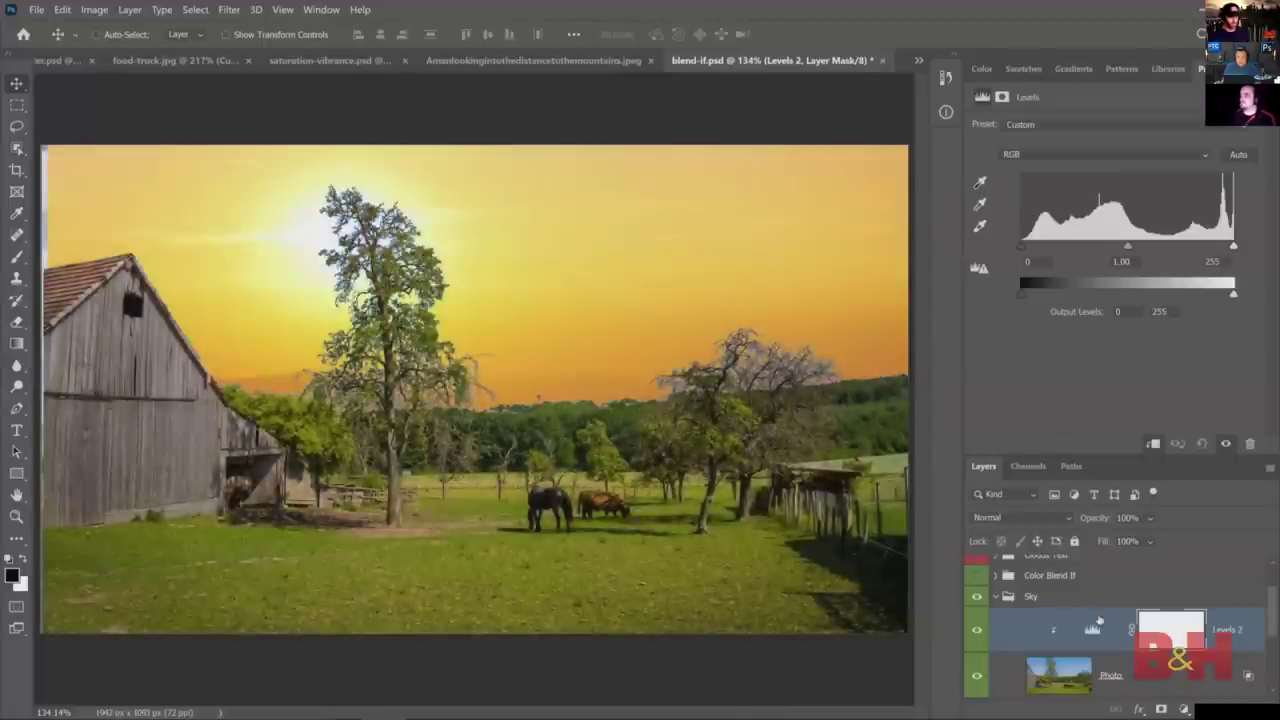
scroll(1120, 668, down, 1)
click(1119, 668)
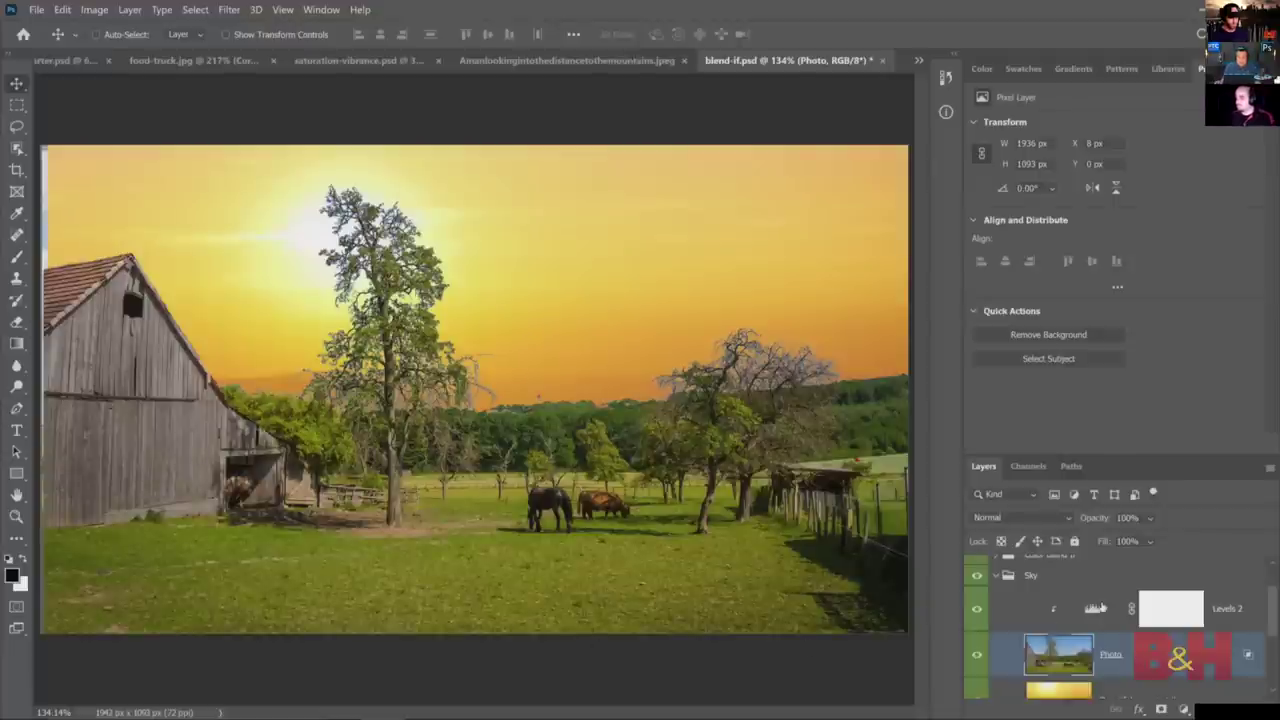
click(1097, 608)
drag(1235, 295, 1278, 298)
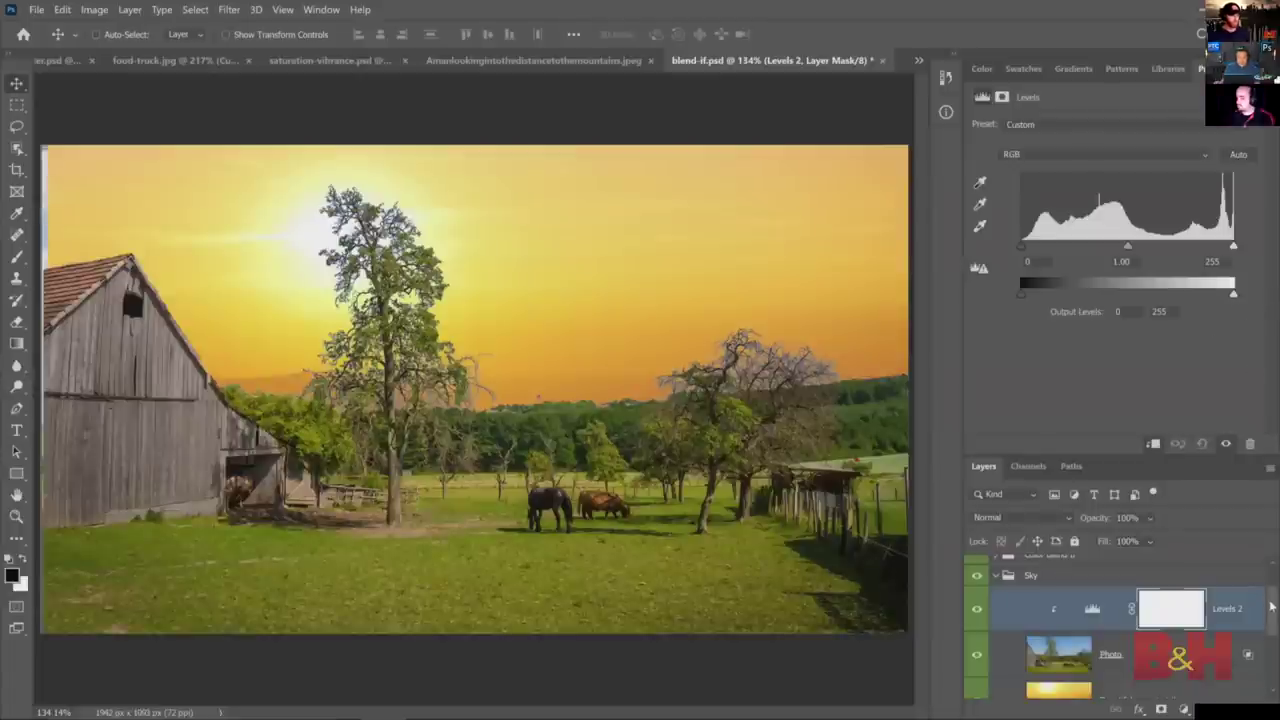
drag(1271, 607, 1272, 611)
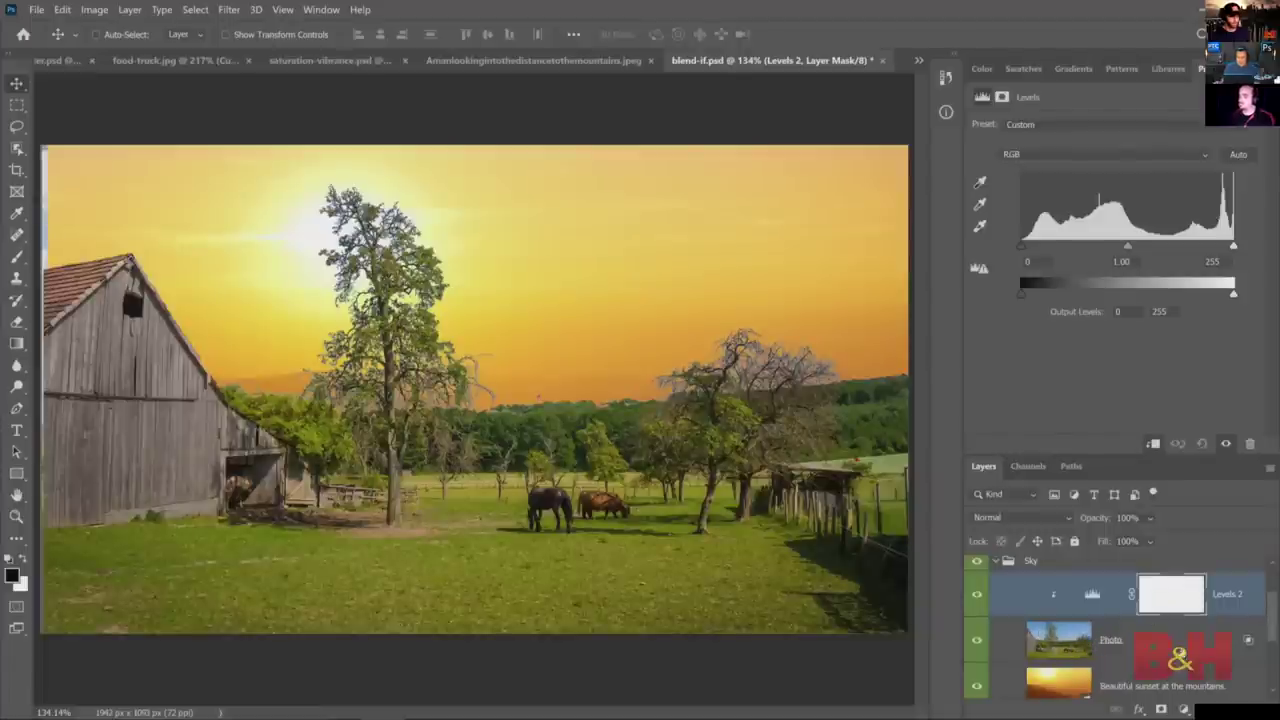
- Convert the Photo layer to a smart object, then test and reset the Levels 2 output
right_click(1165, 640)
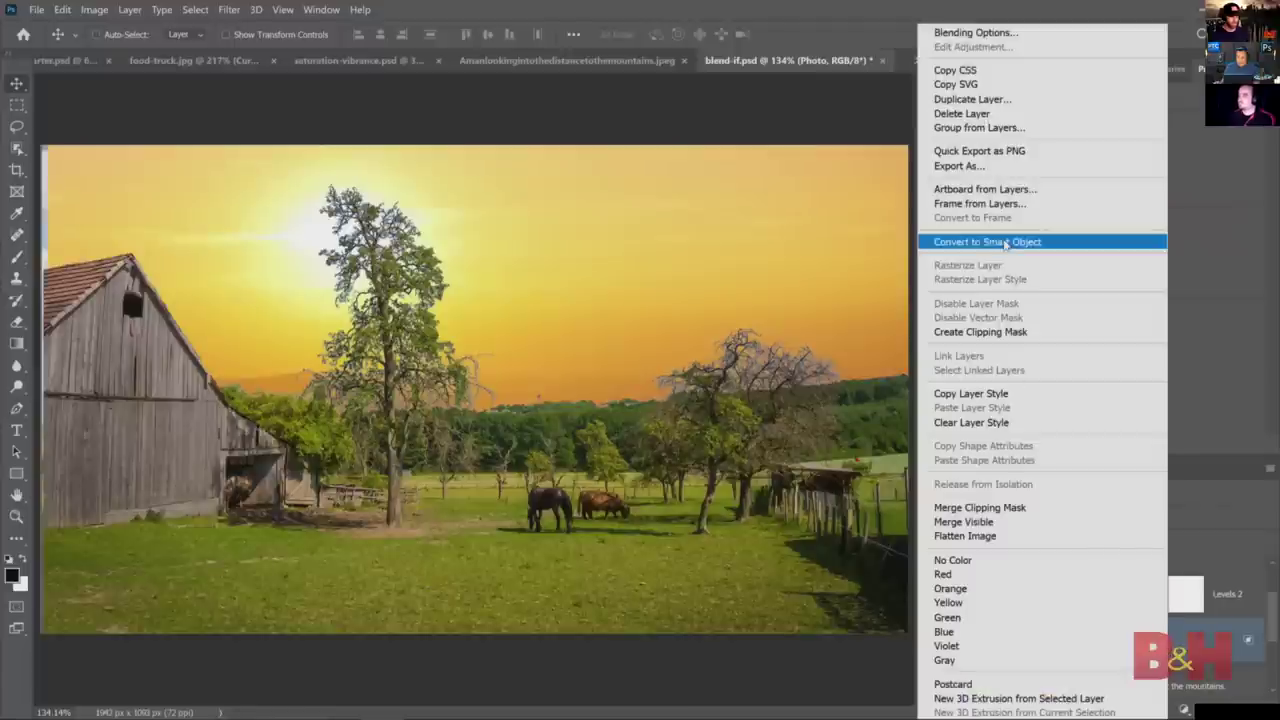
click(1005, 245)
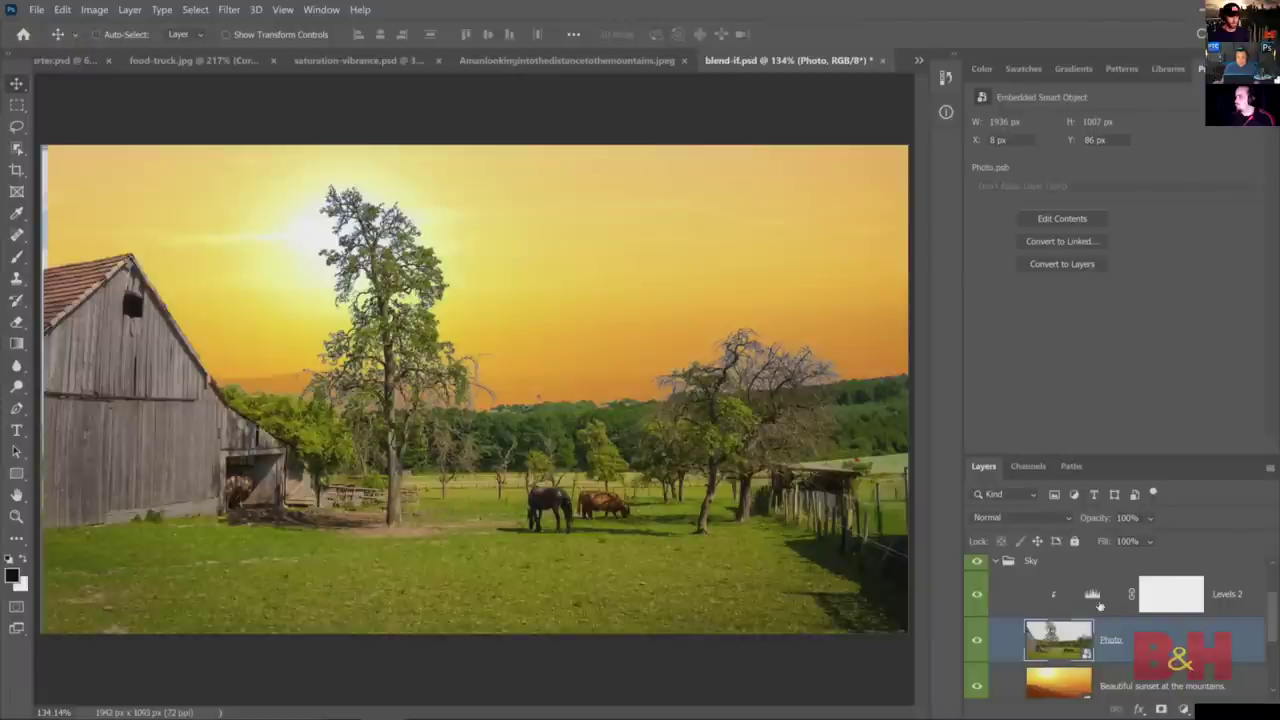
click(1100, 604)
drag(1233, 293, 1130, 294)
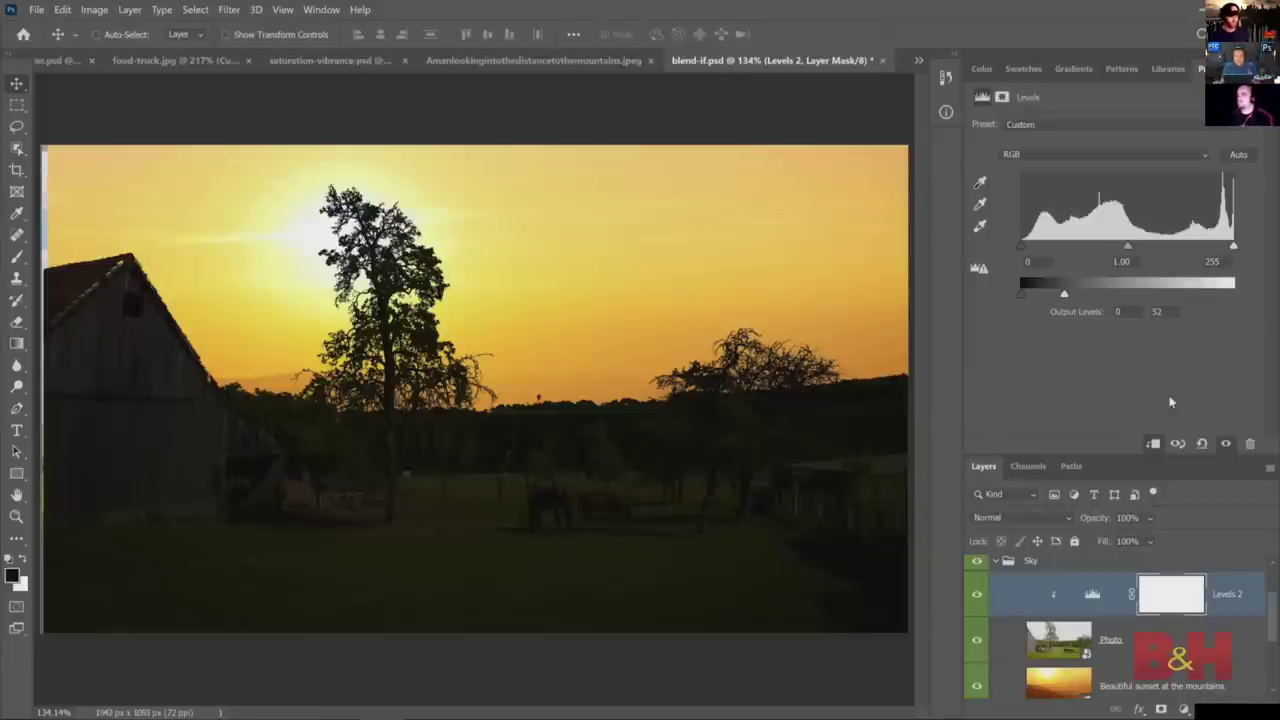
click(1202, 443)
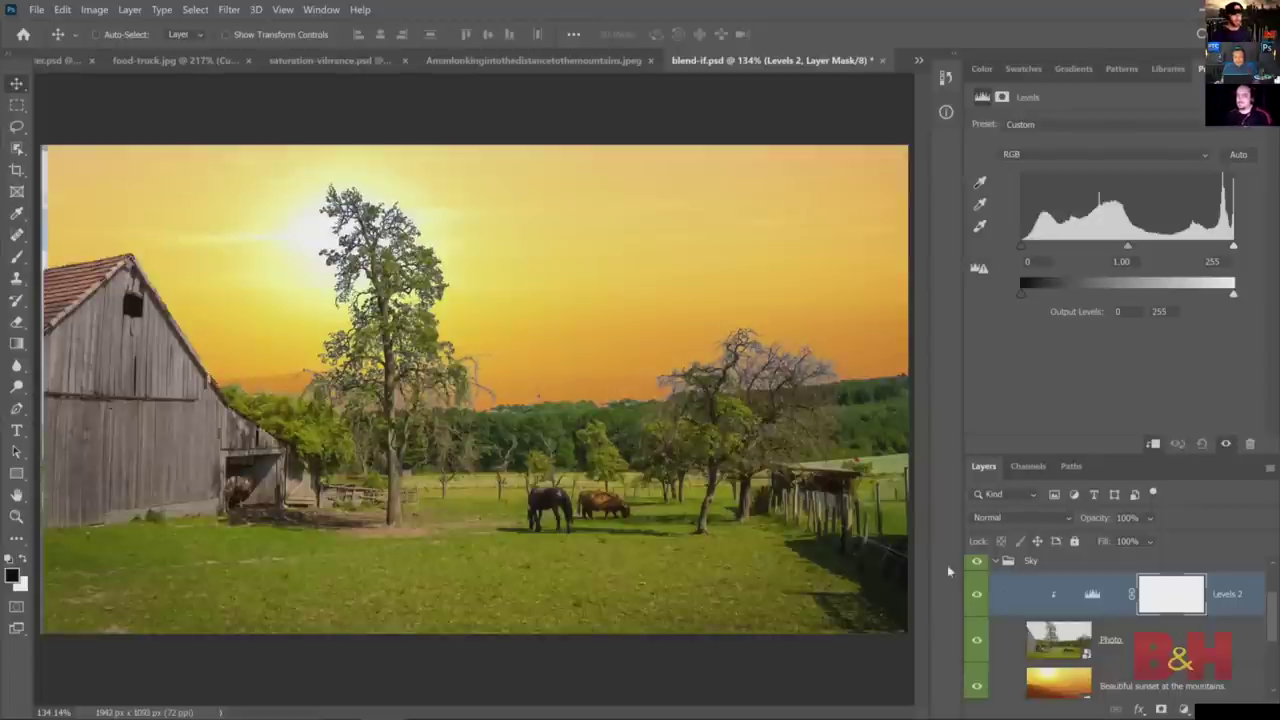
- Hide the sunset layer to reveal the original blue, cloudy sky and select the Photo layer
key(ctrl)
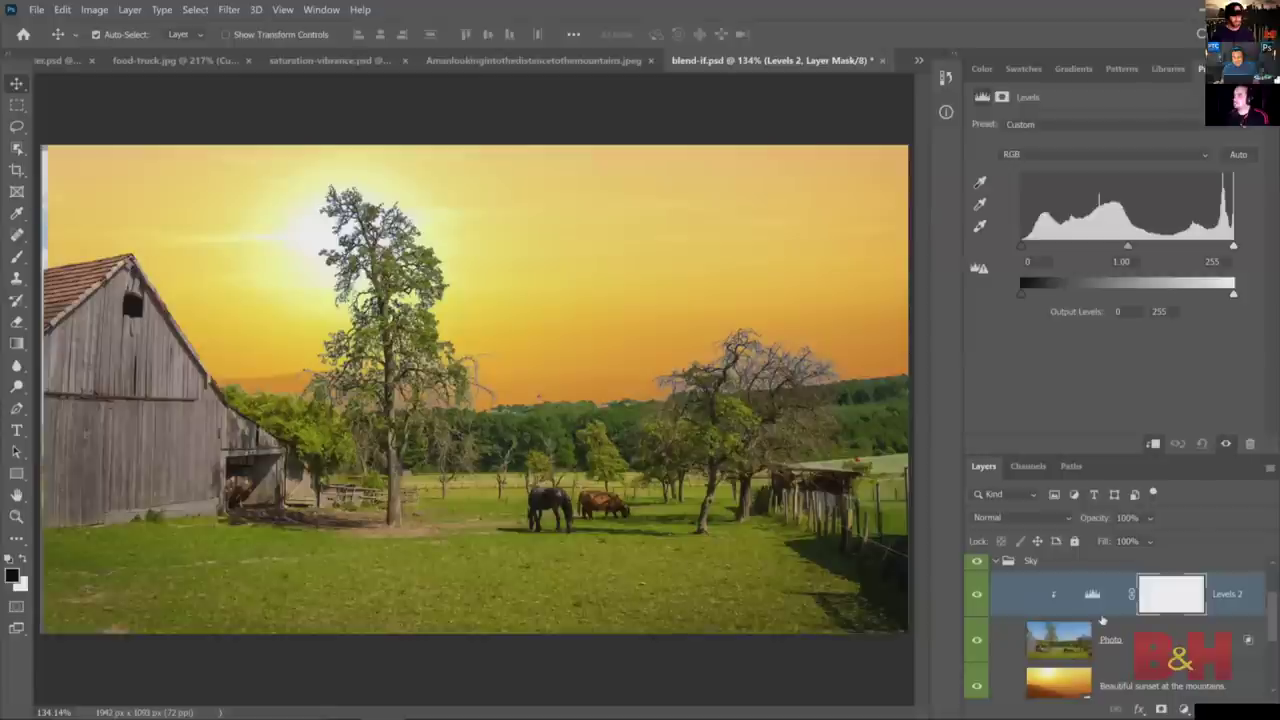
click(978, 688)
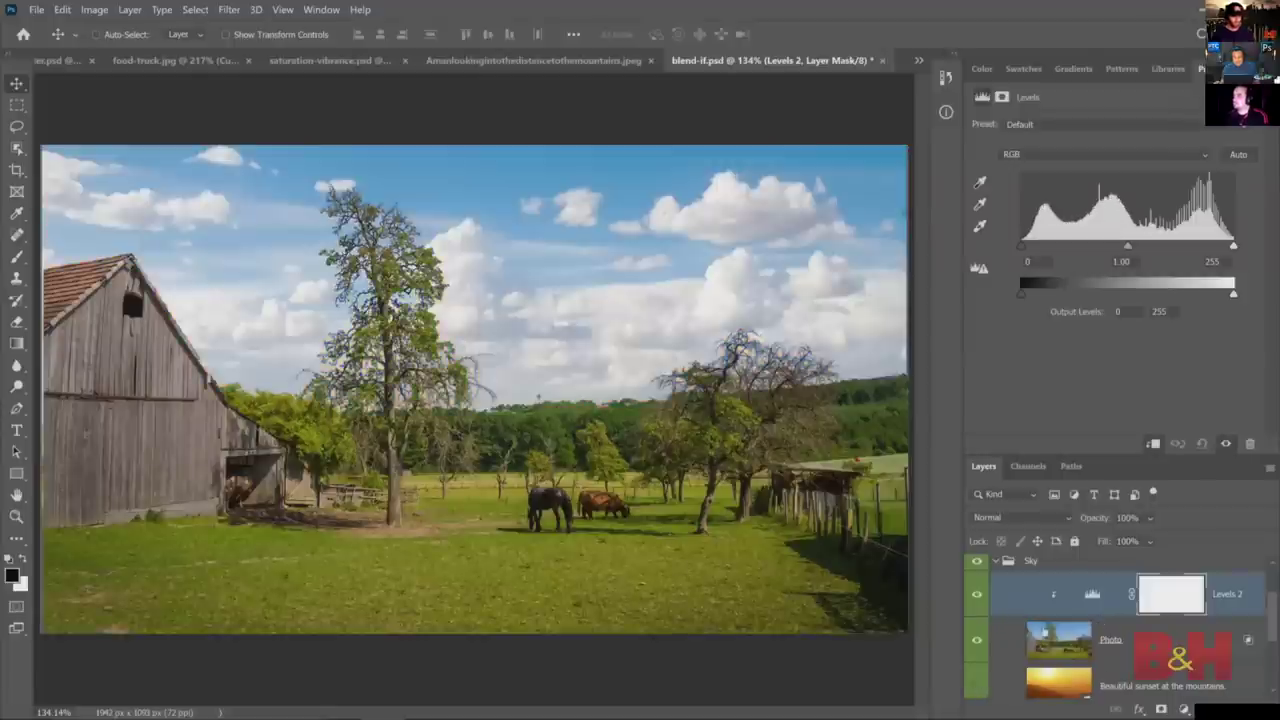
drag(1130, 684, 1246, 600)
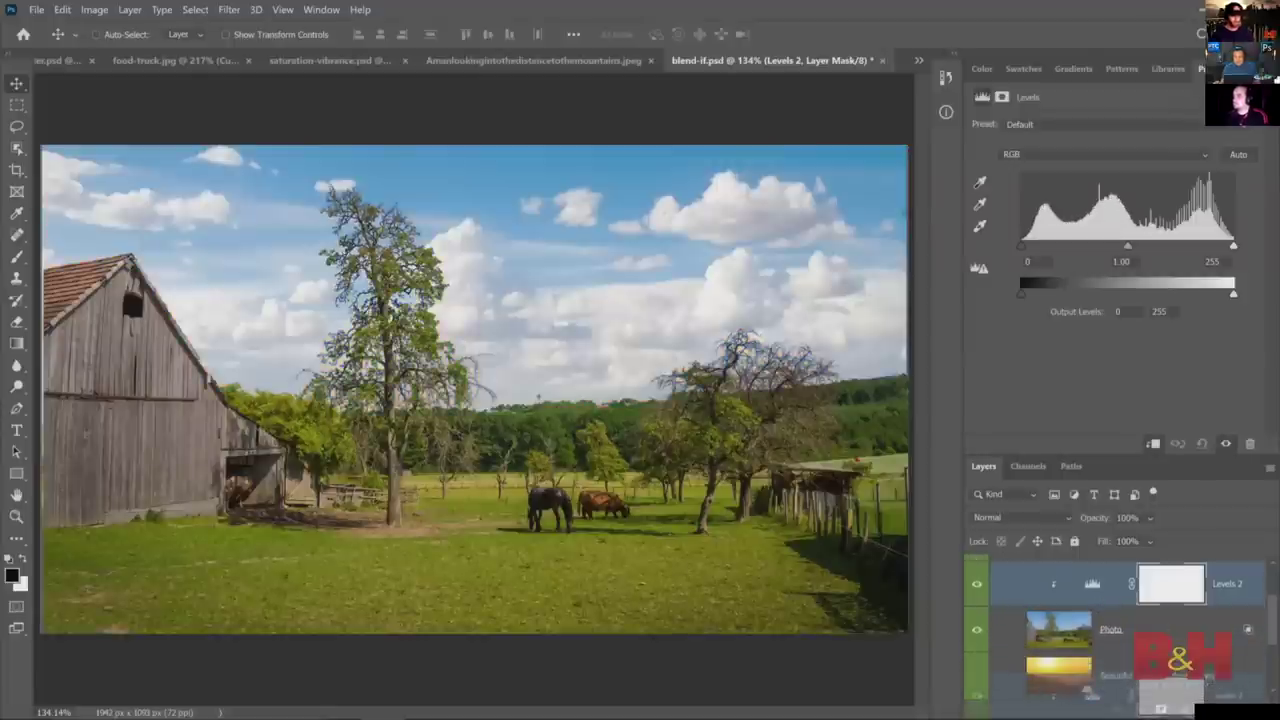
click(1249, 594)
double_click(1245, 592)
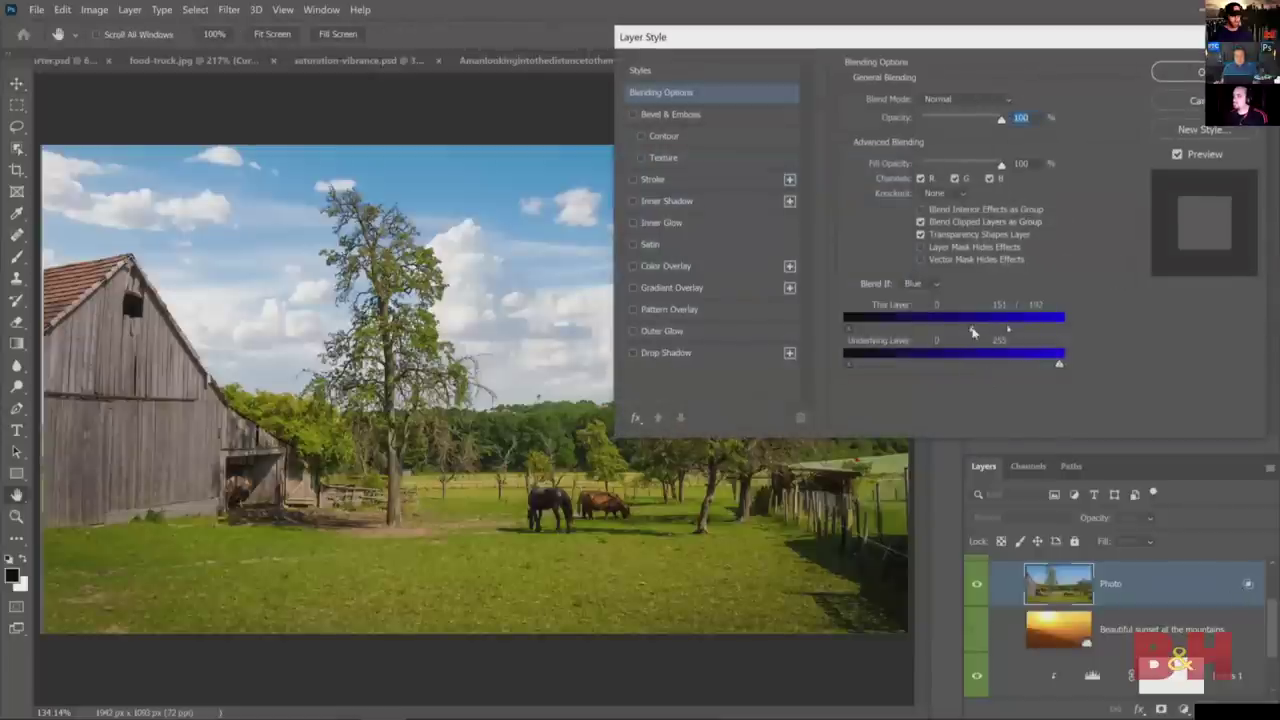
- Lower the Photo layer's split Blue This Layer range to 79/132 and apply it
drag(975, 331, 910, 331)
drag(1007, 330, 958, 330)
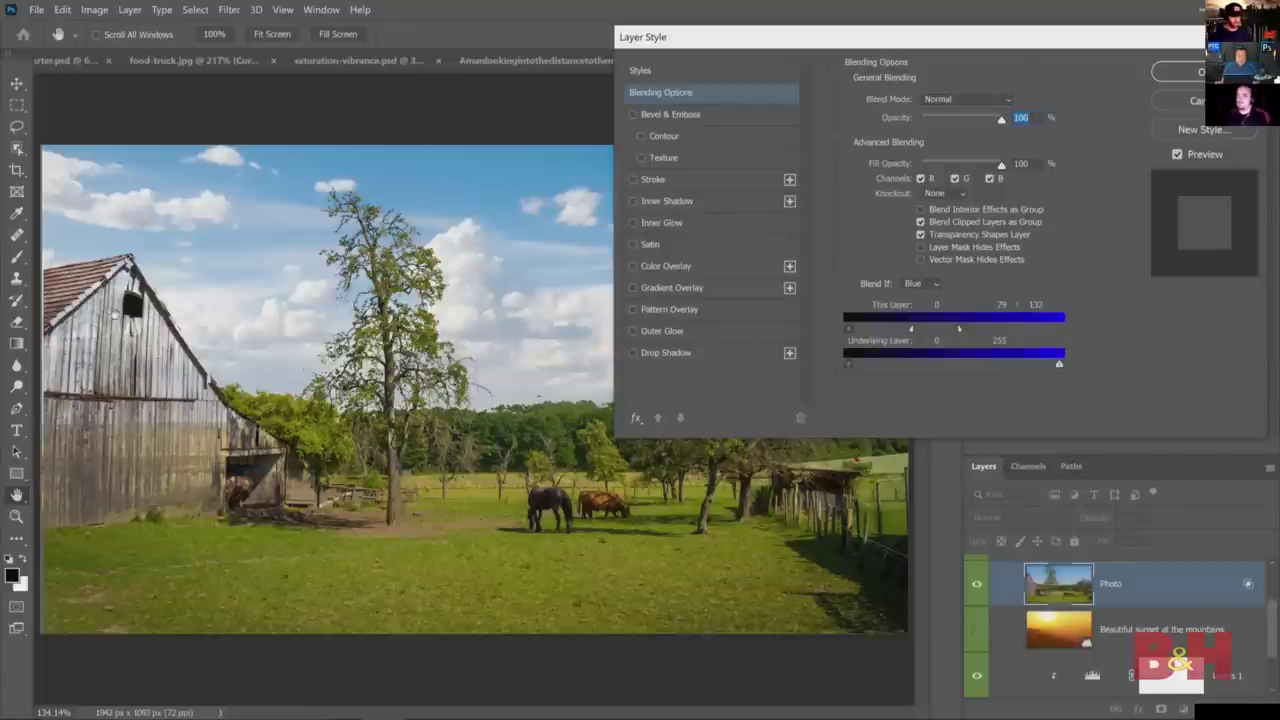
click(1172, 76)
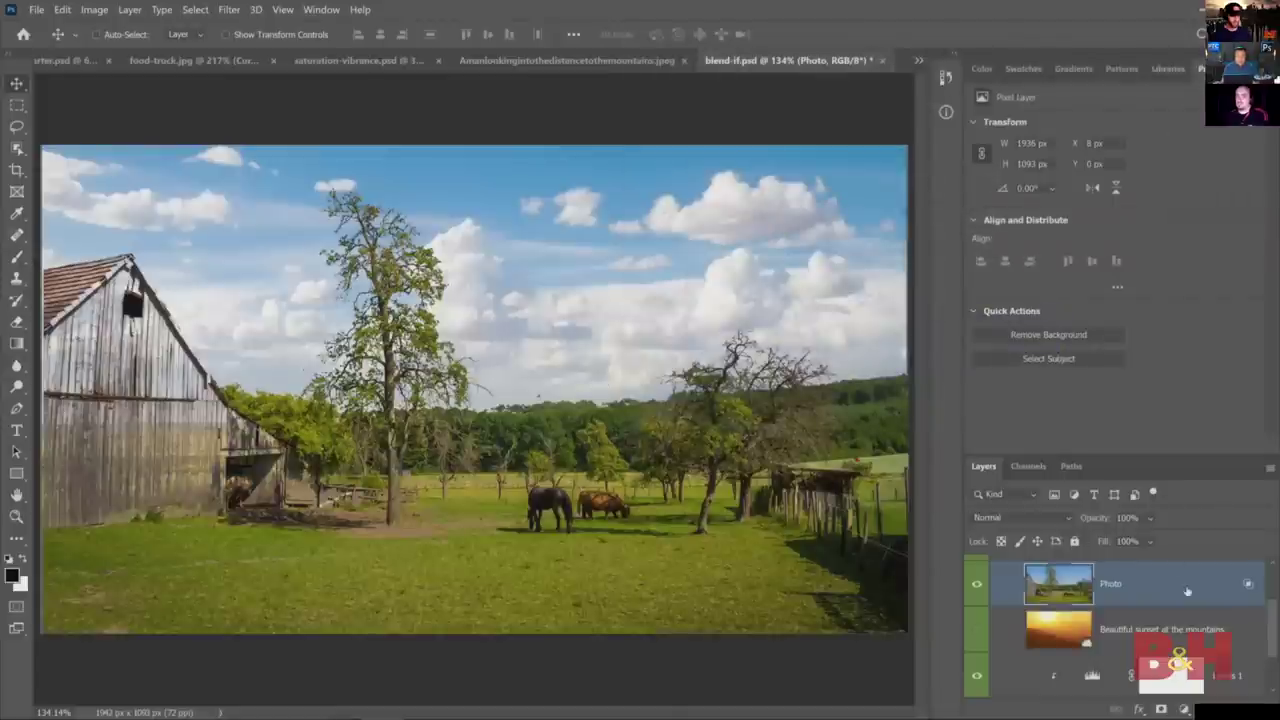
- Duplicate the Photo layer with Ctrl+J, removing a first copy and duplicating again
scroll(1160, 600, up, 1)
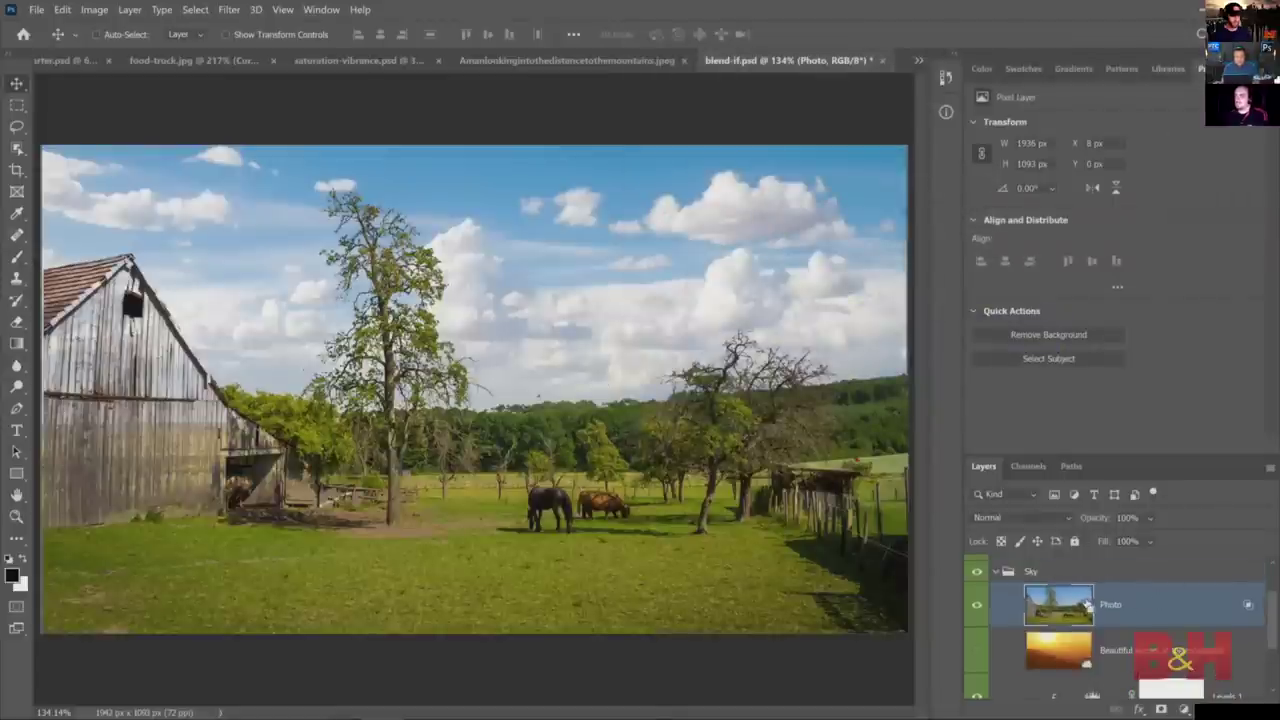
key(ctrl+j)
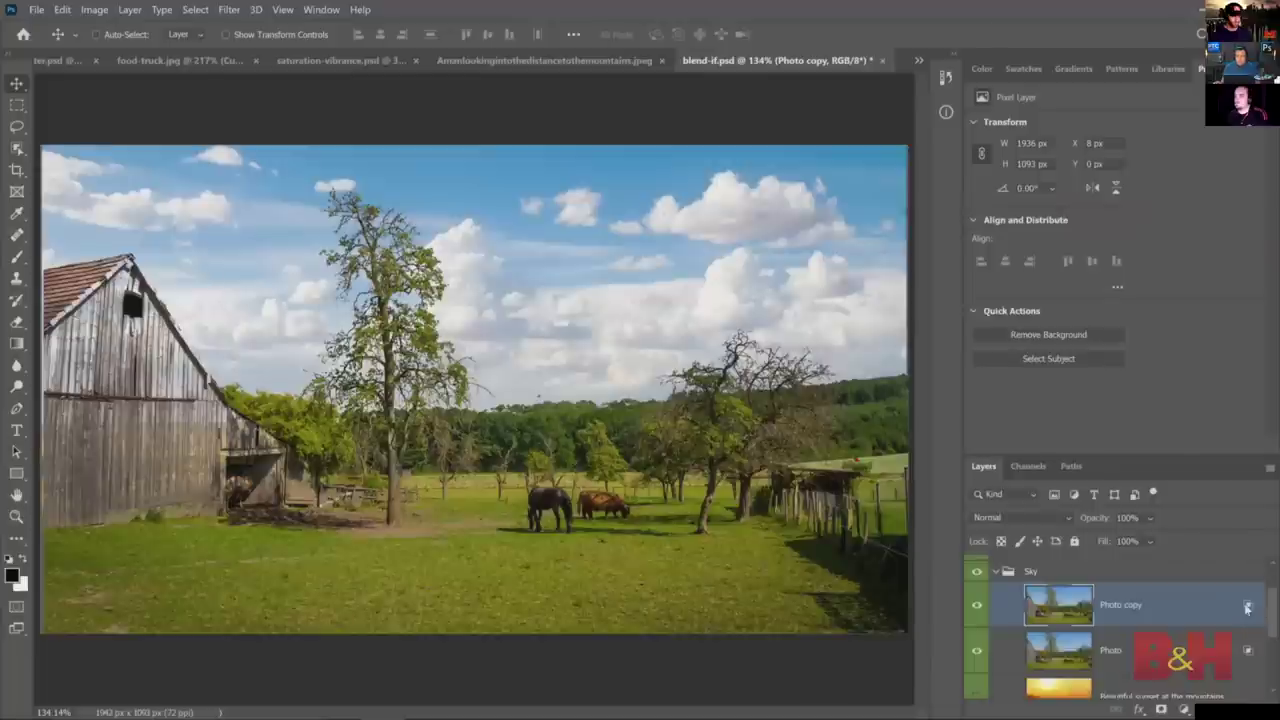
right_click(1246, 608)
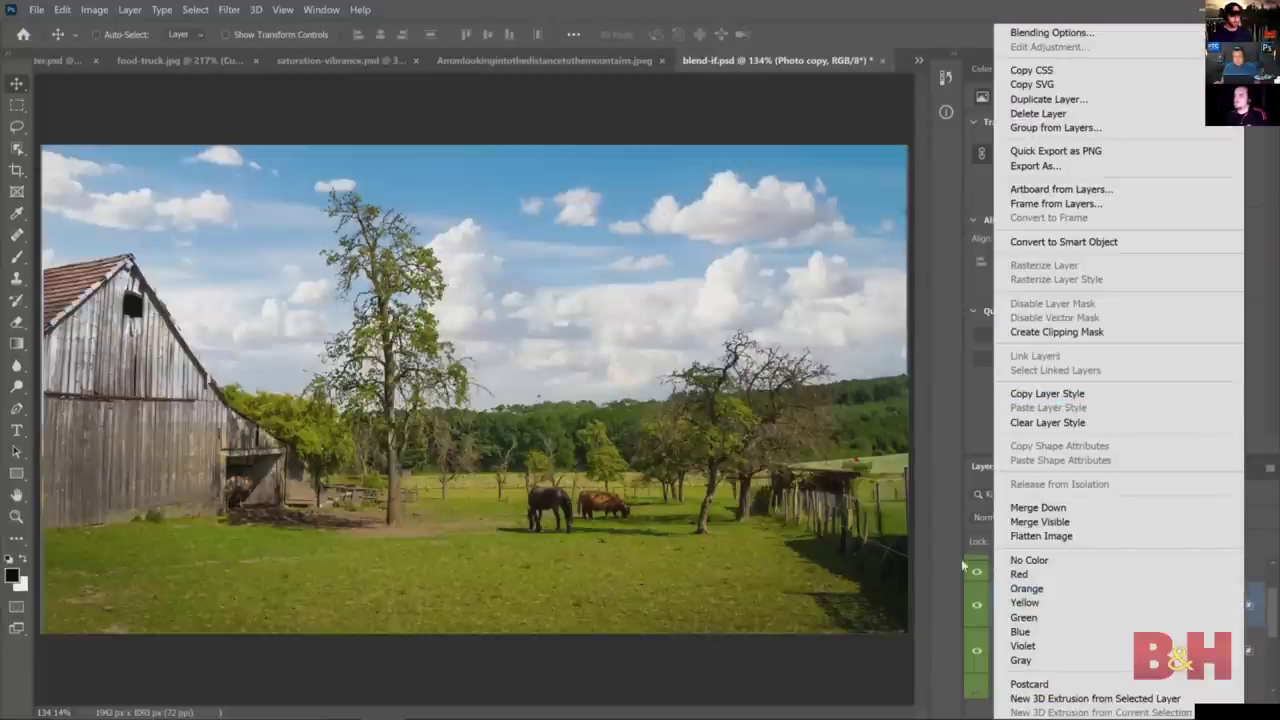
click(1250, 622)
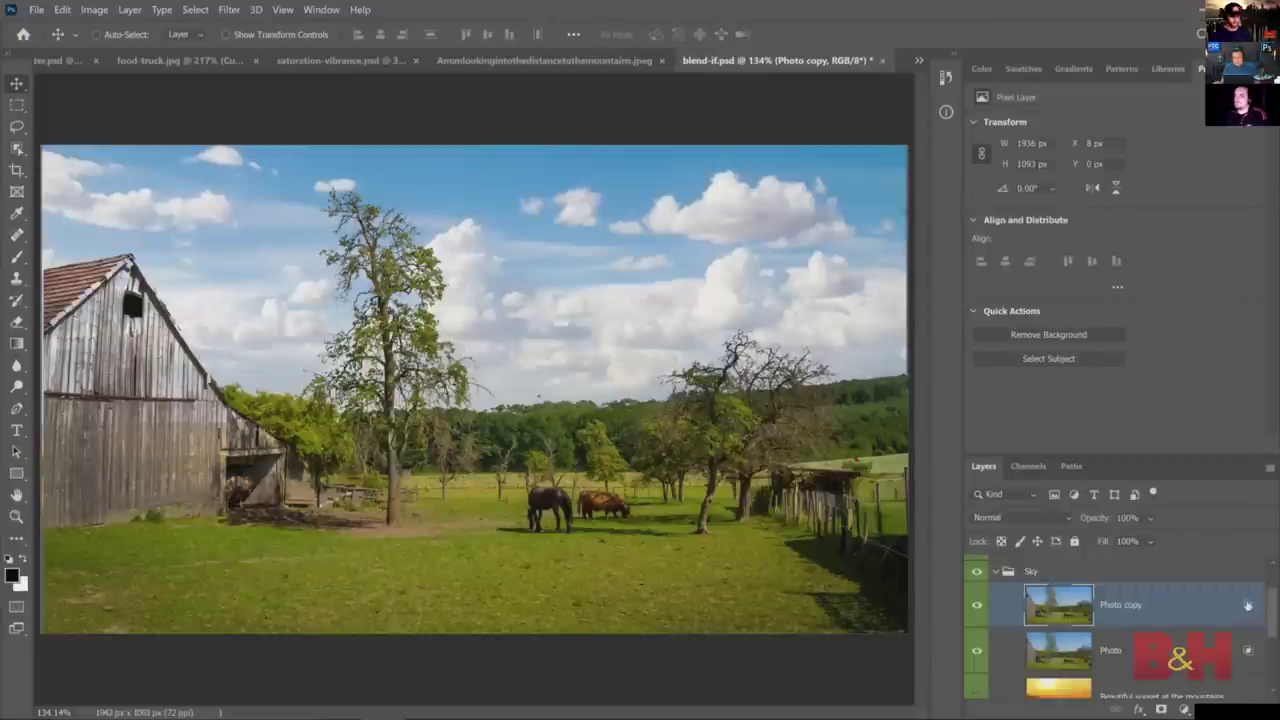
right_click(1247, 605)
key(Escape)
scroll(1247, 605, down, 1)
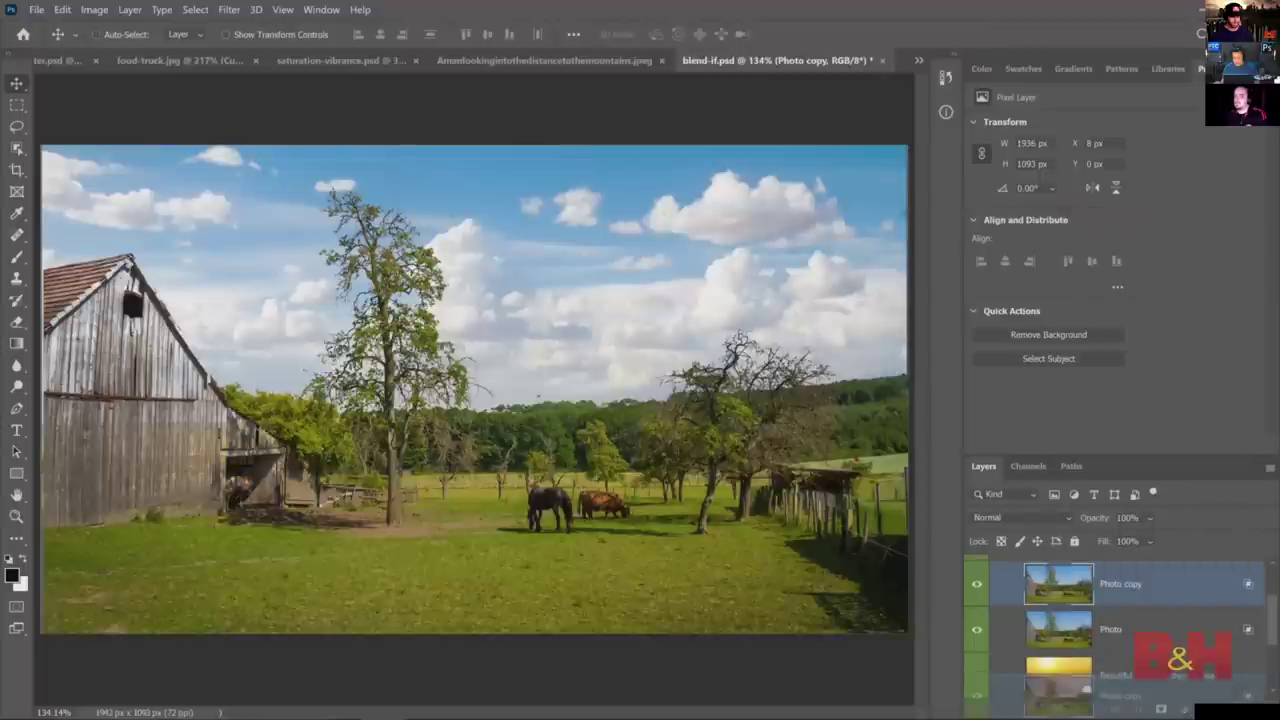
key(Delete)
scroll(1231, 670, up, 1)
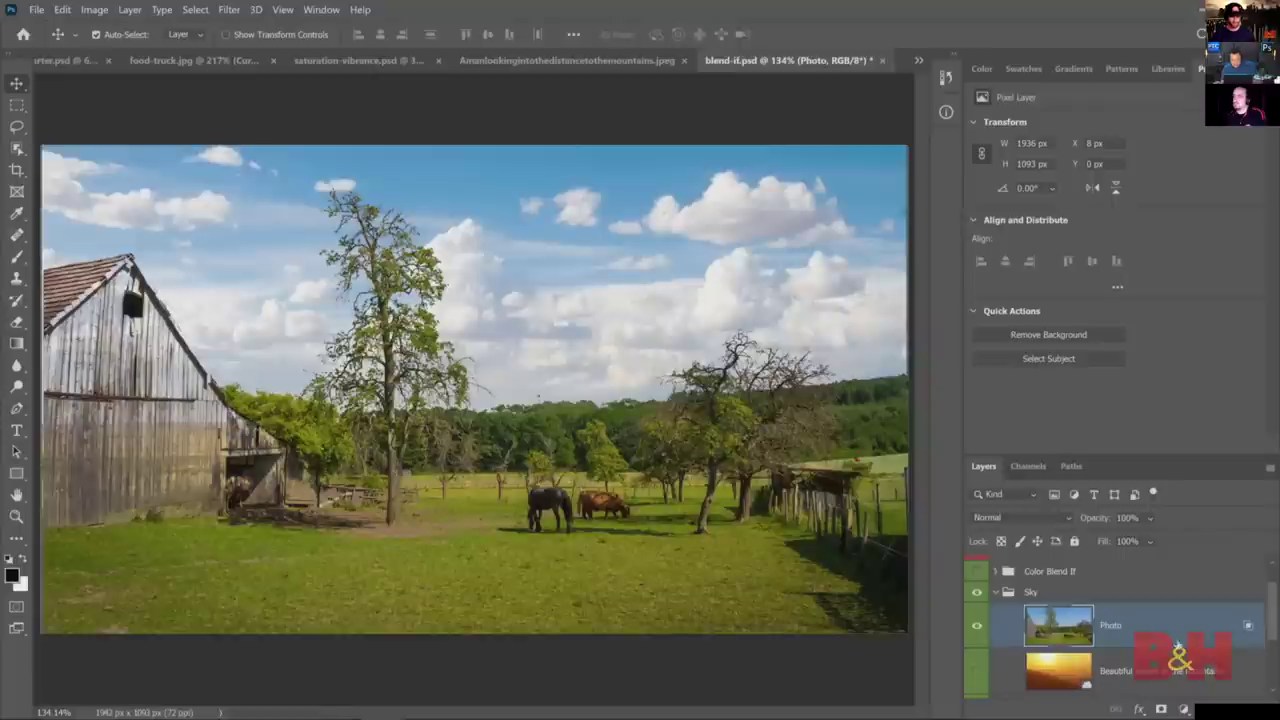
key(ctrl+j)
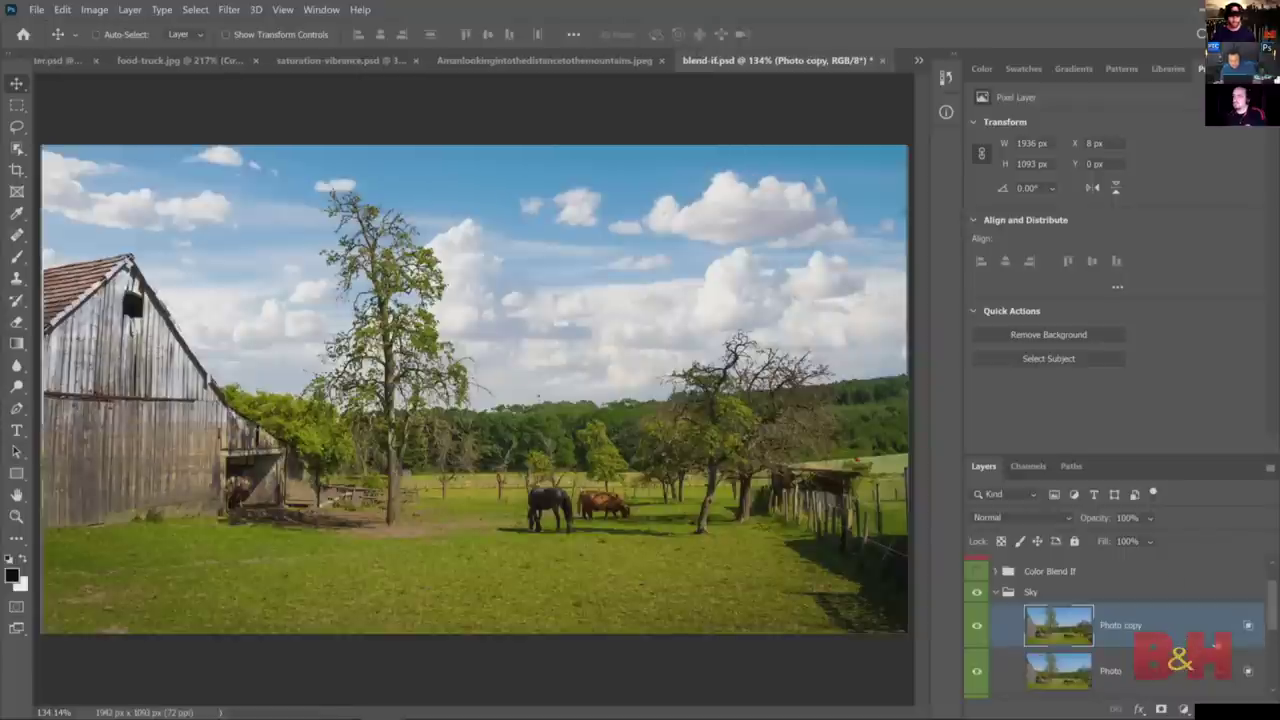
- Reset Photo copy's Blend If to Gray with This Layer spanning 0–255
double_click(1233, 627)
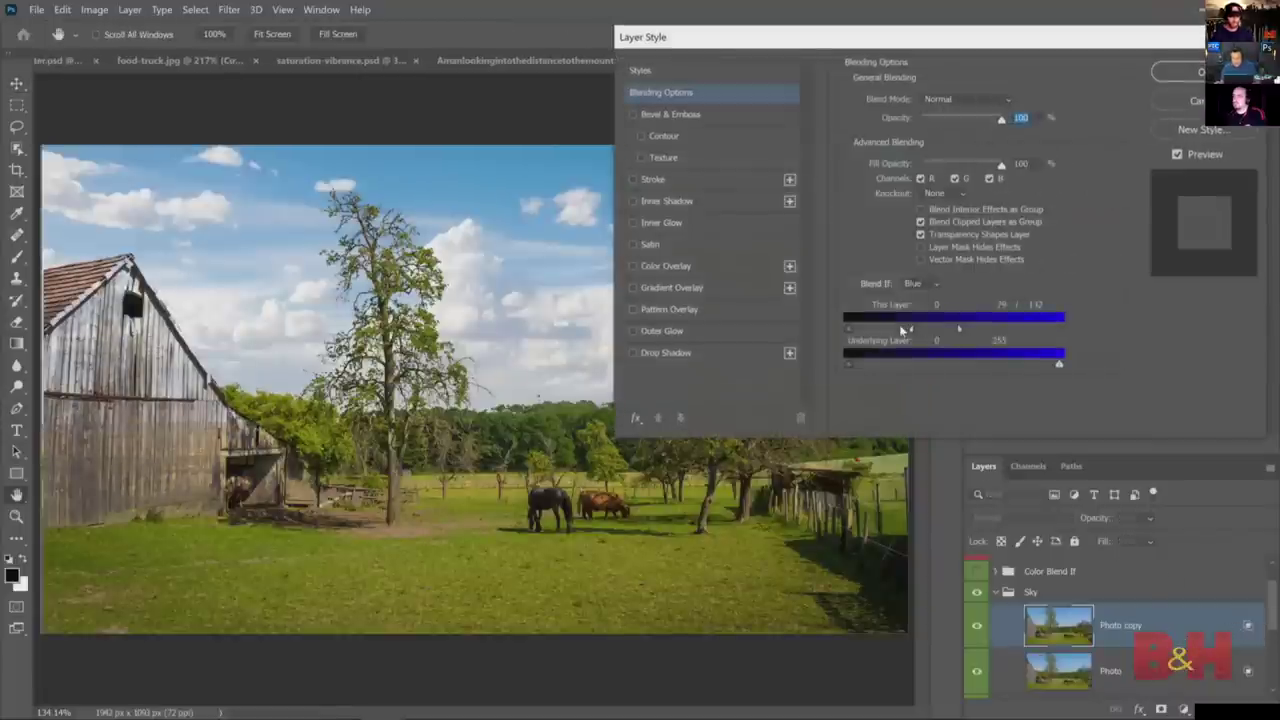
drag(1021, 333, 1060, 330)
click(918, 284)
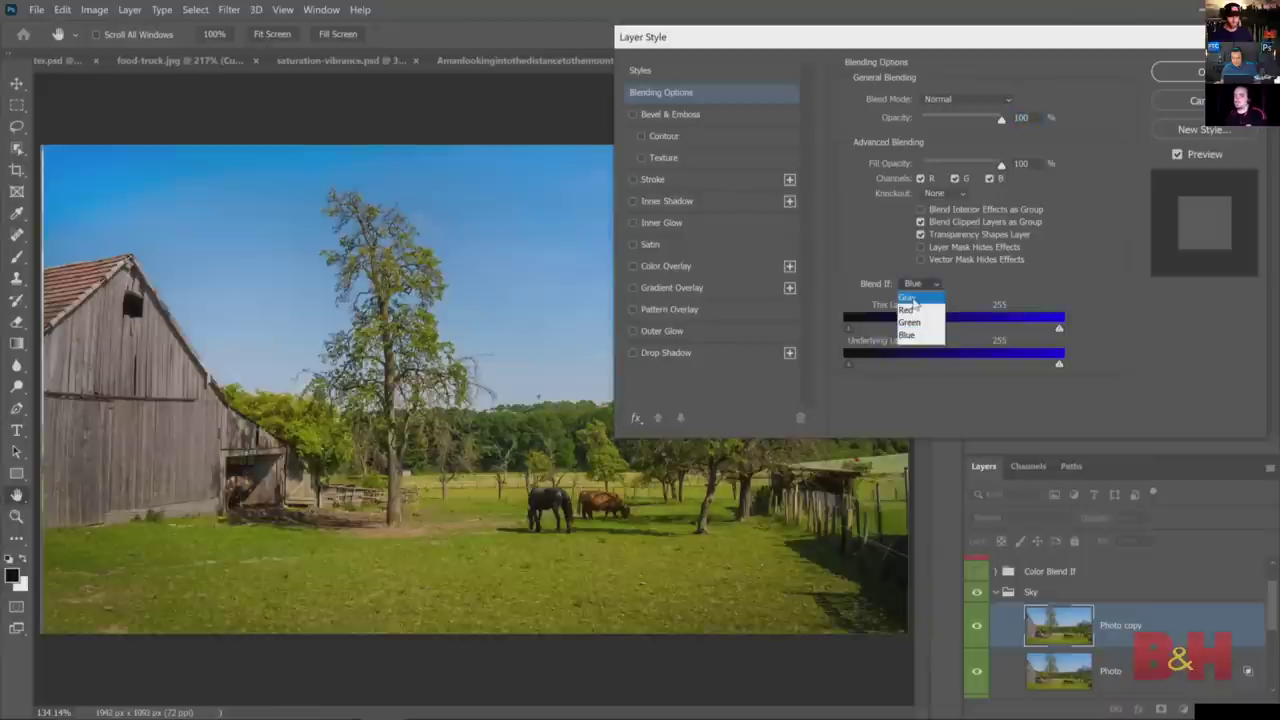
click(907, 298)
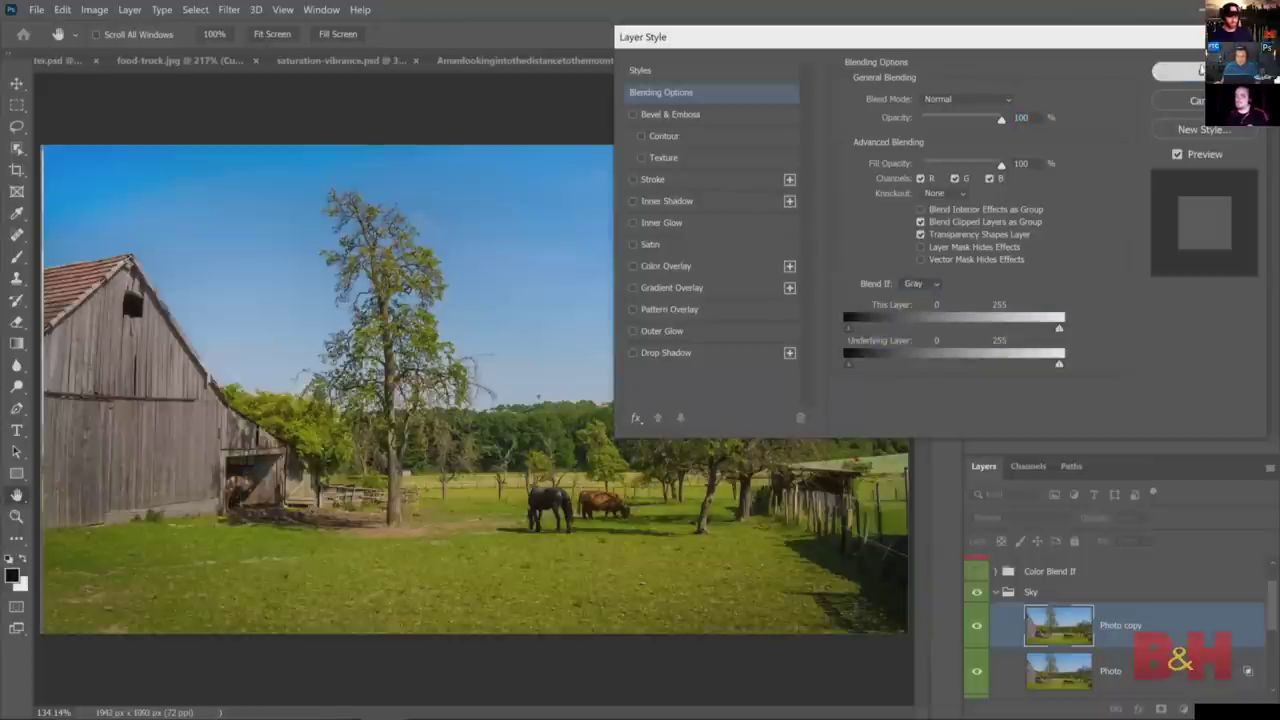
click(1180, 72)
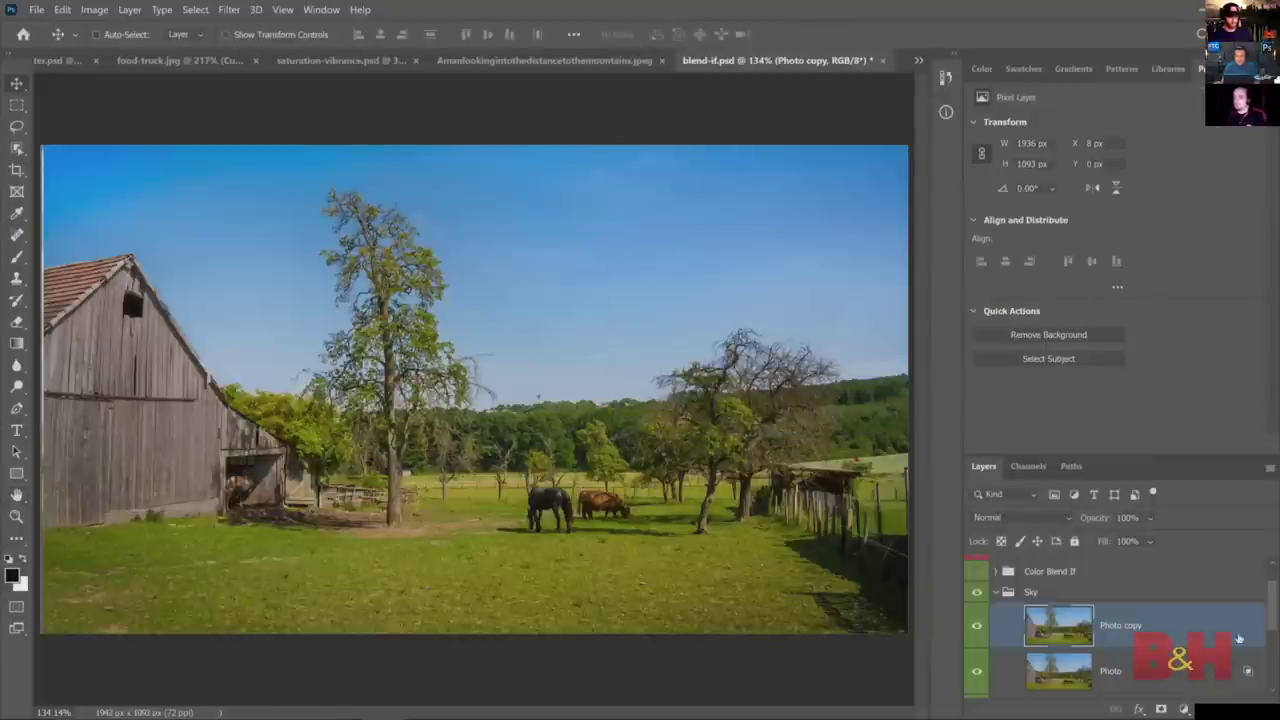
- Compare skies by toggling Photo copy, then lasso around the barn and lower-left field
click(977, 626)
click(977, 626)
click(977, 626)
click(977, 626)
click(977, 626)
click(977, 626)
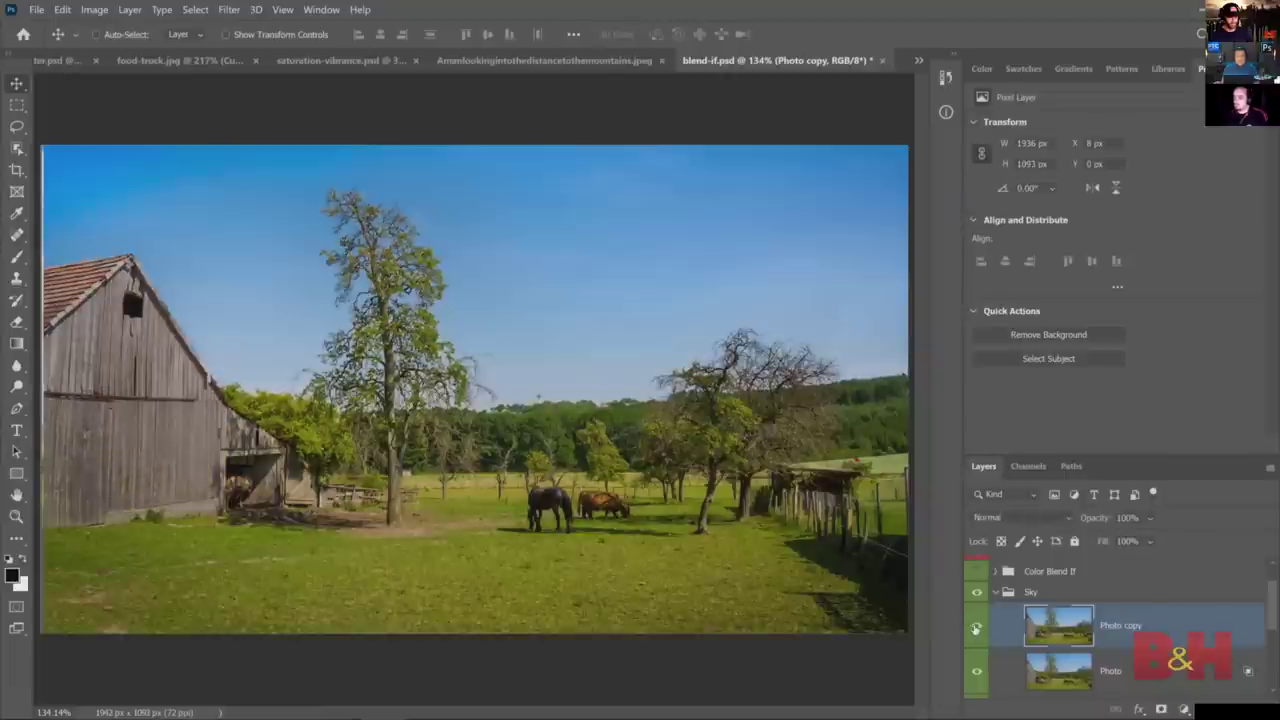
click(16, 126)
mouse_move(48, 278)
mouse_down()
mouse_move(135, 262)
mouse_move(220, 385)
mouse_move(390, 450)
mouse_move(343, 633)
mouse_move(14, 612)
mouse_up()
- Mask Photo copy from the barn selection, compare the result, and zoom in on the tree
click(1161, 709)
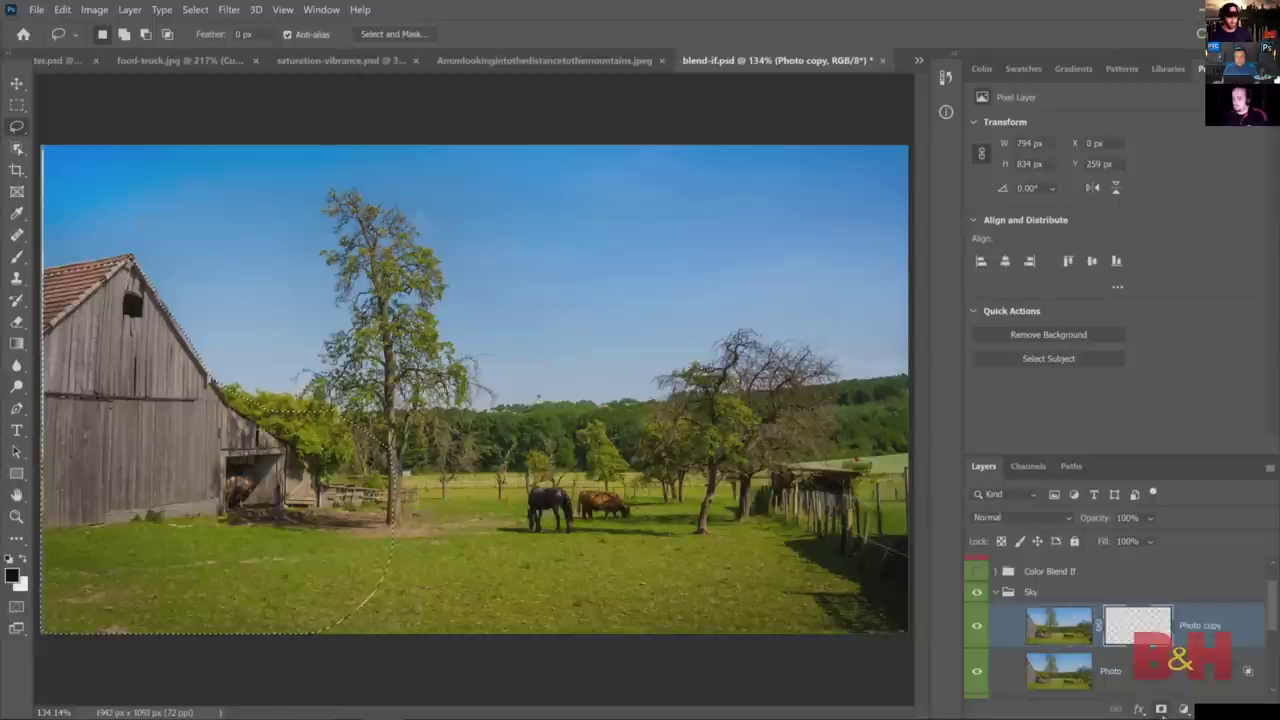
click(978, 627)
click(978, 627)
click(978, 627)
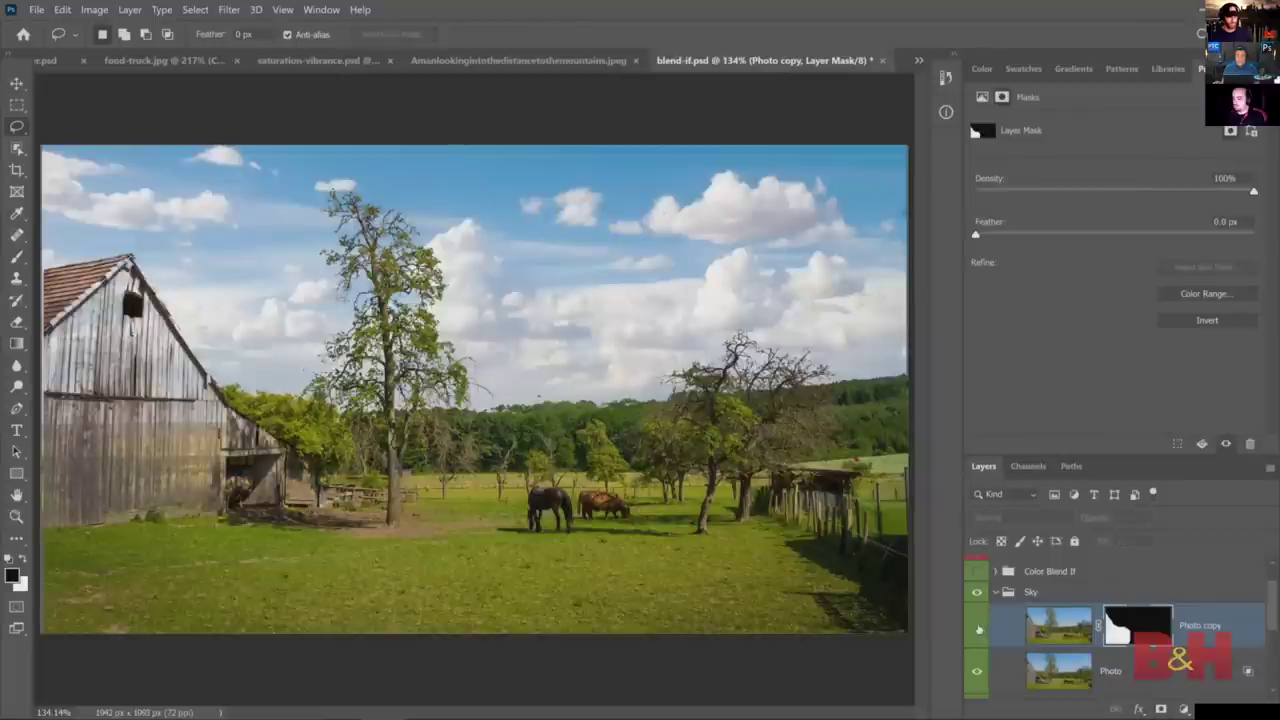
click(976, 622)
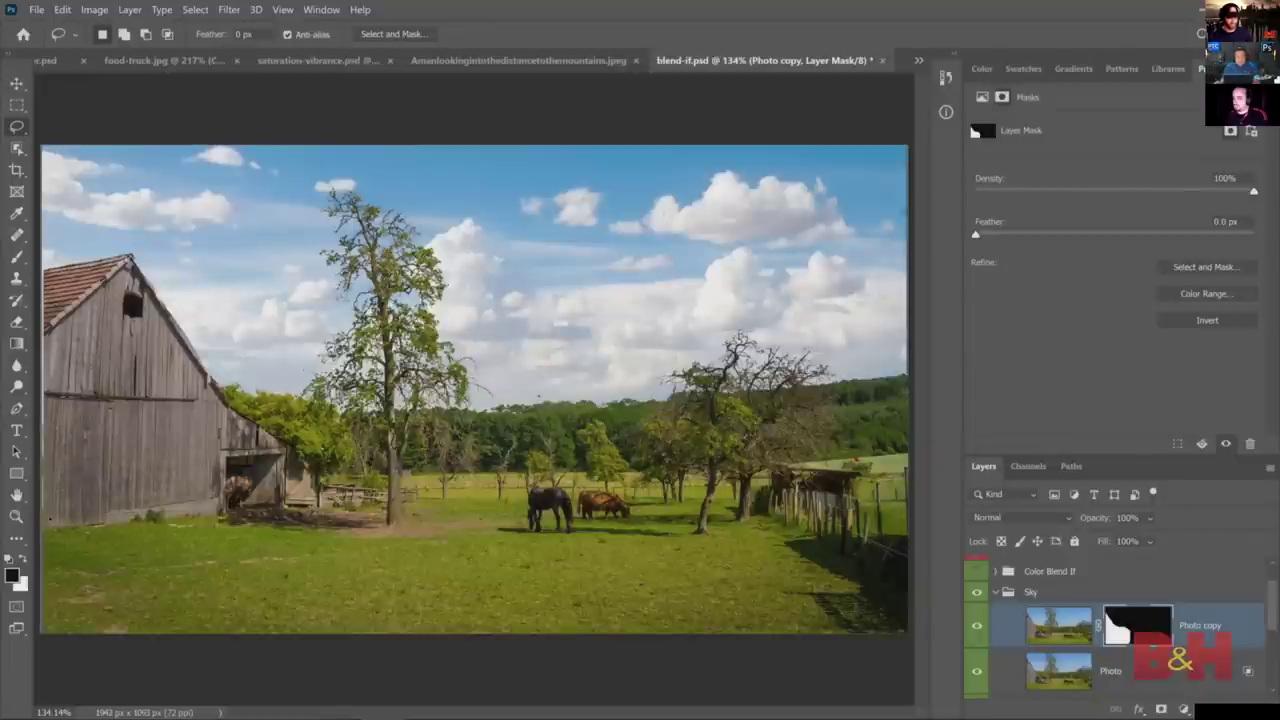
click(16, 516)
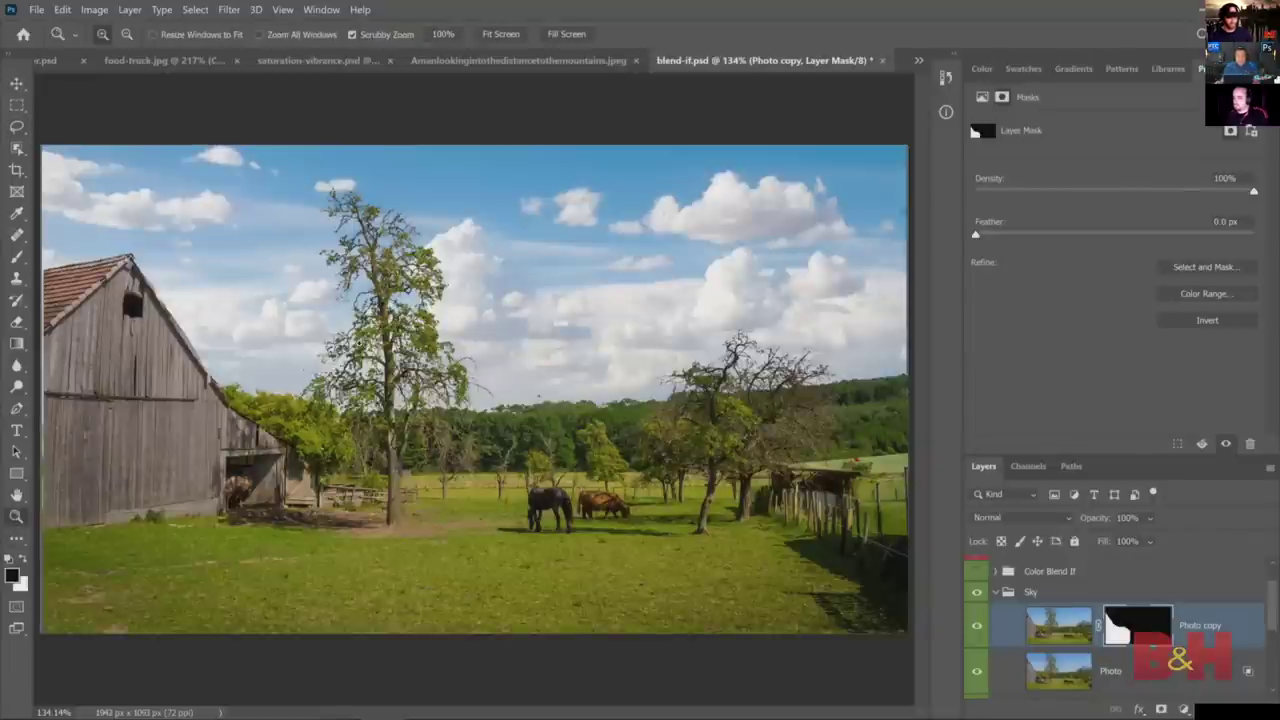
click(362, 364)
click(362, 364)
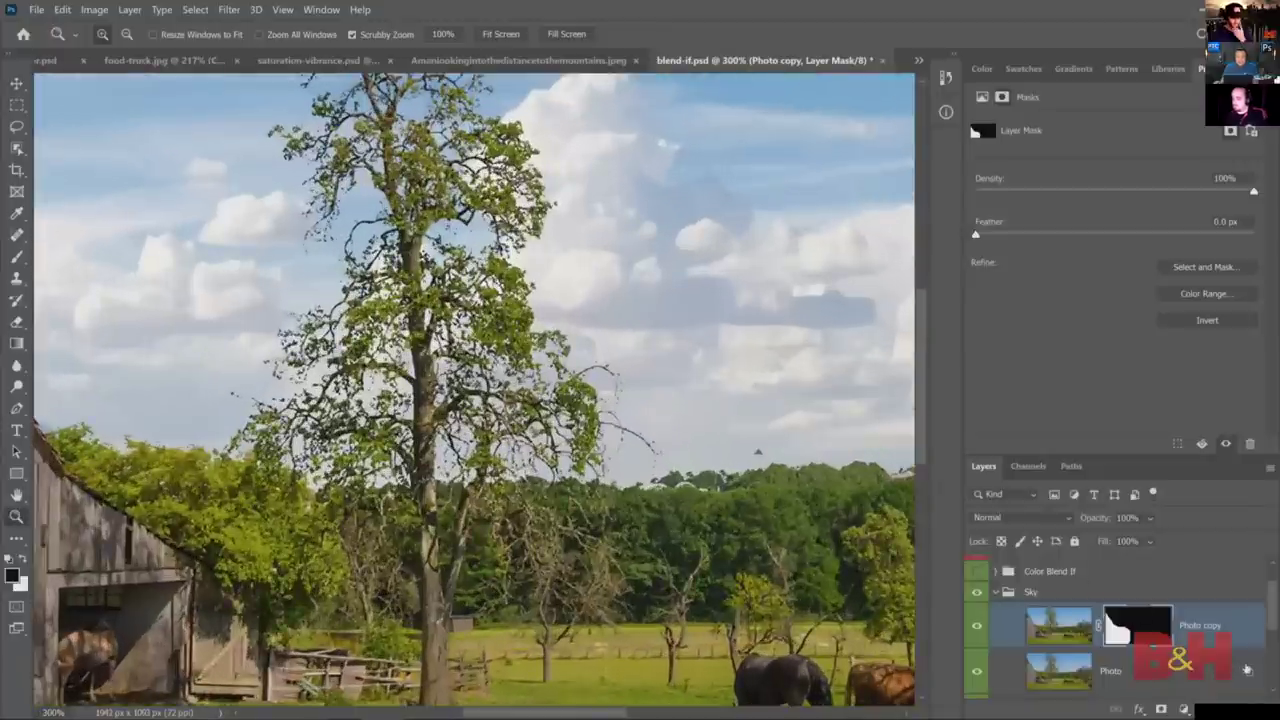
- Split the Photo layer's Blue Blend If range at 122/193, fit the view, and collapse Sky
double_click(1247, 670)
drag(911, 329, 1012, 331)
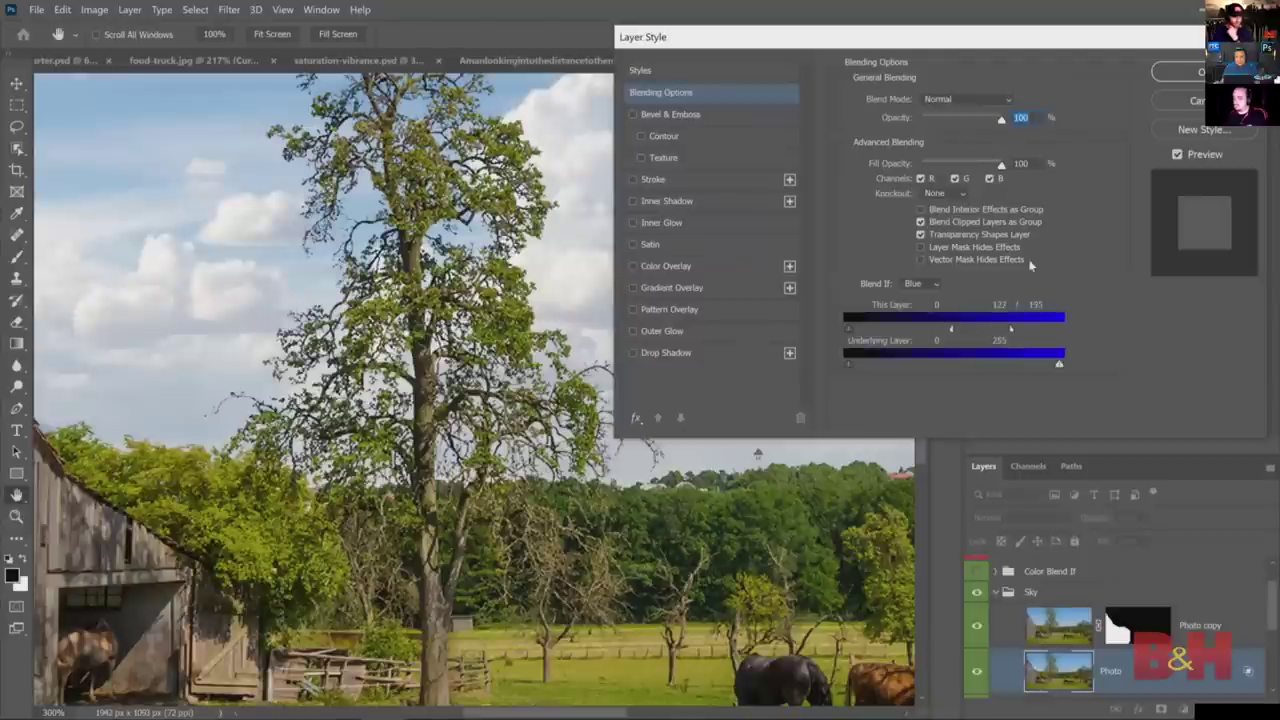
click(1190, 73)
key(z)
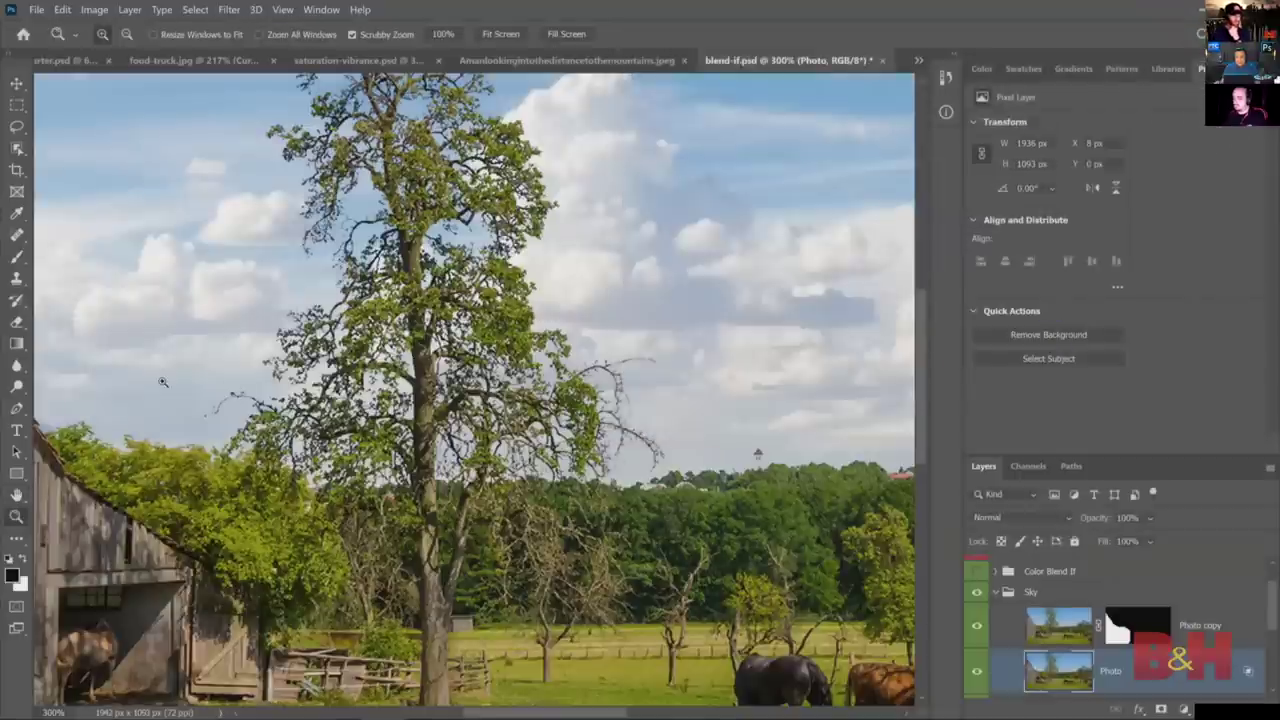
key(ctrl+0)
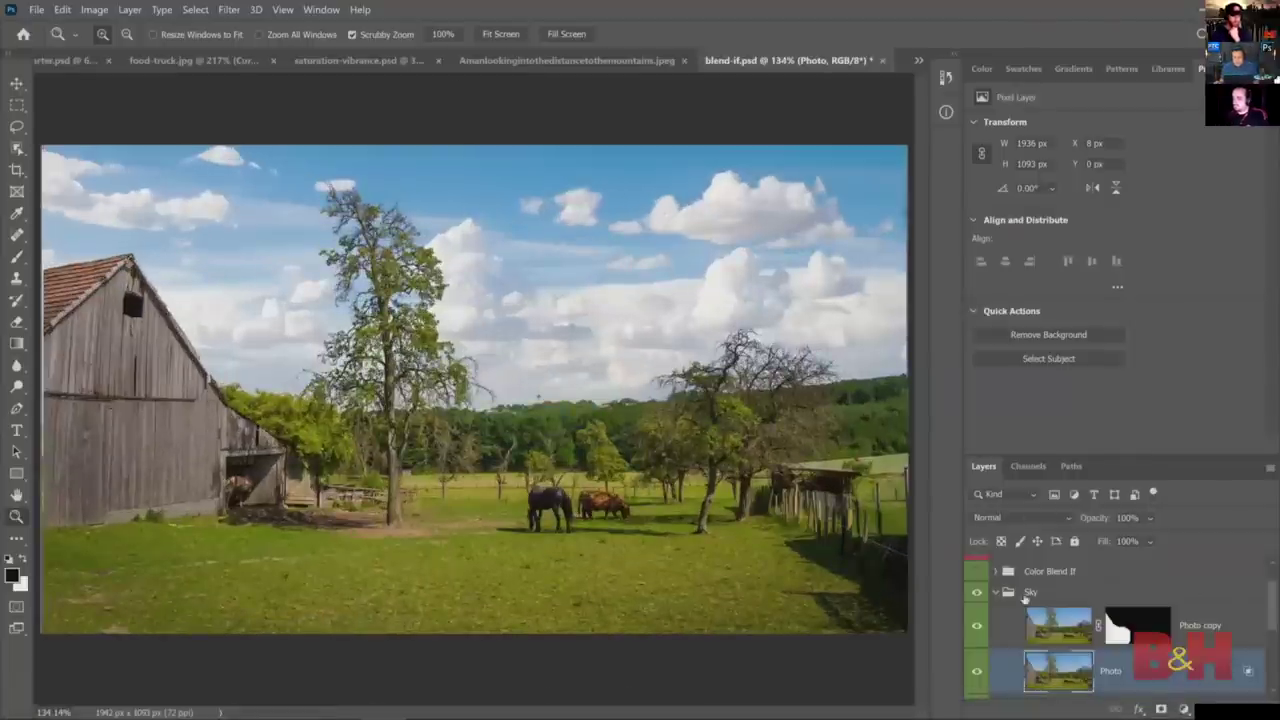
click(1024, 595)
click(36, 9)
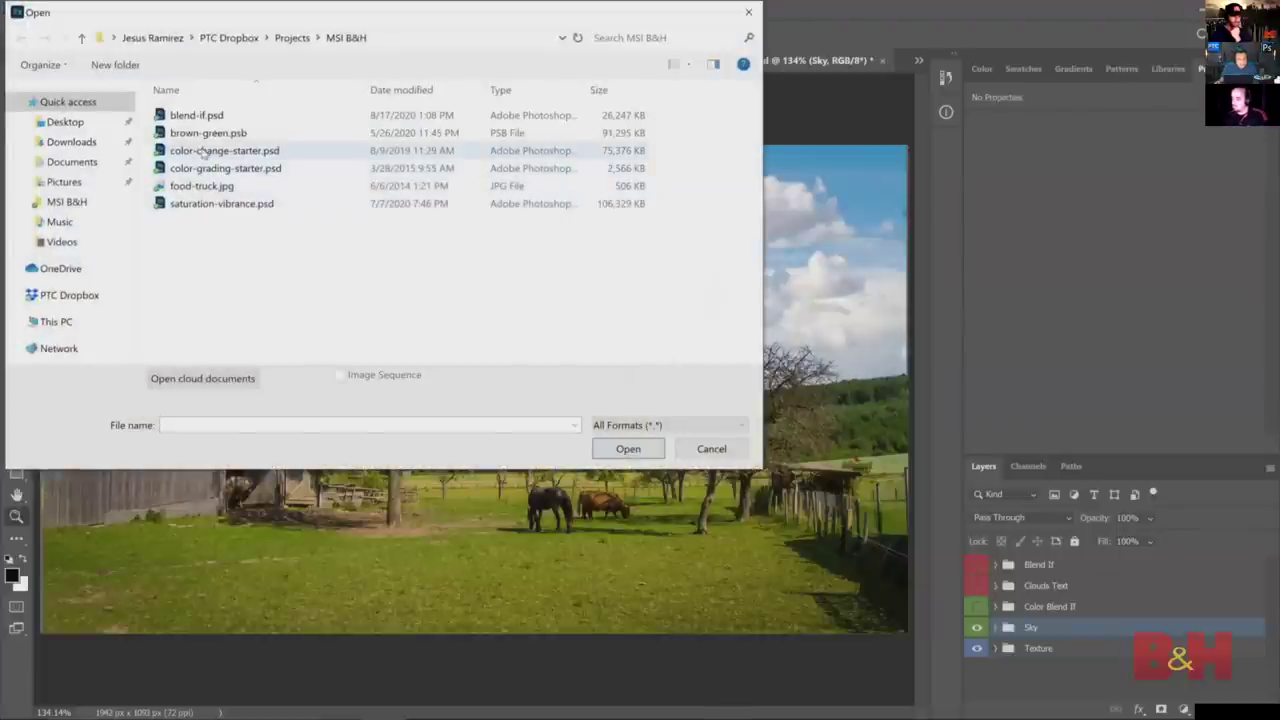
- Open color-grading-starter.psd and zoom in on the parking-garage portrait to 300%
double_click(210, 168)
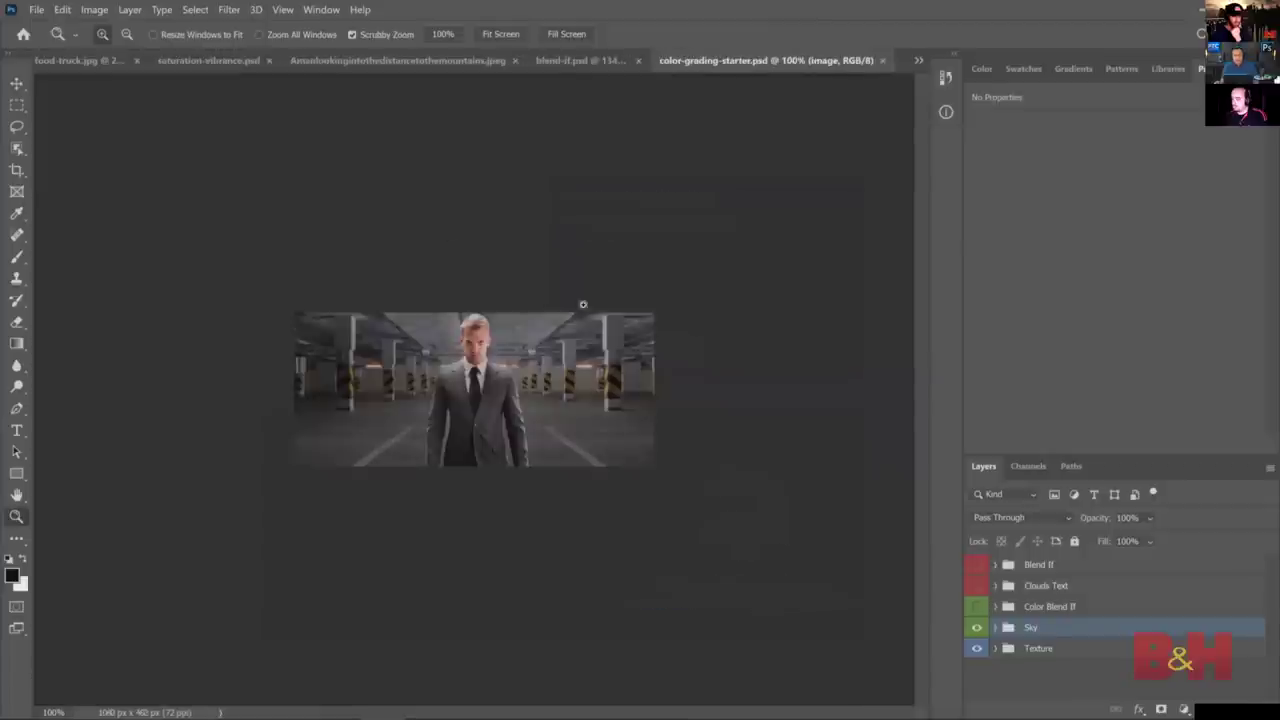
click(478, 432)
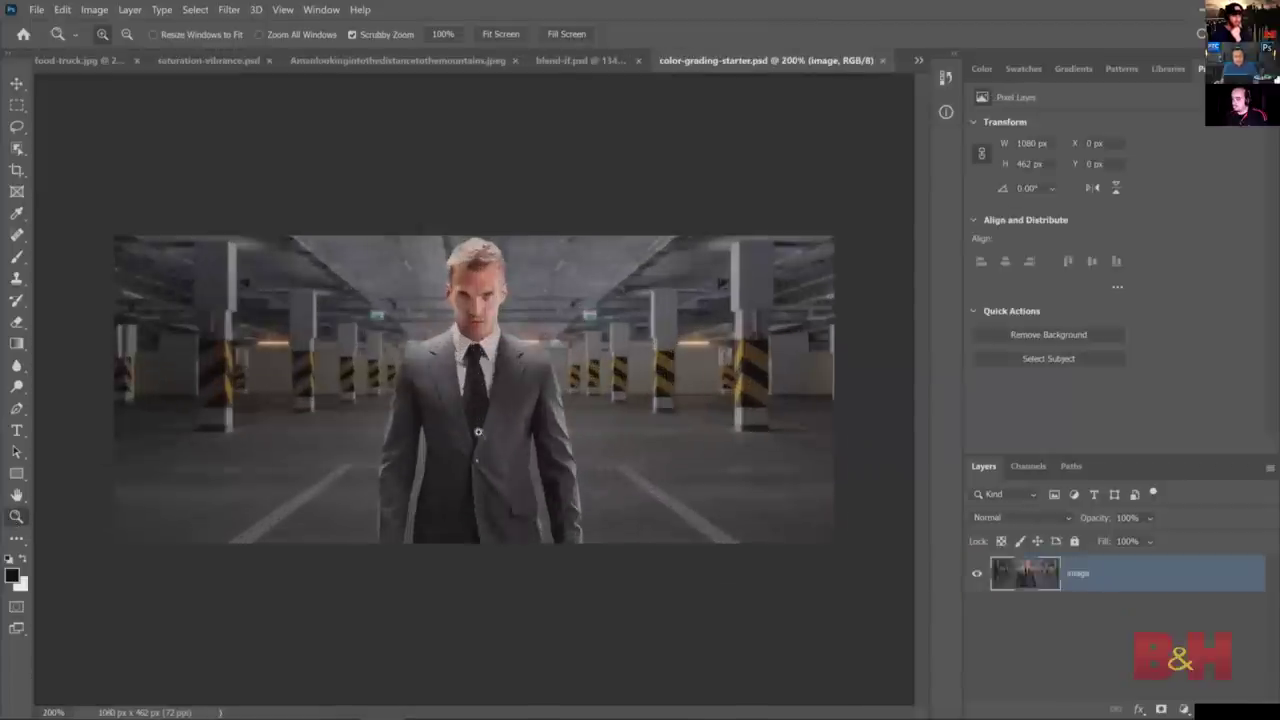
click(478, 432)
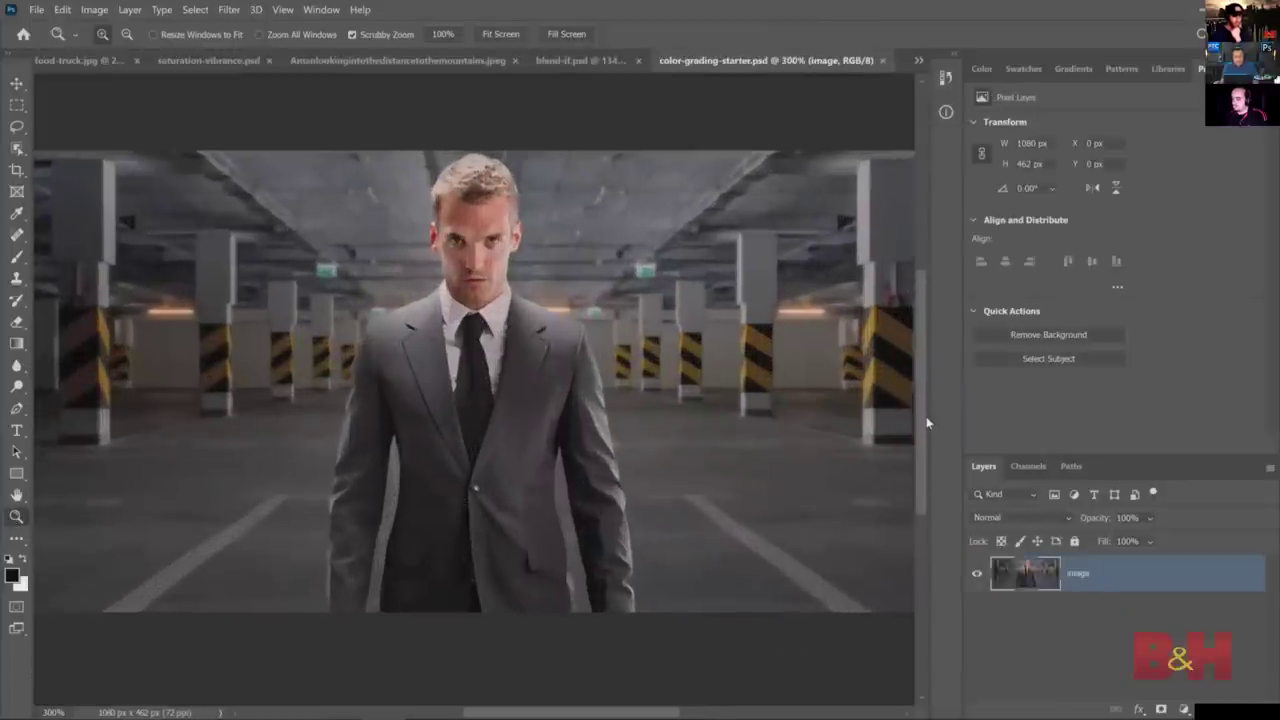
scroll(922, 409, up, 2)
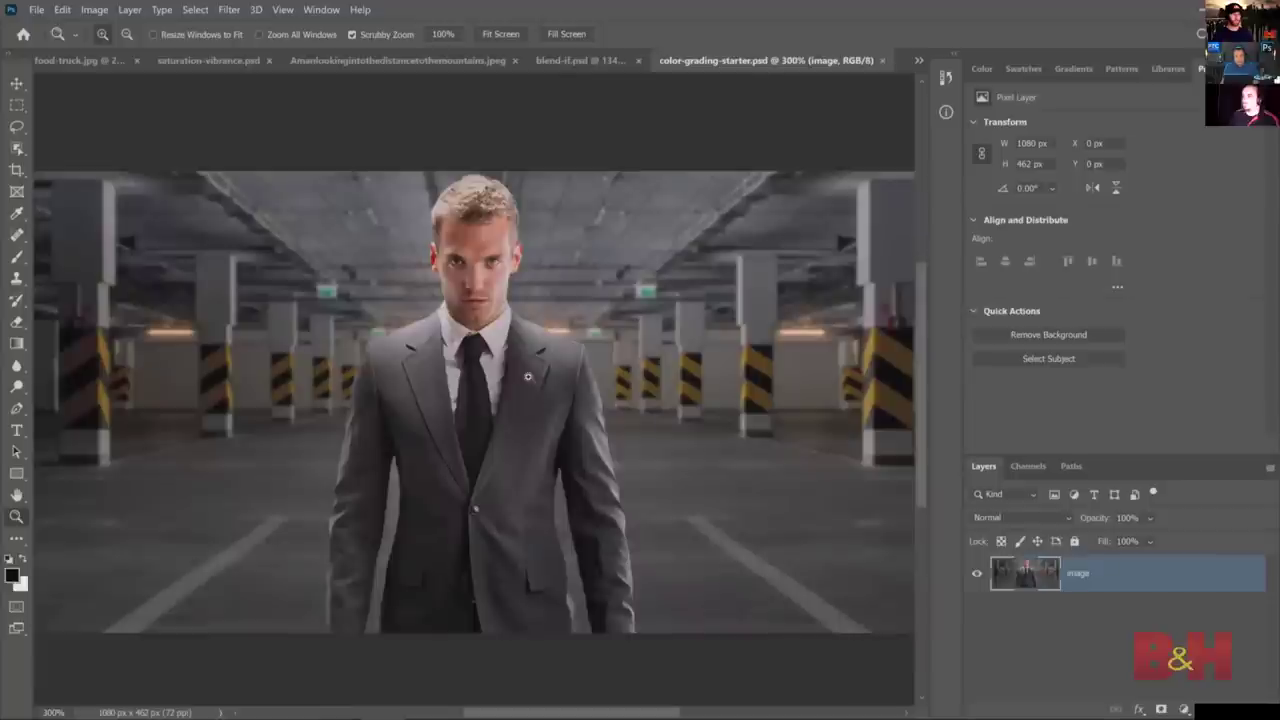
- Add a Selective Color adjustment layer, leaving Reds at default, and glance at the Channels panel
click(1184, 709)
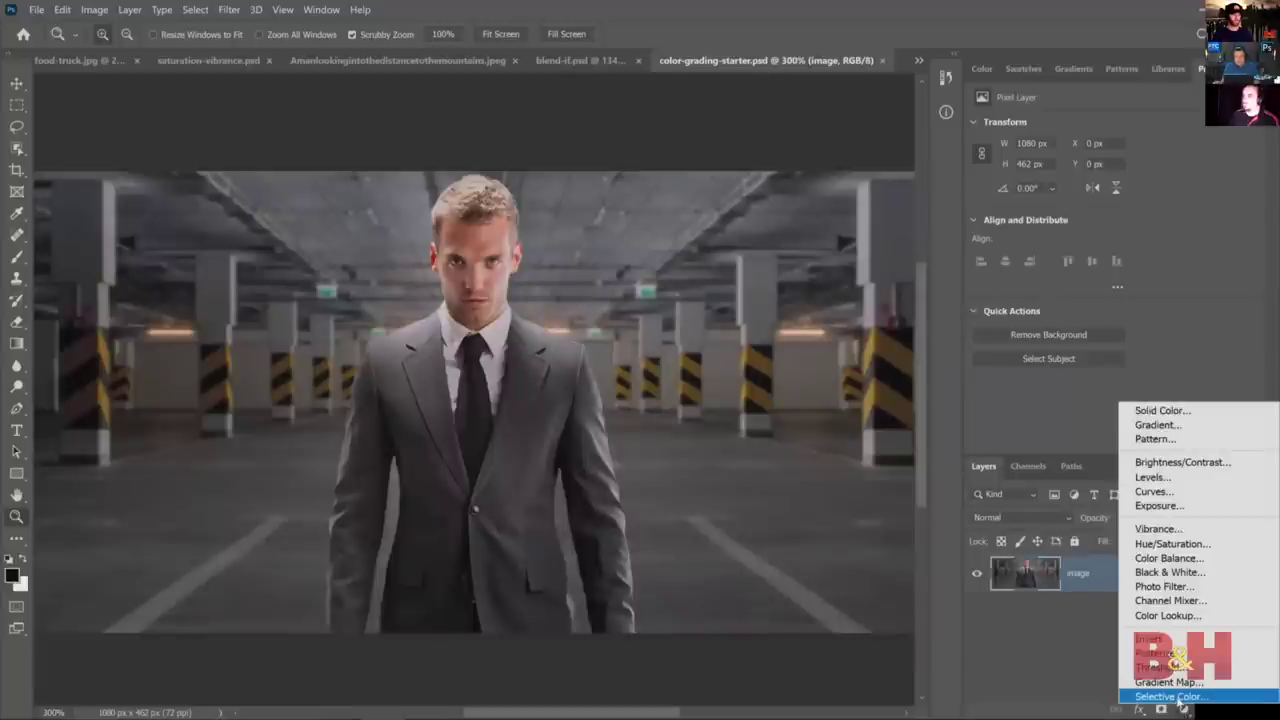
click(1180, 697)
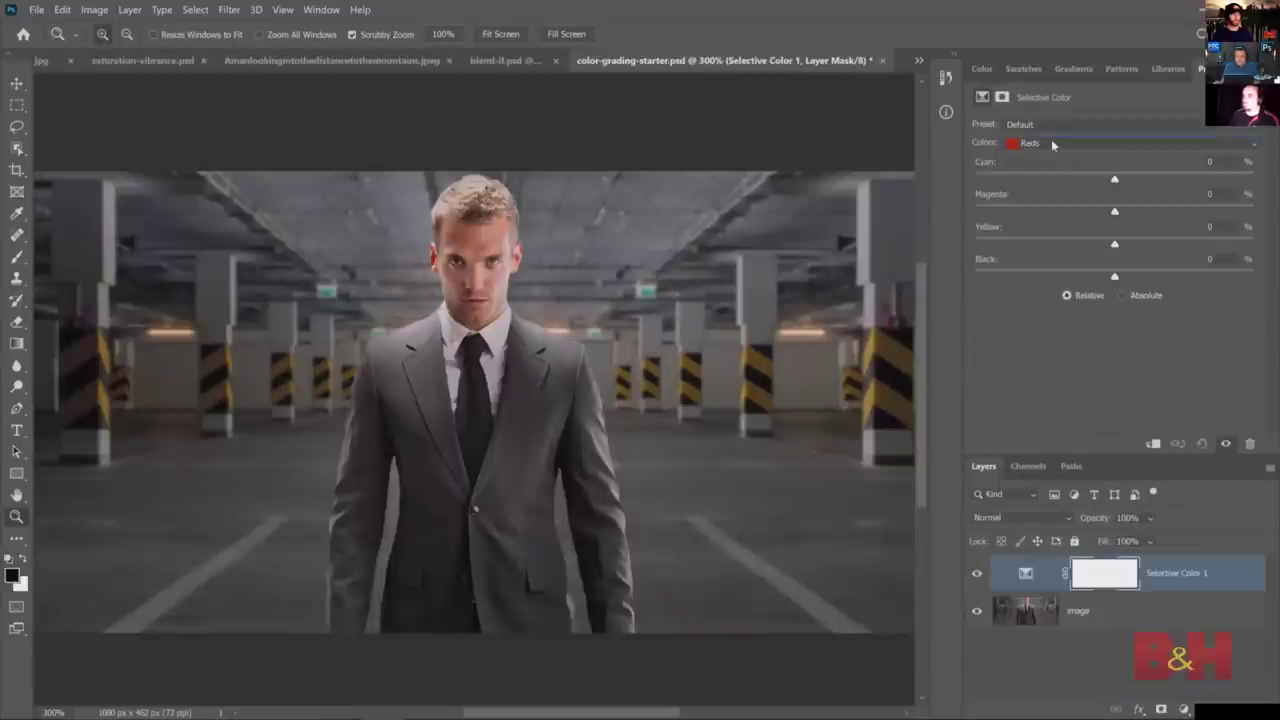
click(1051, 139)
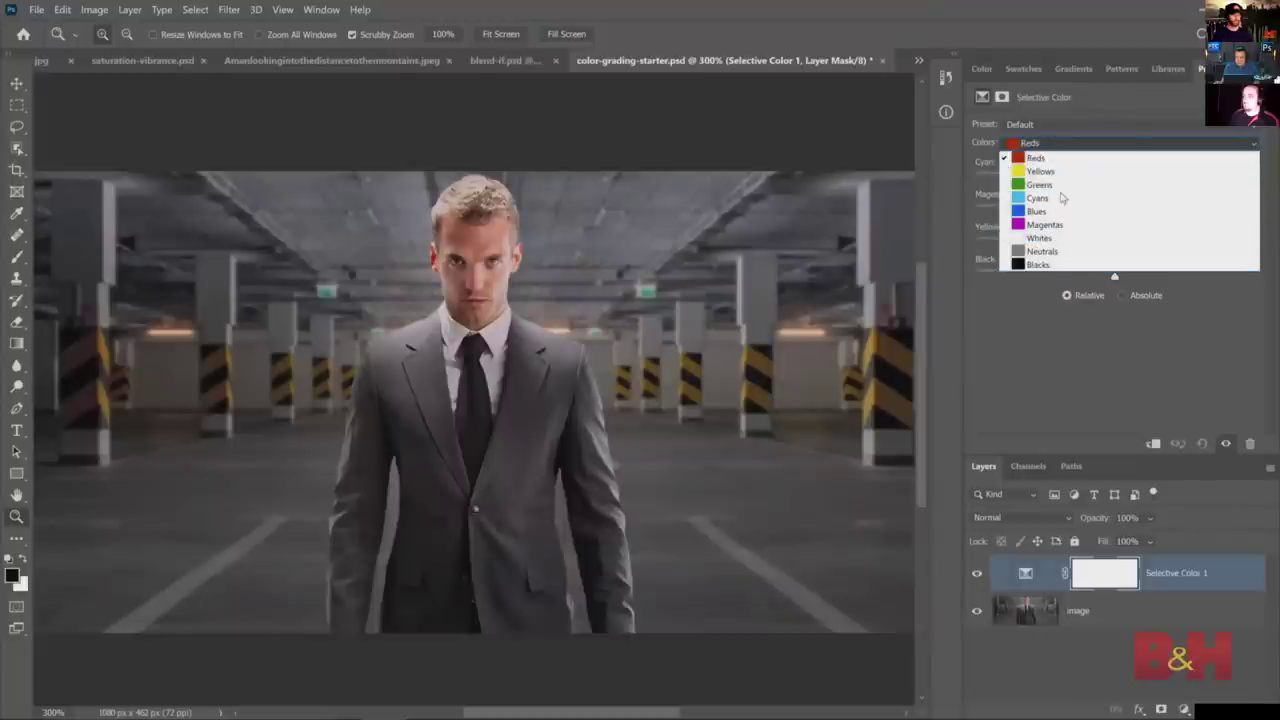
click(1049, 377)
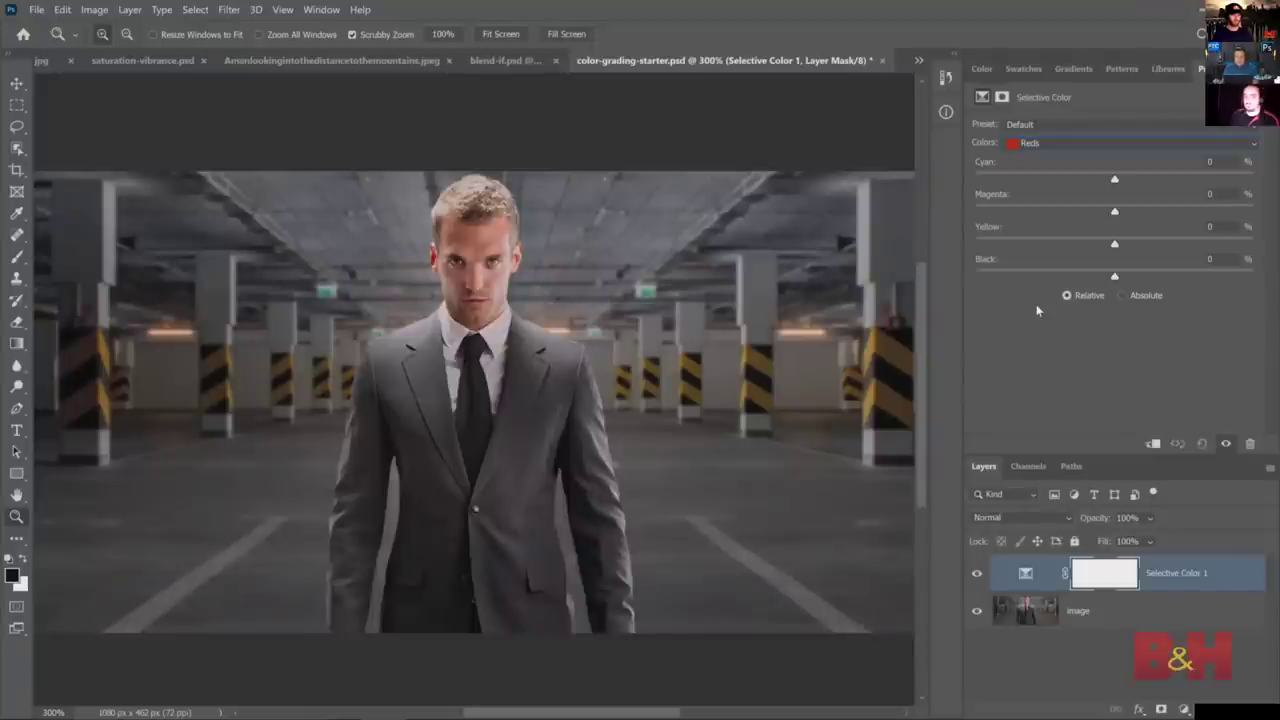
click(1030, 468)
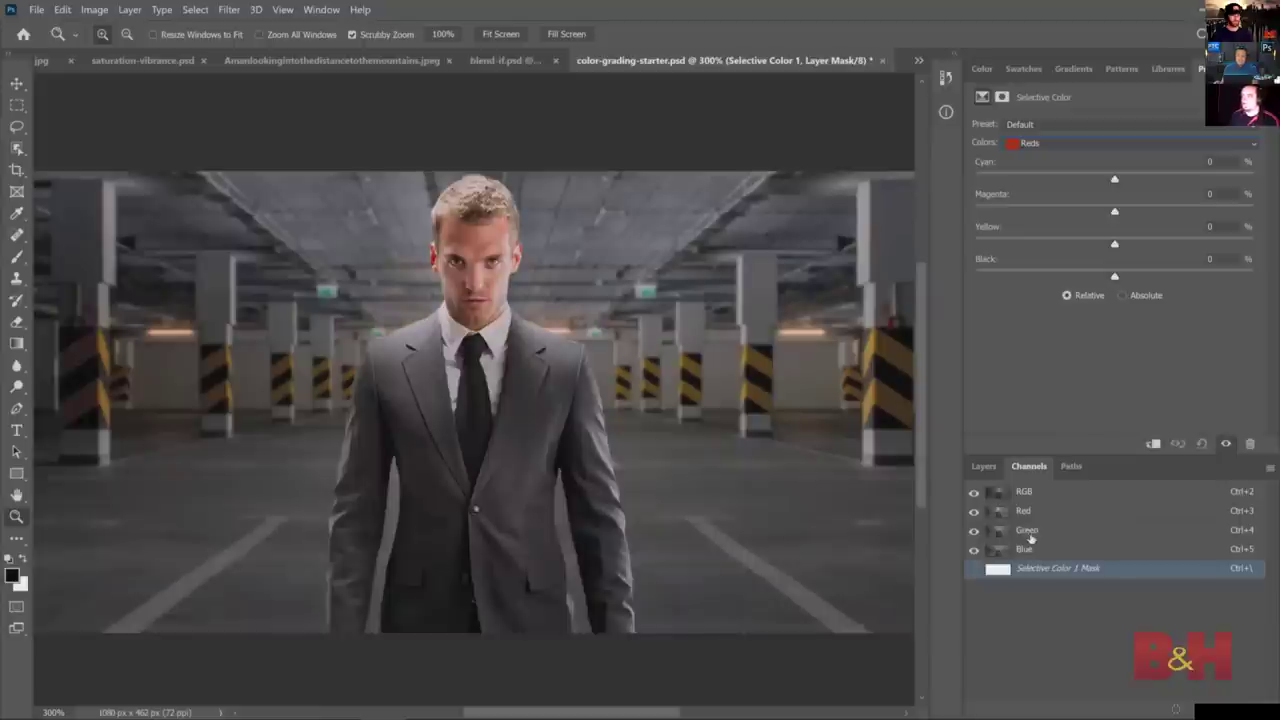
click(984, 466)
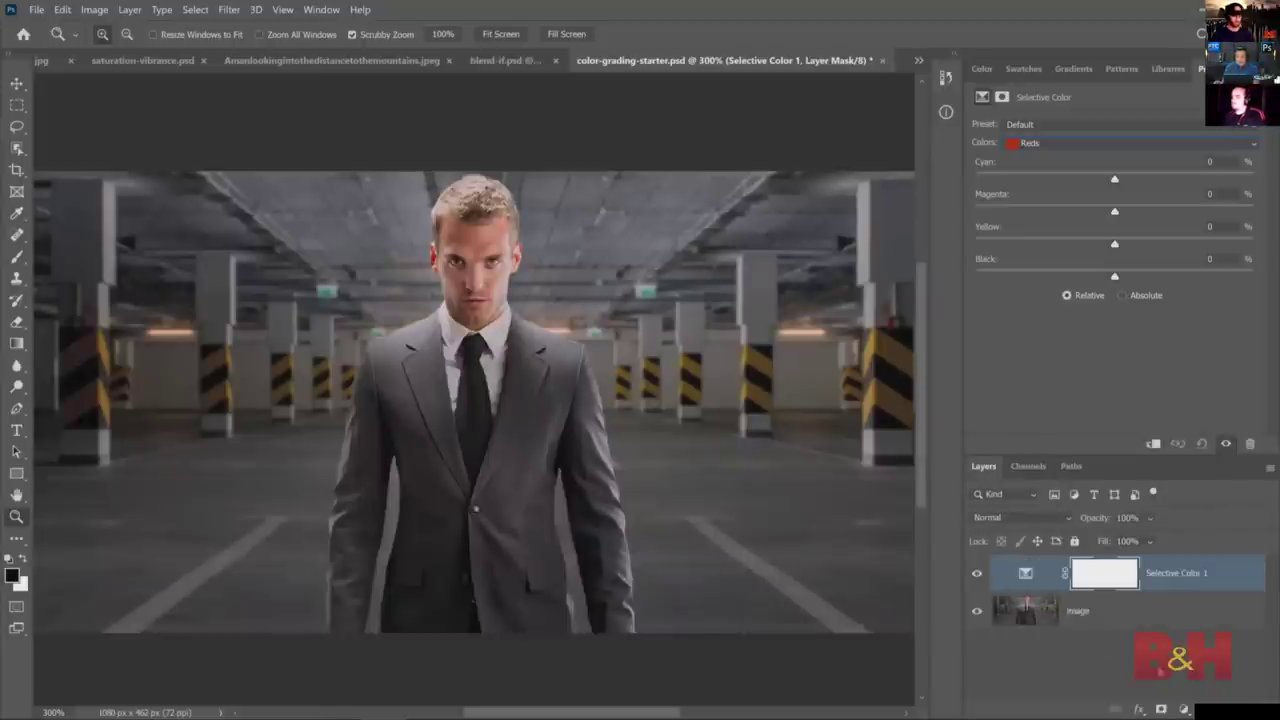
click(1184, 709)
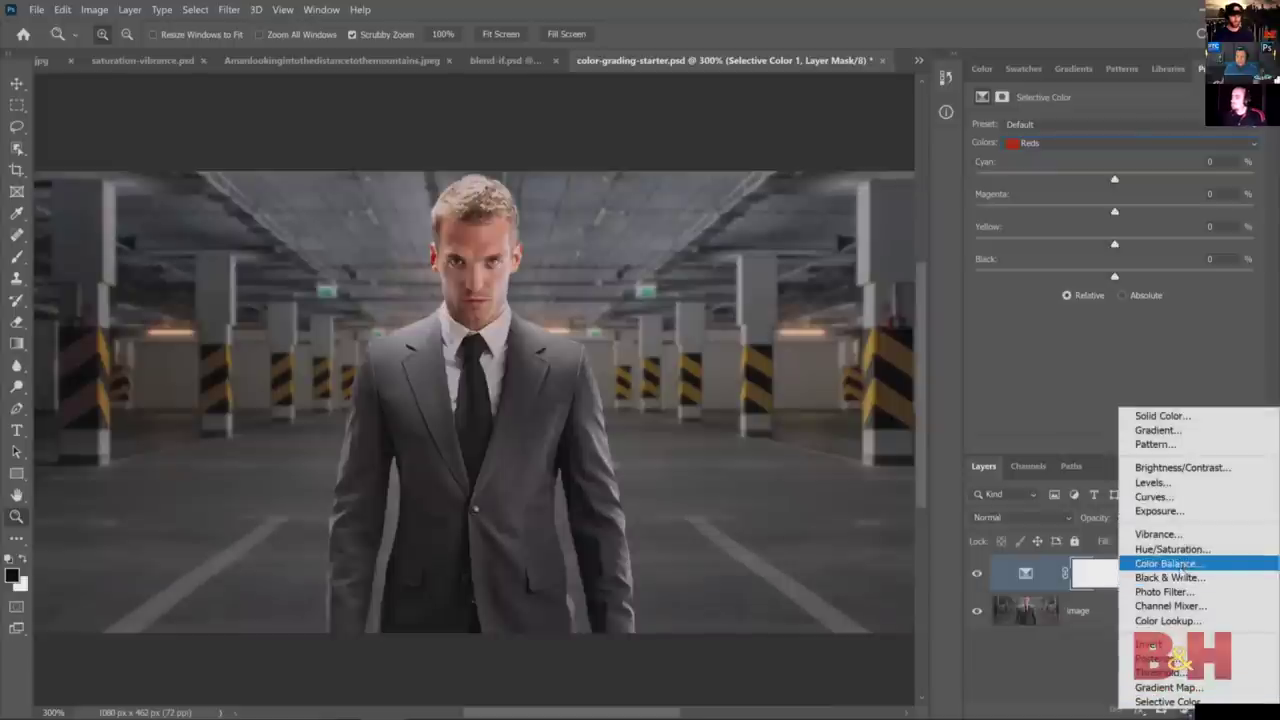
click(1181, 568)
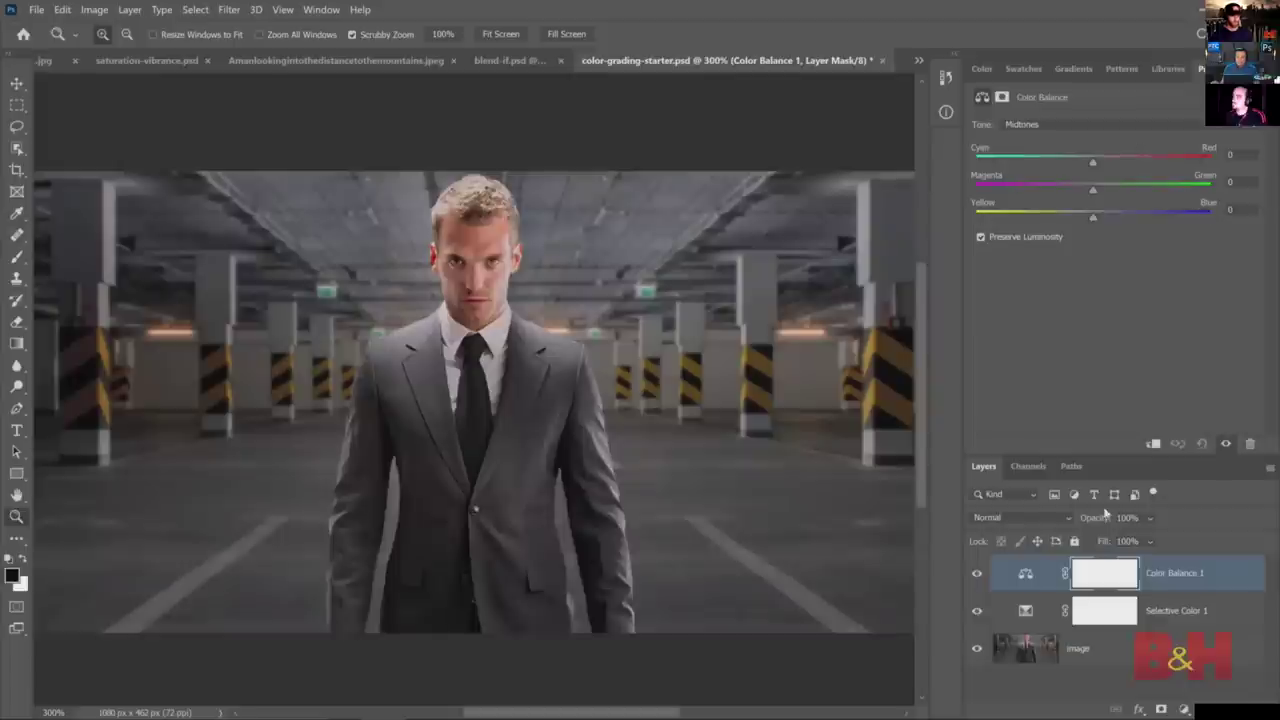
click(975, 575)
click(975, 576)
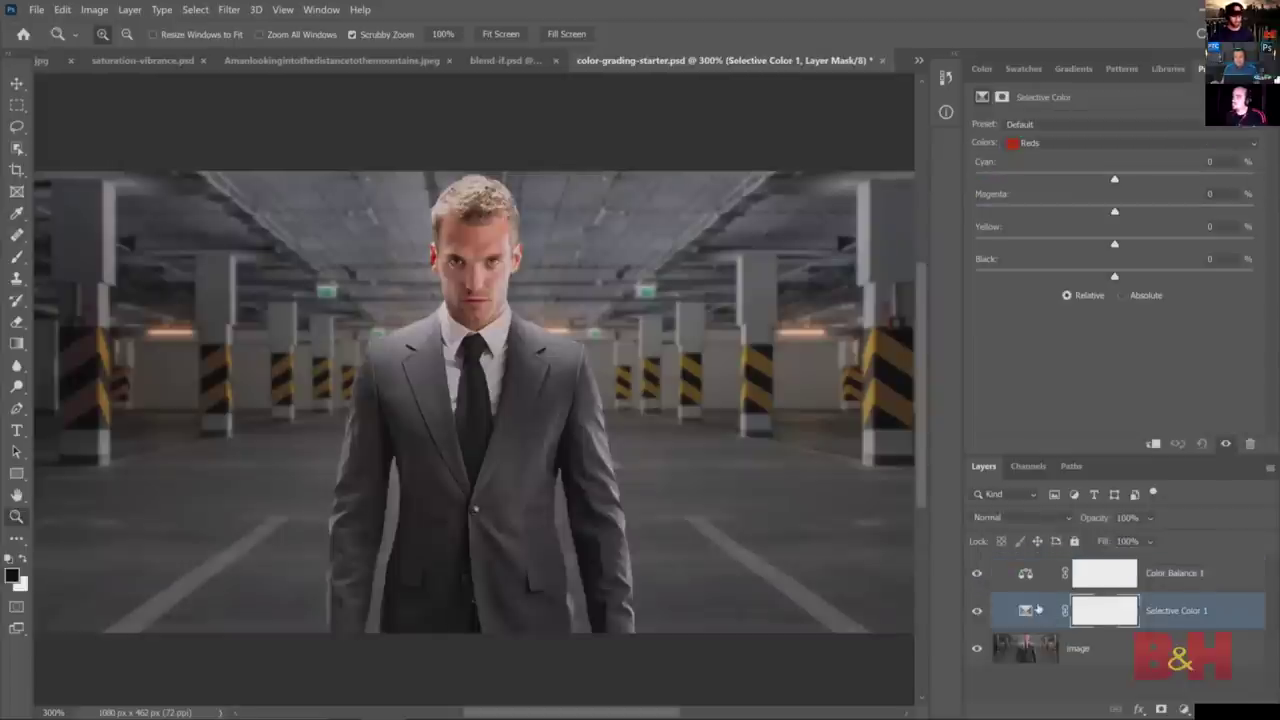
drag(1026, 580, 1250, 706)
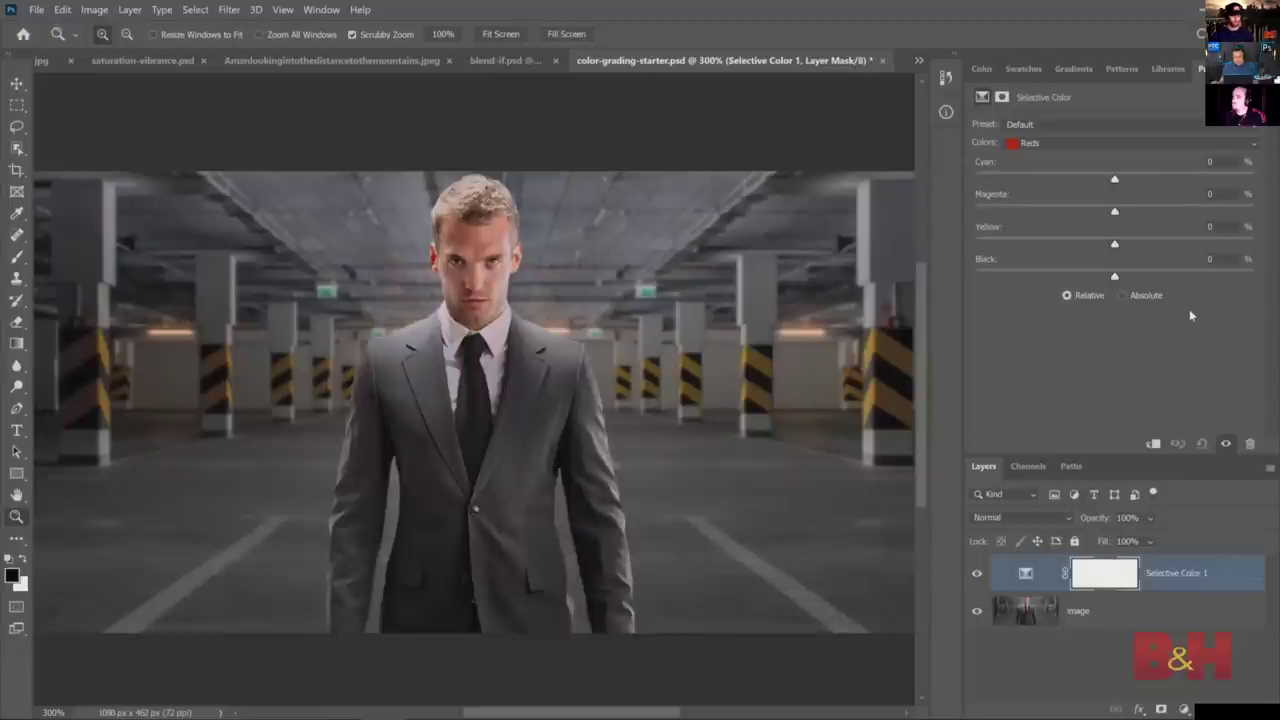
click(1040, 148)
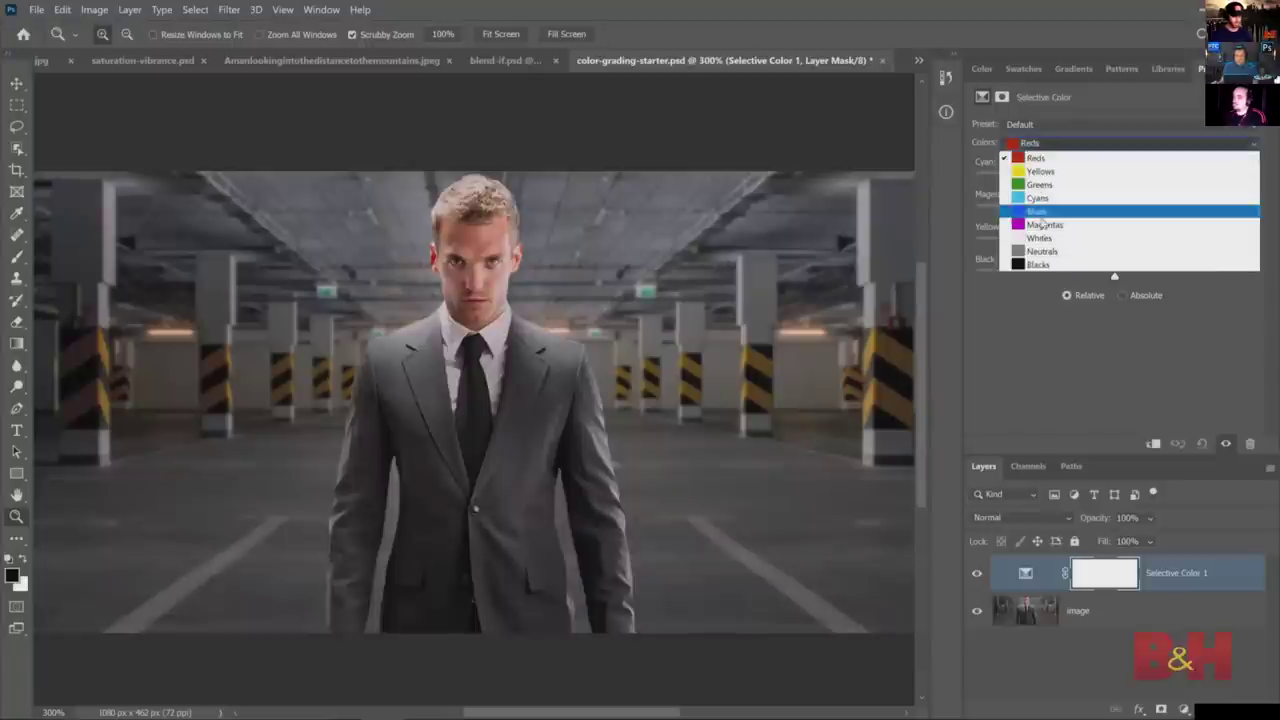
- Set Selective Color Neutrals to Cyan +15 and Yellow -11
click(1046, 251)
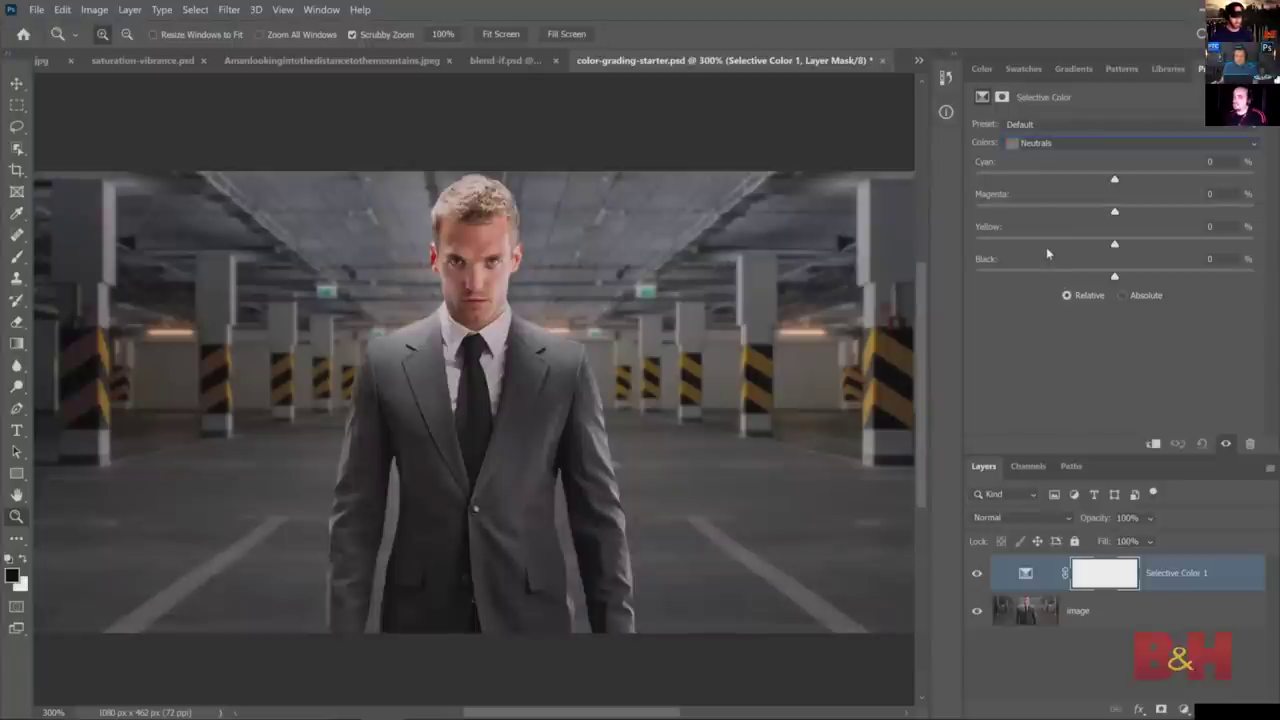
click(1115, 180)
drag(1115, 181, 1136, 180)
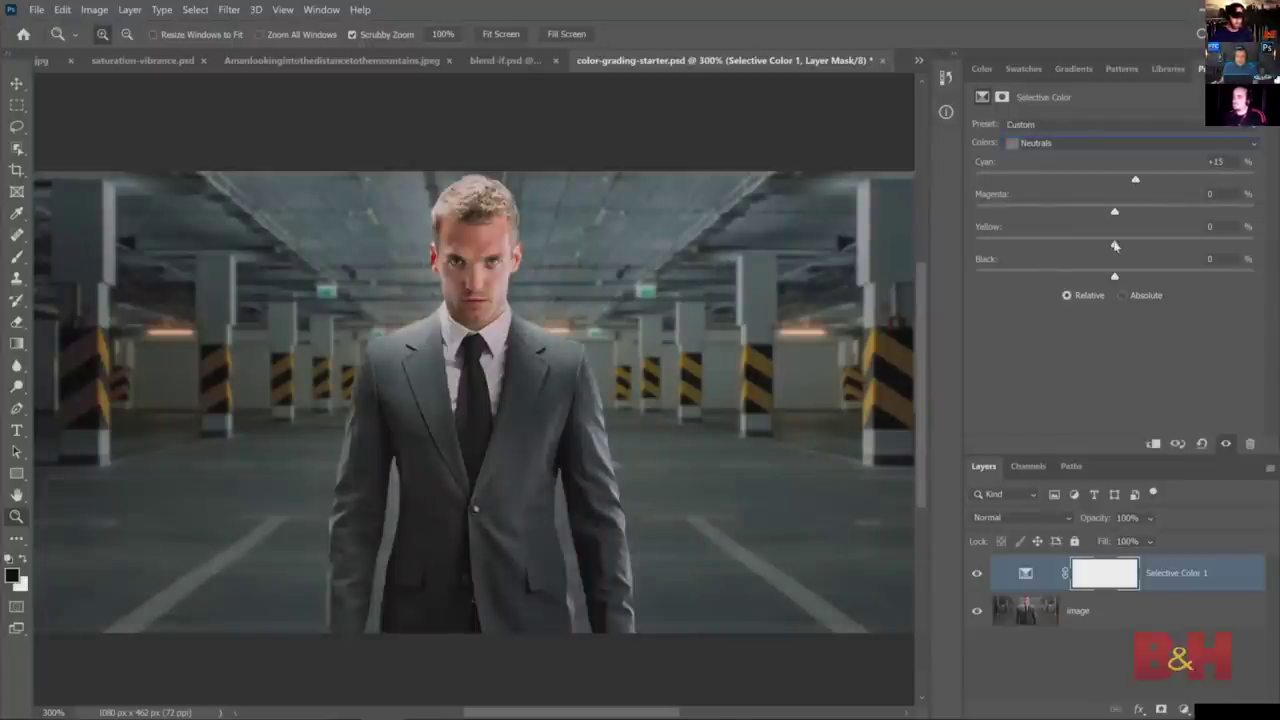
drag(1115, 246, 1099, 245)
- Add a Color Balance layer, then refine Selective Color Neutrals to Yellow -17 and Magenta -1
click(1183, 709)
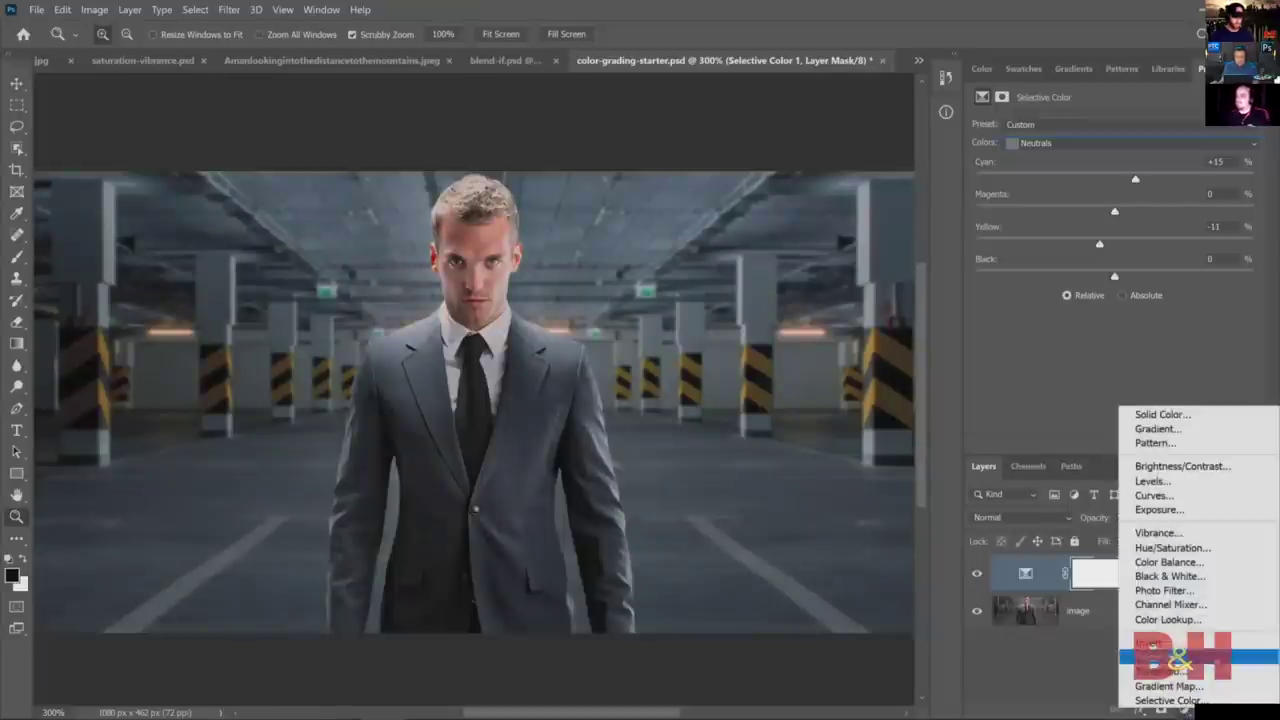
click(1195, 565)
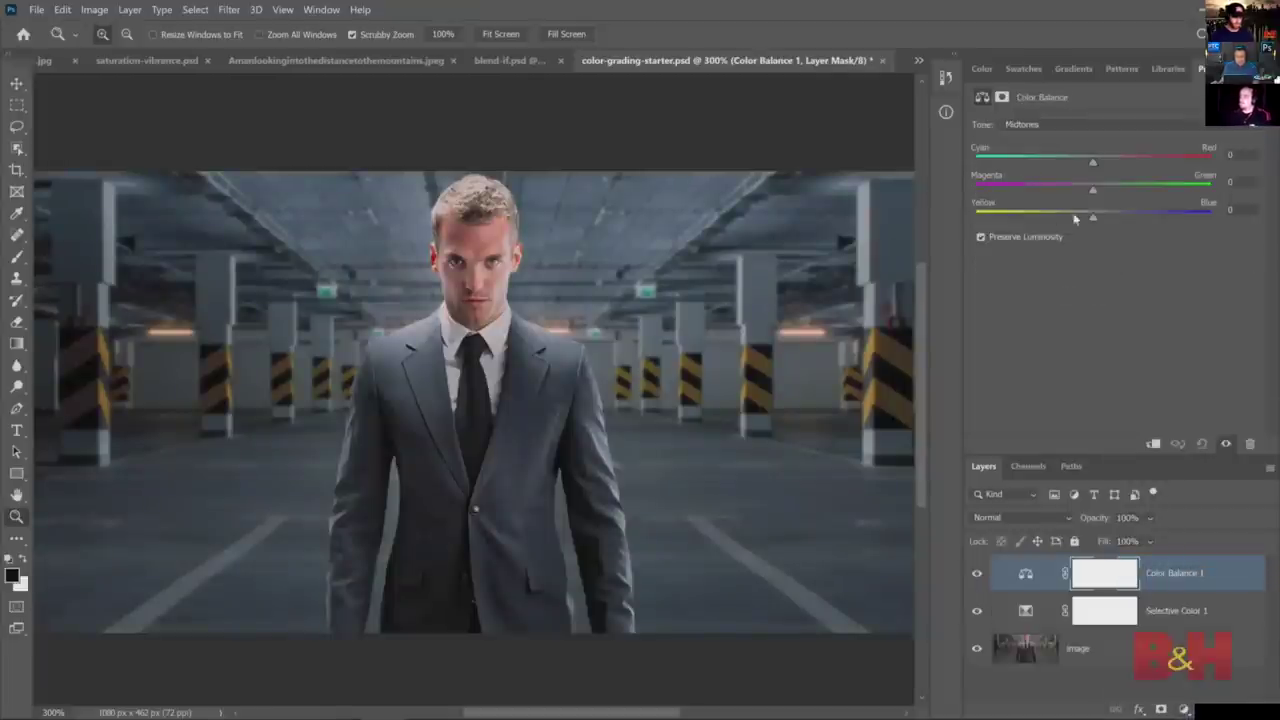
click(1035, 608)
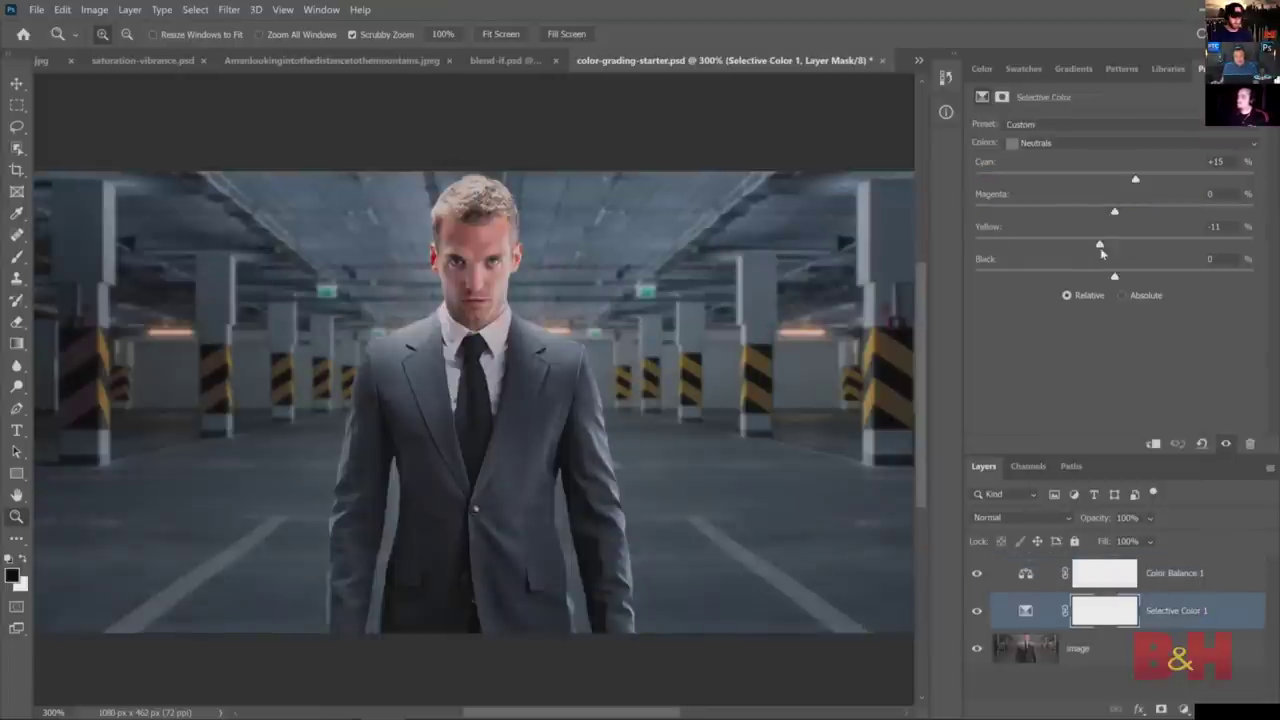
drag(1102, 250, 1126, 213)
drag(1120, 213, 1110, 215)
drag(1108, 215, 1113, 213)
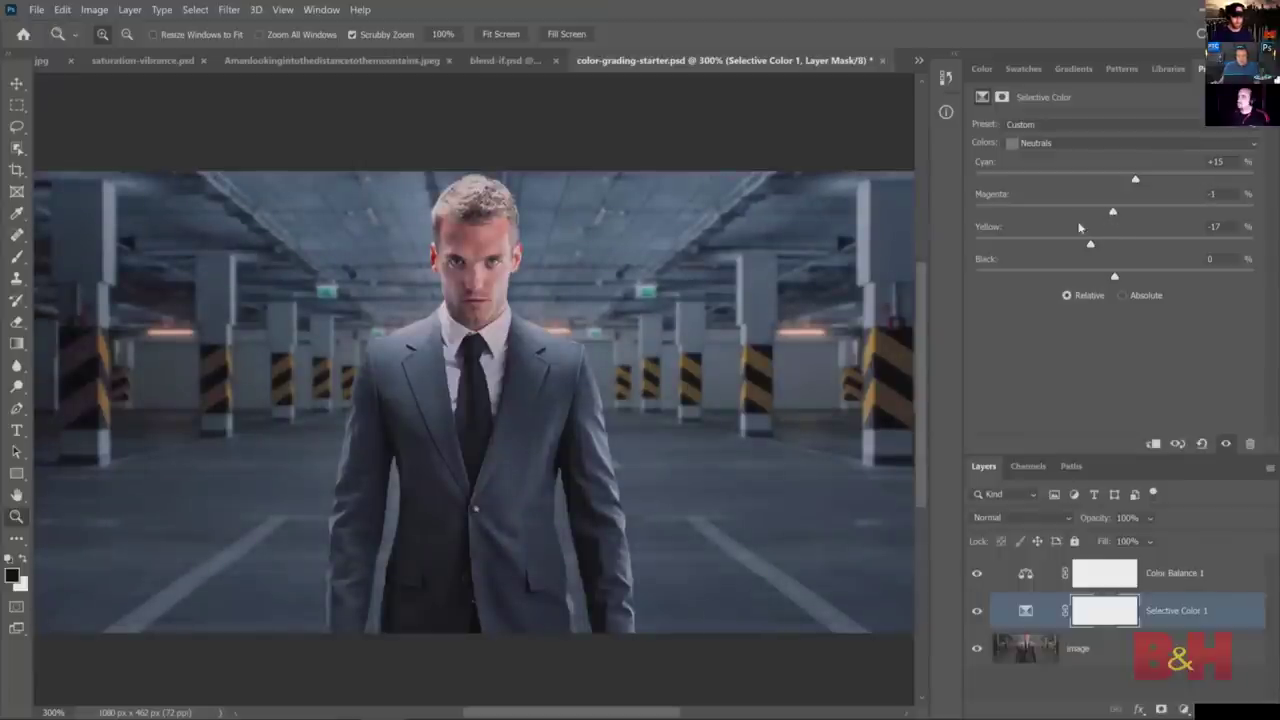
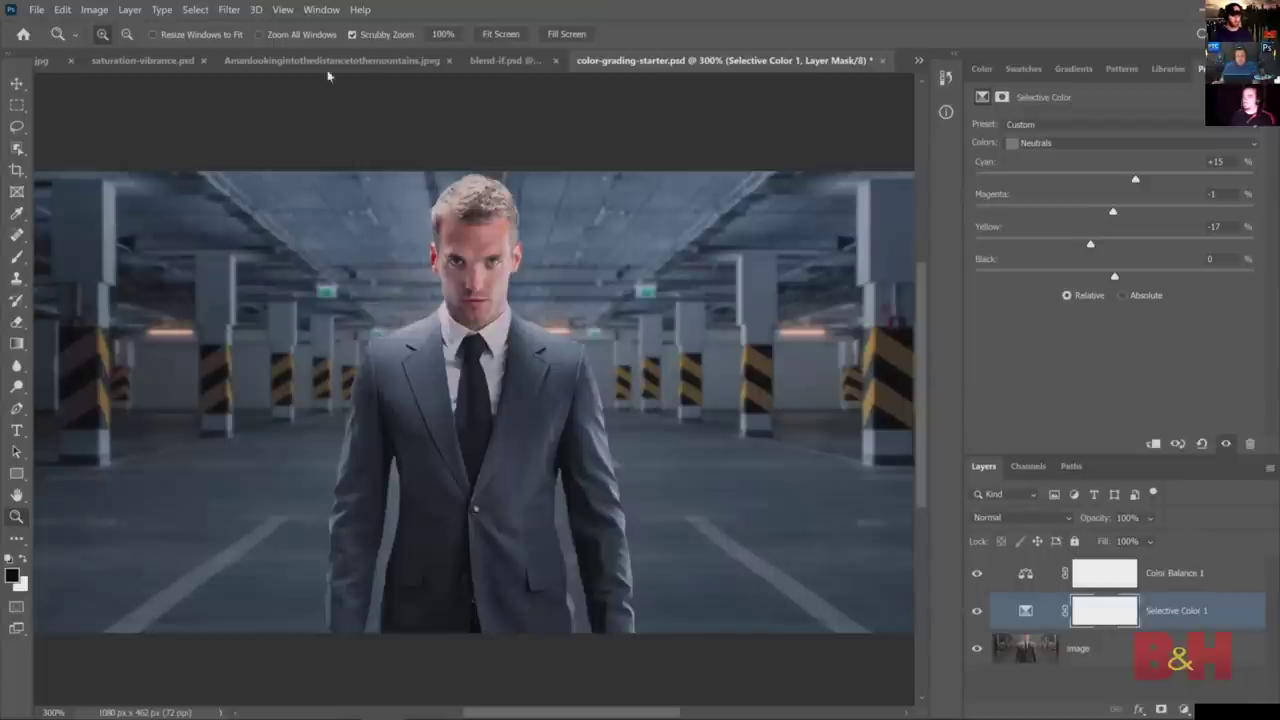
- Preview a complementary orange-and-blue color rule in the Adobe Color Themes panel
click(325, 10)
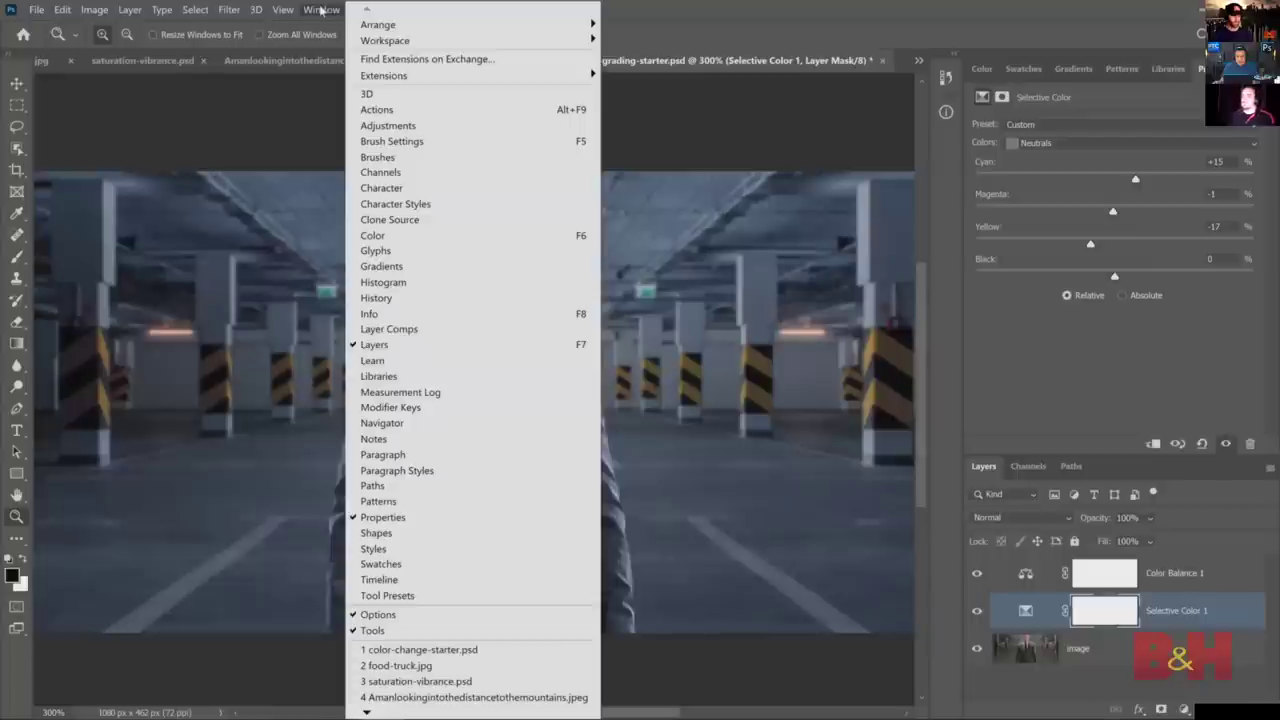
mouse_move(448, 80)
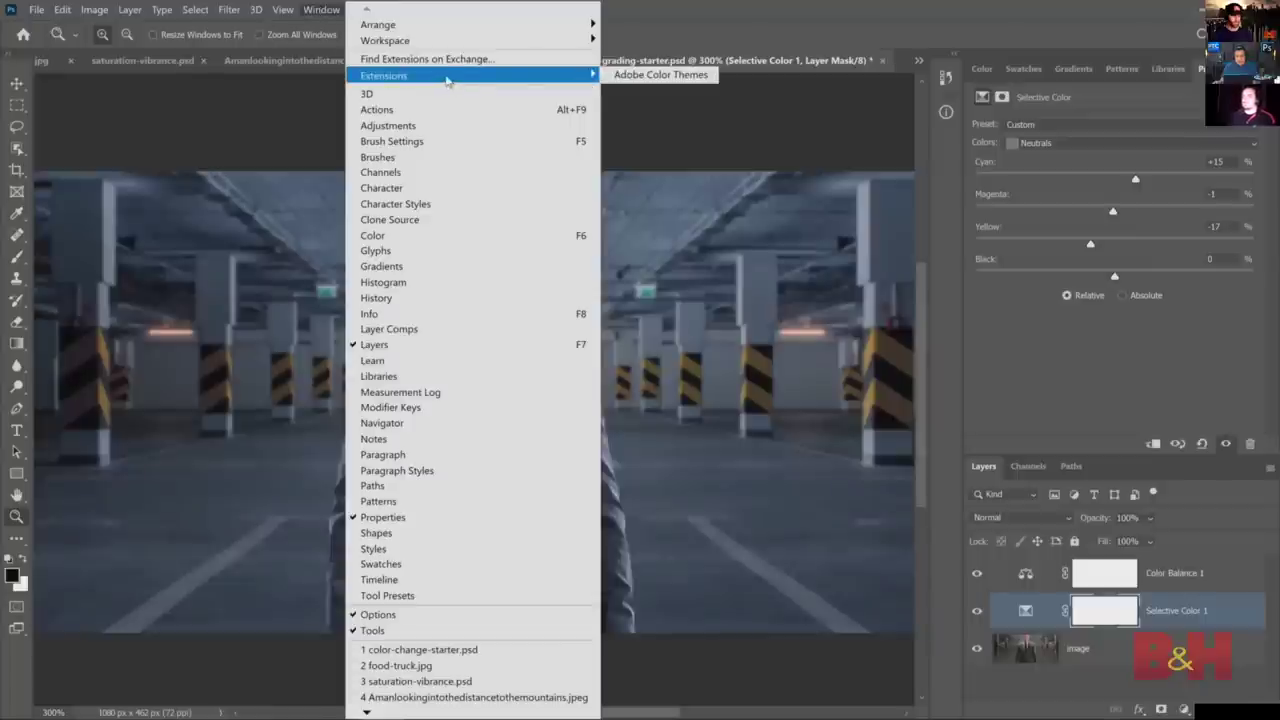
click(655, 75)
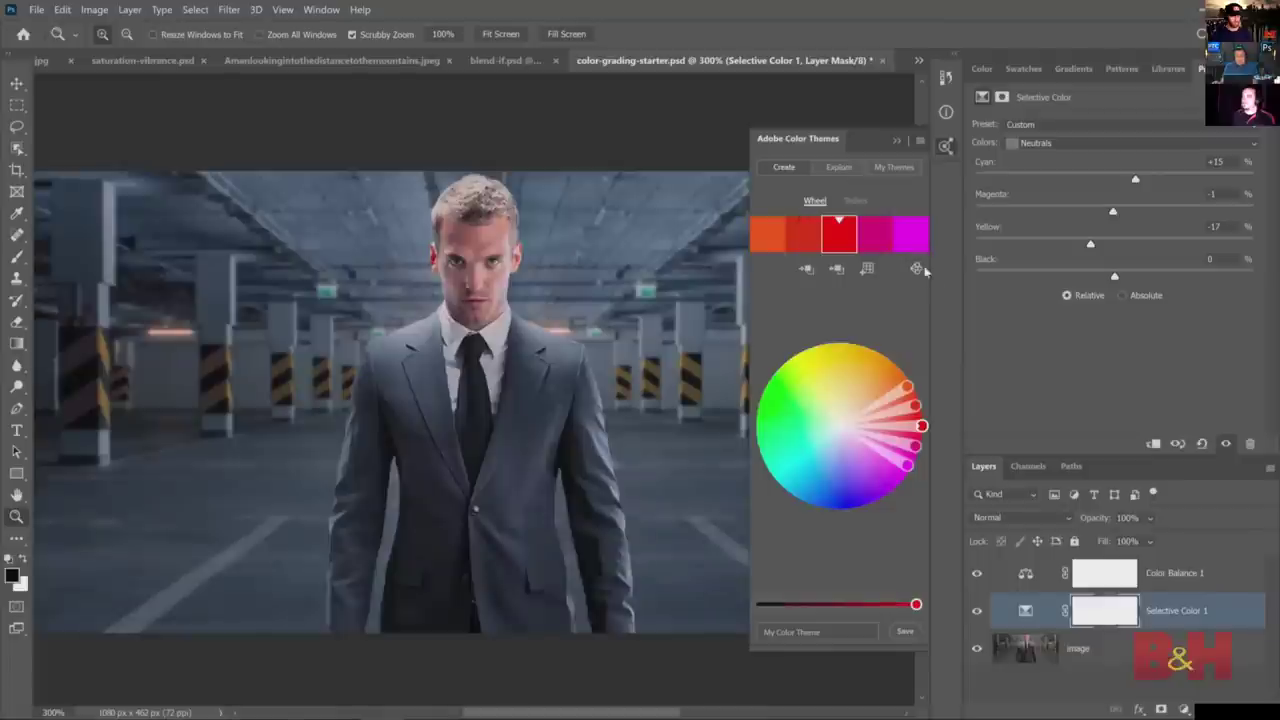
click(917, 269)
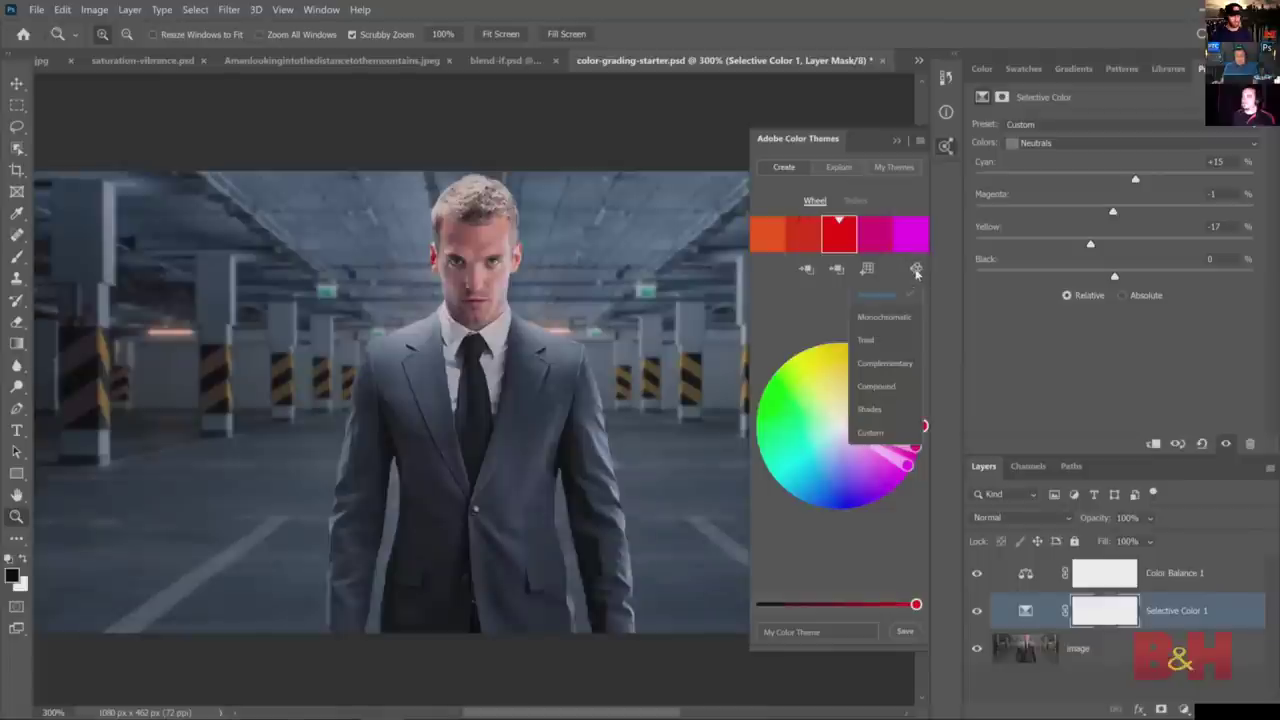
click(886, 366)
drag(757, 426, 806, 498)
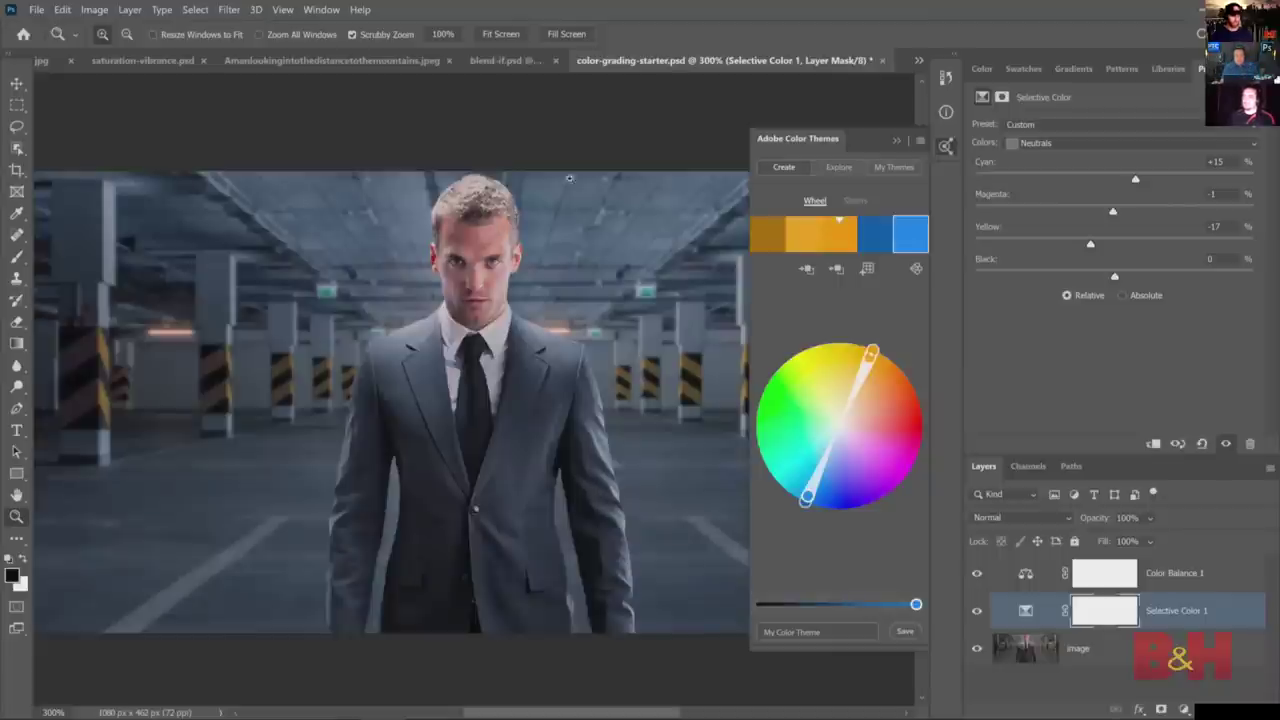
click(890, 142)
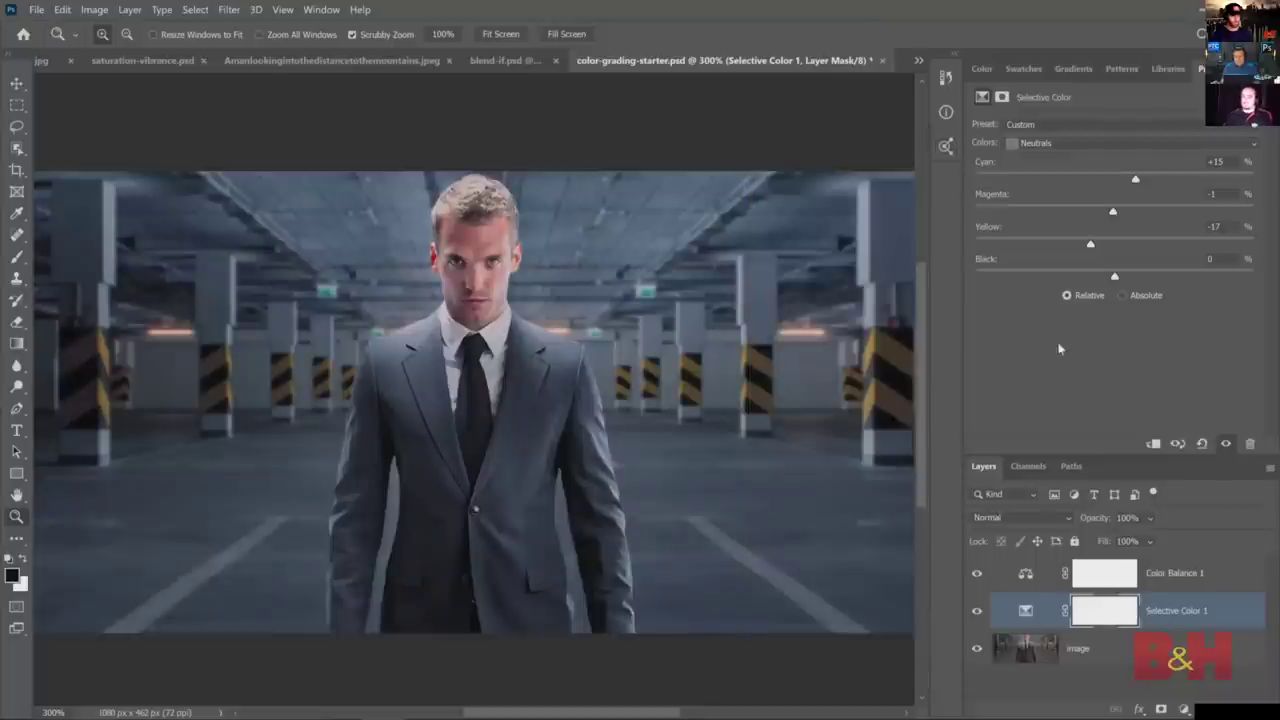
- In Selective Color, add black and cyan and cut yellow in Neutrals, then add cyan and cut yellow in Blacks
mouse_move(1115, 279)
mouse_down()
mouse_move(1140, 278)
mouse_move(1127, 278)
mouse_up()
drag(1136, 182, 1148, 179)
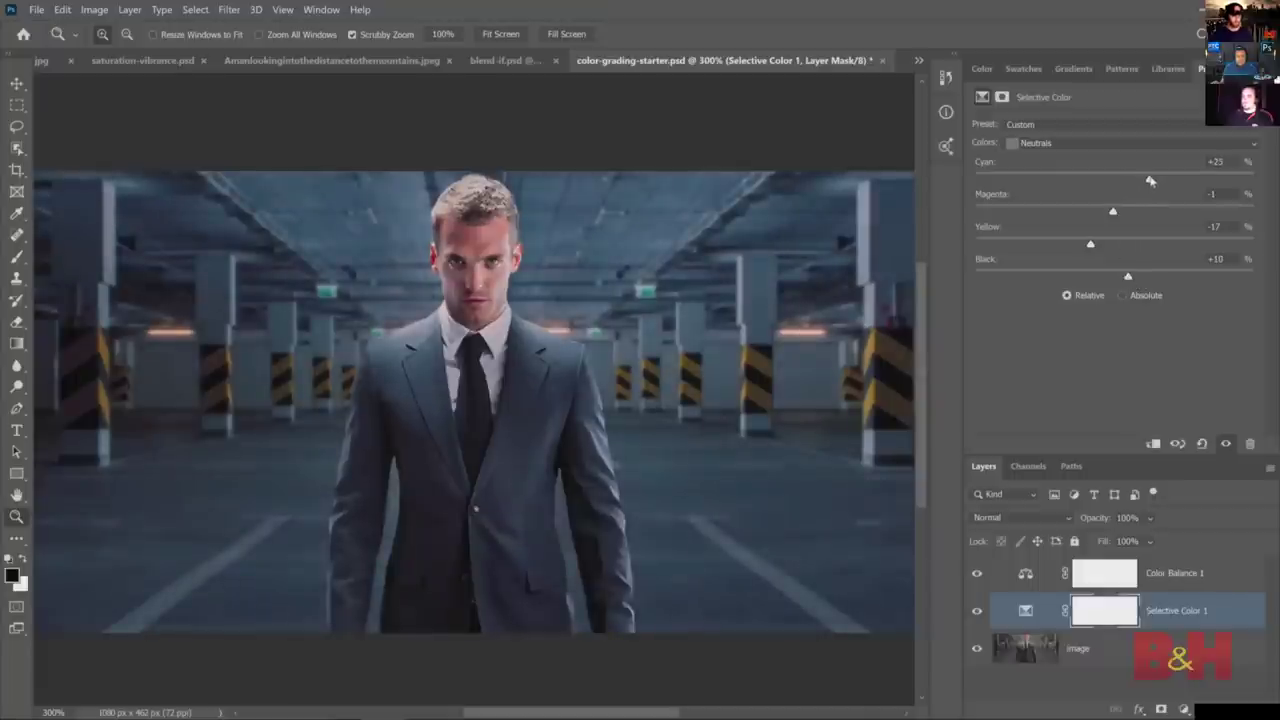
drag(1090, 246, 1085, 245)
click(1040, 146)
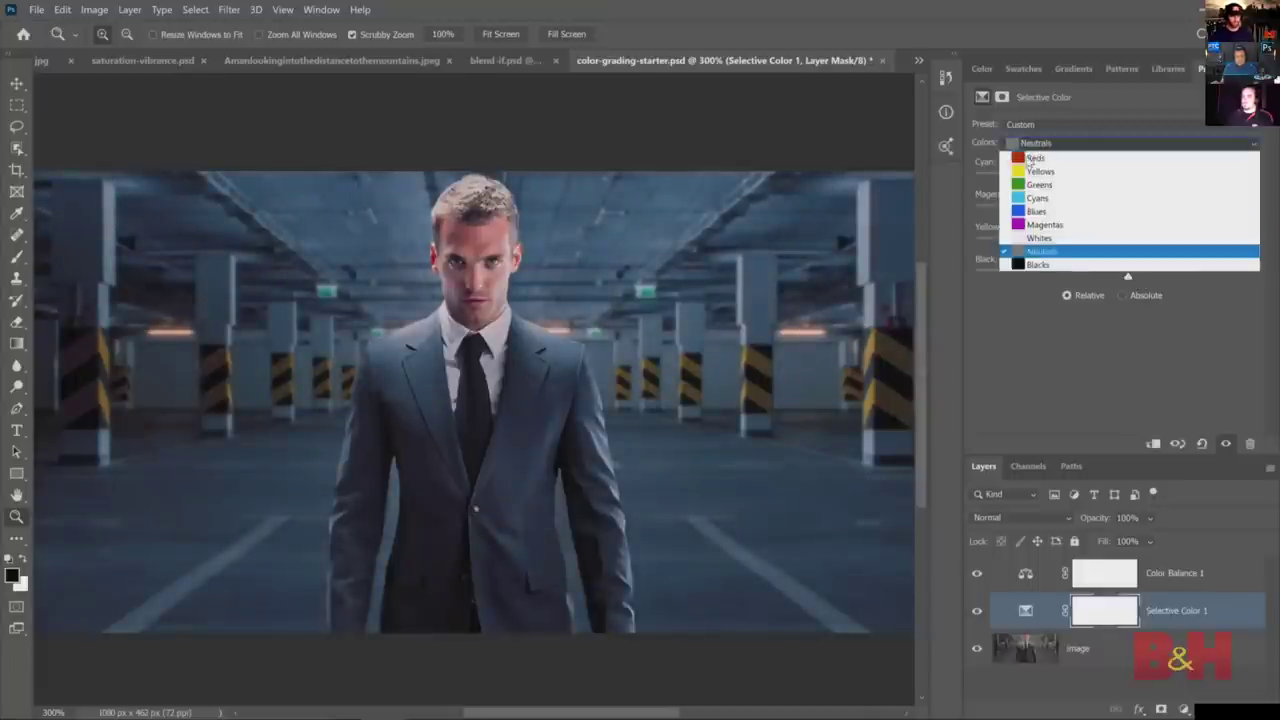
click(1036, 270)
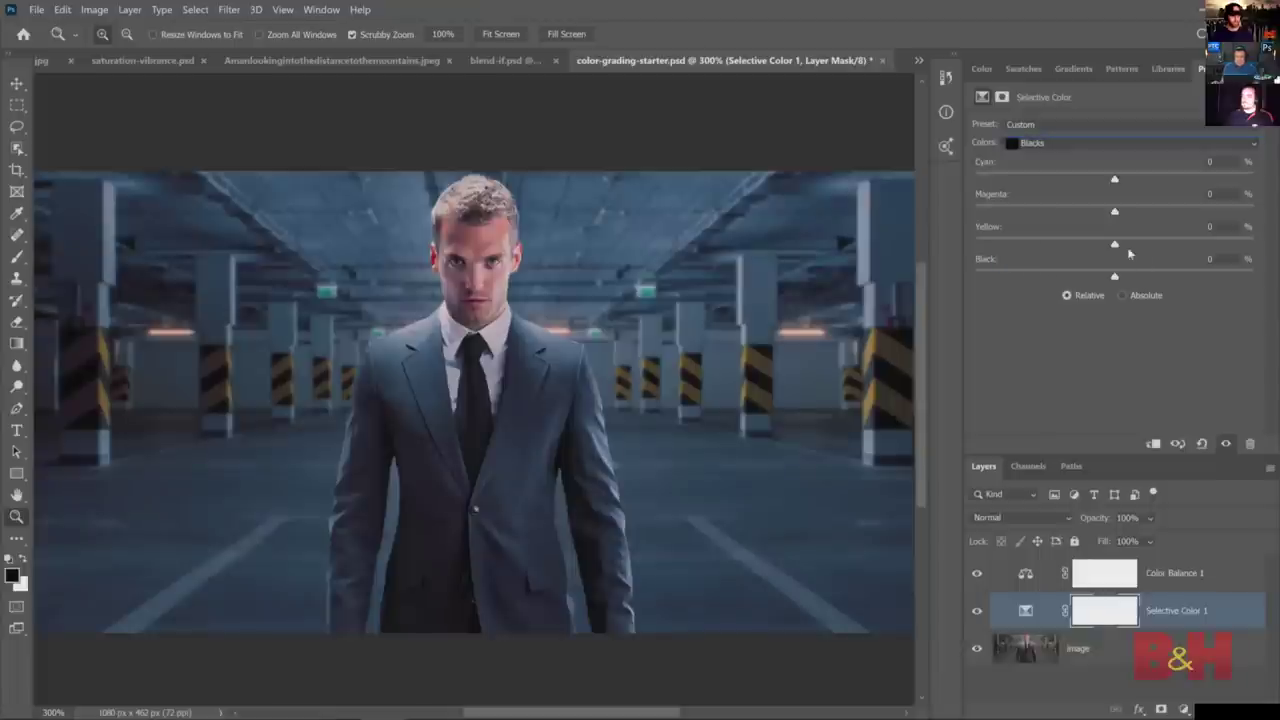
drag(1115, 180, 1125, 181)
drag(1116, 250, 1112, 250)
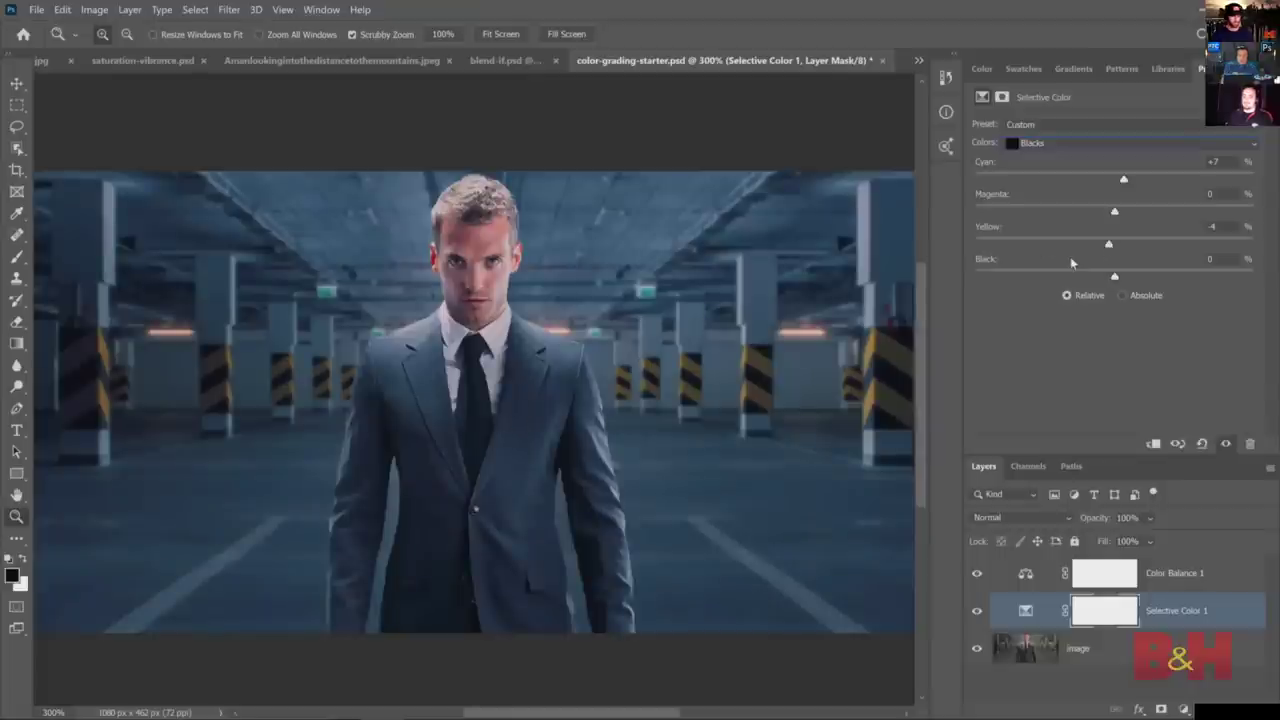
- Set Reds to Cyan -7, Yellow +5 and Yellows to Cyan +3, then add a Hue/Saturation layer
click(1055, 145)
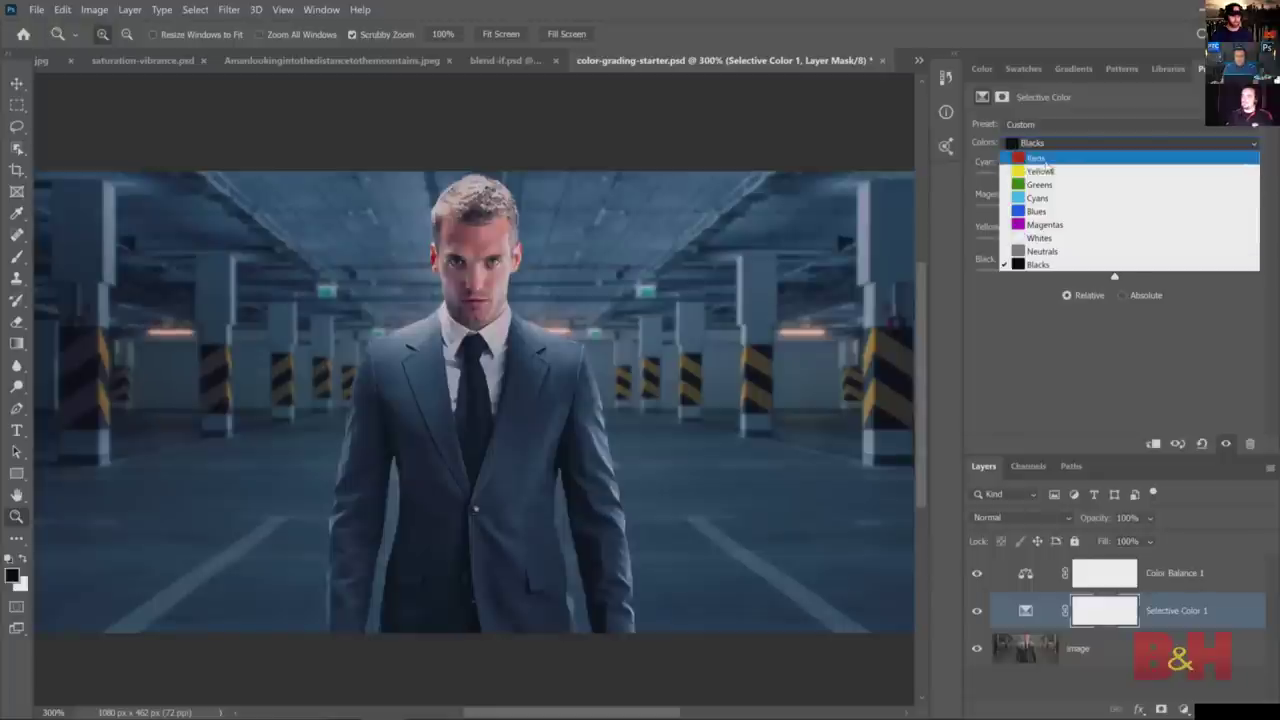
click(1045, 158)
mouse_move(1115, 181)
mouse_down()
mouse_move(1091, 182)
mouse_move(1104, 183)
mouse_up()
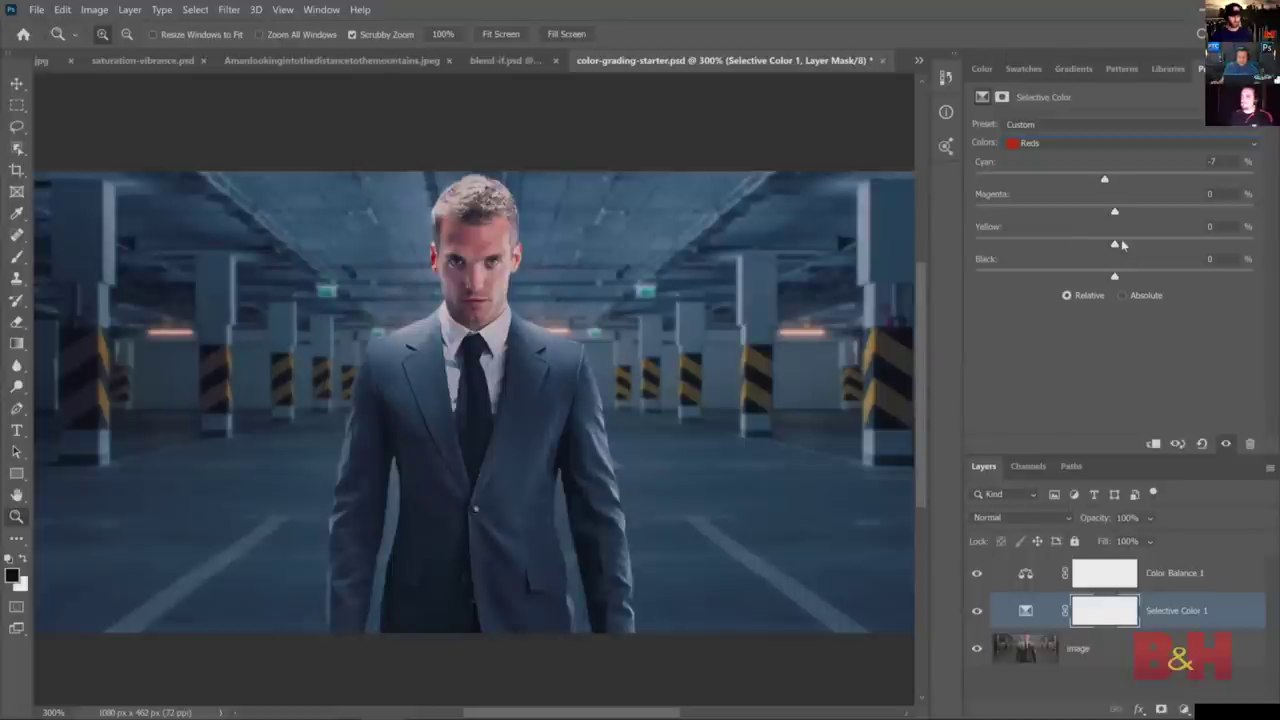
drag(1116, 247, 1118, 213)
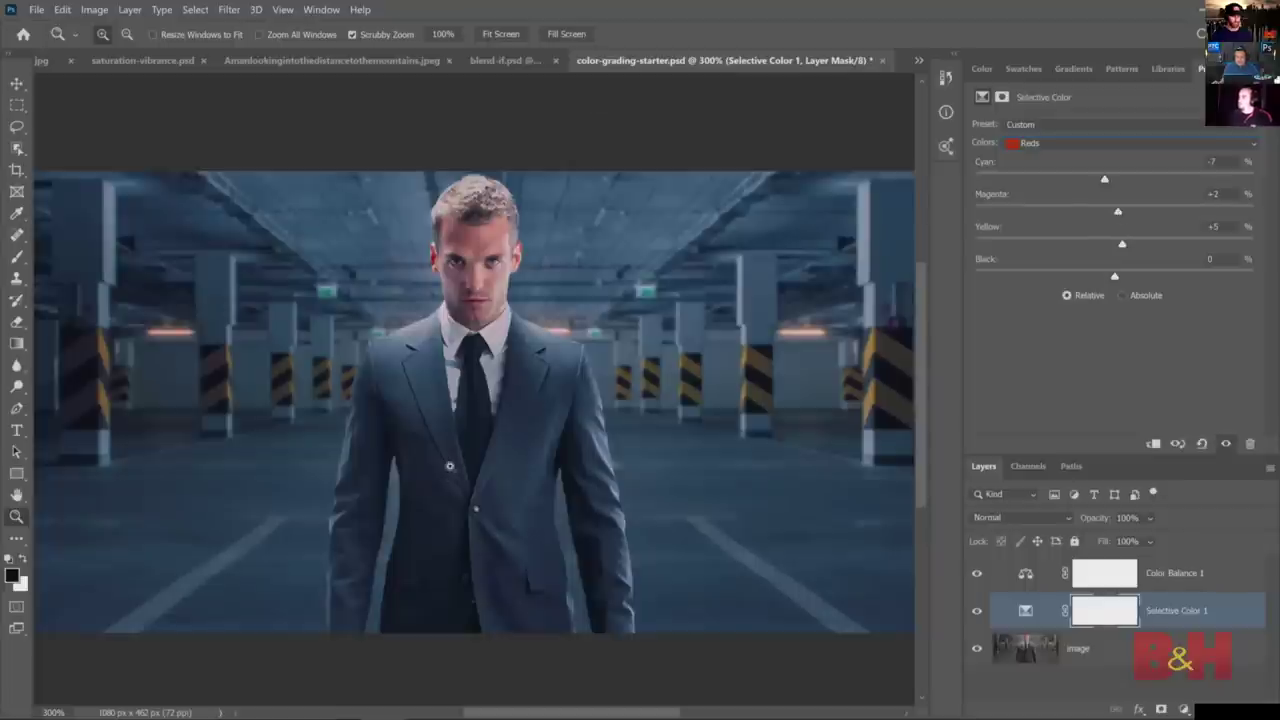
click(1033, 143)
click(1035, 162)
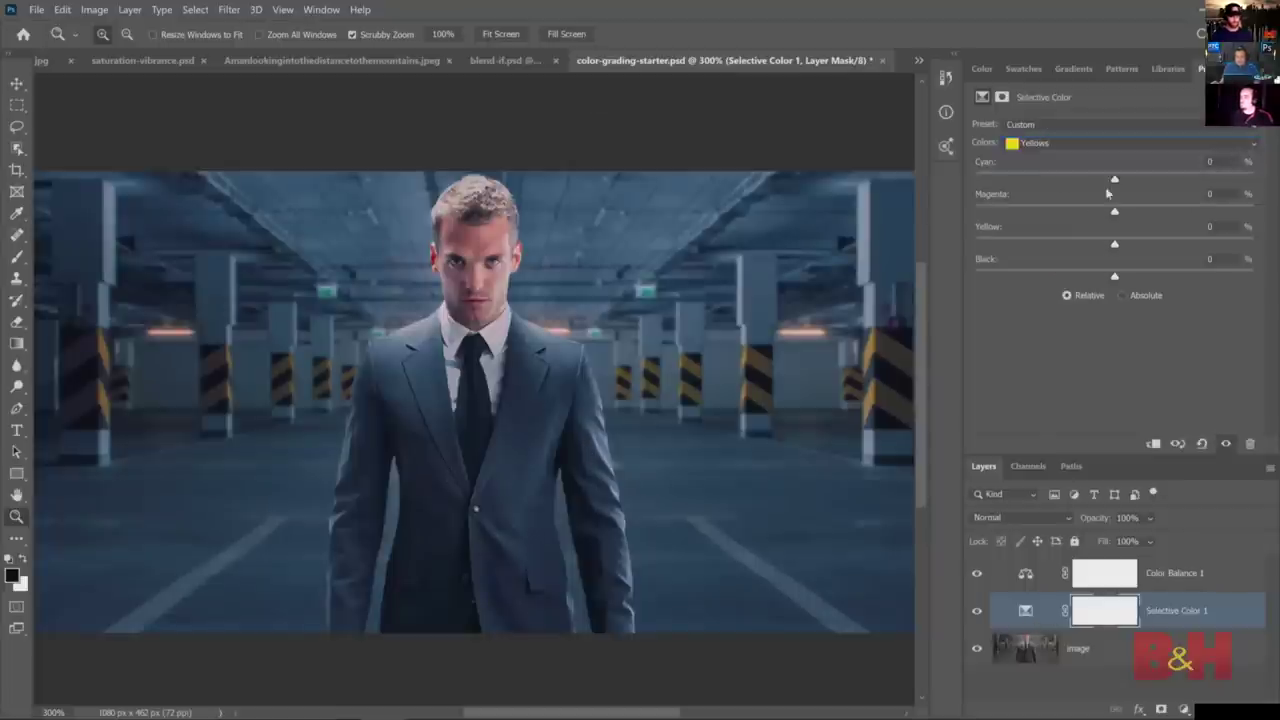
mouse_move(1117, 181)
mouse_down()
mouse_move(1133, 181)
mouse_move(1120, 181)
mouse_up()
click(1185, 707)
click(1173, 541)
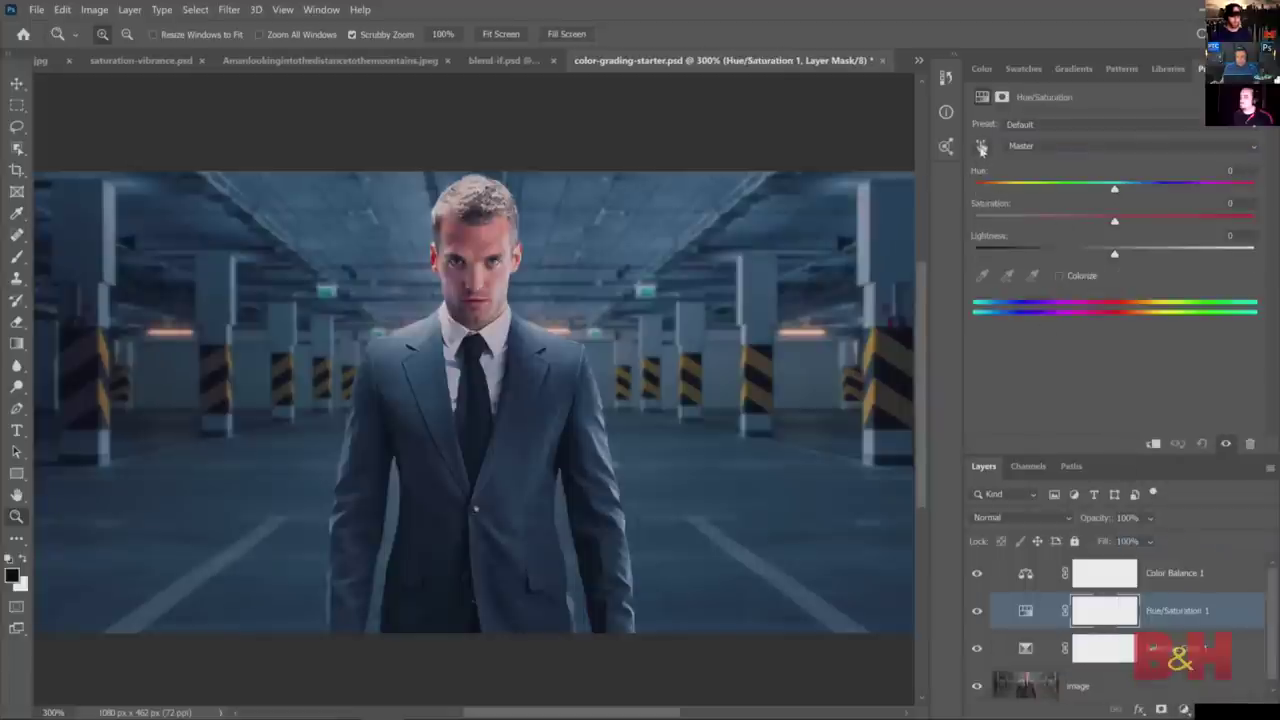
- In Hue/Saturation 1, desaturate the Reds and raise the Yellows saturation to +32
click(1023, 147)
click(1070, 164)
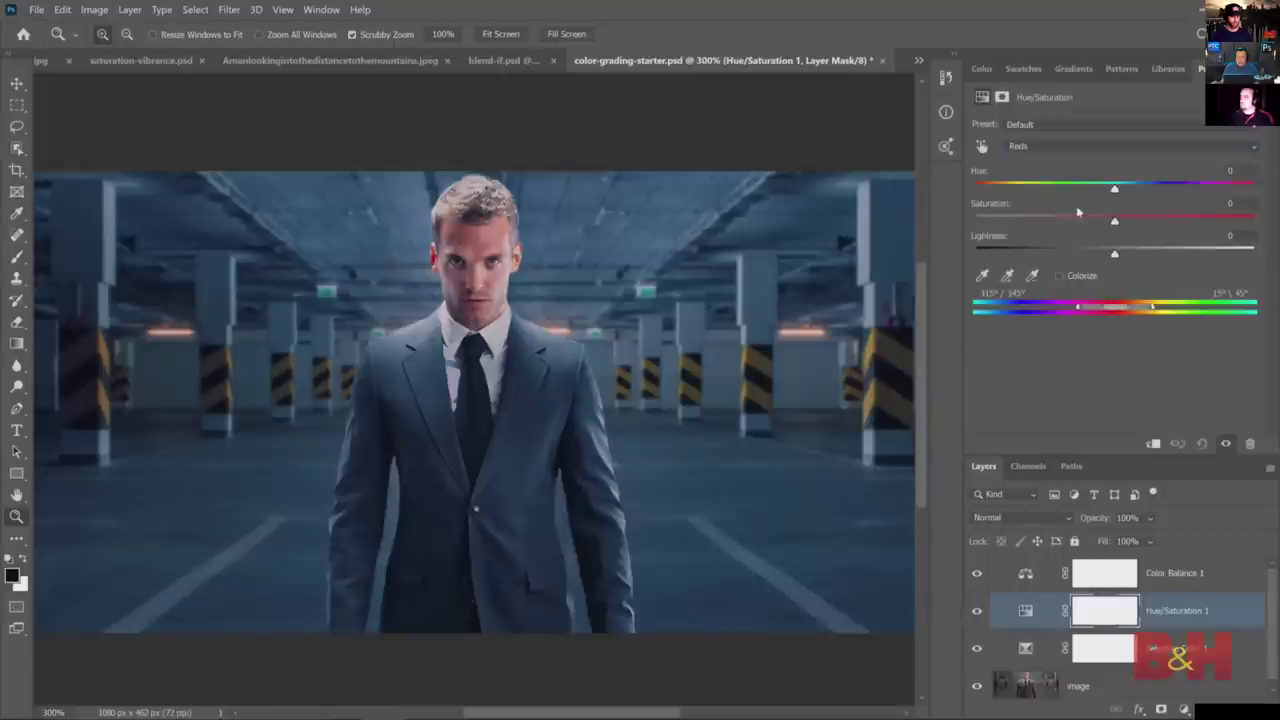
drag(1119, 226, 1079, 230)
click(1042, 147)
click(1100, 178)
drag(1117, 227, 1144, 228)
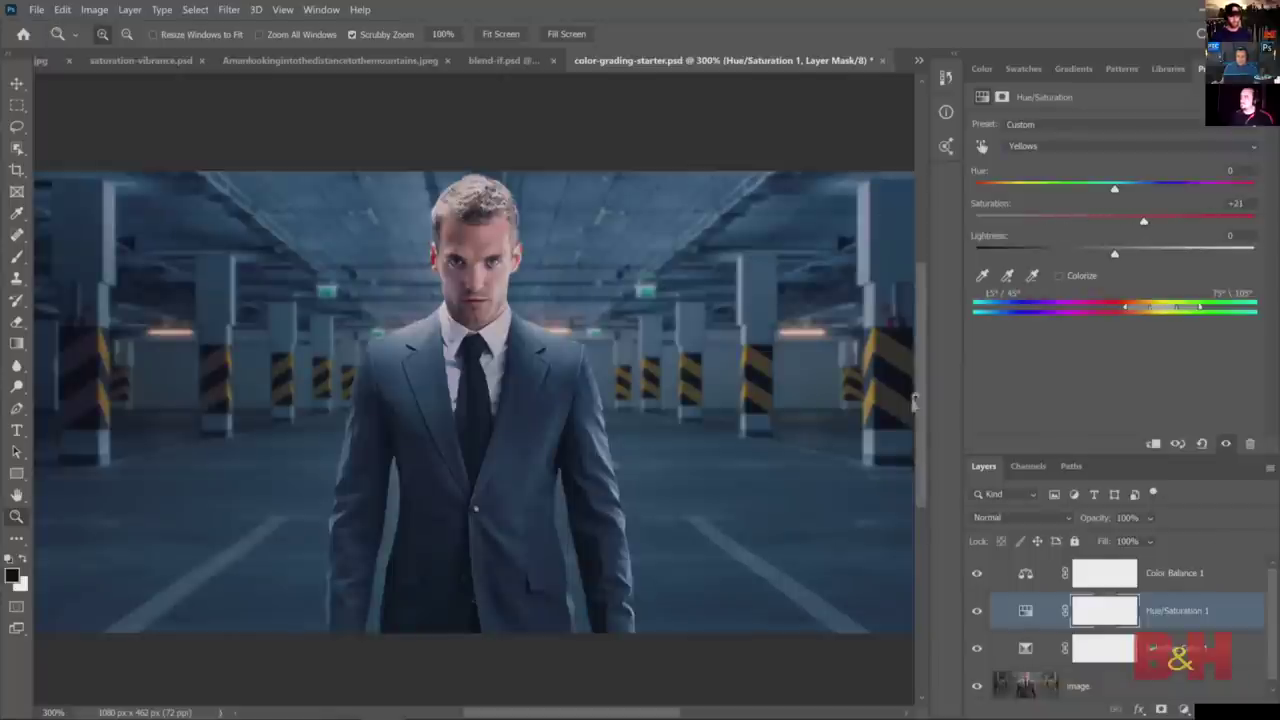
mouse_move(1144, 222)
mouse_down()
mouse_move(1128, 226)
mouse_move(1154, 226)
mouse_up()
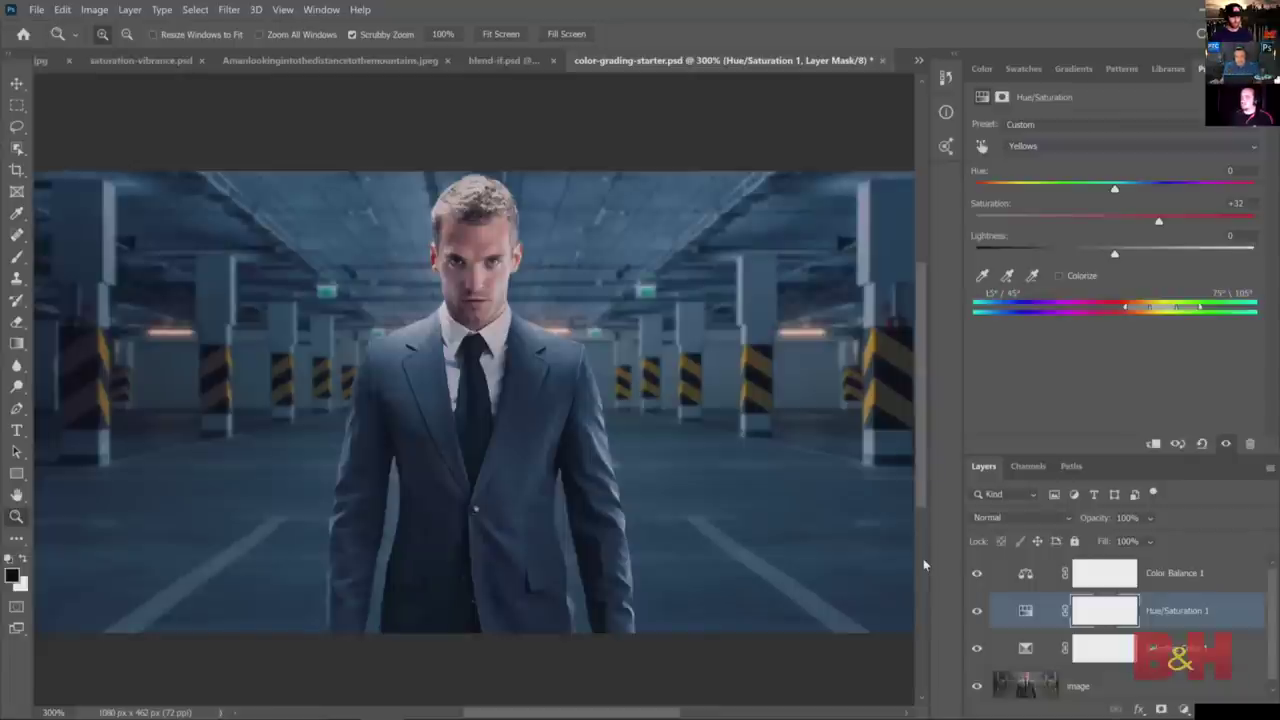
- Compare with the top adjustments hidden, then delete the Color Balance 1 layer
mouse_move(977, 576)
mouse_down()
mouse_move(980, 635)
mouse_move(977, 575)
mouse_up()
click(1025, 573)
drag(1030, 578, 1250, 709)
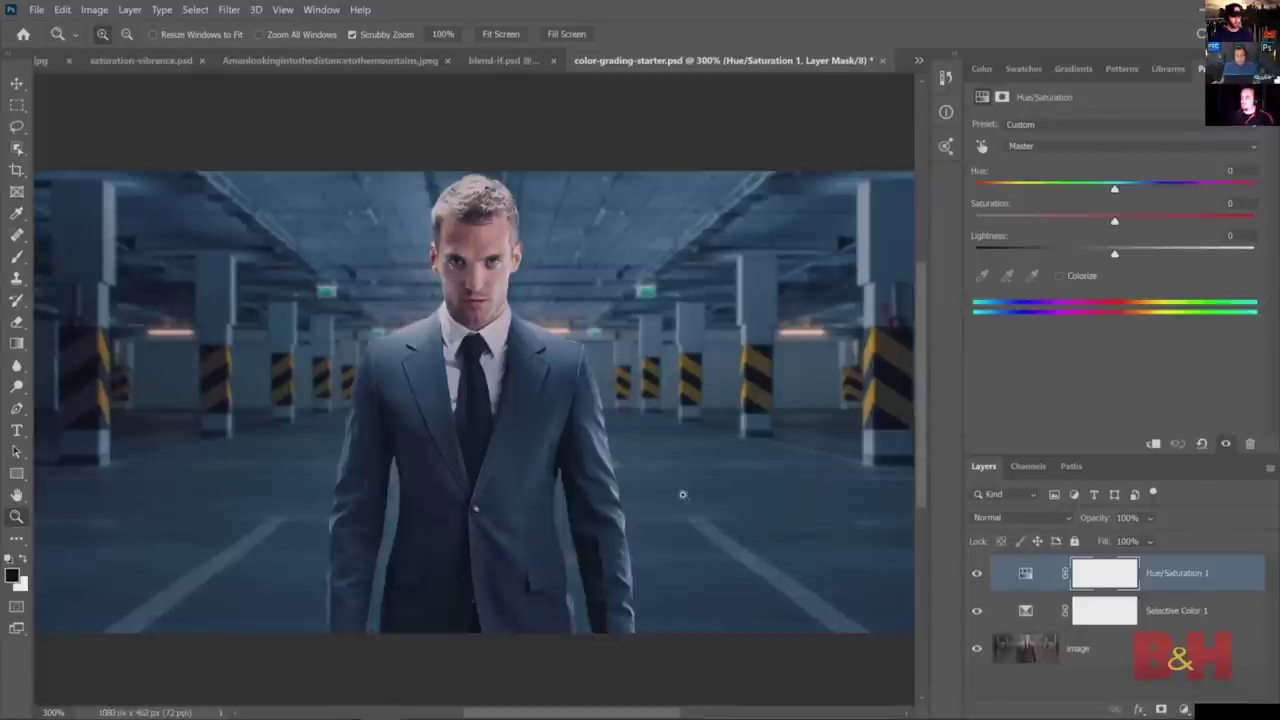
shift+click(1202, 617)
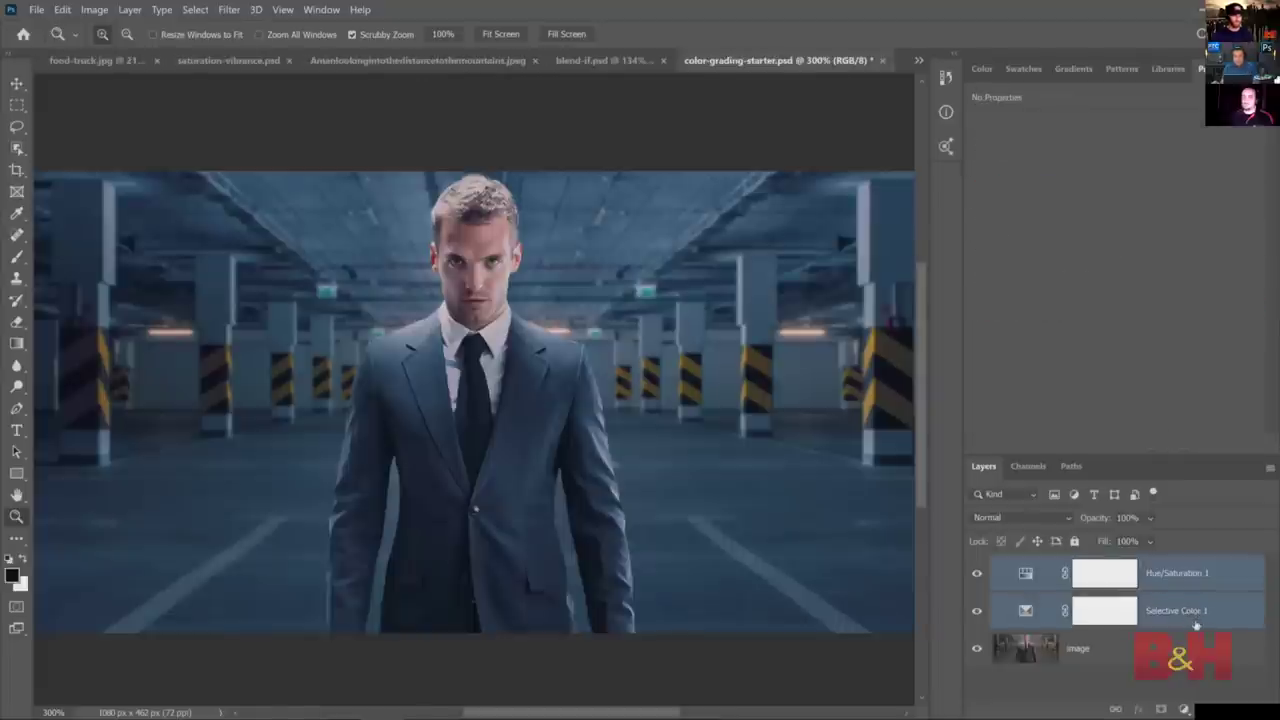
- Group Hue/Saturation 1 and Selective Color 1 with Ctrl+G and rename the group 'Color'
key(ctrl+g)
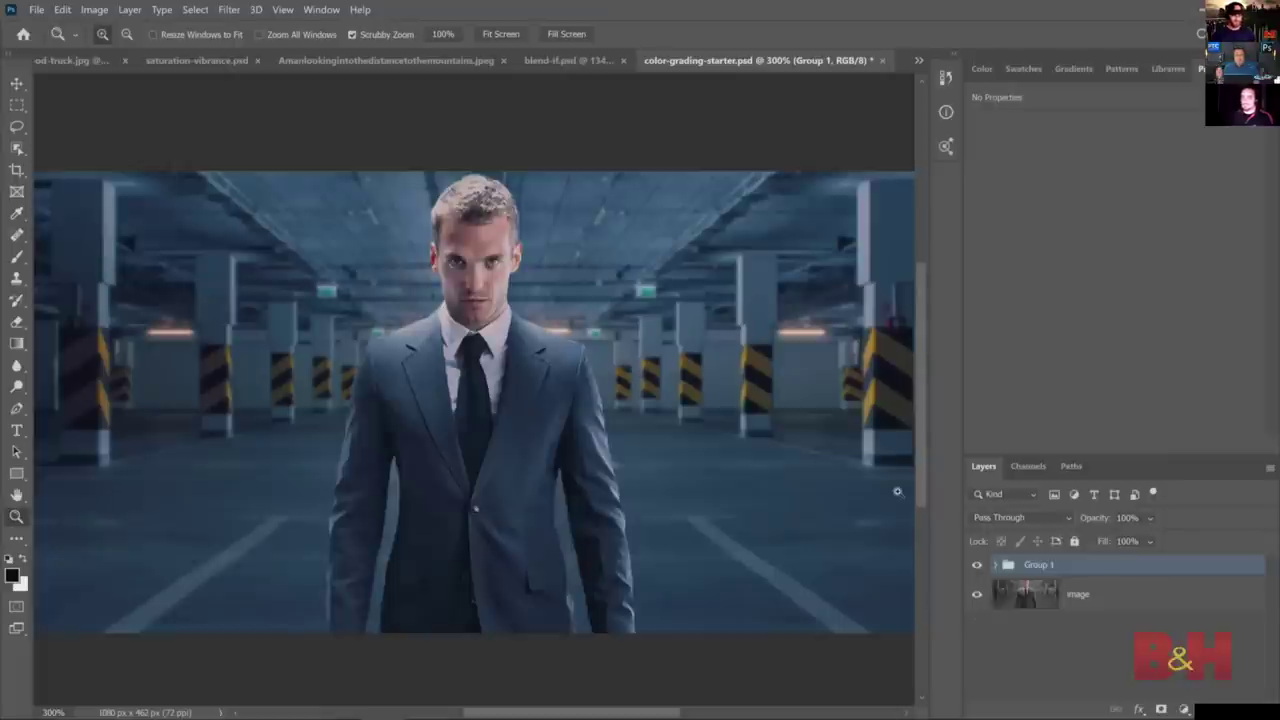
click(976, 566)
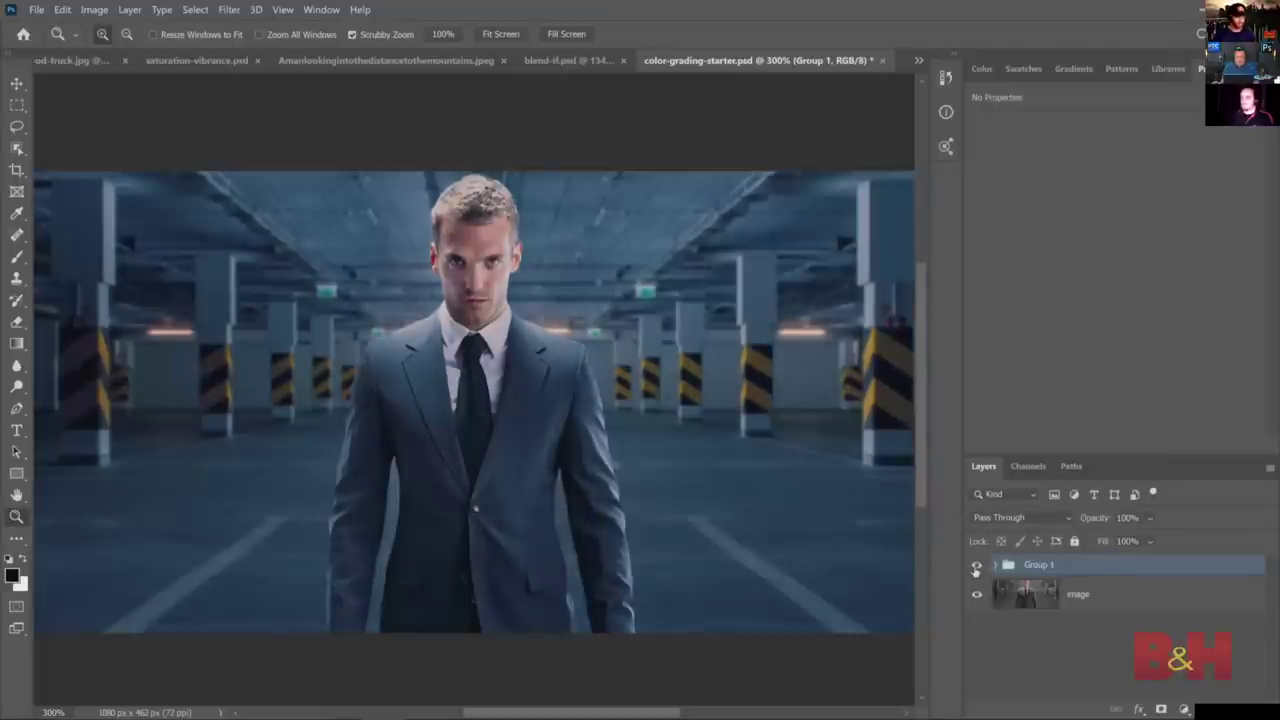
double_click(1035, 565)
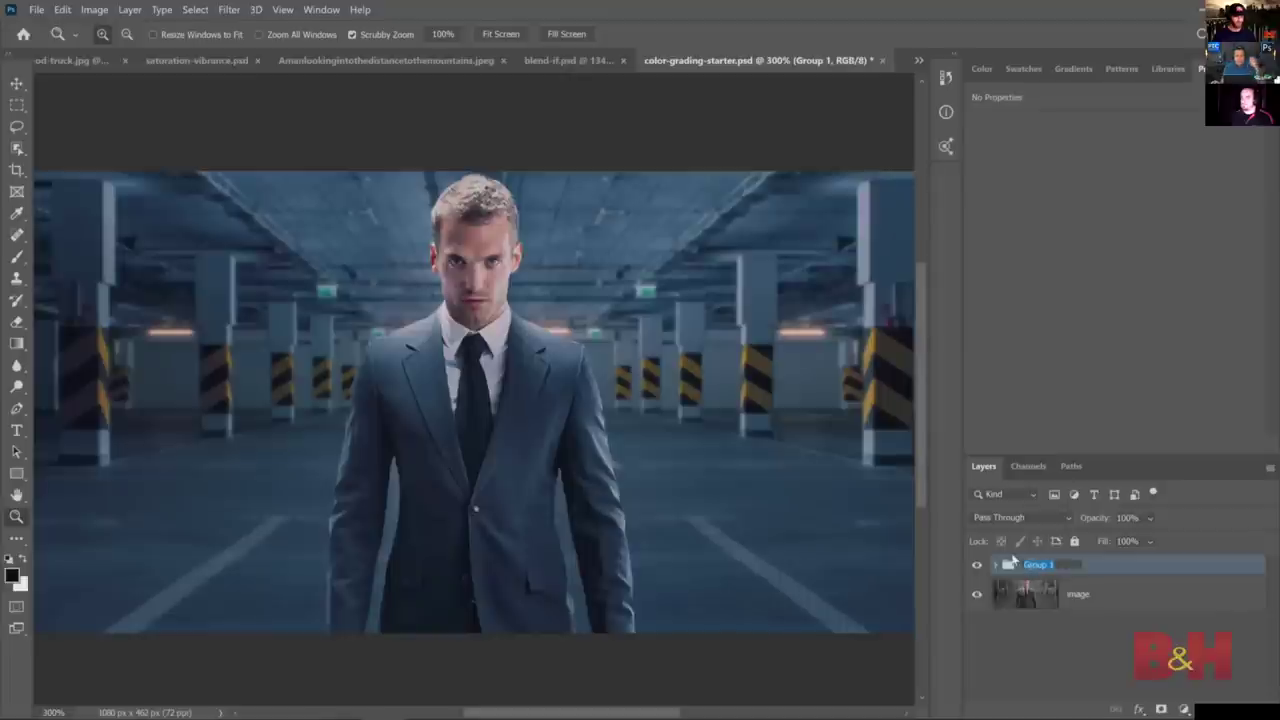
text(Co)
click(1100, 650)
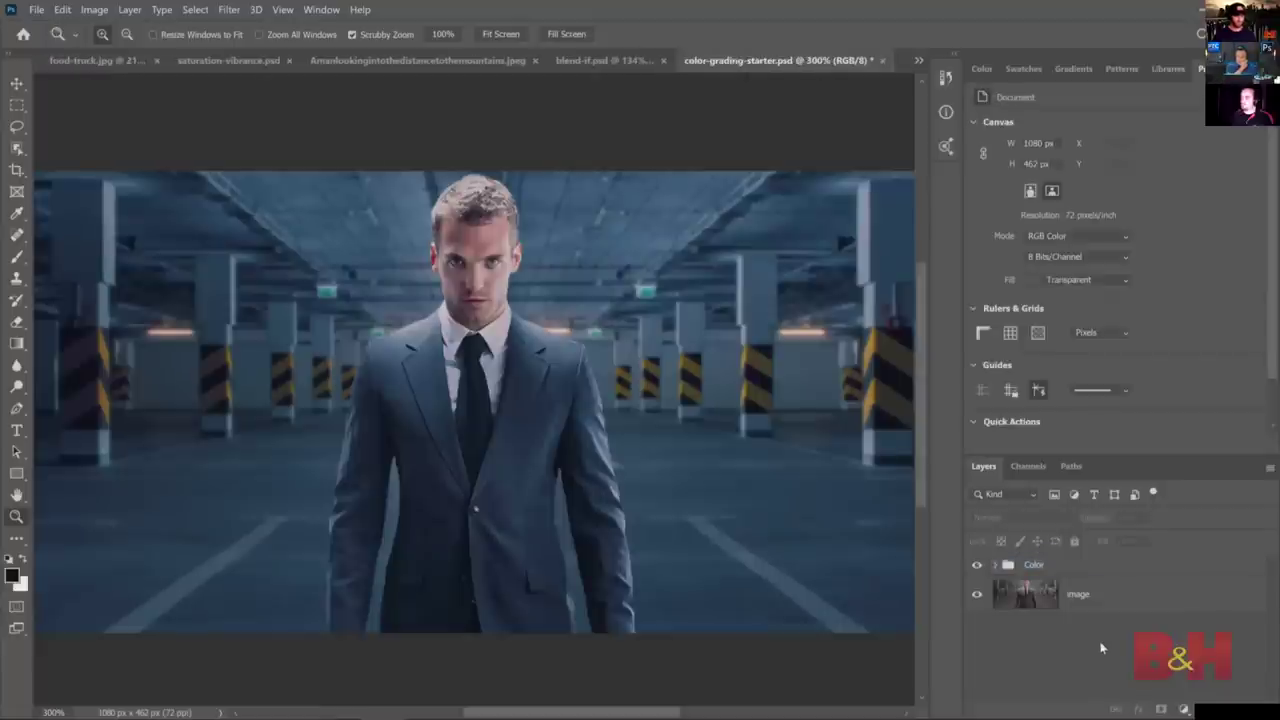
click(1184, 708)
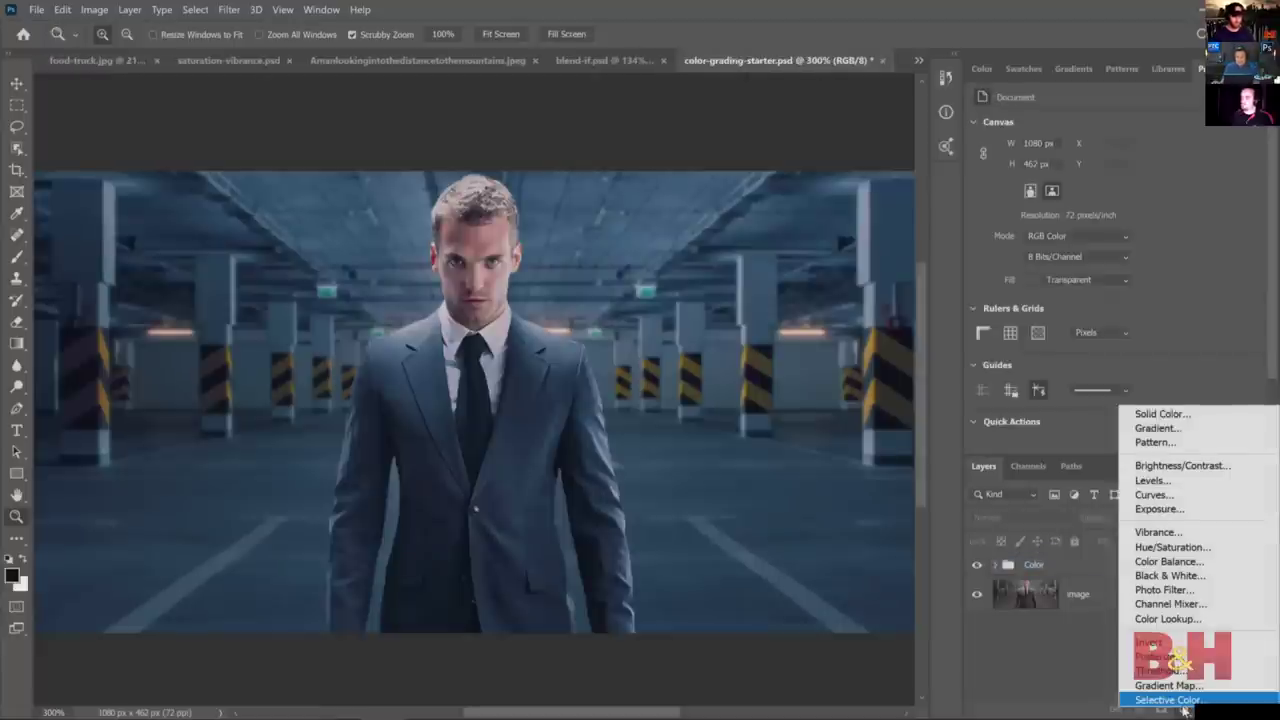
- Add a Color Lookup layer, preview LUTs starting with 2Strip.look, and apply TealOrangePlusContrast.3DL
click(1168, 618)
click(976, 602)
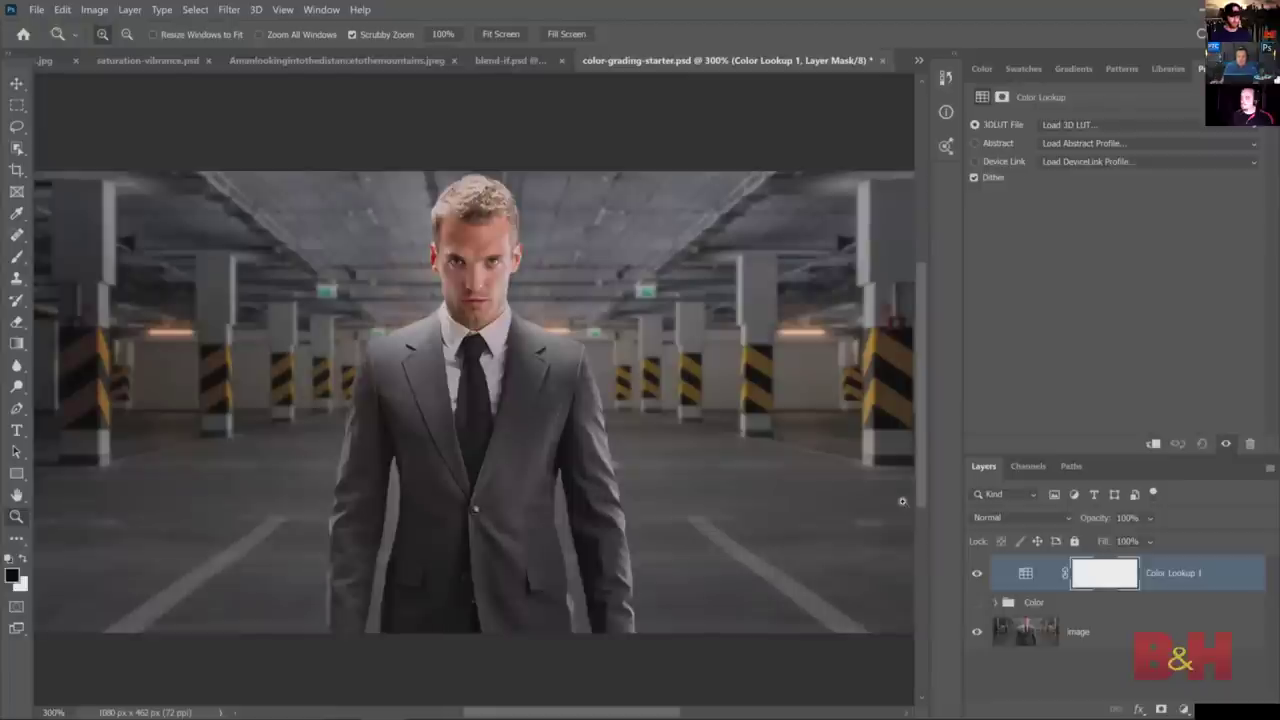
click(1079, 129)
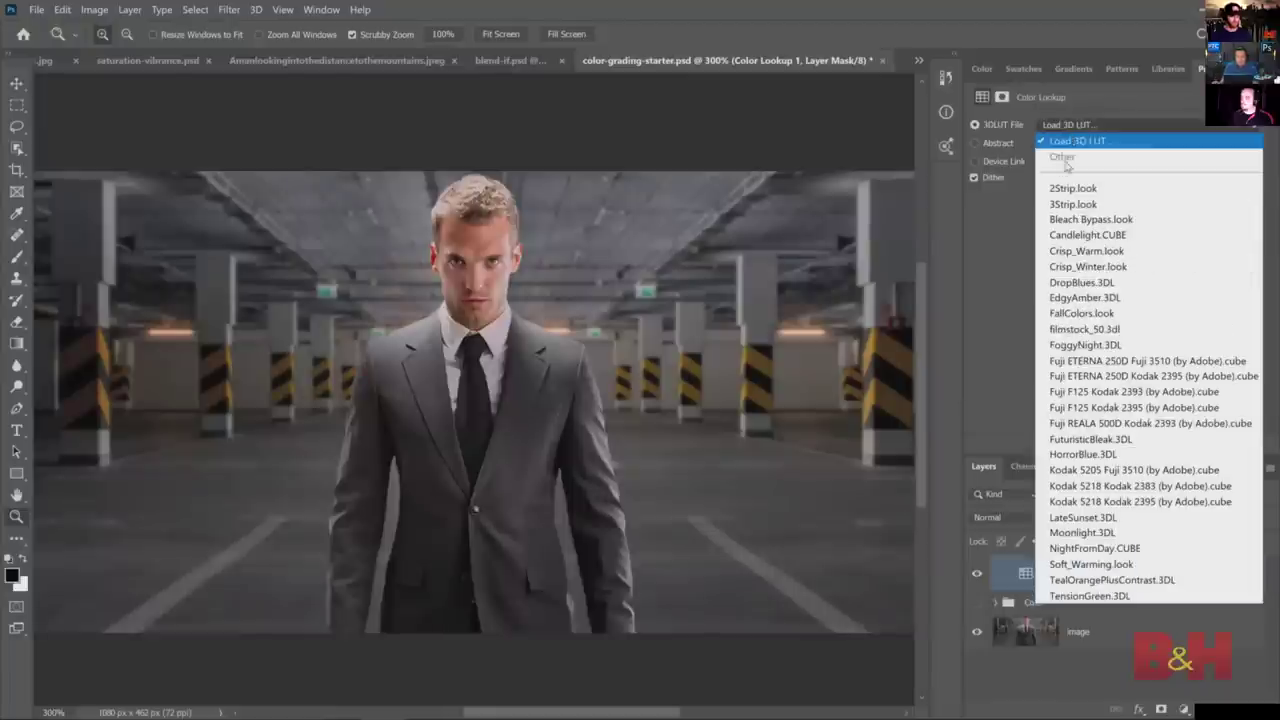
click(1075, 189)
key(Down)
key(Down)
key(Down)
key(Down)
key(Down)
key(Down)
key(Down)
key(Down)
key(Down)
key(Down)
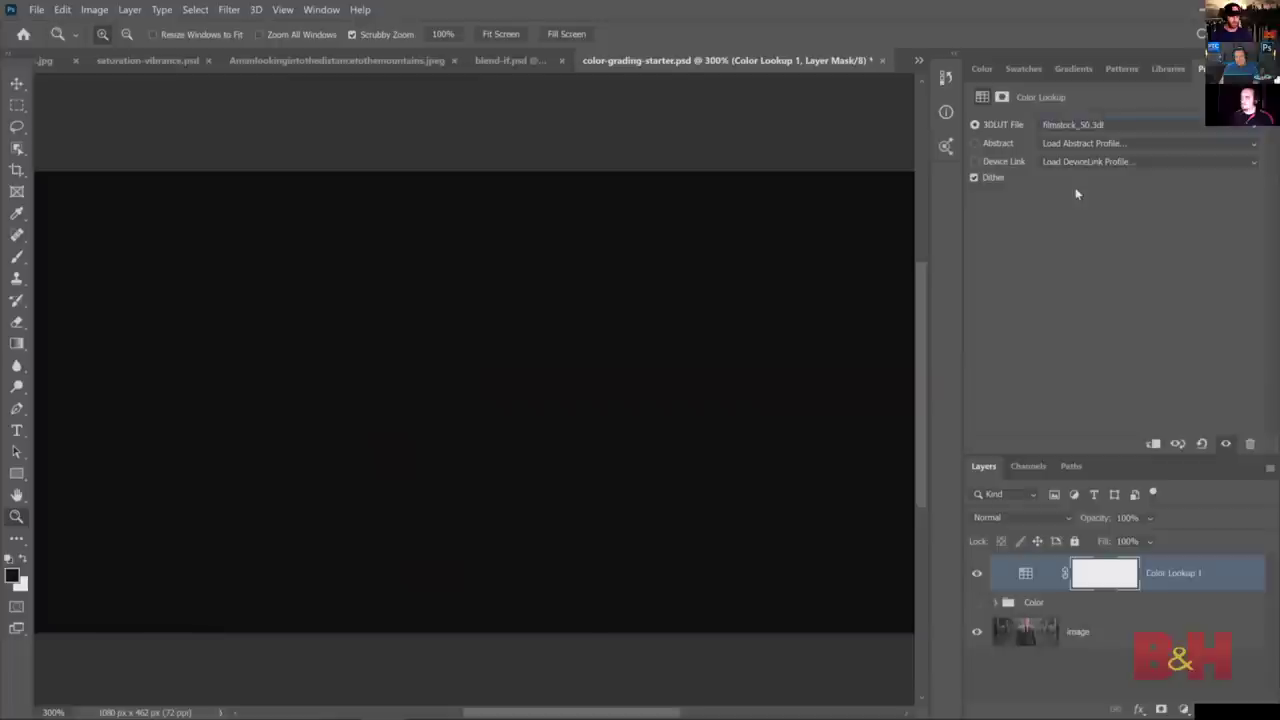
key(Down)
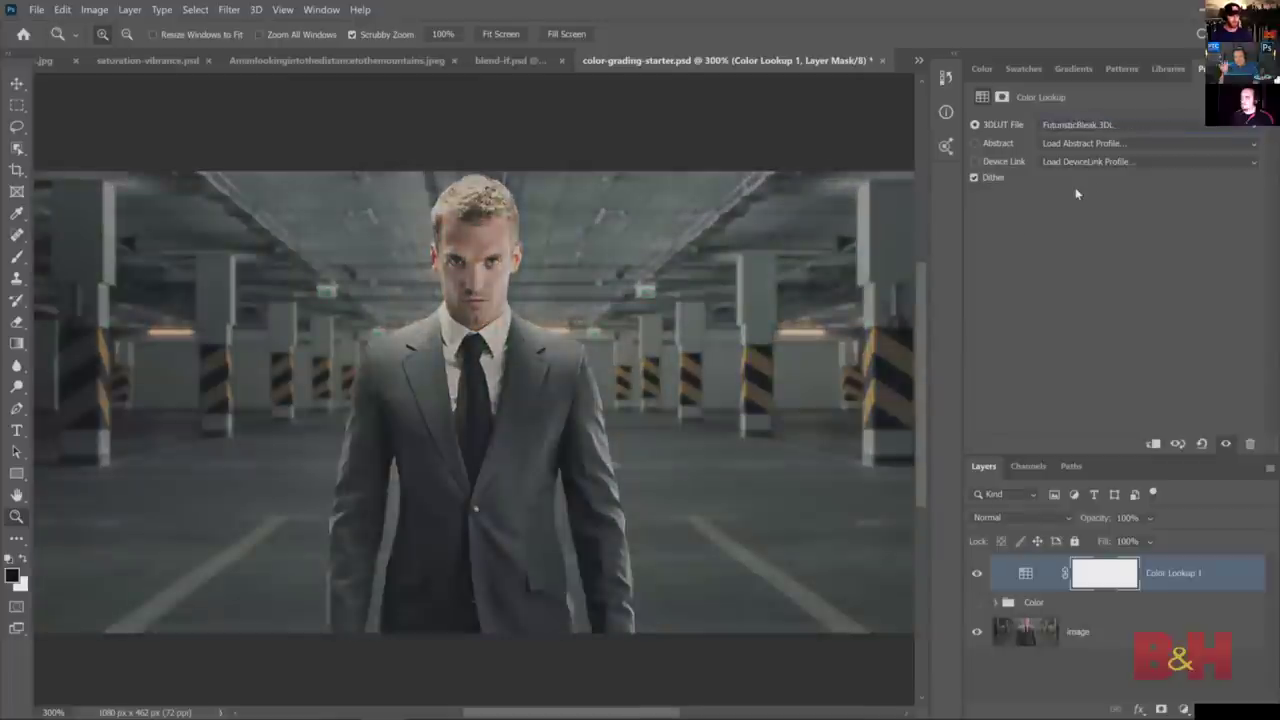
click(1075, 125)
click(1093, 584)
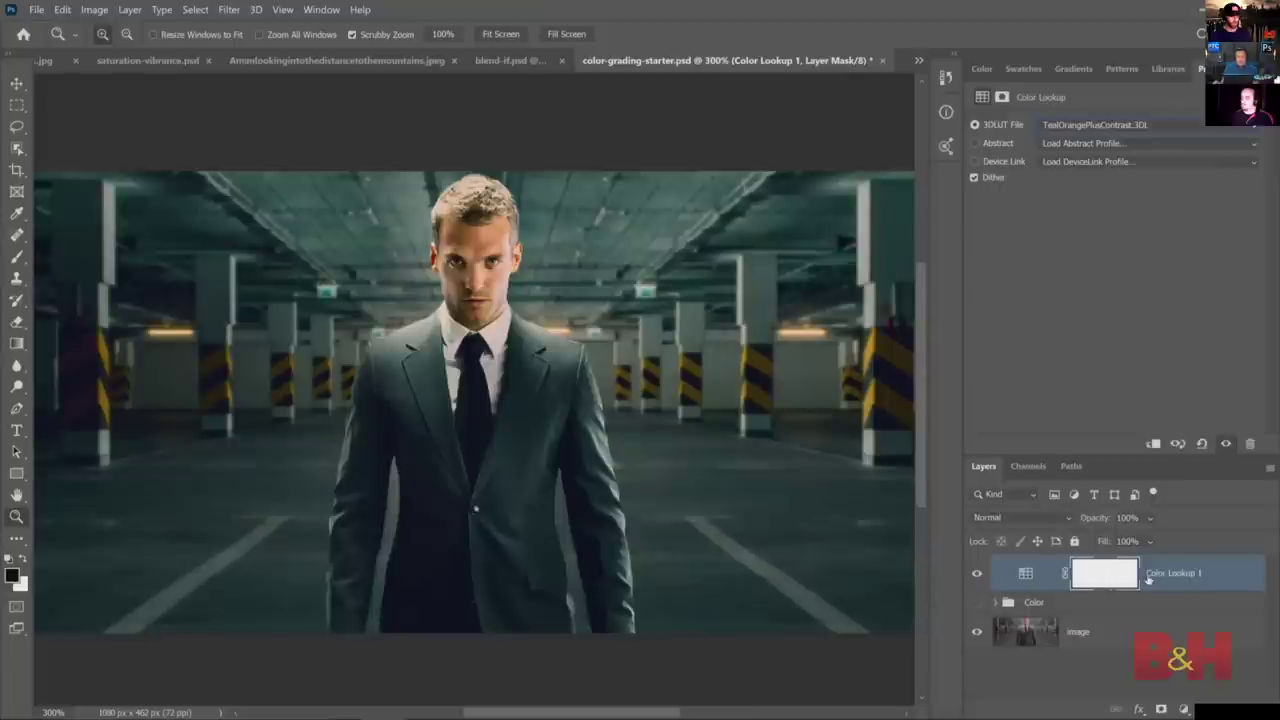
- Lower the lookup layer's opacity to 31%, try other blend modes, then delete it
drag(1095, 517, 1069, 517)
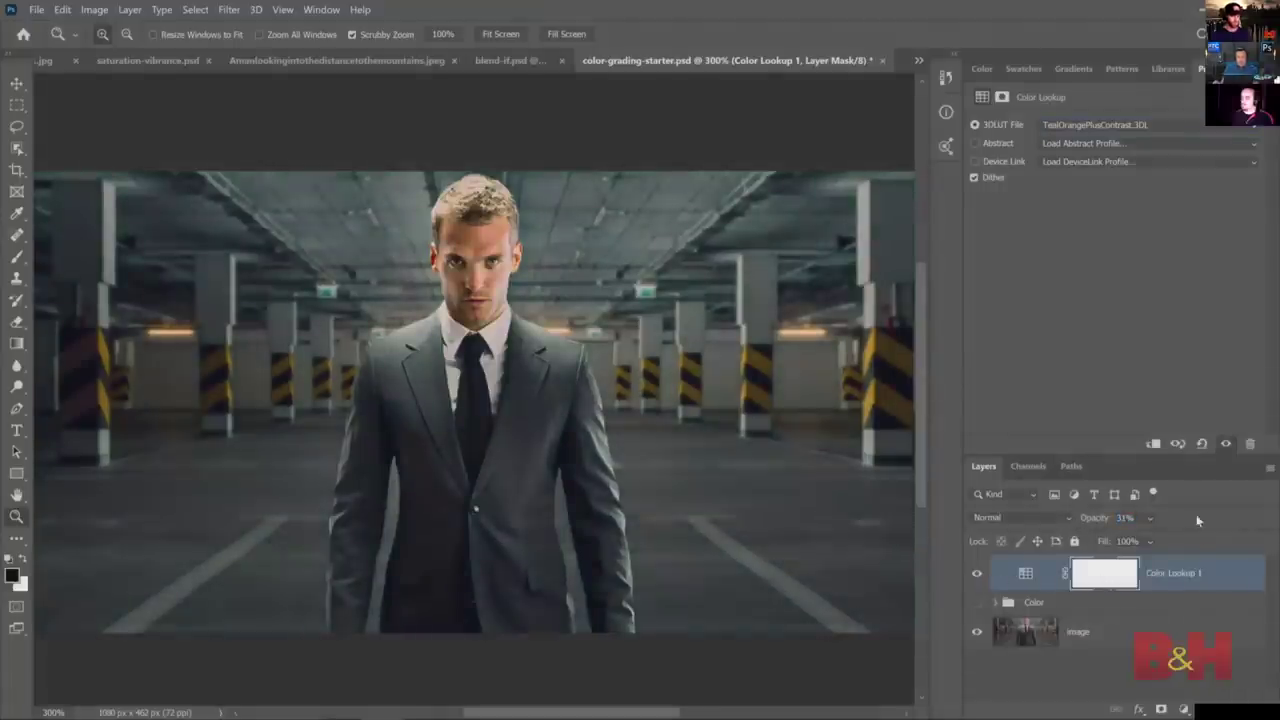
click(1060, 518)
click(1143, 376)
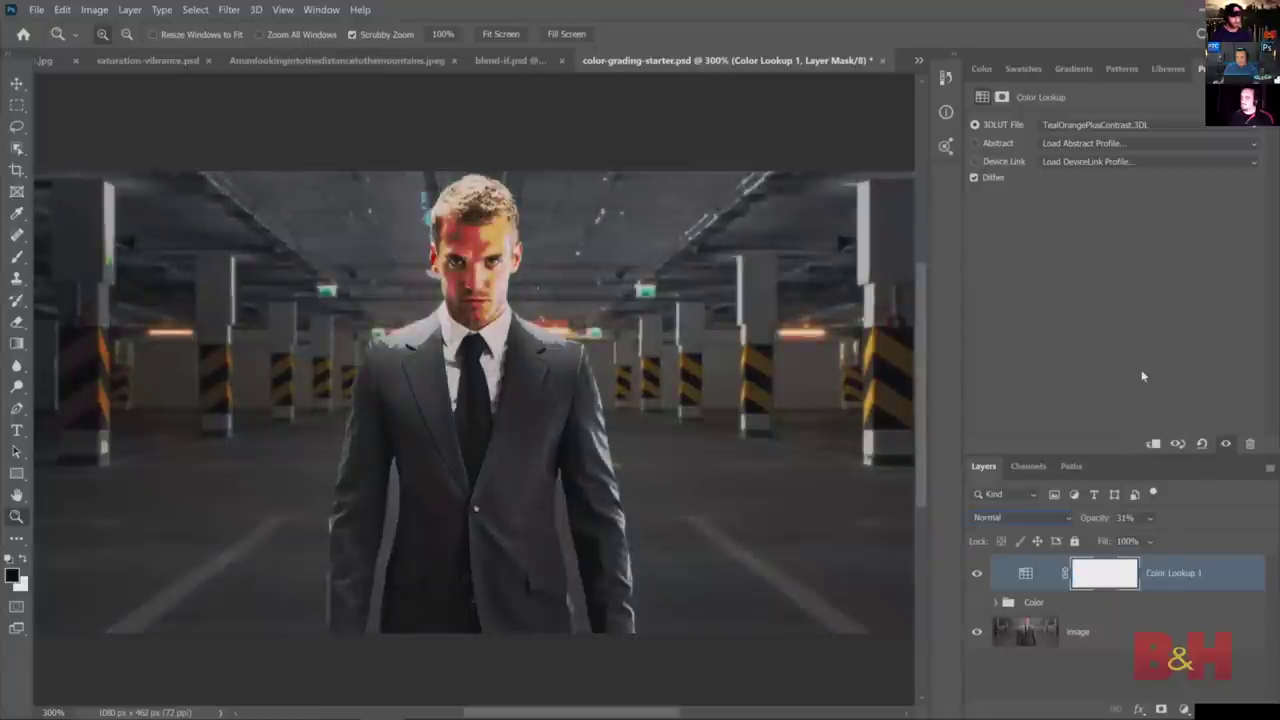
key(Delete)
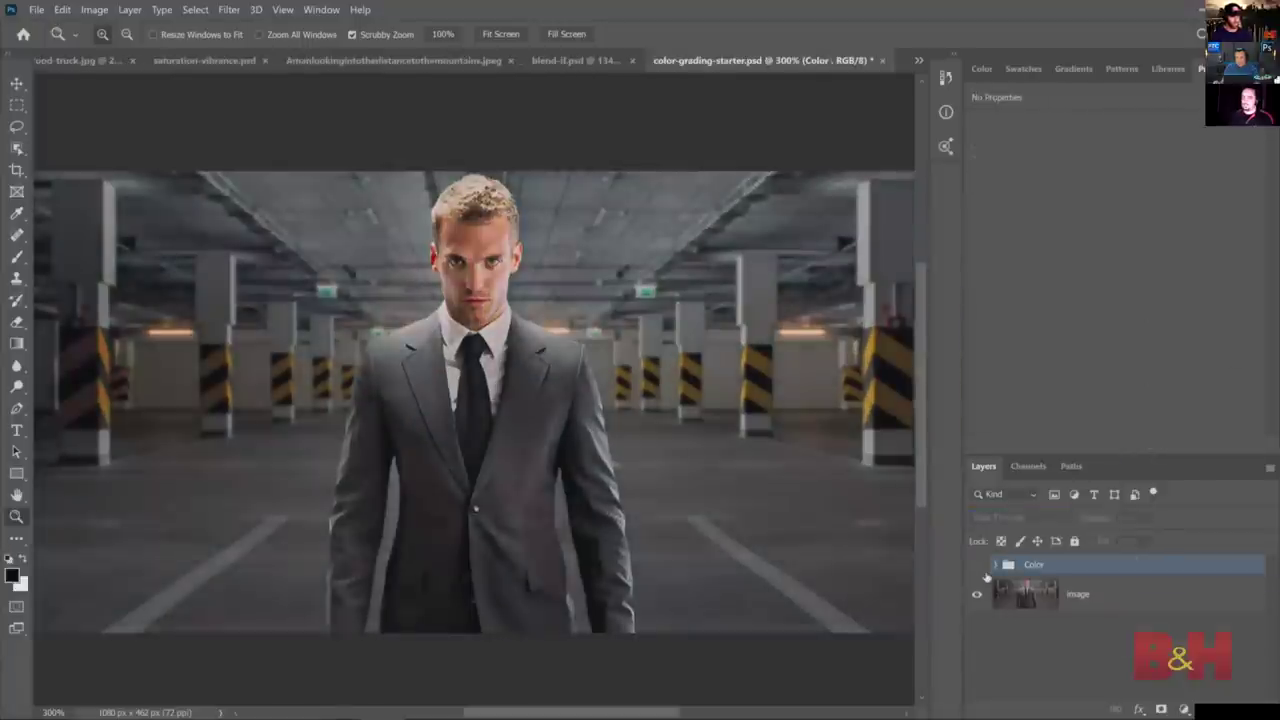
- Show and expand the Color group, and set Hue/Saturation 1 Reds to Hue +5, Saturation -31
click(977, 565)
click(998, 566)
click(1059, 597)
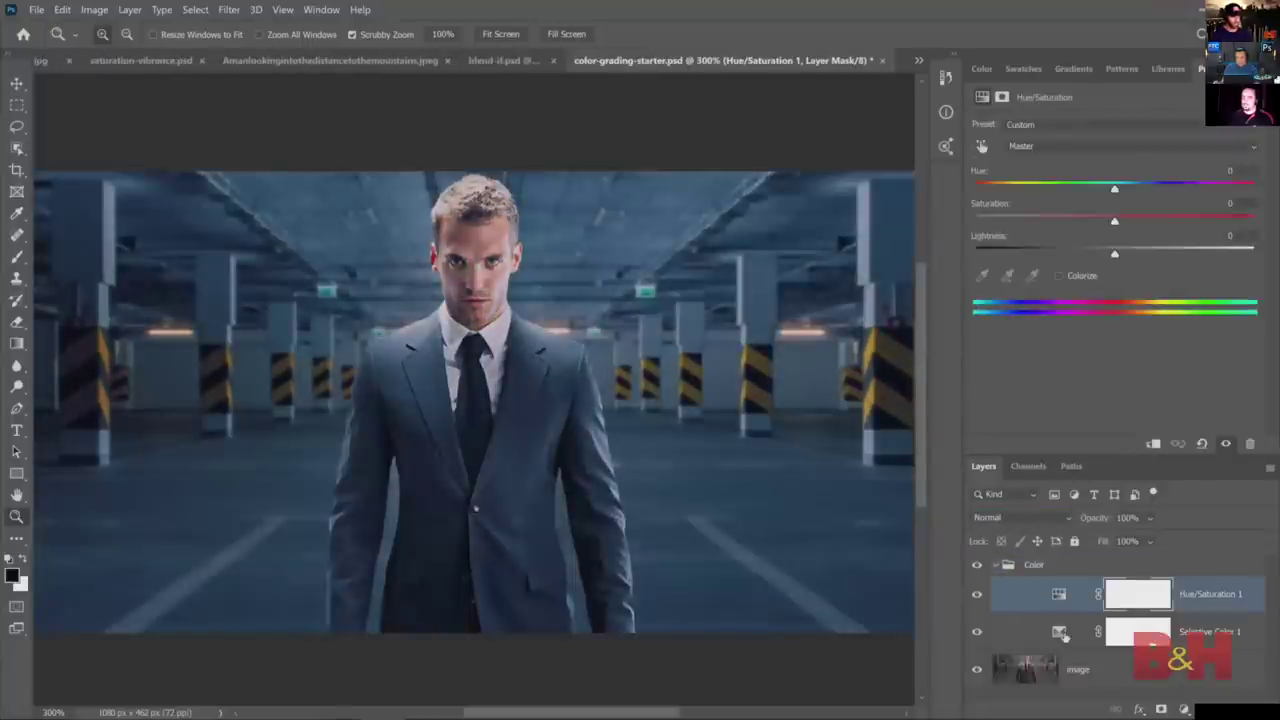
click(1040, 149)
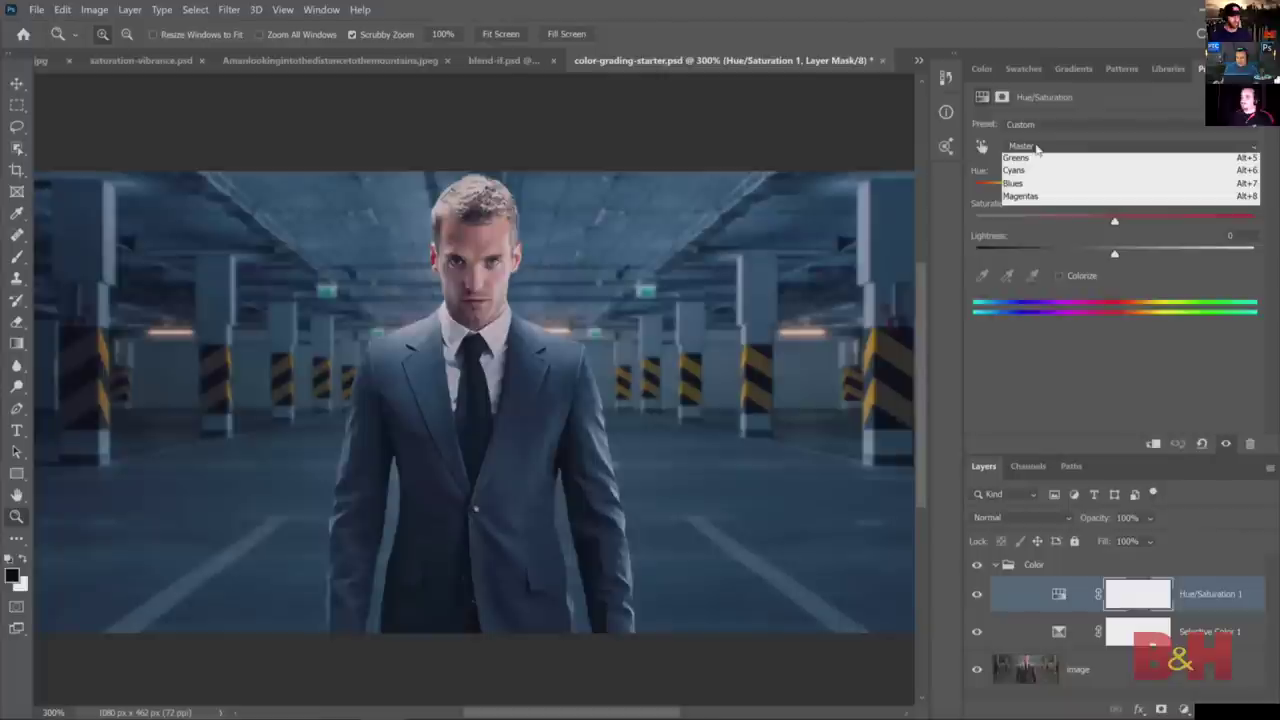
click(1030, 158)
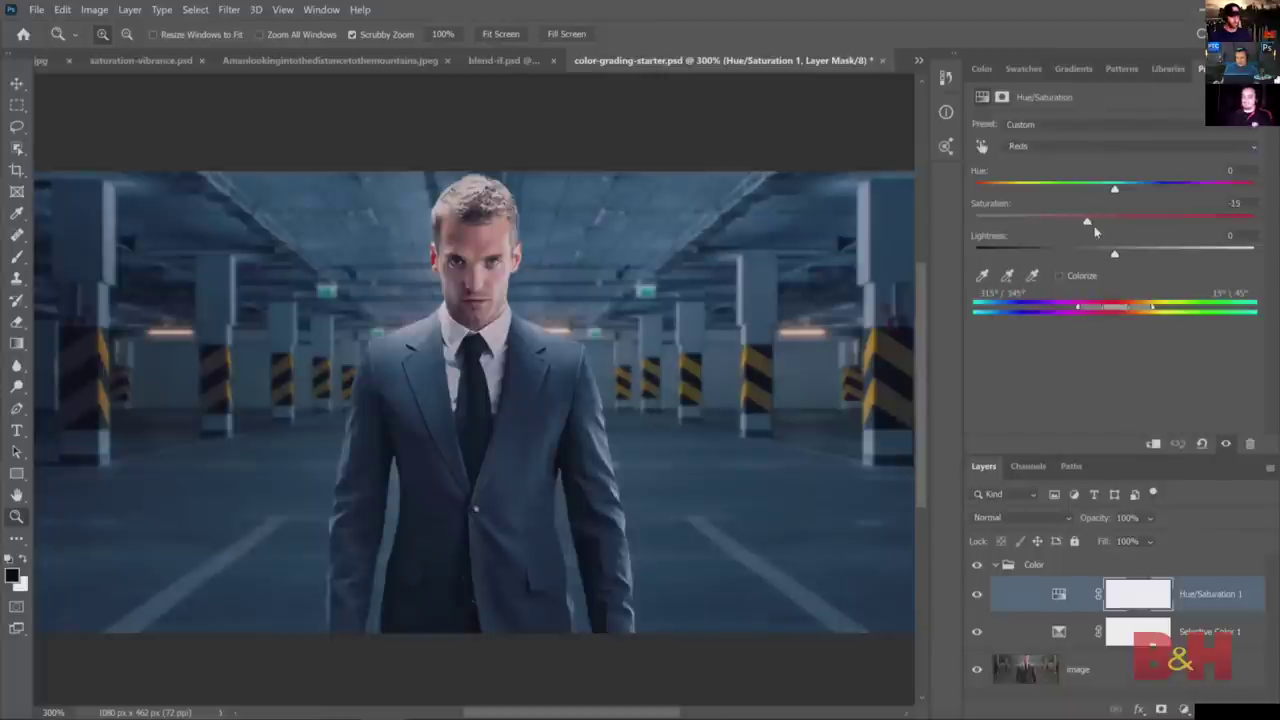
drag(1113, 192, 1123, 200)
drag(1063, 221, 1071, 221)
- Save the Color group as a Graphic in the 1324 library, then hide the group
click(1001, 567)
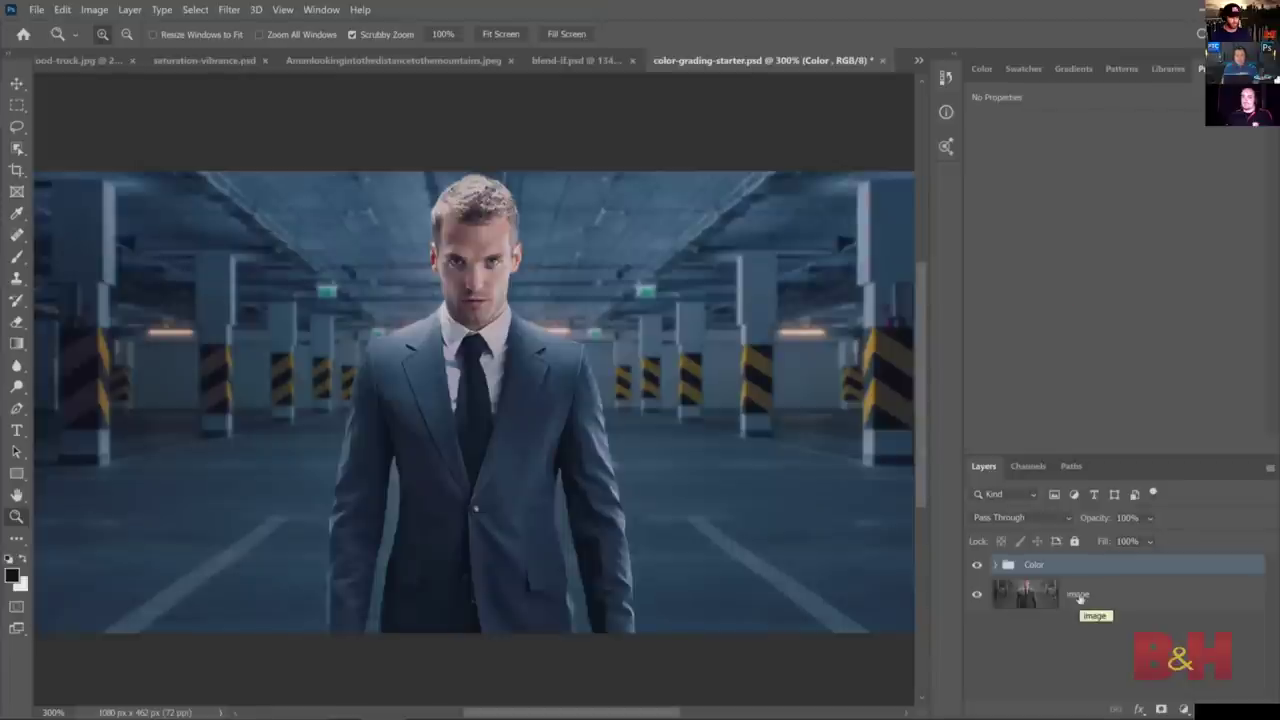
click(1166, 70)
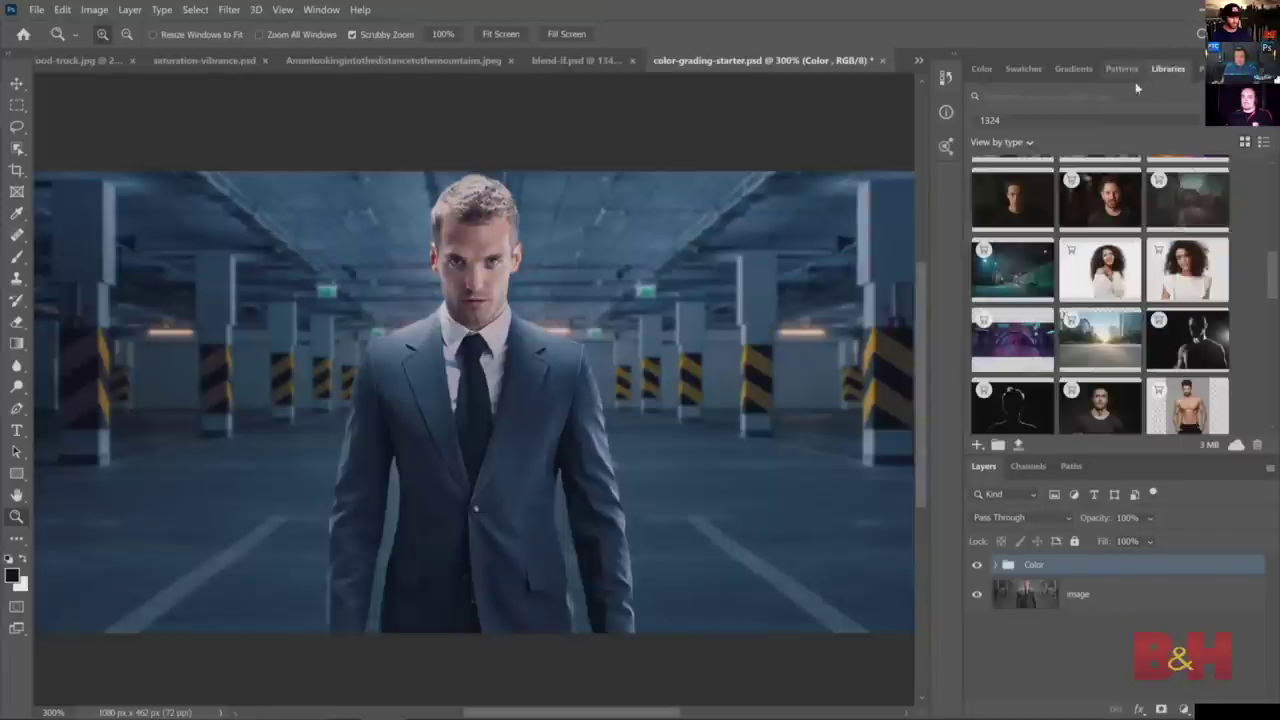
scroll(1048, 240, up, 2)
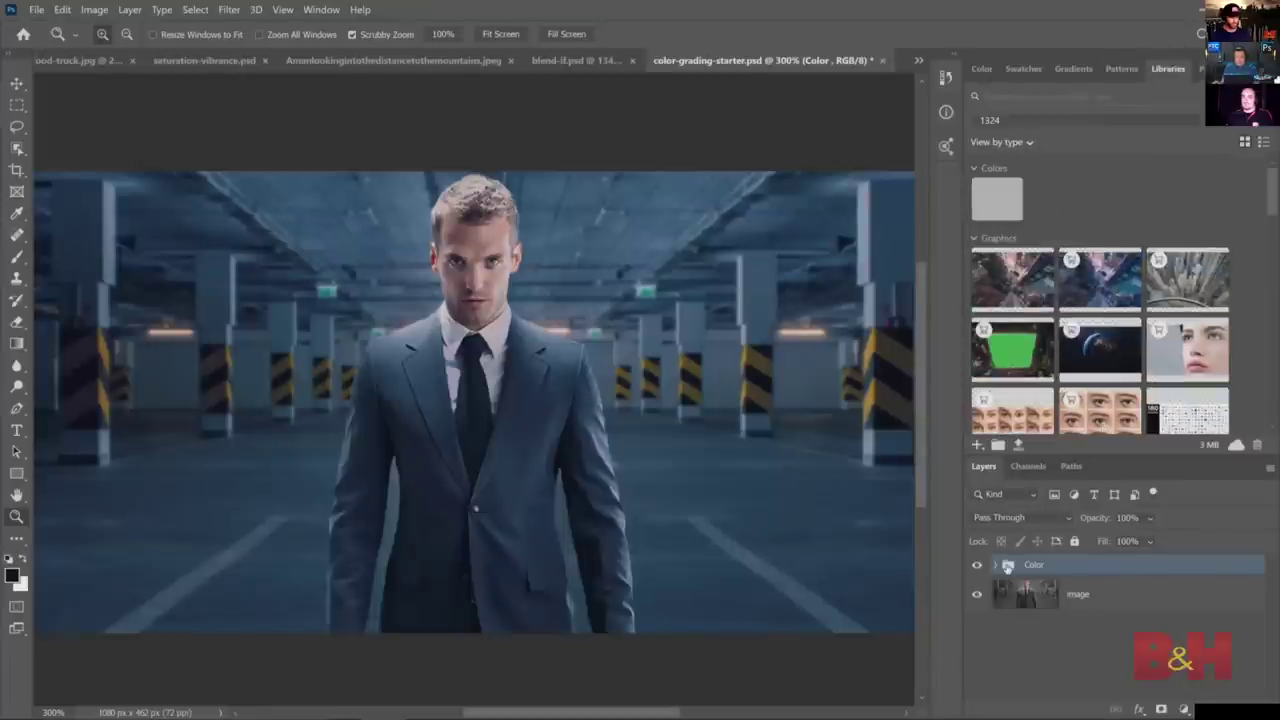
click(980, 446)
click(1112, 370)
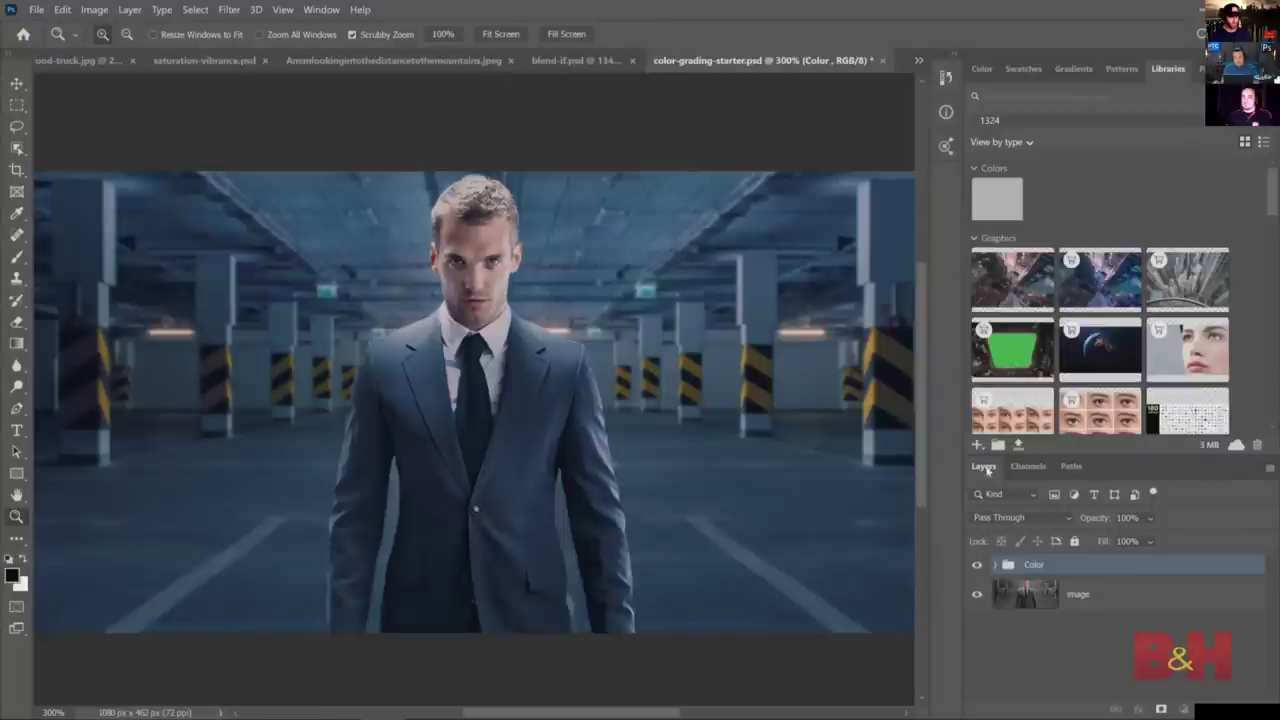
click(980, 446)
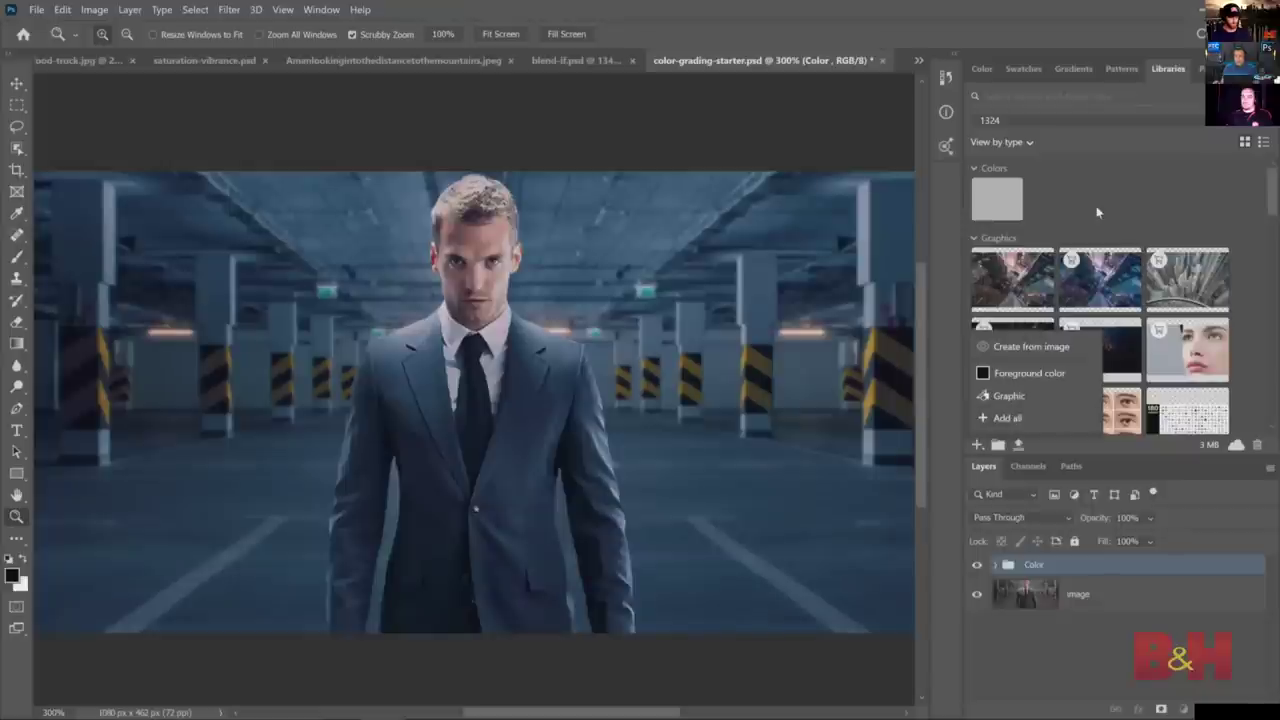
click(1013, 404)
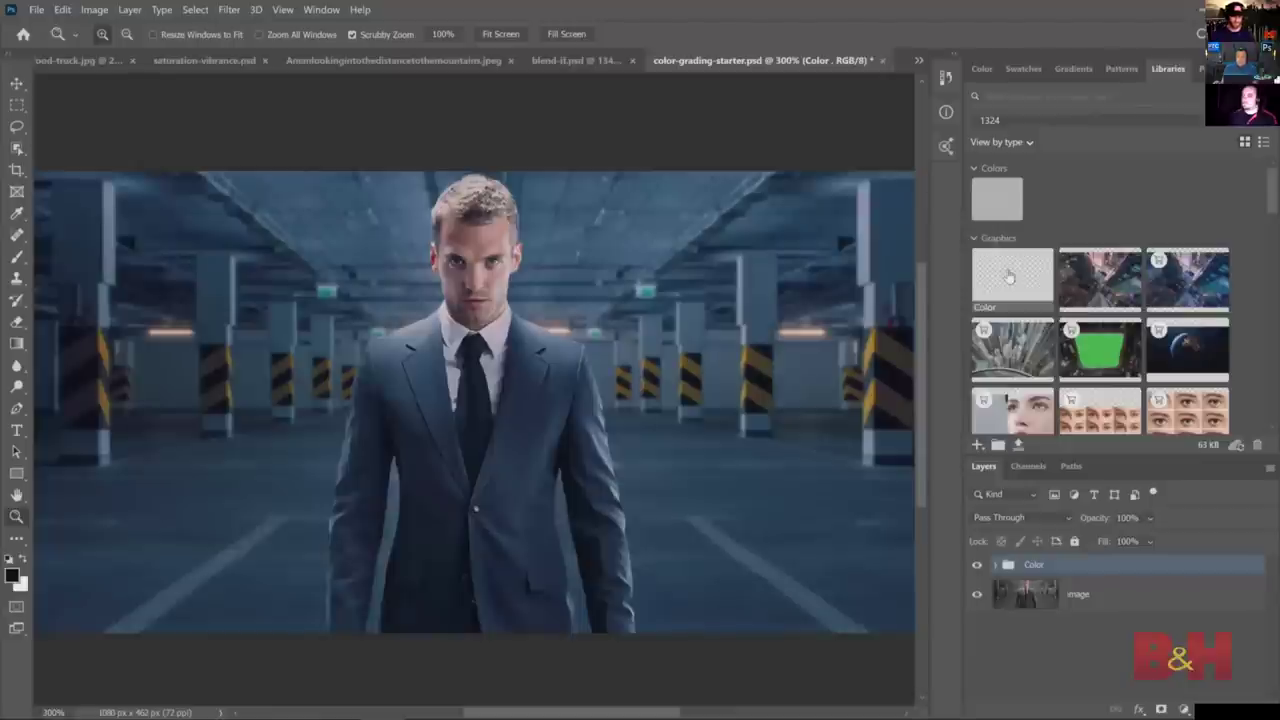
click(978, 444)
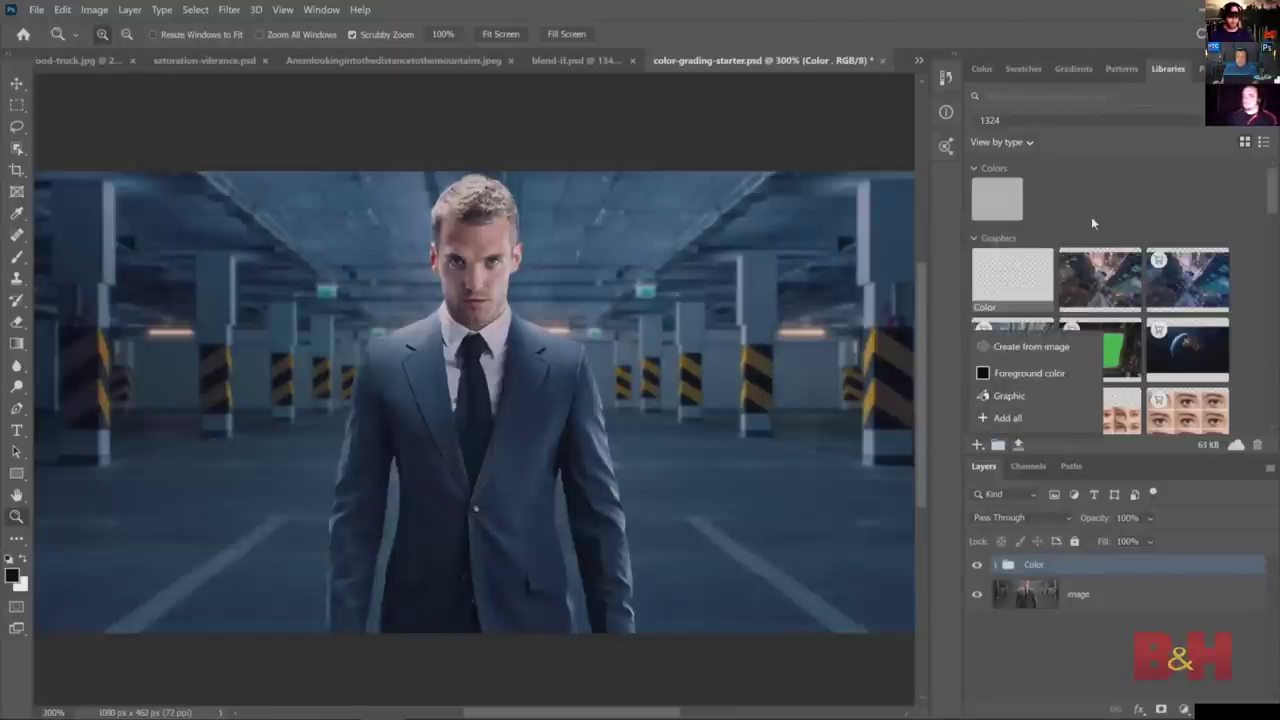
click(977, 564)
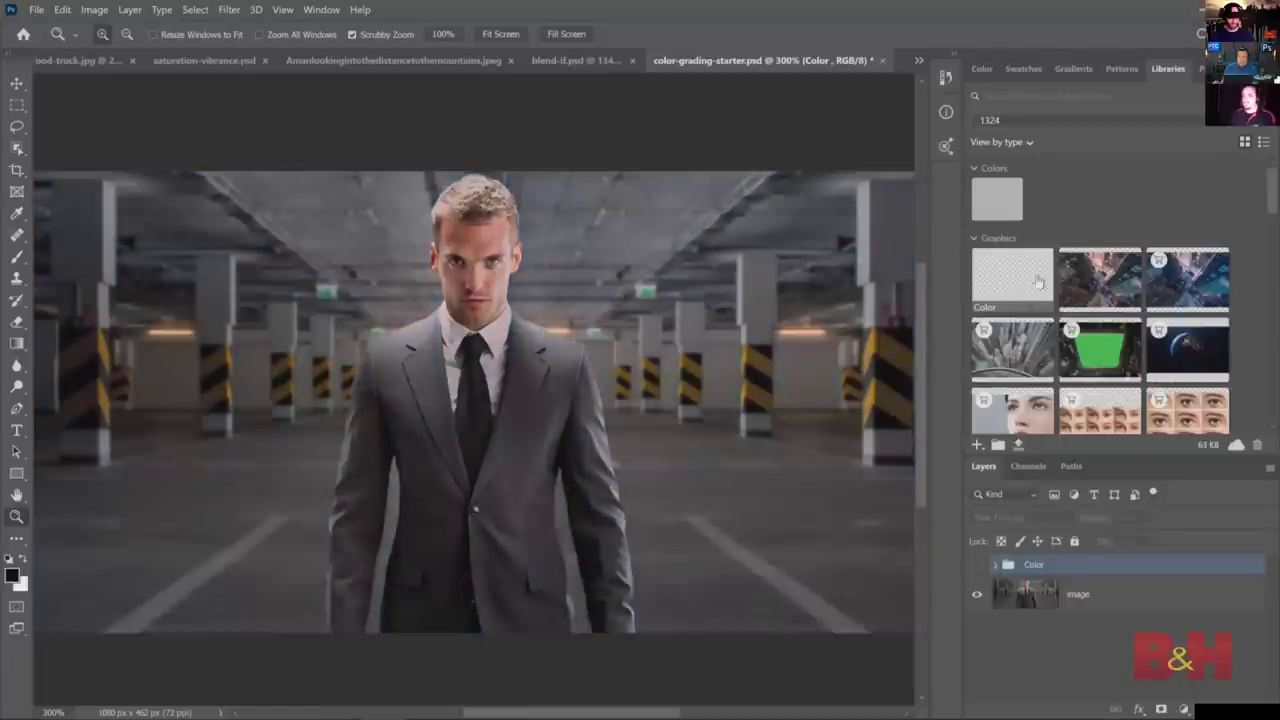
- Try placing the Color library graphic as a placed layer and as a group, deleting both
drag(1008, 283, 1060, 575)
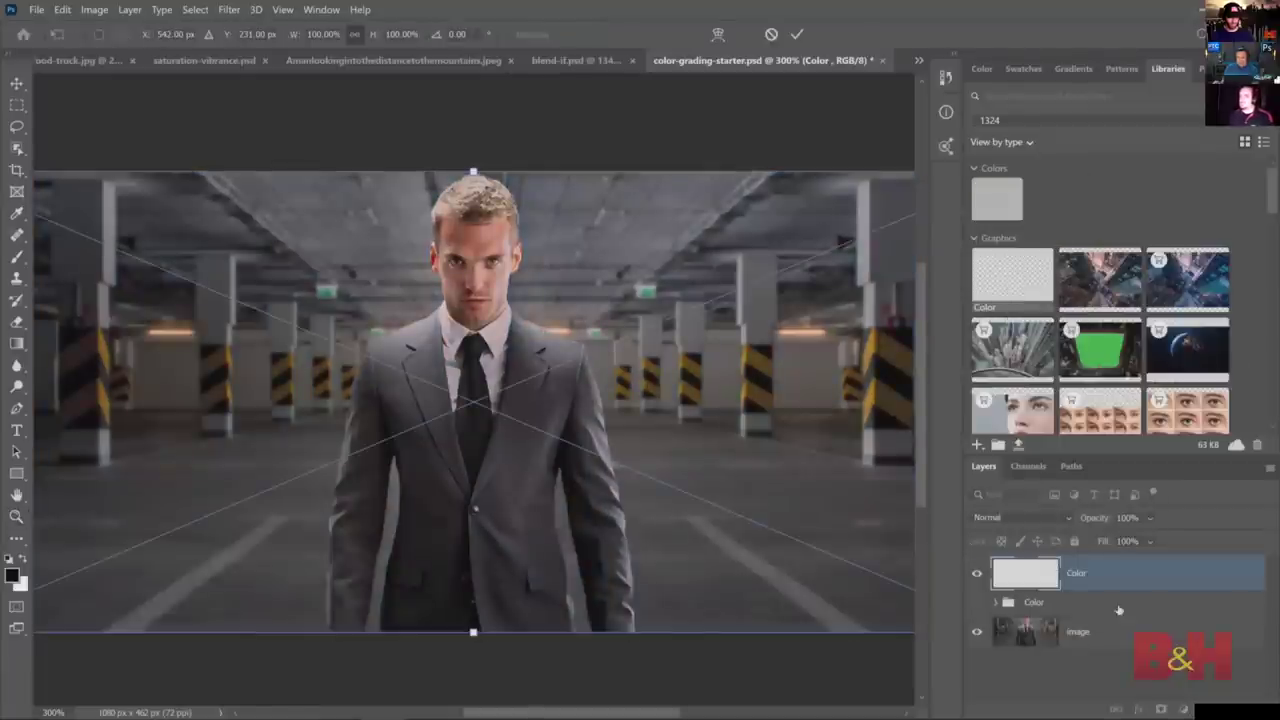
click(797, 34)
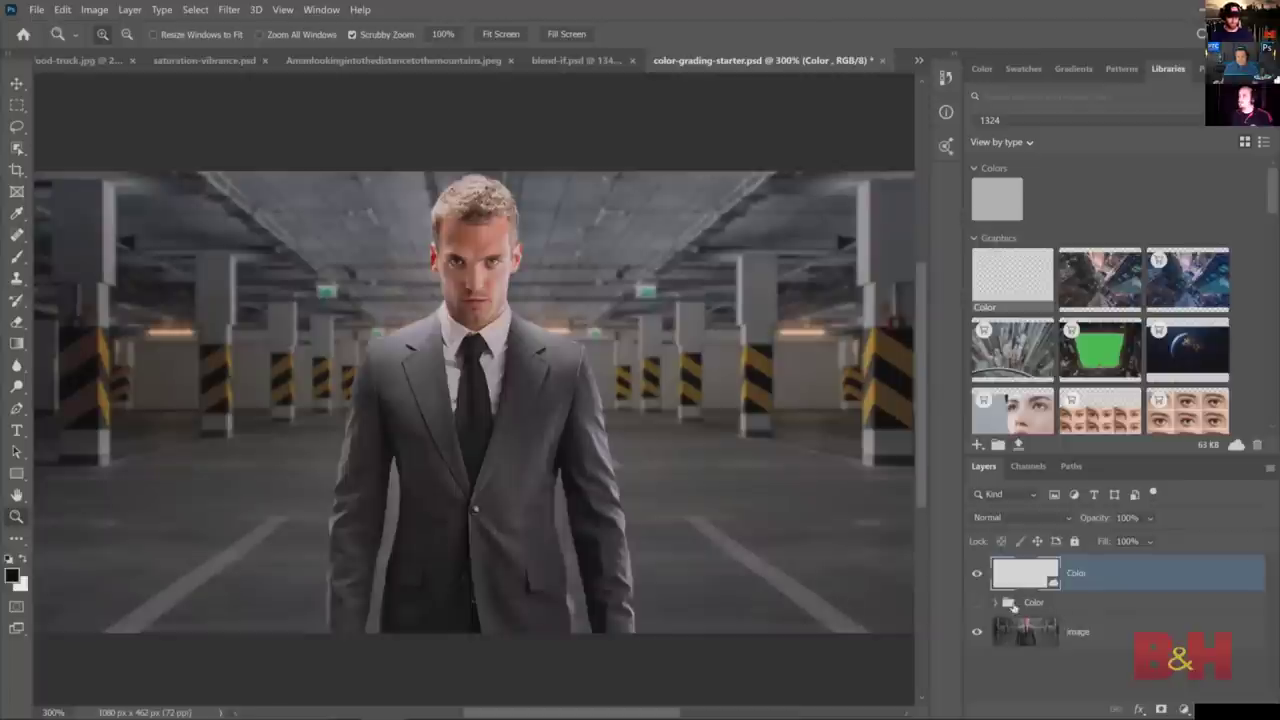
drag(1036, 578, 1258, 708)
drag(1019, 287, 1066, 570)
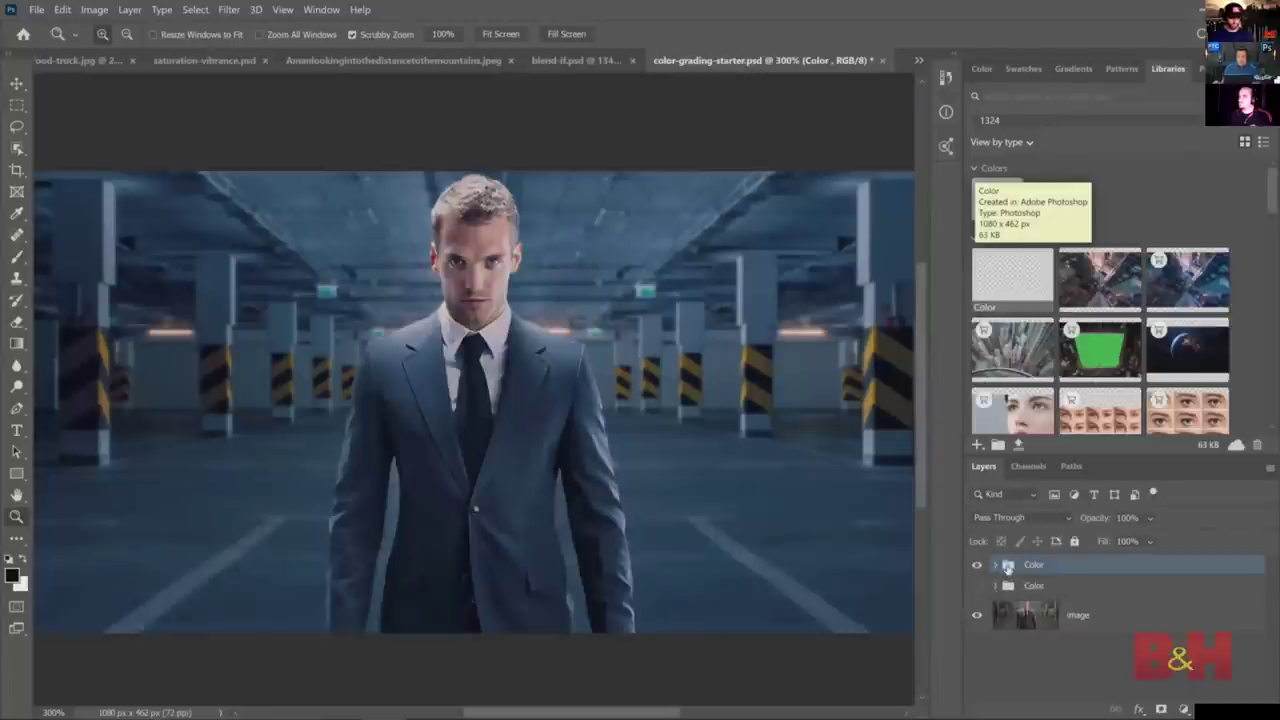
drag(1012, 570, 1250, 709)
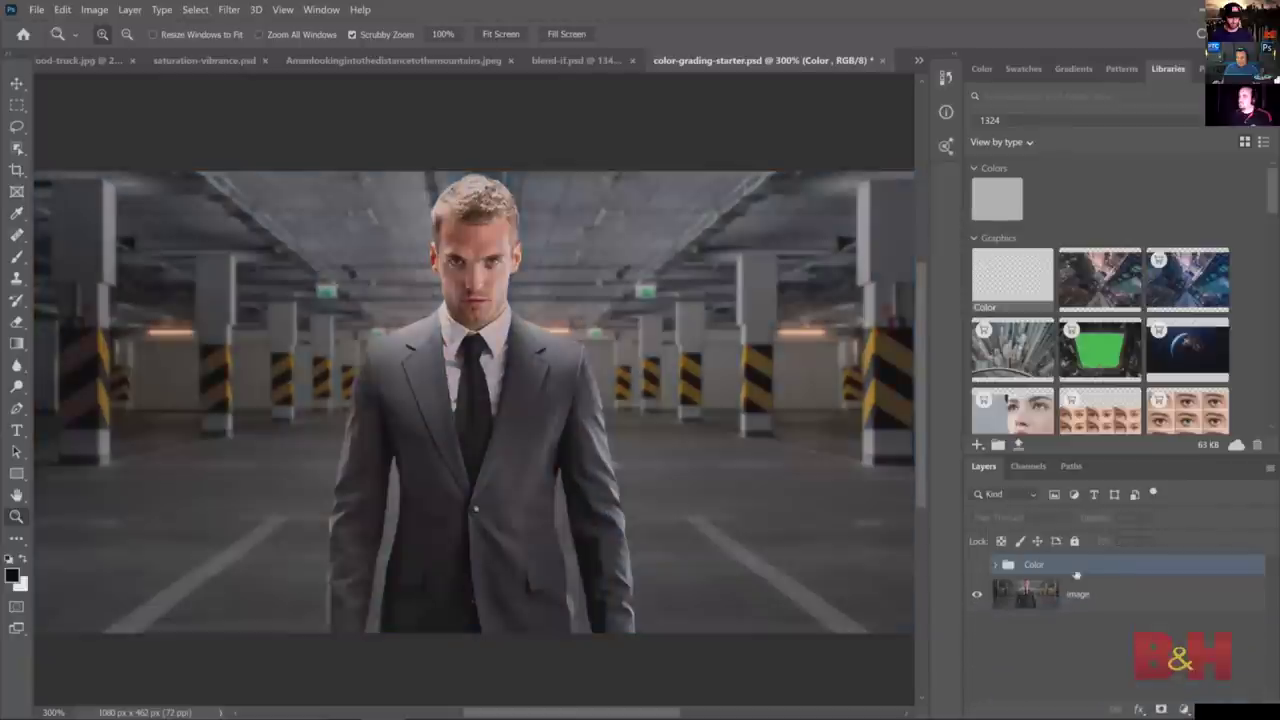
- Bring the Color library graphic back in as a new Color layer group and expand it
drag(1010, 286, 1117, 581)
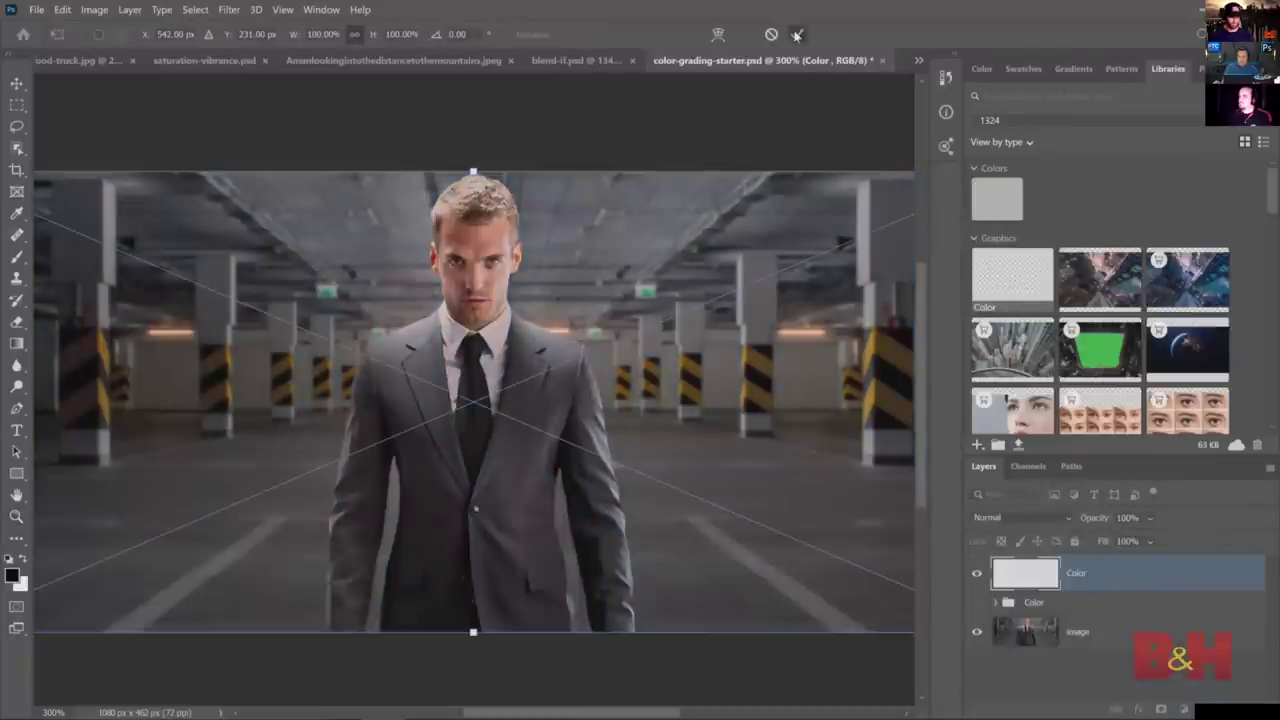
click(797, 34)
drag(1085, 586, 1250, 709)
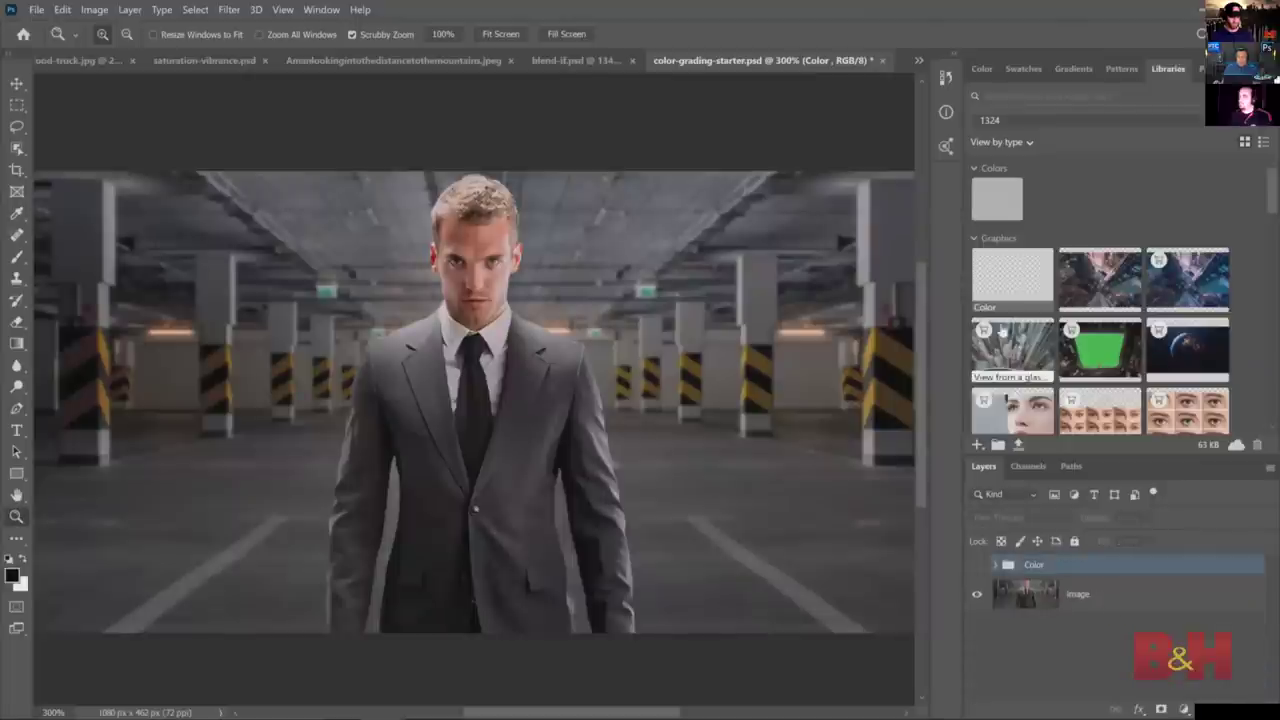
drag(1008, 295, 1082, 578)
click(997, 566)
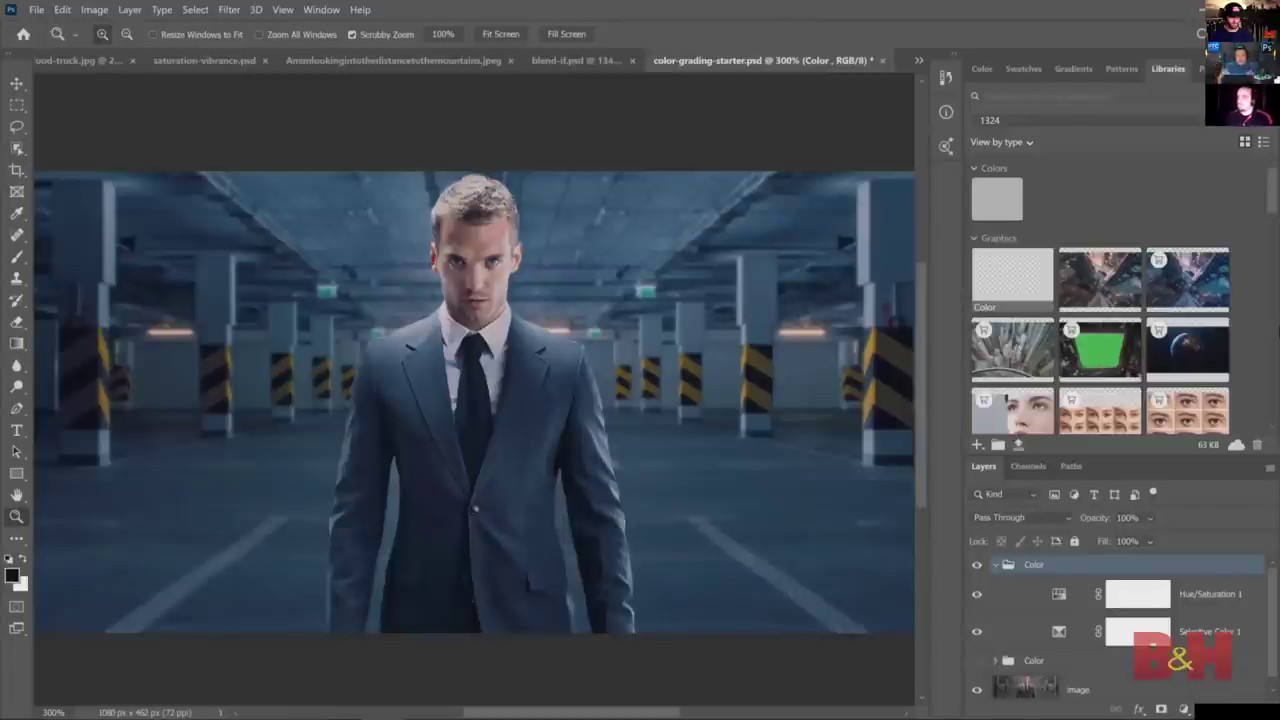
- Rename the library graphic from 'Color' to 'My Cool Color Grading'
right_click(1004, 311)
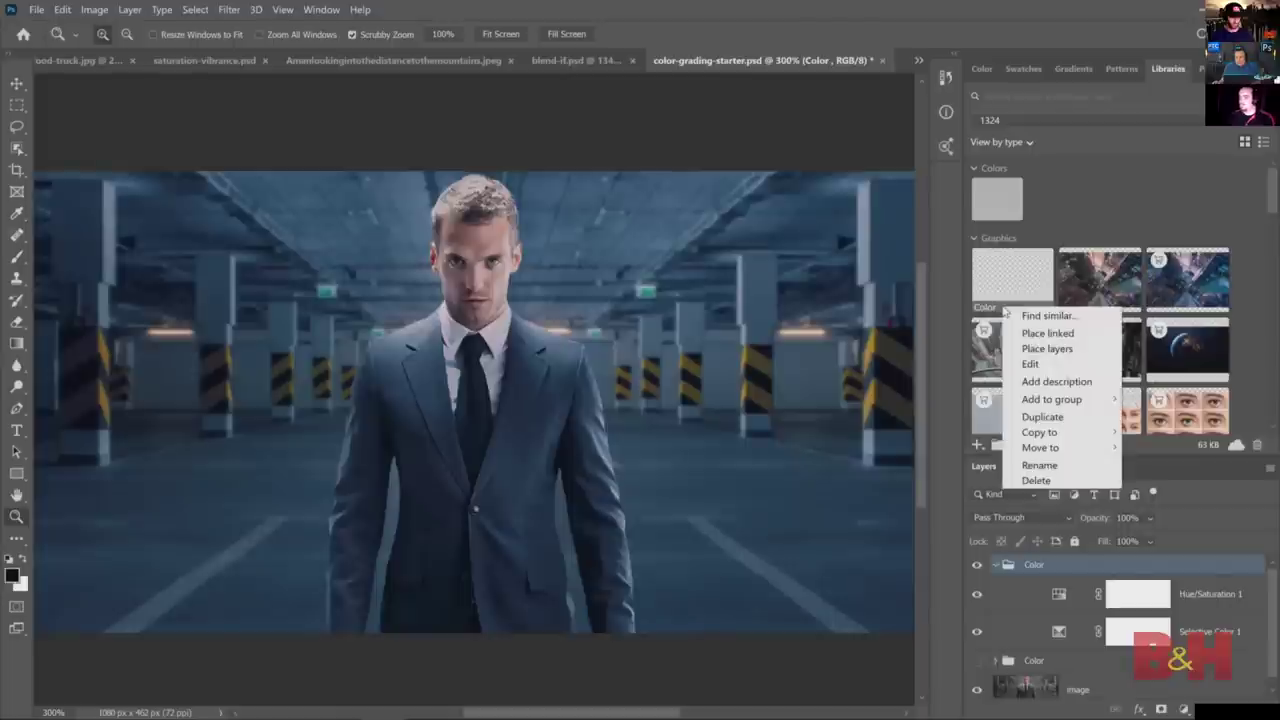
click(1039, 465)
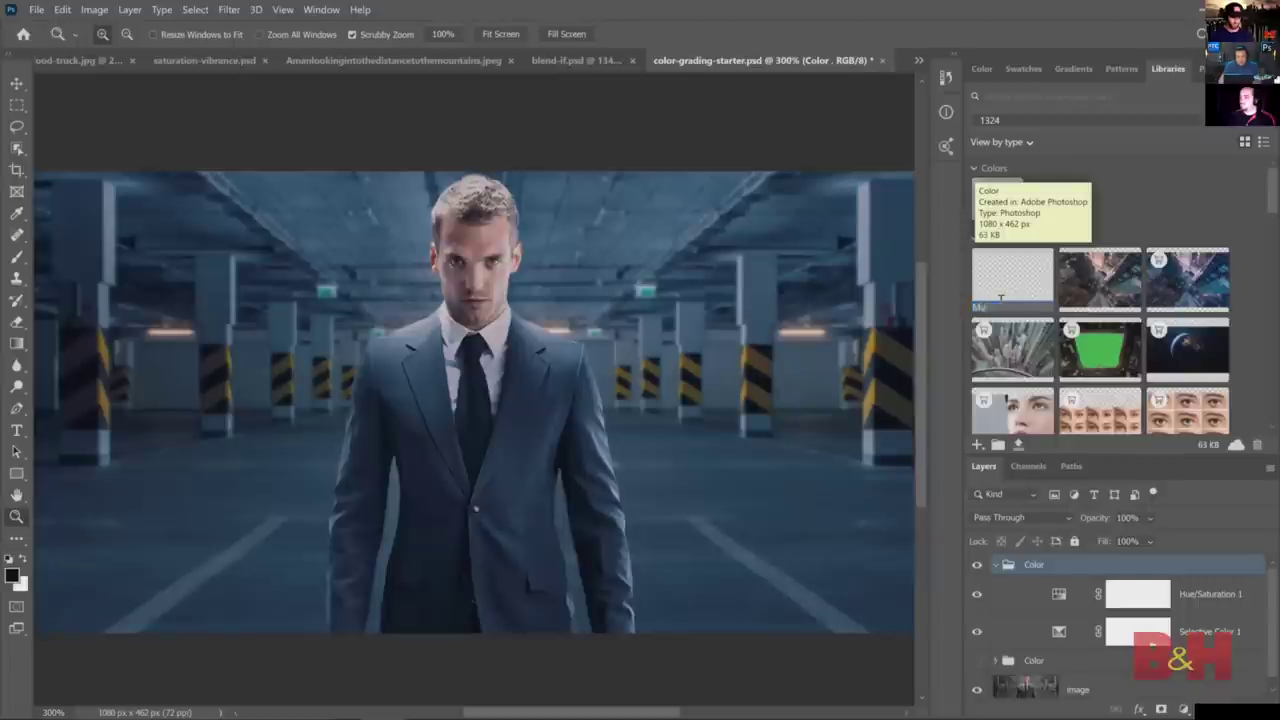
text(Color Grading)
key(Return)
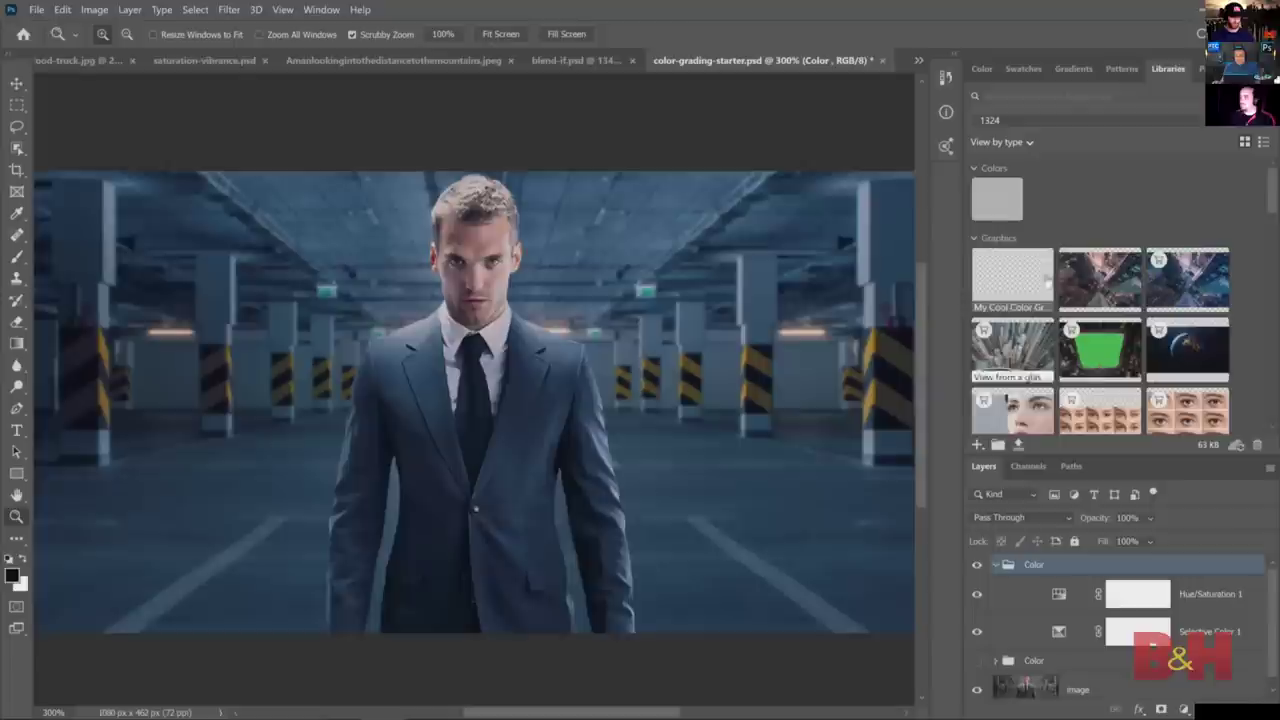
- Keep the 1324 library selected, remove the newly added Color group, and hide the remaining one
click(1005, 122)
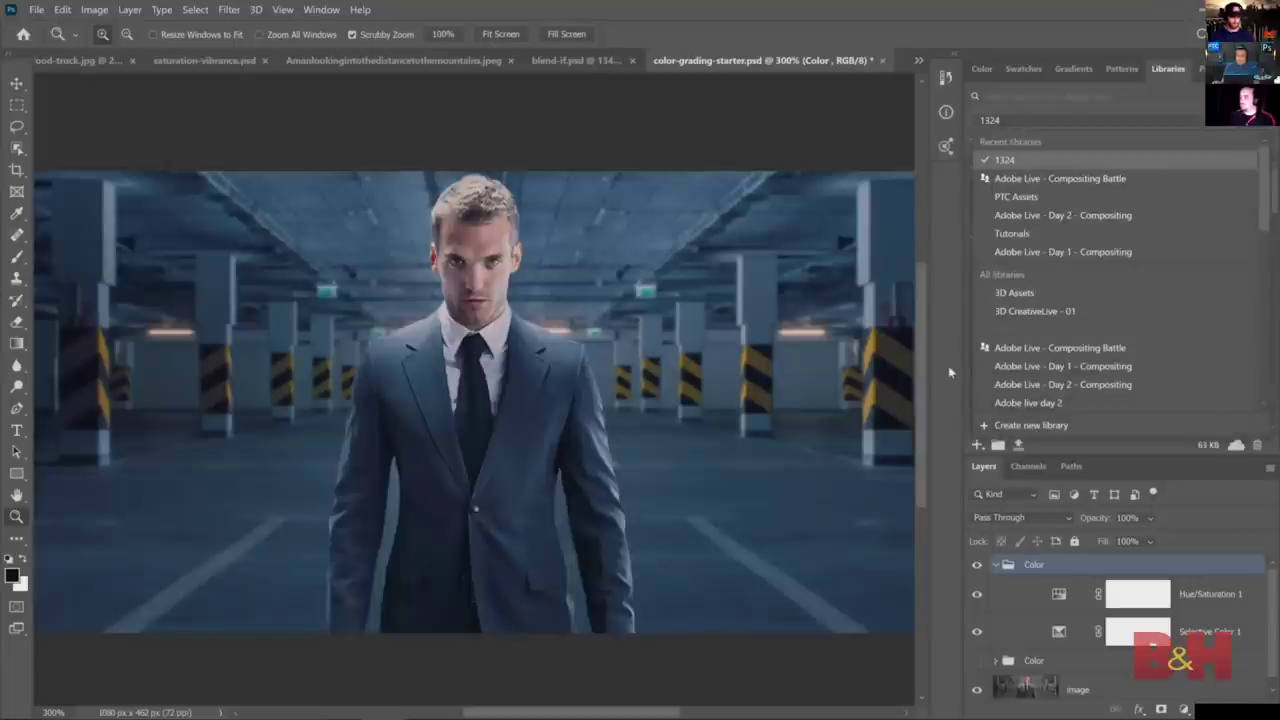
click(1199, 160)
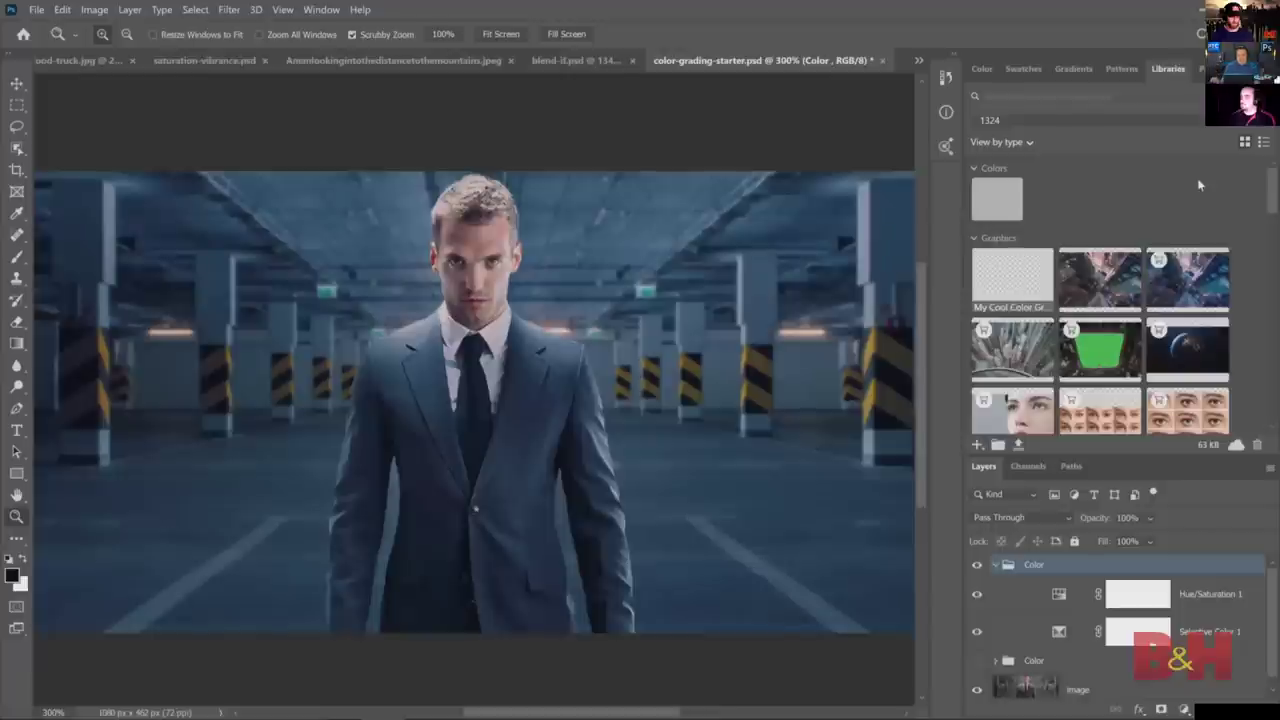
click(996, 564)
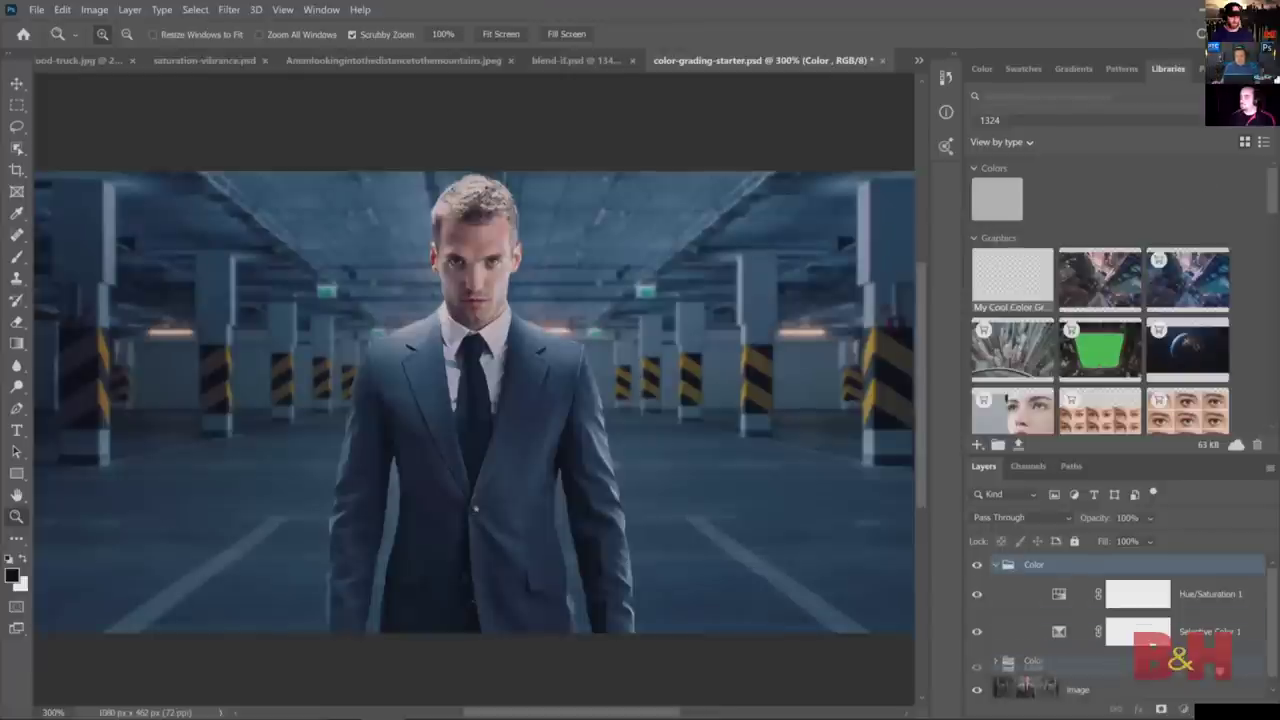
click(977, 564)
- Search the libraries for 'man' and drag the woman on motorcycle photo into the document
click(1035, 97)
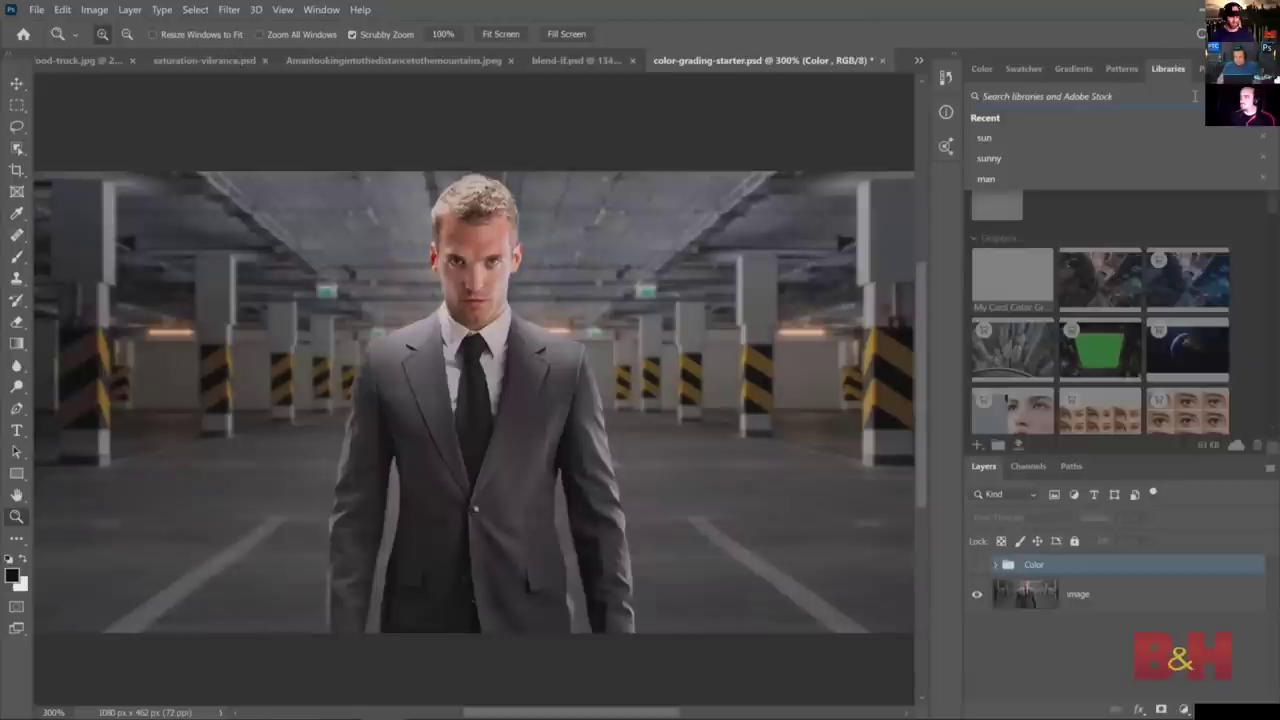
text(person)
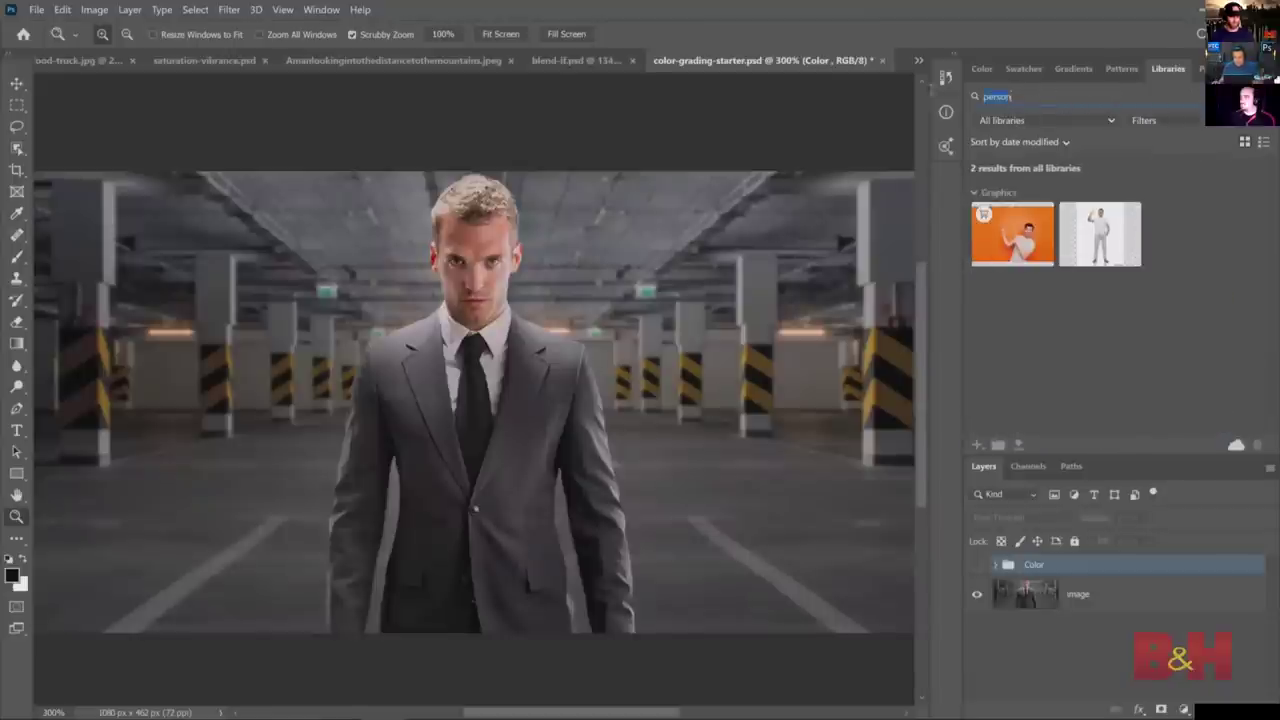
text(man)
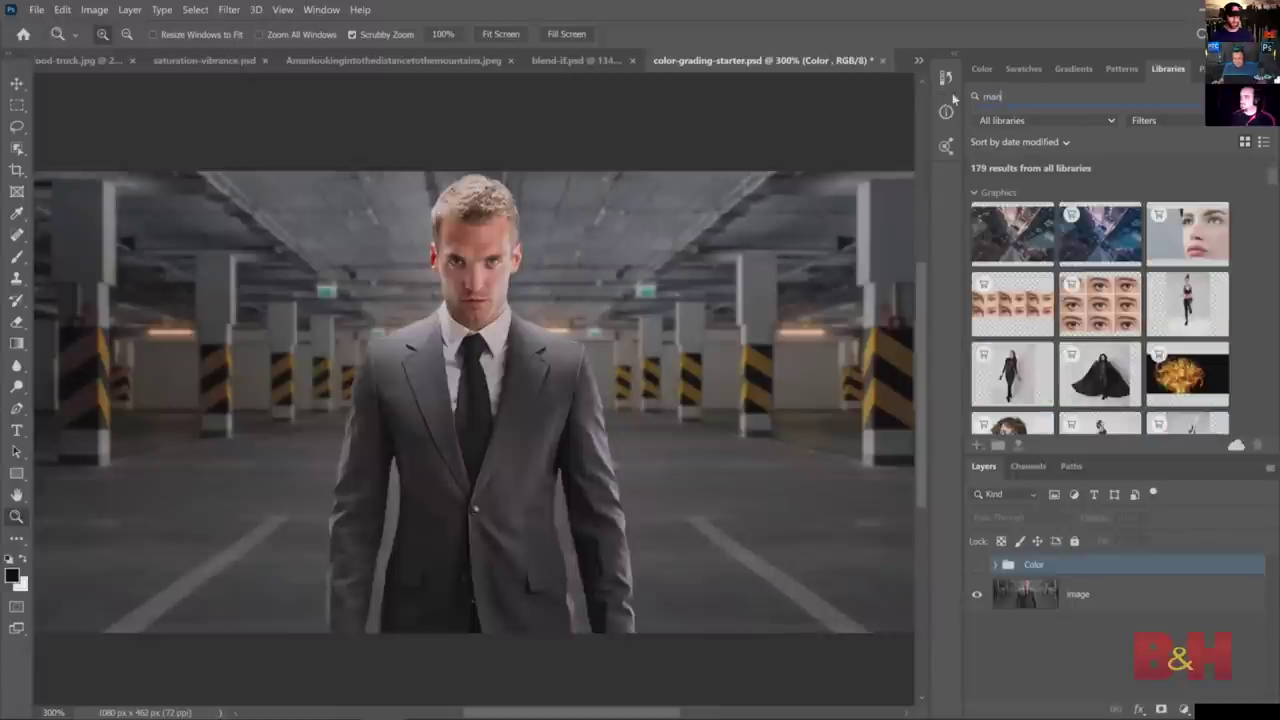
scroll(1130, 328, down, 2)
scroll(1130, 328, down, 5)
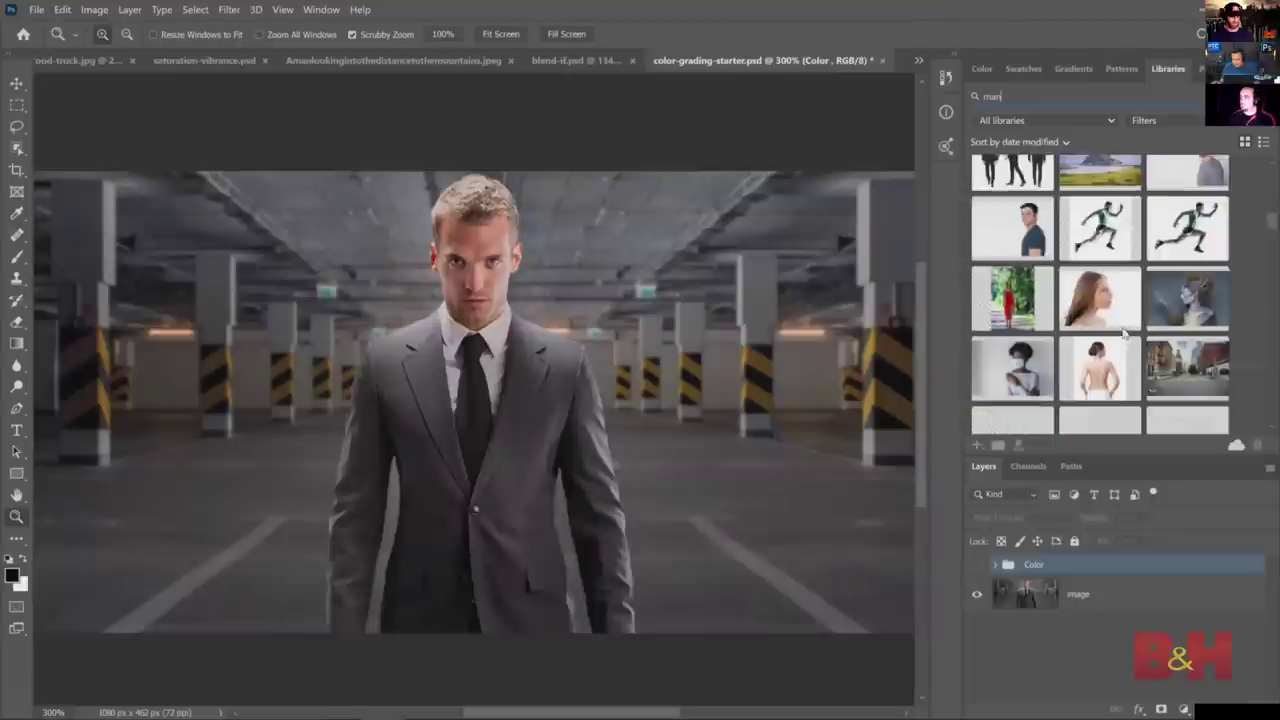
scroll(1123, 338, down, 5)
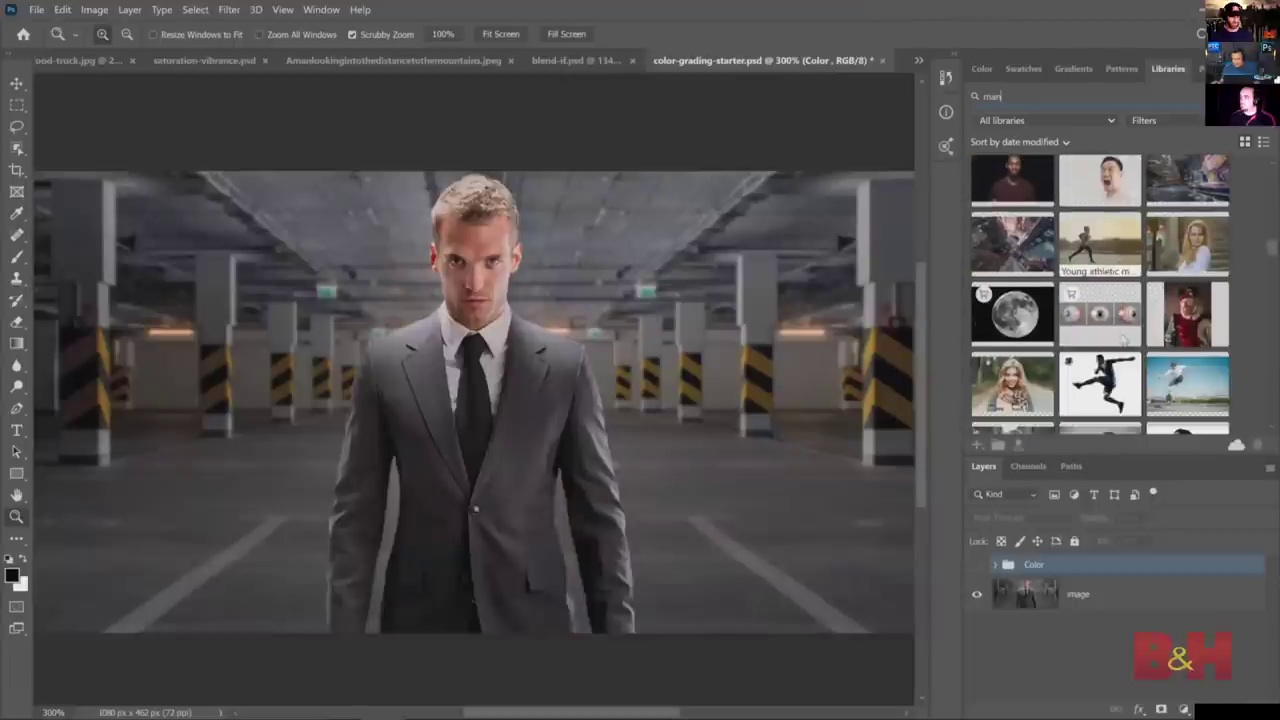
scroll(1123, 340, down, 5)
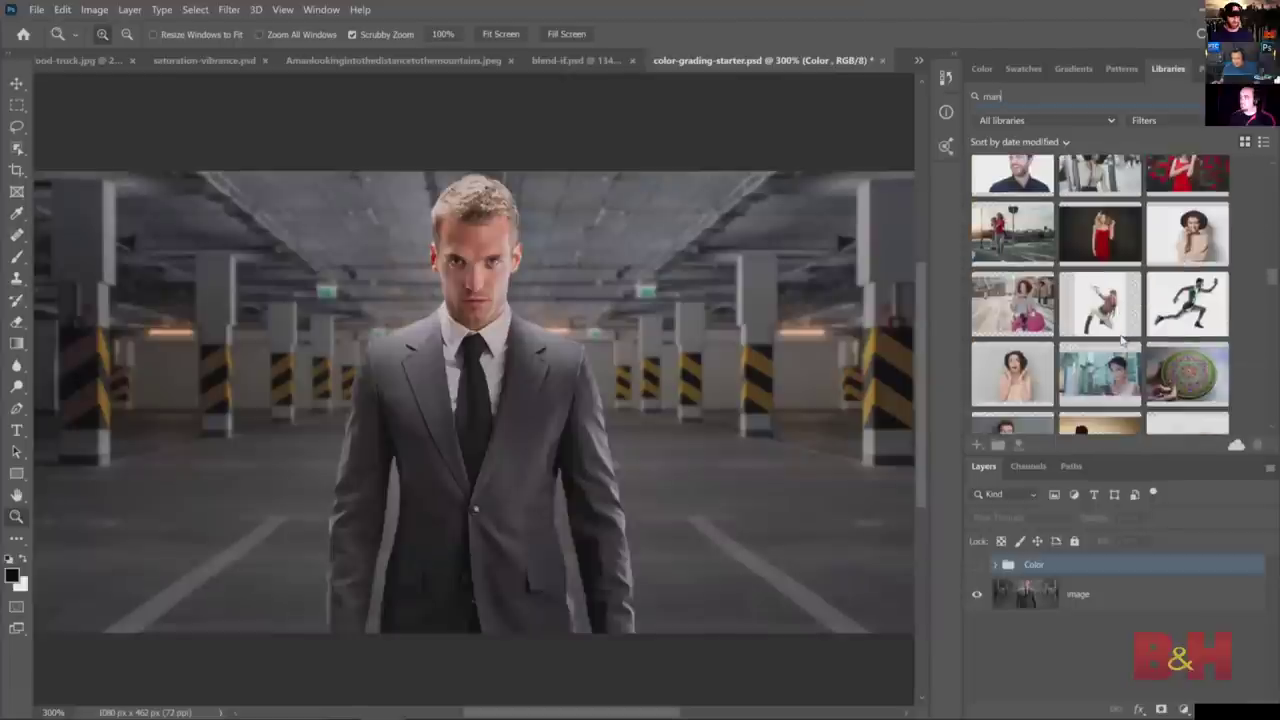
scroll(1123, 340, down, 5)
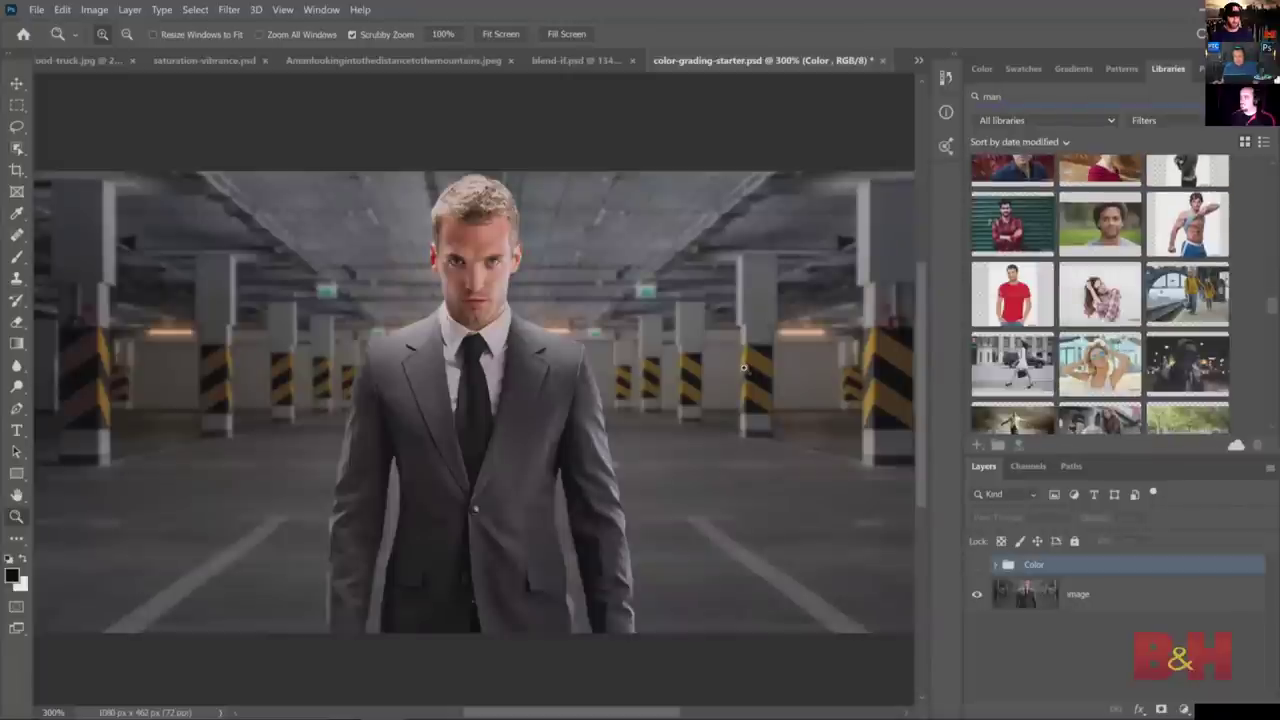
scroll(1105, 303, down, 2)
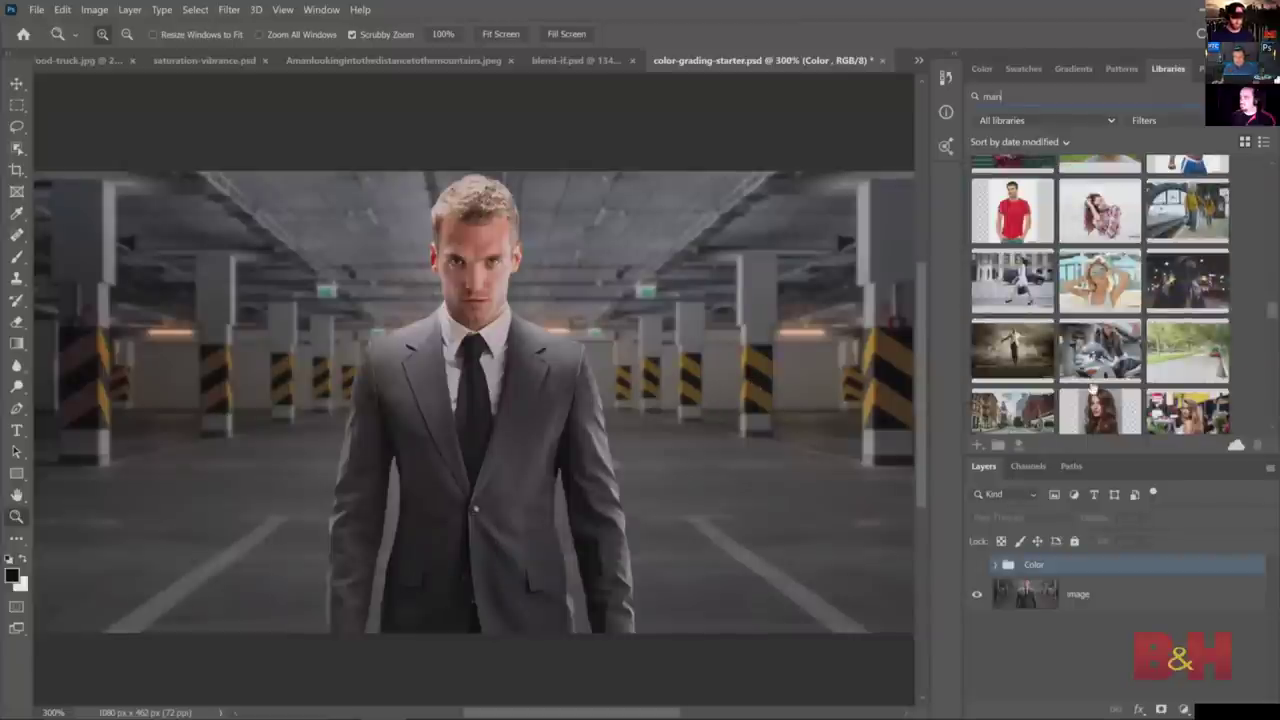
drag(1097, 340, 1098, 584)
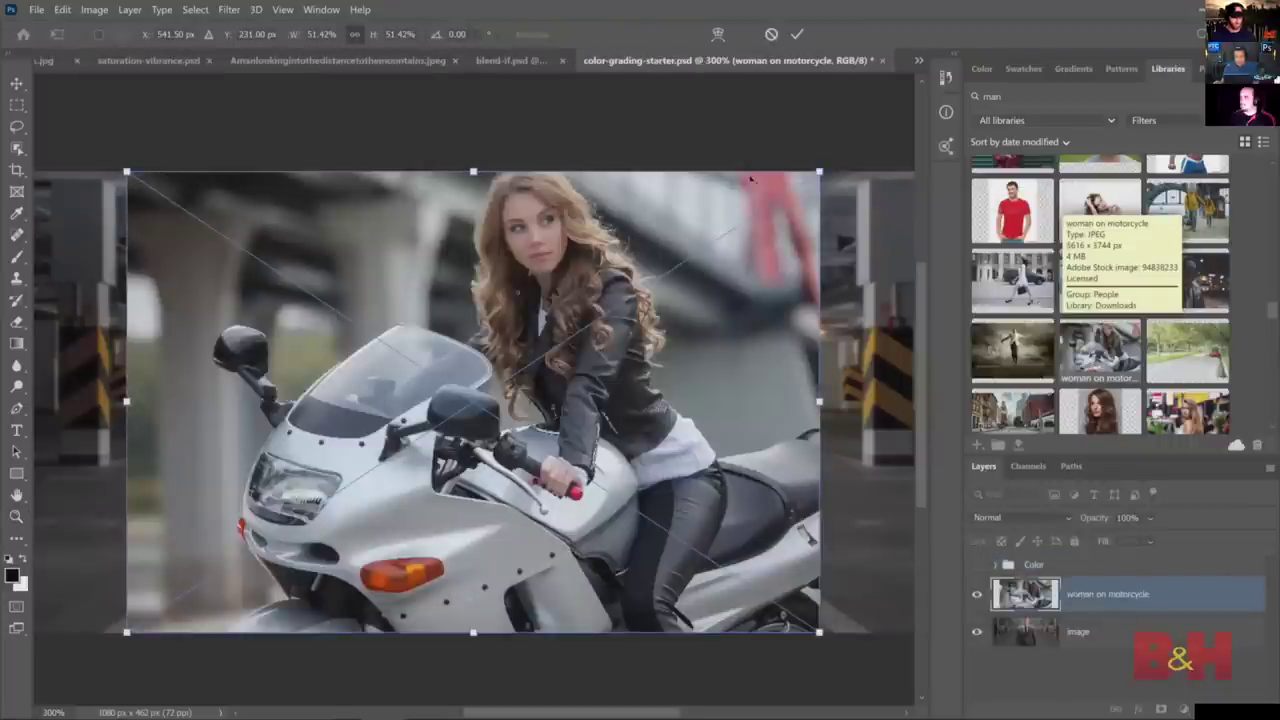
- Open womanonmotorcycle.jpeg as its own document, clear the search, and apply the saved color grade
click(800, 34)
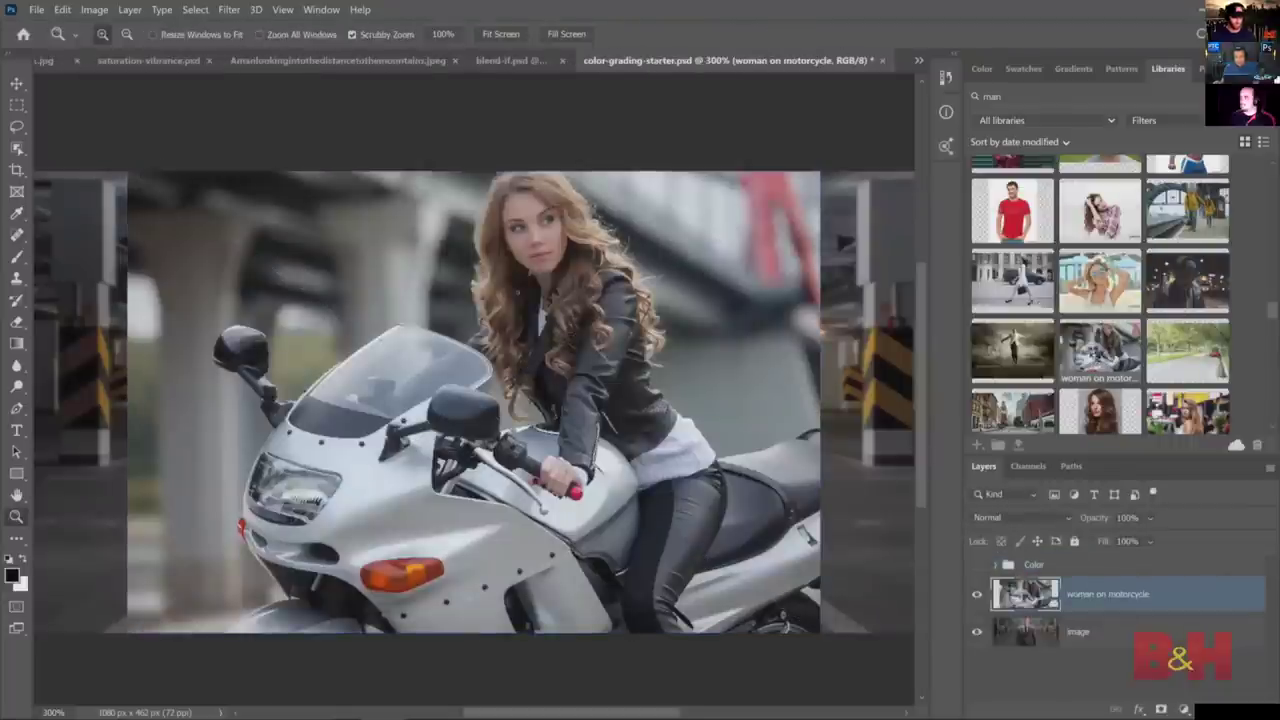
double_click(1092, 352)
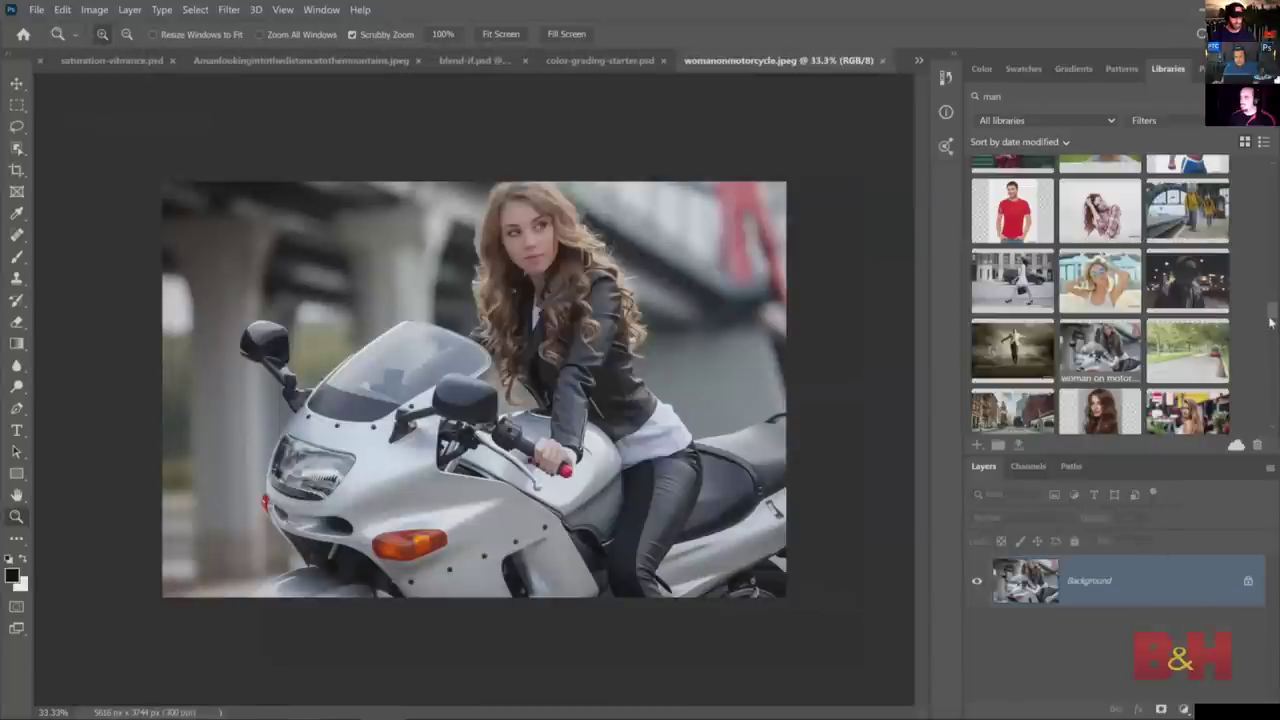
drag(1273, 318, 1276, 164)
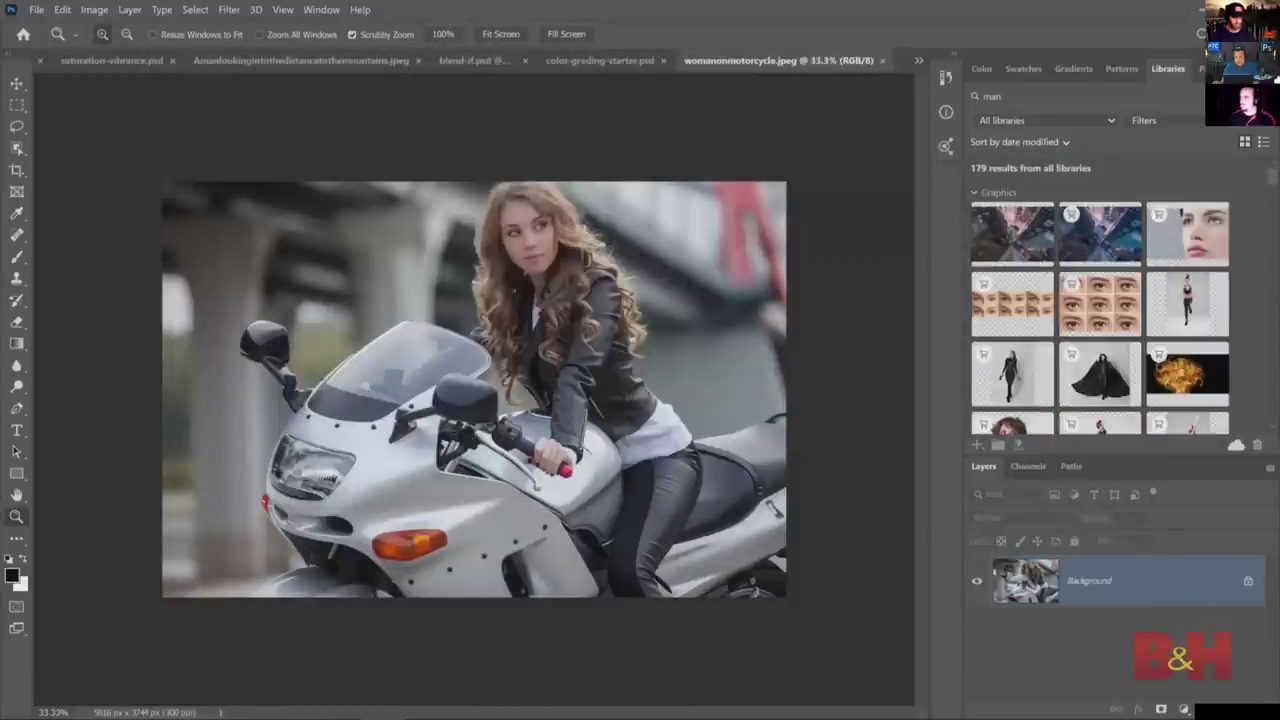
key(Escape)
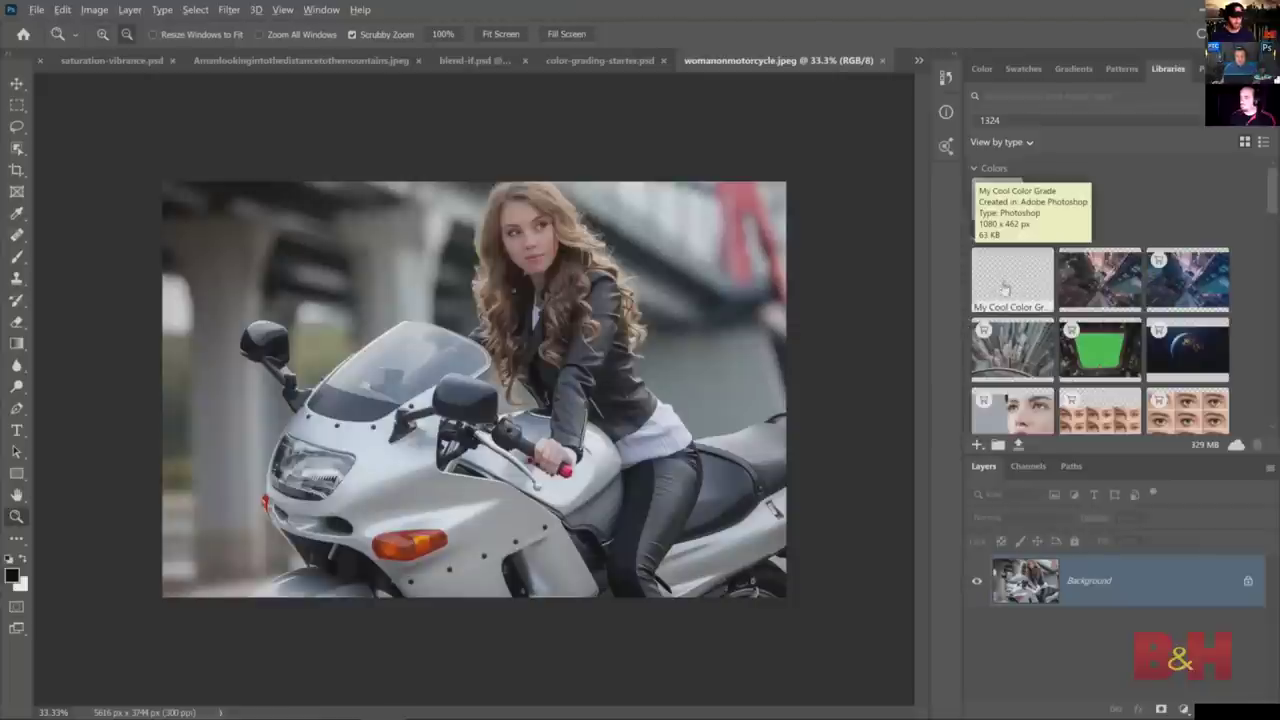
drag(1013, 283, 1065, 567)
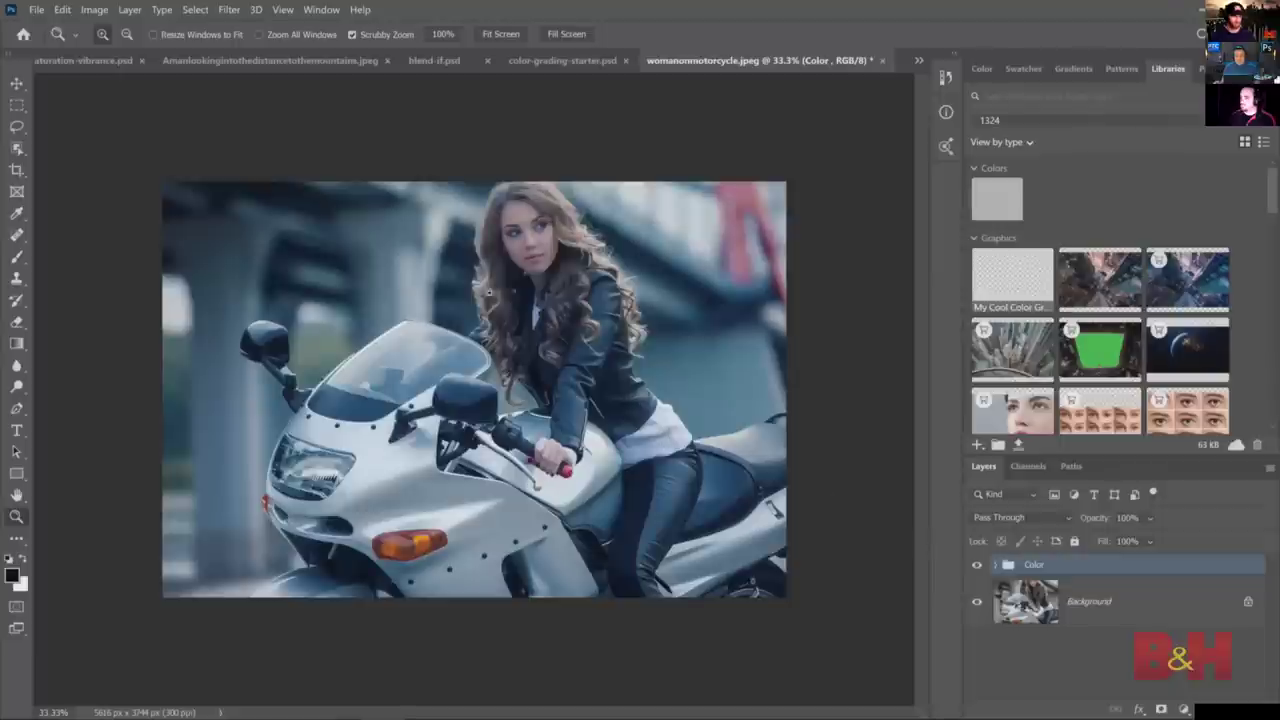
- Zoom in, expand the Color group and raise yellow in Selective Color's Yellows
click(580, 243)
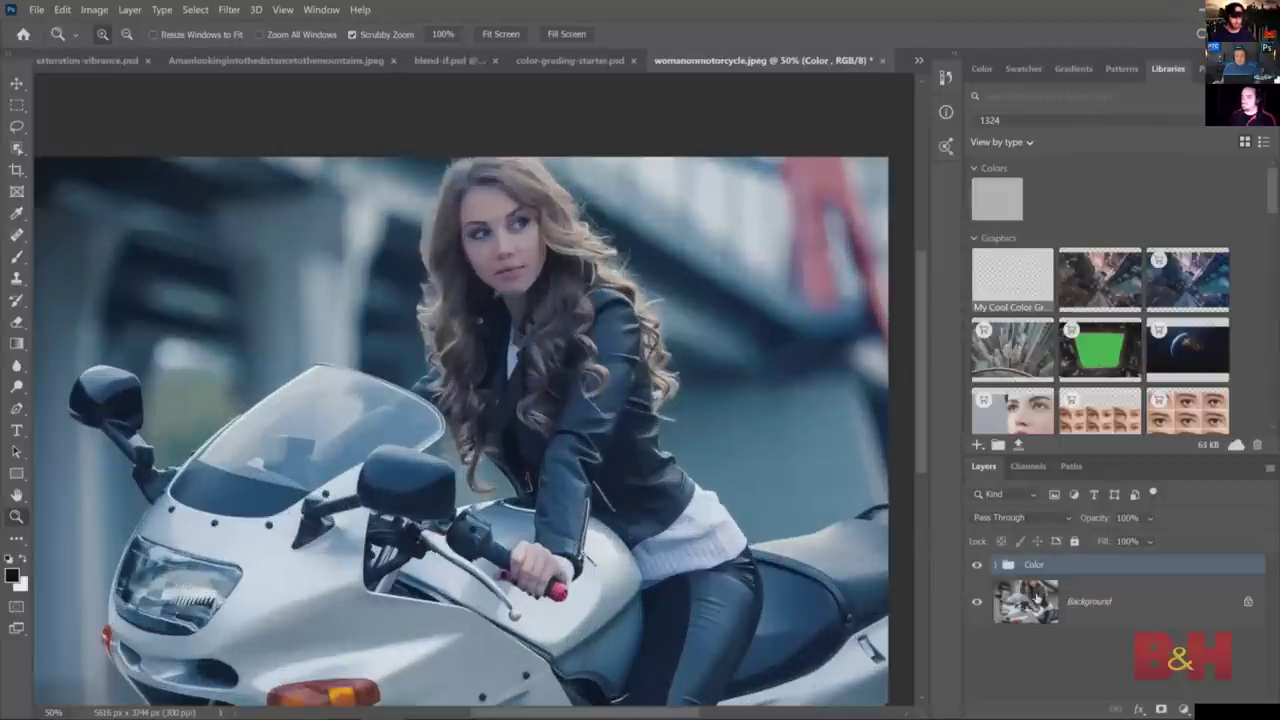
click(996, 566)
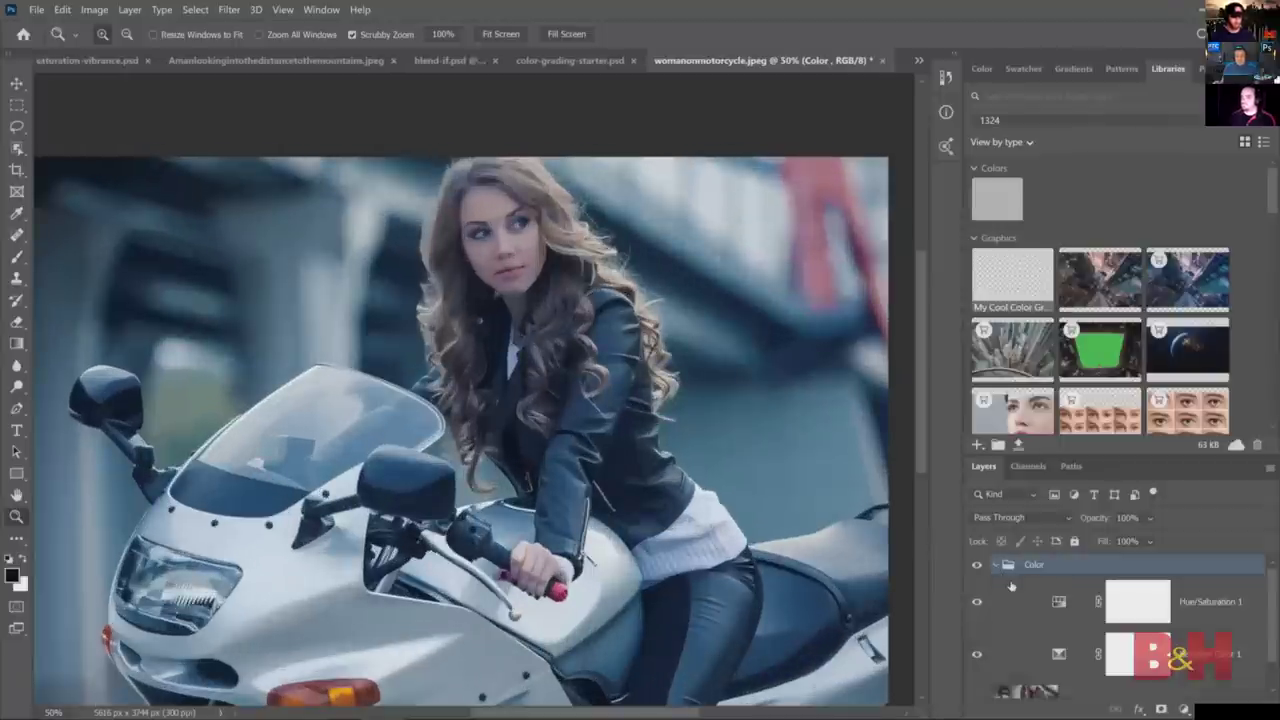
click(1058, 660)
click(1068, 657)
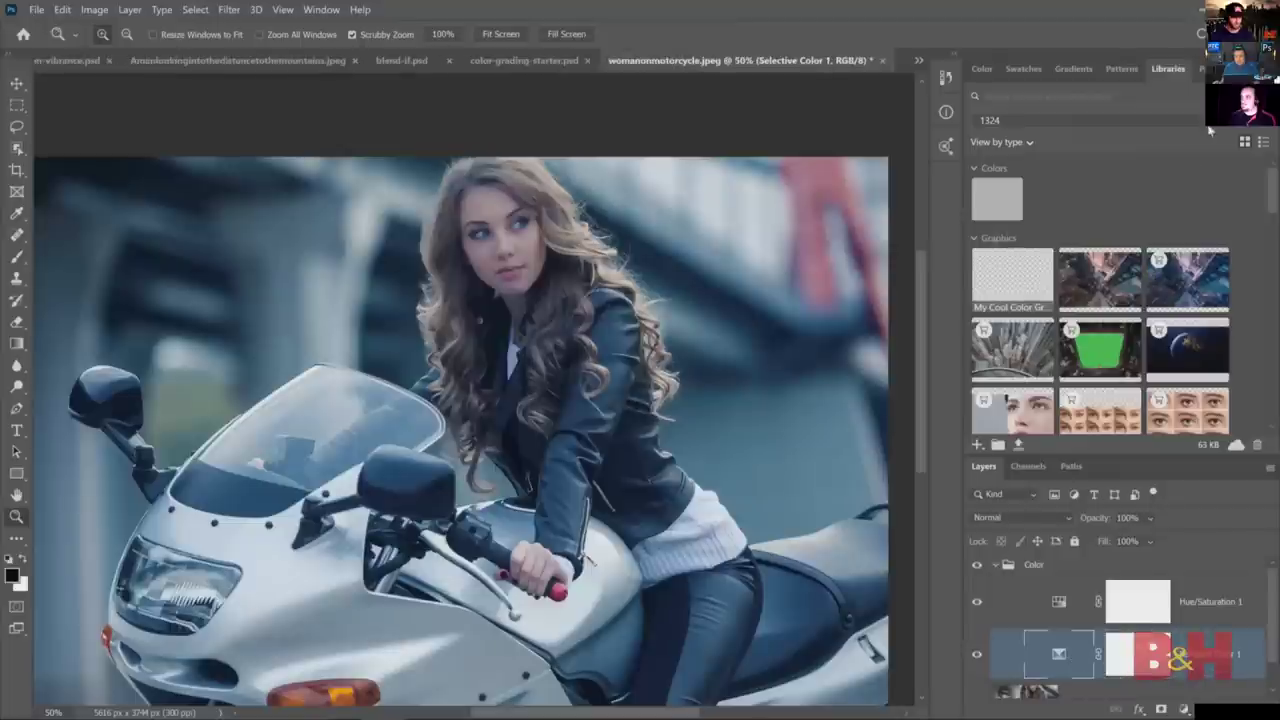
click(1205, 68)
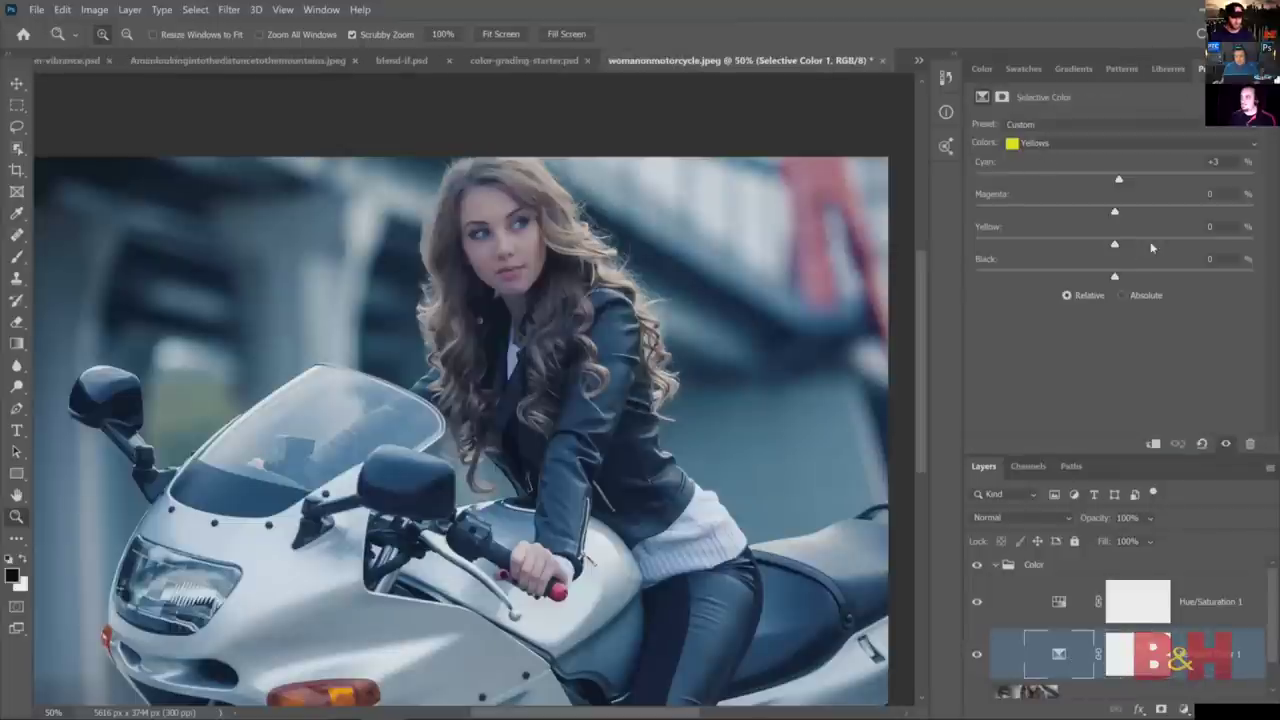
drag(1175, 245, 1207, 245)
- Boost the Hue/Saturation Yellows saturation and nudge their hue slightly
click(1055, 612)
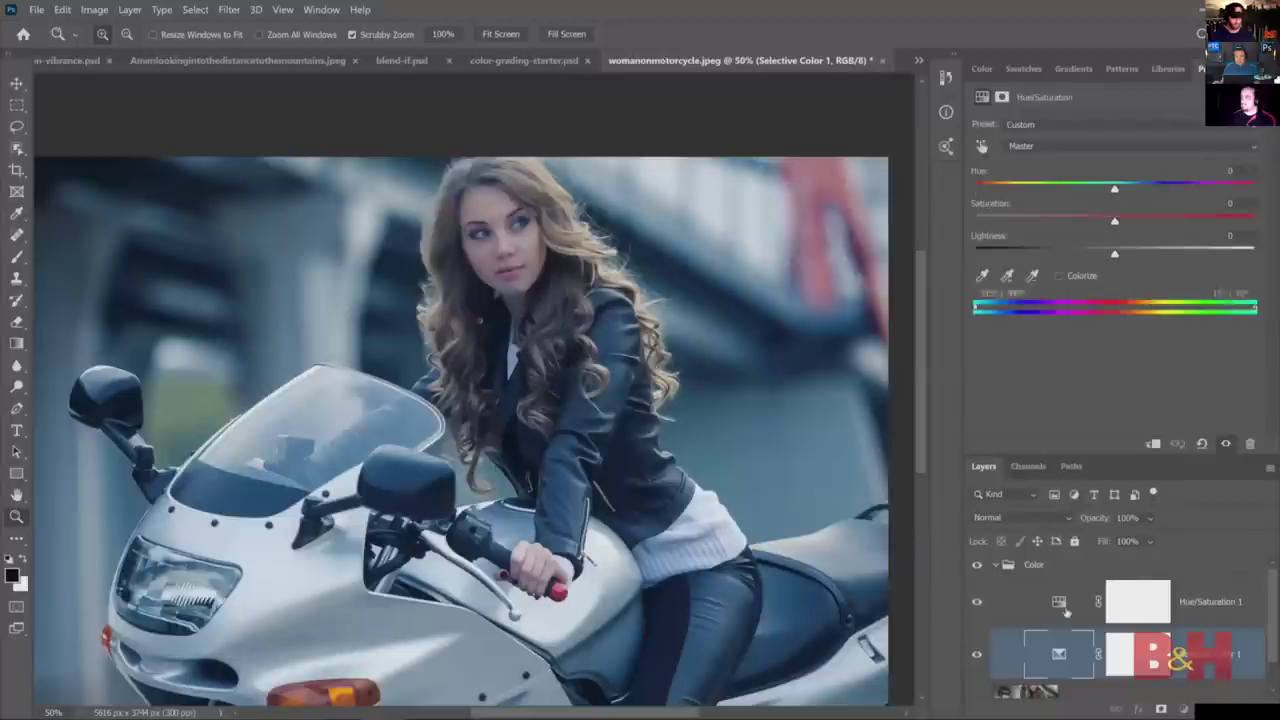
click(1020, 147)
click(1016, 185)
drag(1115, 221, 1187, 224)
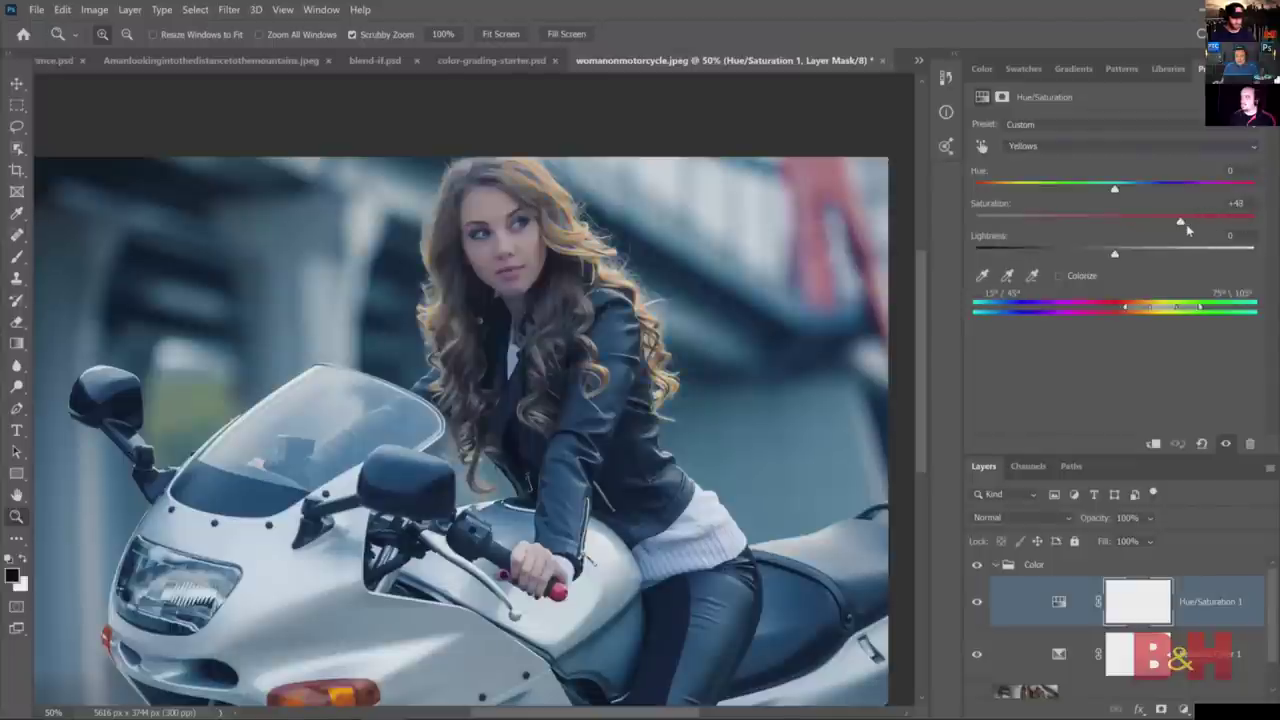
drag(1113, 192, 1116, 191)
- Collapse the Color group, fit the photo on screen and bring up the canvas zoom options
click(995, 565)
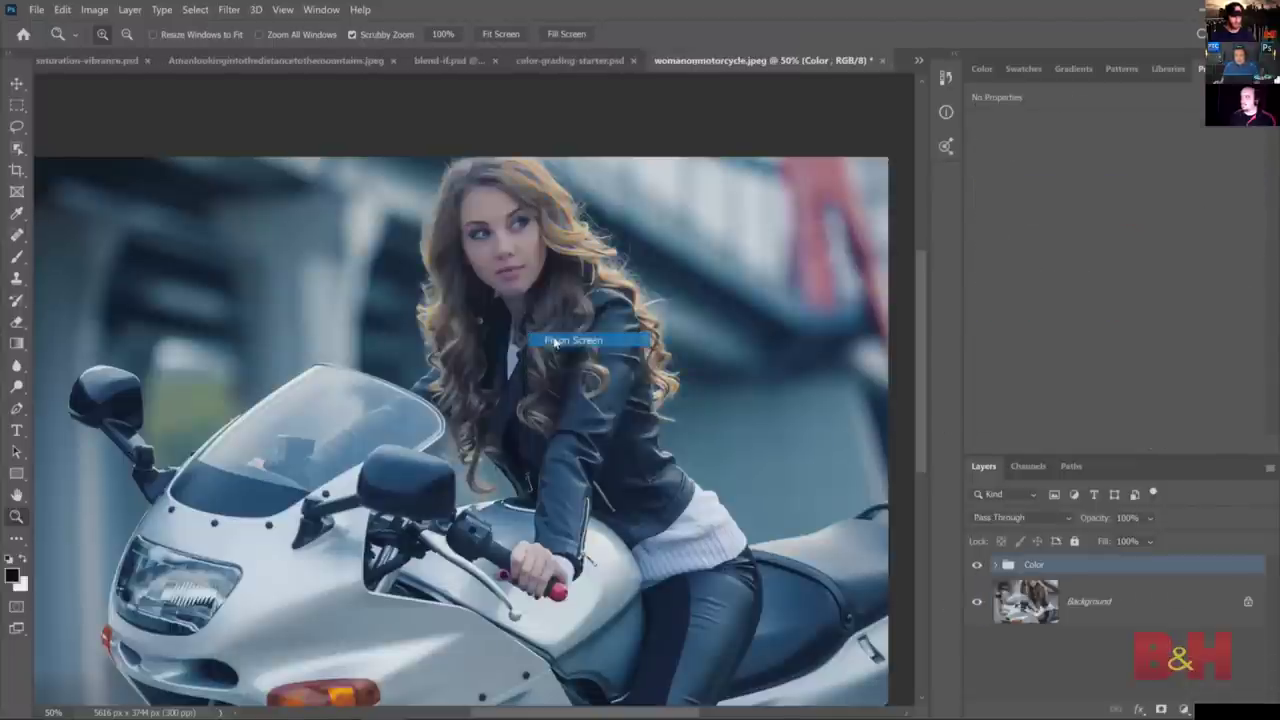
key(ctrl+0)
right_click(710, 325)
- Zoom the photo out to 33.3%, then switch to the B&H laptop page in the browser
click(760, 417)
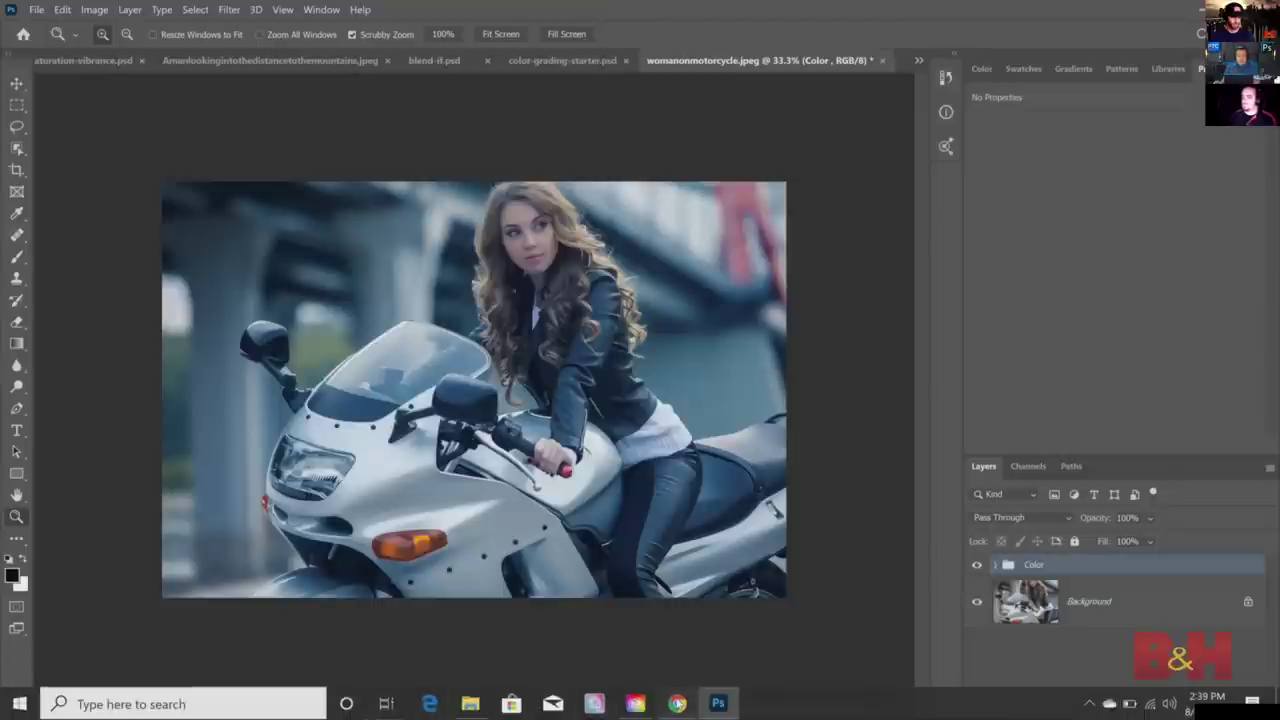
click(677, 710)
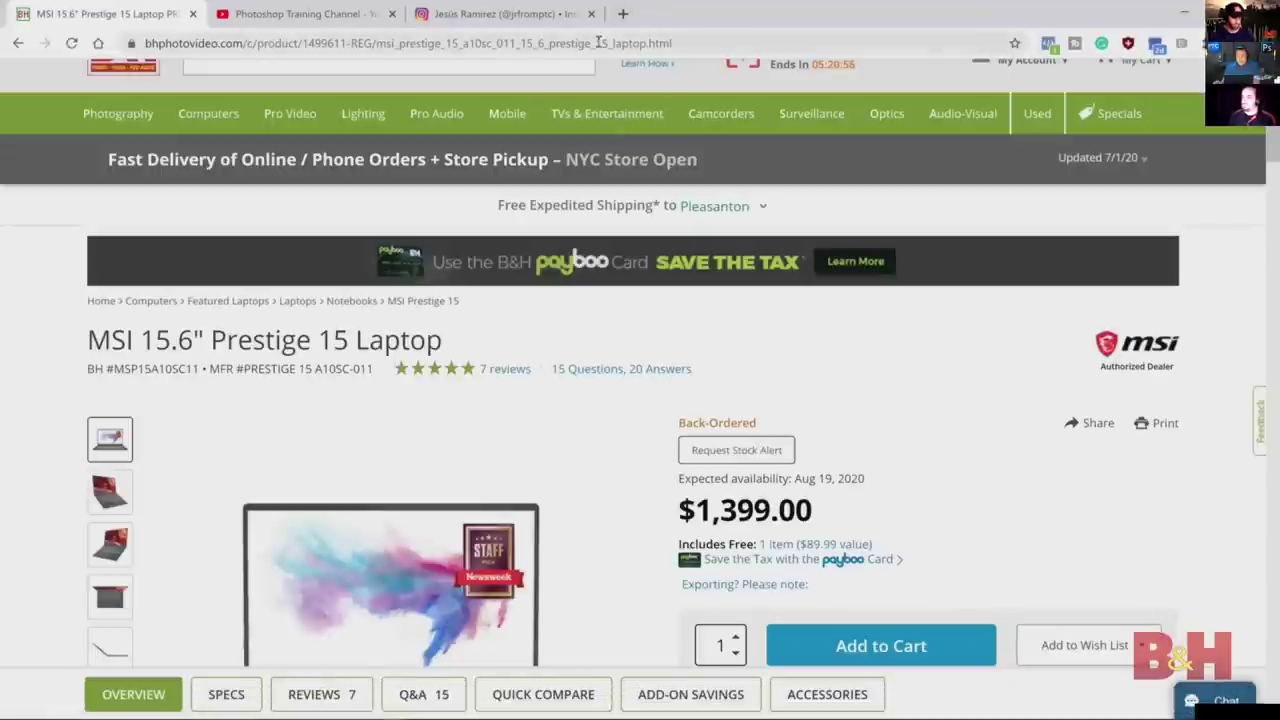
- Look over the B&H MSI Prestige 15 page and open a new blank tab
scroll(460, 426, down, 3)
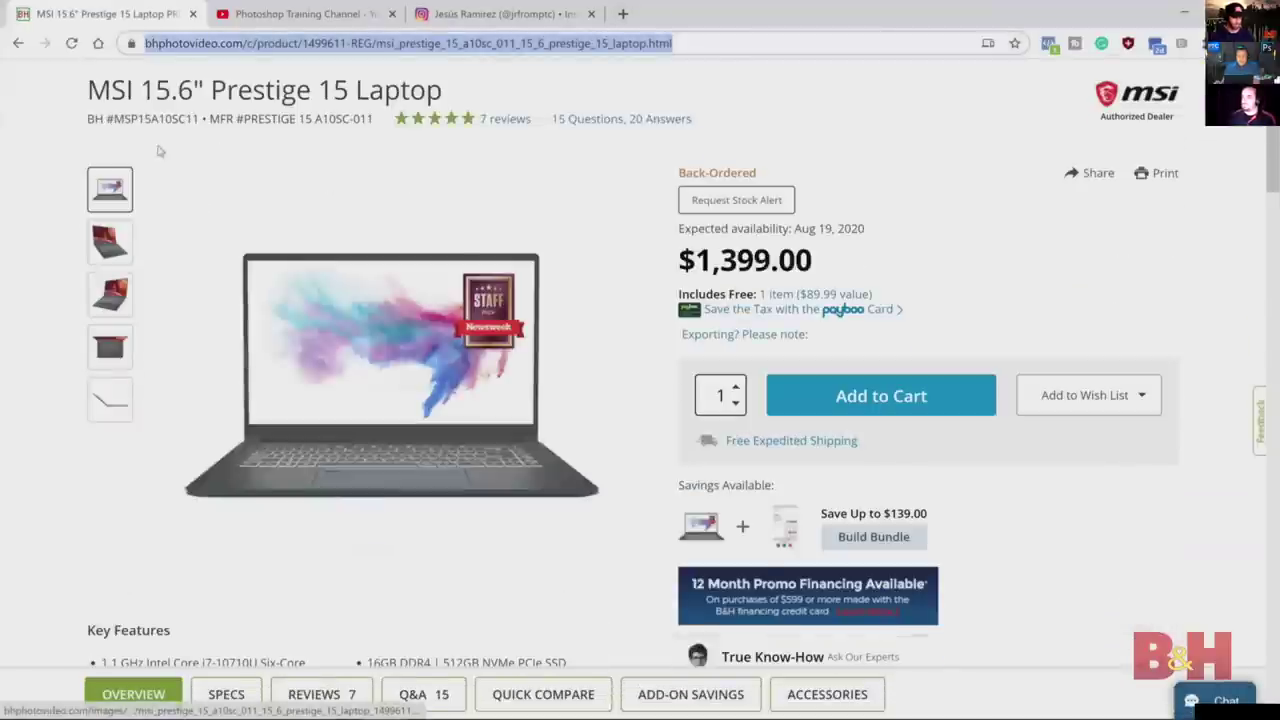
scroll(393, 141, up, 3)
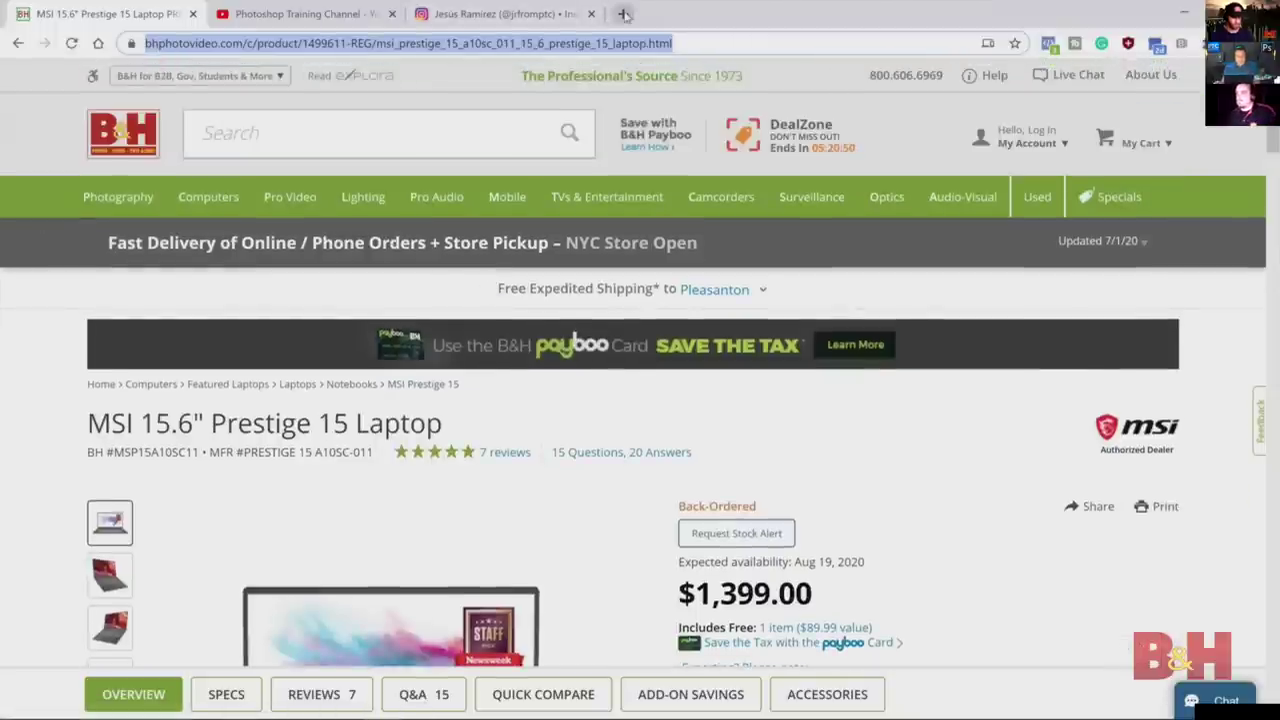
click(622, 14)
click(607, 39)
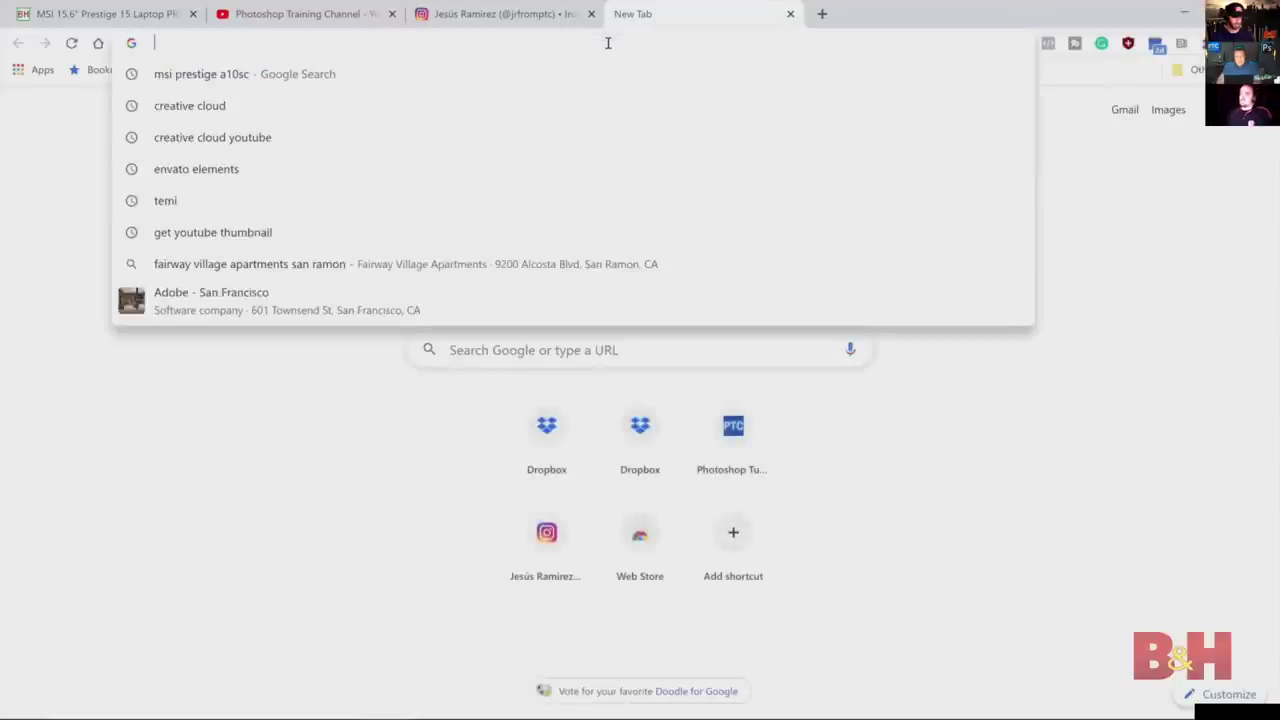
- Load assets.adobe.com and show its Libraries list
text(ass)
key(Return)
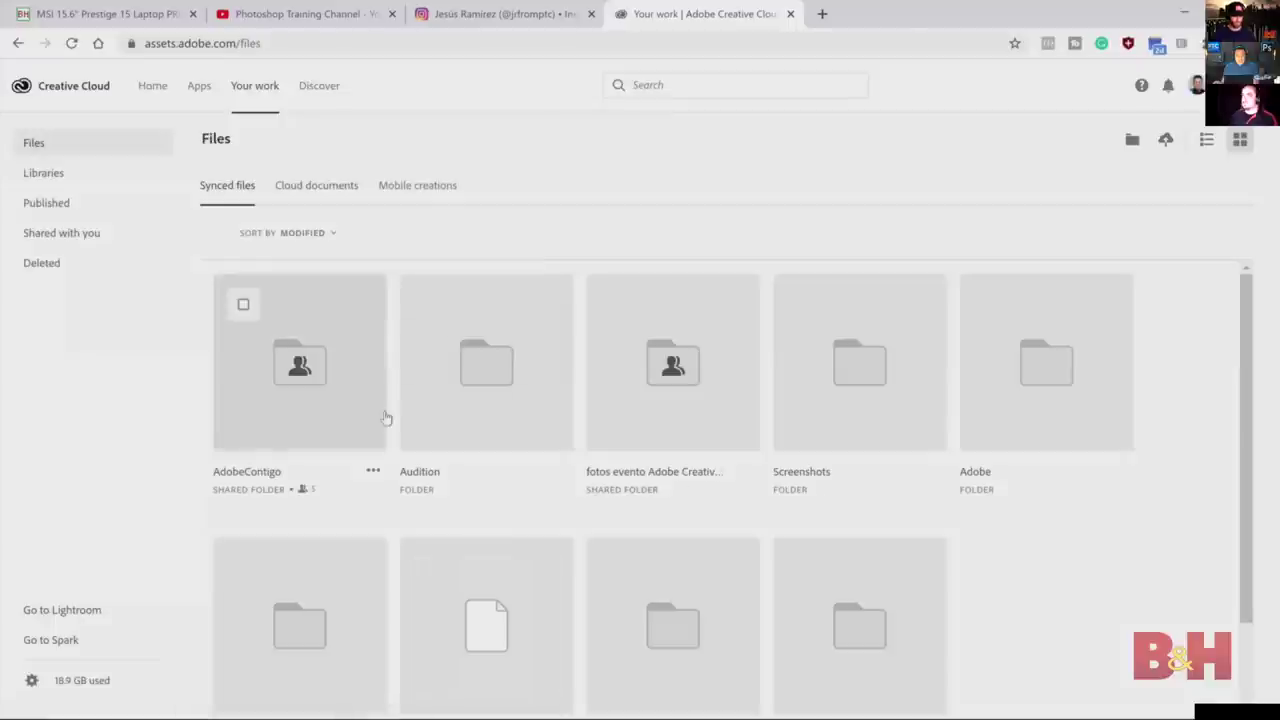
click(42, 172)
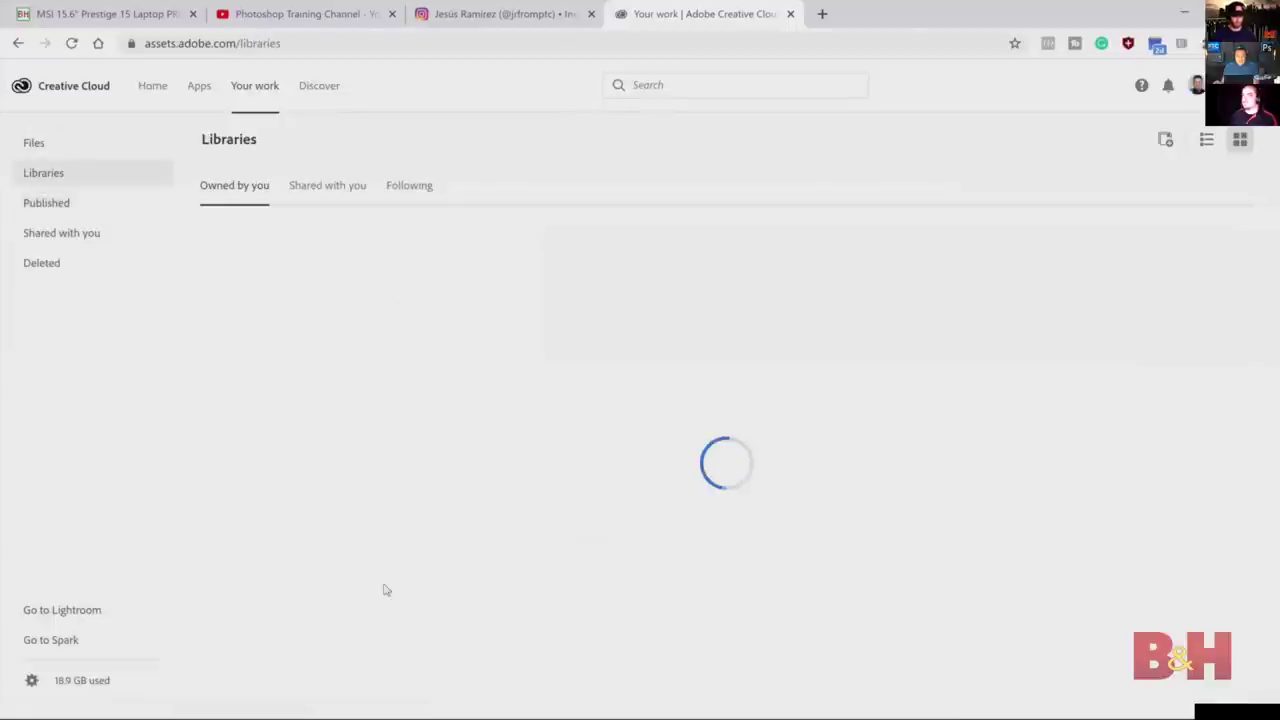
- Show Photoshop's Libraries panel, then open the 1324 library on the web page
mouse_move(340, 716)
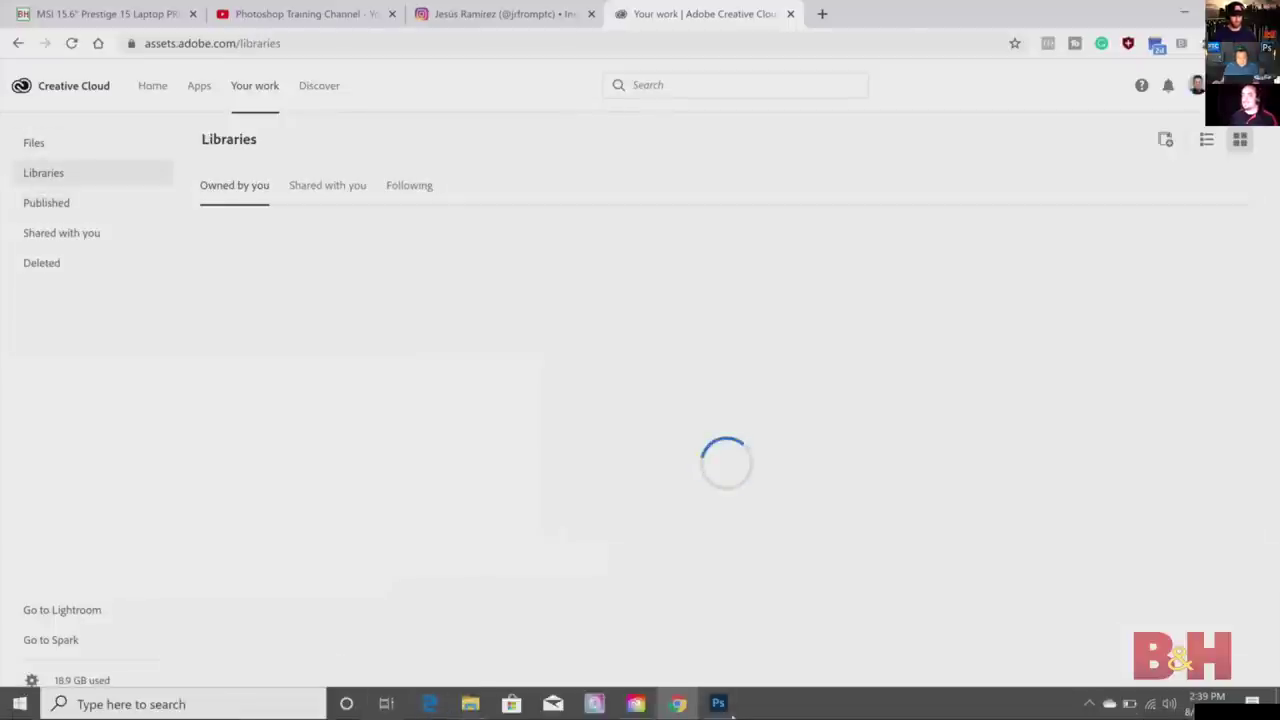
click(718, 704)
click(1167, 68)
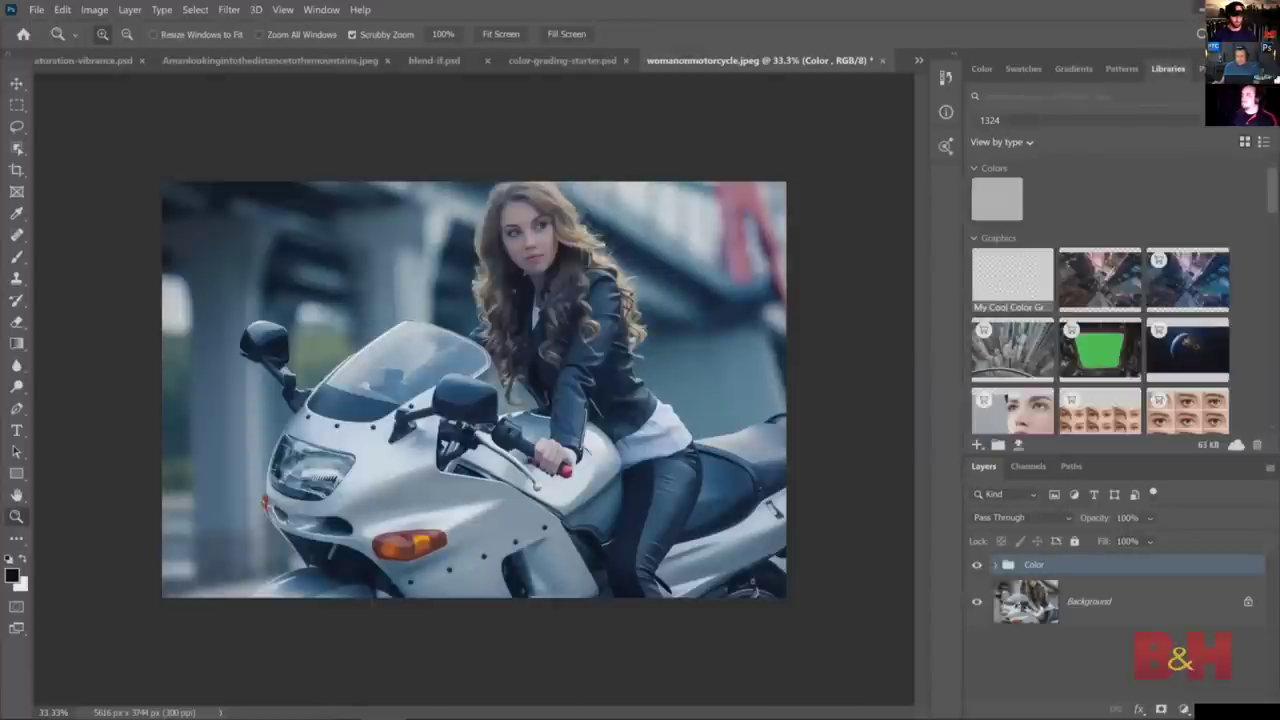
key(alt+Tab)
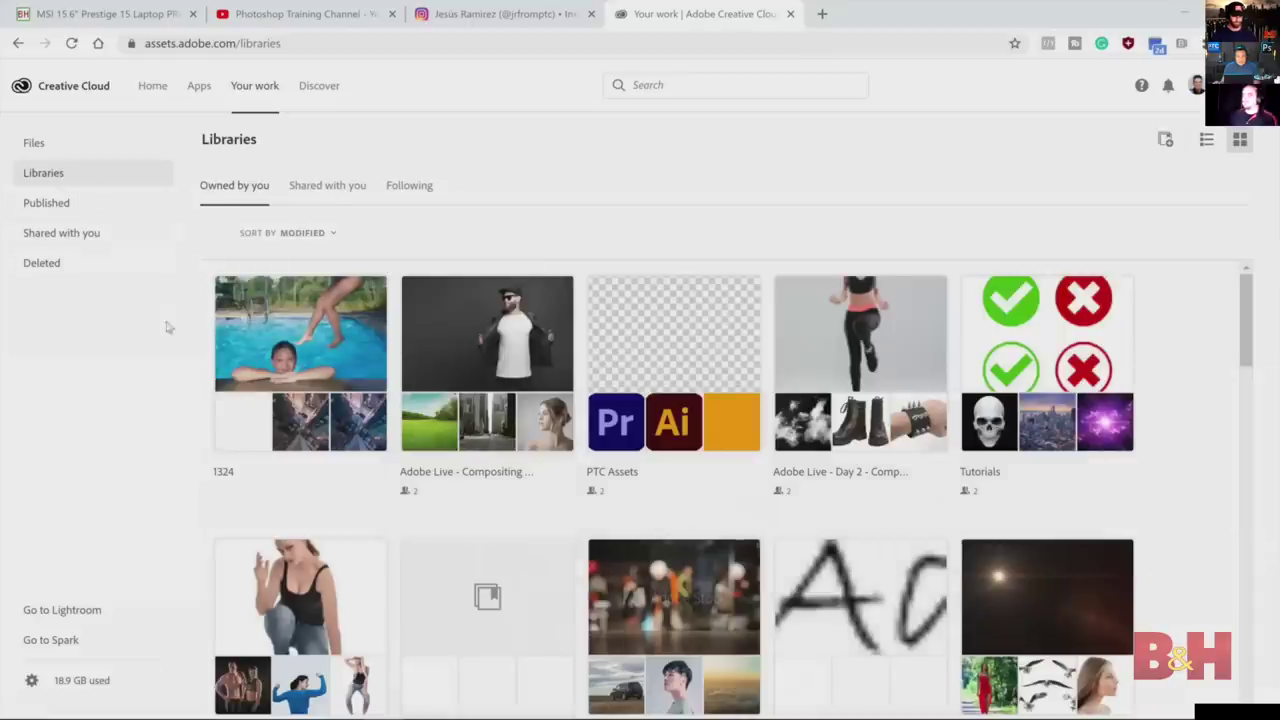
click(258, 355)
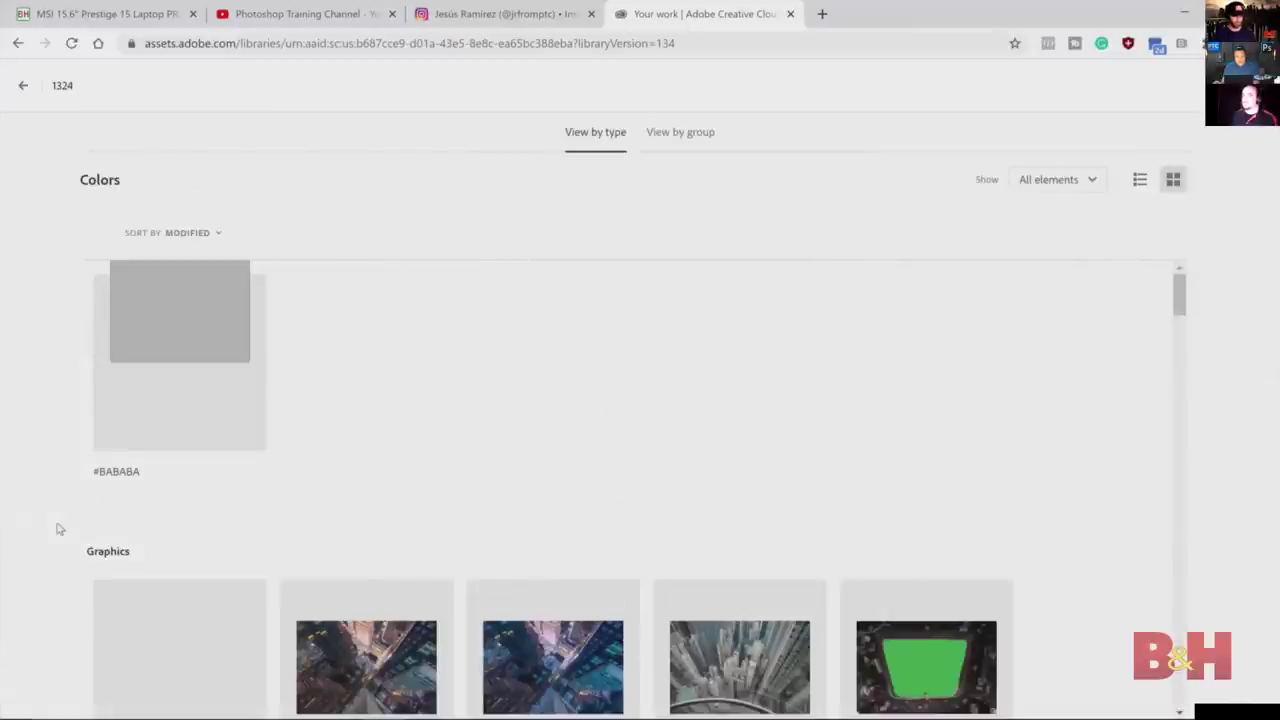
- Open and dismiss My Cool Color Grade's options, then minimize the browser to return to Photoshop
scroll(60, 520, down, 3)
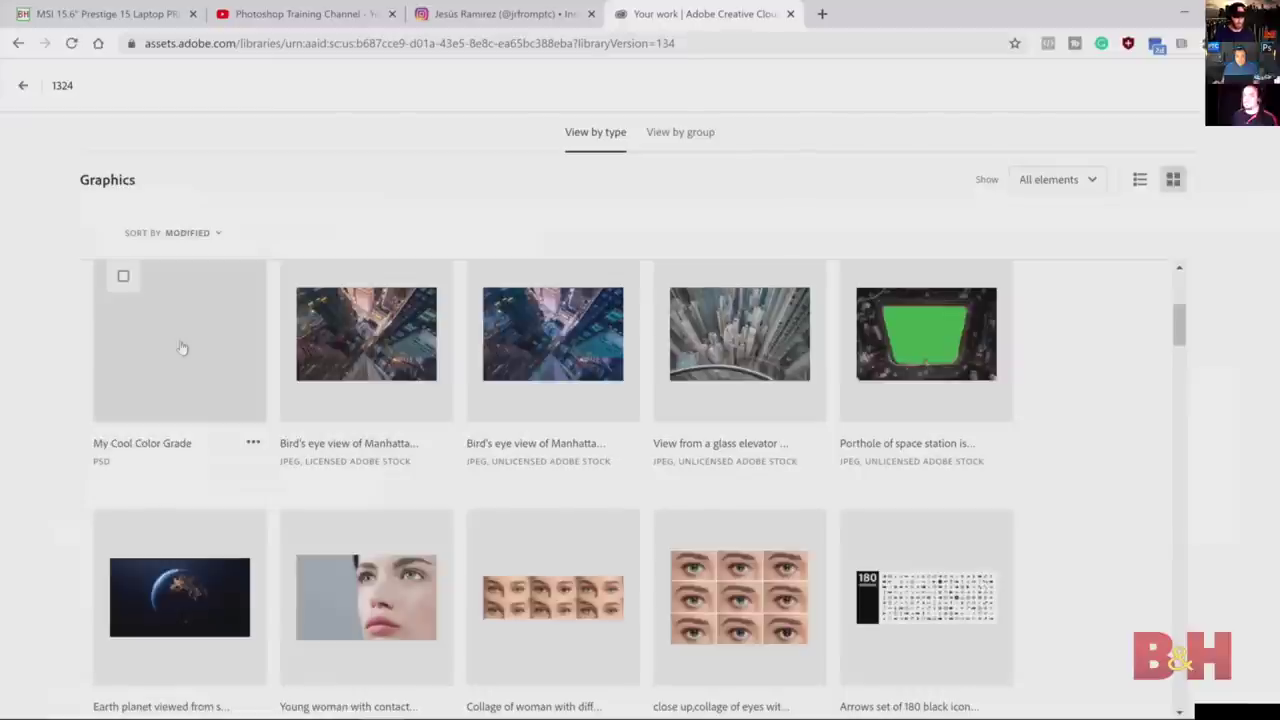
click(253, 443)
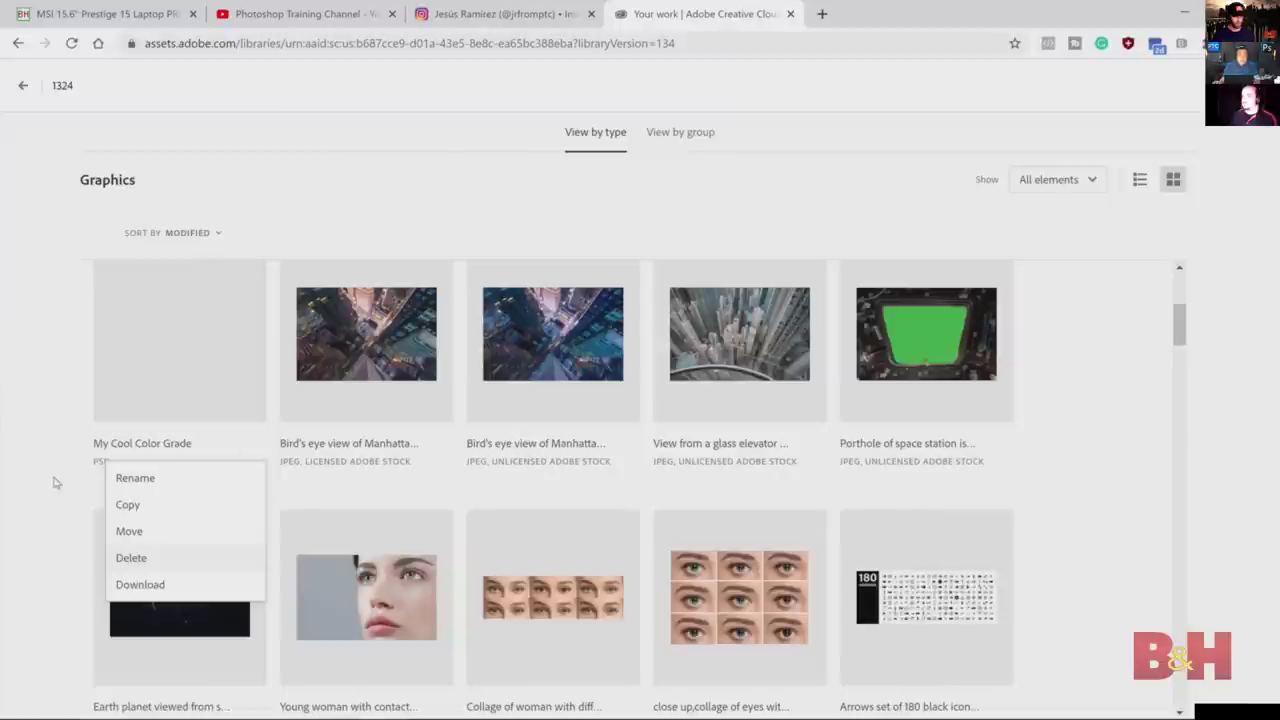
click(86, 486)
mouse_move(100, 469)
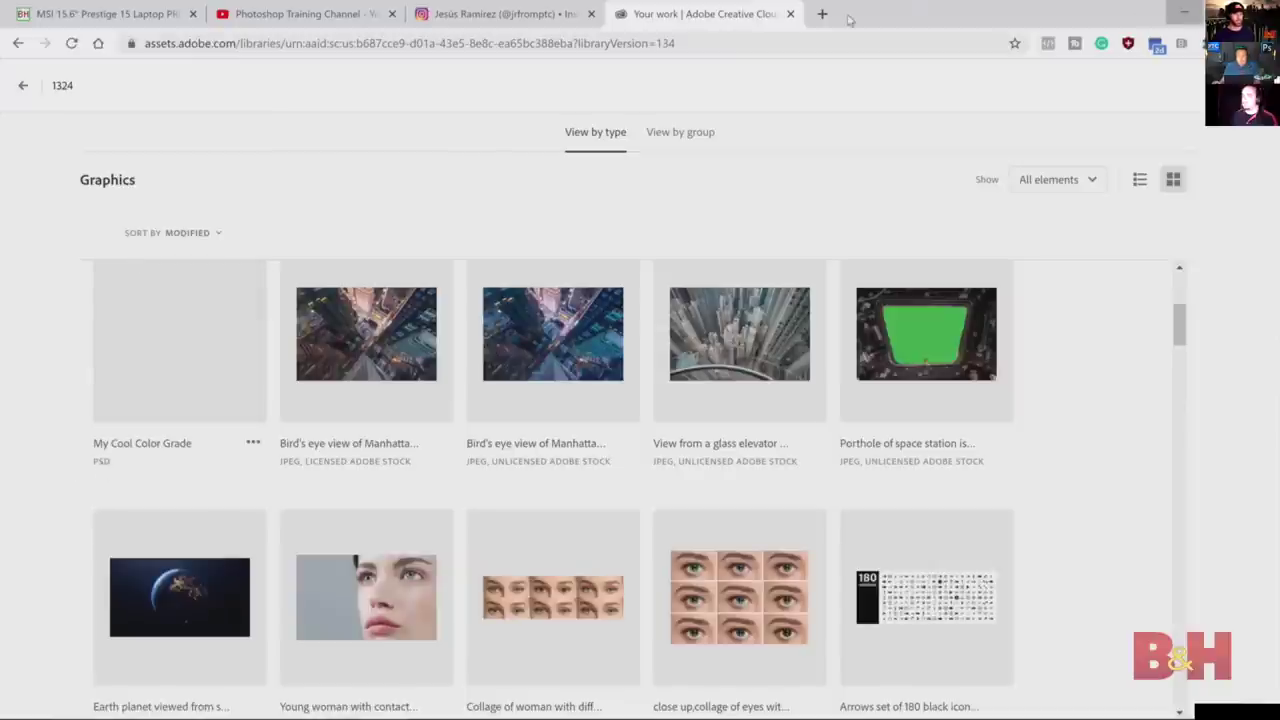
click(1183, 13)
click(718, 704)
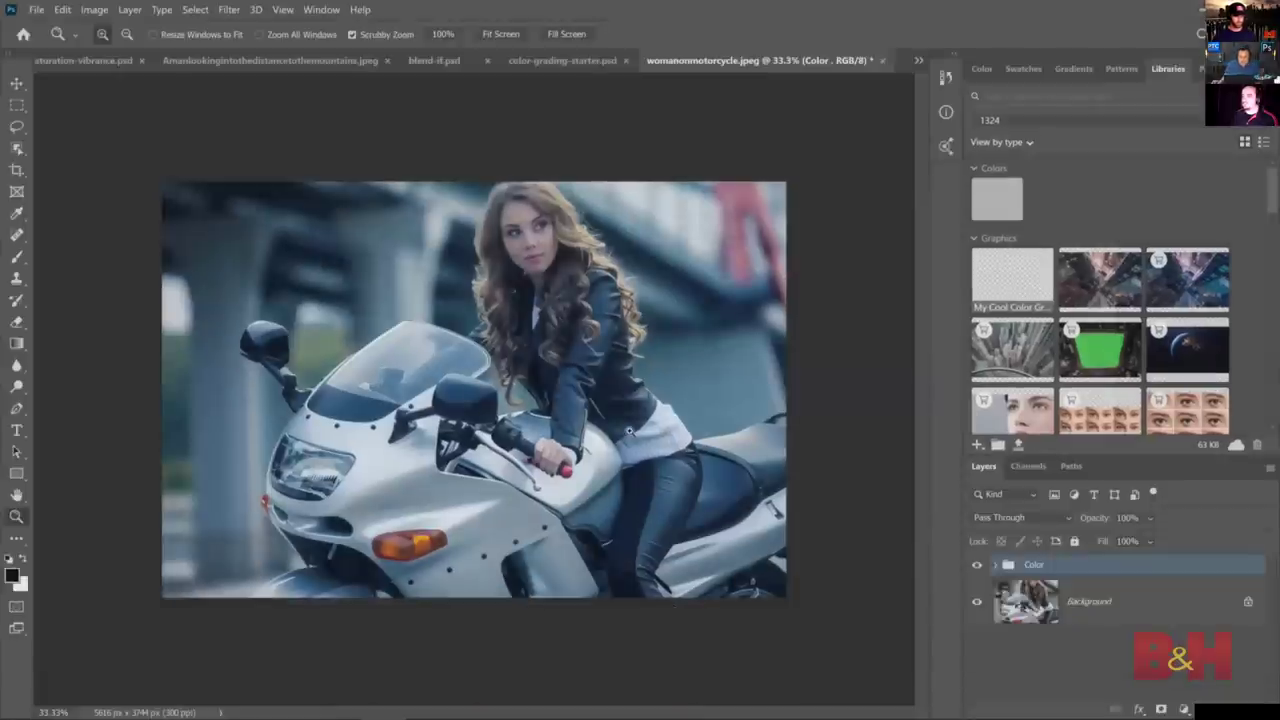
- Select the Hand tool, fit the motorcycle photo to screen, then return to the browser
key(h)
key(ctrl+0)
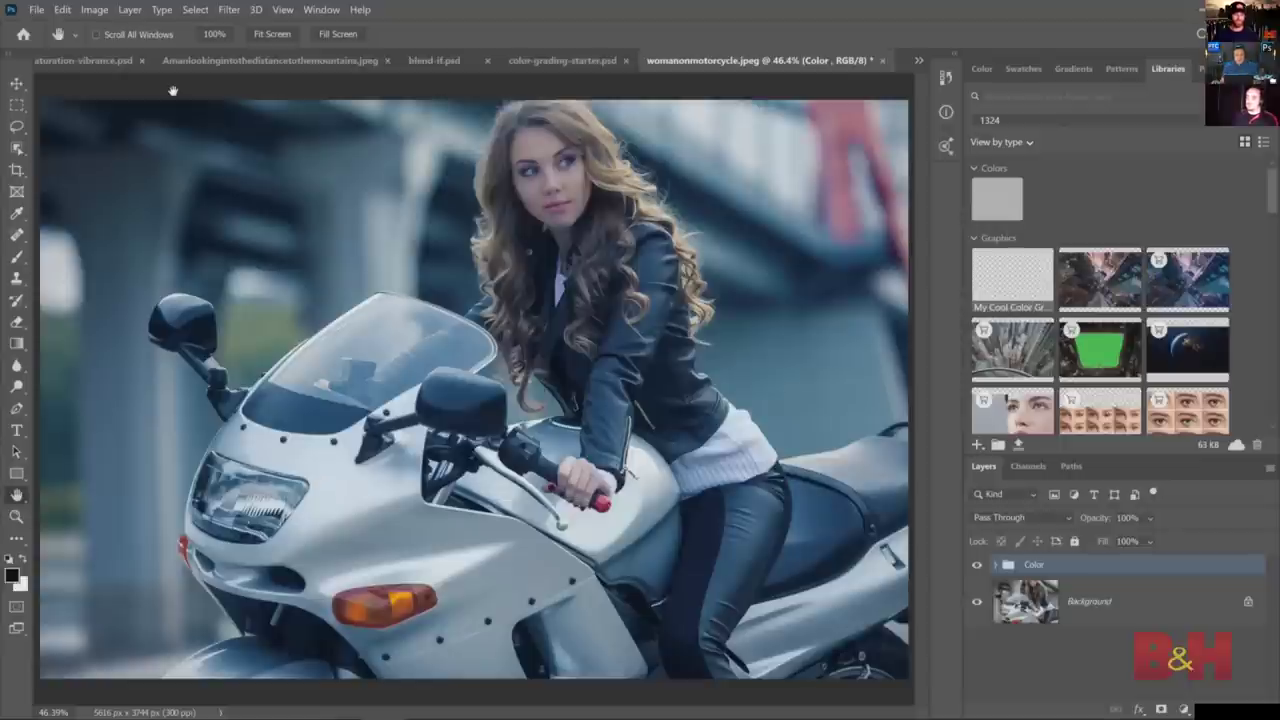
mouse_move(371, 707)
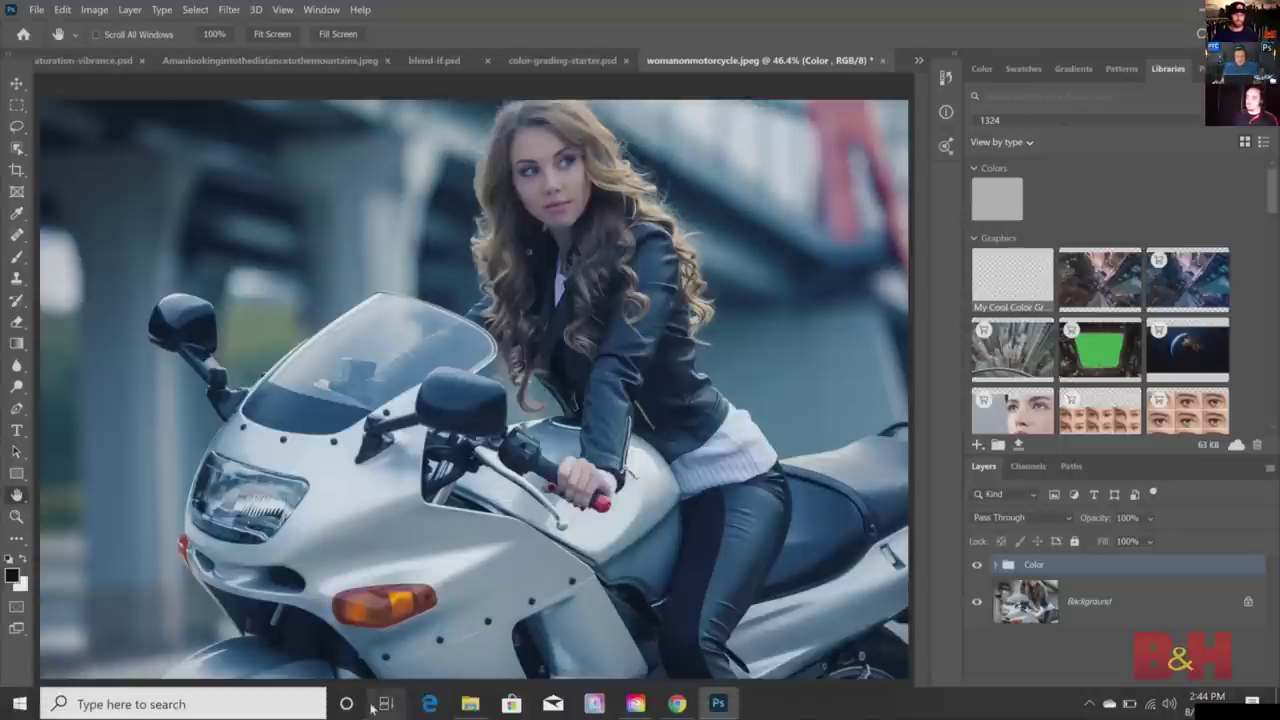
click(678, 706)
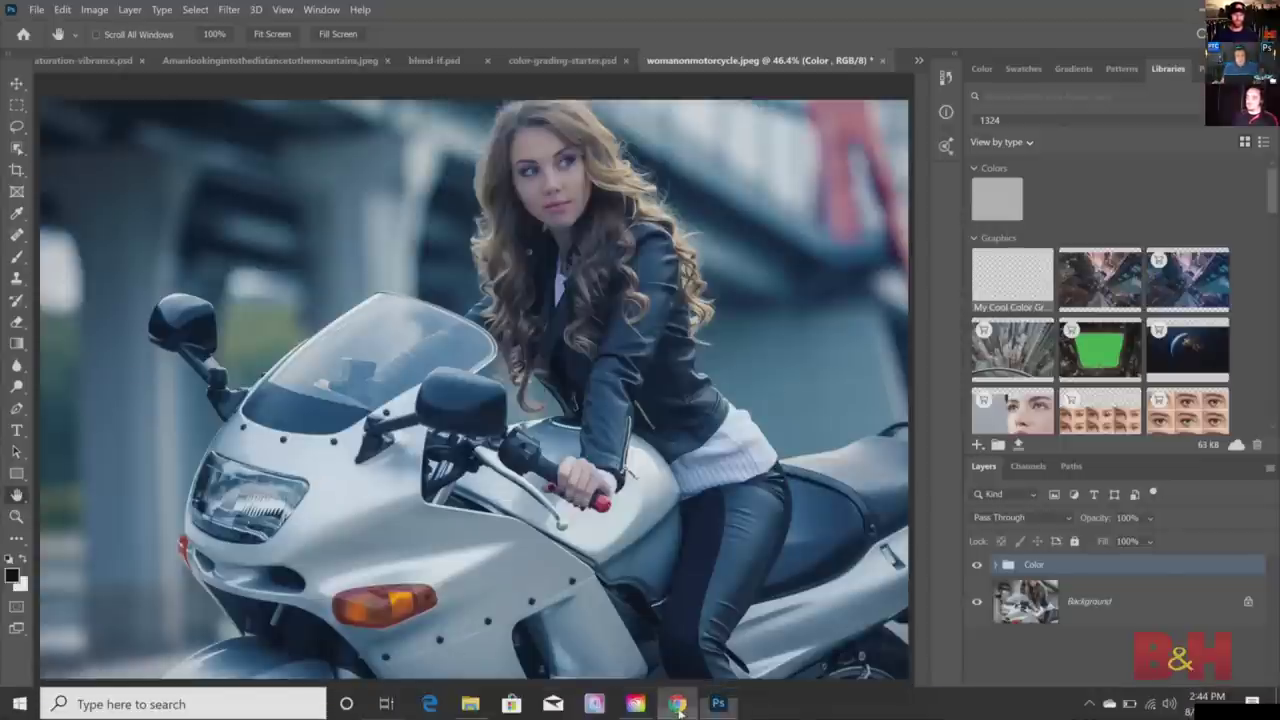
- In a new tab, search Google for 'lightroom adobe' and open the Lightroom tutorials page
click(796, 45)
key(ctrl+t)
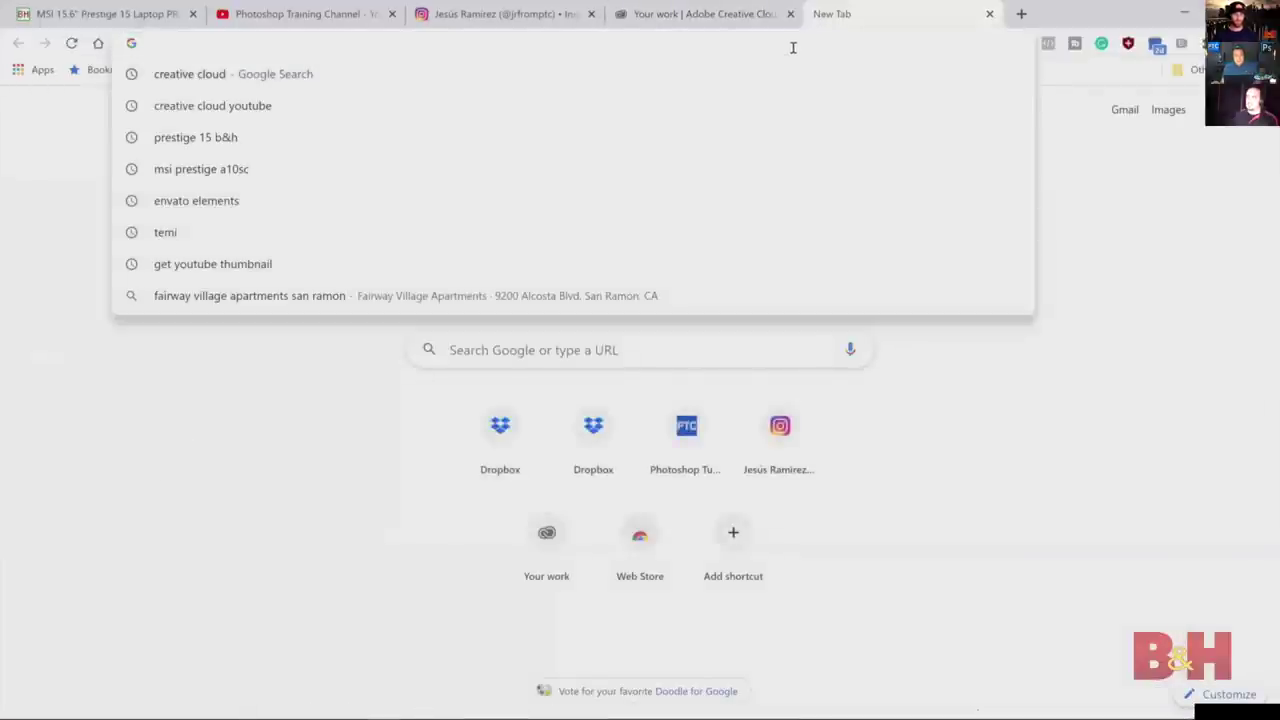
text(light)
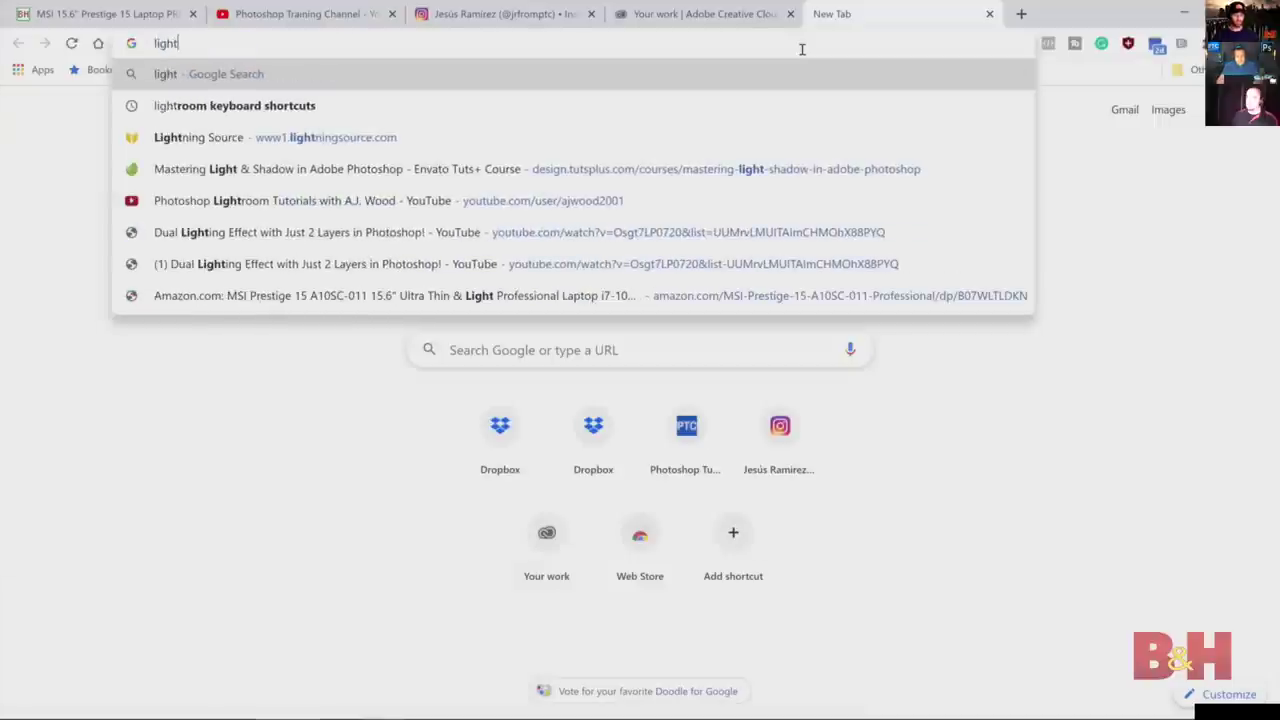
text(r)
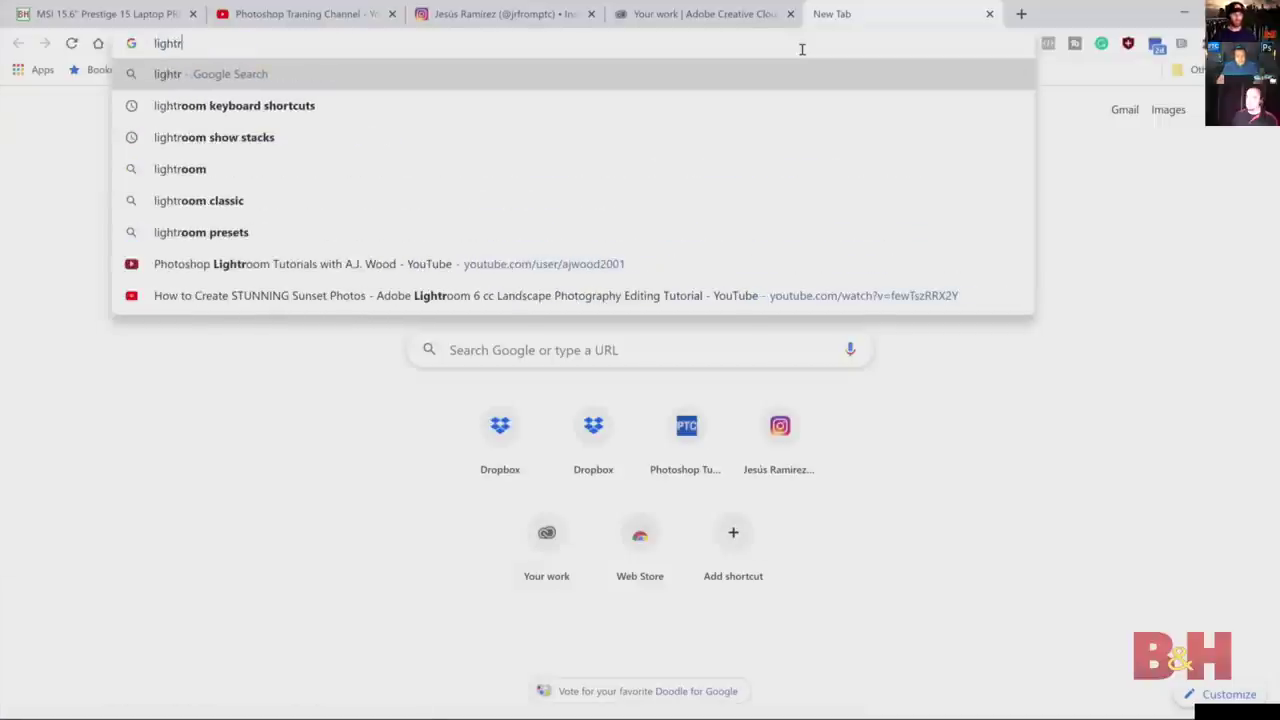
text(oom )
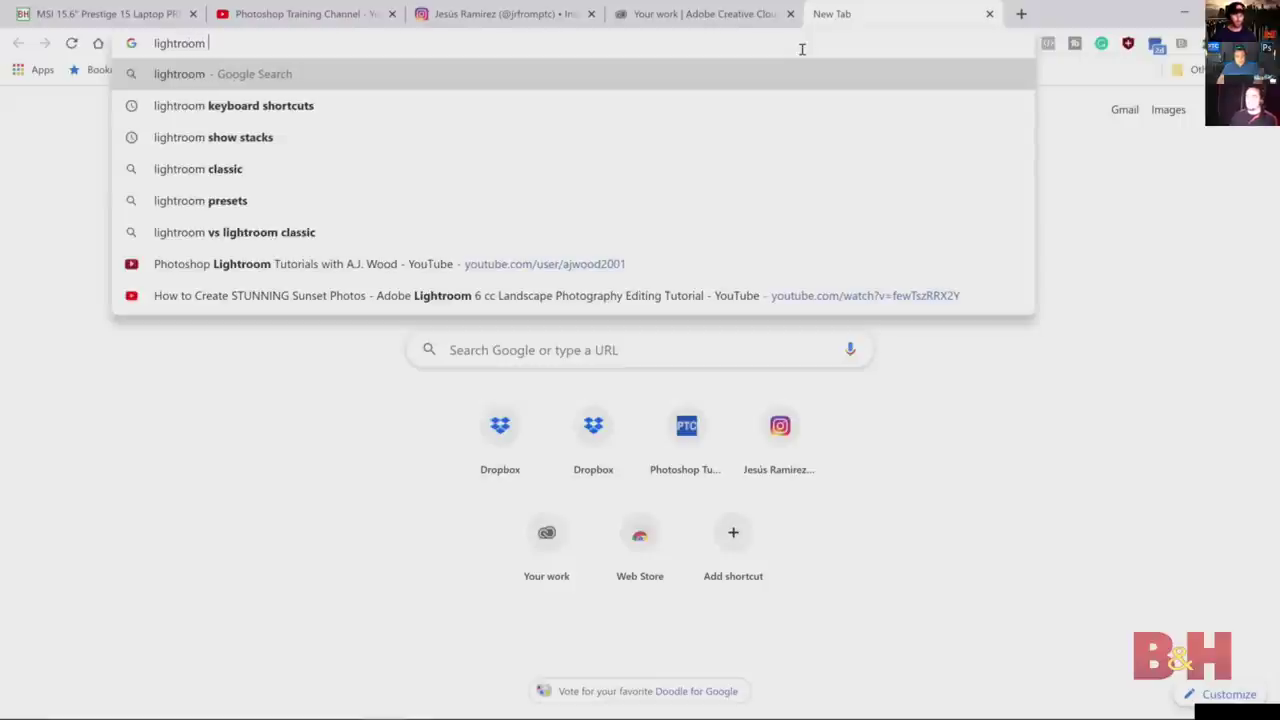
text(adob)
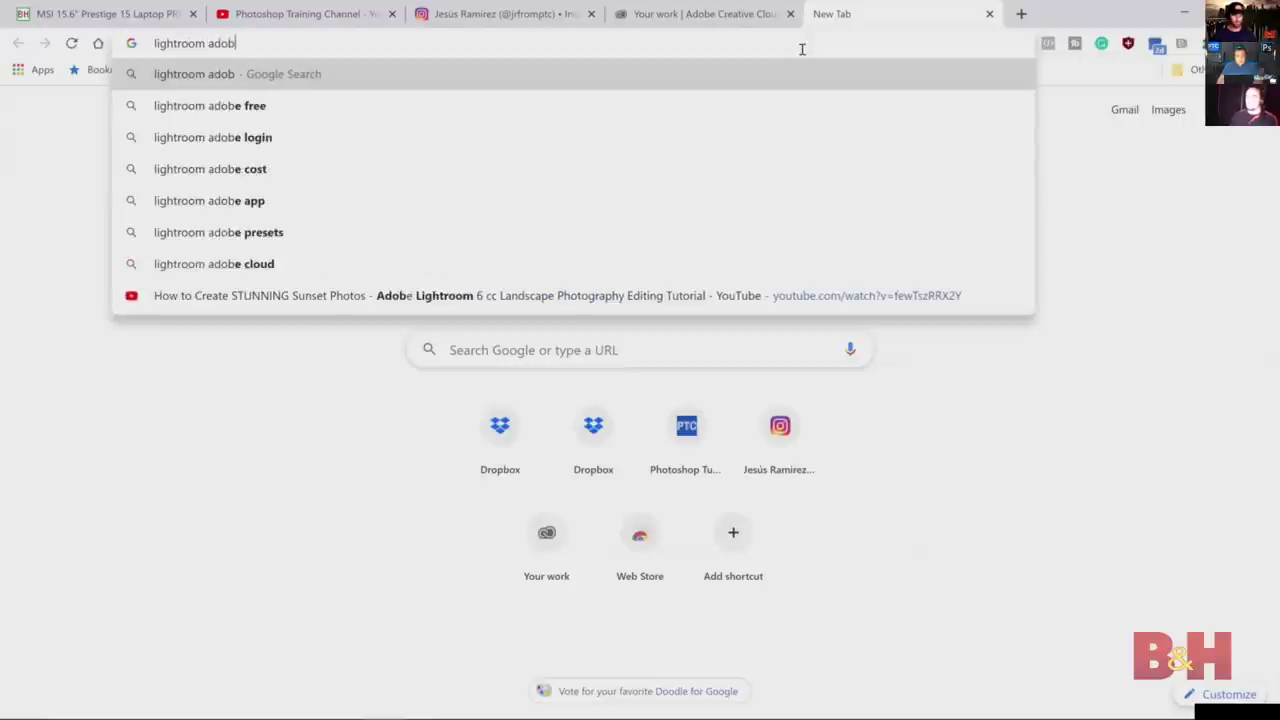
text(e)
key(Return)
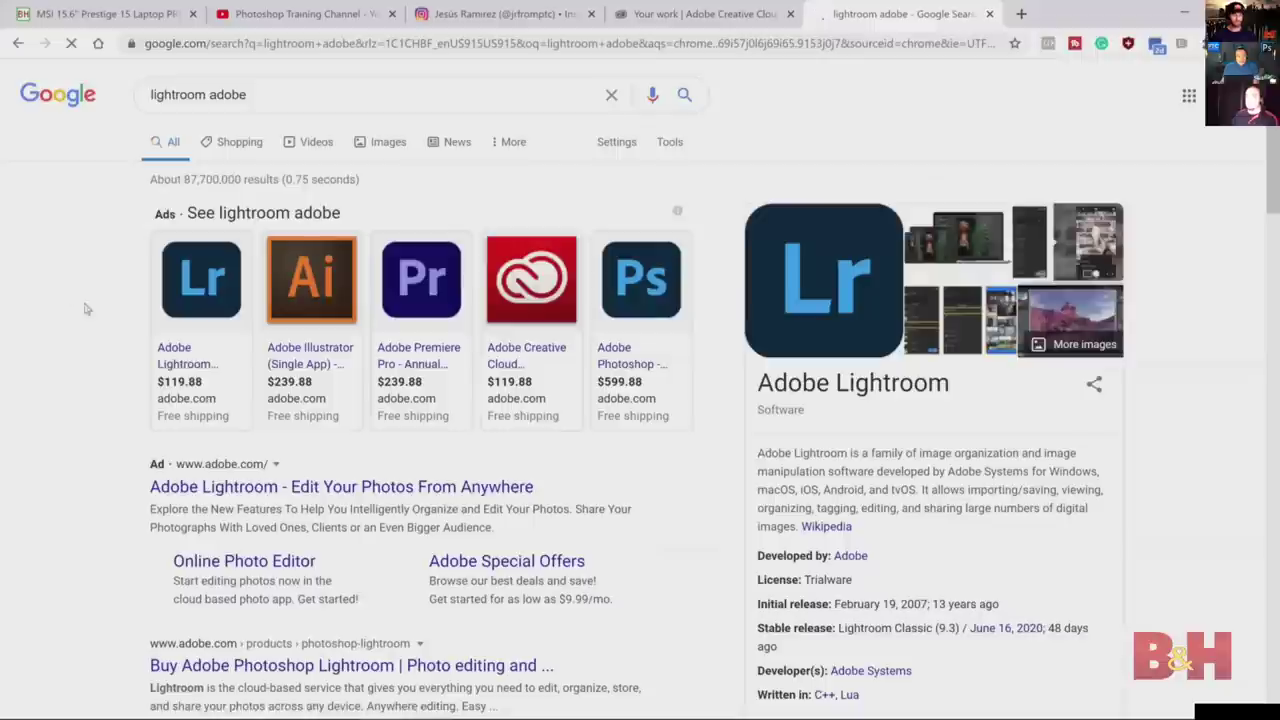
scroll(109, 340, down, 4)
scroll(107, 345, down, 1)
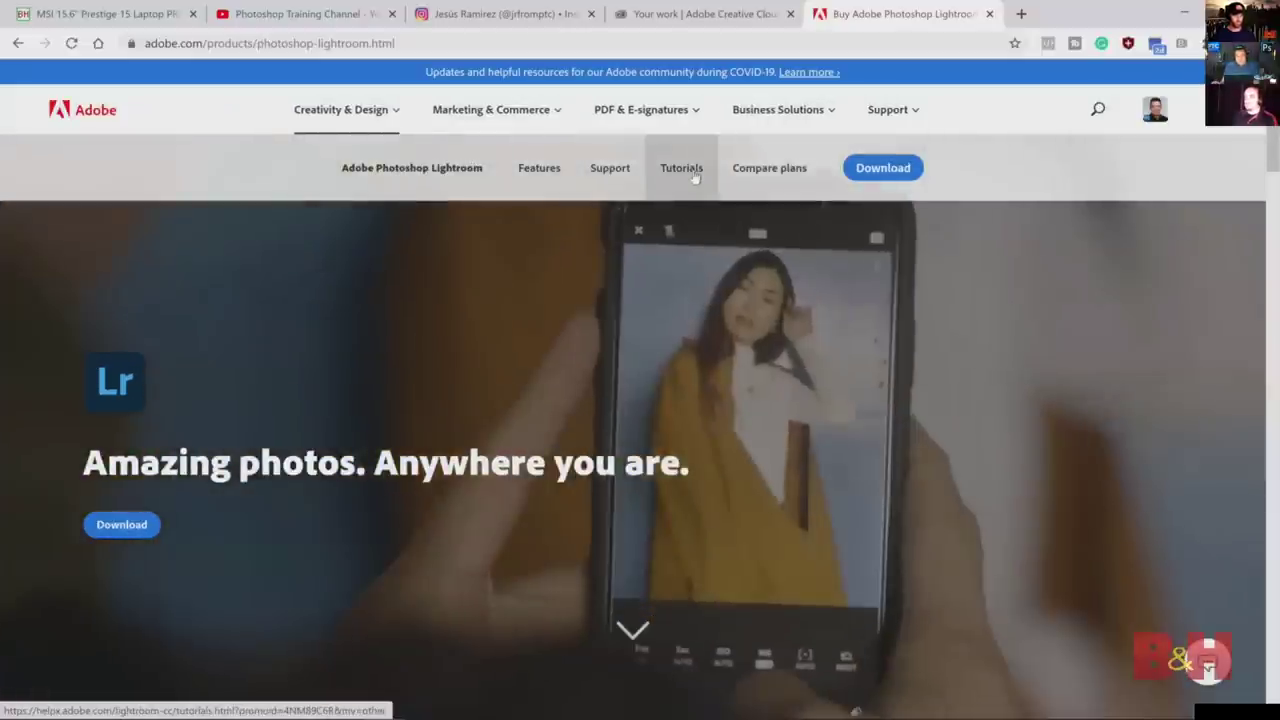
click(693, 172)
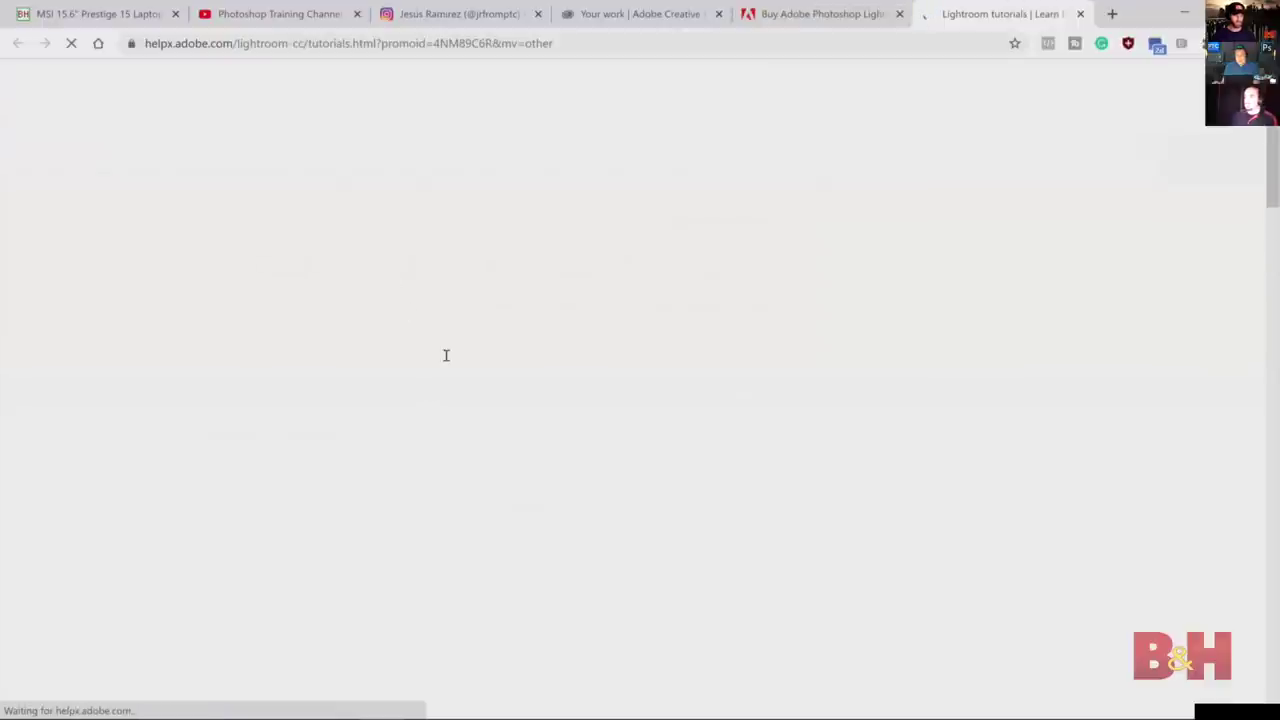
- Browse the tutorials, highlighting the Beginner photo editing and Local adjustments course headings
scroll(166, 417, down, 3)
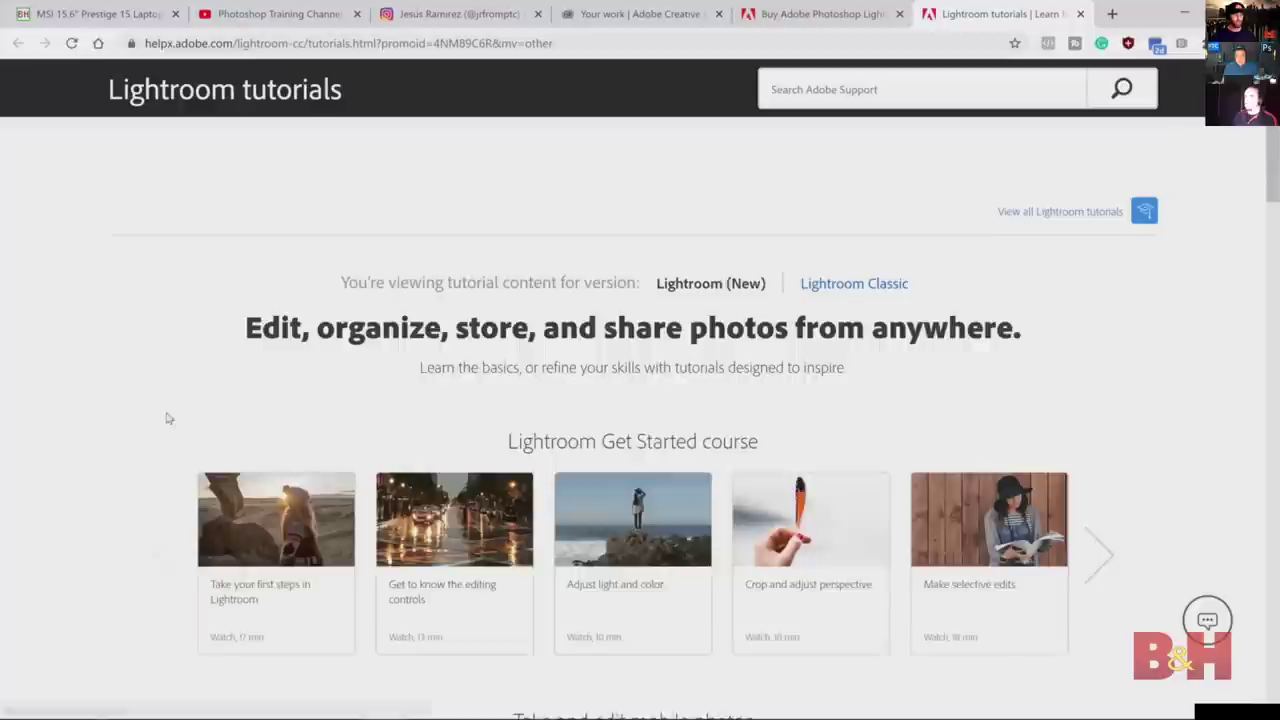
scroll(153, 409, down, 6)
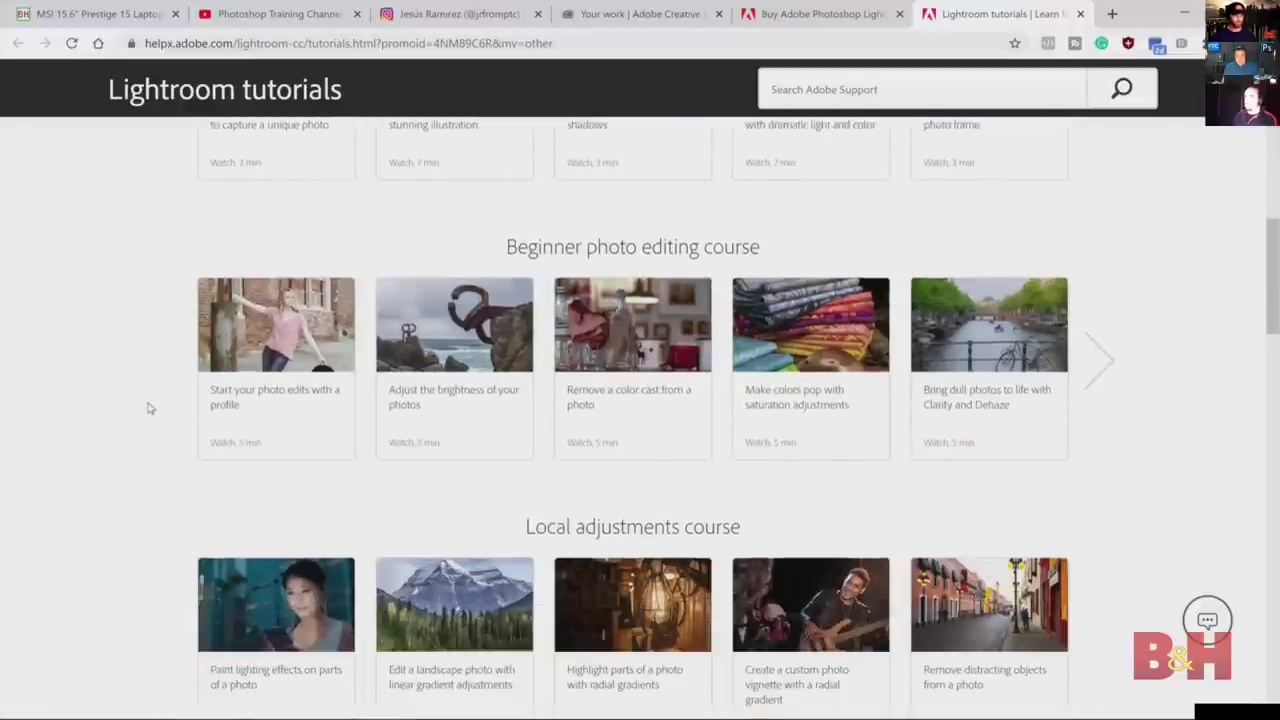
triple_click(578, 248)
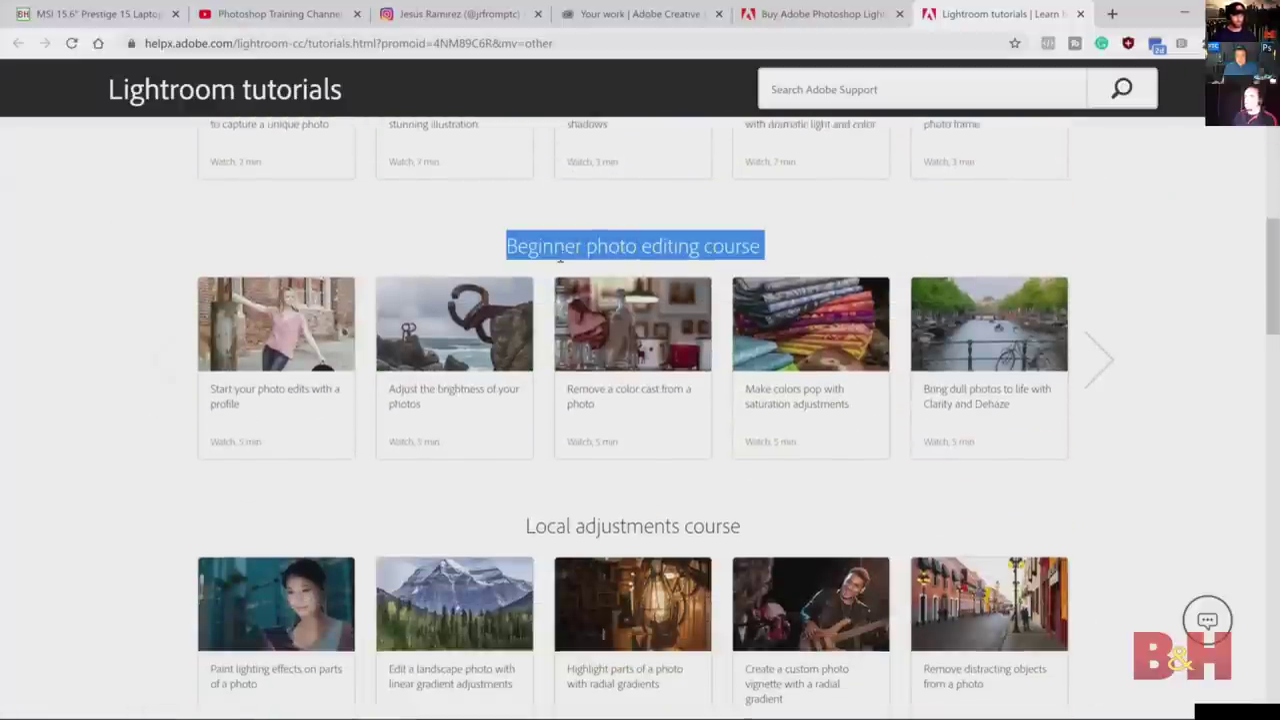
scroll(440, 450, down, 2)
triple_click(630, 362)
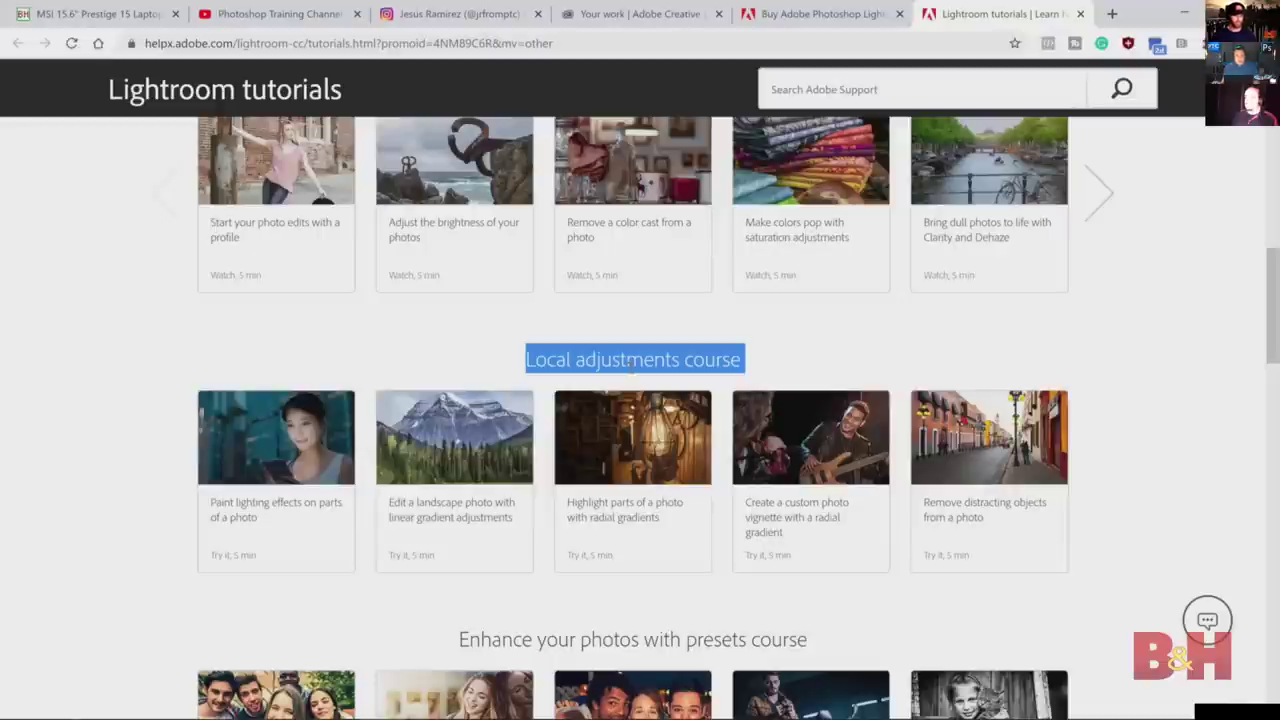
scroll(562, 404, up, 1)
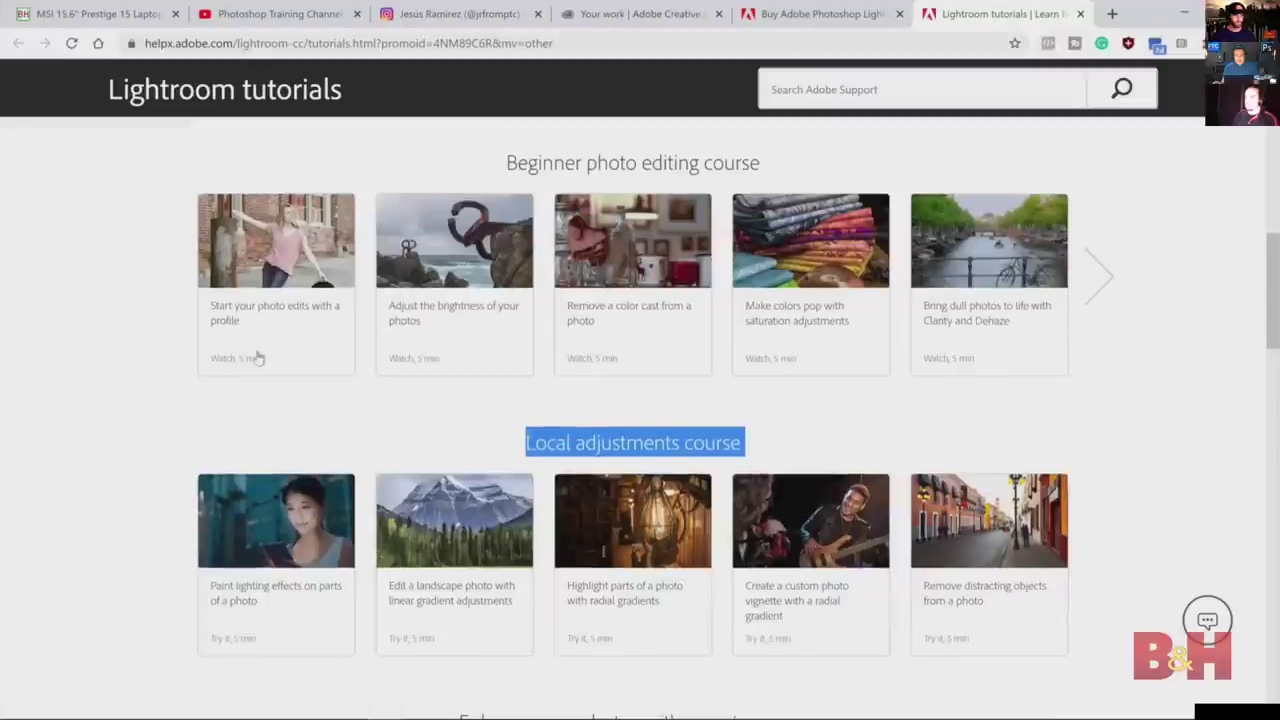
- View the radial gradients tutorial, then return to the Lightroom tutorials list
click(698, 607)
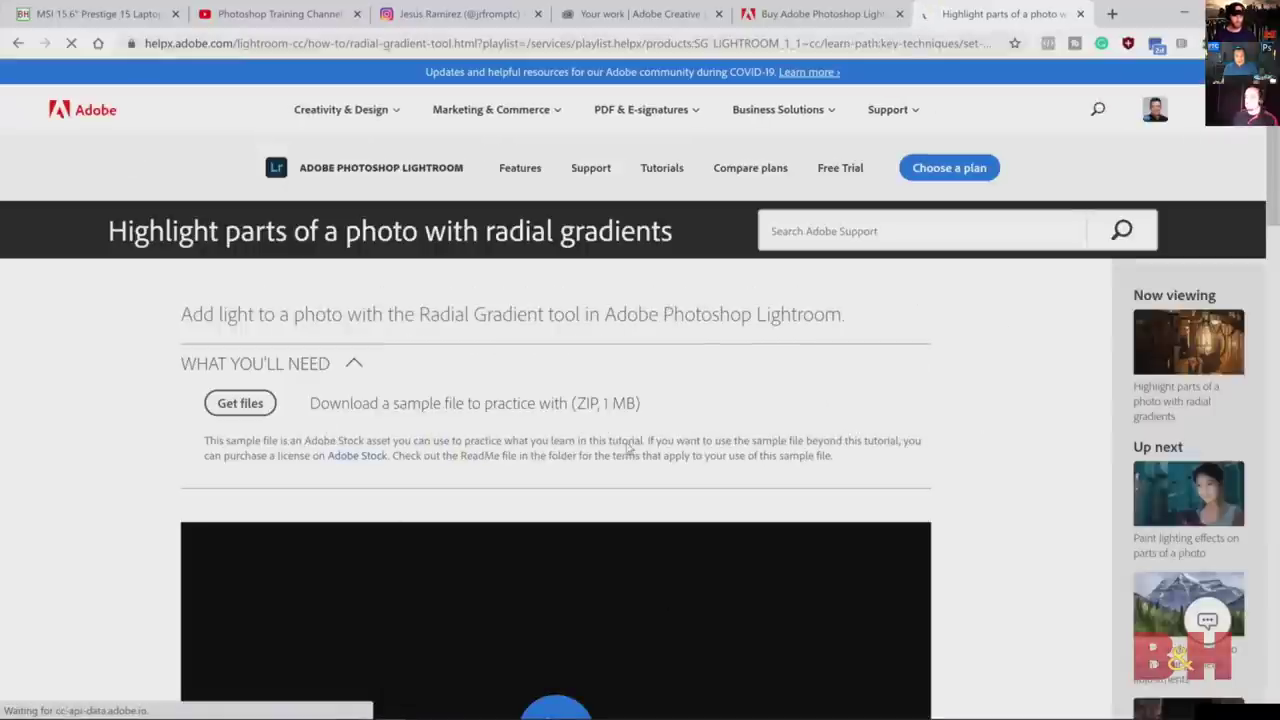
scroll(657, 471, down, 3)
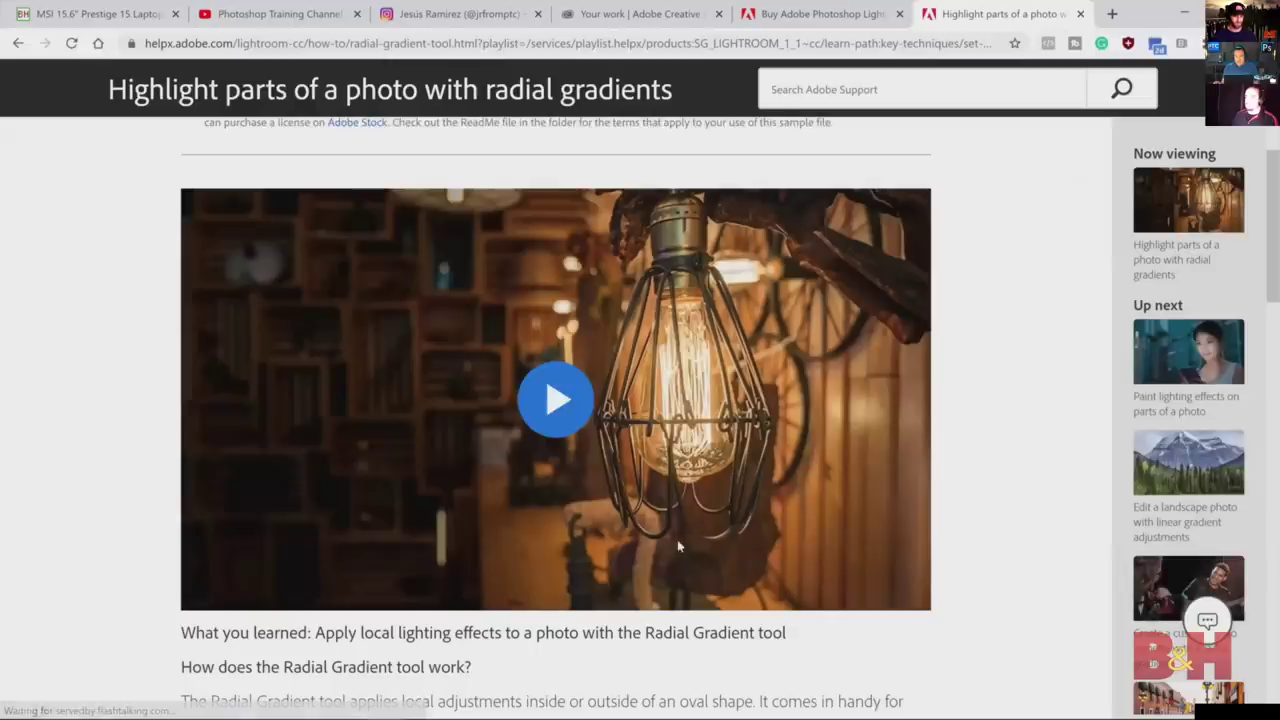
click(18, 43)
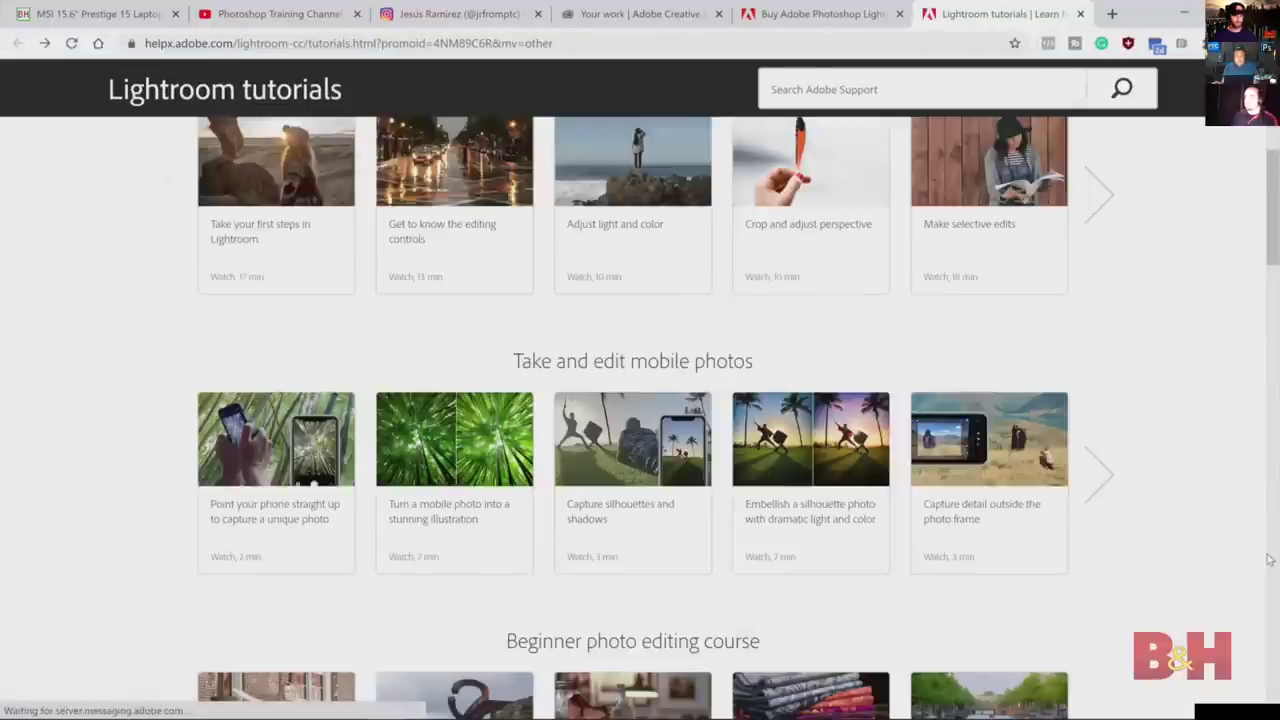
- Scroll the tutorials list again, then move to the Photoshop Training Channel tab's search box
scroll(1137, 580, up, 3)
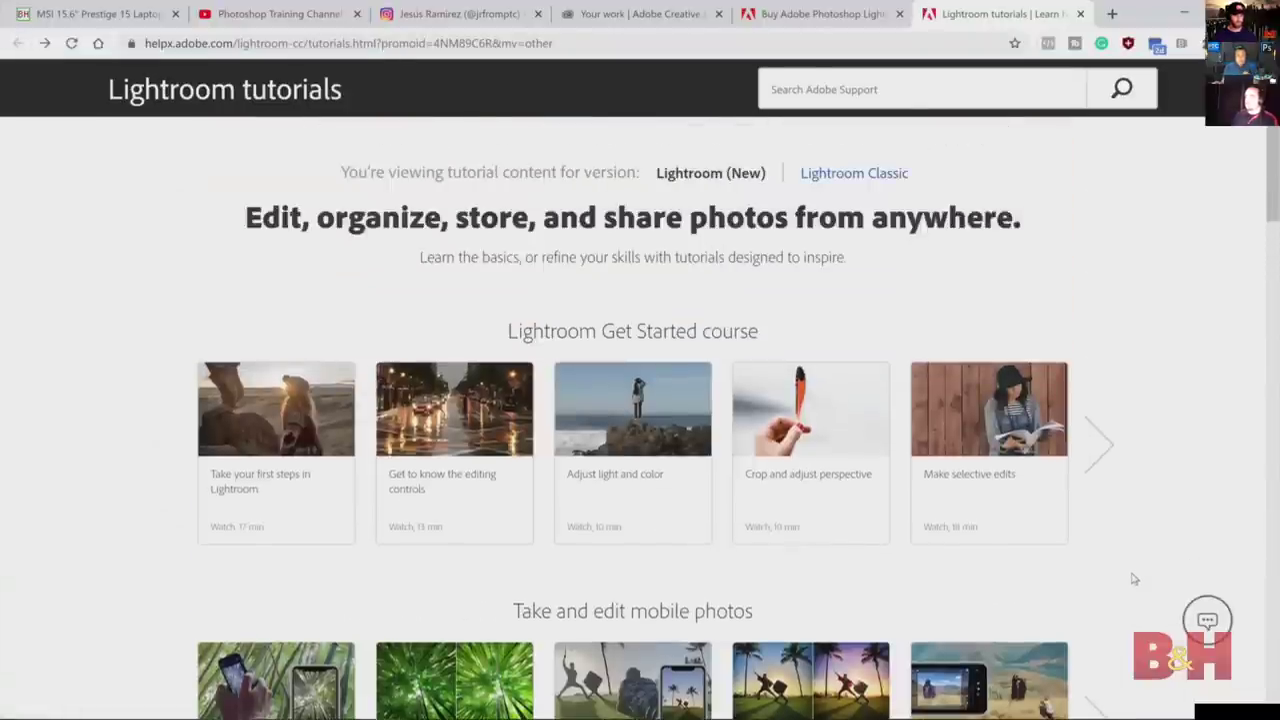
scroll(1137, 580, down, 3)
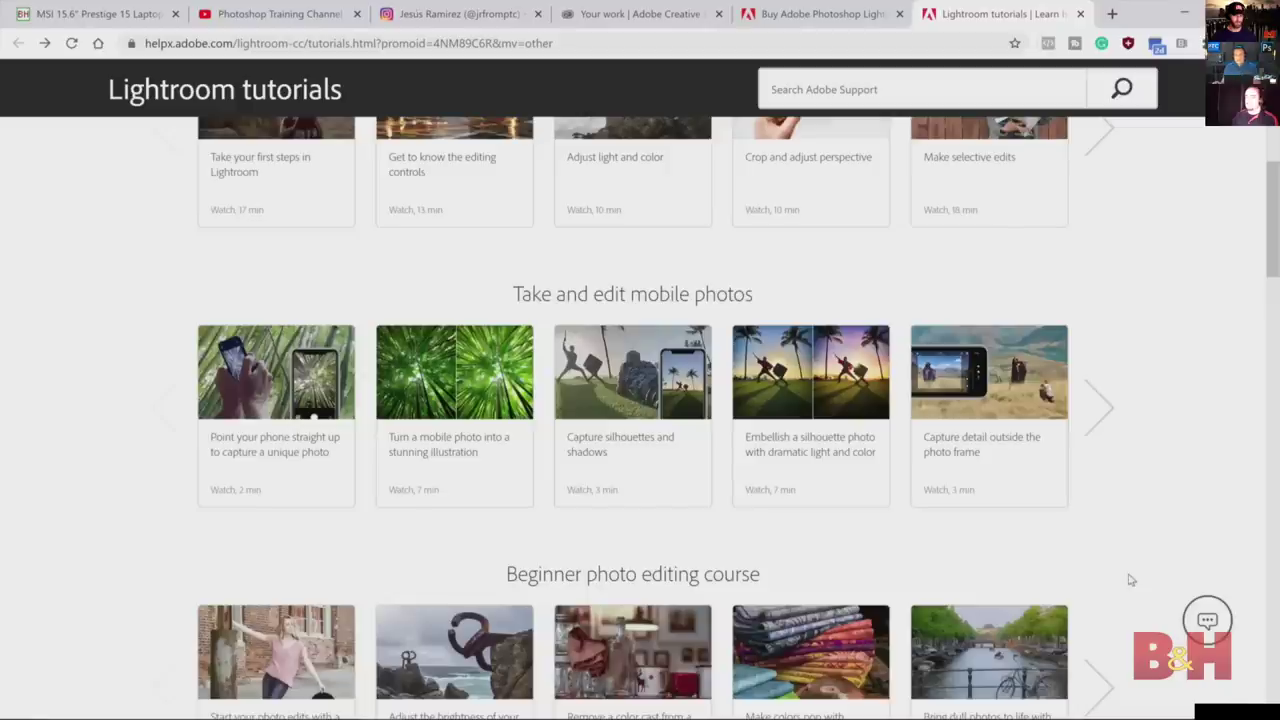
scroll(1131, 580, down, 2)
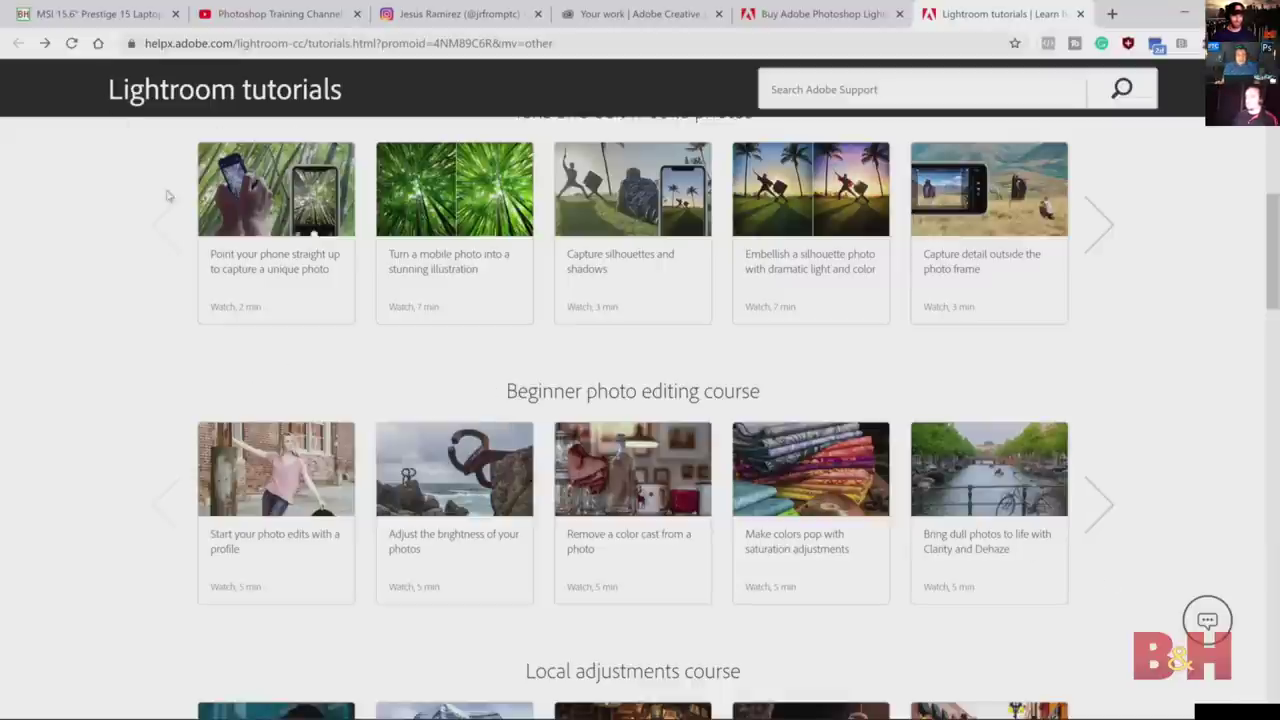
scroll(115, 425, down, 3)
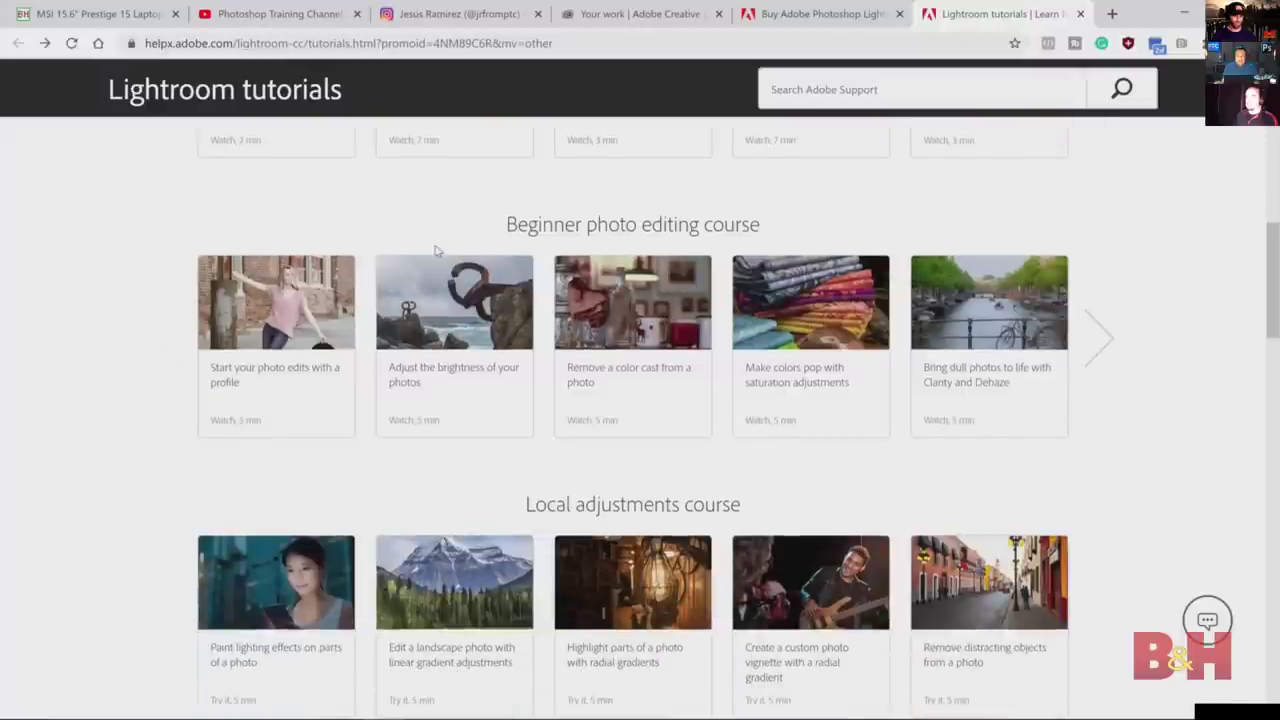
scroll(503, 460, up, 2)
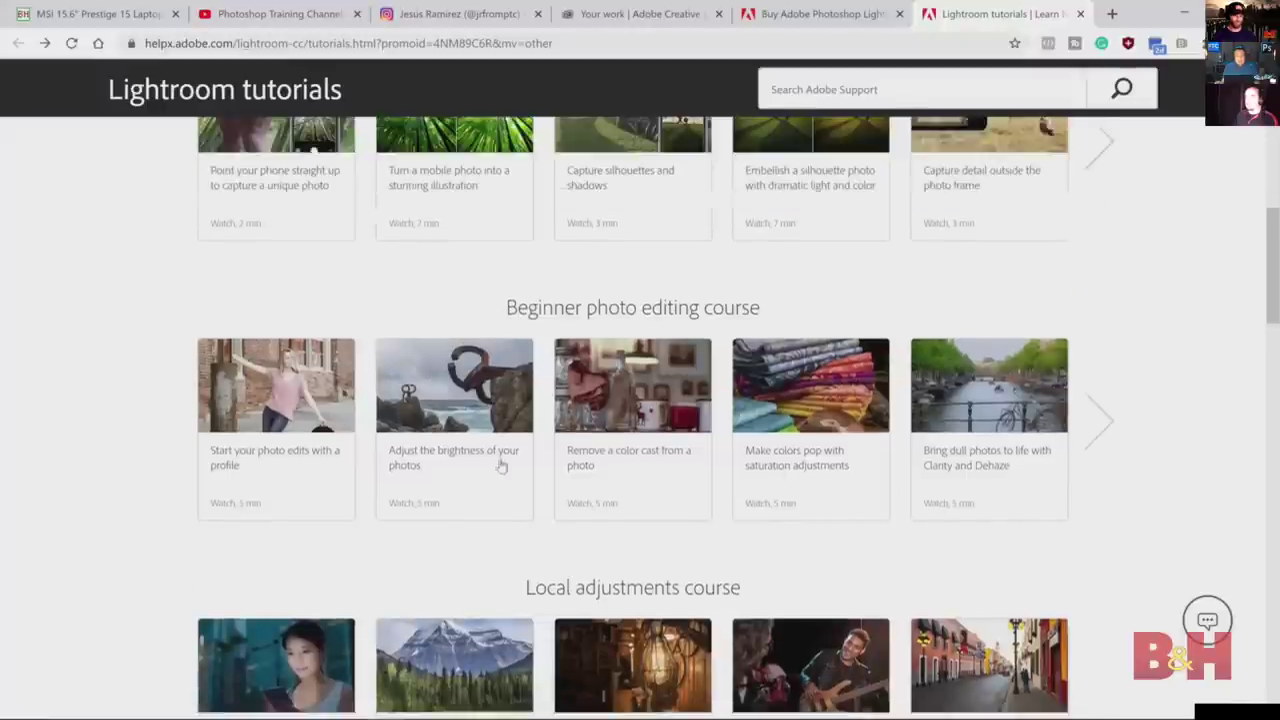
click(280, 14)
click(437, 82)
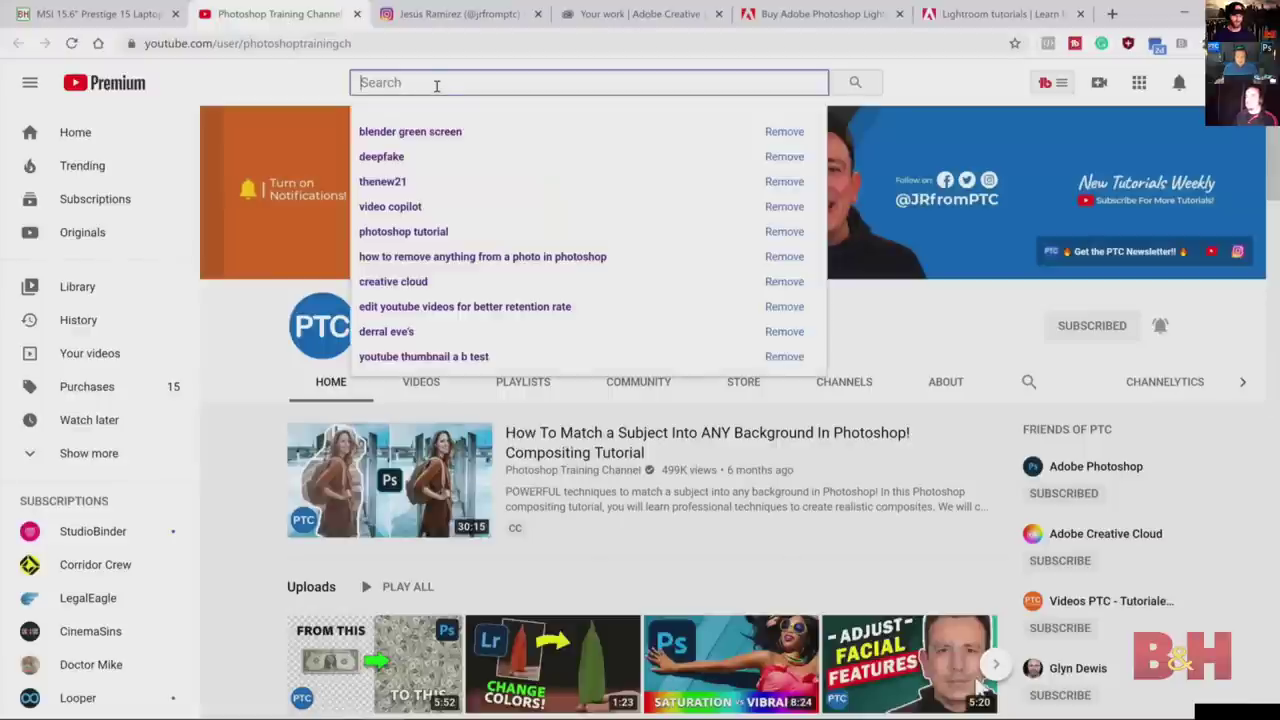
- Search YouTube for 'adobe creative cloud' and open the Adobe Creative Cloud channel
text(adobe )
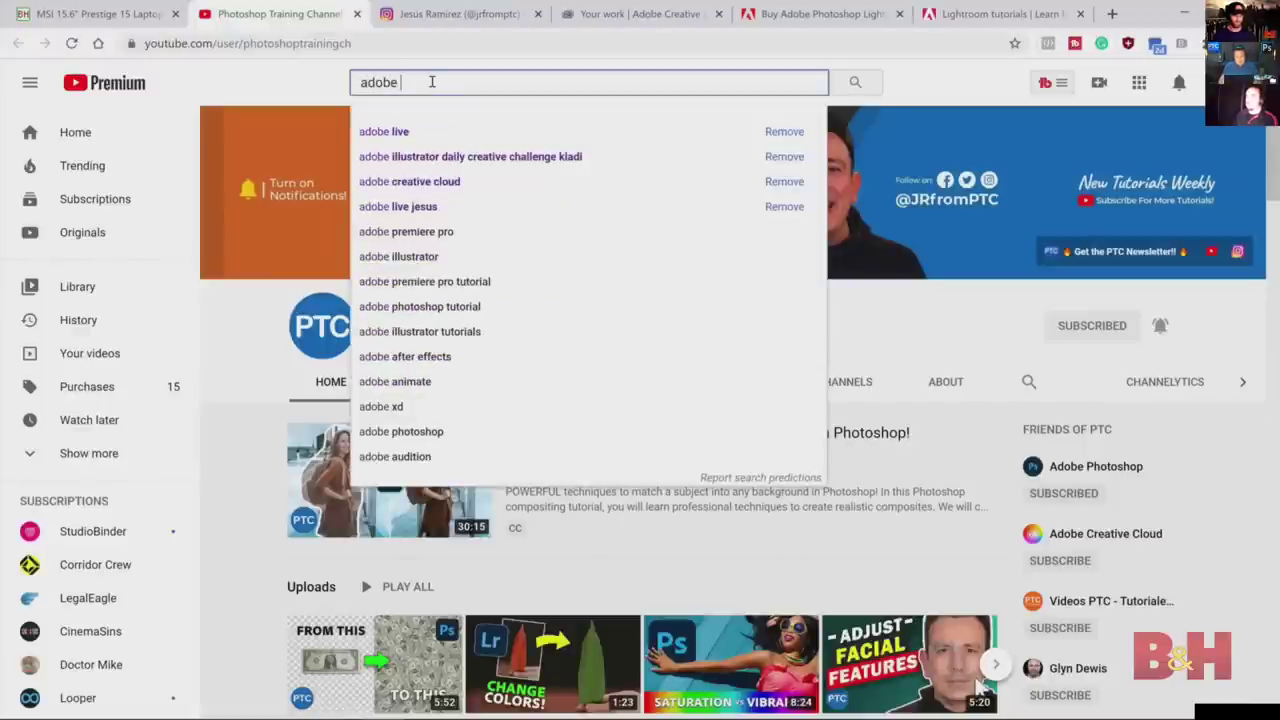
text(cr)
key(Down)
key(Return)
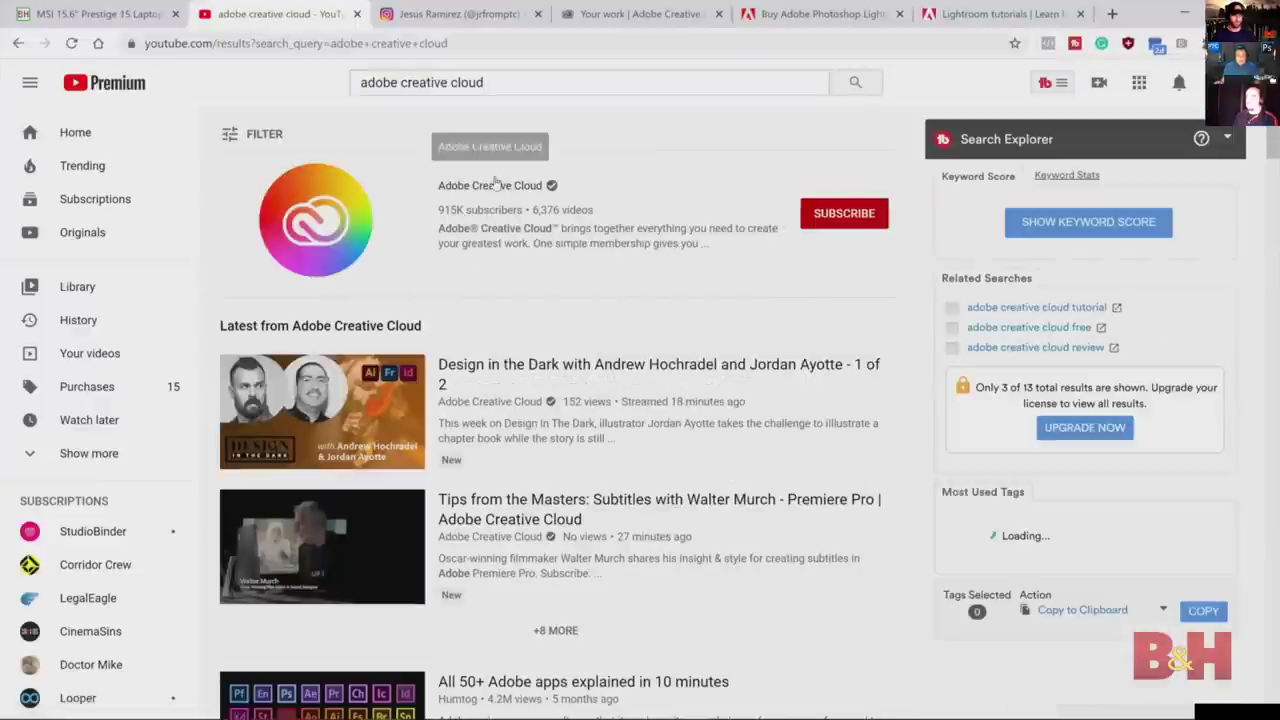
click(495, 185)
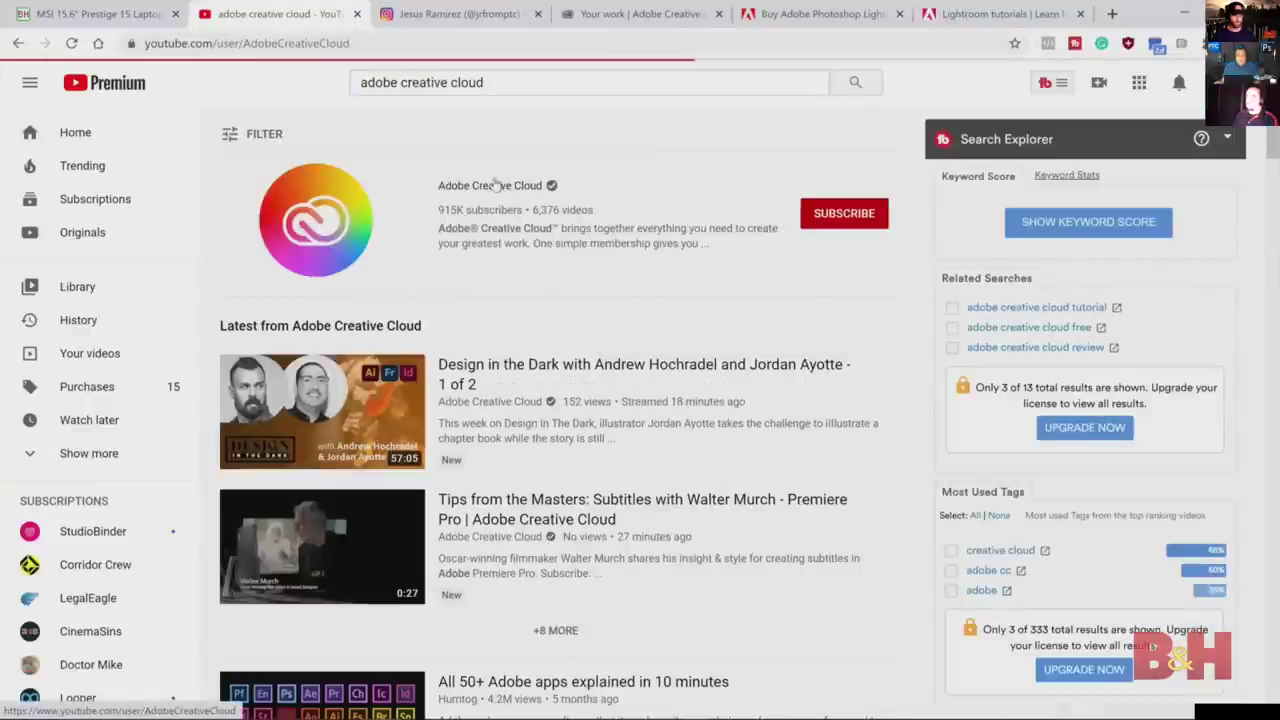
scroll(297, 262, down, 3)
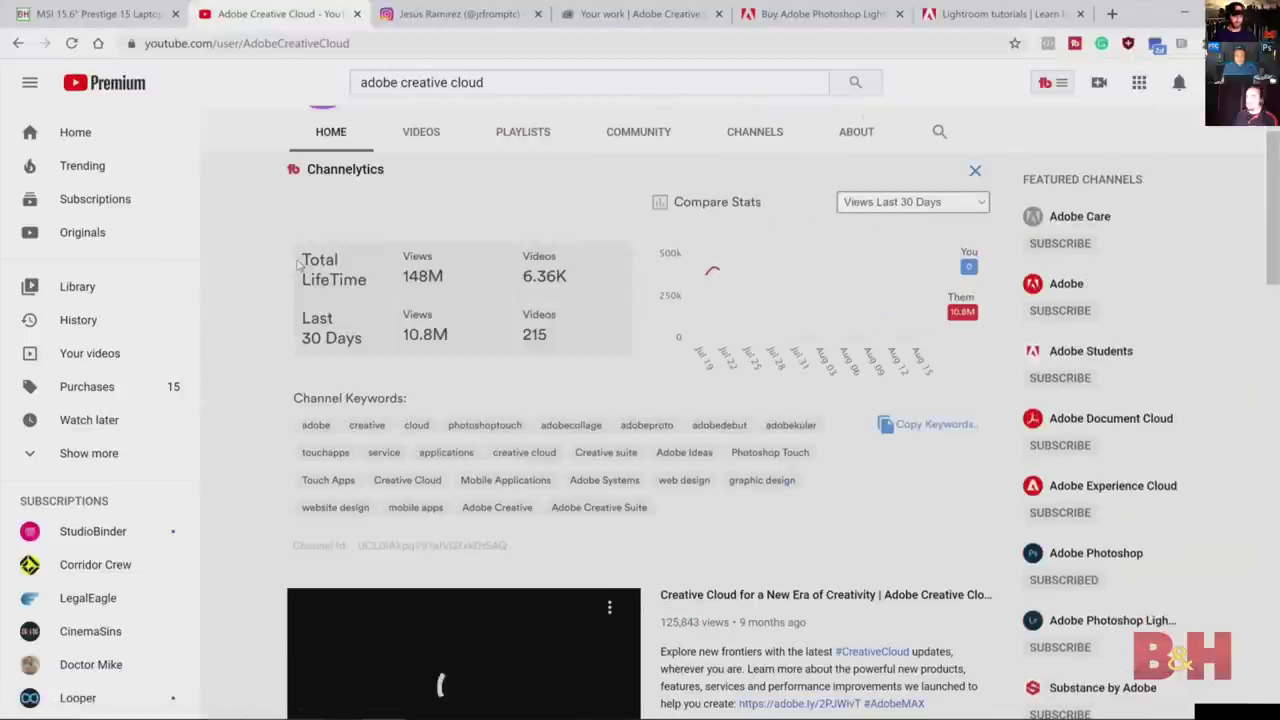
scroll(297, 262, down, 8)
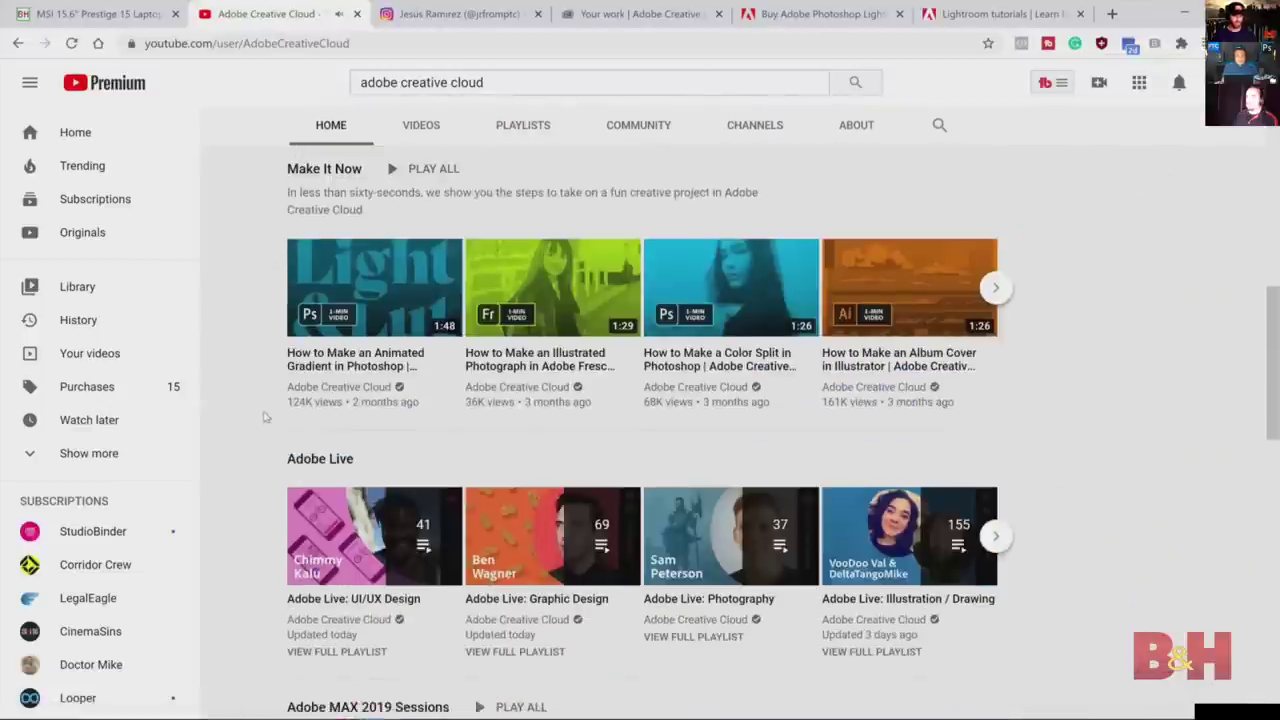
scroll(265, 417, up, 10)
- From the channel's Videos tab, play 'Change the Color of an Object in Photoshop'
click(421, 298)
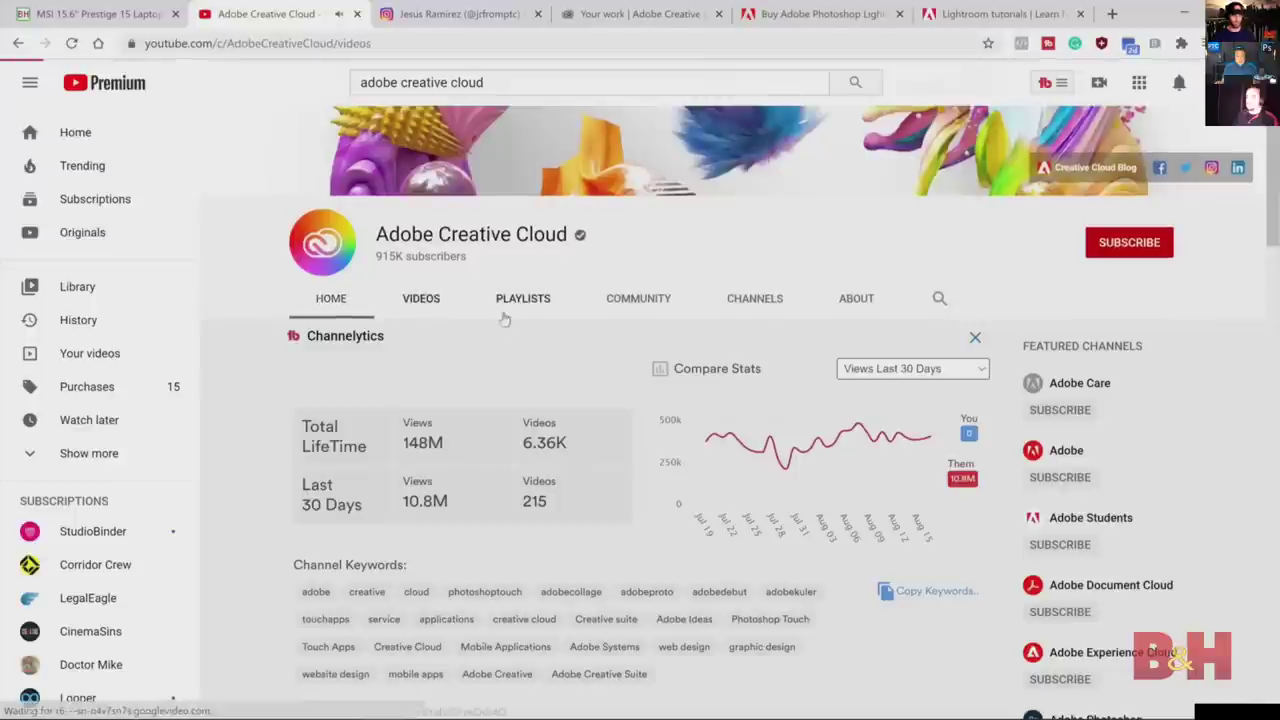
scroll(280, 441, down, 2)
scroll(280, 441, up, 2)
scroll(300, 450, down, 2)
scroll(350, 470, up, 1)
scroll(427, 497, down, 3)
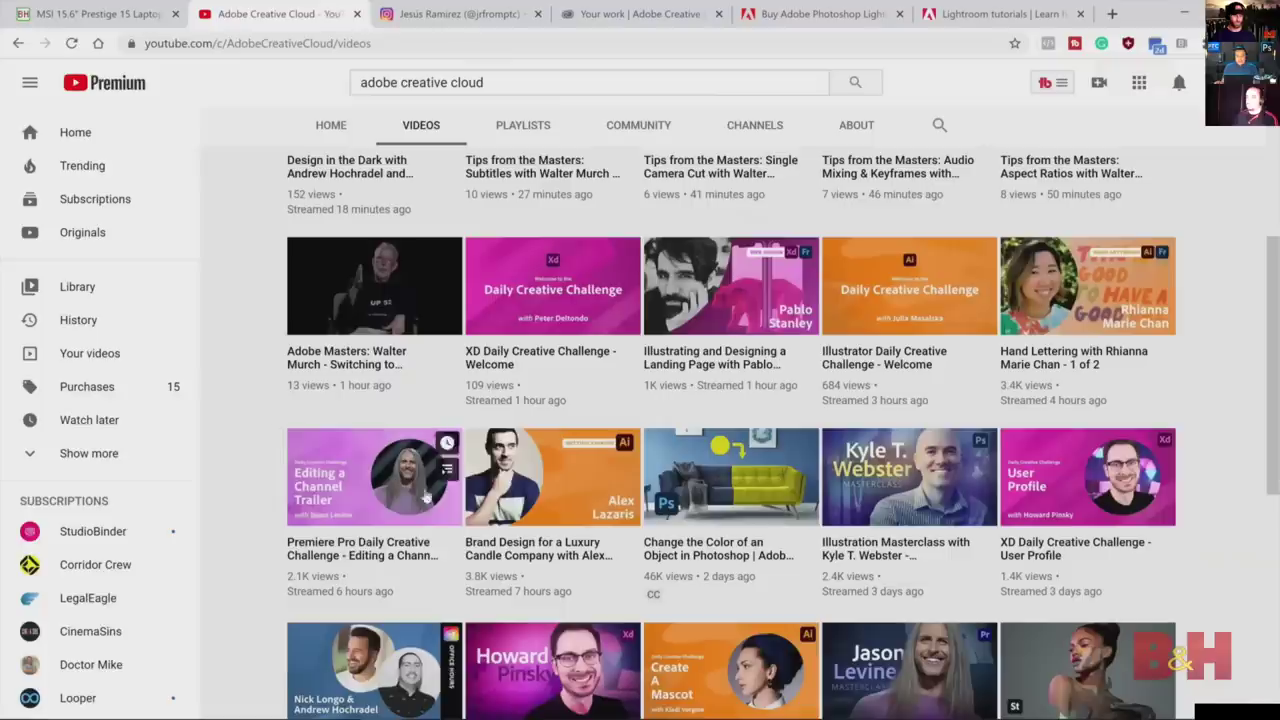
click(714, 548)
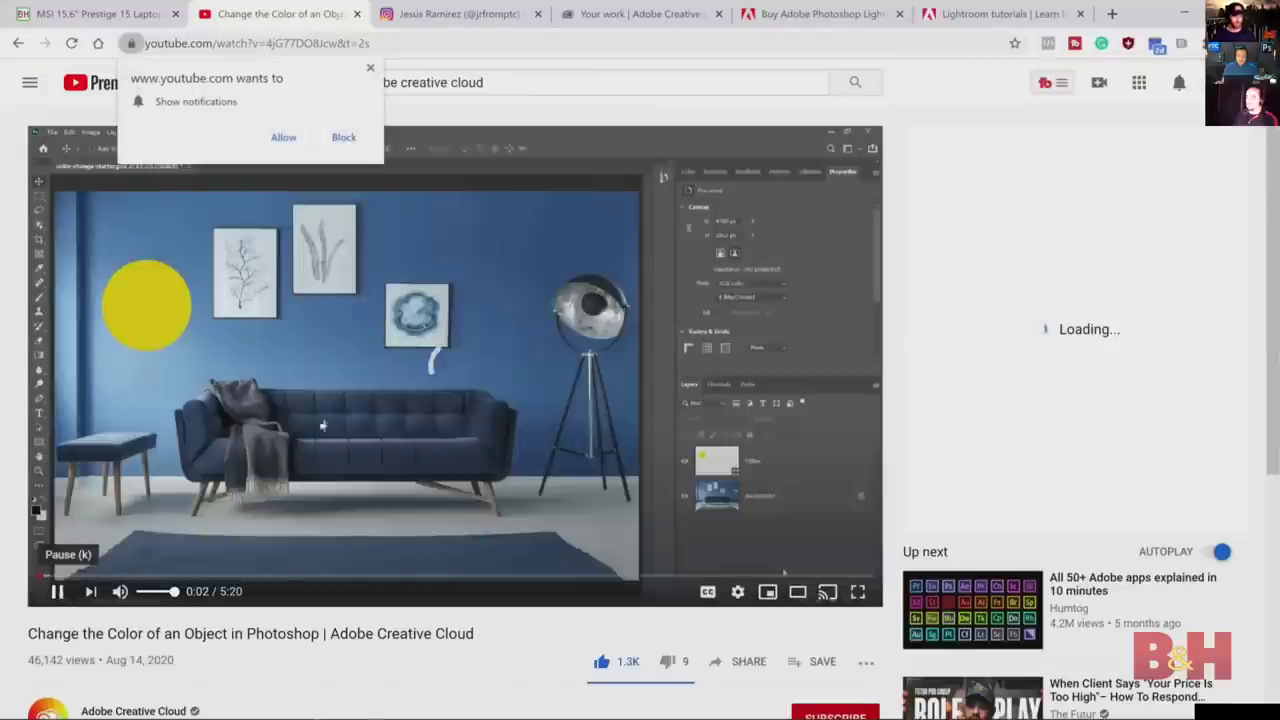
- Pause the video at 0:02, dismiss the notifications prompt, and return to the B&H MSI Prestige 15 tab
click(58, 591)
click(370, 68)
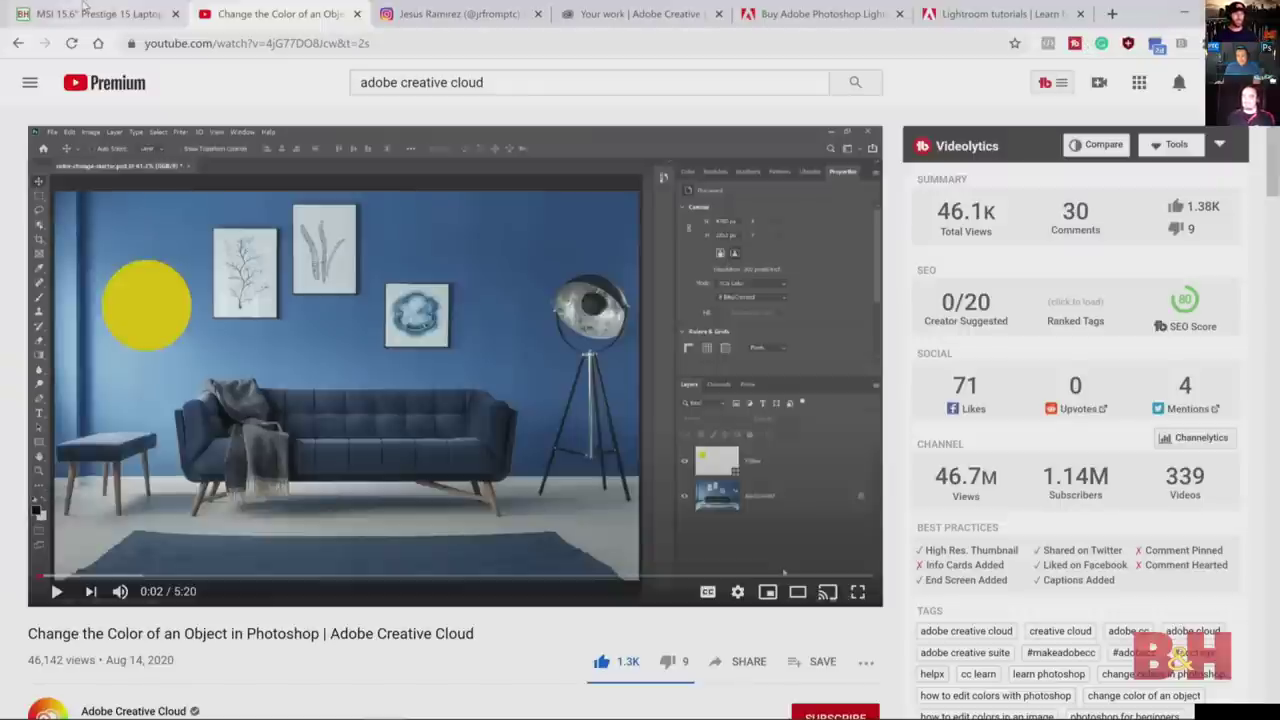
click(143, 8)
scroll(9, 317, down, 3)
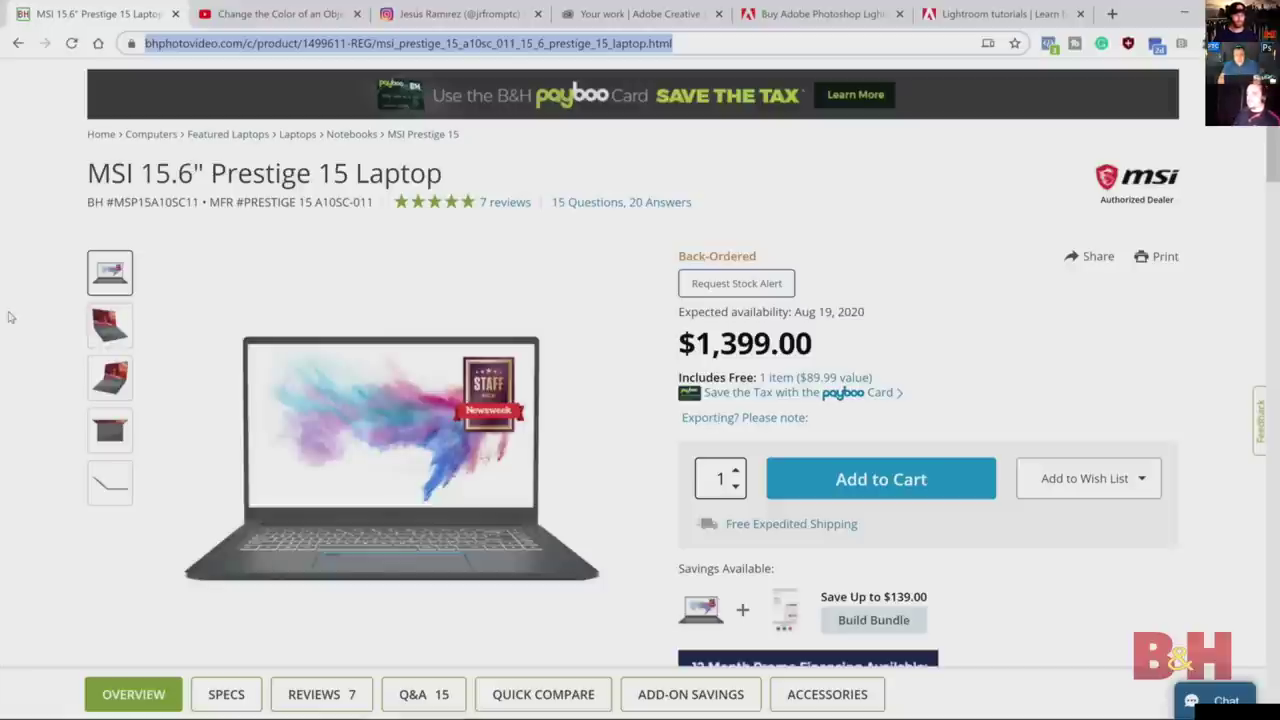
- Browse the MSI Prestige 15 page down to Quick Compare and back, showing the top-down gallery photo
scroll(8, 317, down, 5)
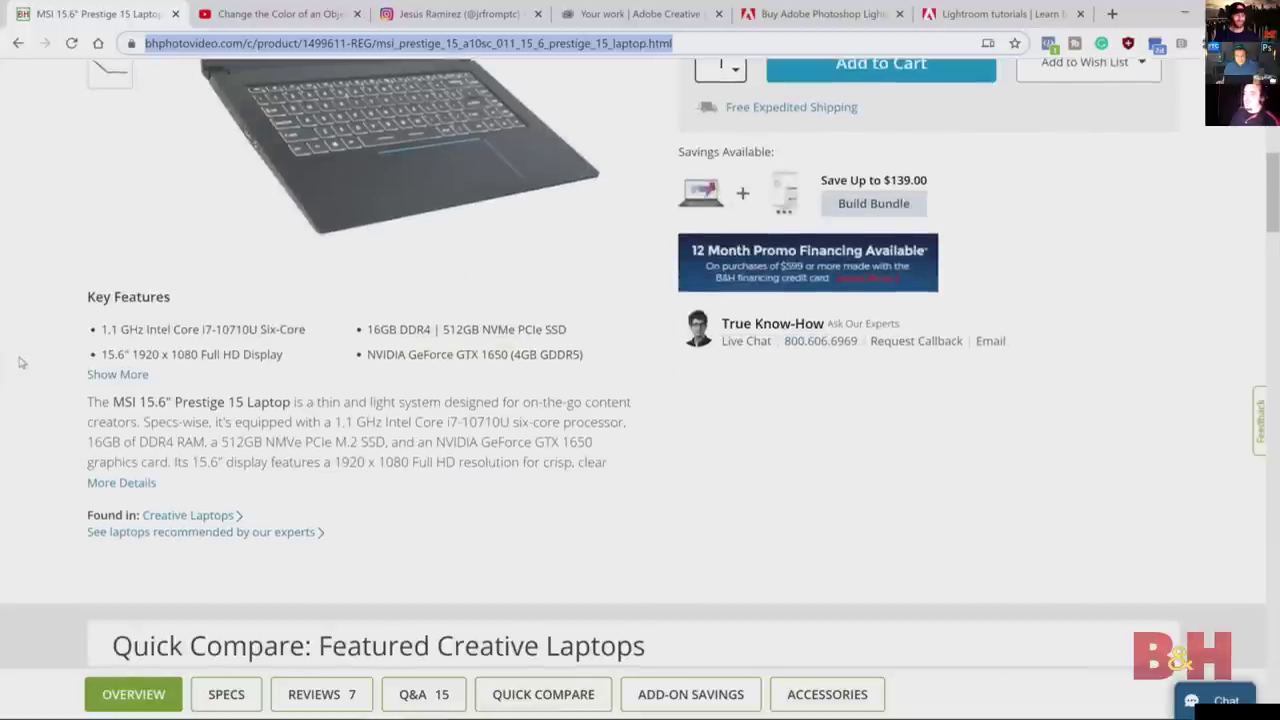
scroll(20, 362, down, 4)
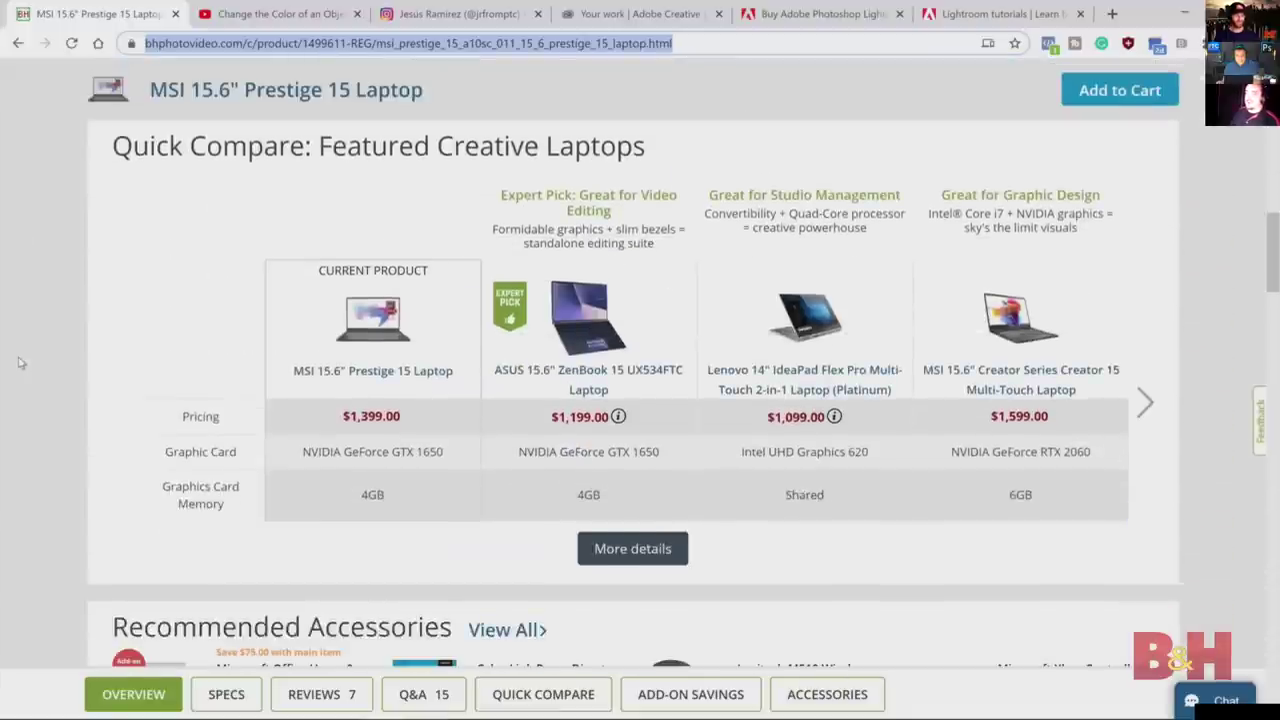
scroll(18, 360, up, 2)
scroll(18, 360, up, 8)
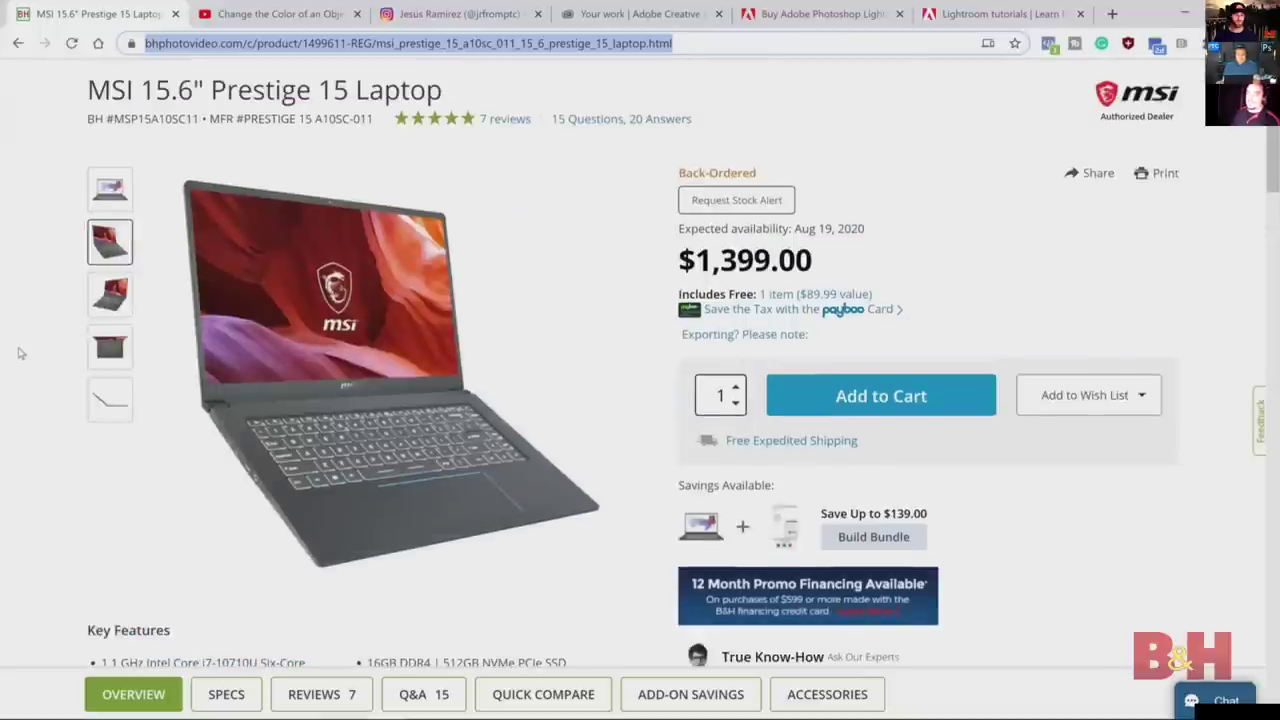
click(125, 332)
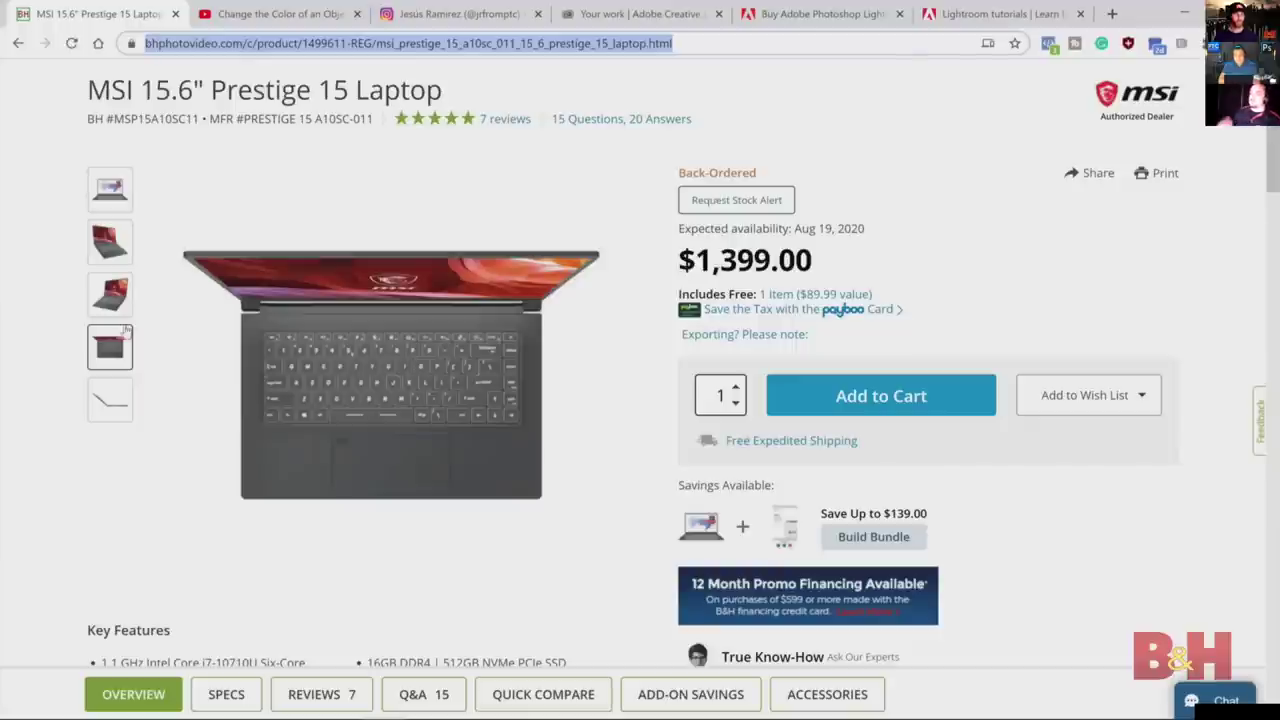
click(38, 353)
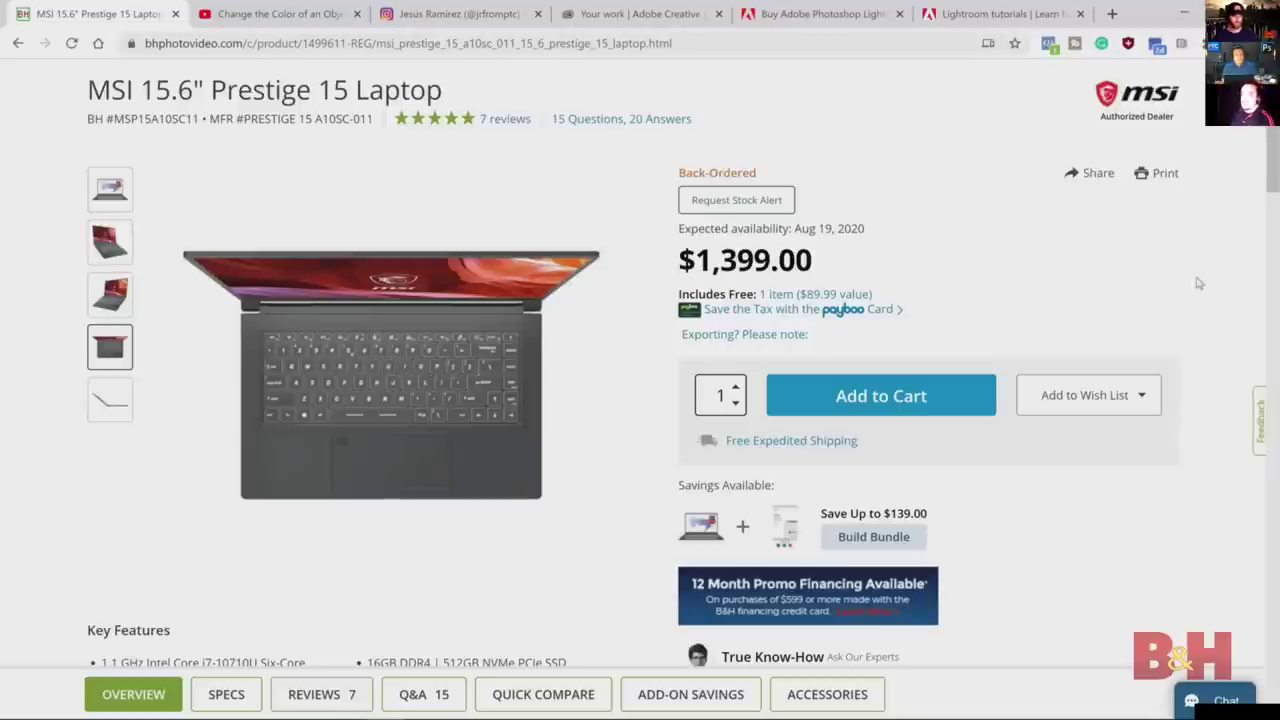
scroll(1198, 282, down, 3)
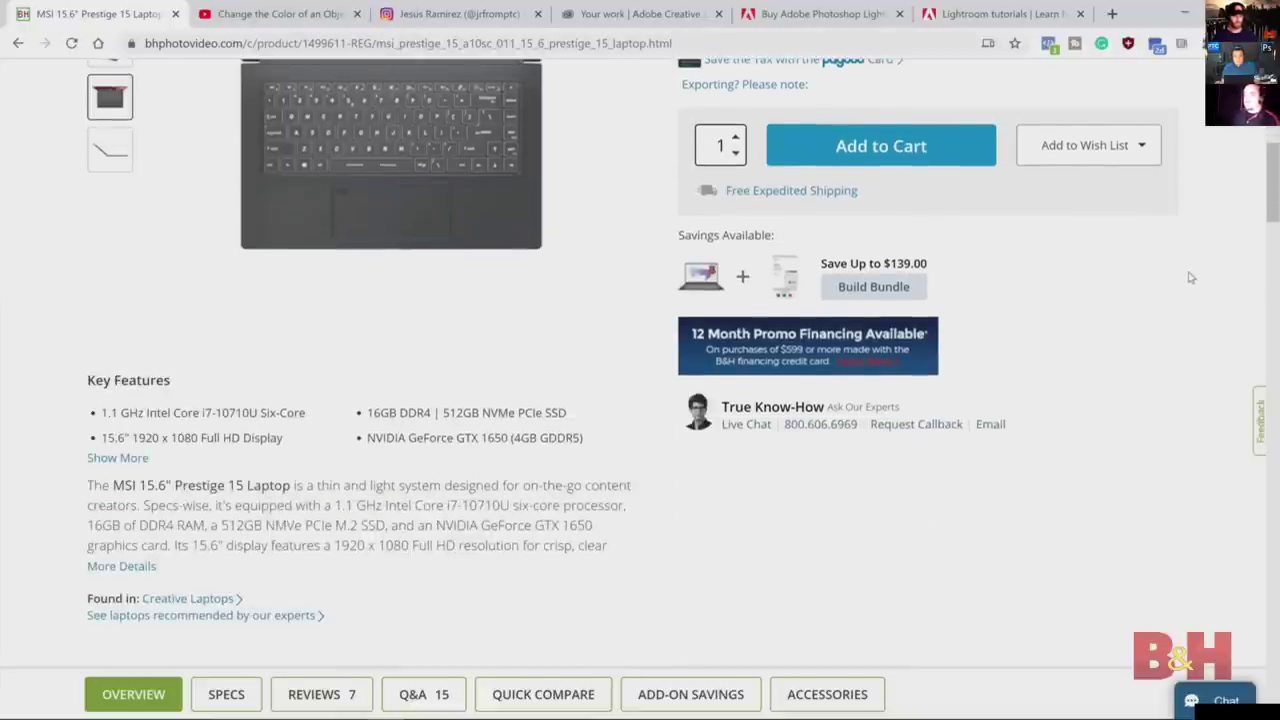
scroll(1190, 275, up, 1)
scroll(1190, 273, up, 1)
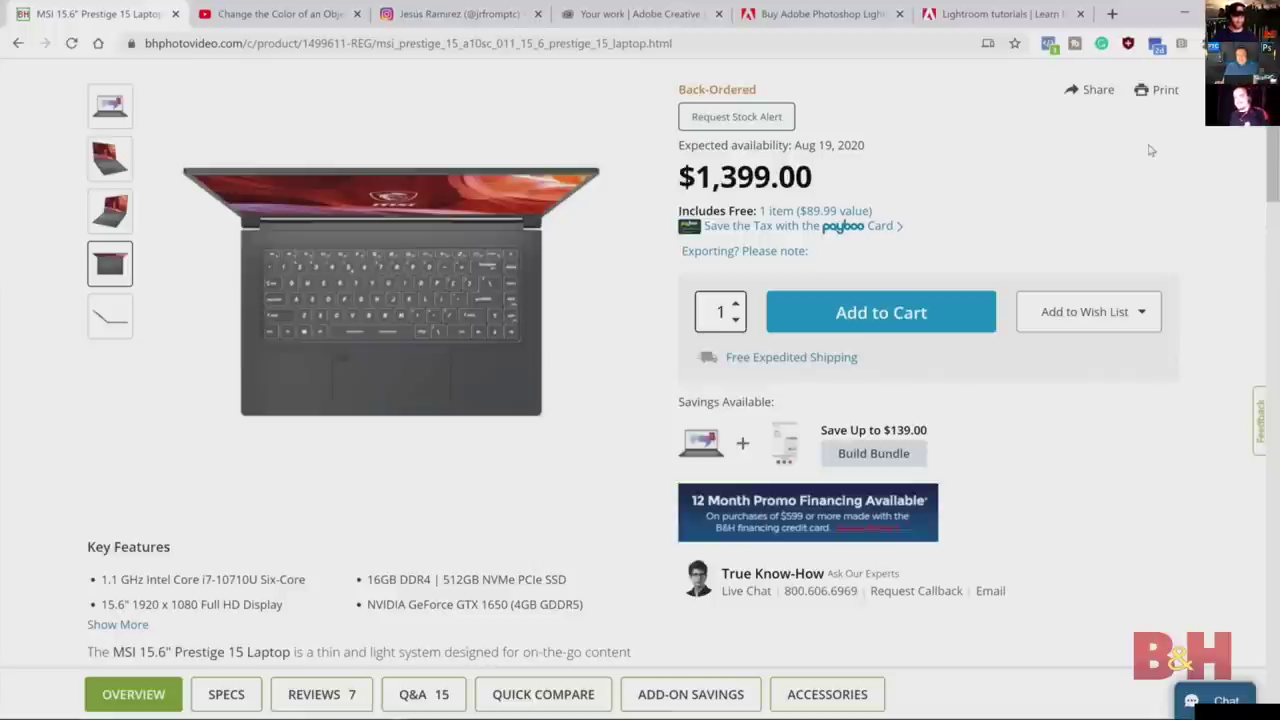
- Return to Photoshop's womanonmotorcycle.jpeg and reveal the extra-tools list with Edit Toolbar
mouse_move(486, 697)
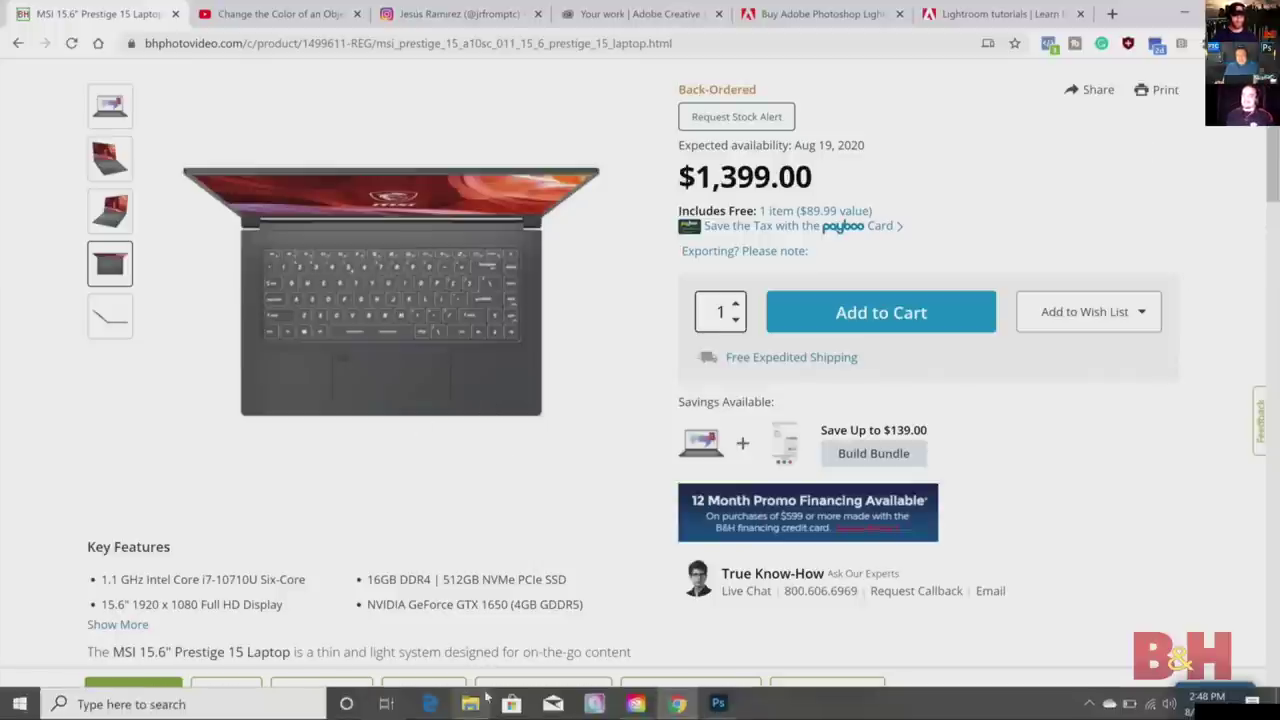
click(718, 704)
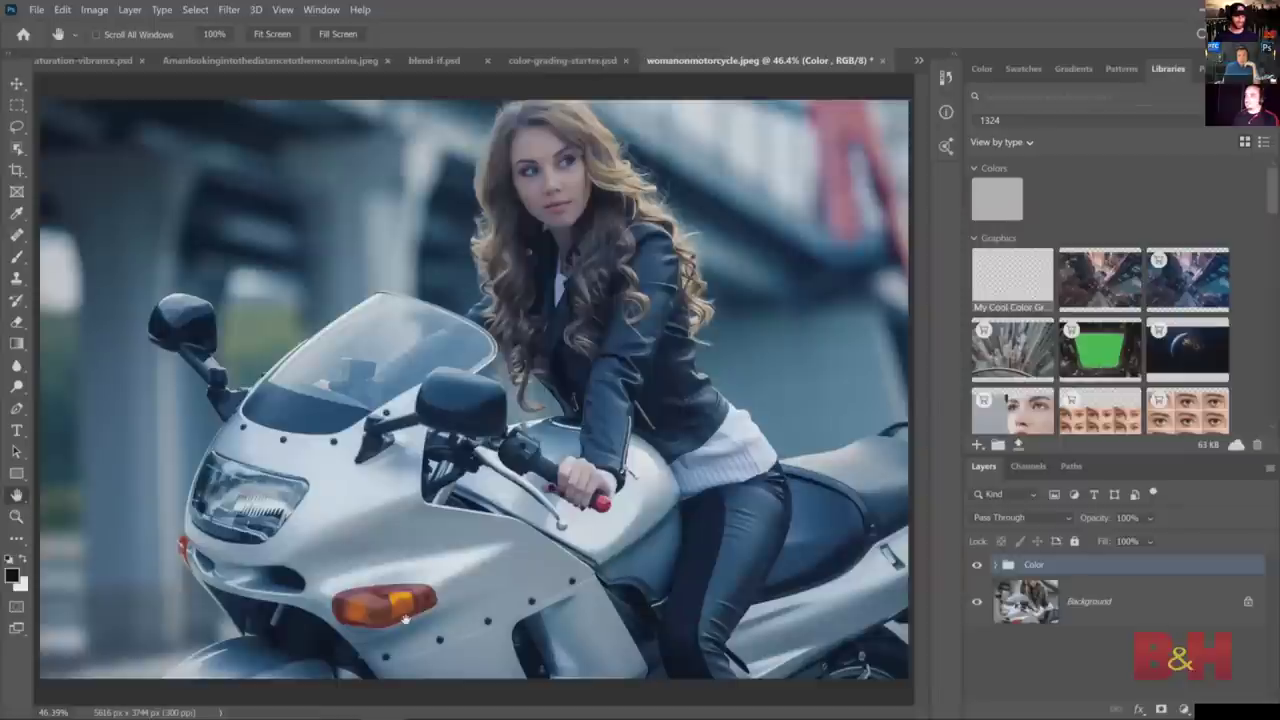
click(16, 540)
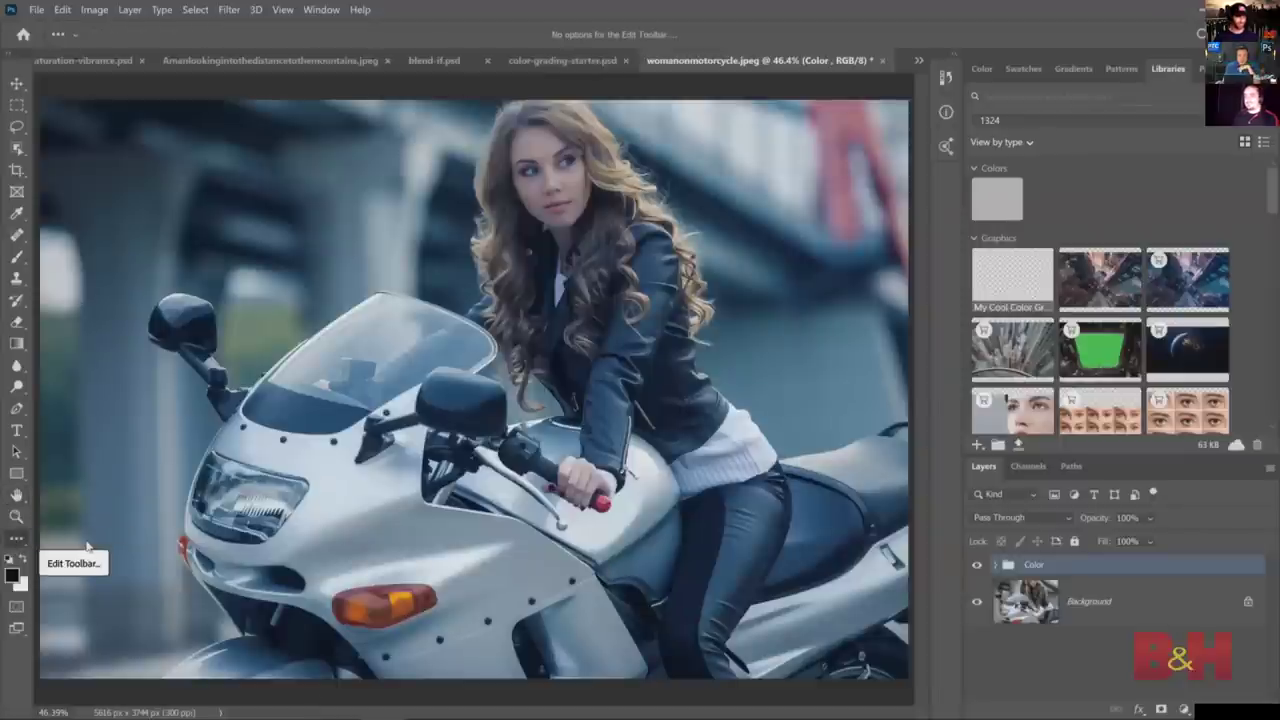
click(88, 540)
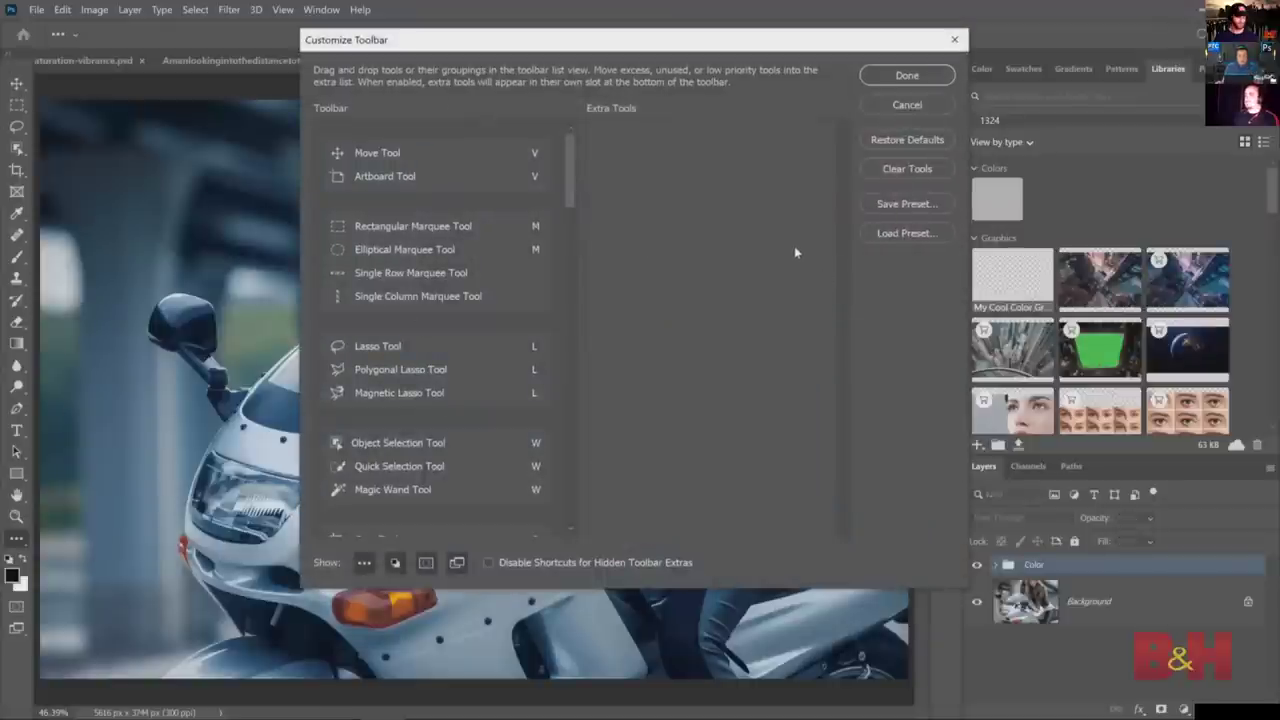
click(907, 76)
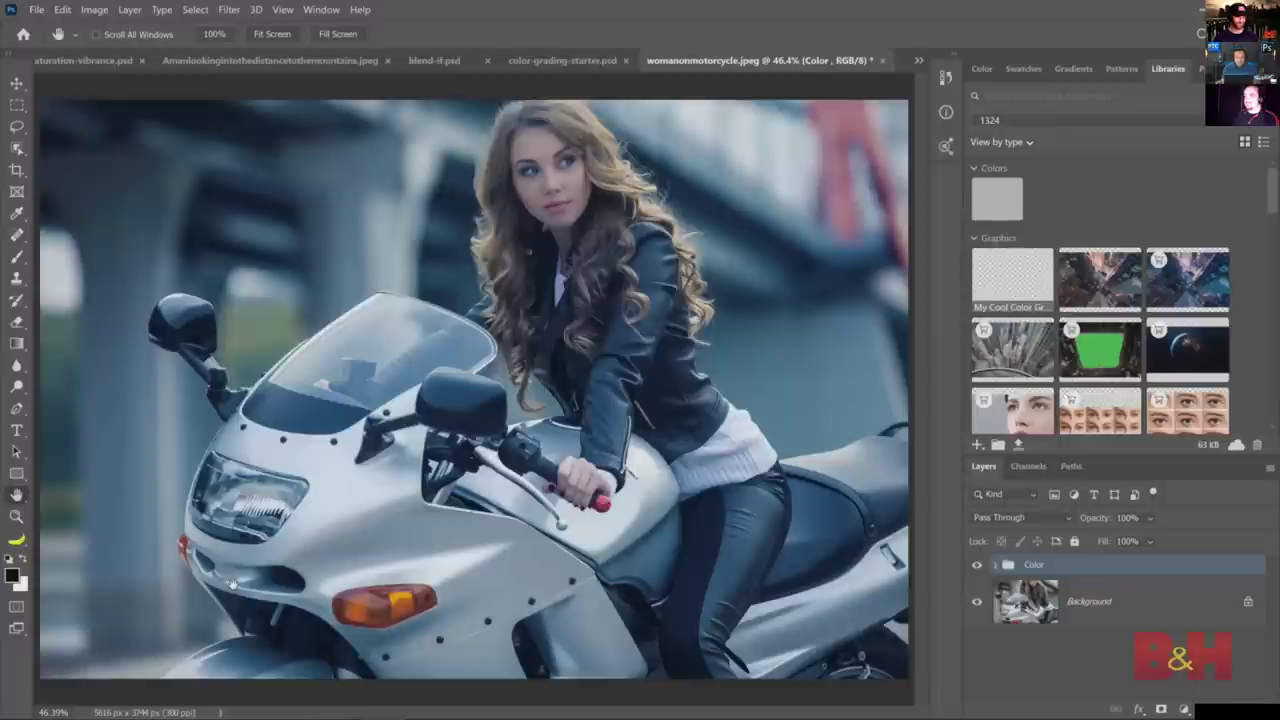
key(i)
key(ctrl+k)
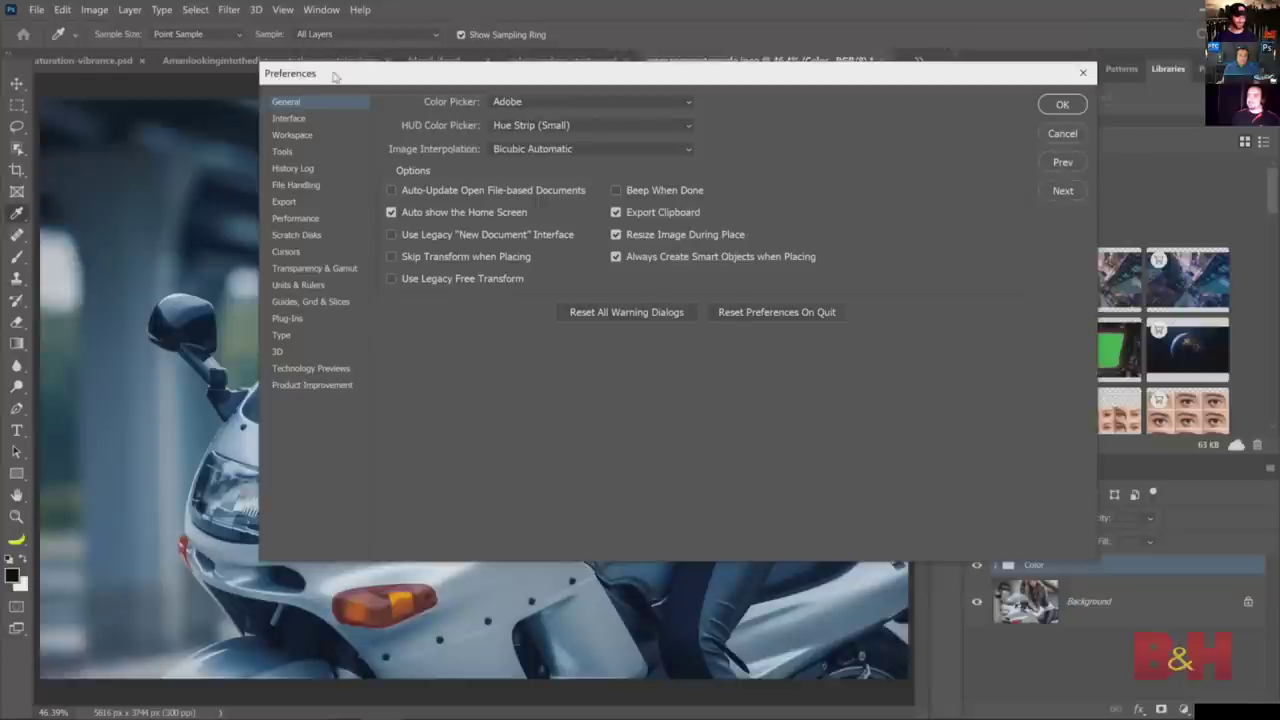
click(292, 119)
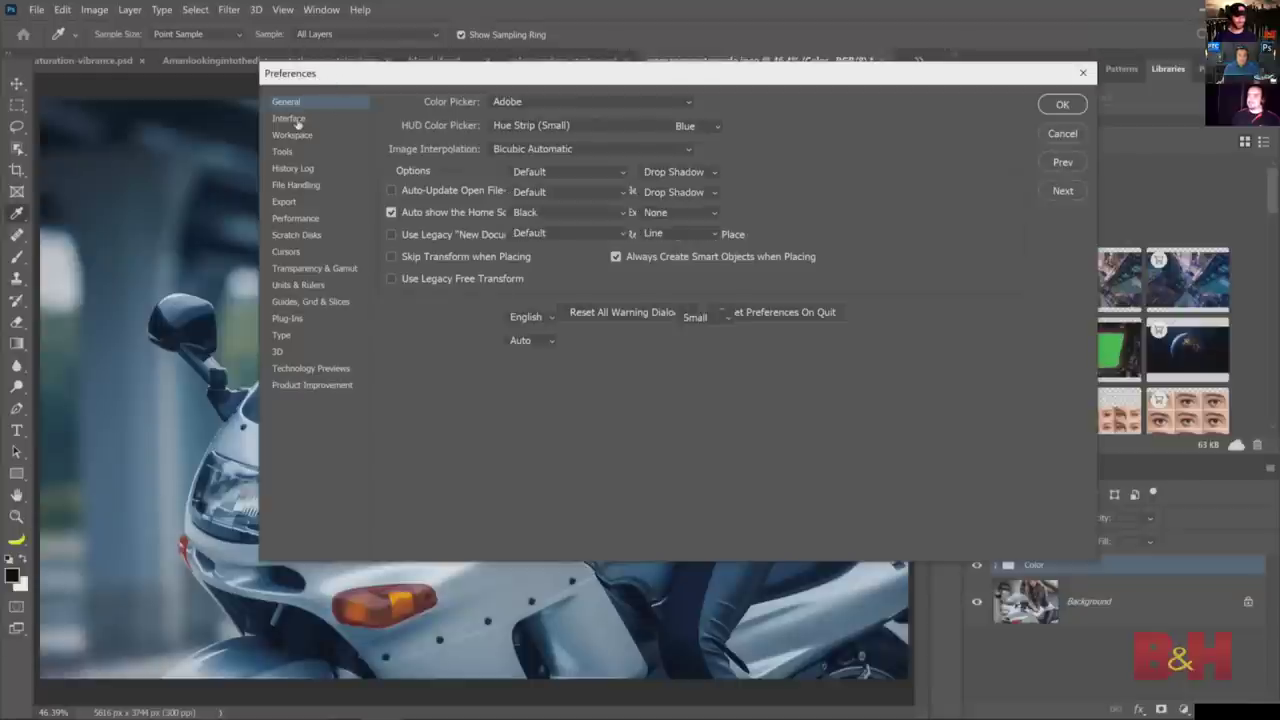
click(473, 127)
click(504, 128)
click(565, 128)
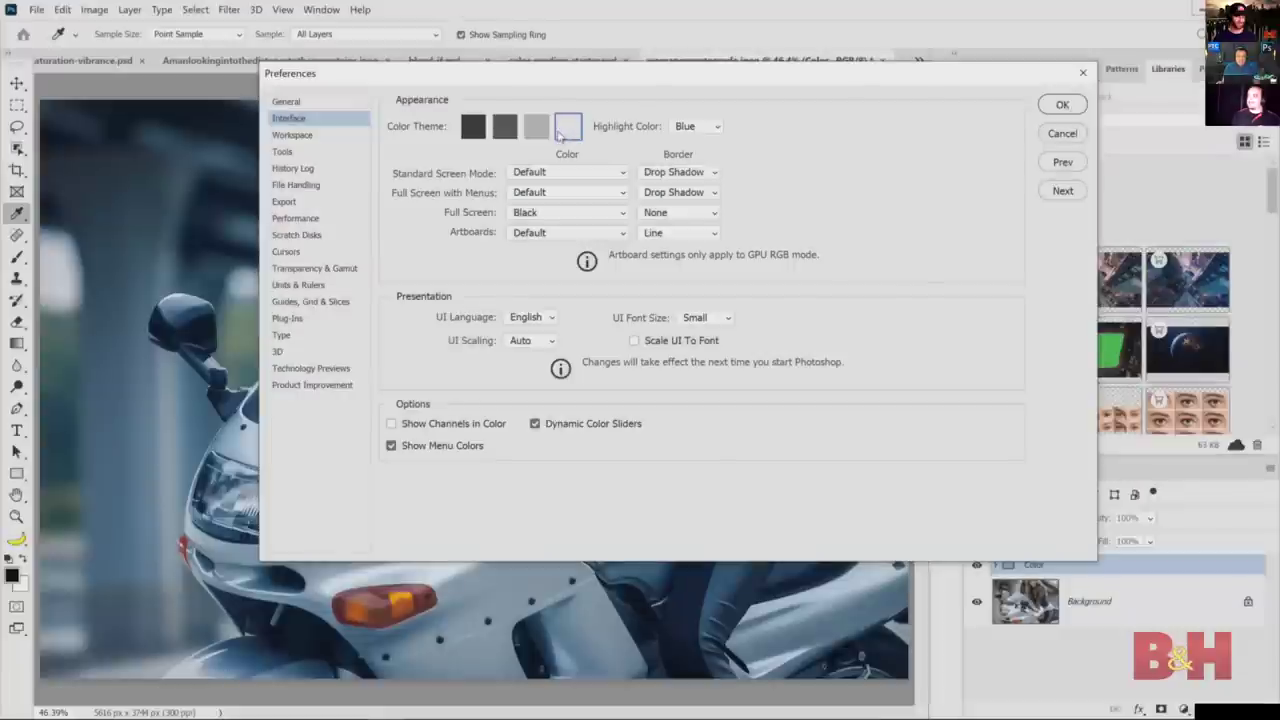
key(alt)
alt+shift+click(567, 133)
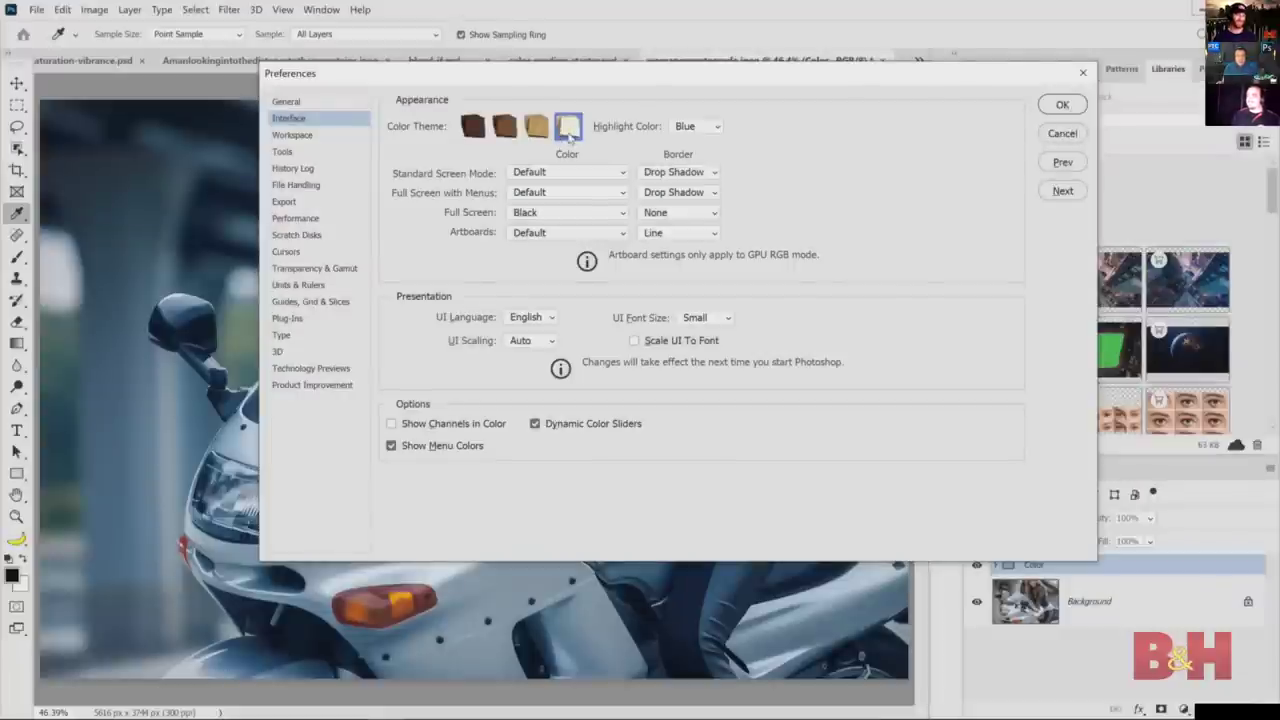
click(537, 130)
click(506, 132)
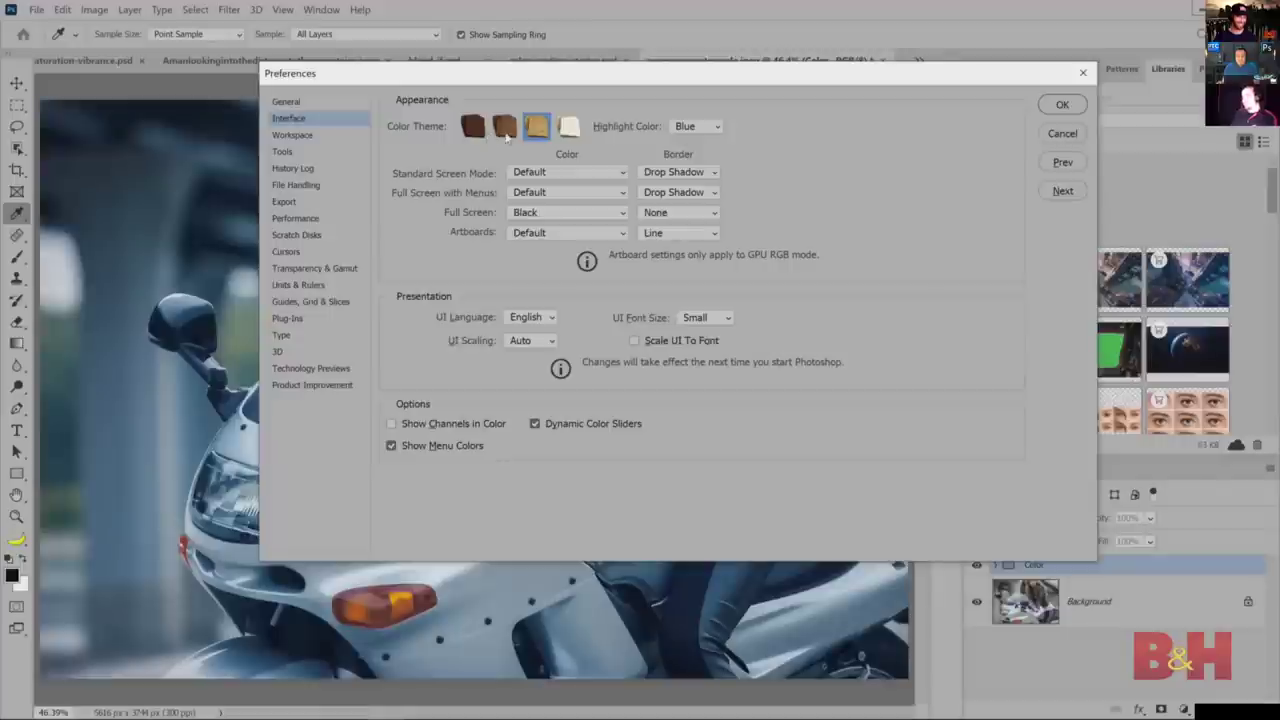
key(alt)
alt+shift+click(509, 136)
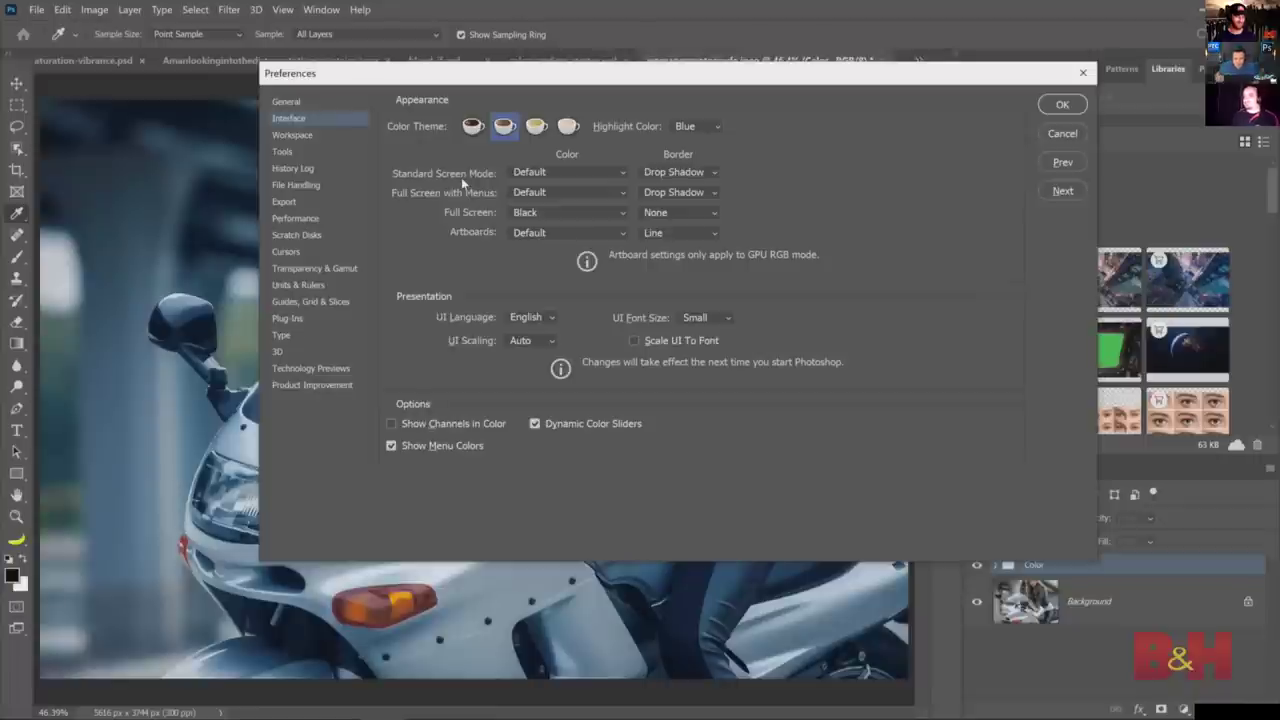
click(1062, 134)
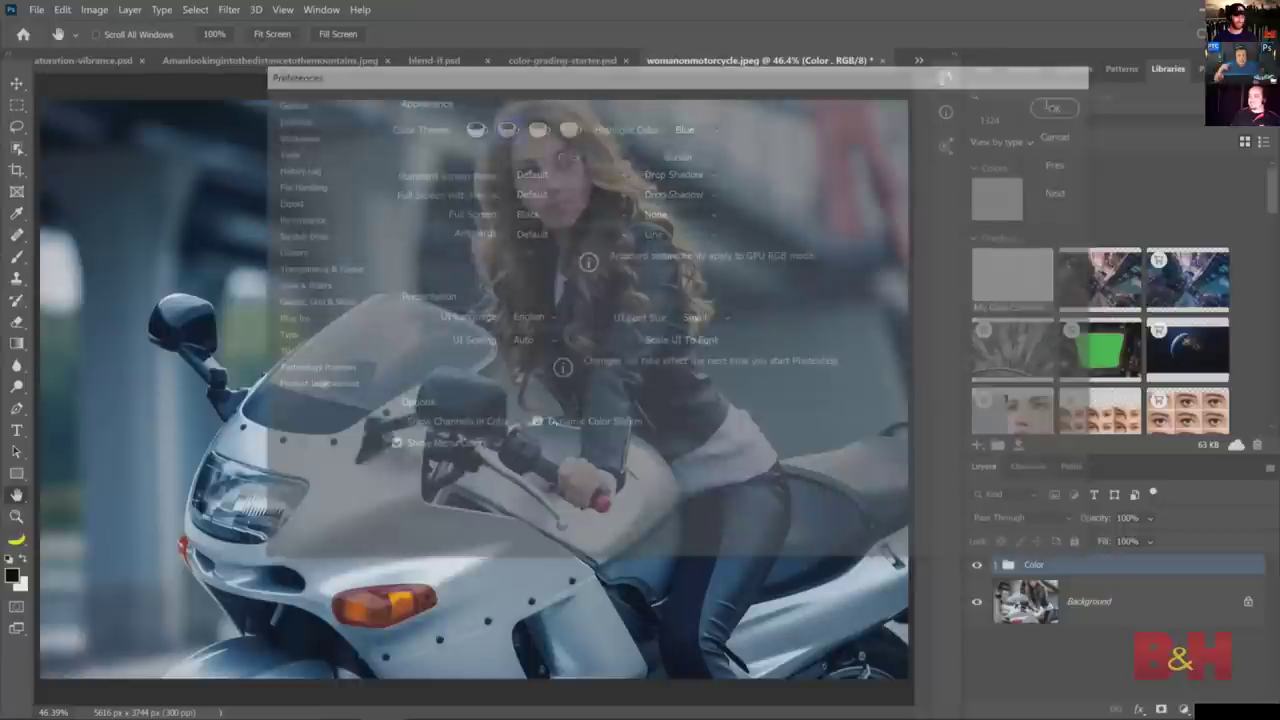